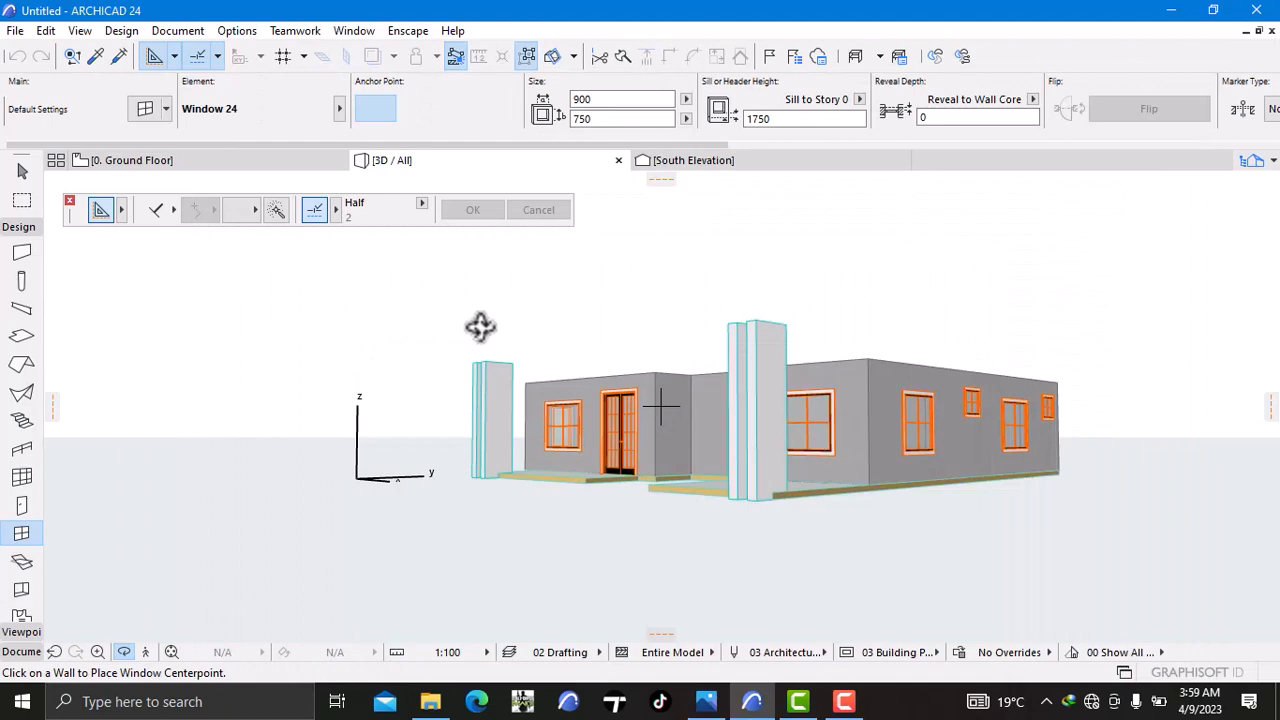
right_click(338, 312)
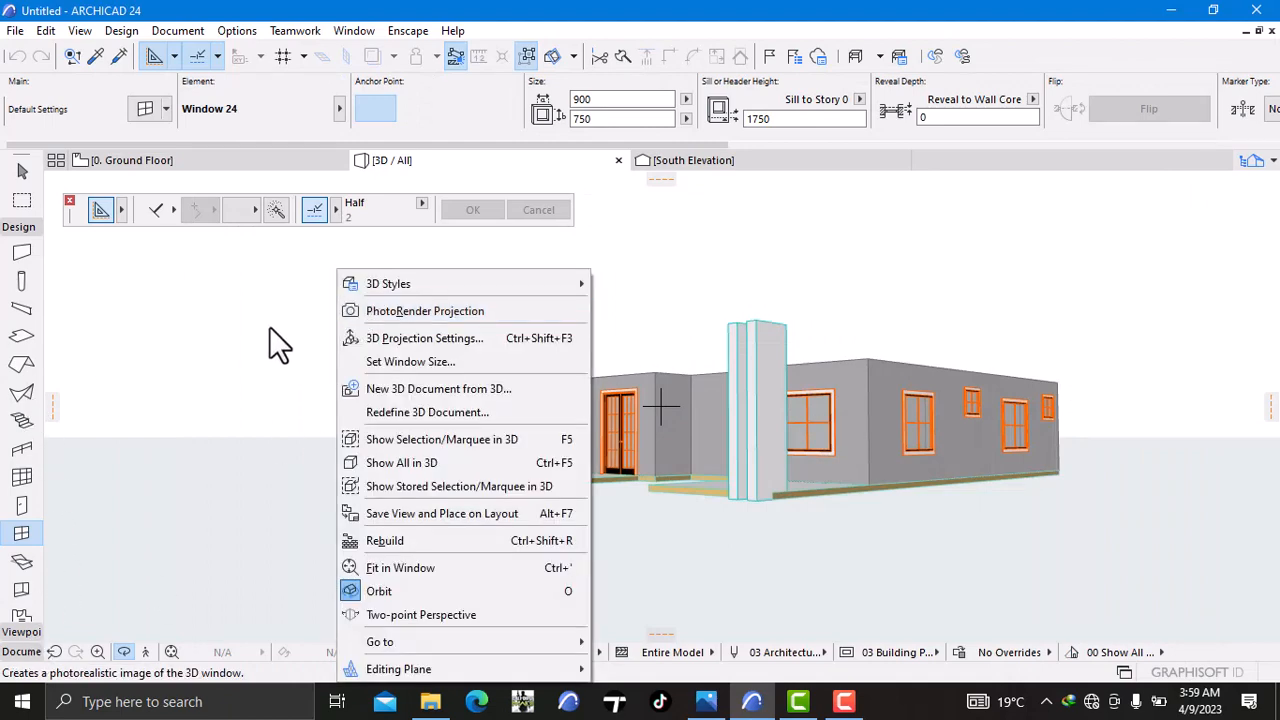
shift+middle_drag(278, 344, 846, 349)
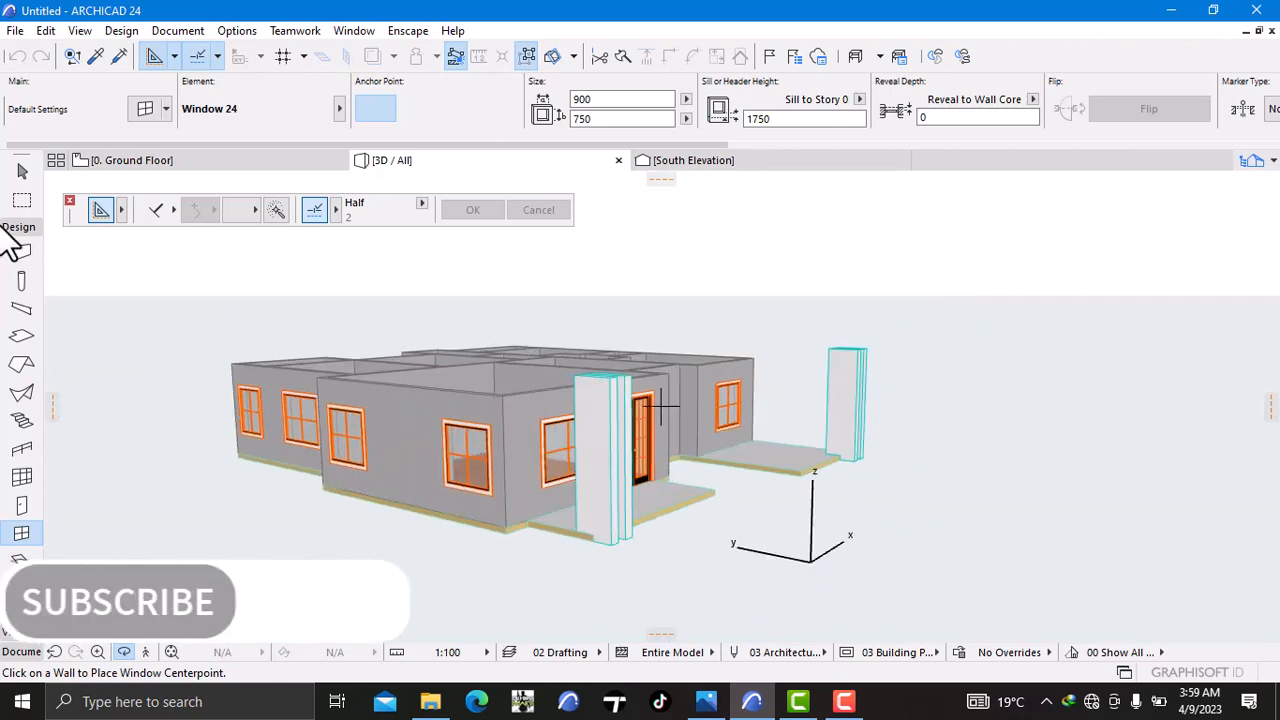
drag(157, 321, 120, 346)
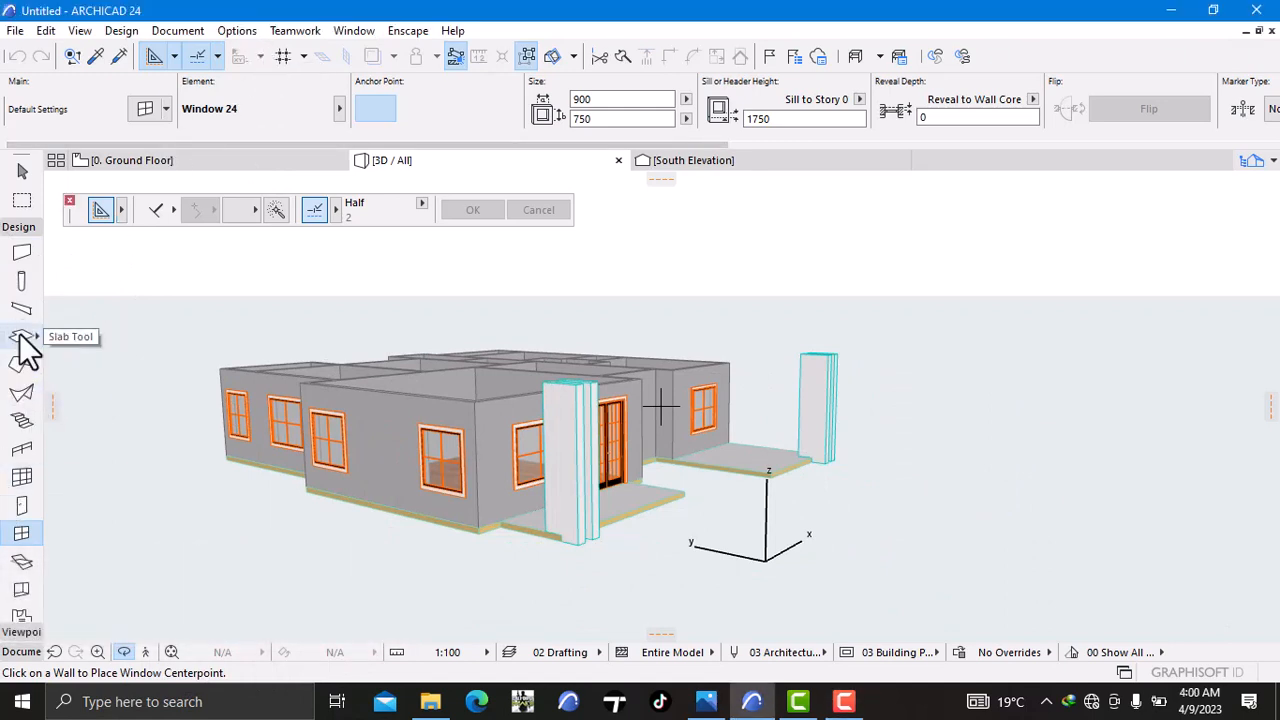
key(ctrl+t)
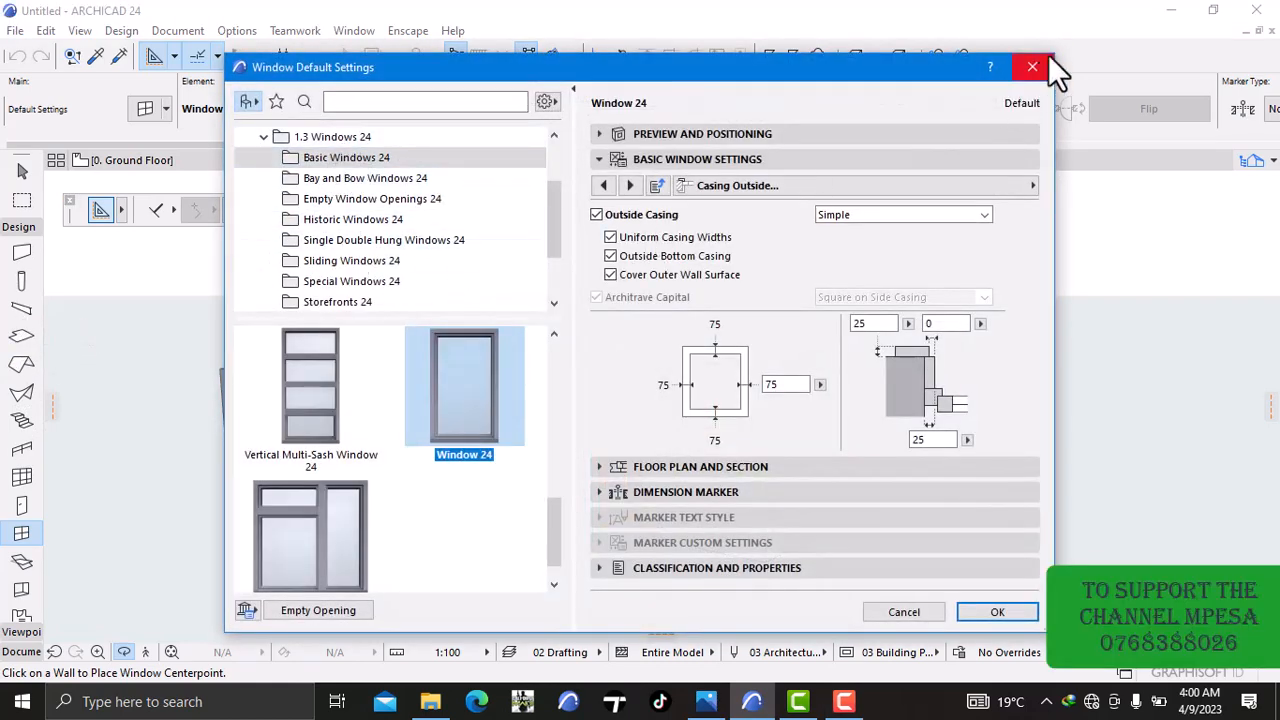
click(1032, 66)
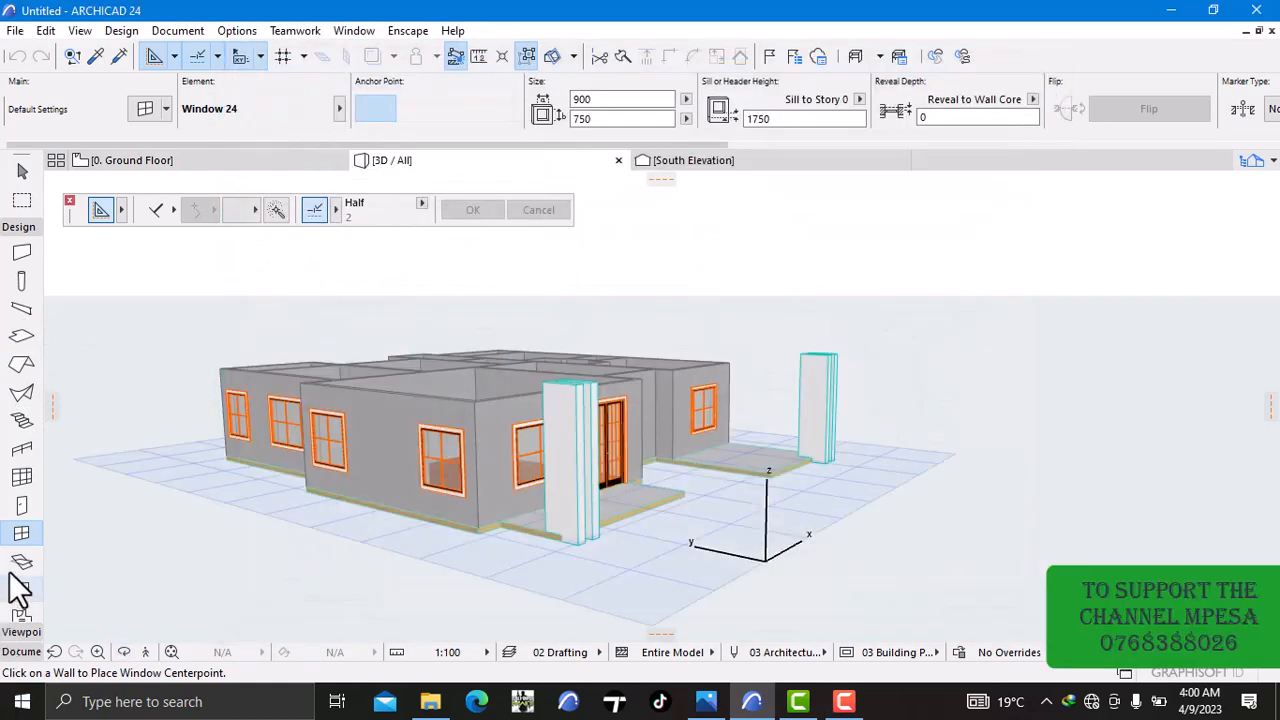
Step: Set the slab defaults to an elevation of 3000 to Project Zero with a Floorboards - 01 copy 1 top surface
double_click(18, 338)
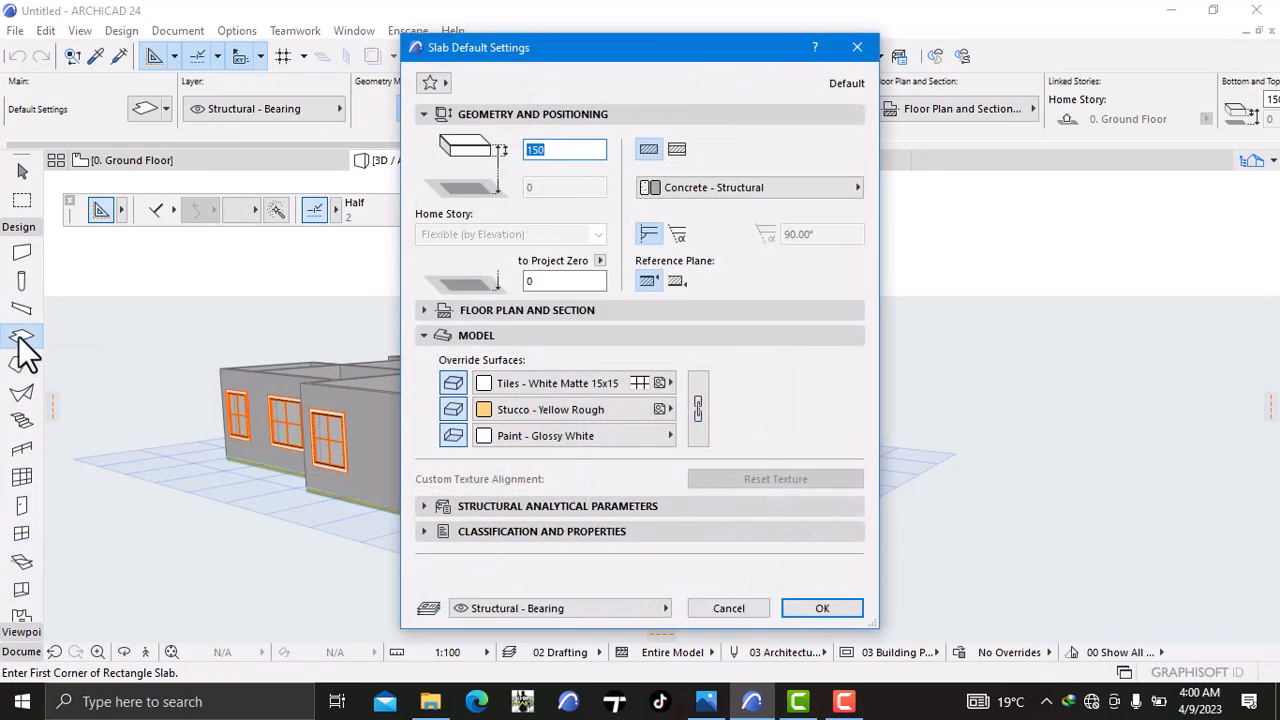
click(592, 283)
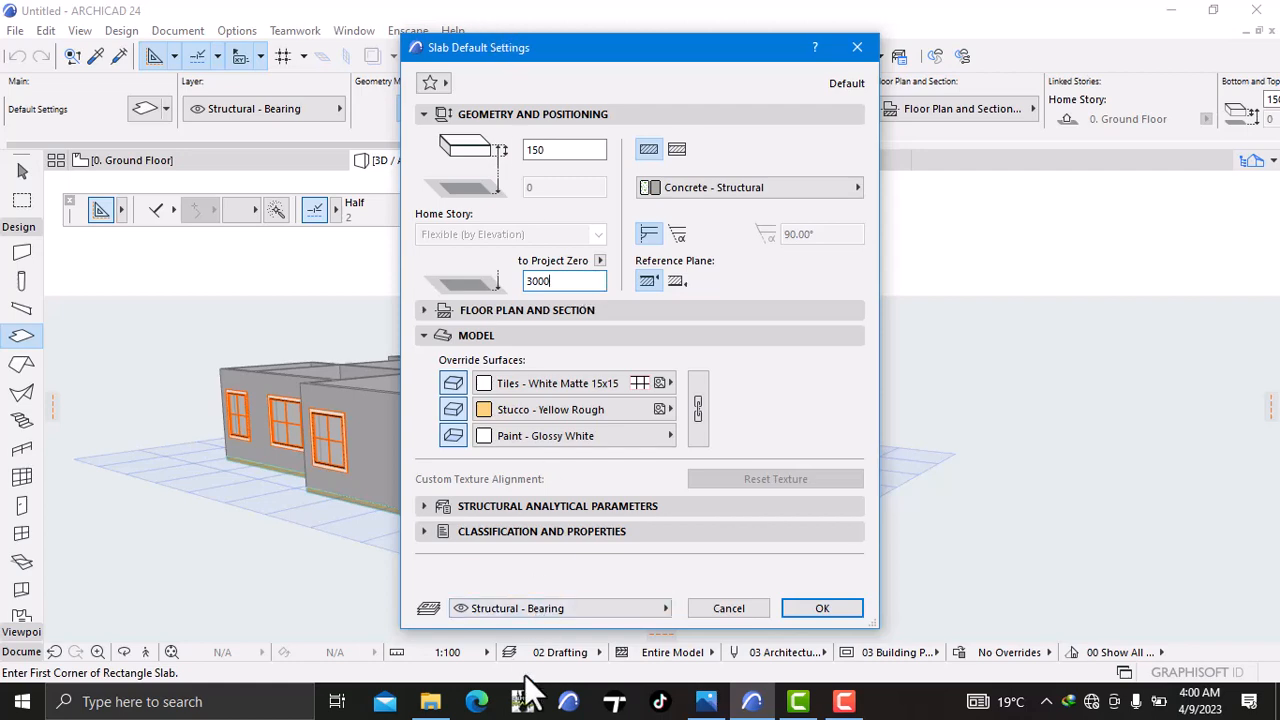
click(600, 383)
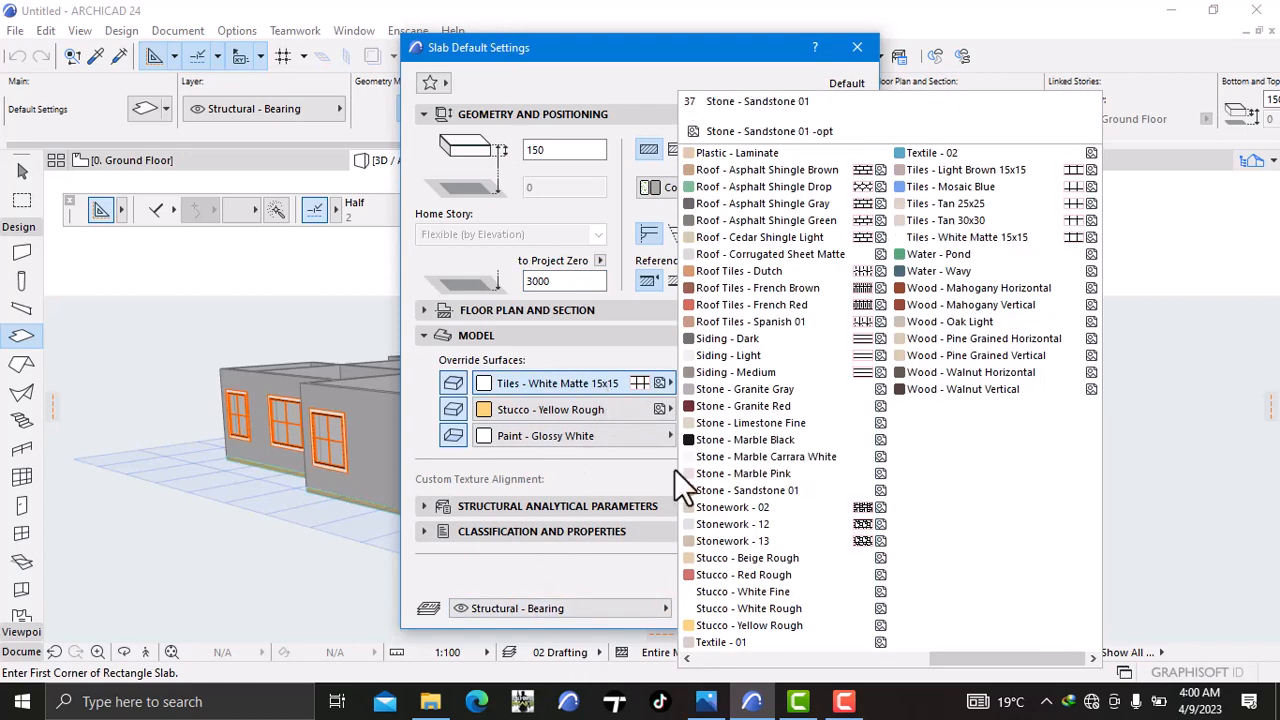
click(786, 659)
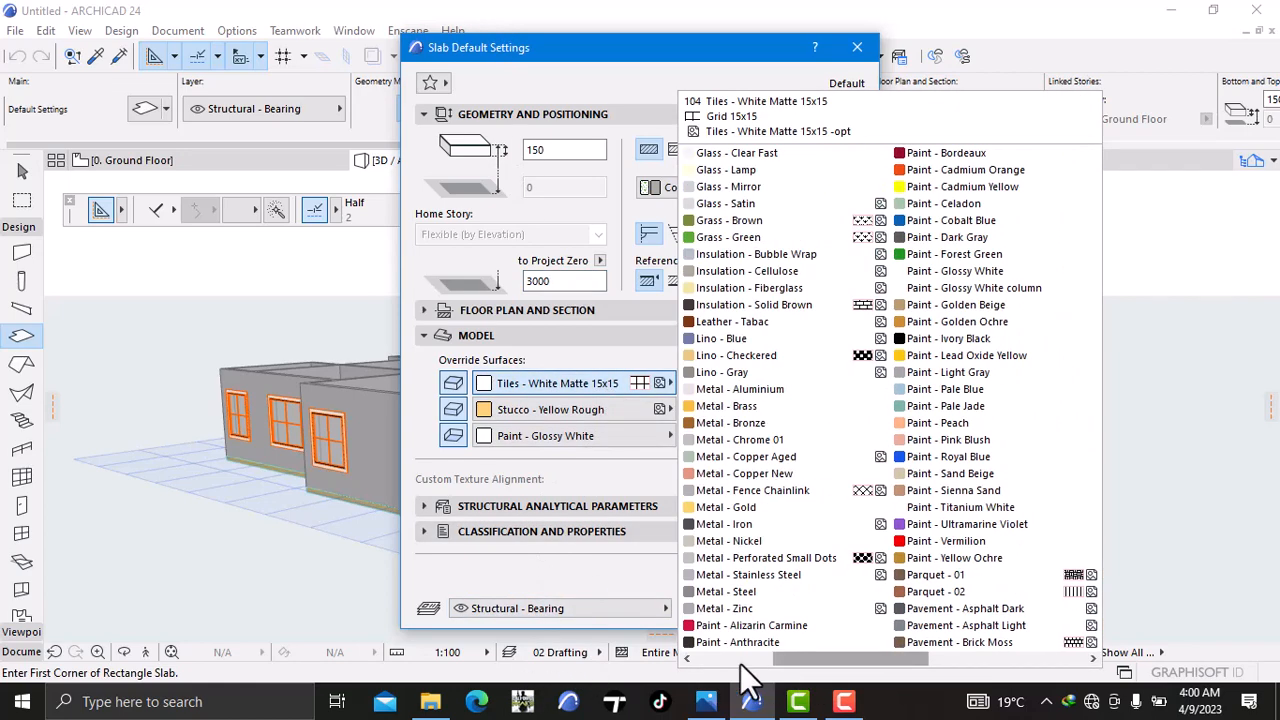
click(742, 659)
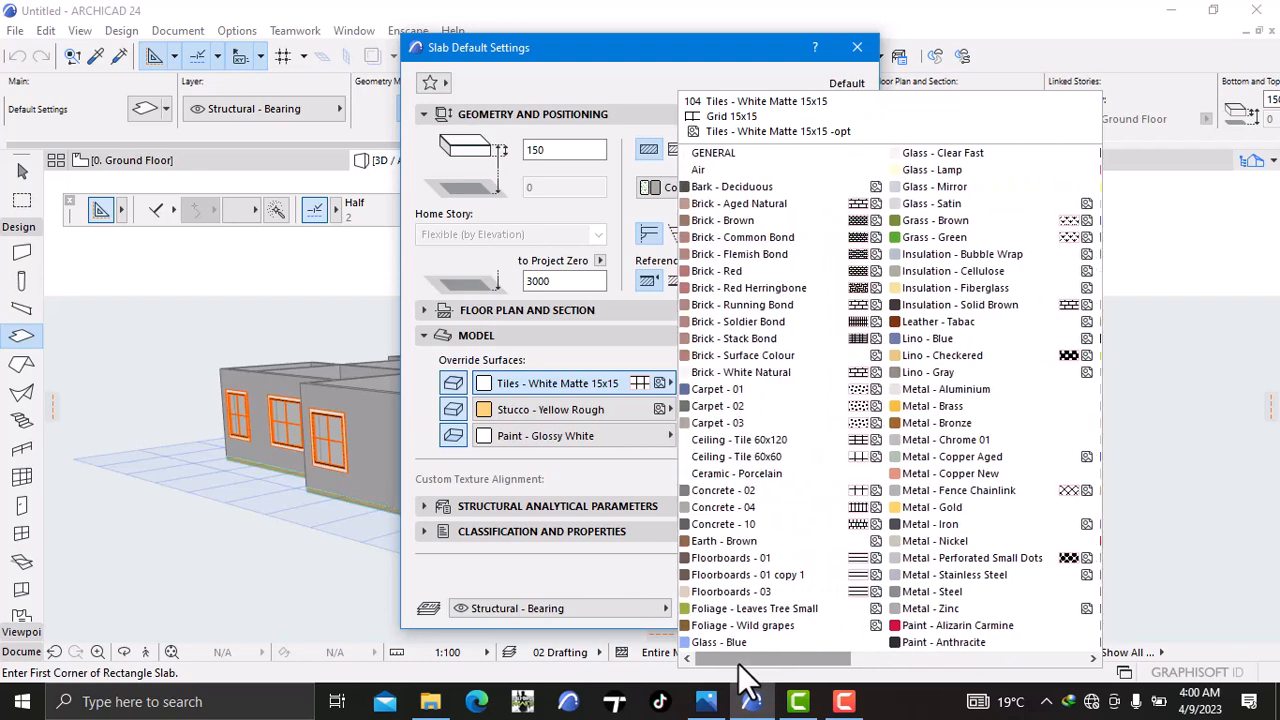
click(782, 577)
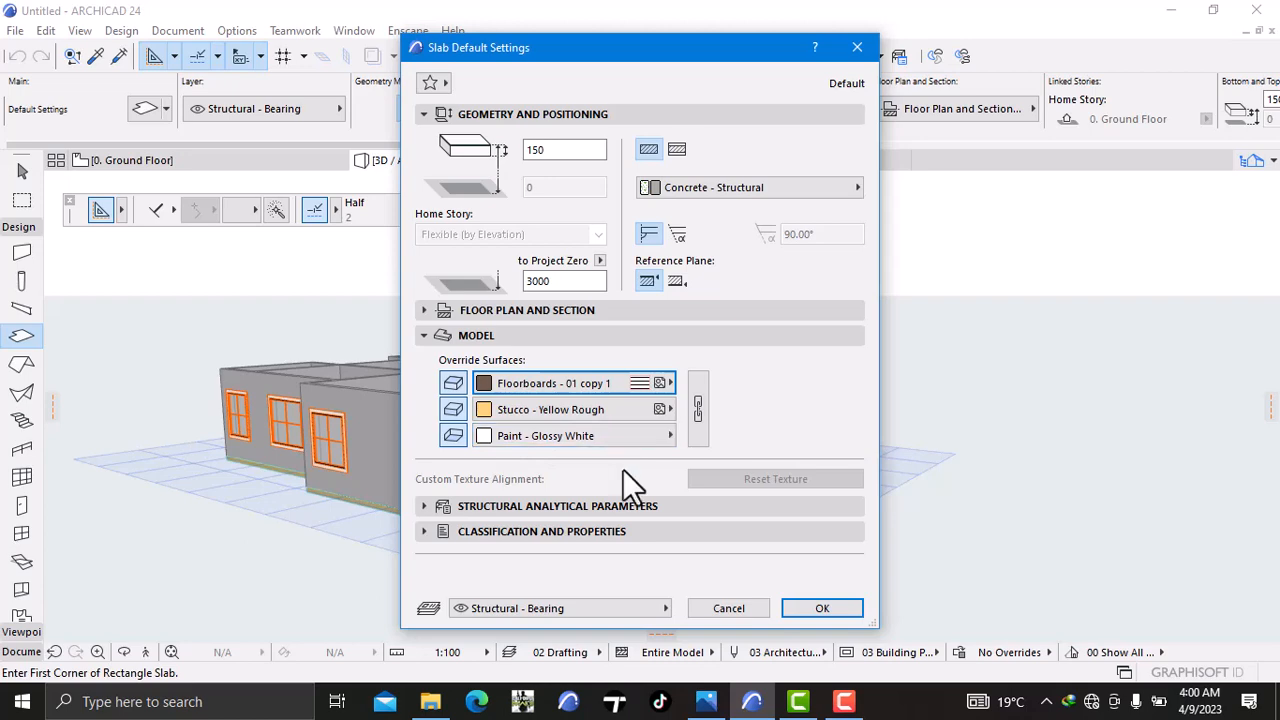
click(822, 608)
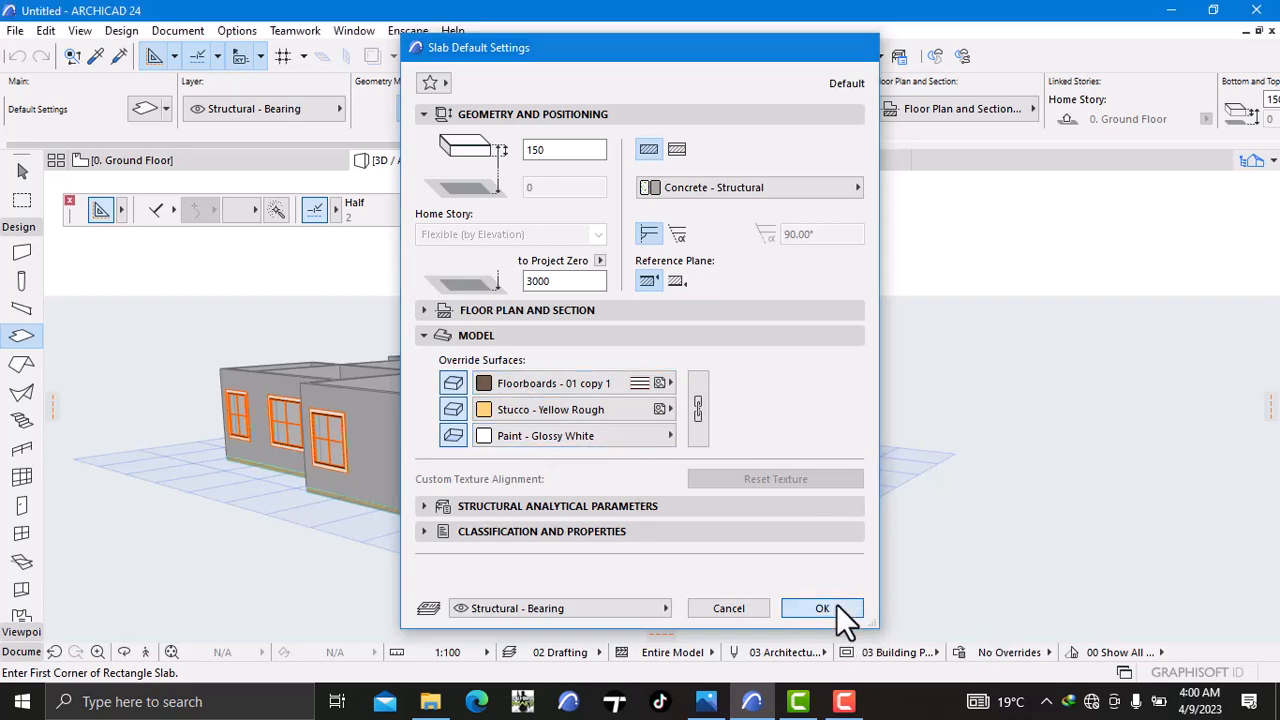
Step: In the ground floor plan, start a polygonal slab at the west porch's southwest corner and run its first edge to the house wall
click(147, 160)
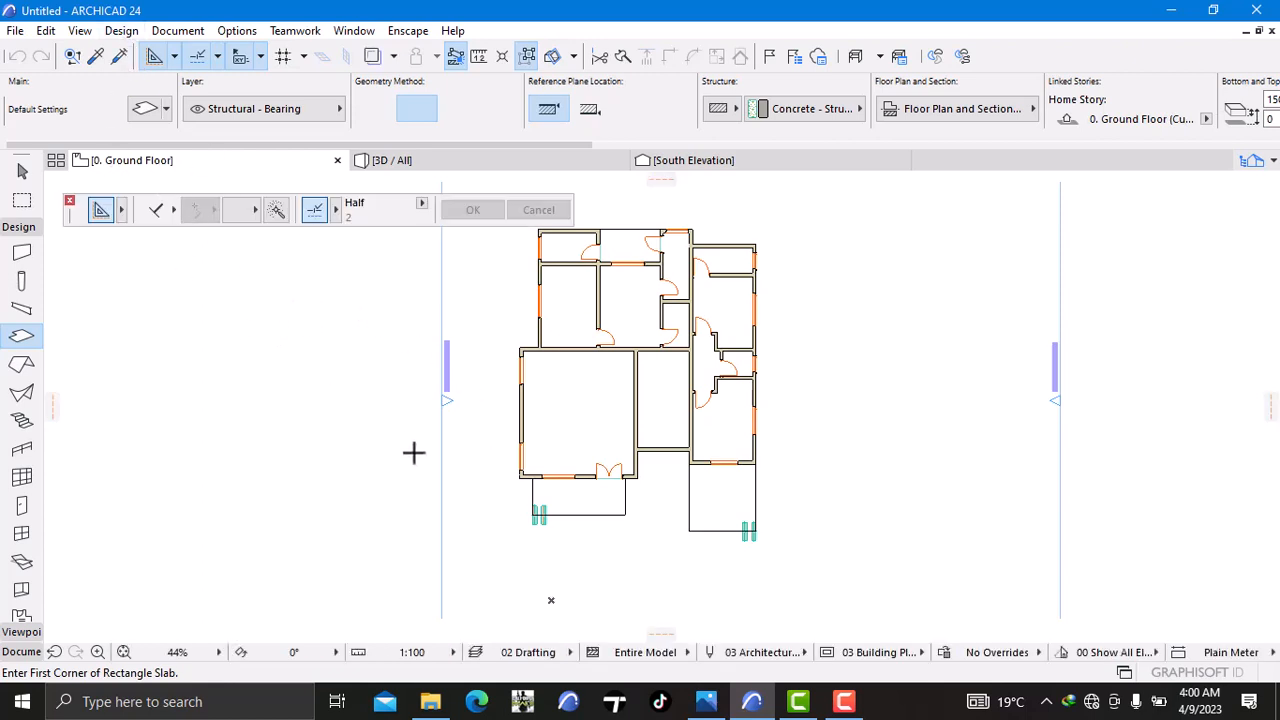
scroll(601, 519, up, 4)
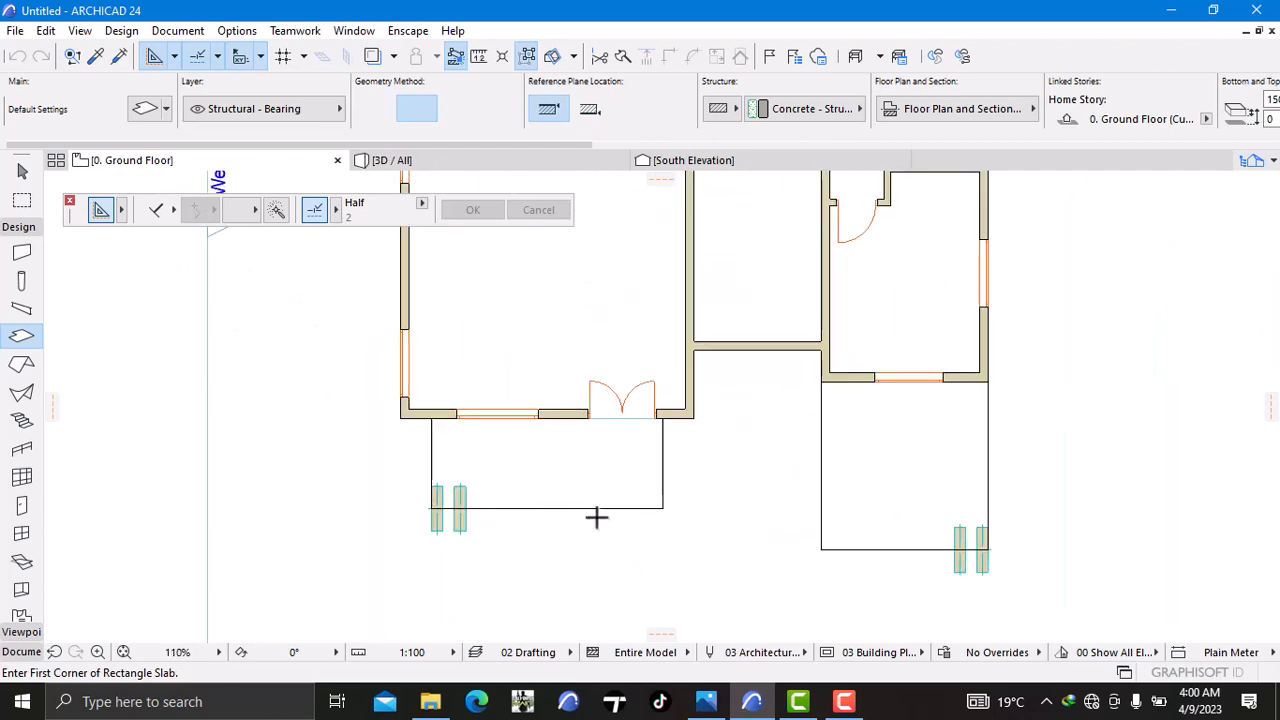
scroll(437, 505, up, 4)
click(421, 518)
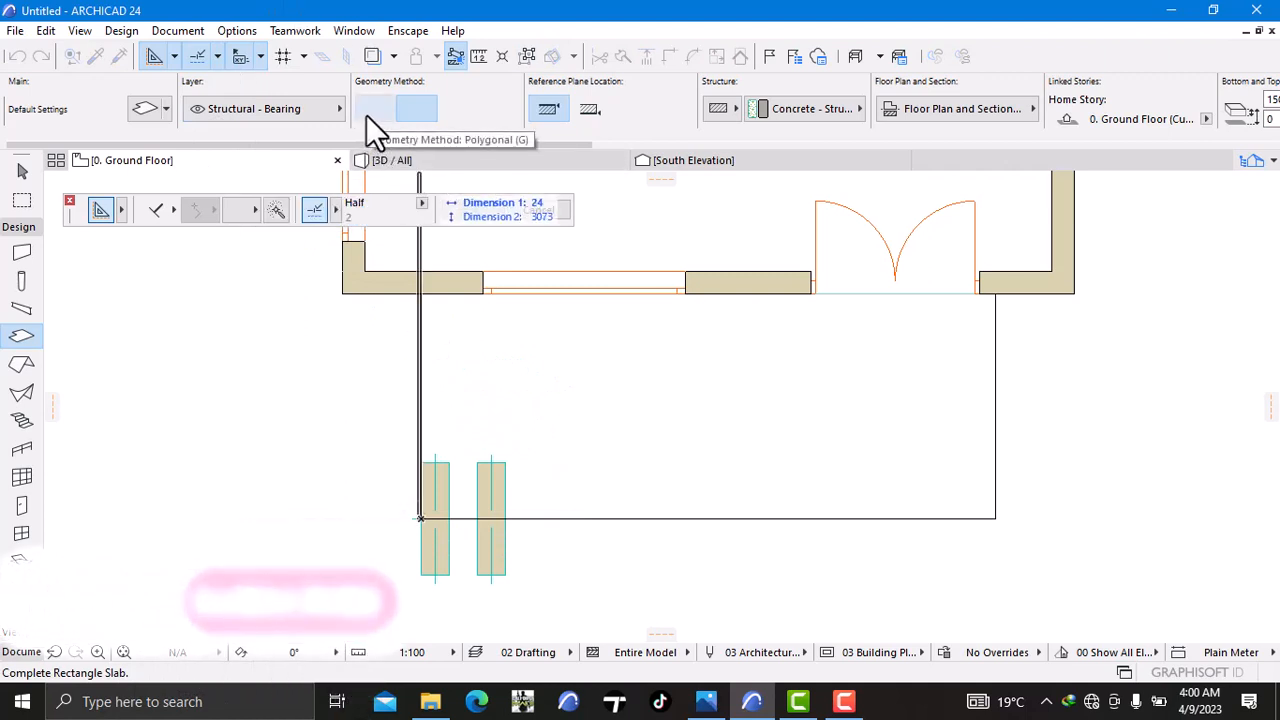
click(366, 115)
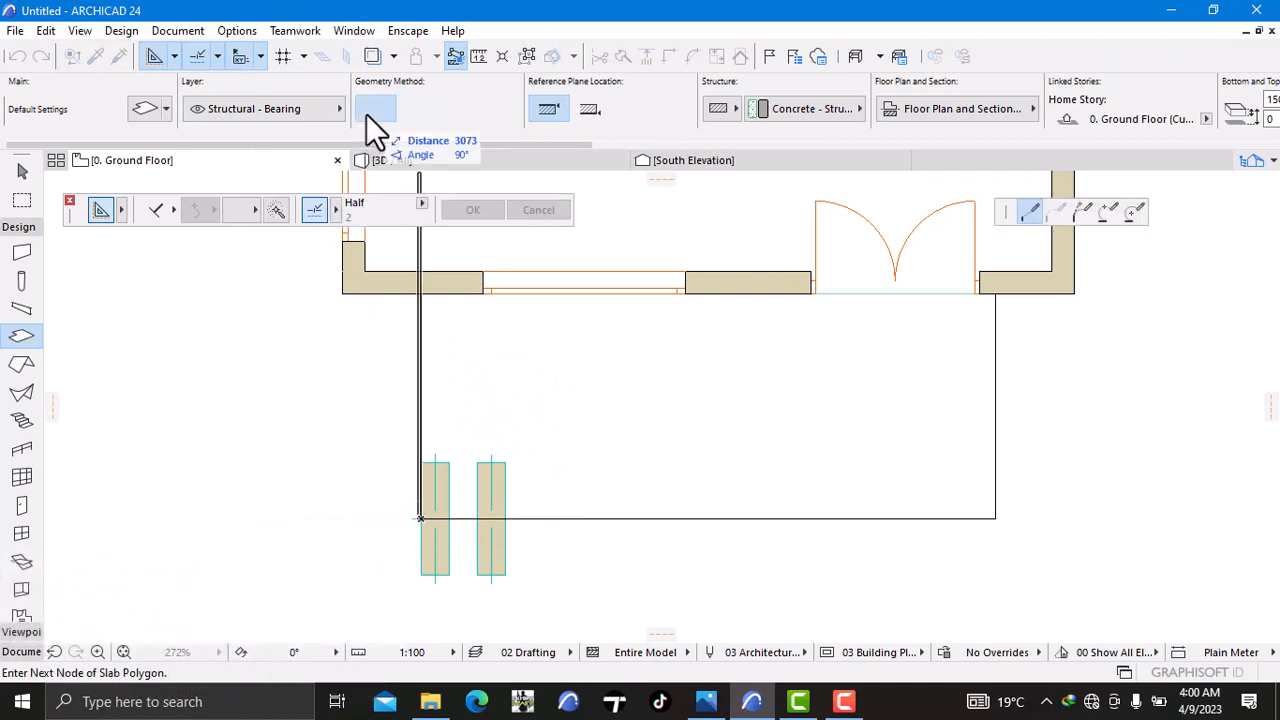
click(421, 295)
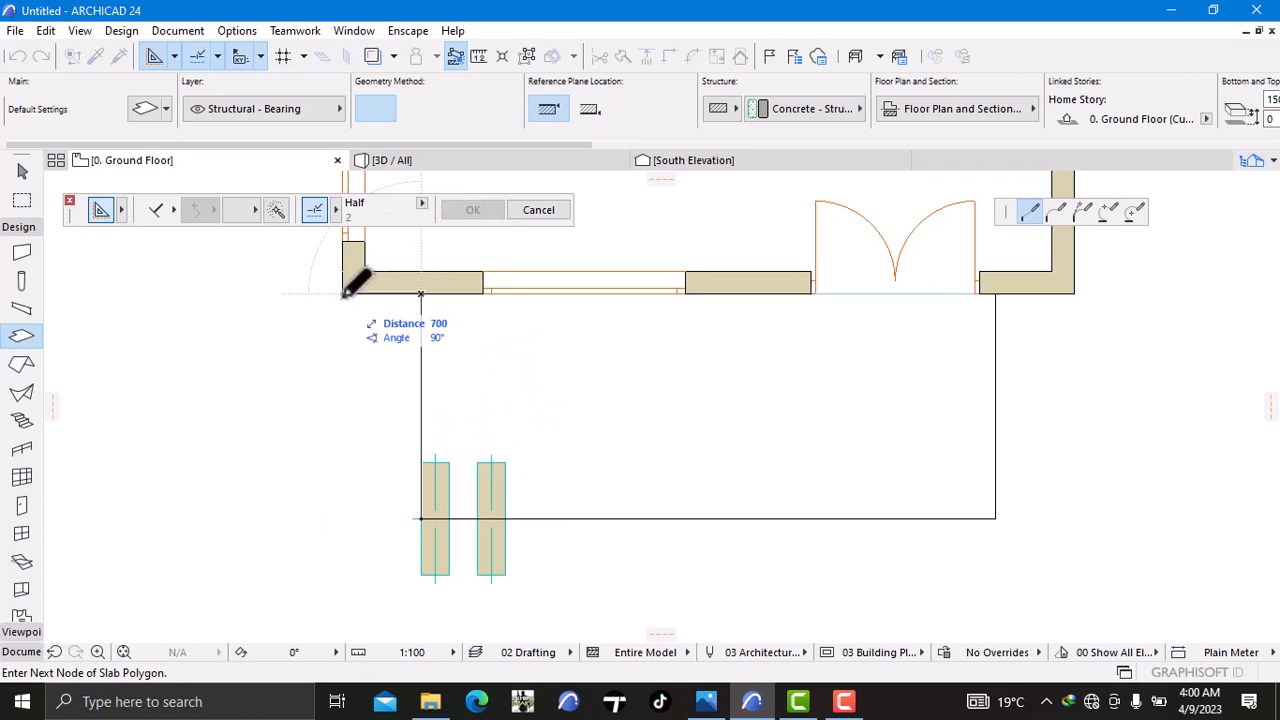
Step: Extend the slab outline up the large front room's west wall to its northwest corner and in to the adjoining room's outer wall
scroll(352, 283, down, 6)
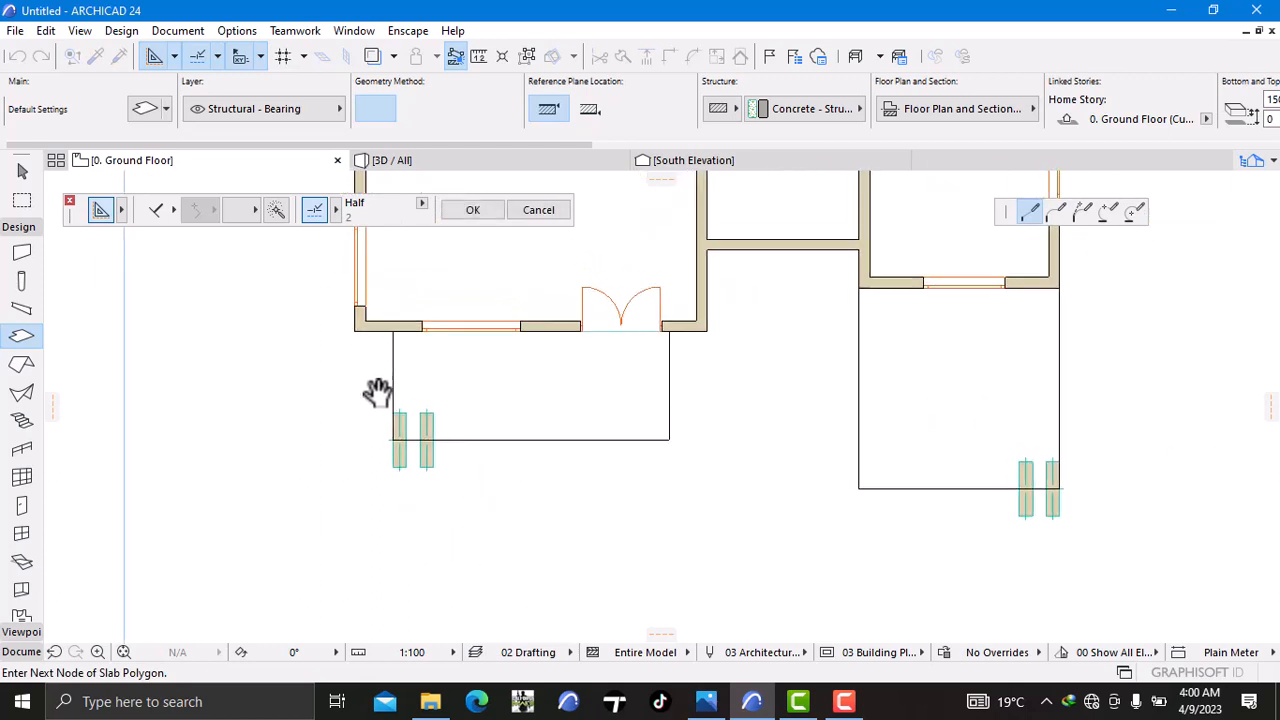
middle_drag(401, 345, 432, 355)
scroll(397, 445, up, 5)
scroll(445, 395, up, 5)
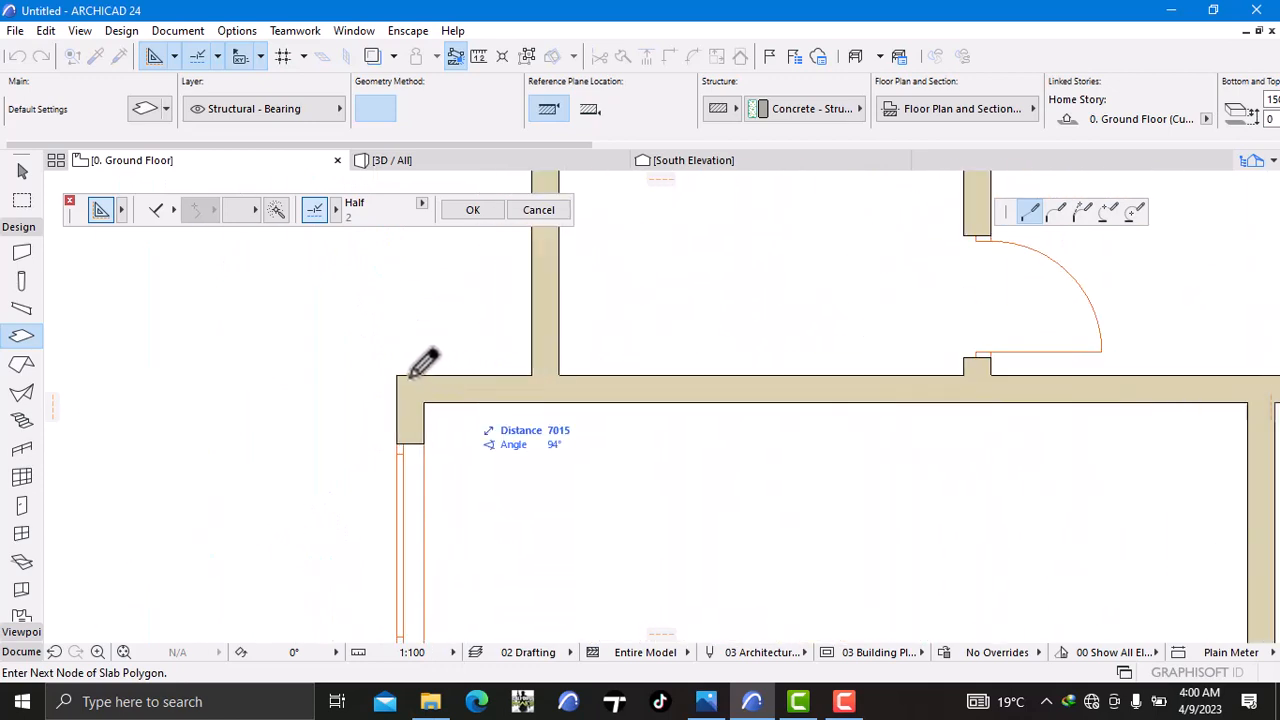
click(398, 372)
click(398, 372)
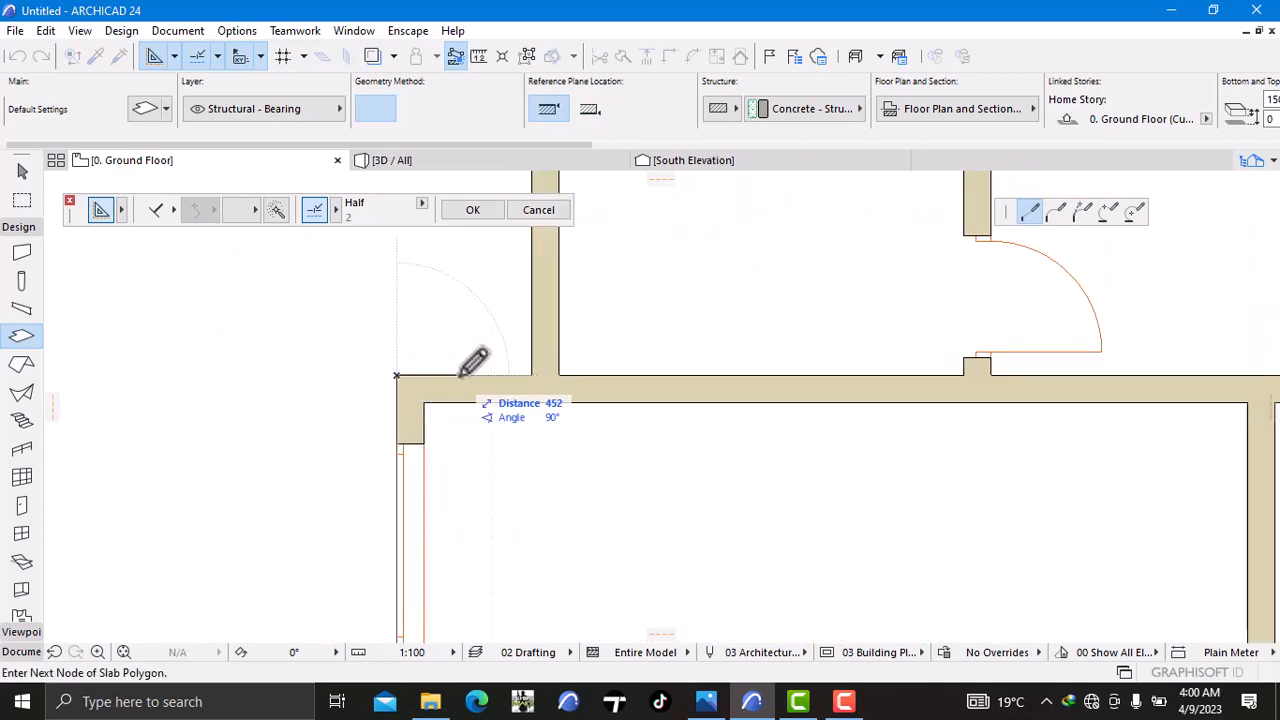
click(531, 375)
Step: Continue the slab outline 6500 along the rear rooms' west wall to the house's northwest outer corner
scroll(531, 374, down, 5)
middle_drag(543, 323, 549, 405)
scroll(561, 305, up, 5)
scroll(548, 317, up, 3)
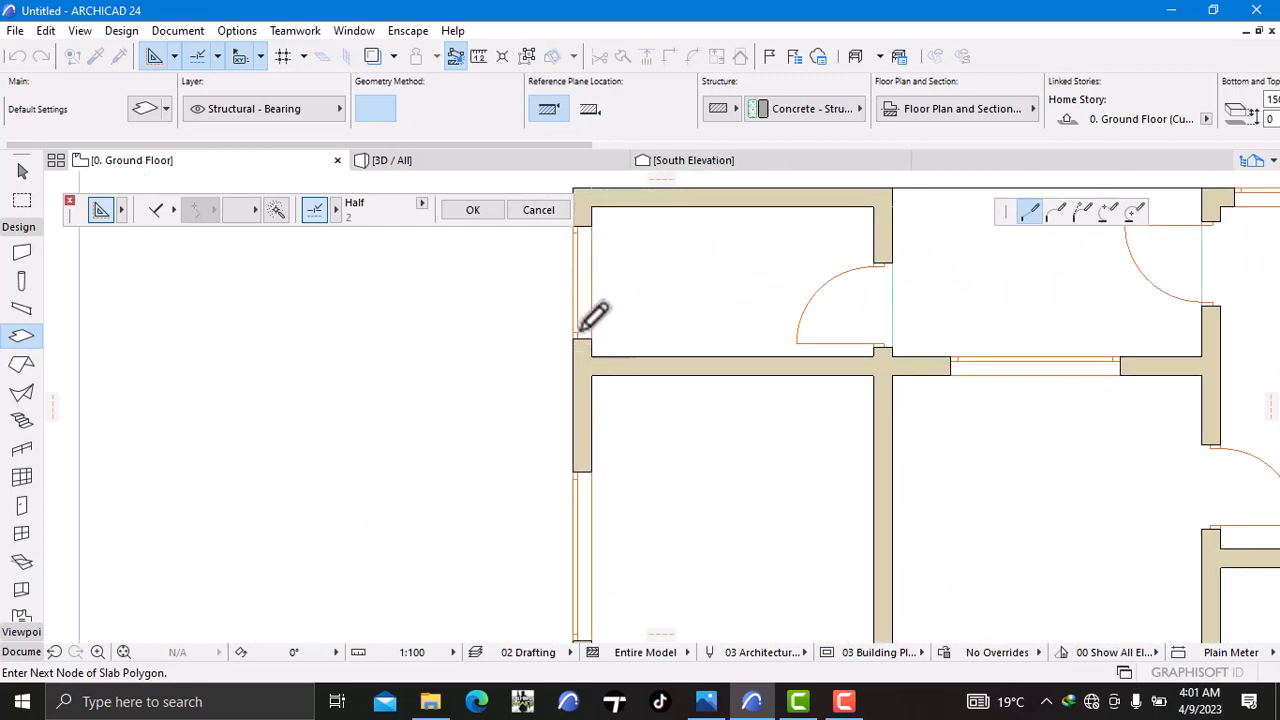
scroll(583, 334, down, 3)
middle_drag(582, 347, 587, 458)
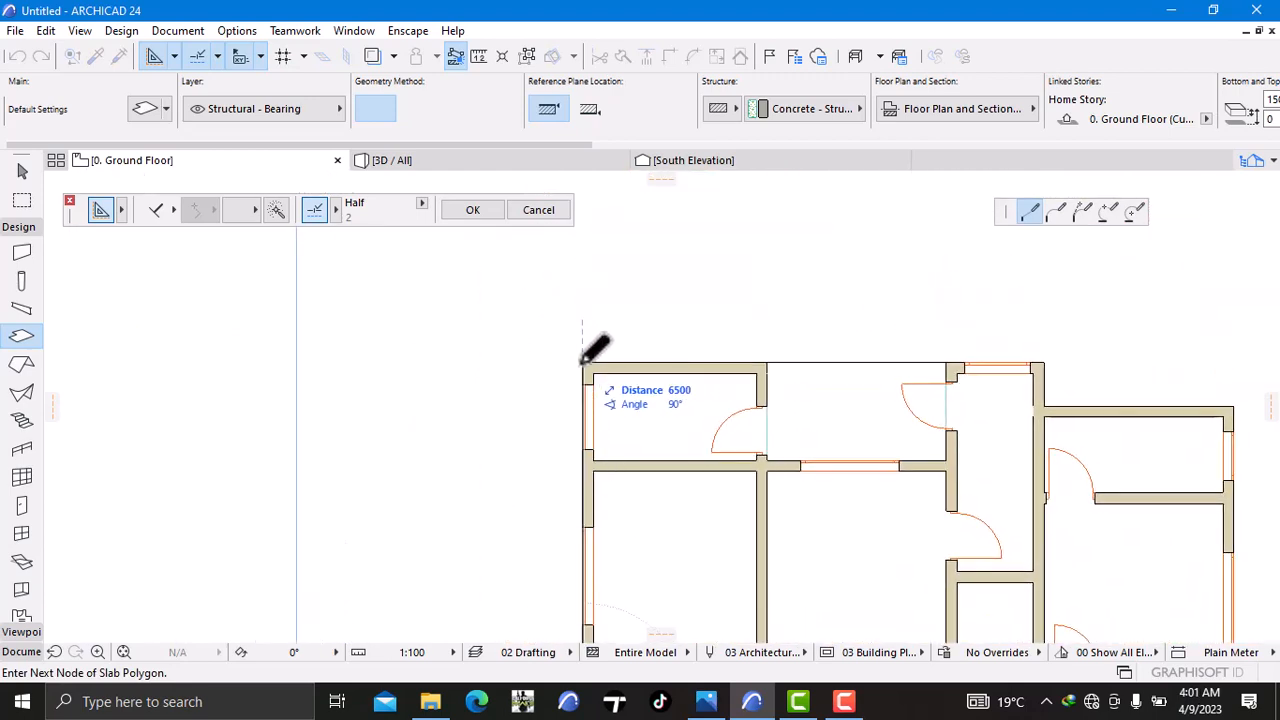
click(583, 363)
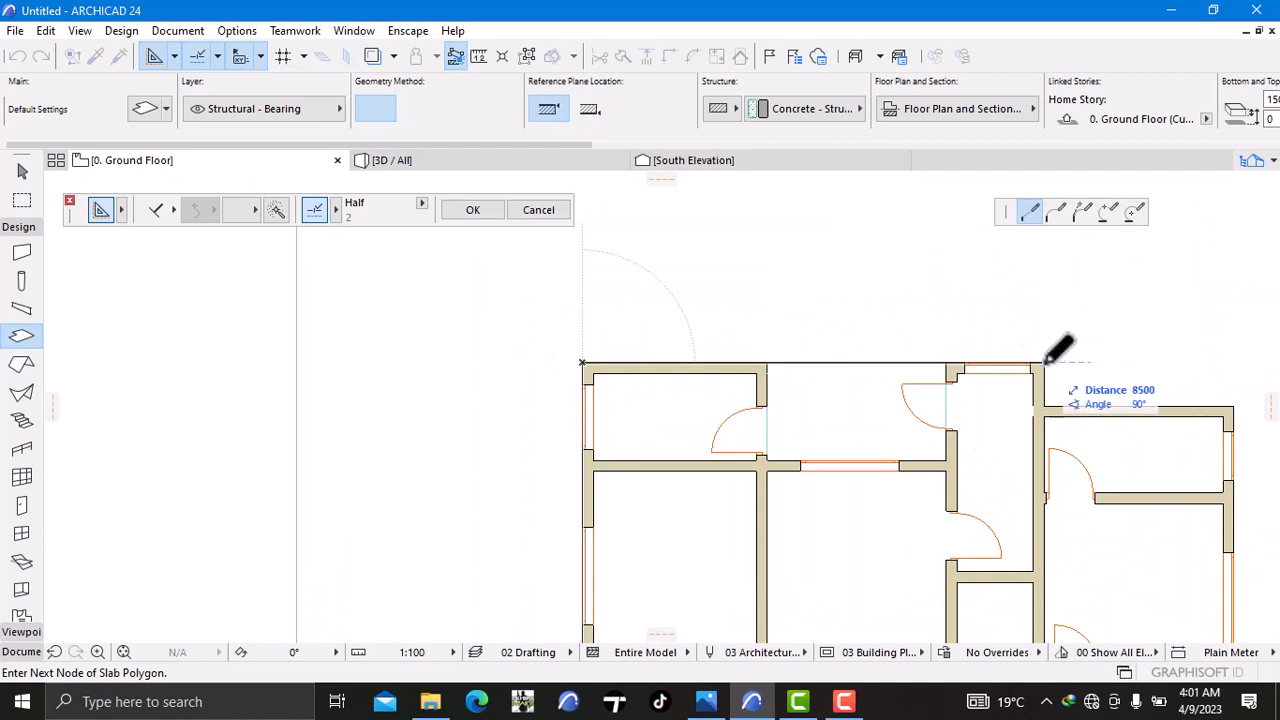
Step: Trace the slab outline 8500 along the north wall, down the short step, and across to the northeast outer corner
scroll(1045, 358, up, 5)
click(1042, 361)
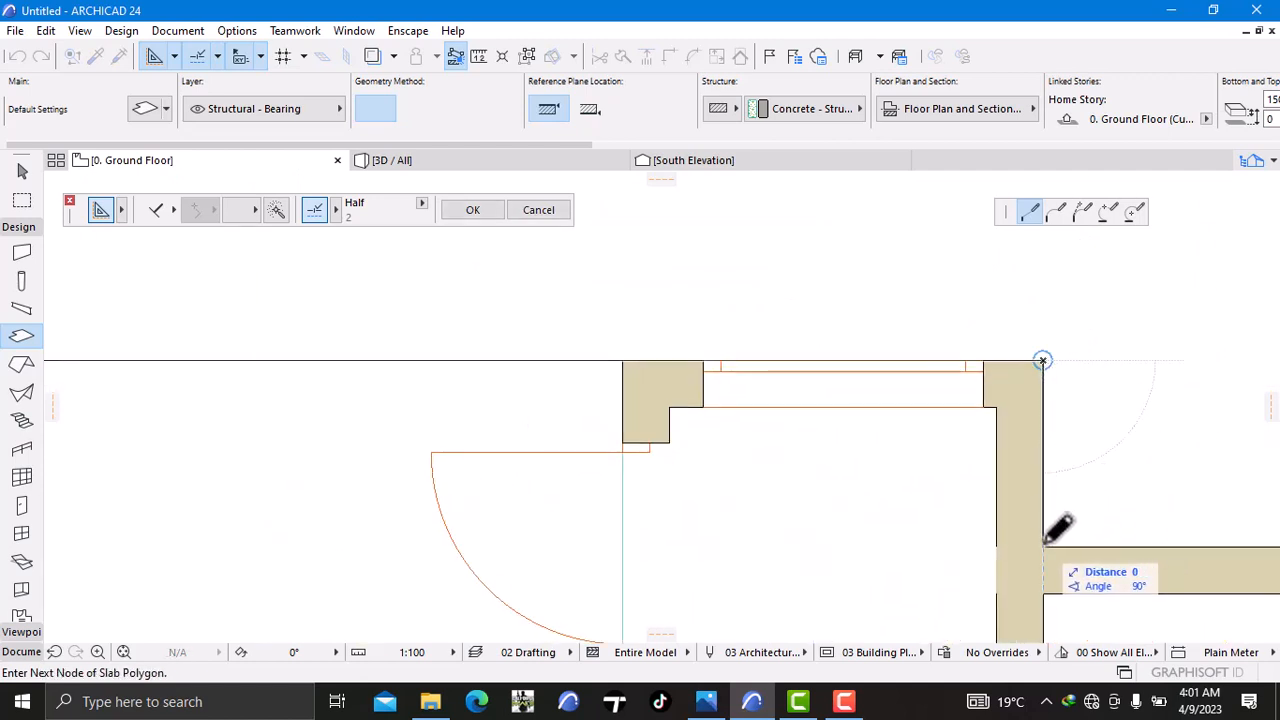
click(1044, 547)
scroll(1065, 515, down, 8)
scroll(923, 491, up, 3)
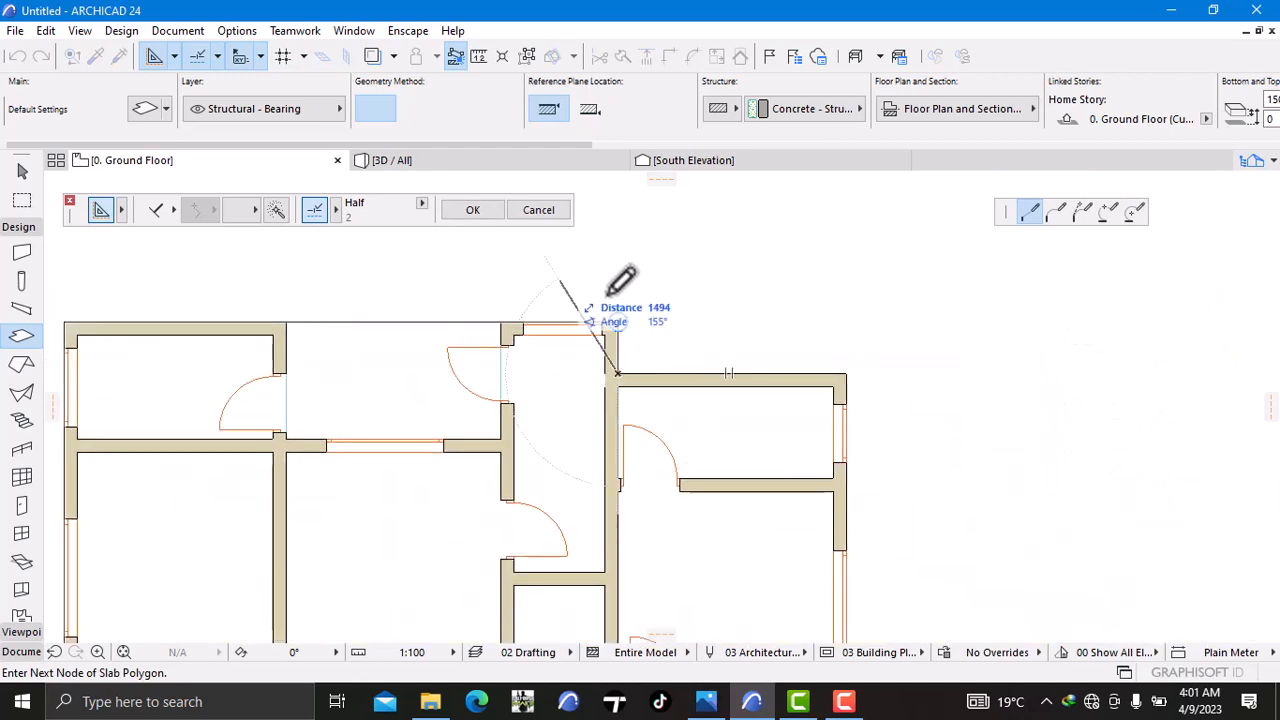
click(848, 372)
Step: Run the slab outline 15800 down the east side to the east porch's outer corner, then along the porch's south edge
scroll(877, 449, down, 6)
scroll(898, 570, up, 2)
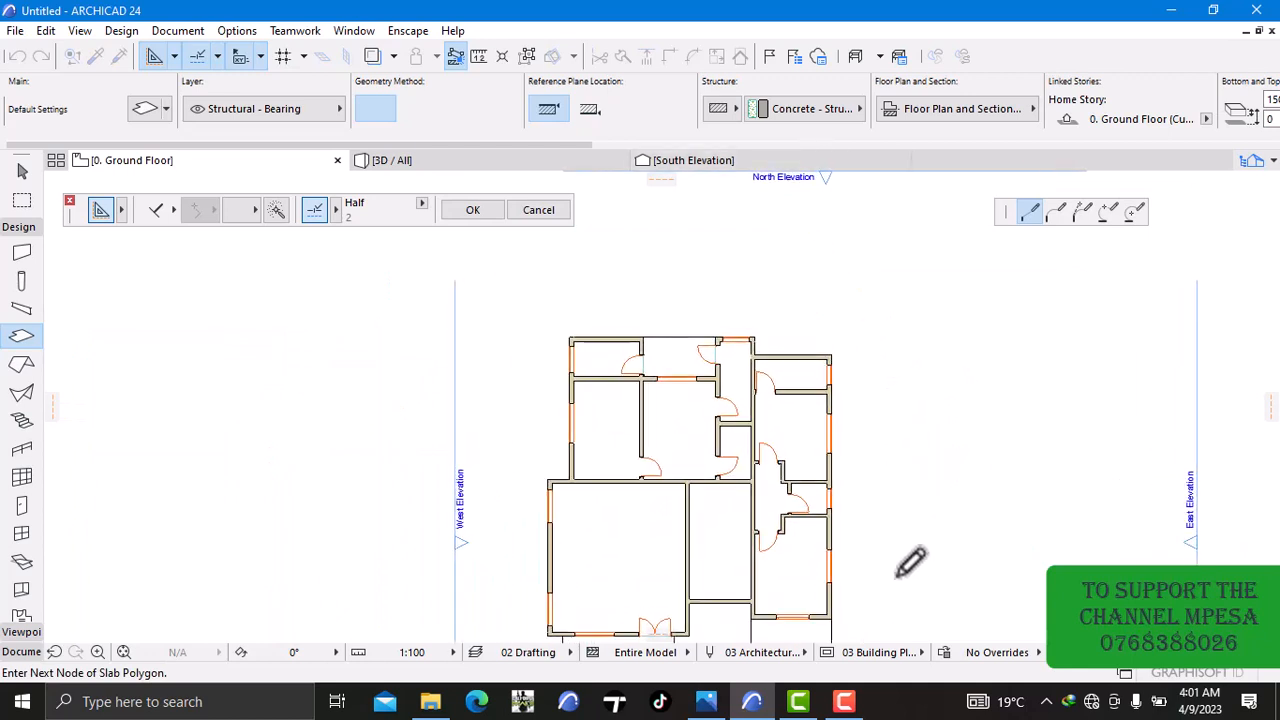
middle_drag(897, 577, 772, 339)
scroll(706, 474, up, 5)
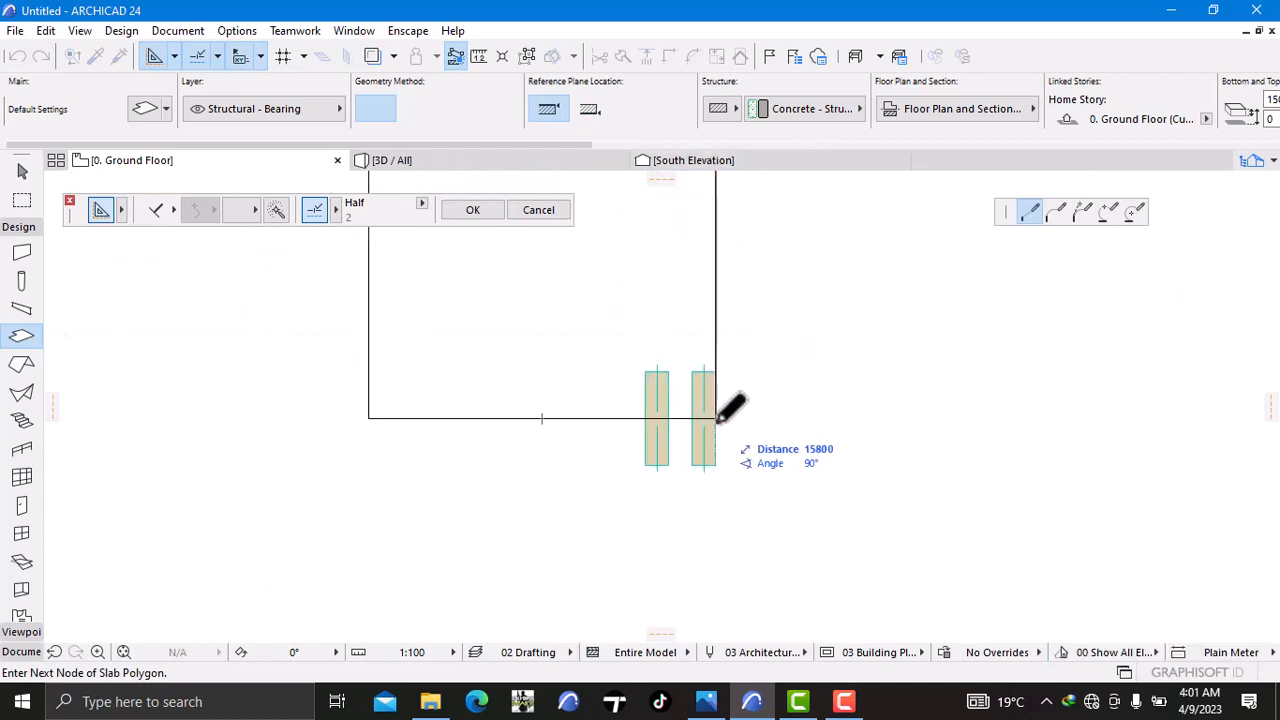
click(716, 418)
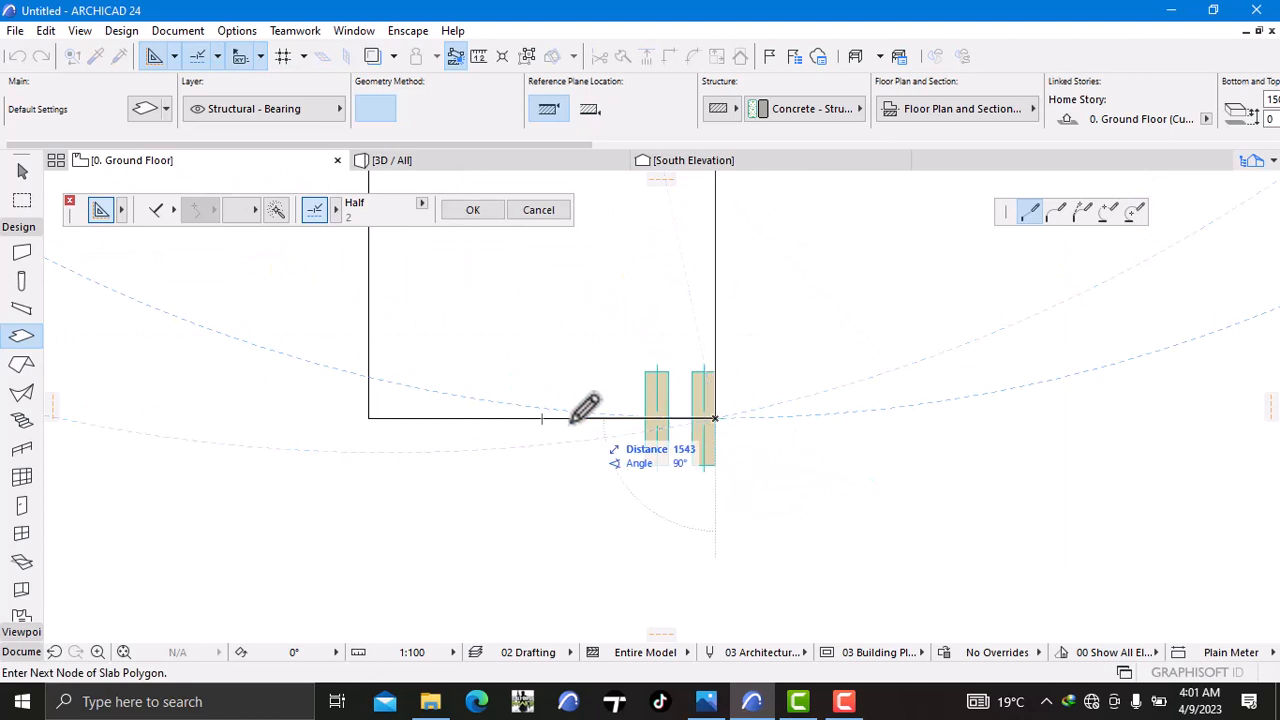
click(371, 418)
Step: Trace the slab outline up the east porch's west side, along the recessed wall, and down to the large front room's southeast corner
scroll(386, 388, down, 5)
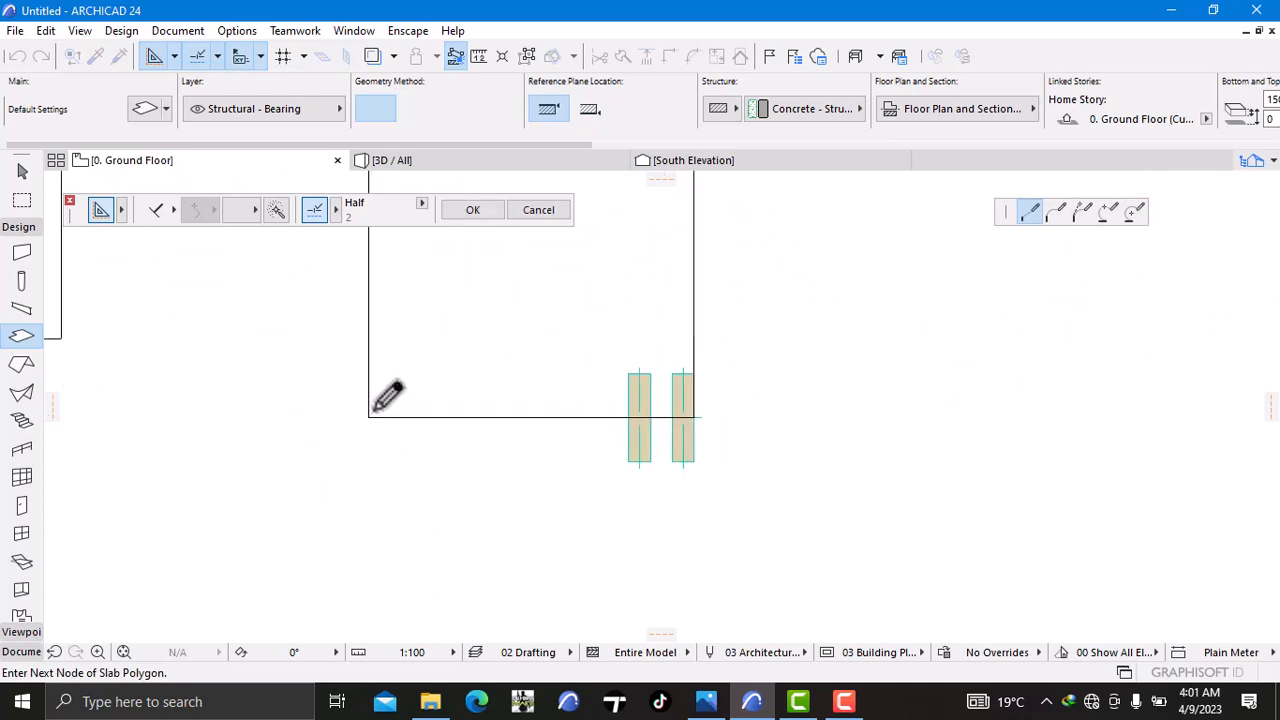
scroll(490, 398, up, 5)
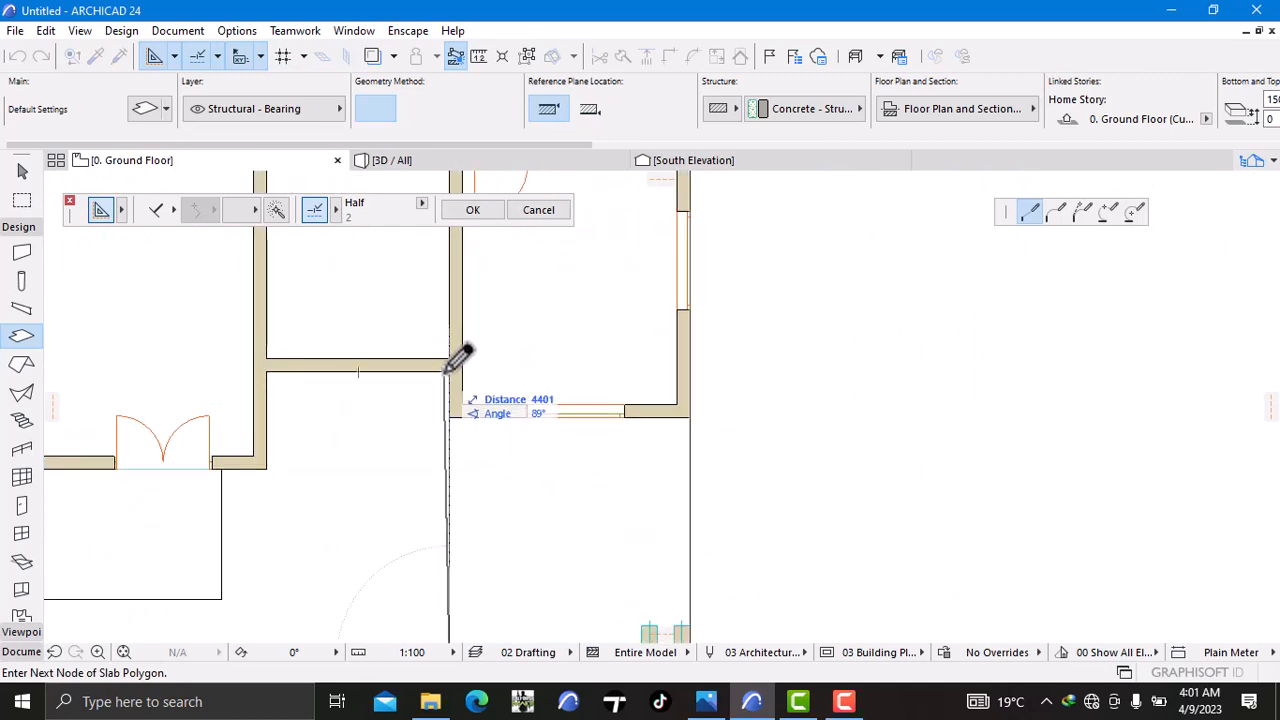
click(450, 370)
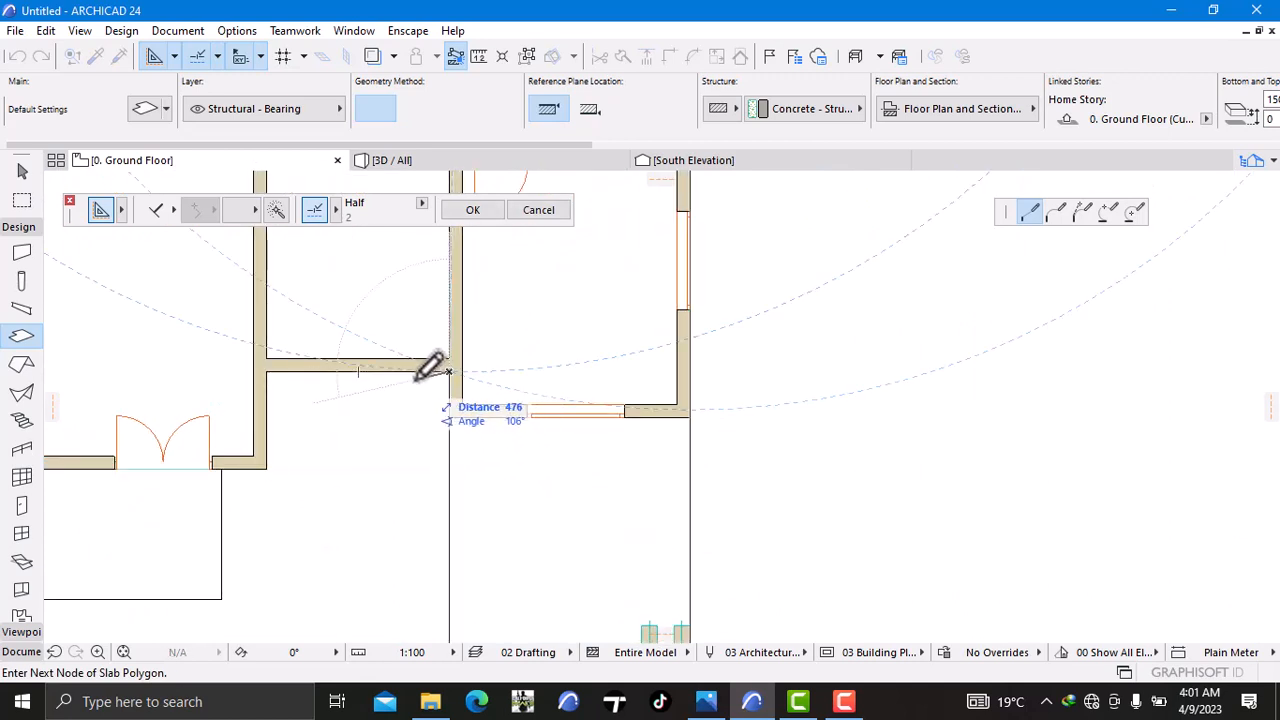
click(268, 371)
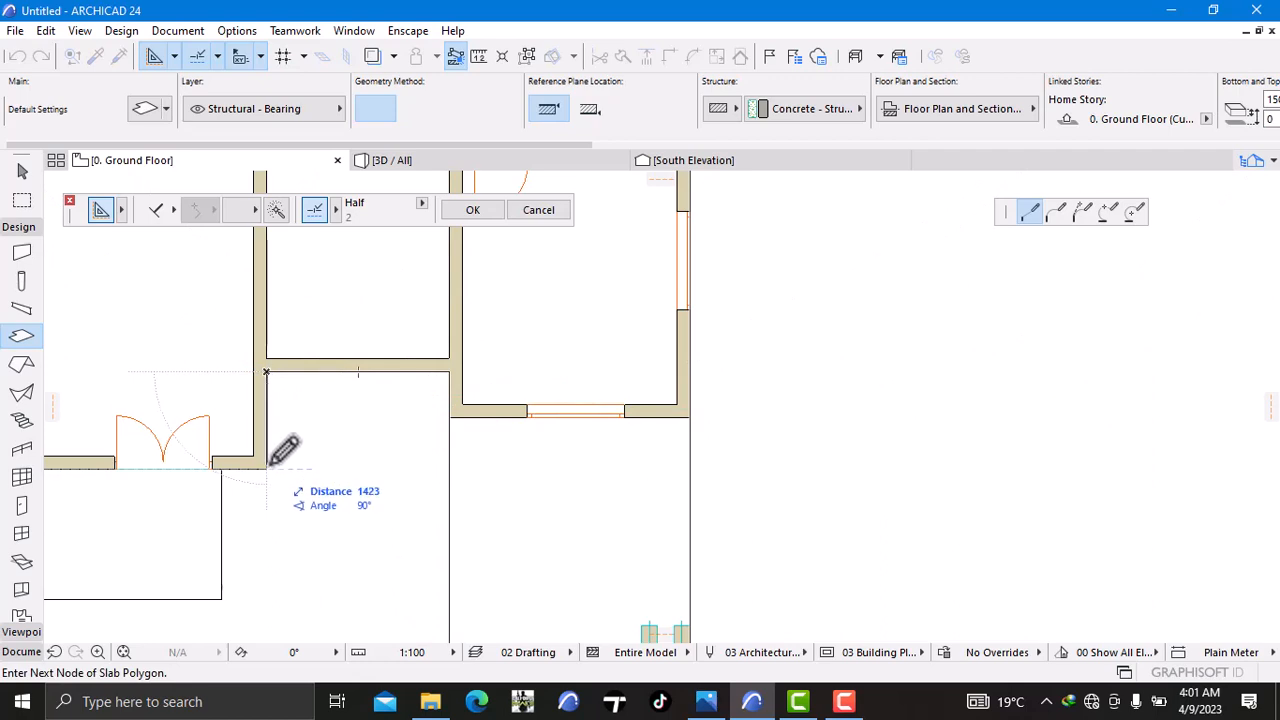
click(267, 468)
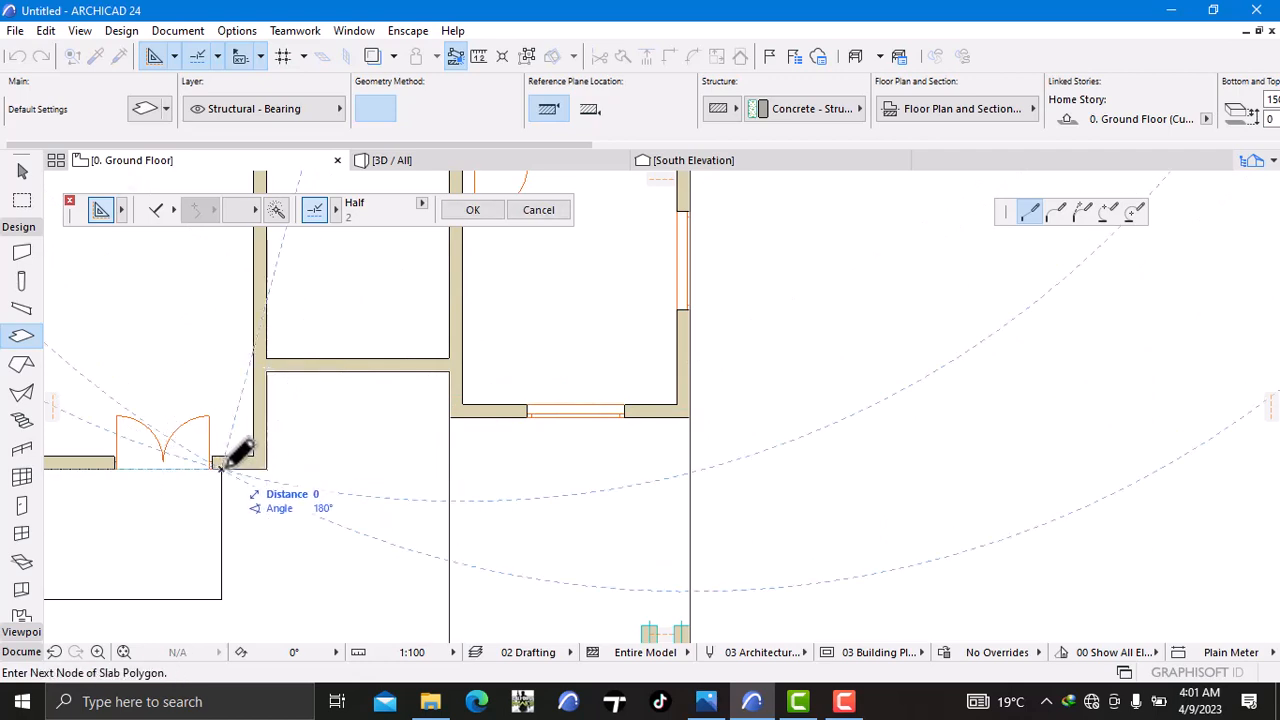
Step: Trace the slab outline down the west porch's east side and along its south edge, closing it at the porch's southwest corner
scroll(263, 463, down, 3)
middle_drag(263, 463, 655, 342)
click(613, 325)
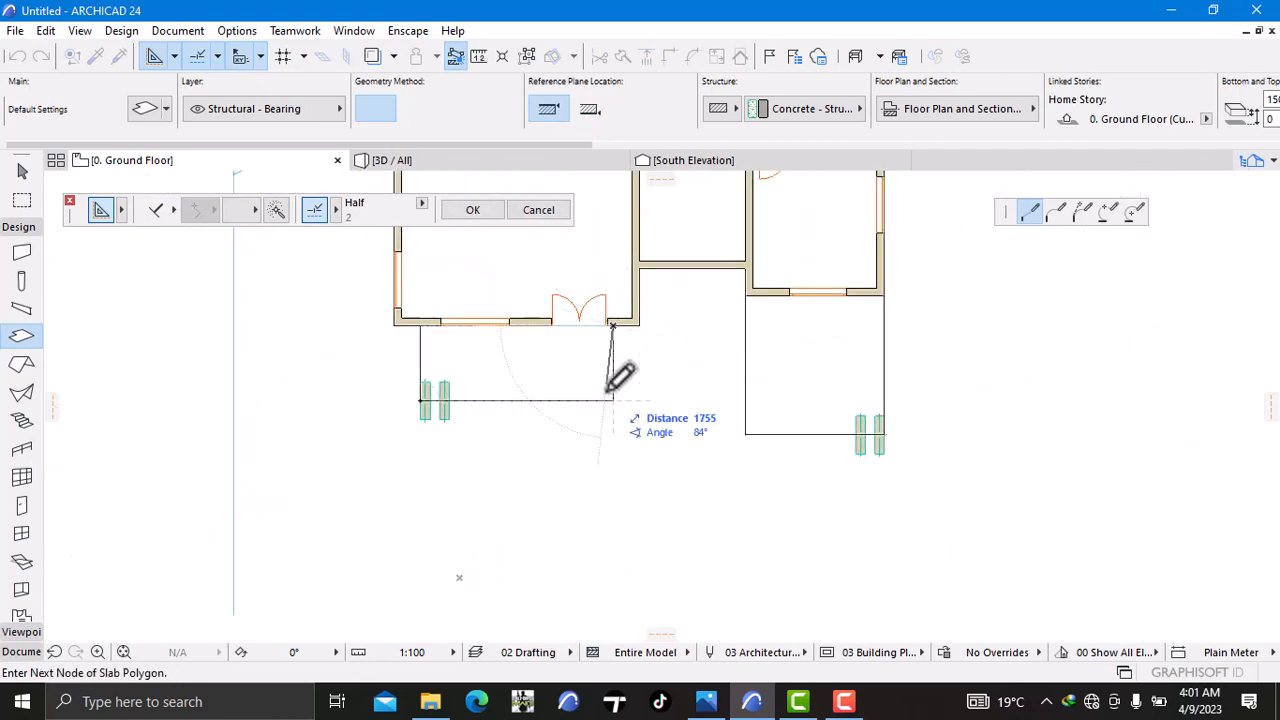
click(613, 400)
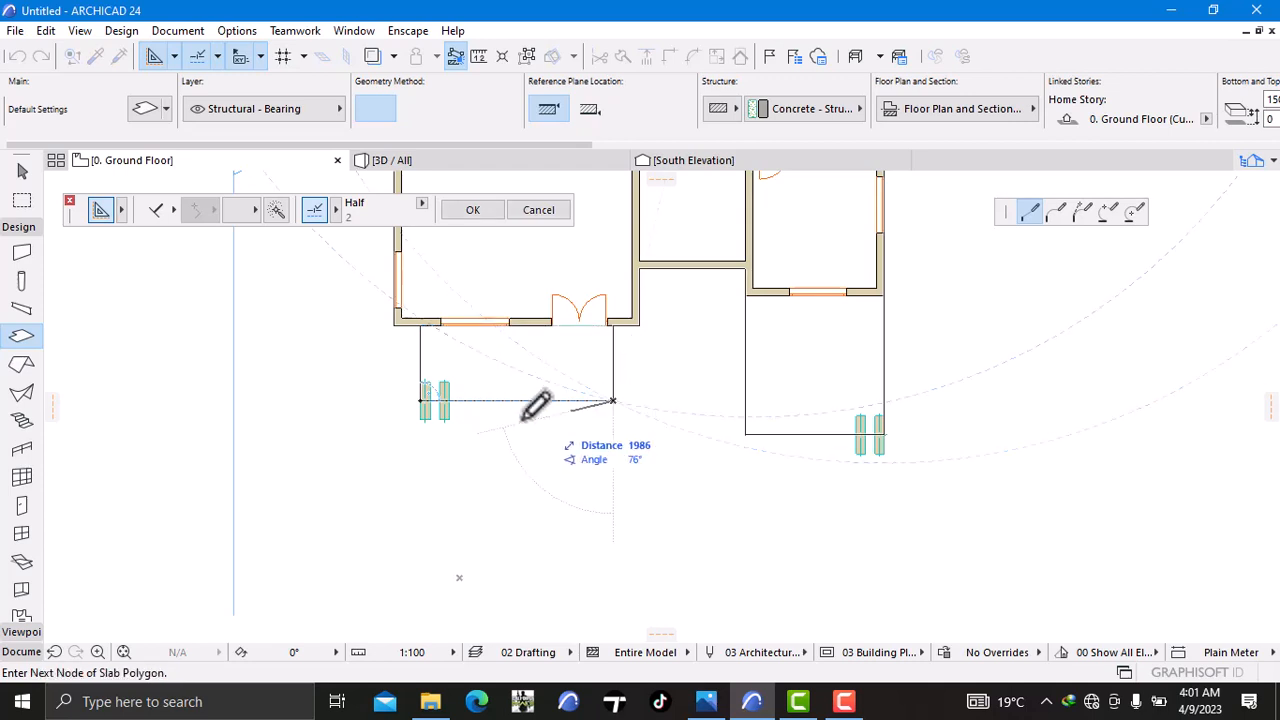
click(420, 400)
scroll(626, 399, down, 5)
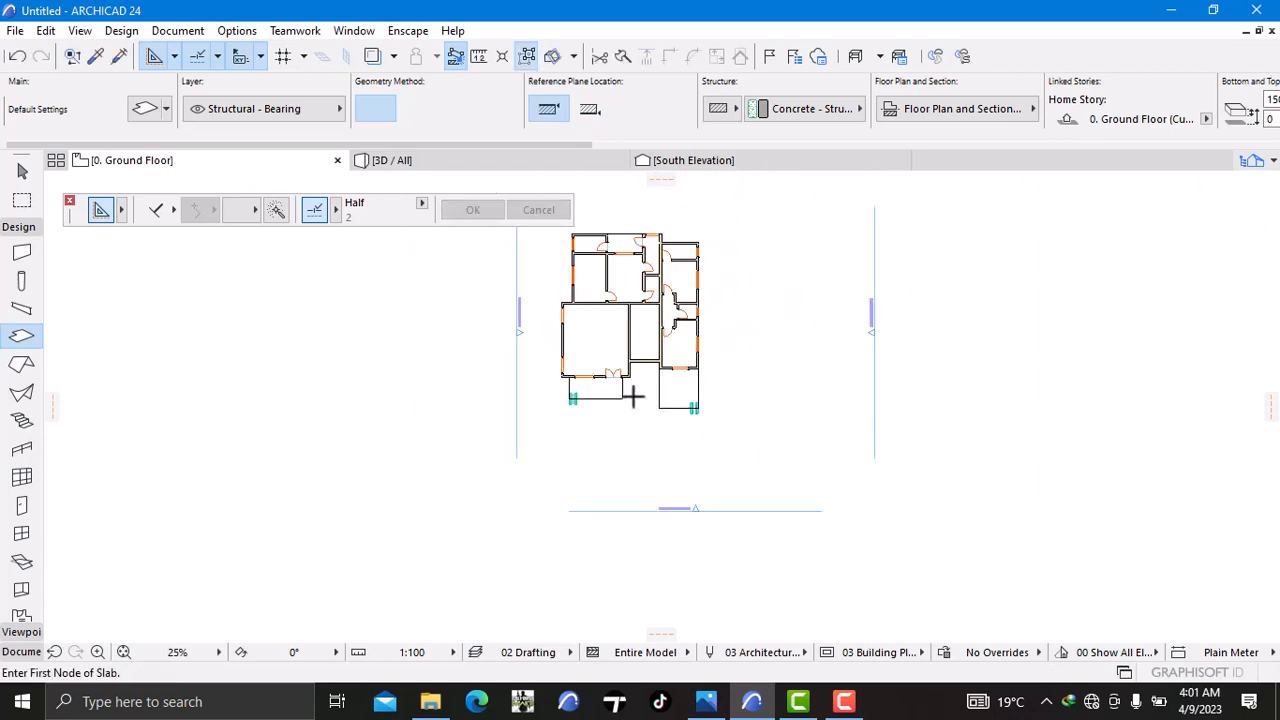
Step: Set the elevation to project zero of the newly traced slab to 3000
click(429, 163)
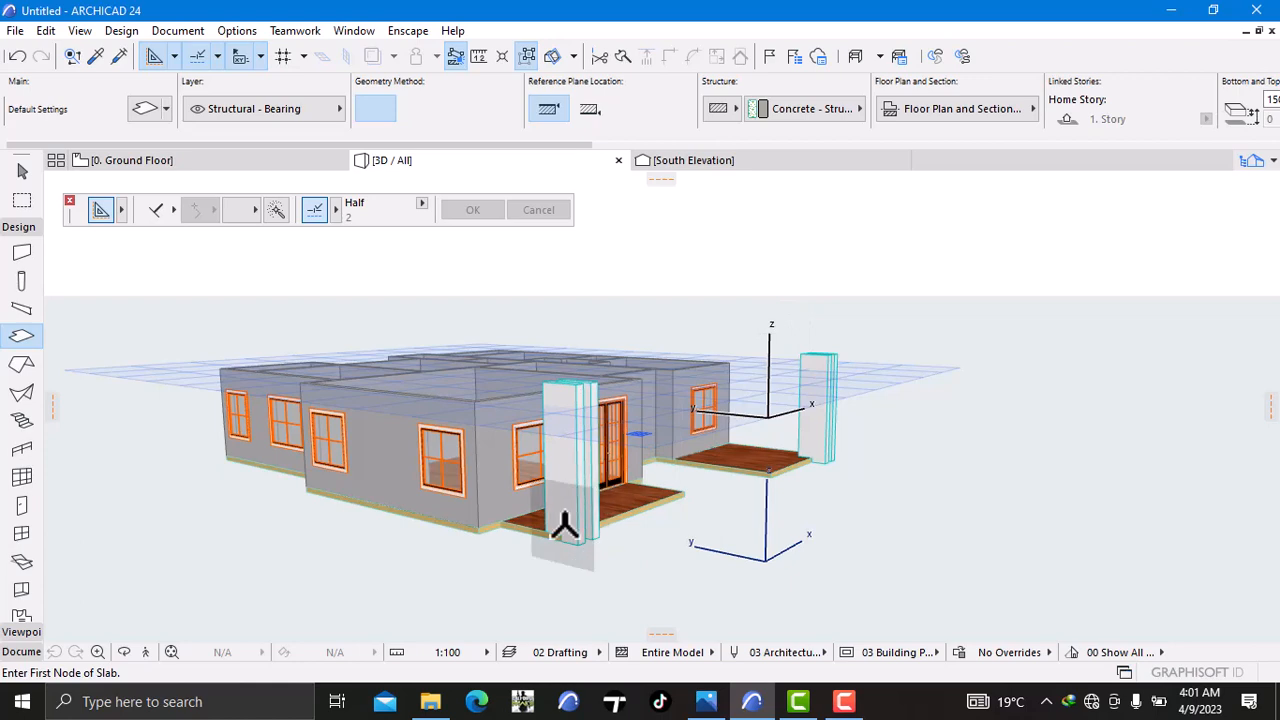
scroll(617, 466, up, 2)
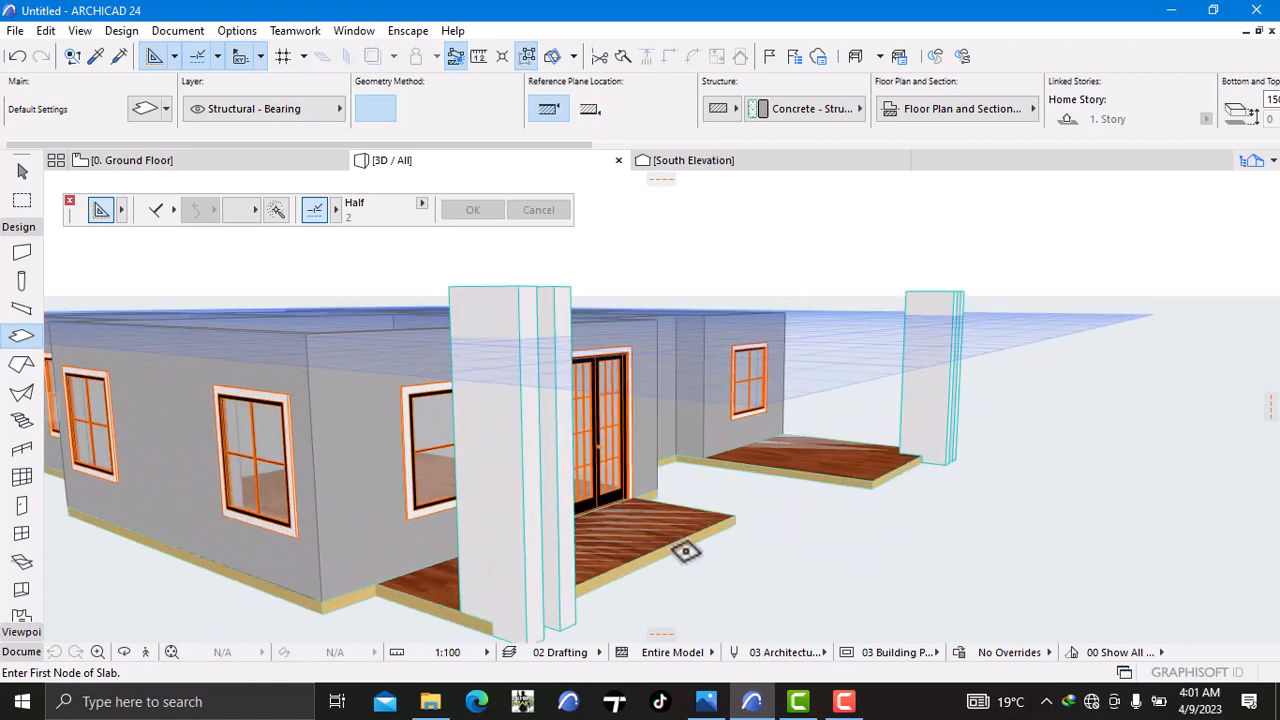
key(Escape)
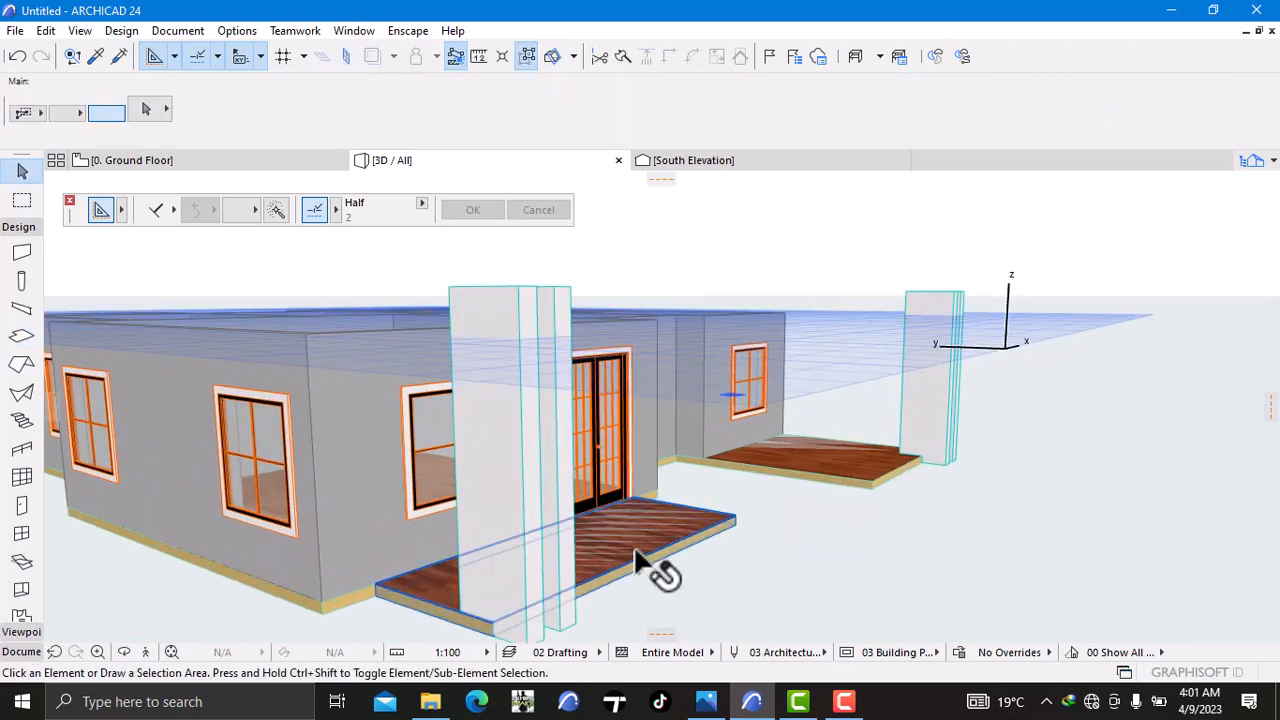
click(150, 161)
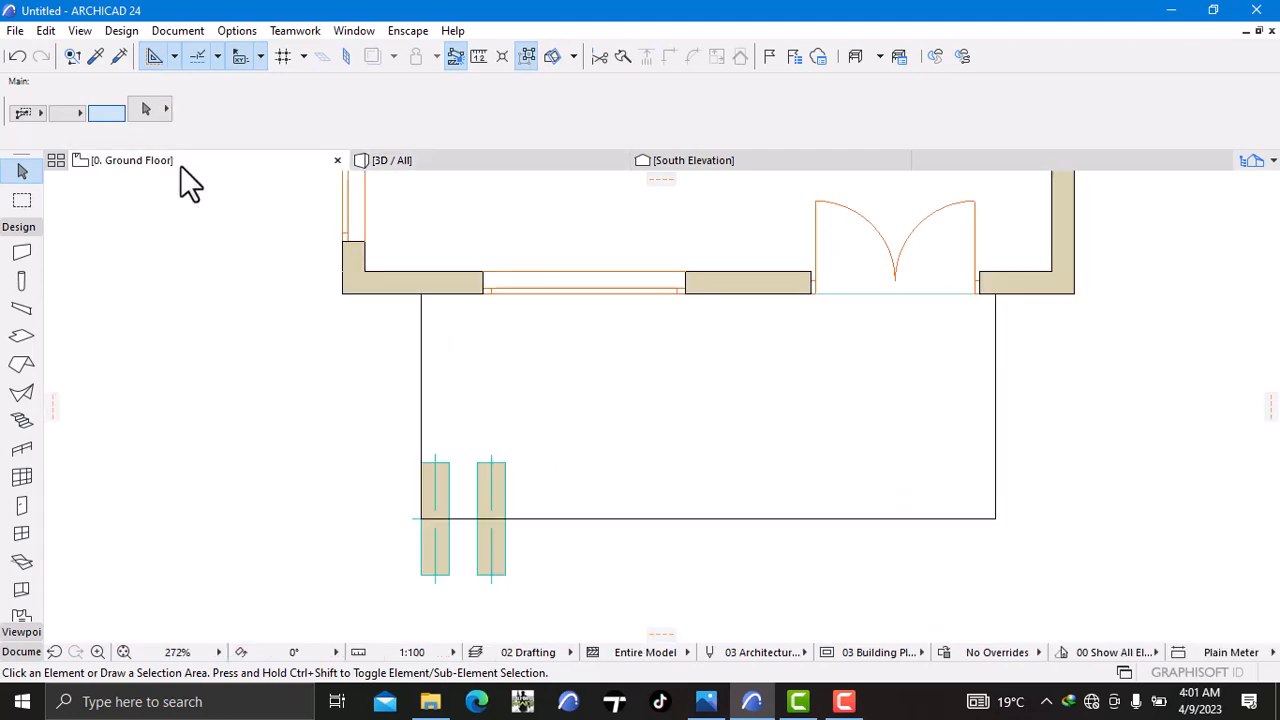
scroll(726, 418, down, 10)
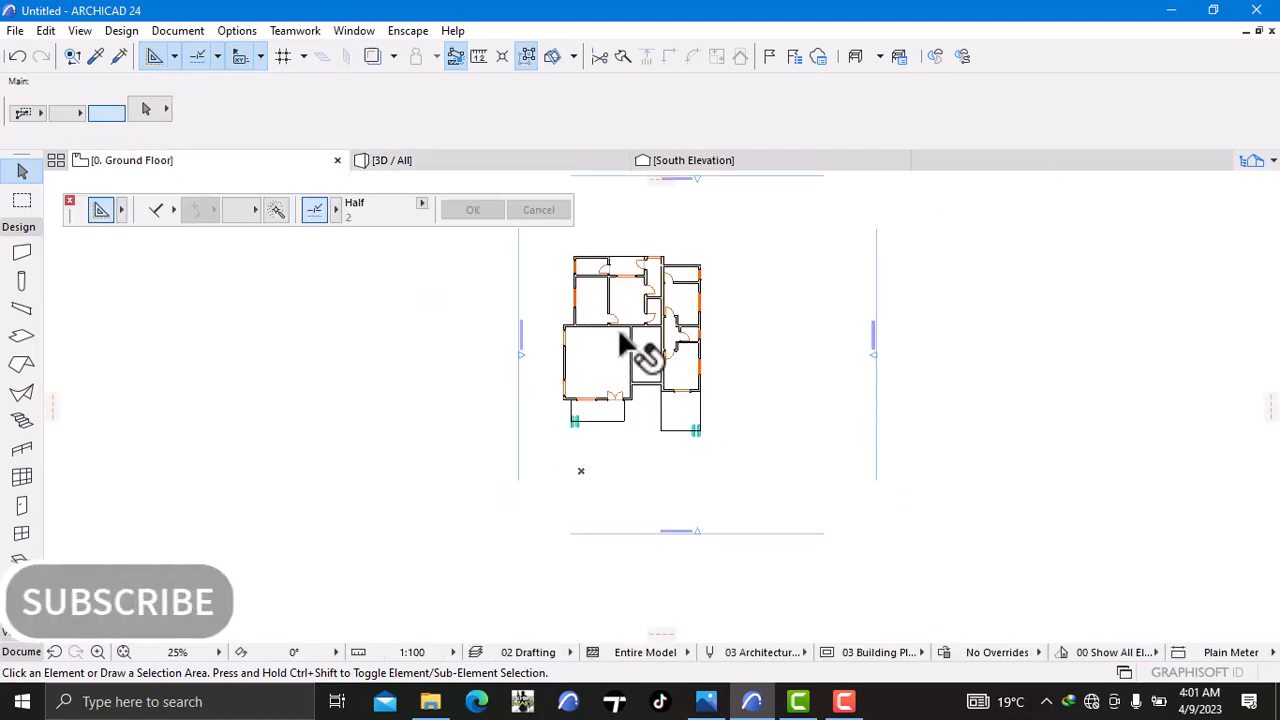
scroll(607, 327, up, 8)
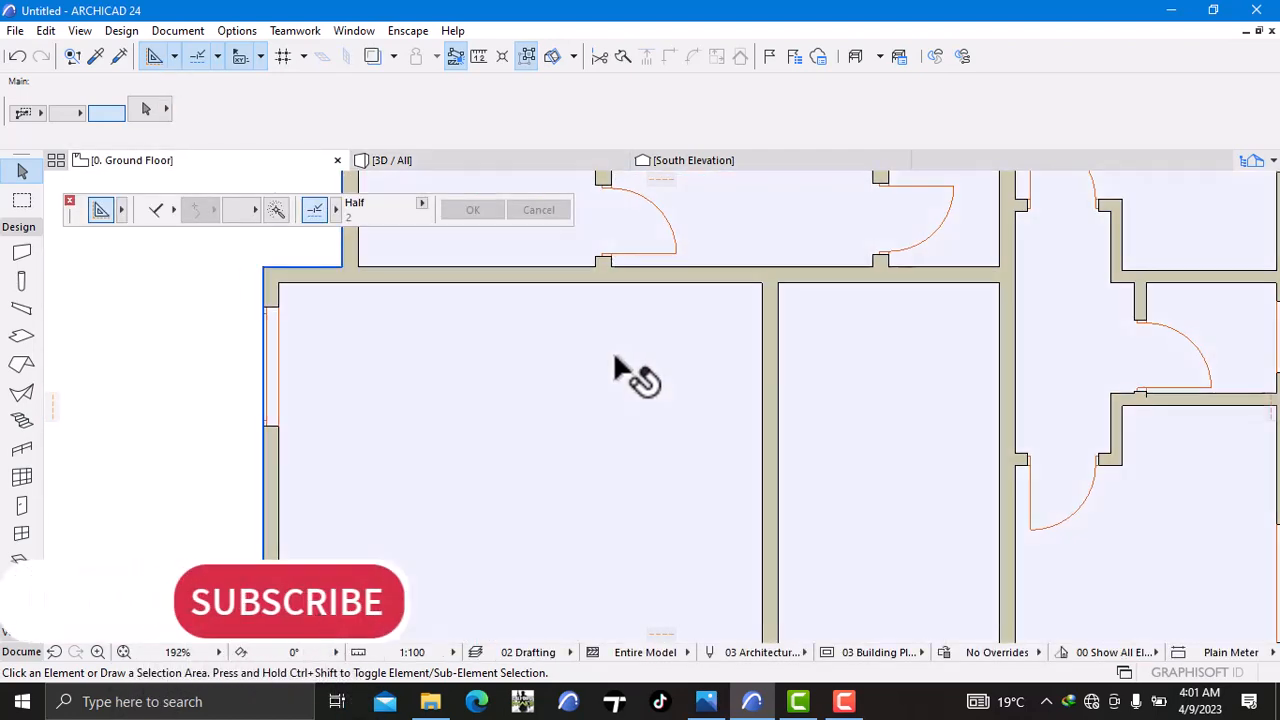
click(613, 351)
right_click(207, 341)
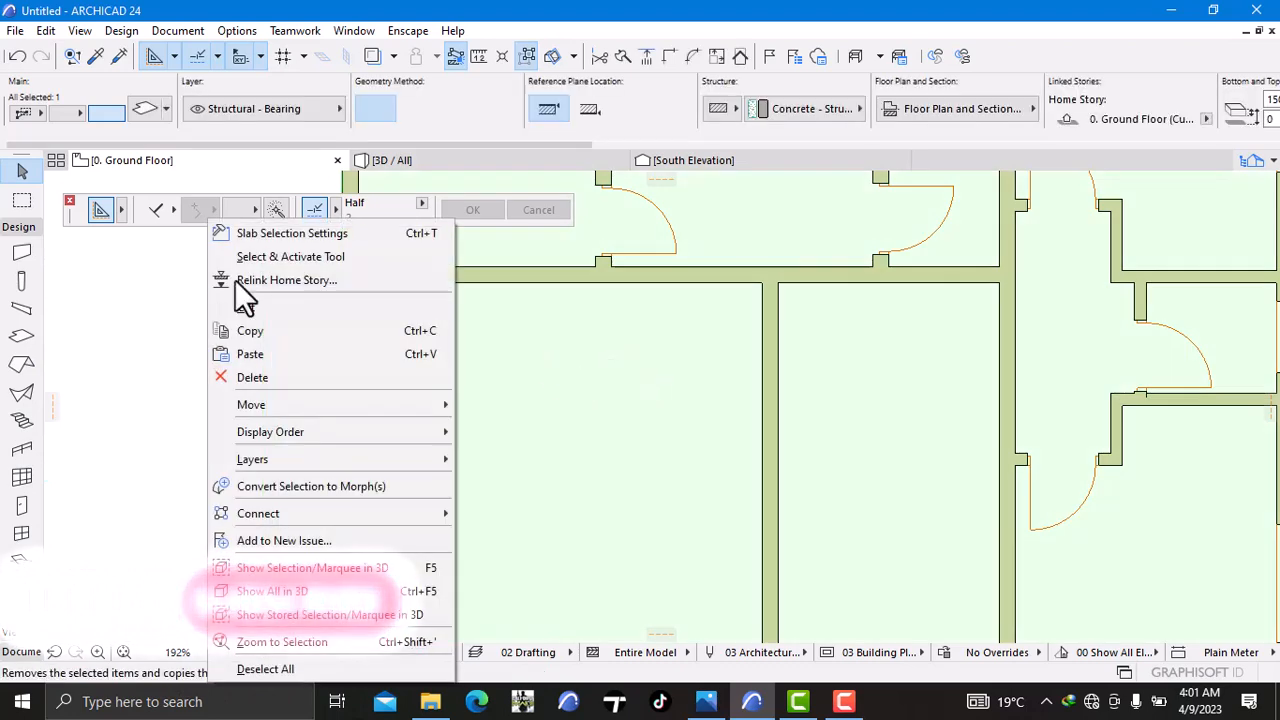
click(264, 229)
click(574, 281)
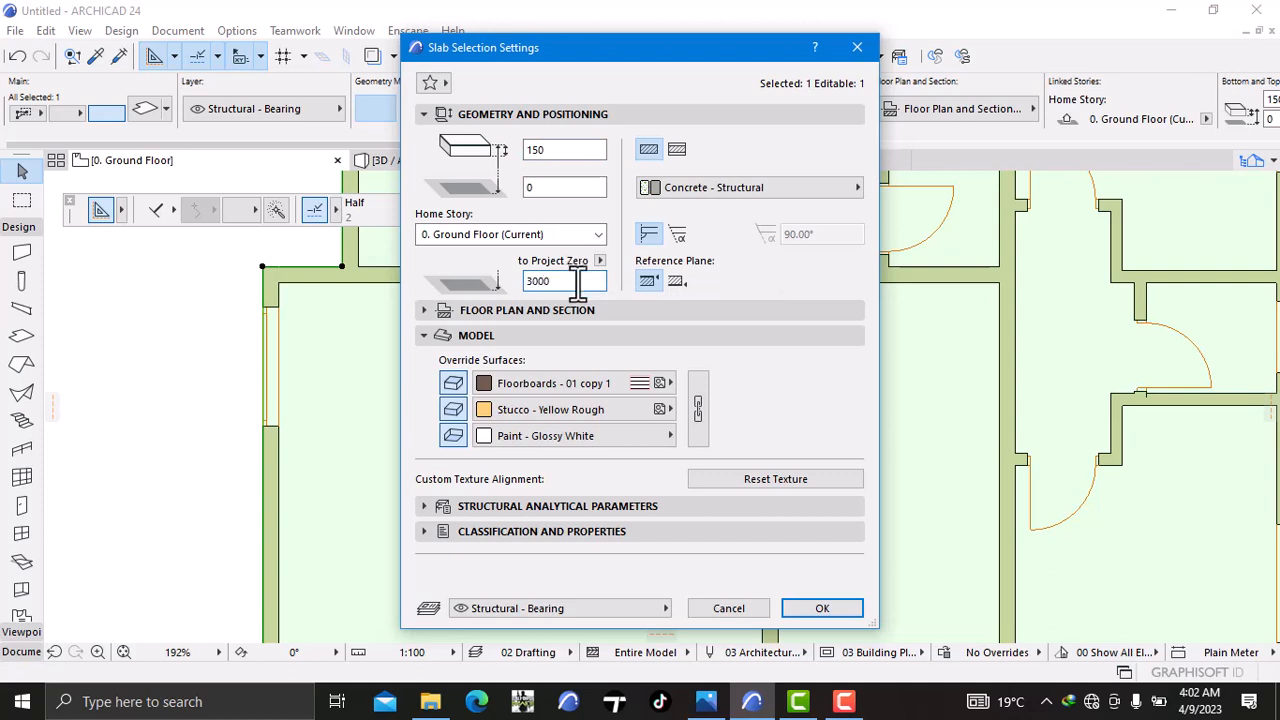
click(843, 612)
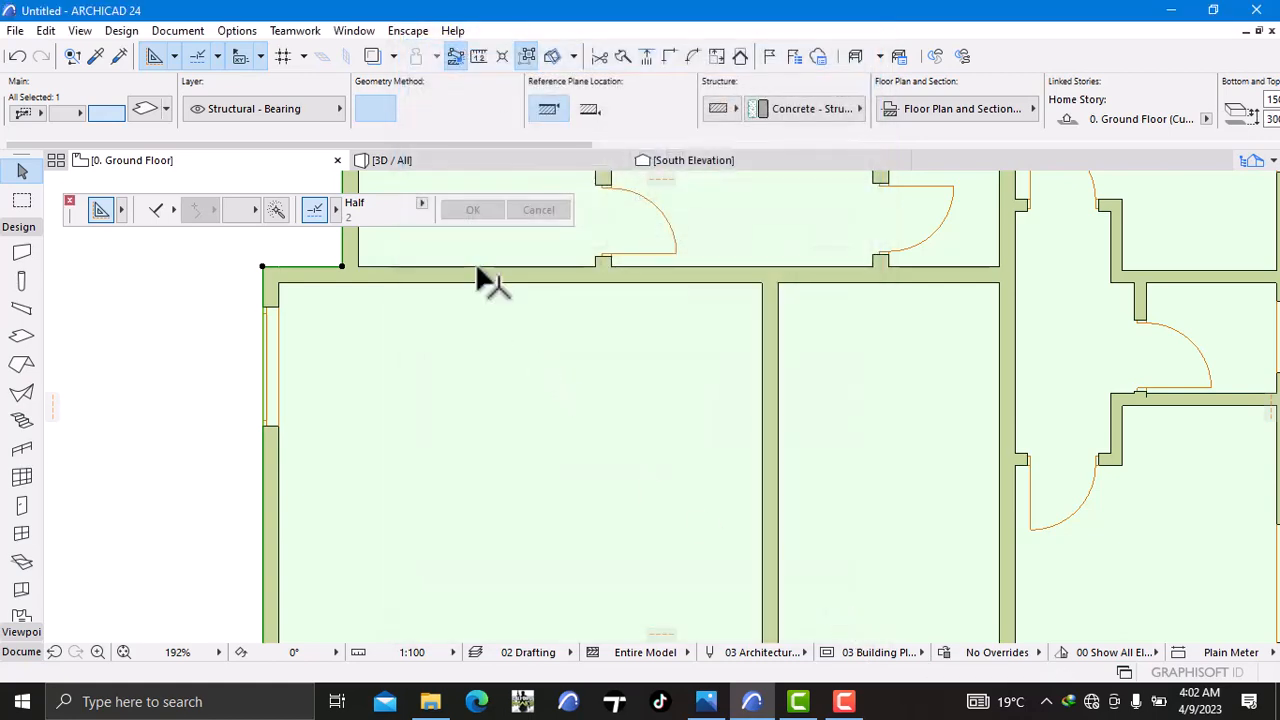
Step: Examine in 3D how the edge of the roof slab meets the tops of the outer walls
click(398, 160)
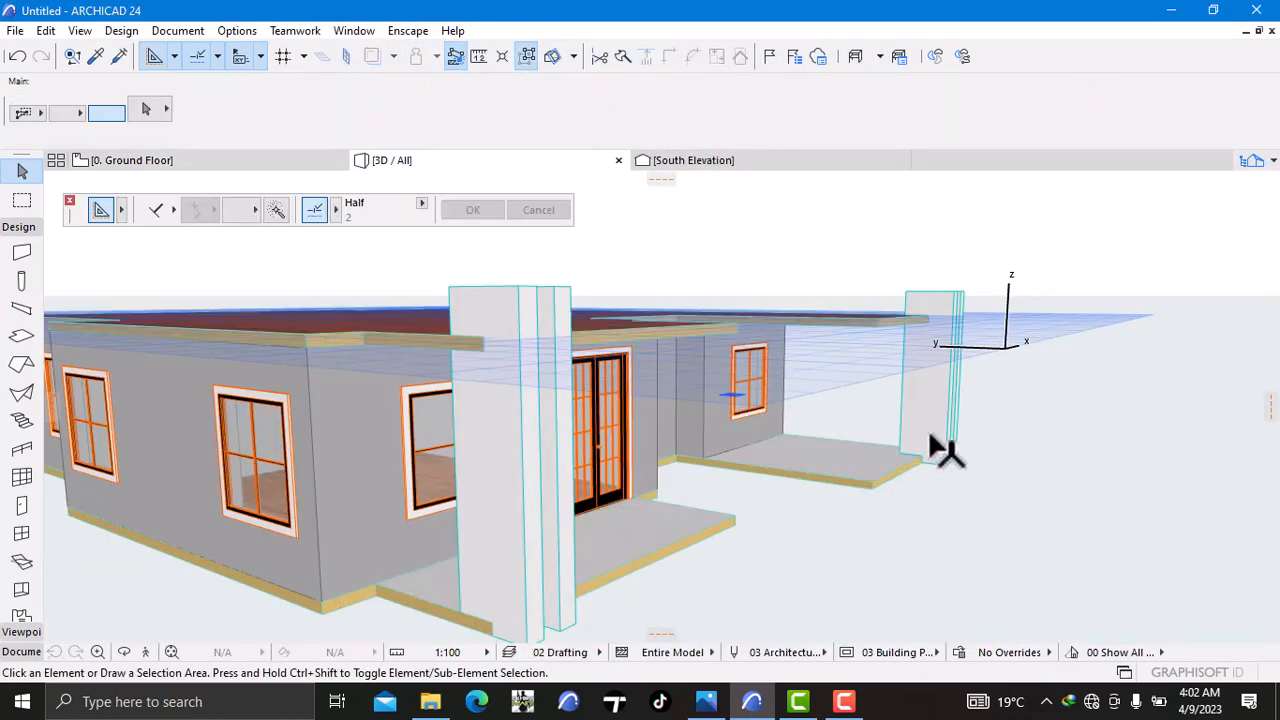
scroll(945, 450, down, 5)
scroll(534, 485, up, 1)
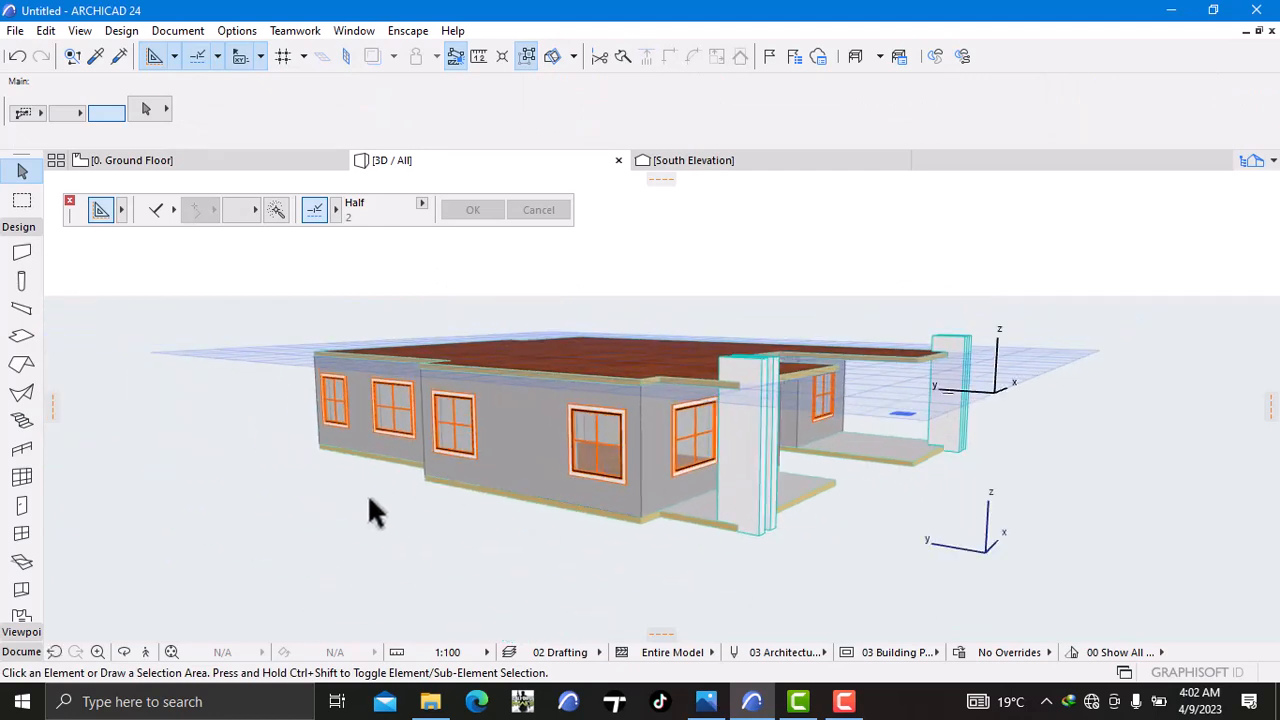
right_click(341, 506)
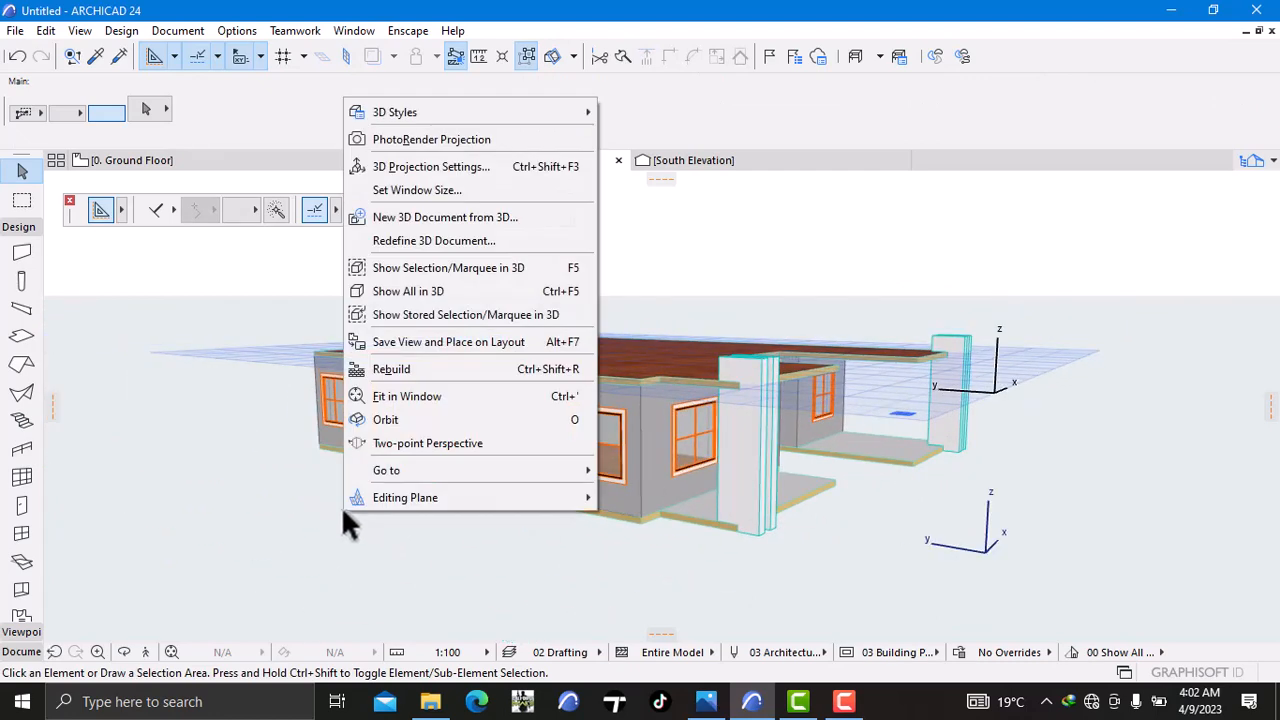
click(456, 420)
drag(456, 422, 703, 367)
scroll(578, 319, up, 2)
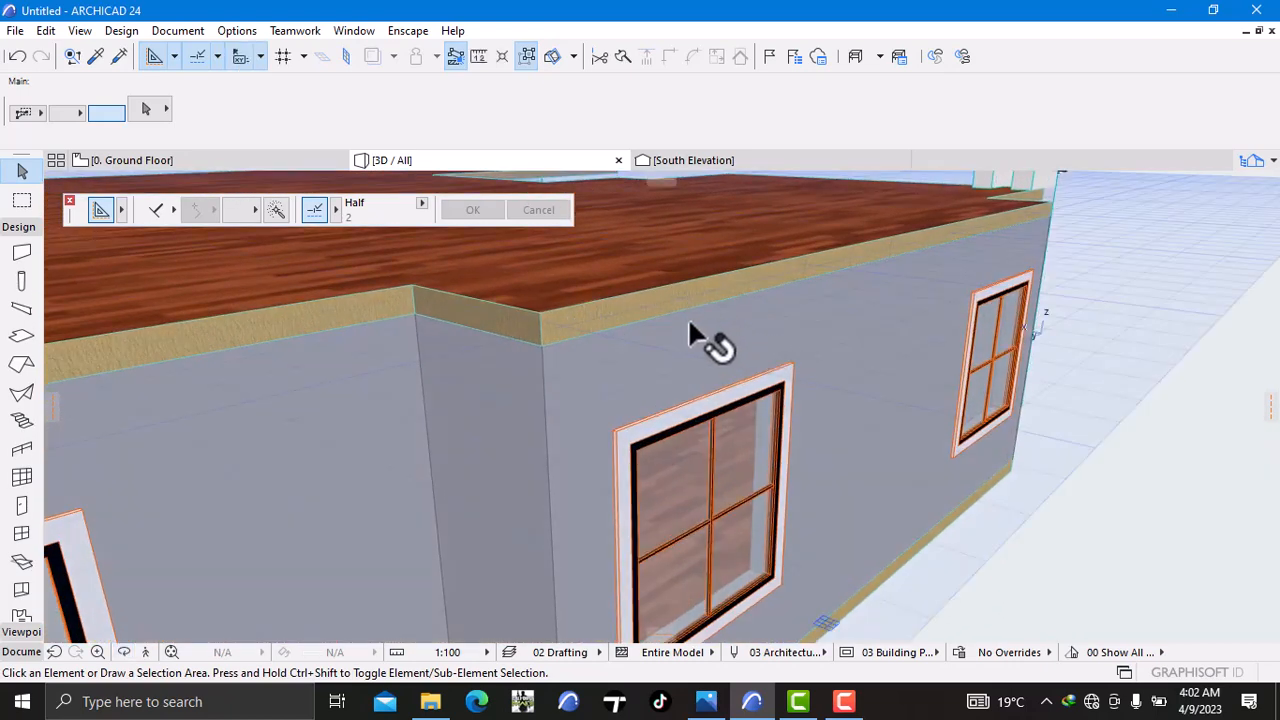
Step: Try lowering the roof slab to an elevation of 2850 above project zero
click(620, 286)
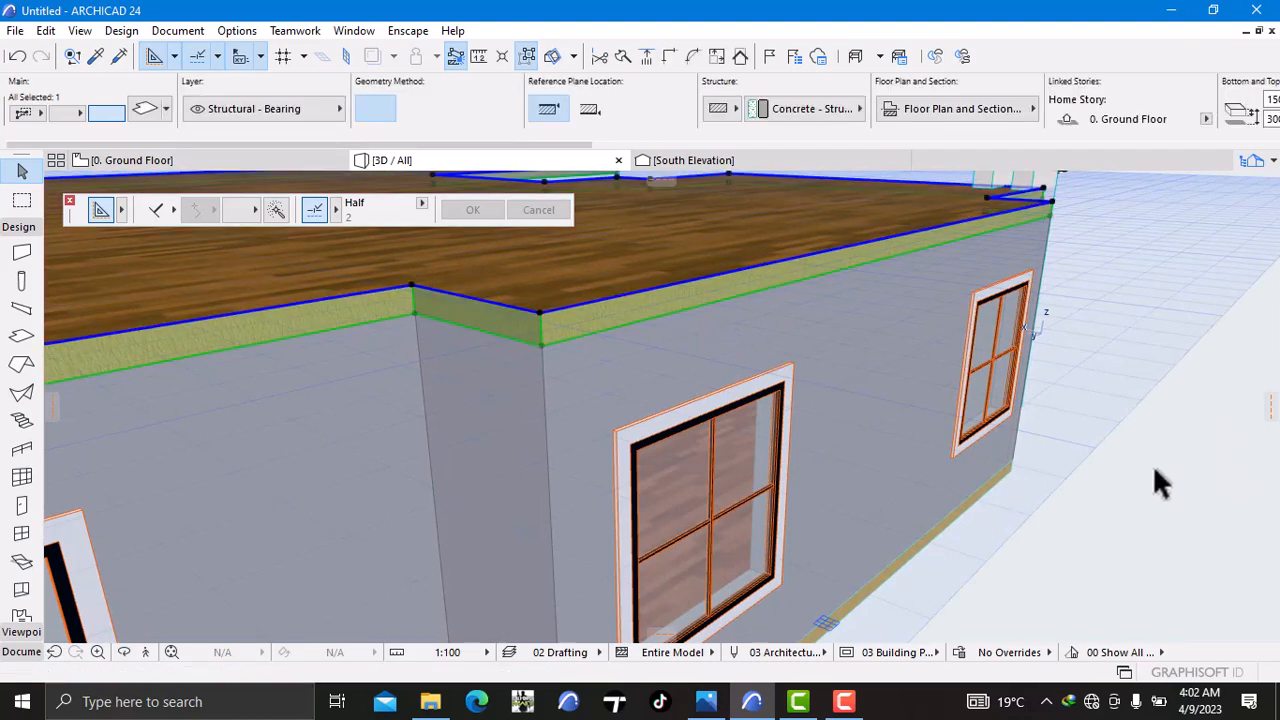
right_click(1152, 464)
click(1103, 40)
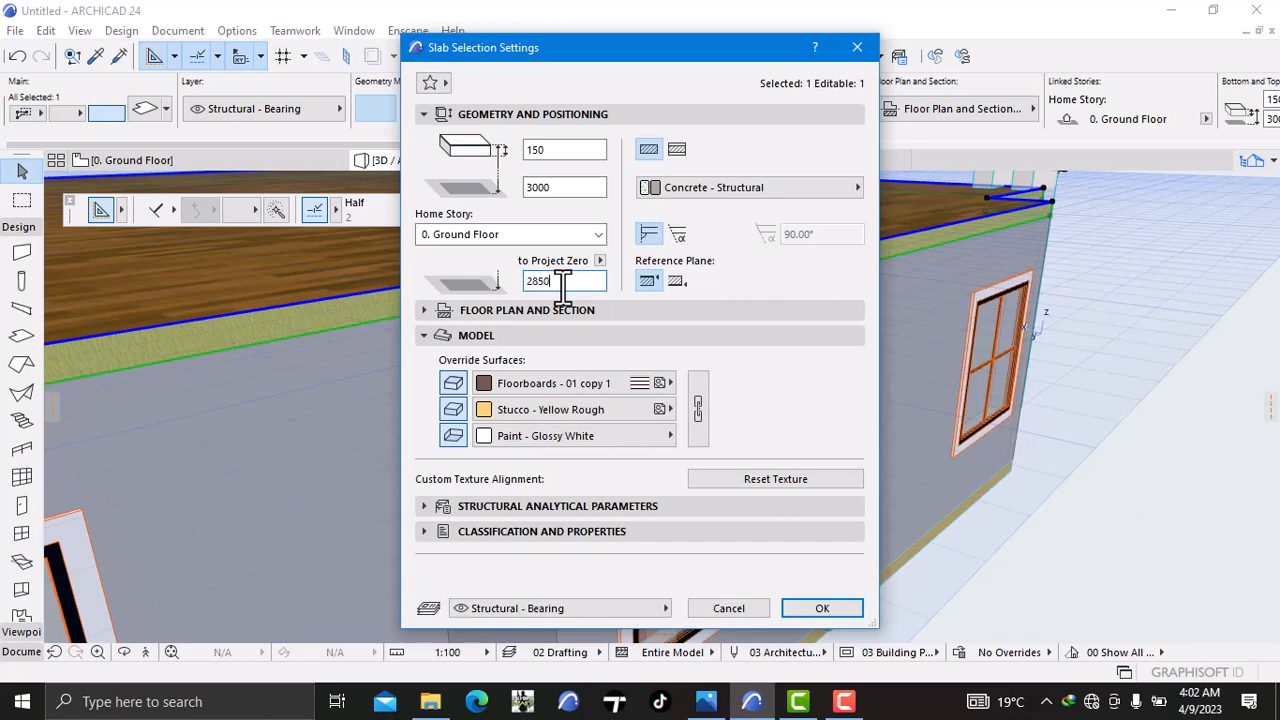
click(838, 612)
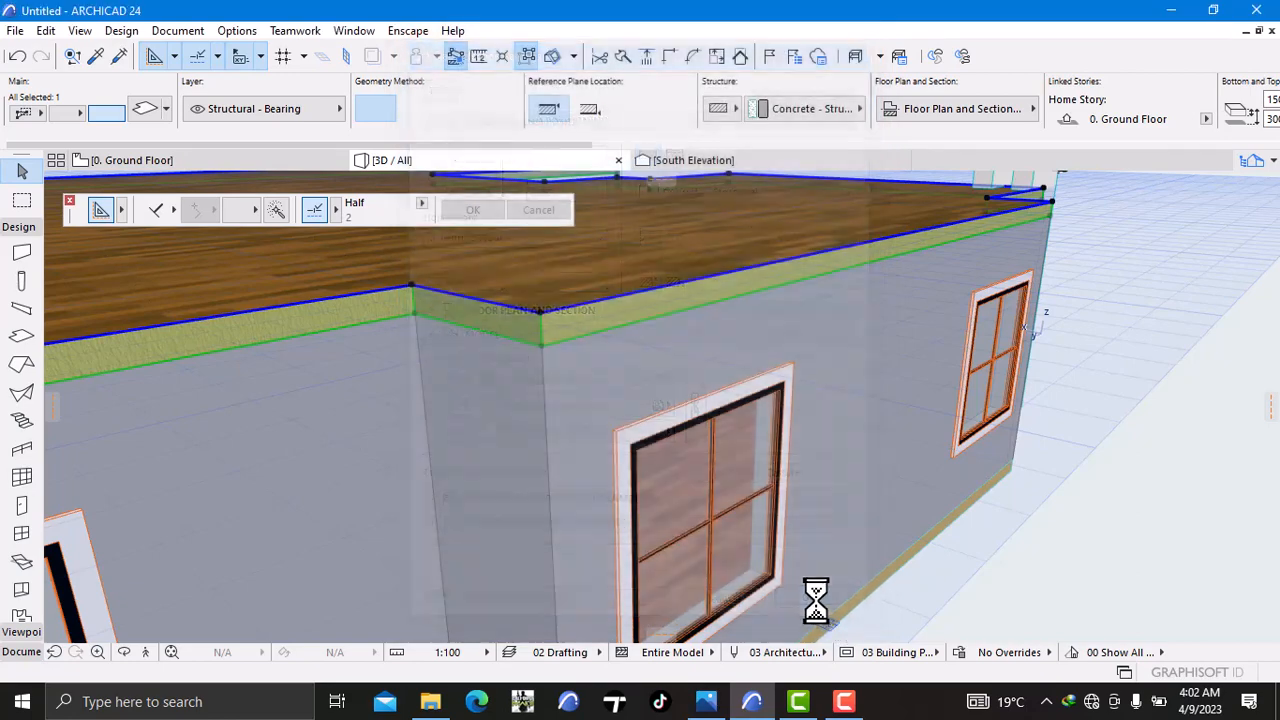
click(1088, 537)
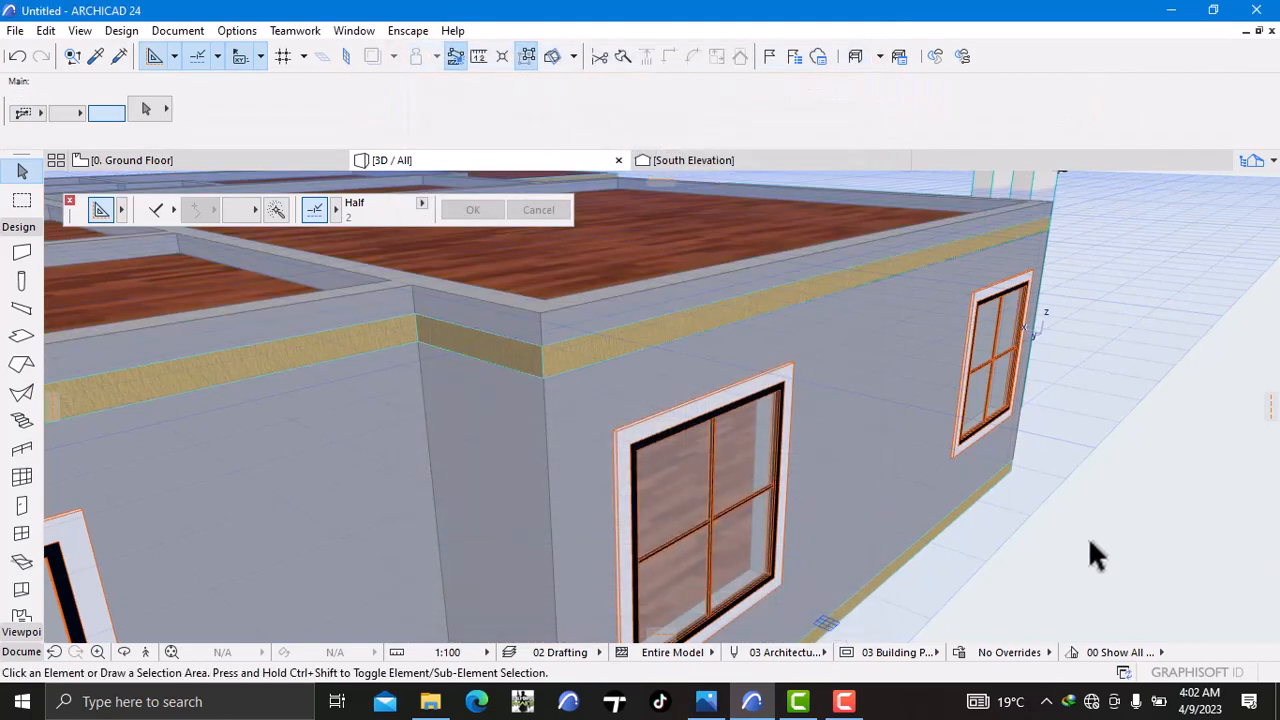
scroll(1090, 545, down, 5)
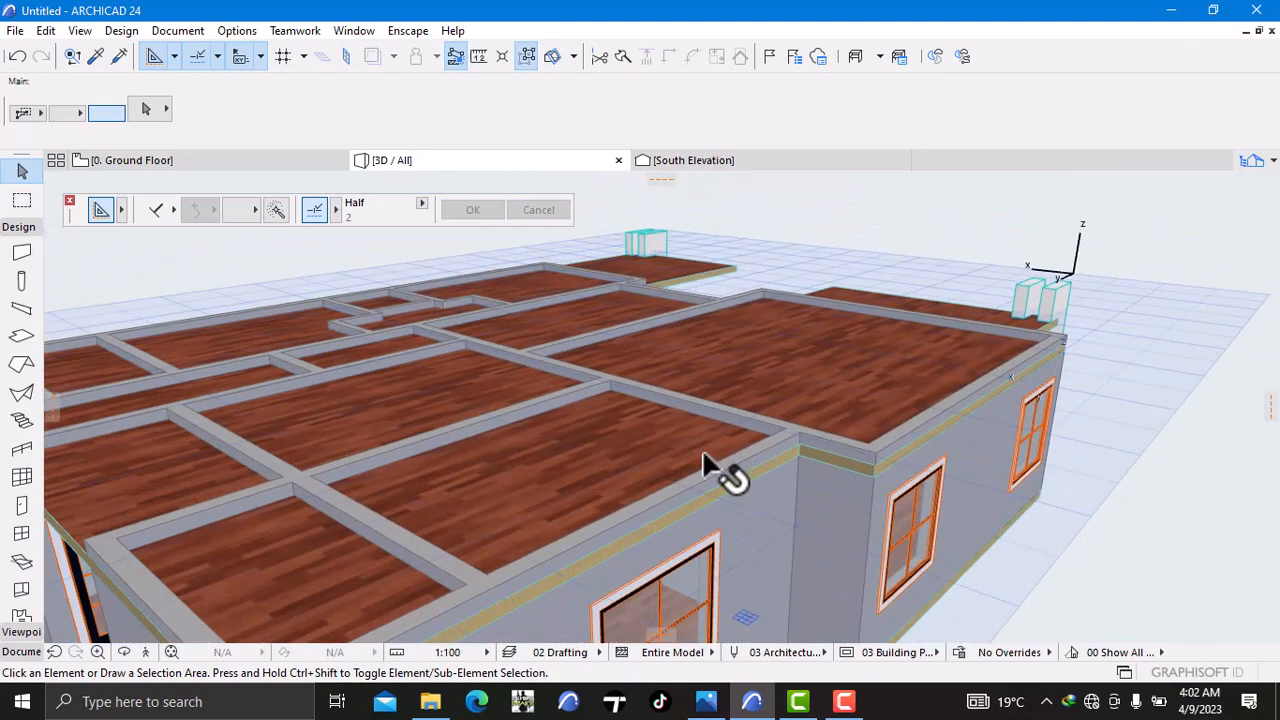
Step: Undo the last elevation change of the roof slab
click(19, 57)
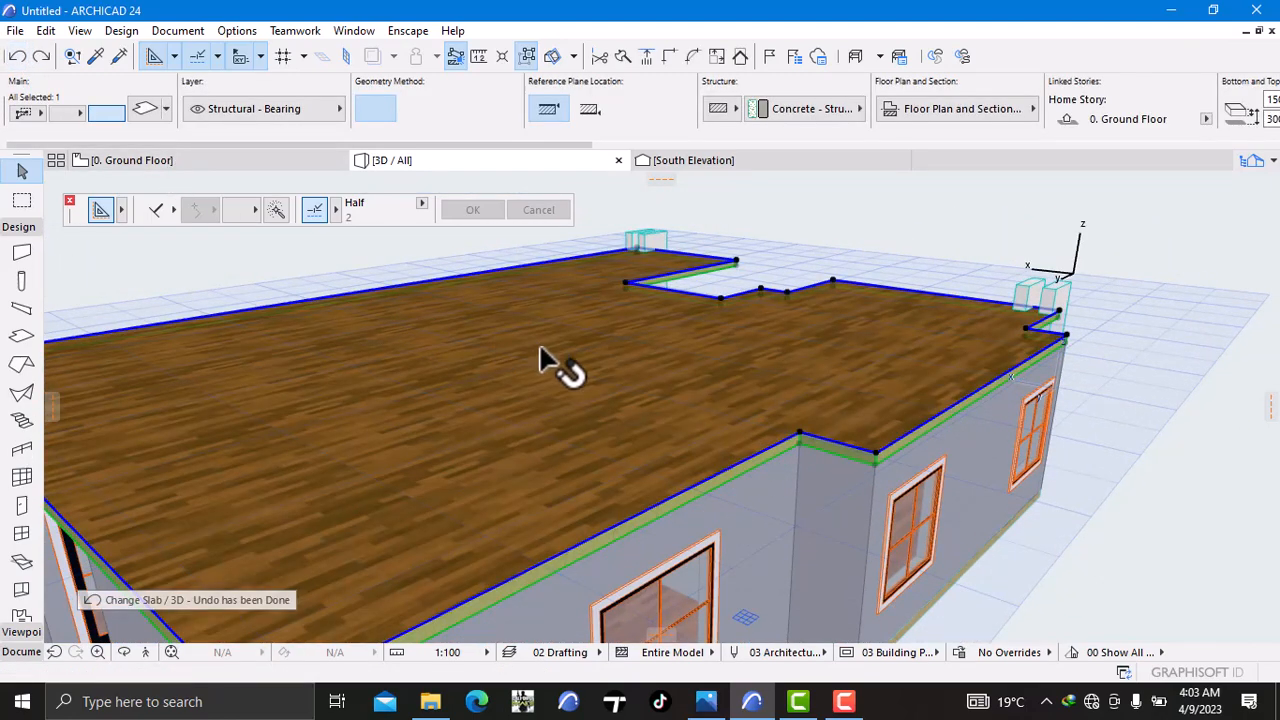
scroll(678, 390, up, 3)
key(Escape)
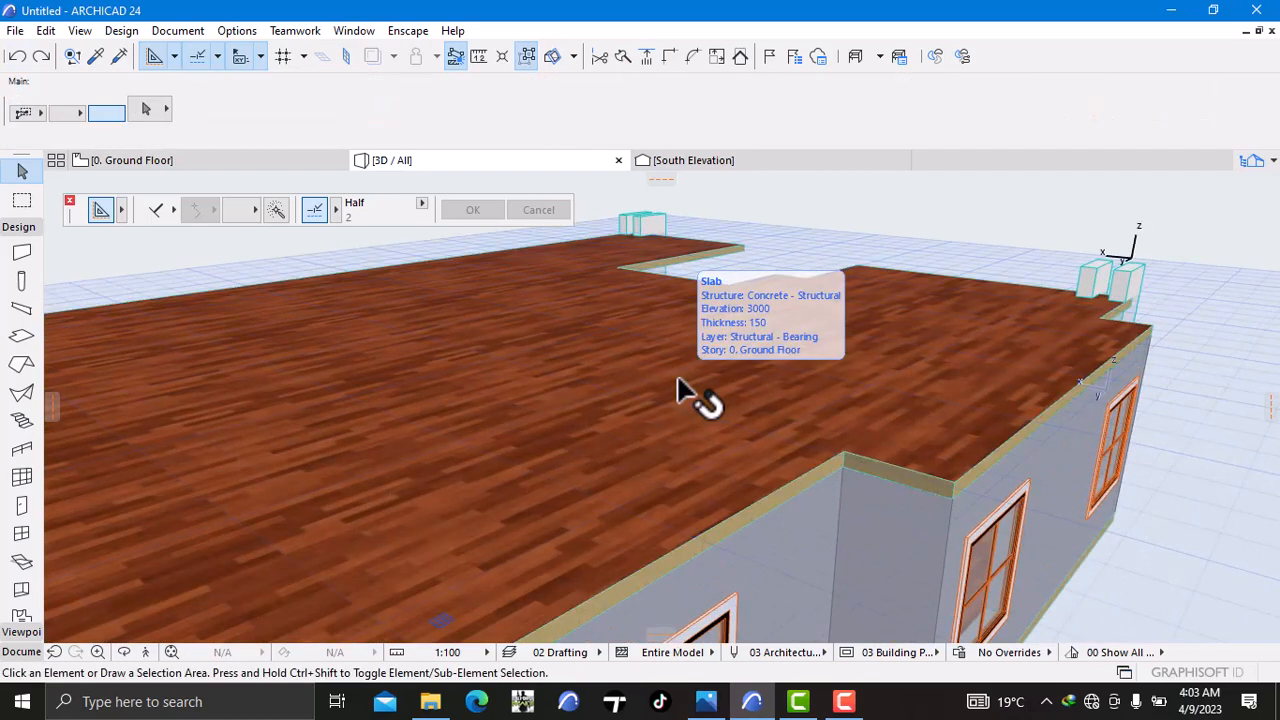
scroll(678, 378, down, 1)
middle_drag(682, 377, 769, 254)
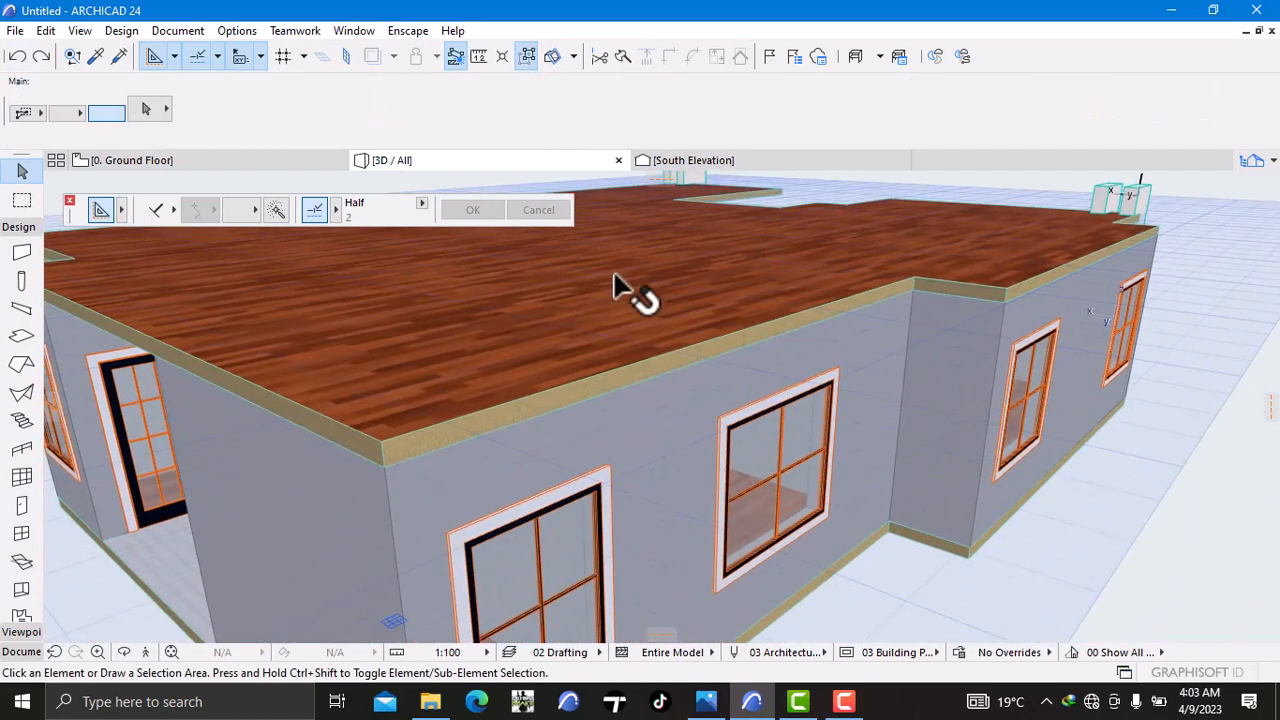
Step: On the ground floor plan, move the roof slab's node at the large front room's northwest outer corner to the wall's inner corner
click(214, 160)
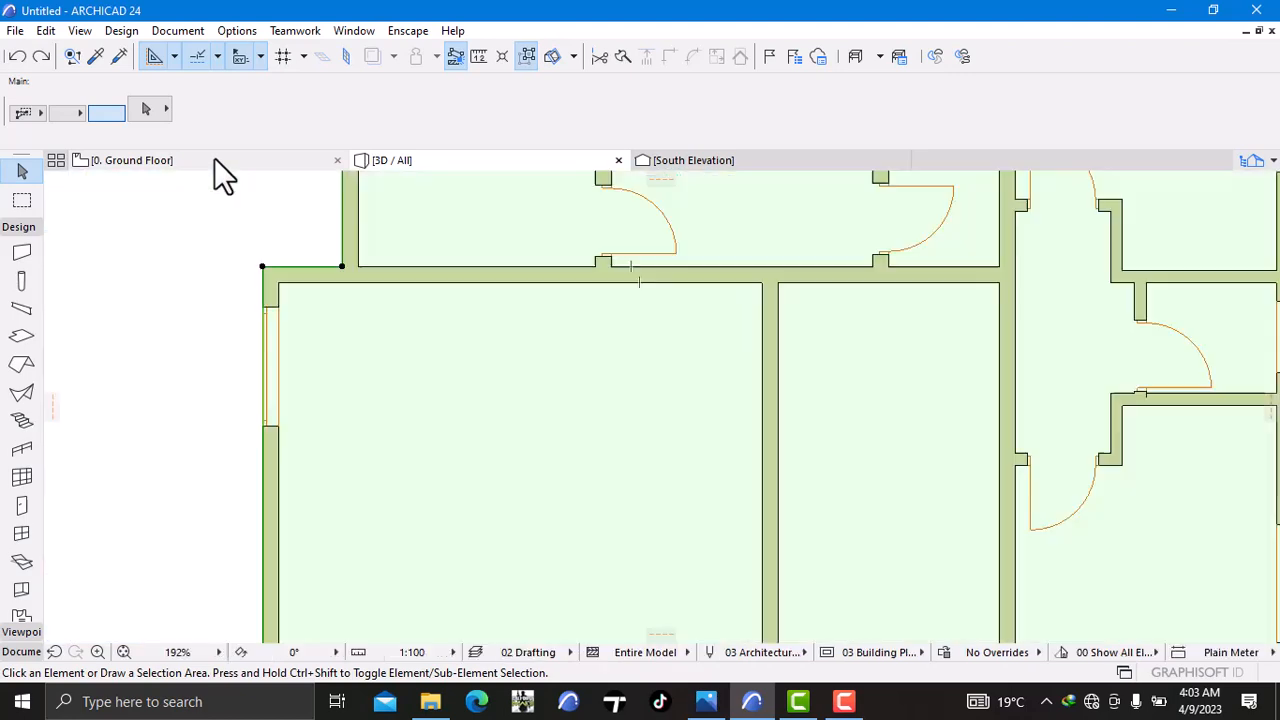
click(262, 270)
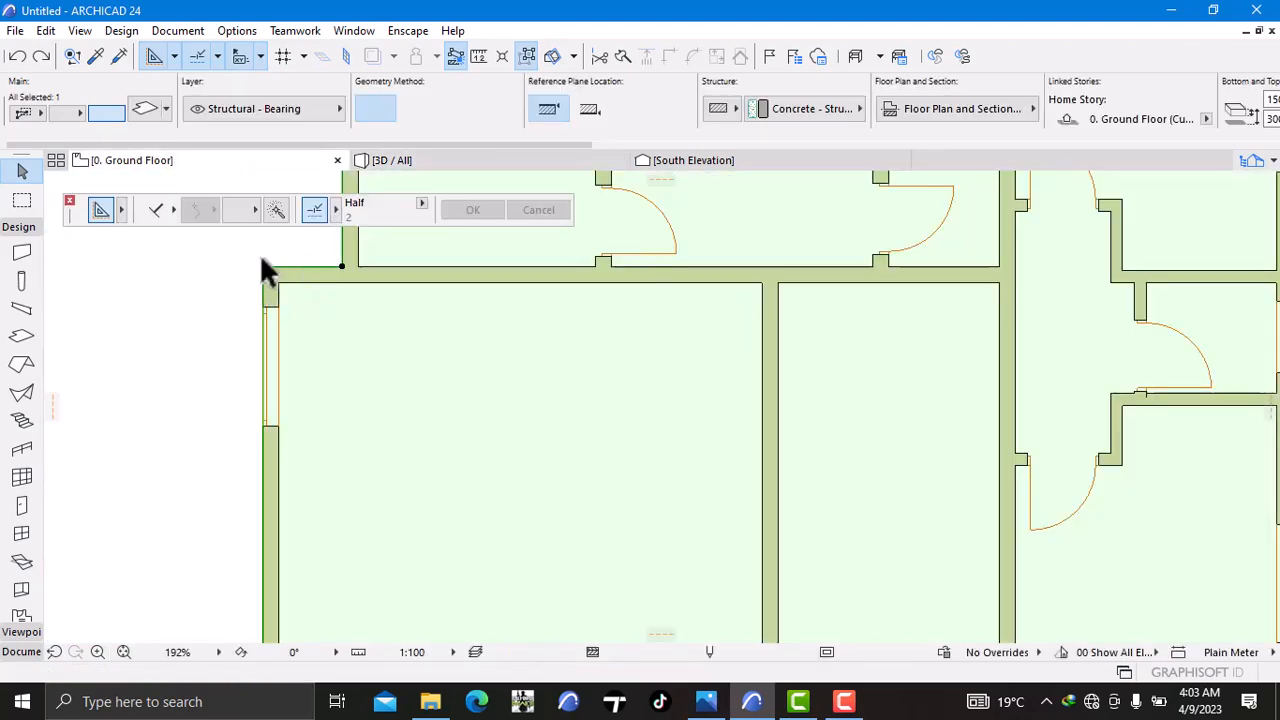
click(260, 263)
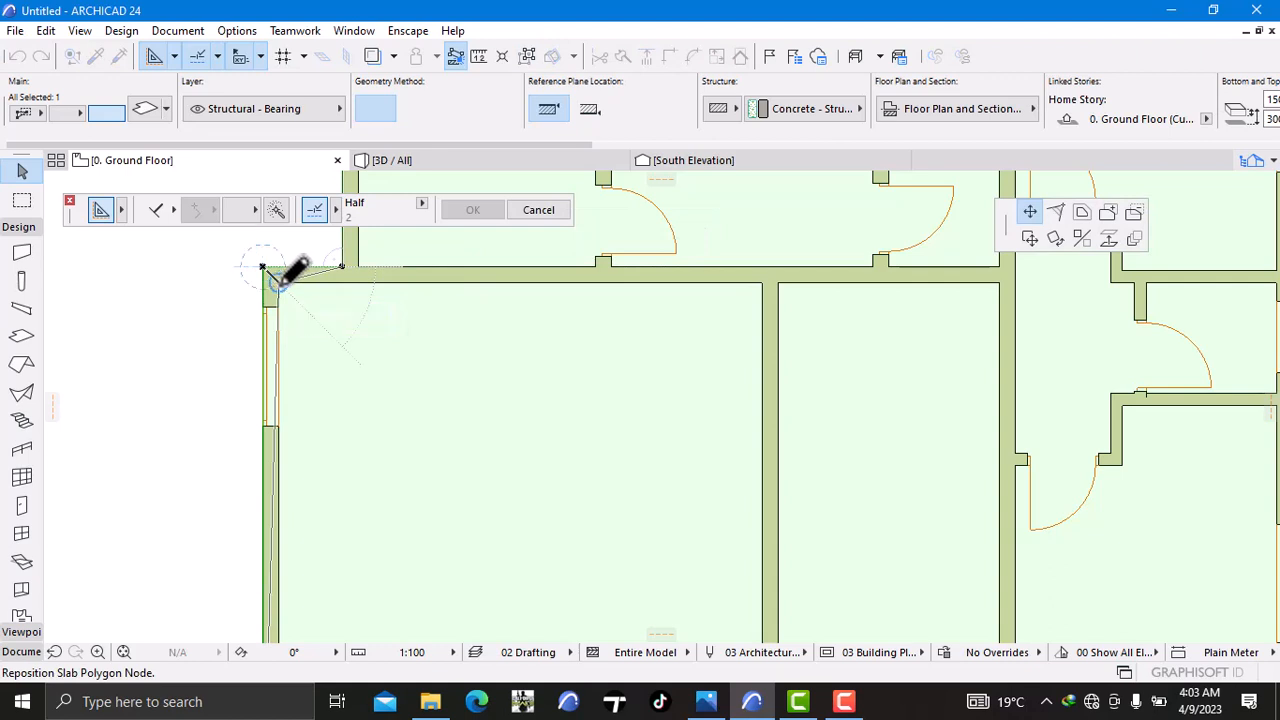
scroll(329, 349, down, 3)
middle_drag(320, 363, 465, 315)
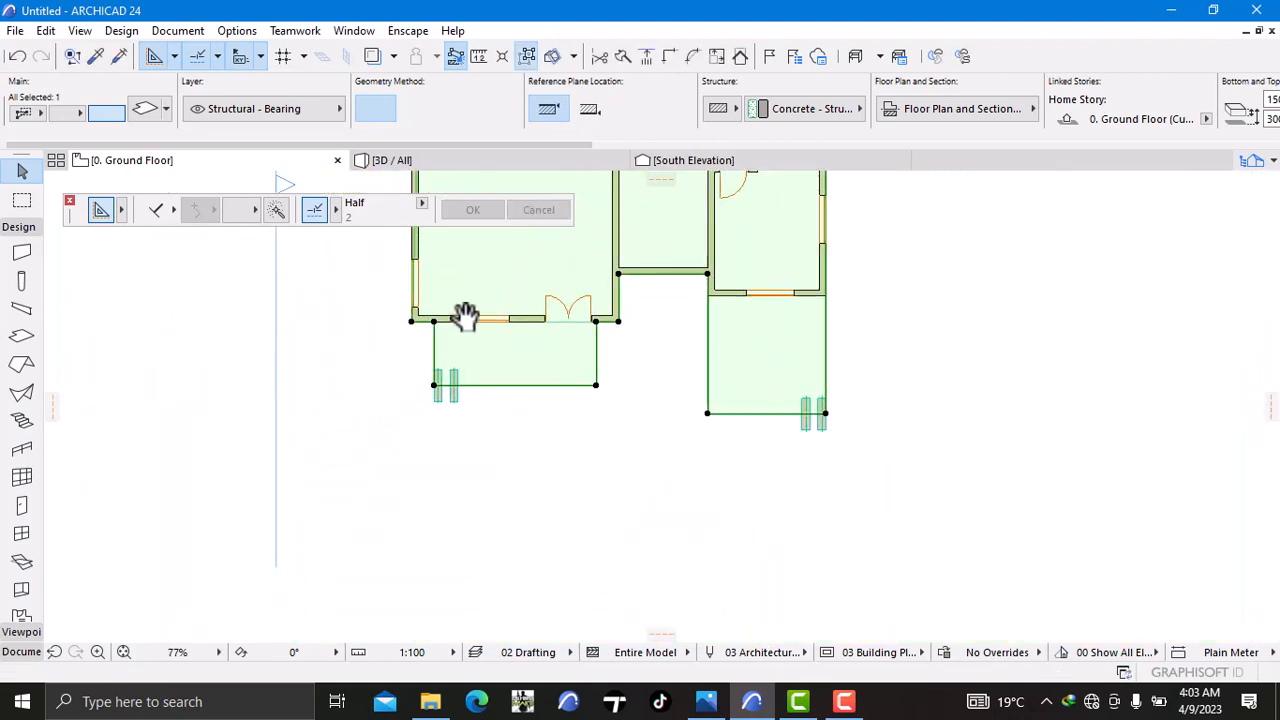
Step: Move the roof slab's node at the large front room's southwest outer corner to the wall's inner corner
scroll(440, 318, up, 4)
key(Escape)
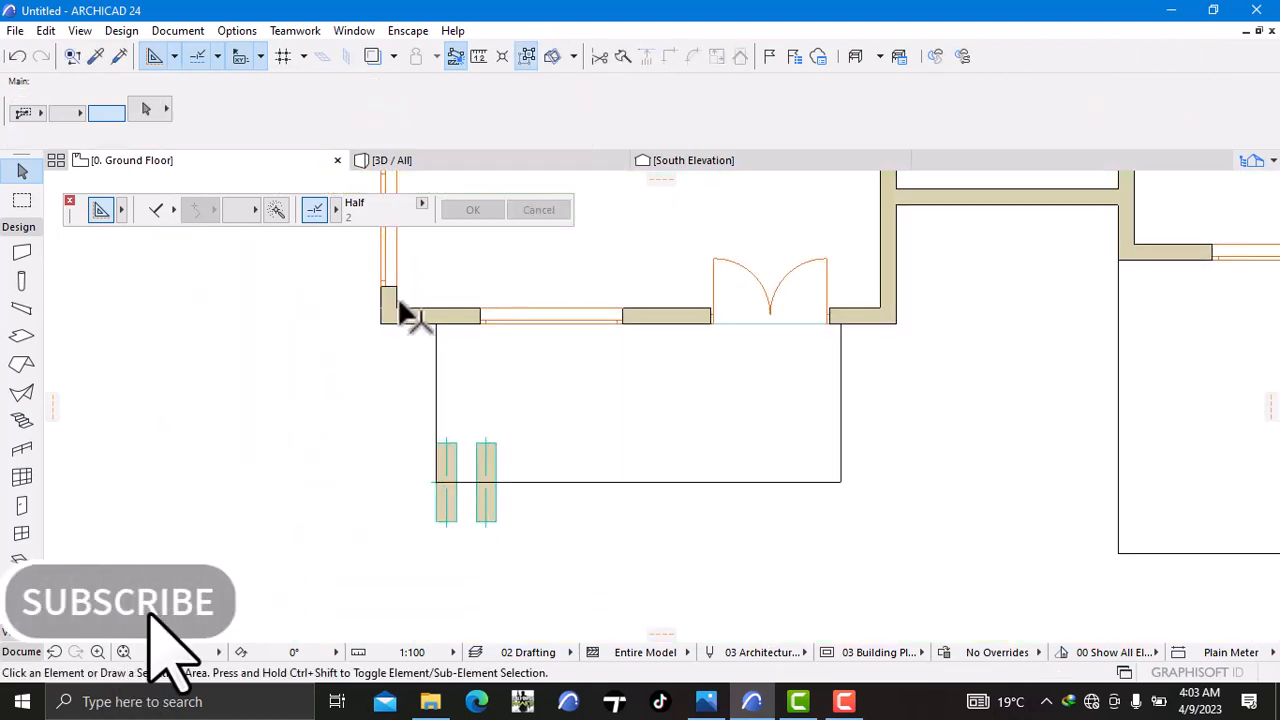
scroll(450, 272, down, 2)
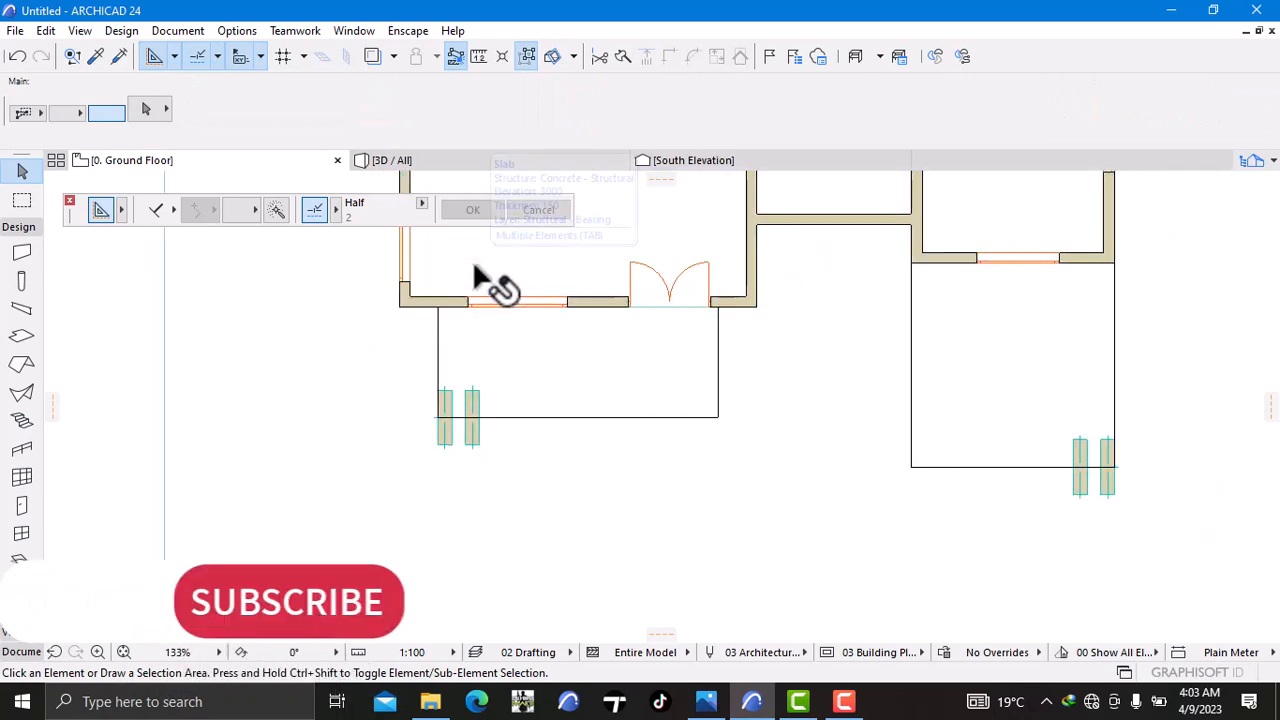
click(477, 270)
scroll(386, 312, up, 3)
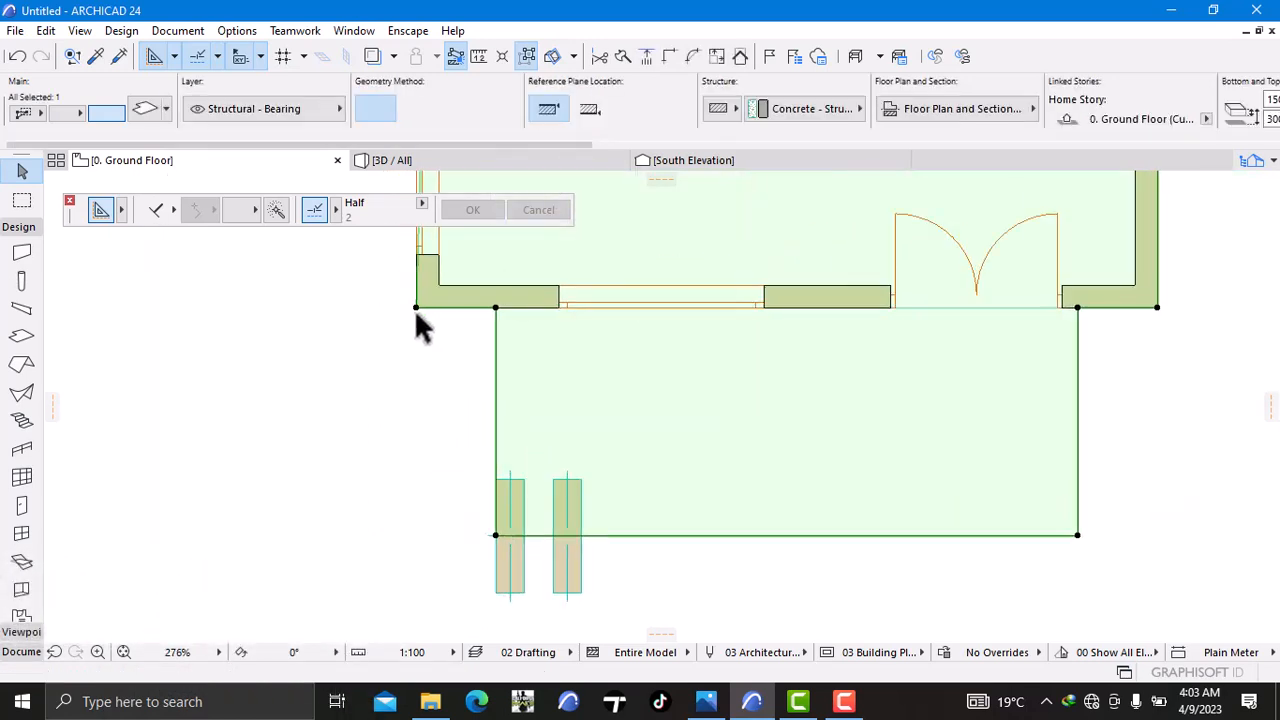
click(415, 305)
click(437, 285)
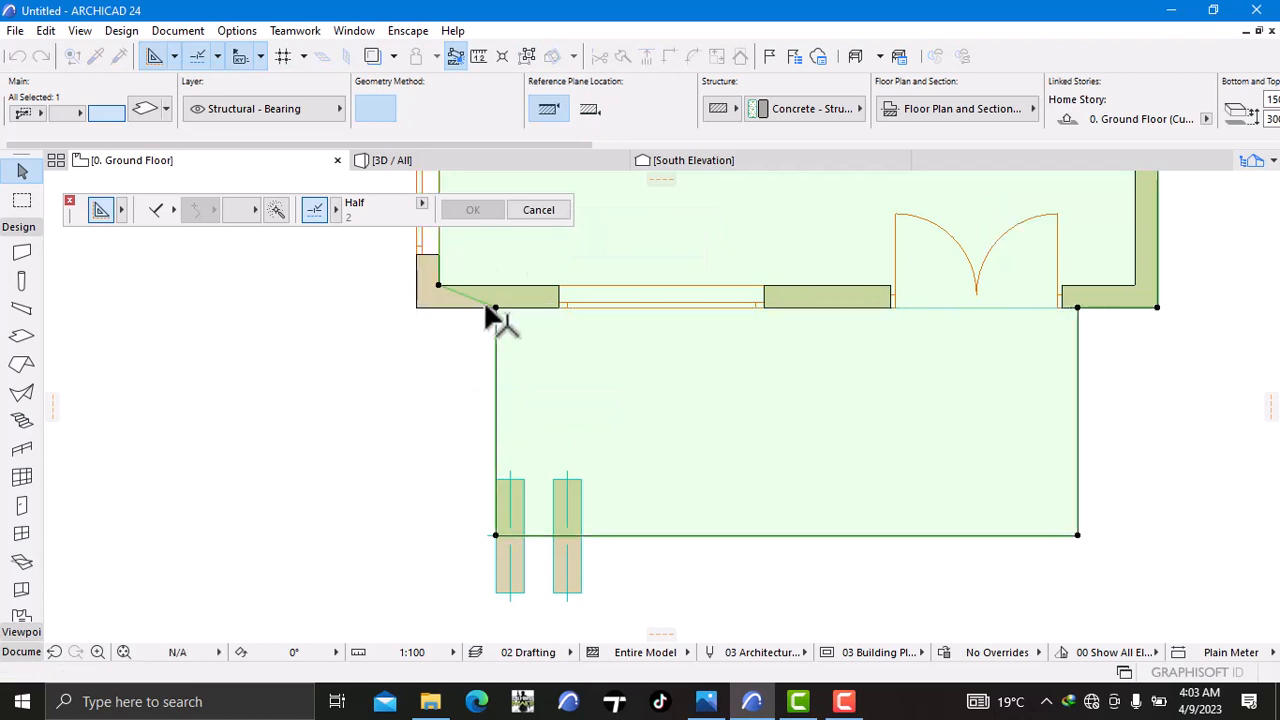
Step: Move the slab node where the west porch's west side meets the front wall up to the wall's inner face
click(494, 308)
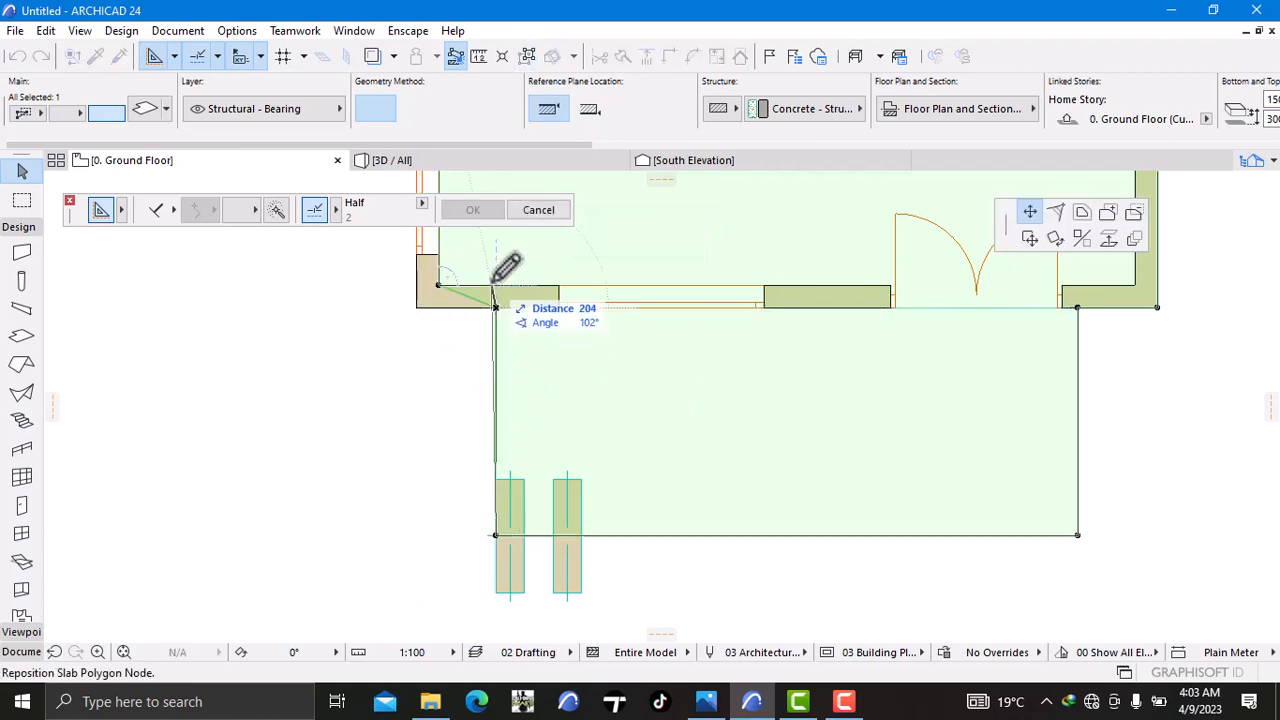
click(500, 281)
scroll(623, 323, down, 8)
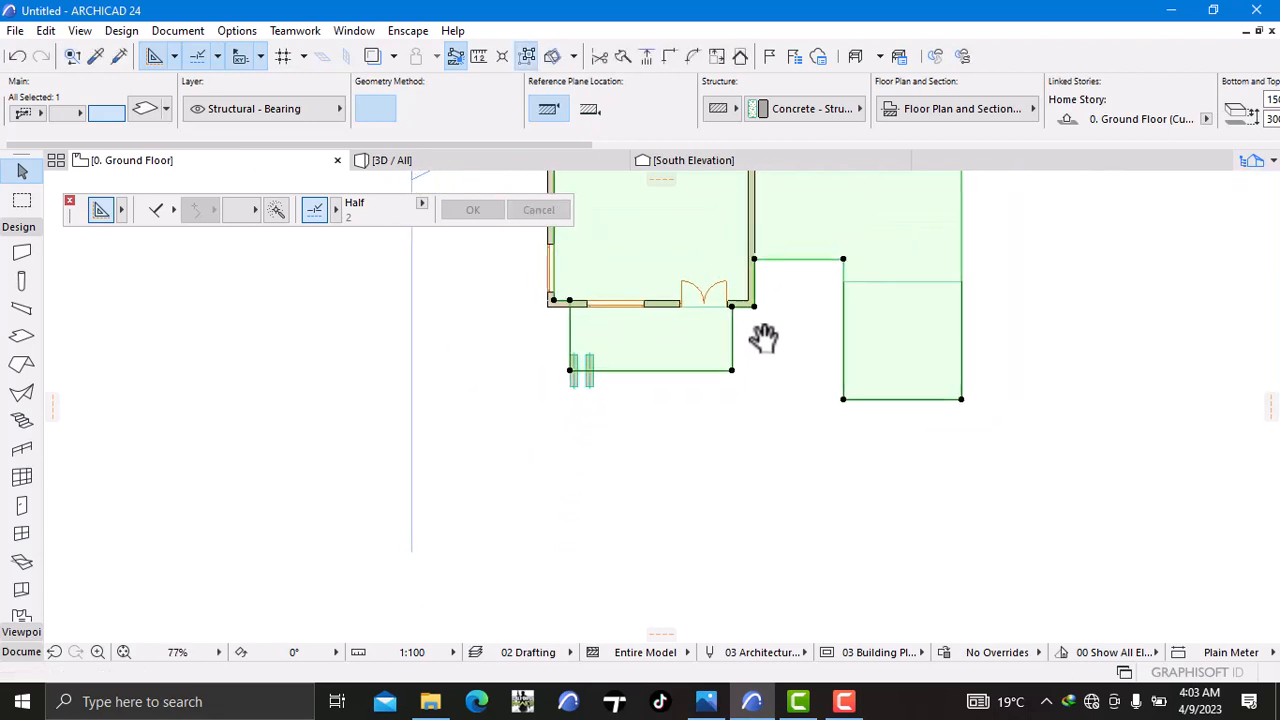
scroll(697, 312, up, 12)
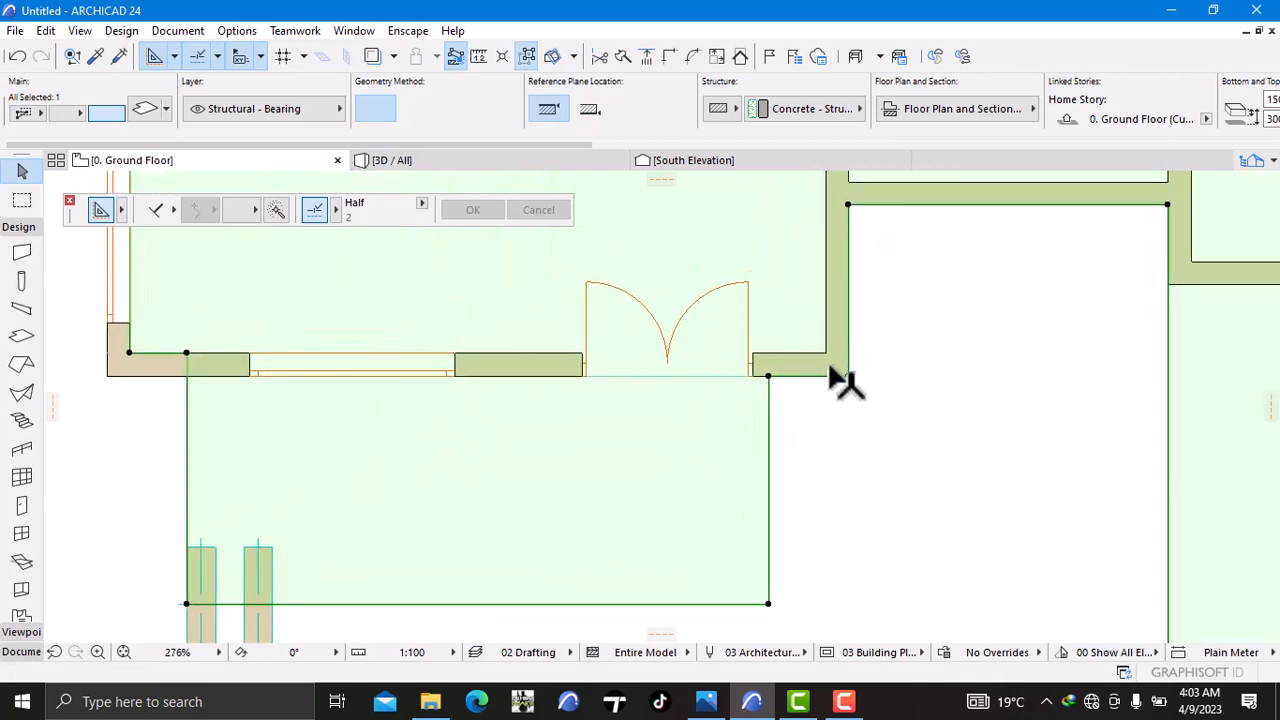
Step: Move the roof slab's nodes at the west porch's east junction and the large front room's southeast outer corner to the wall's inner face
click(705, 387)
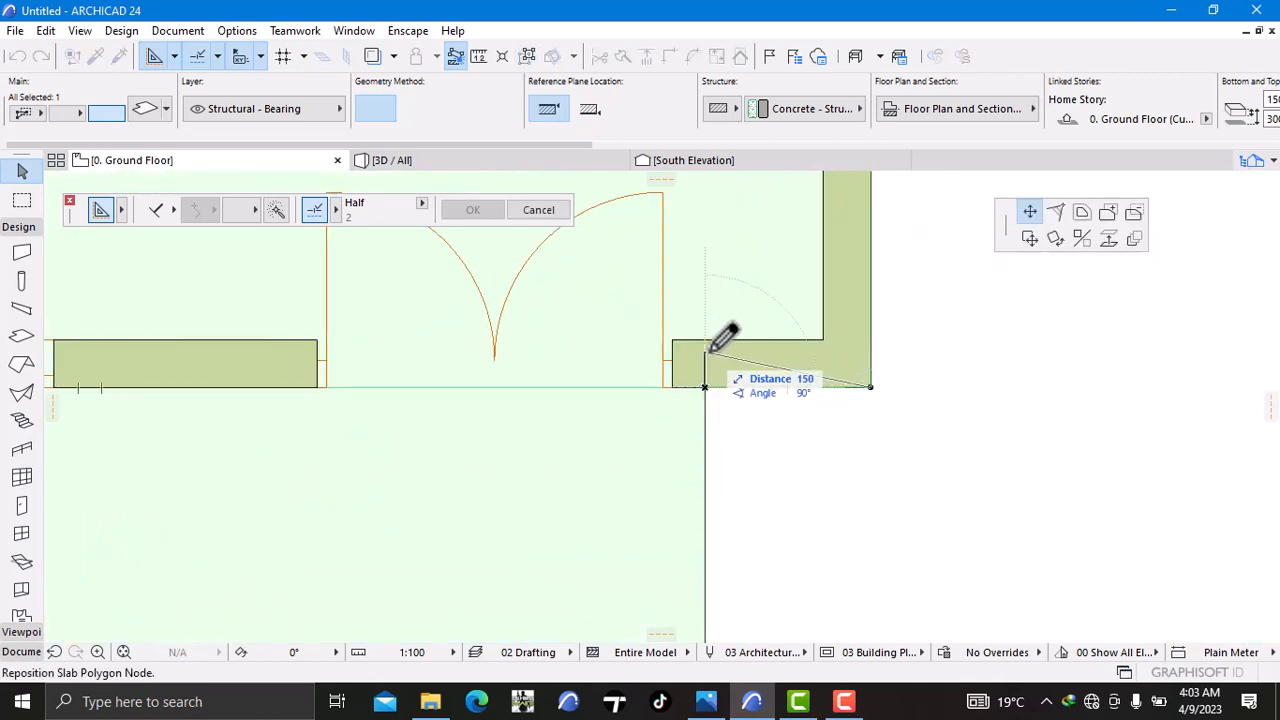
click(705, 340)
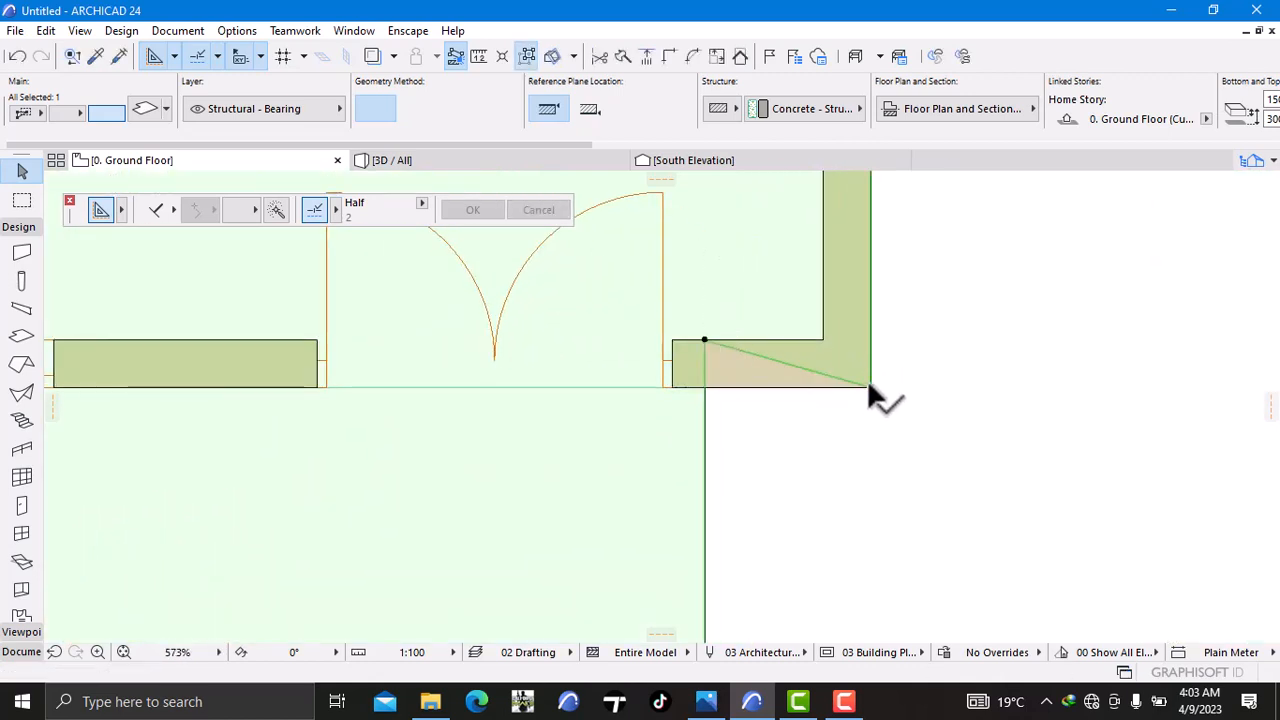
click(870, 387)
click(826, 341)
scroll(830, 343, down, 5)
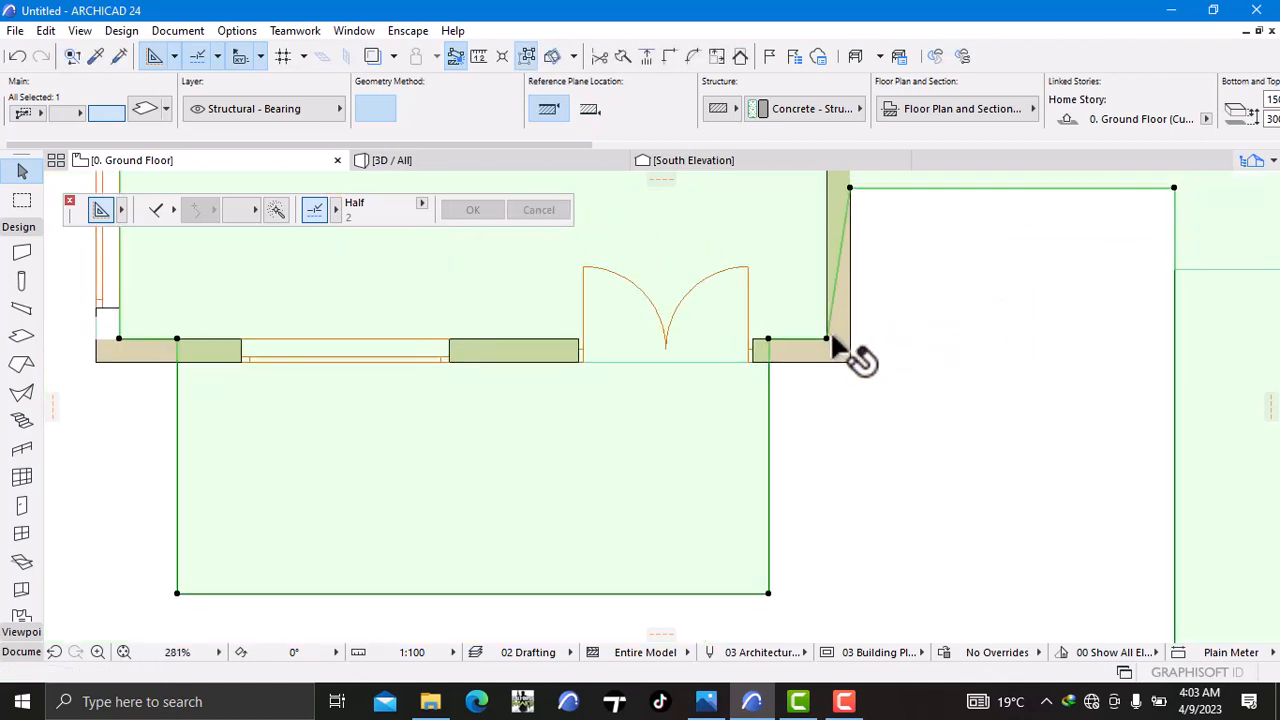
Step: Move the roof slab's node at the recess's northwest corner across the wall to the large front room's inner face
middle_drag(890, 345, 896, 554)
middle_drag(893, 463, 897, 488)
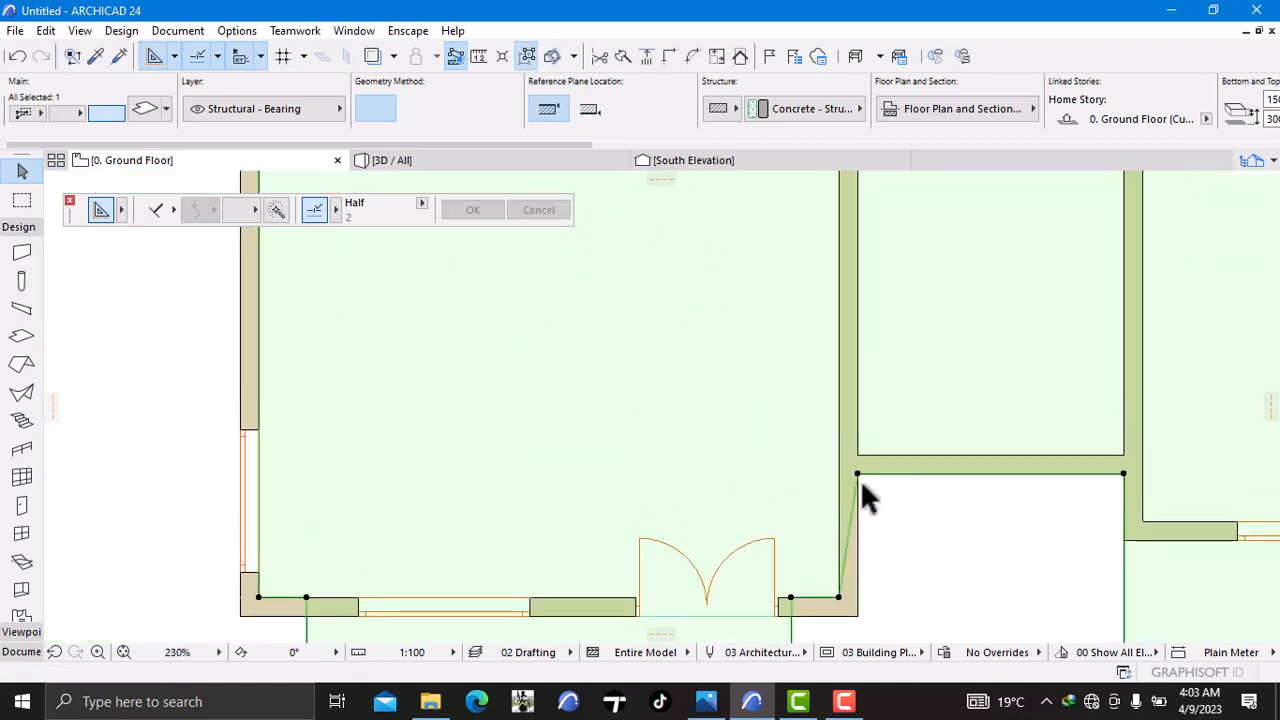
scroll(860, 479, up, 4)
click(852, 462)
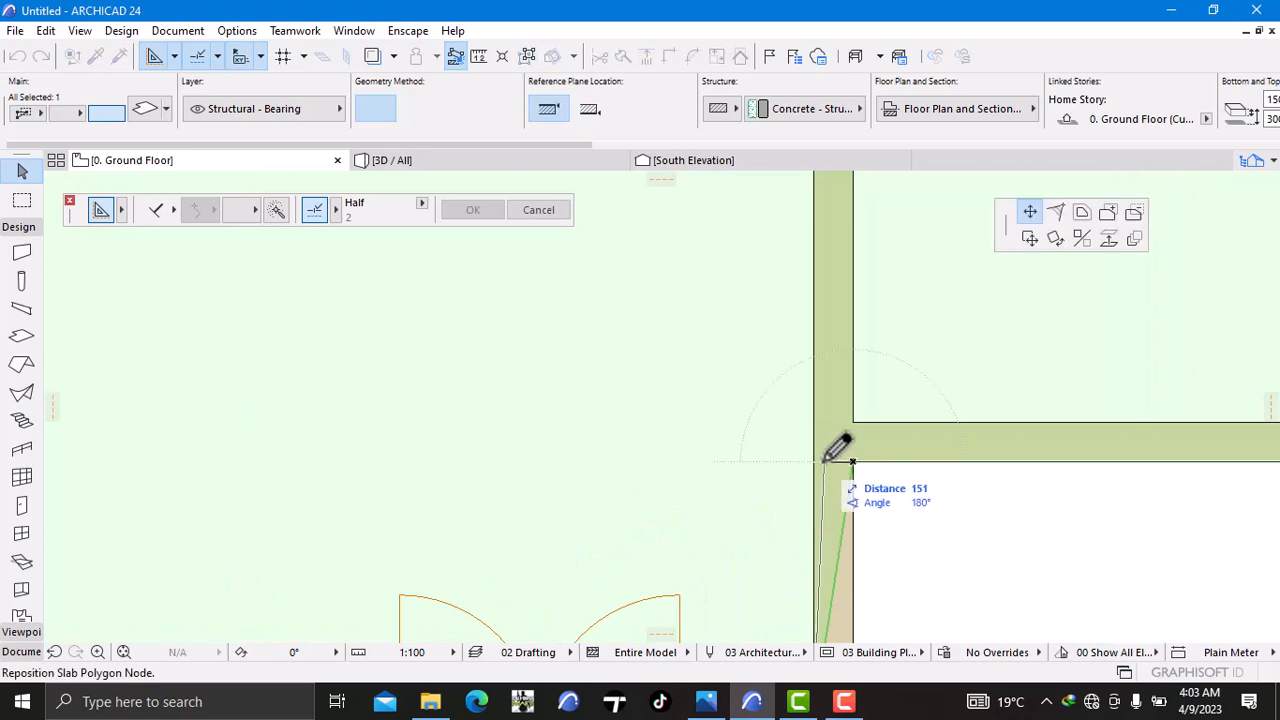
click(813, 462)
scroll(867, 460, down, 9)
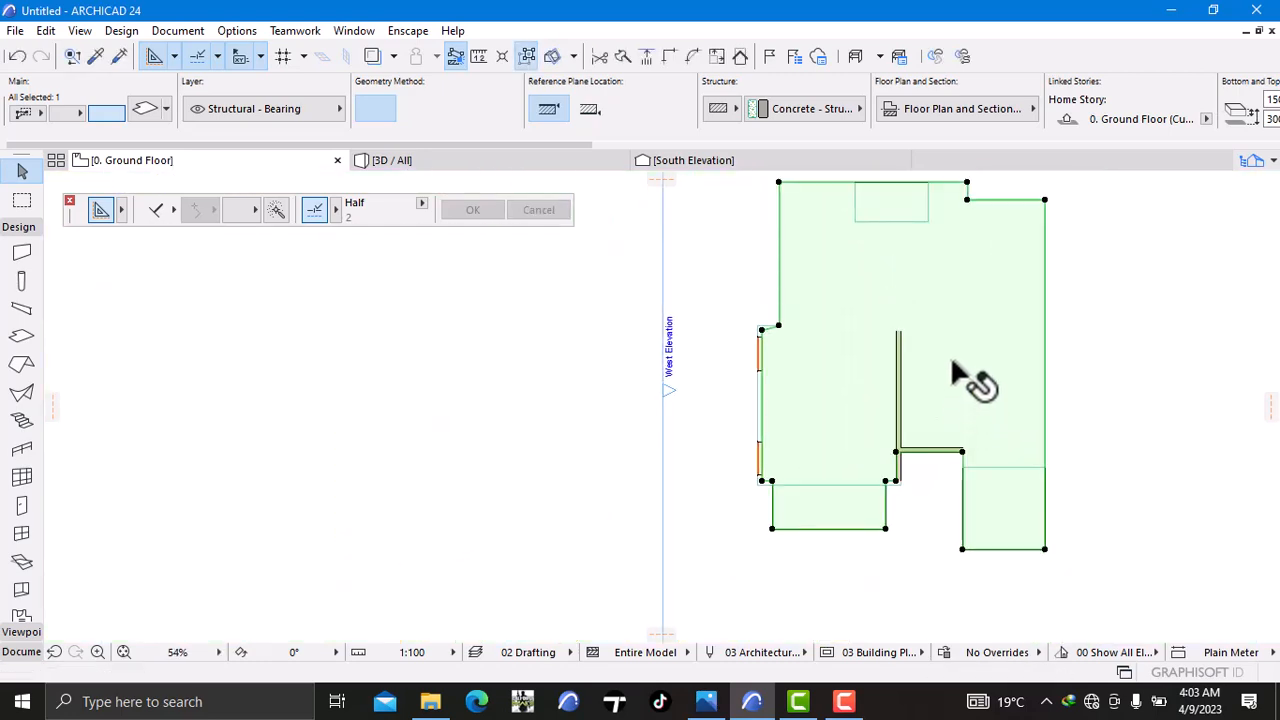
Step: Move the roof slab's node at the recess's northeast corner up to the narrow middle room's west wall face
scroll(942, 468, up, 3)
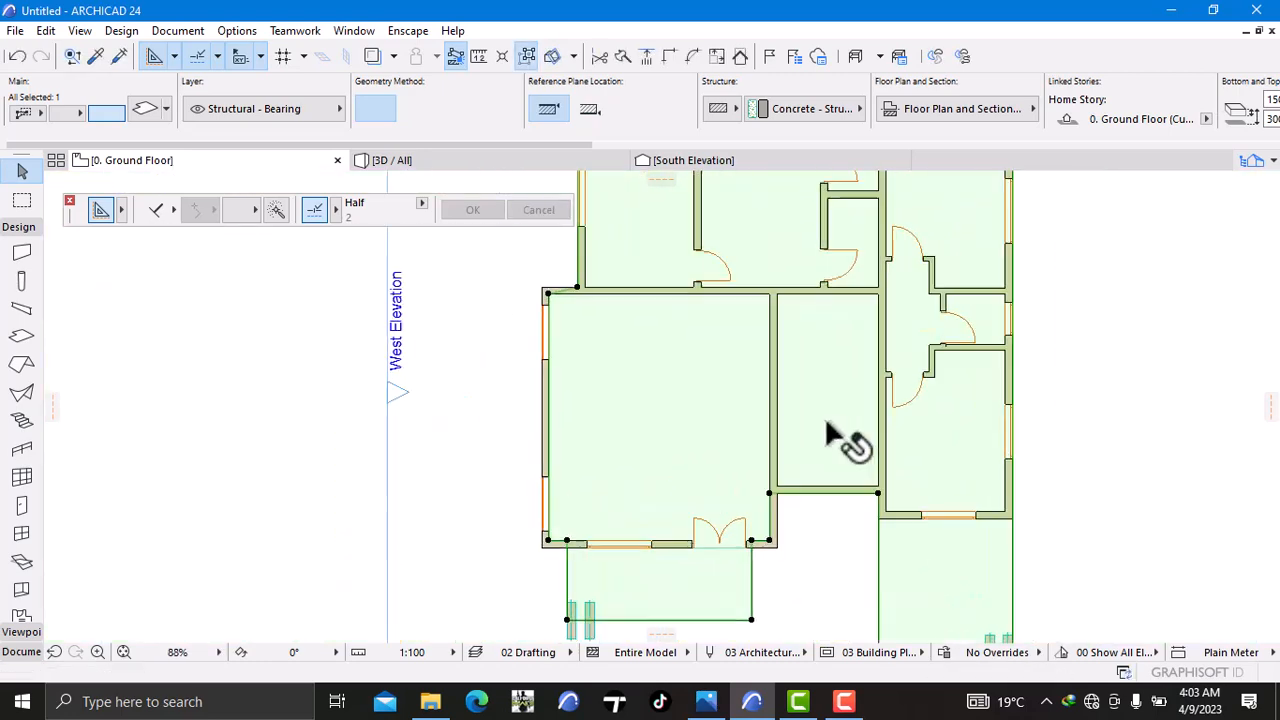
scroll(888, 484, down, 1)
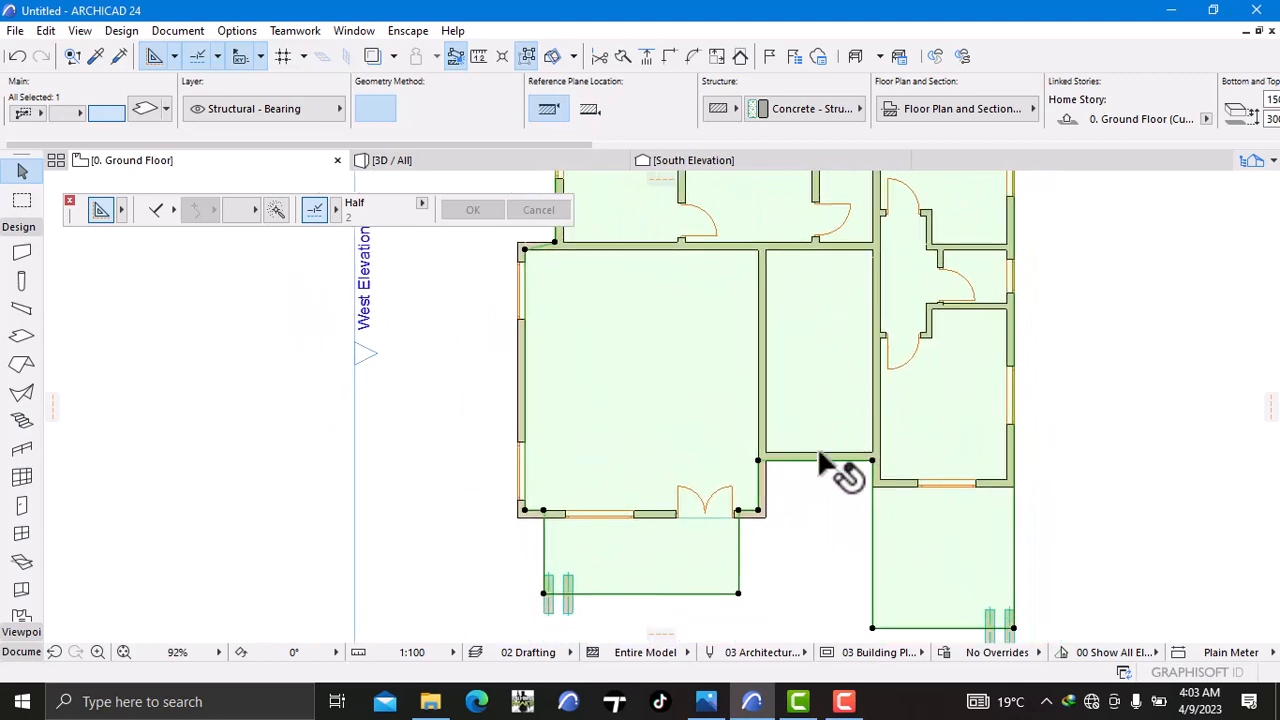
scroll(900, 468, up, 5)
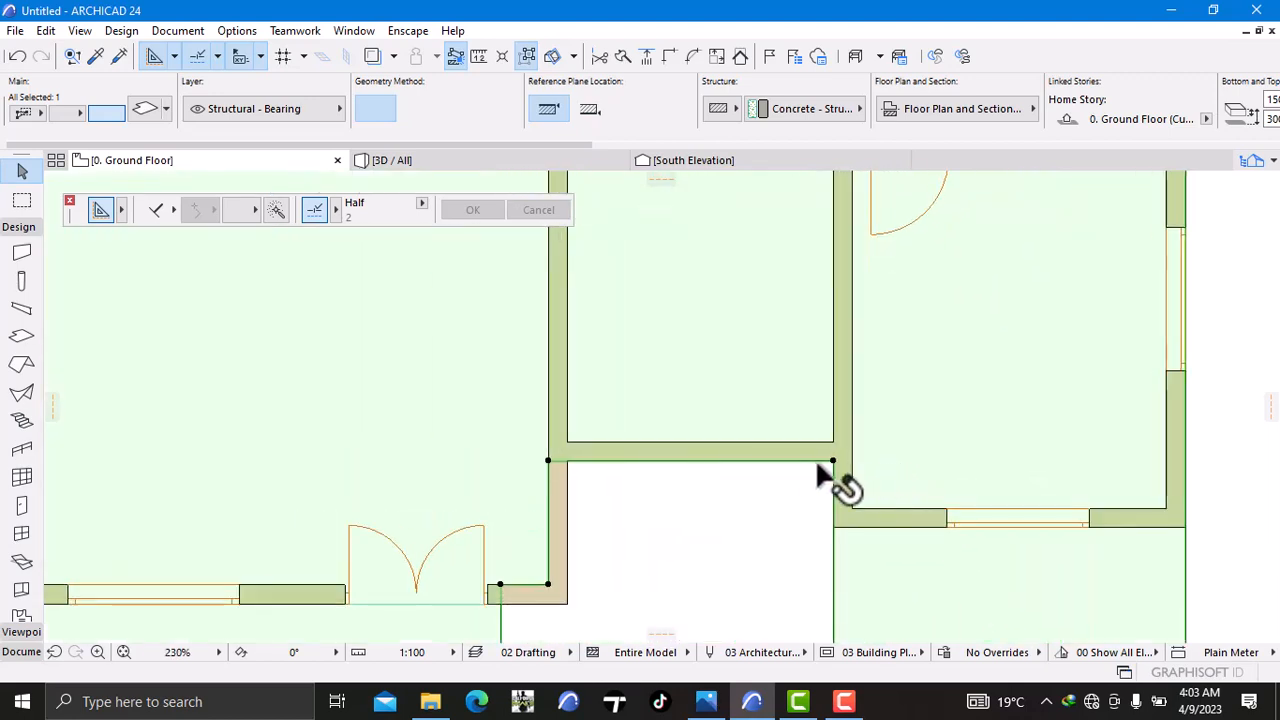
click(833, 461)
scroll(700, 340, down, 5)
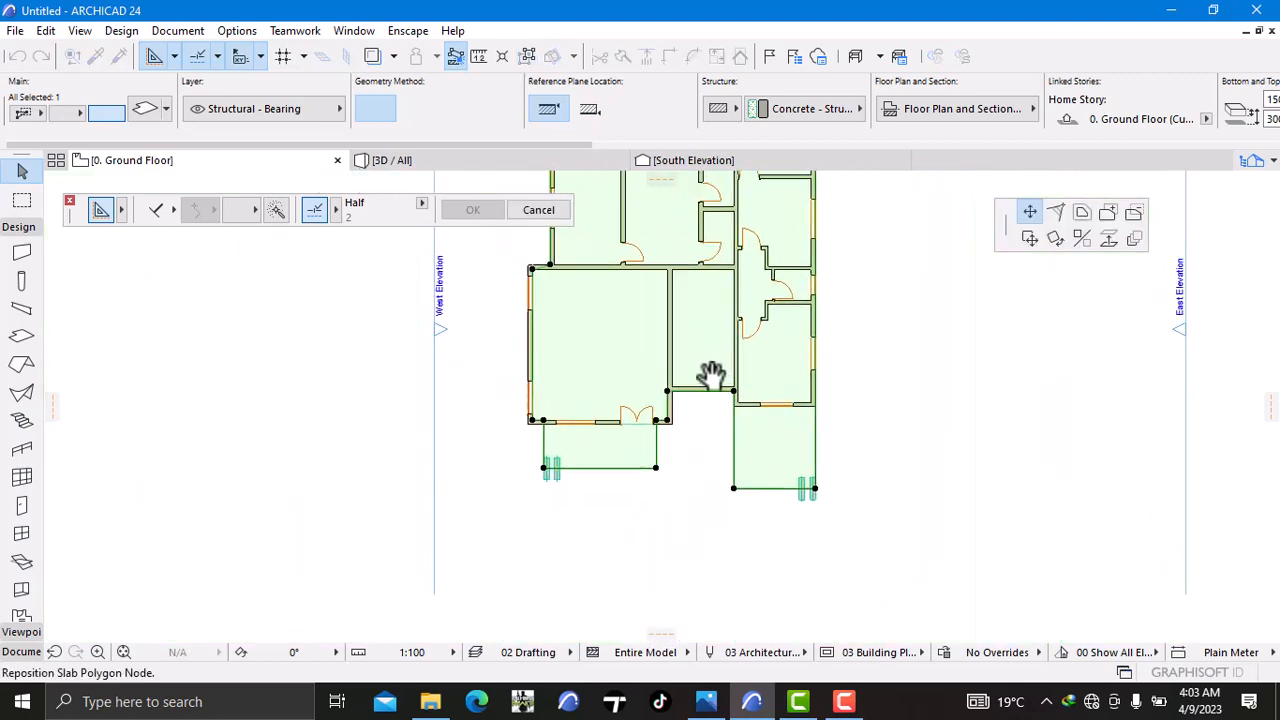
scroll(723, 427, up, 6)
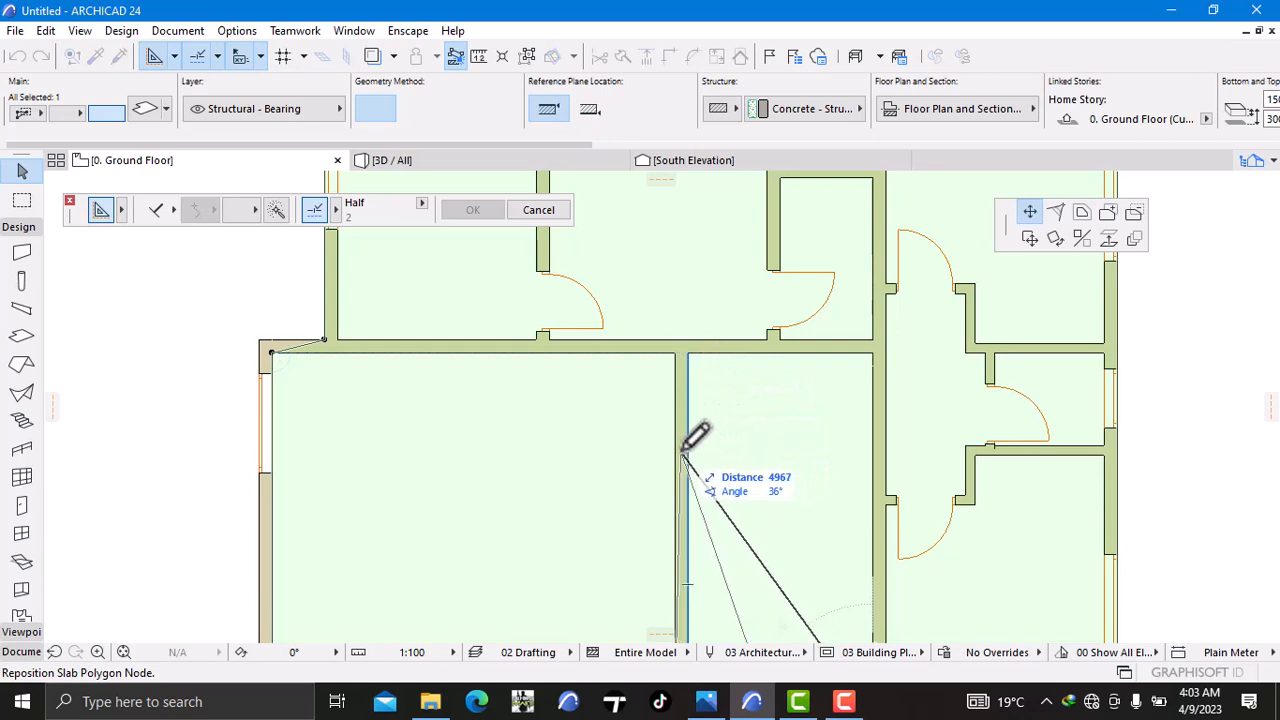
key(Escape)
scroll(710, 458, down, 3)
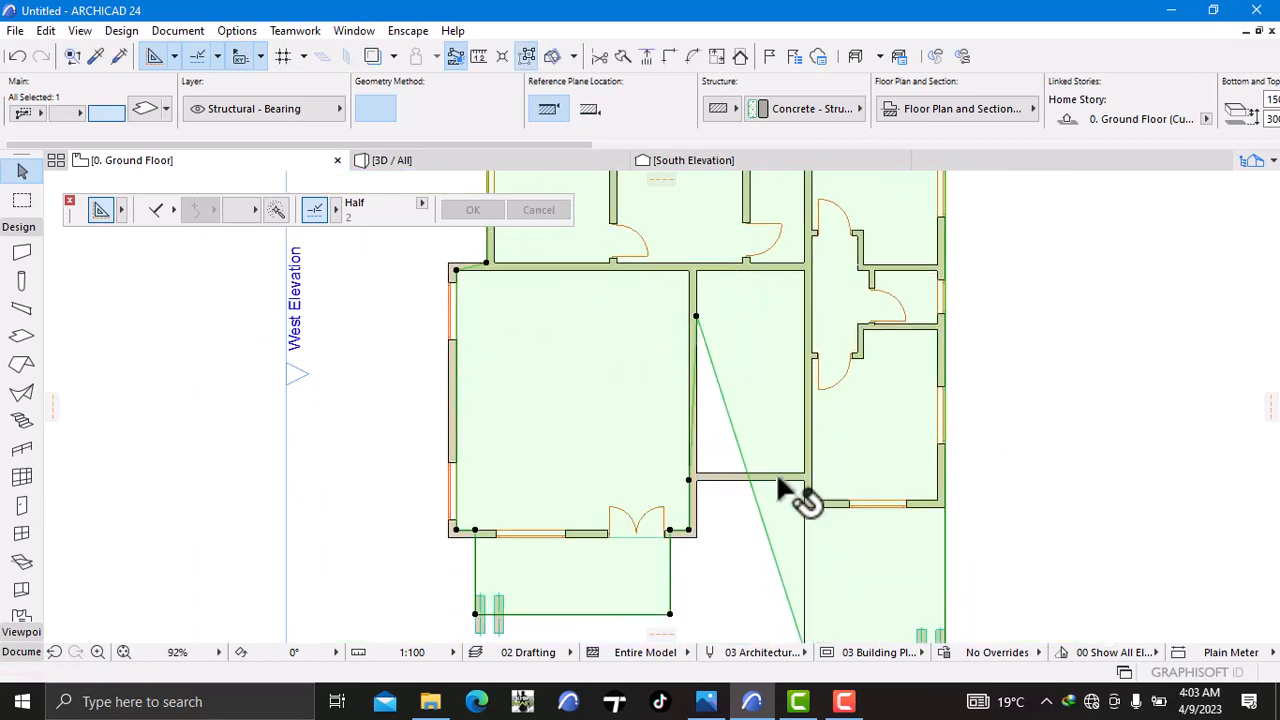
Step: Insert a node on the slab's diagonal edge and place it at the narrow middle room's southeast inner corner
scroll(785, 497, up, 3)
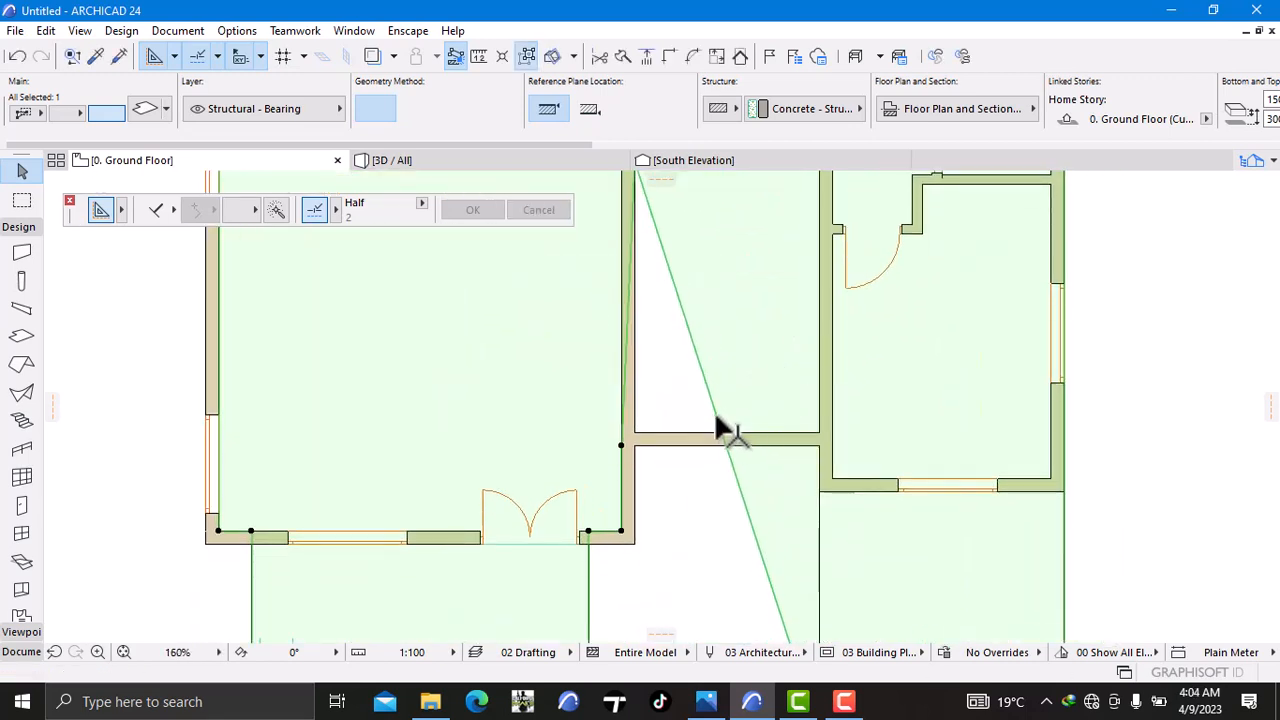
click(717, 418)
click(819, 432)
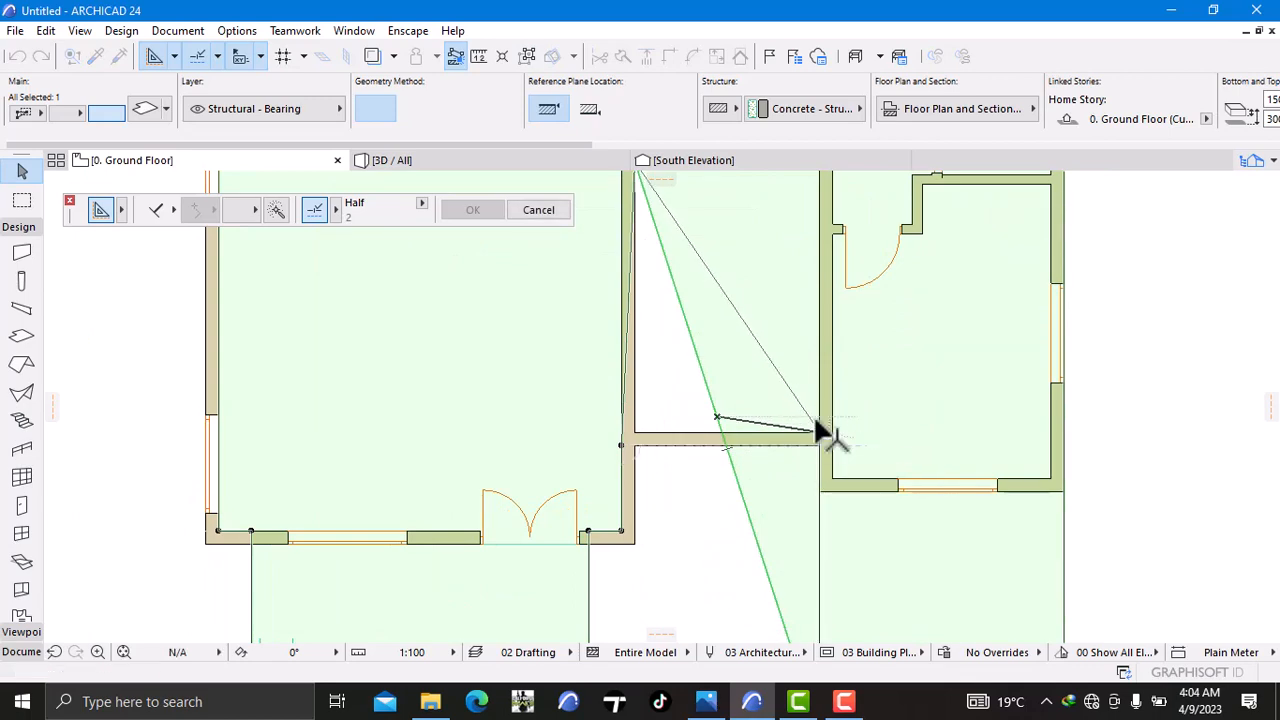
scroll(783, 367, down, 3)
scroll(800, 391, up, 4)
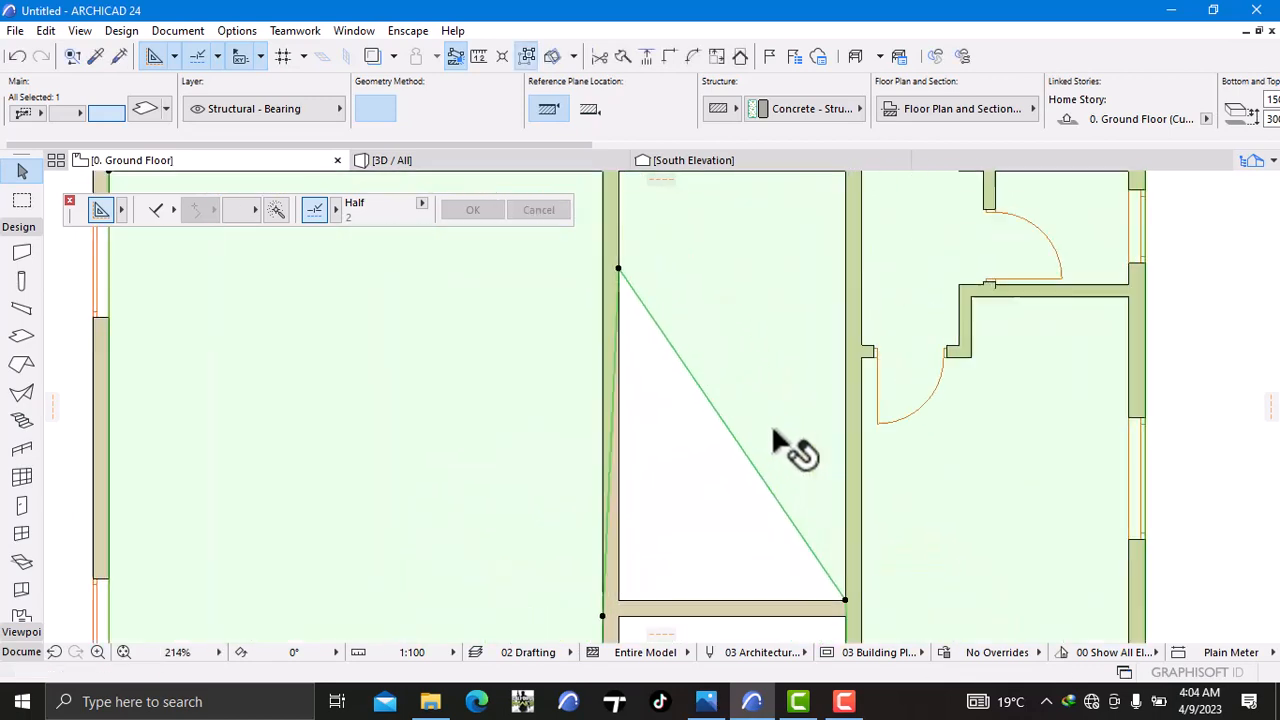
Step: Insert another node on the remaining diagonal slab edge and place it on the narrow middle room's east wall face
click(741, 462)
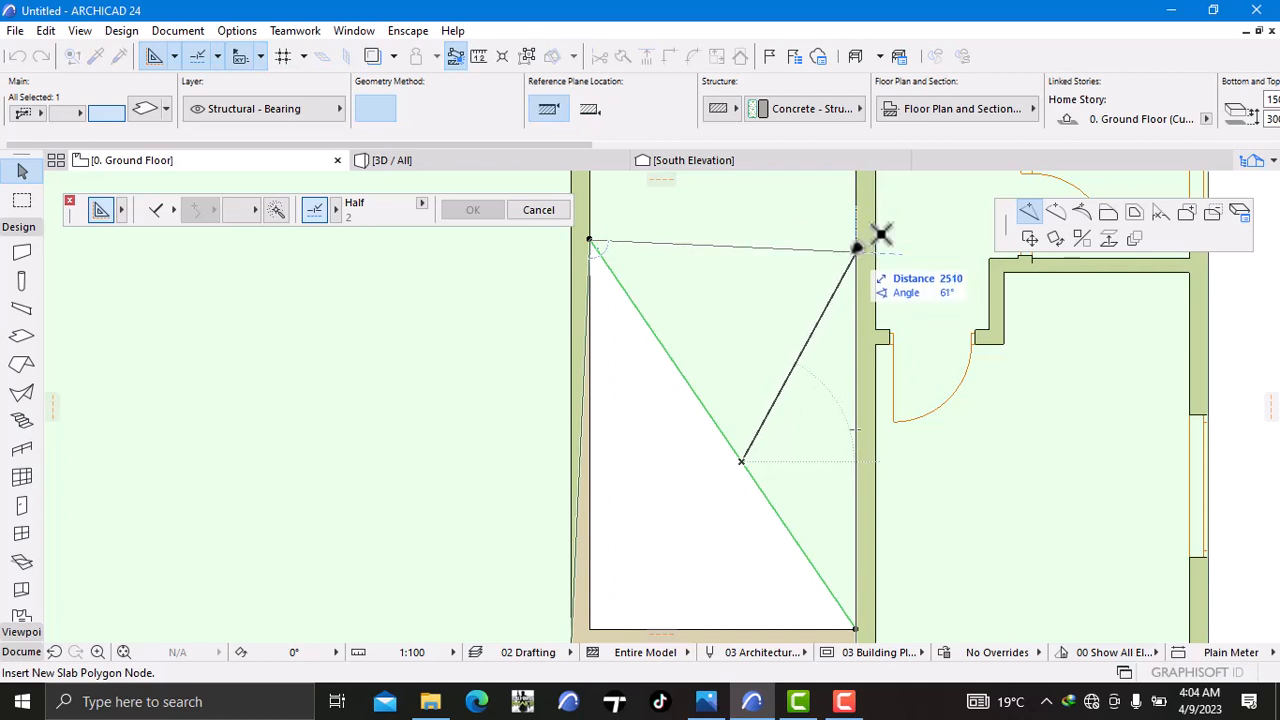
middle_drag(878, 195, 915, 340)
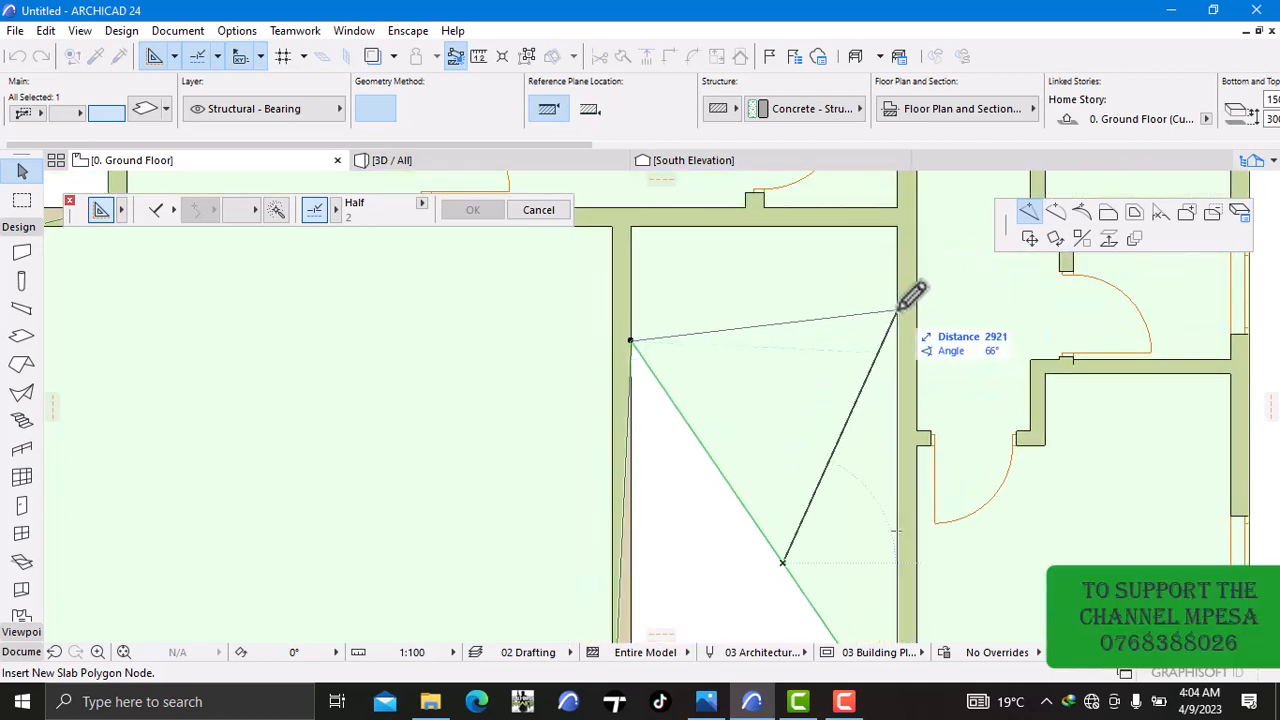
click(898, 310)
Step: Move the slab edge's west node to the large front room's inner wall face and level its east node with it
scroll(650, 345, up, 5)
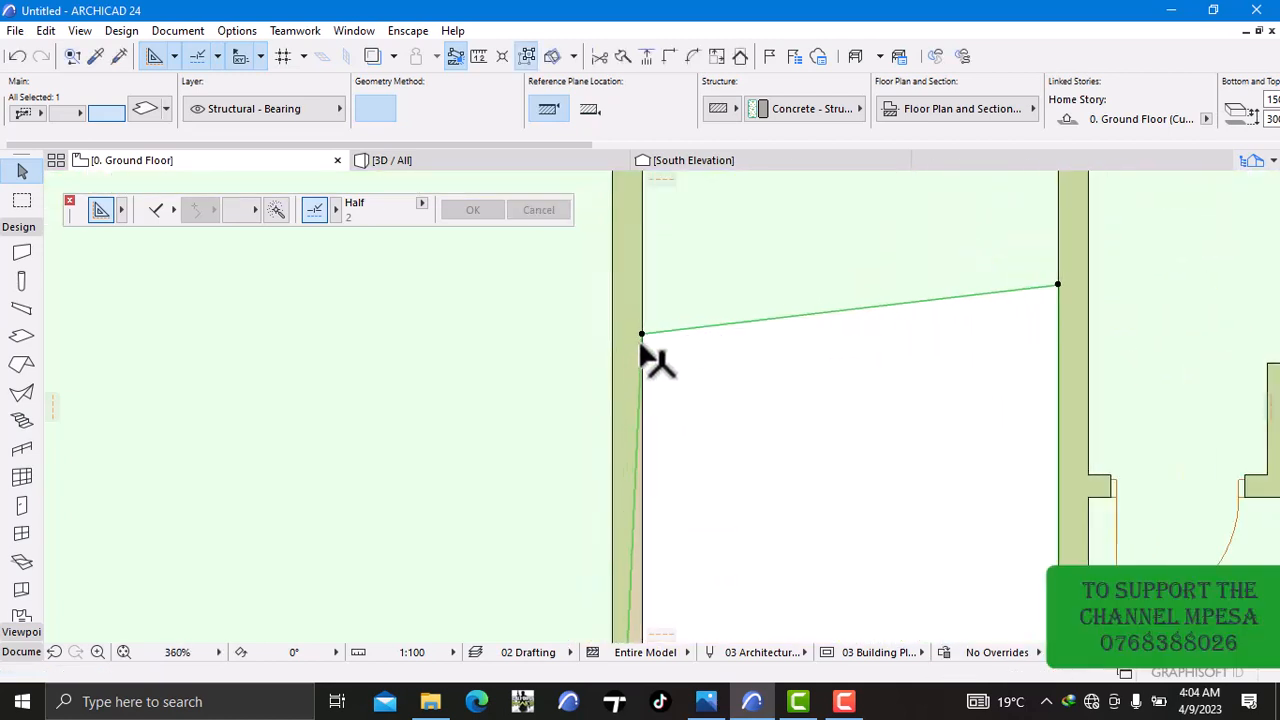
click(645, 331)
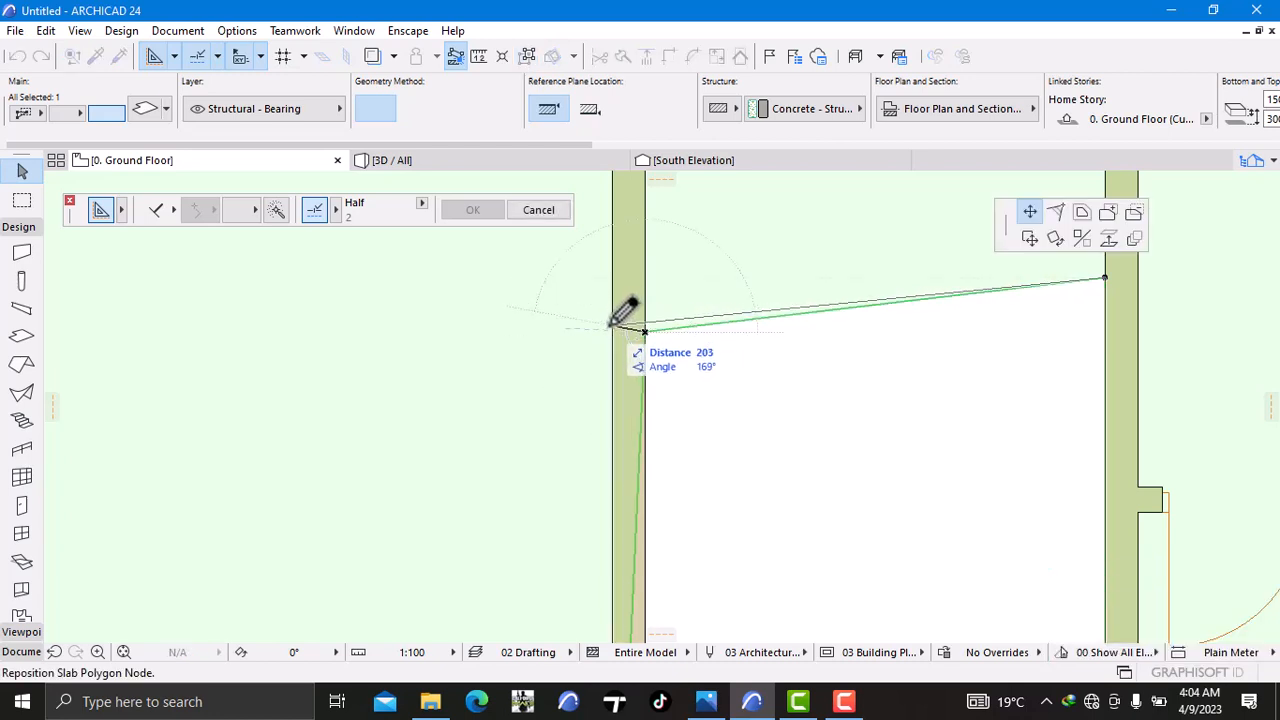
click(612, 325)
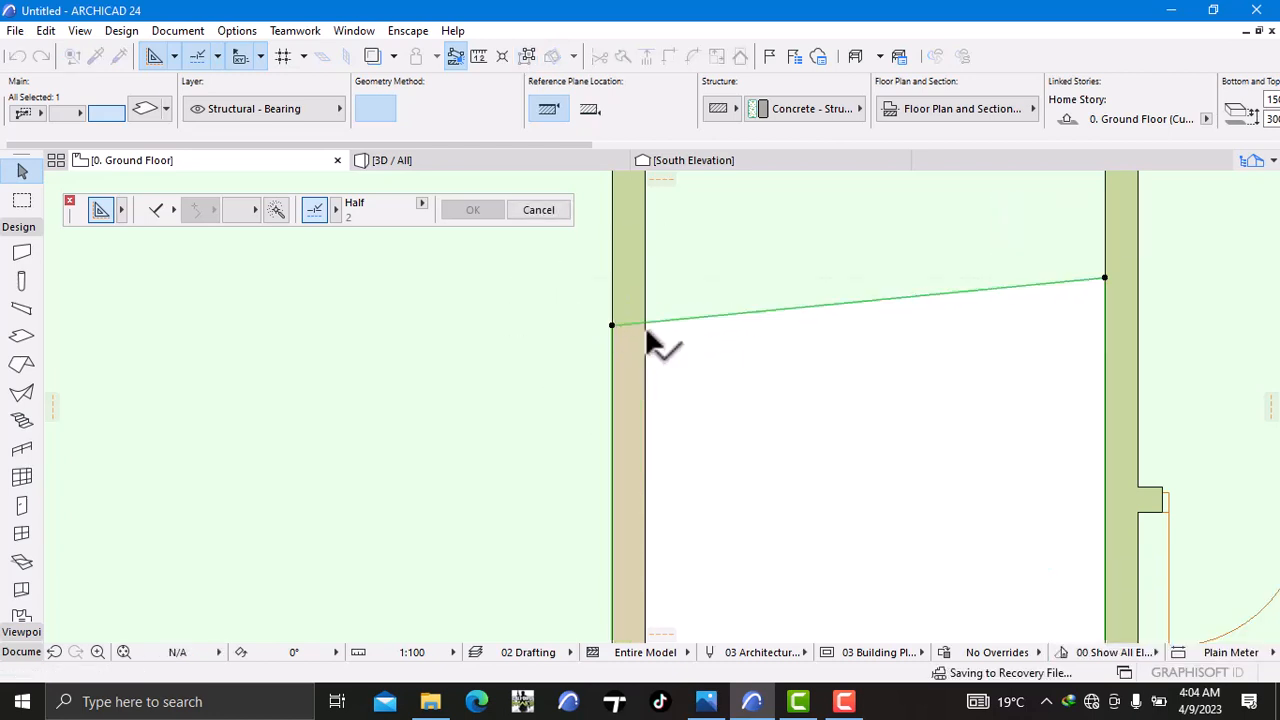
click(1104, 278)
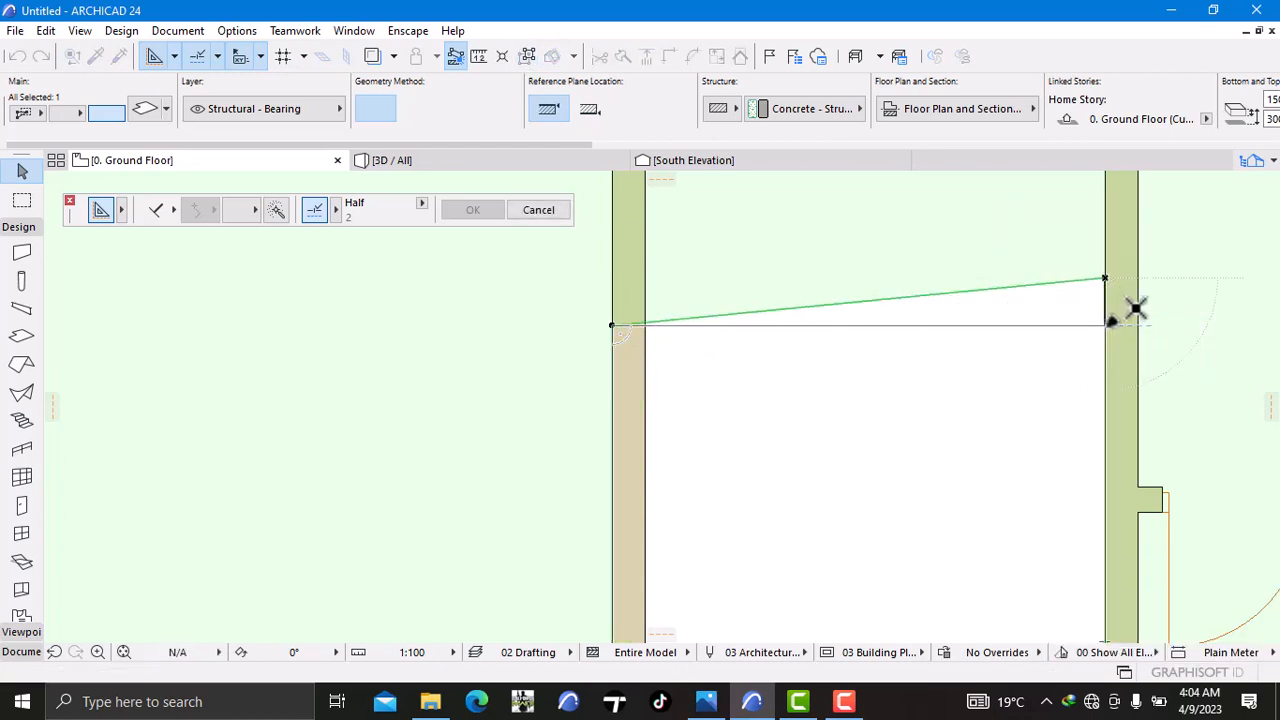
scroll(1135, 310, down, 8)
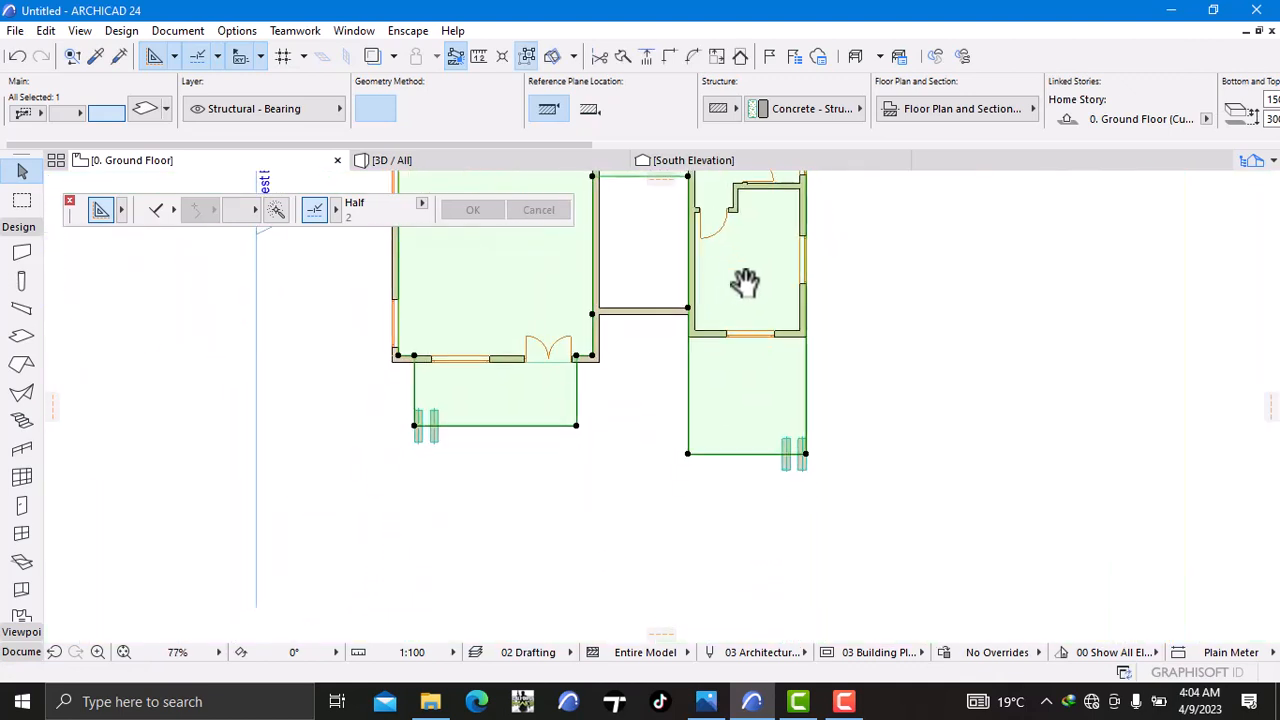
Step: Move the slab node at the narrow middle room's southeast corner across the wall to the east front room's inner face
scroll(690, 300, up, 5)
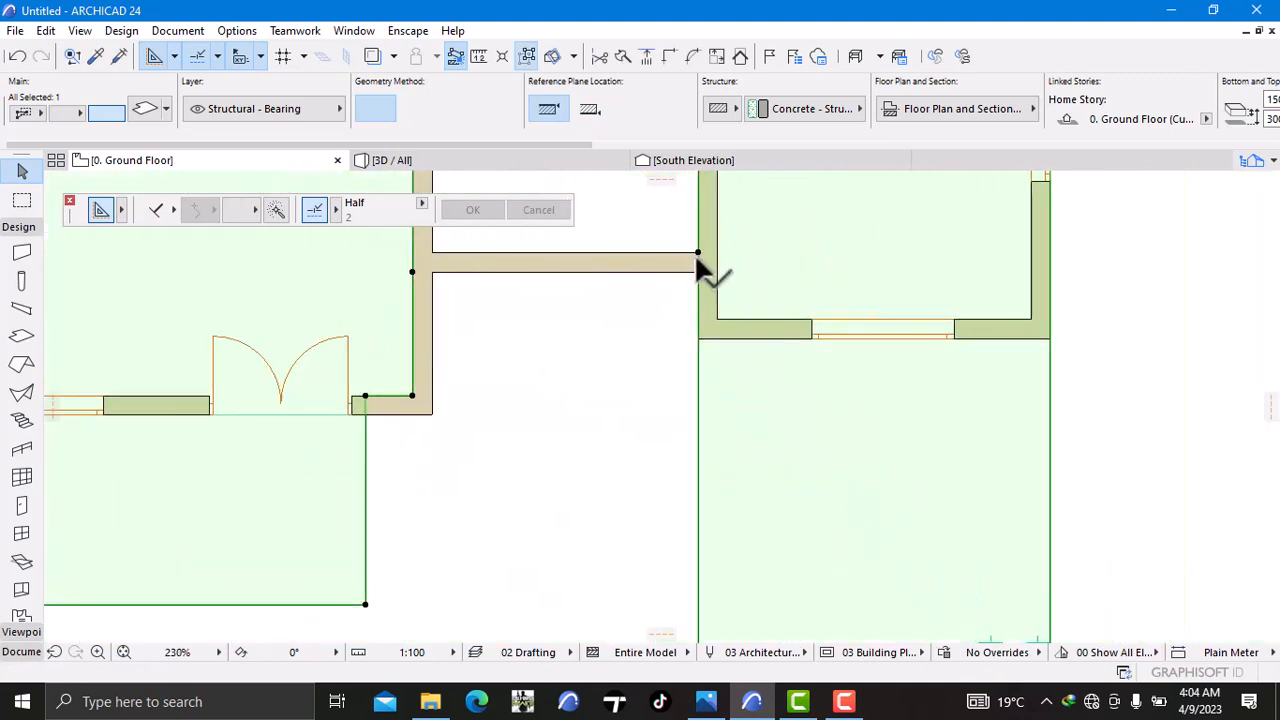
click(698, 252)
scroll(705, 405, down, 2)
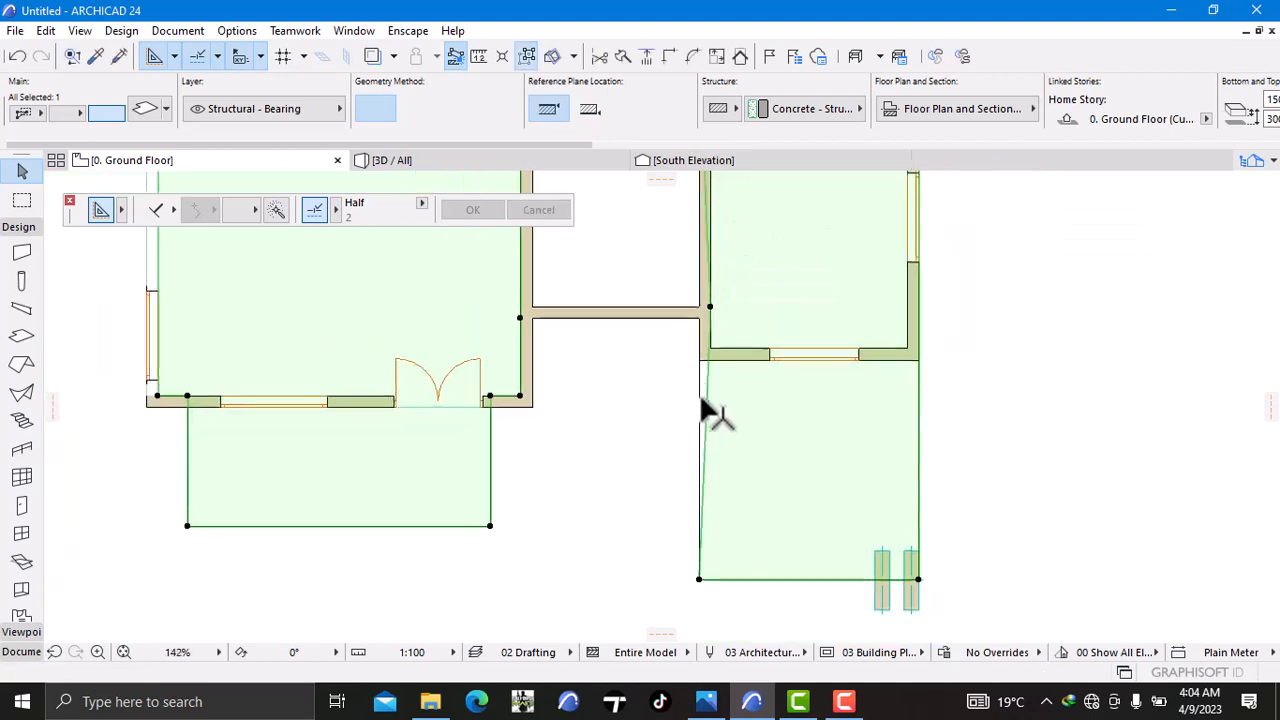
Step: Insert slab nodes at the east front room's southwest outer wall corner and at its southwest inner corner
middle_drag(702, 402, 703, 319)
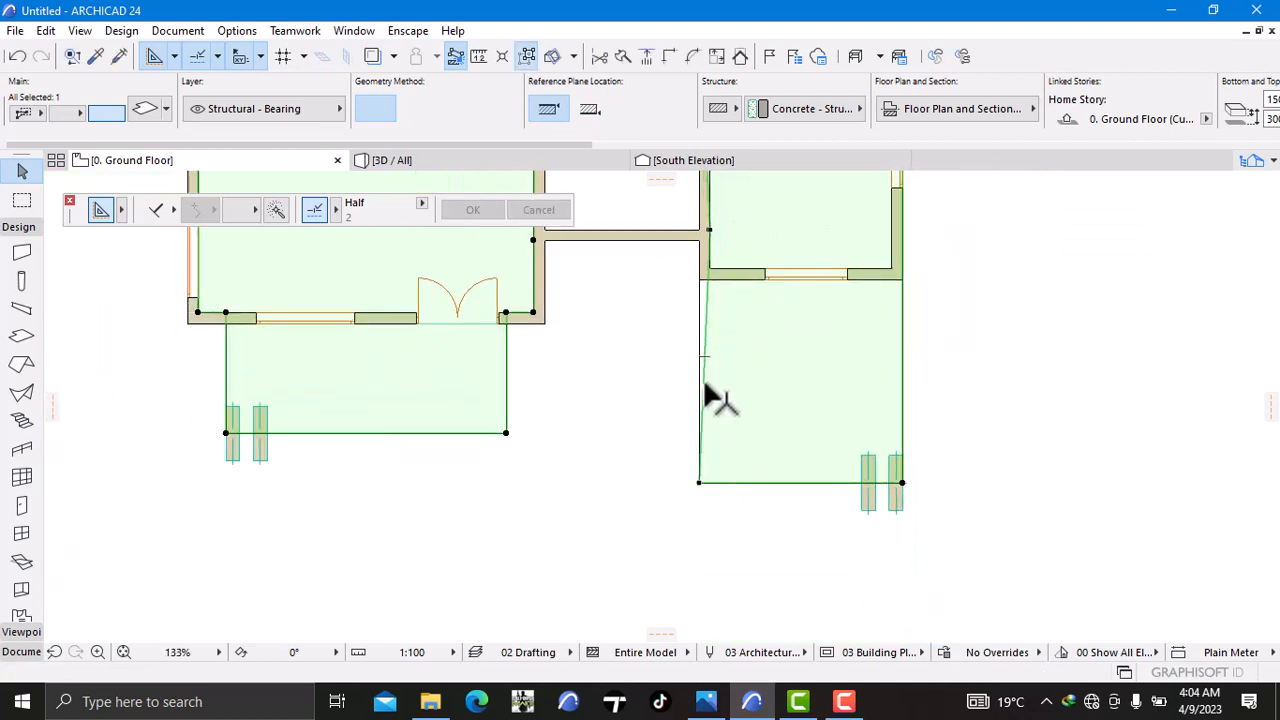
scroll(680, 405, up, 3)
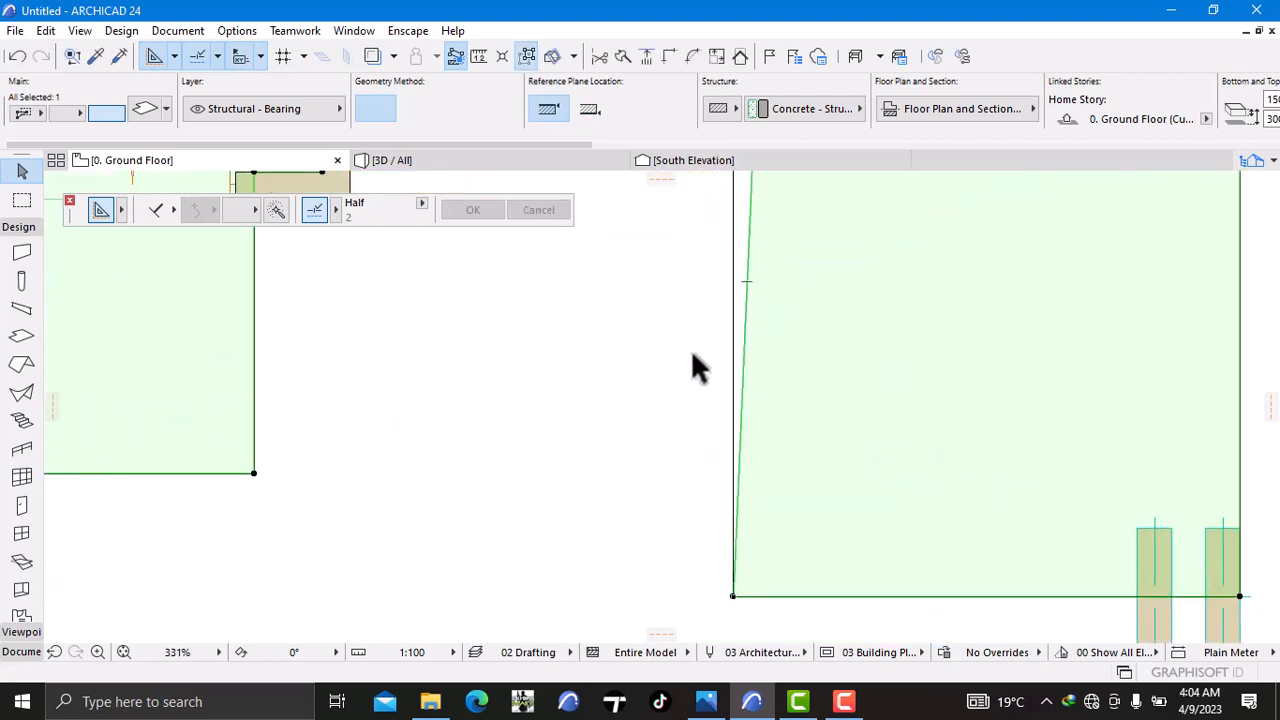
middle_drag(799, 303, 831, 562)
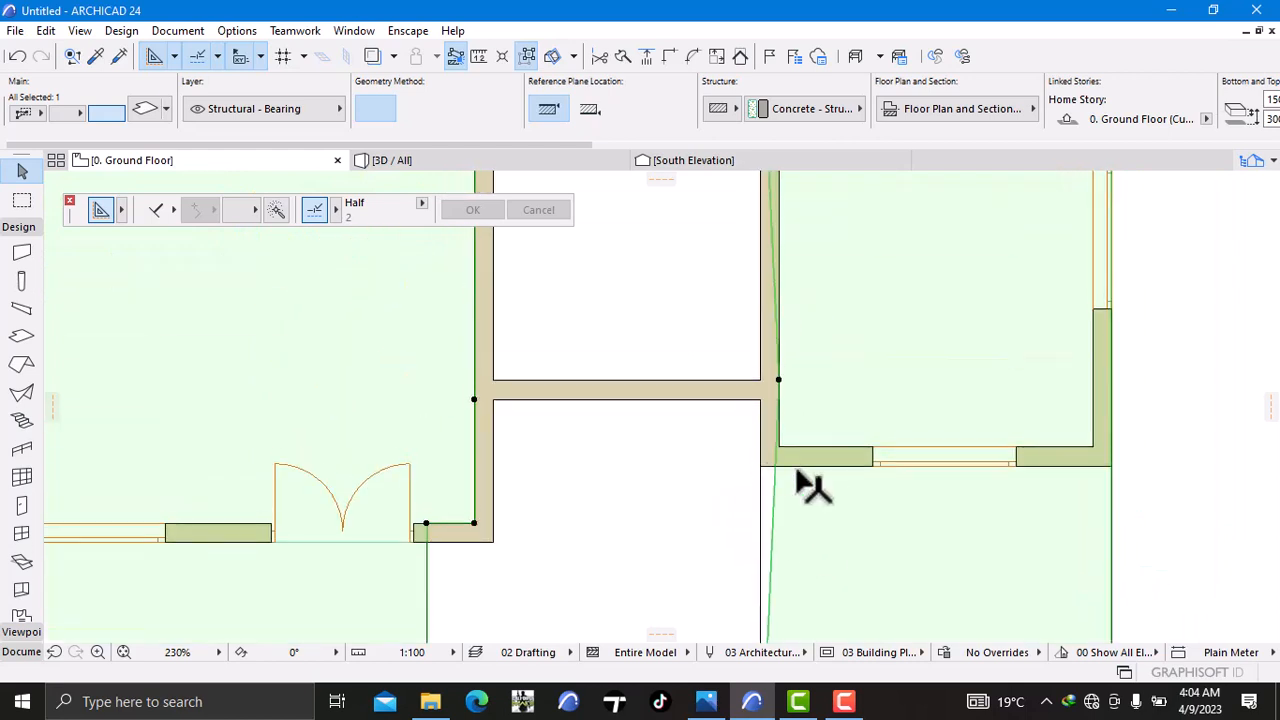
click(778, 473)
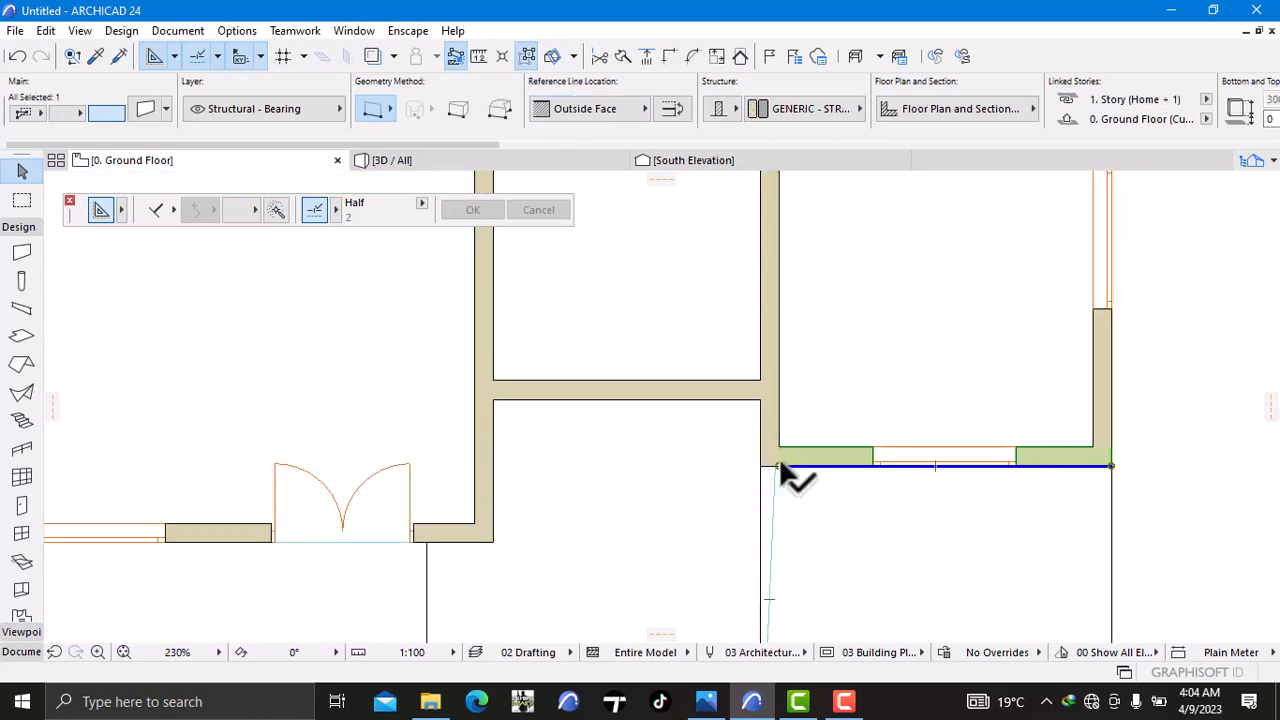
click(828, 545)
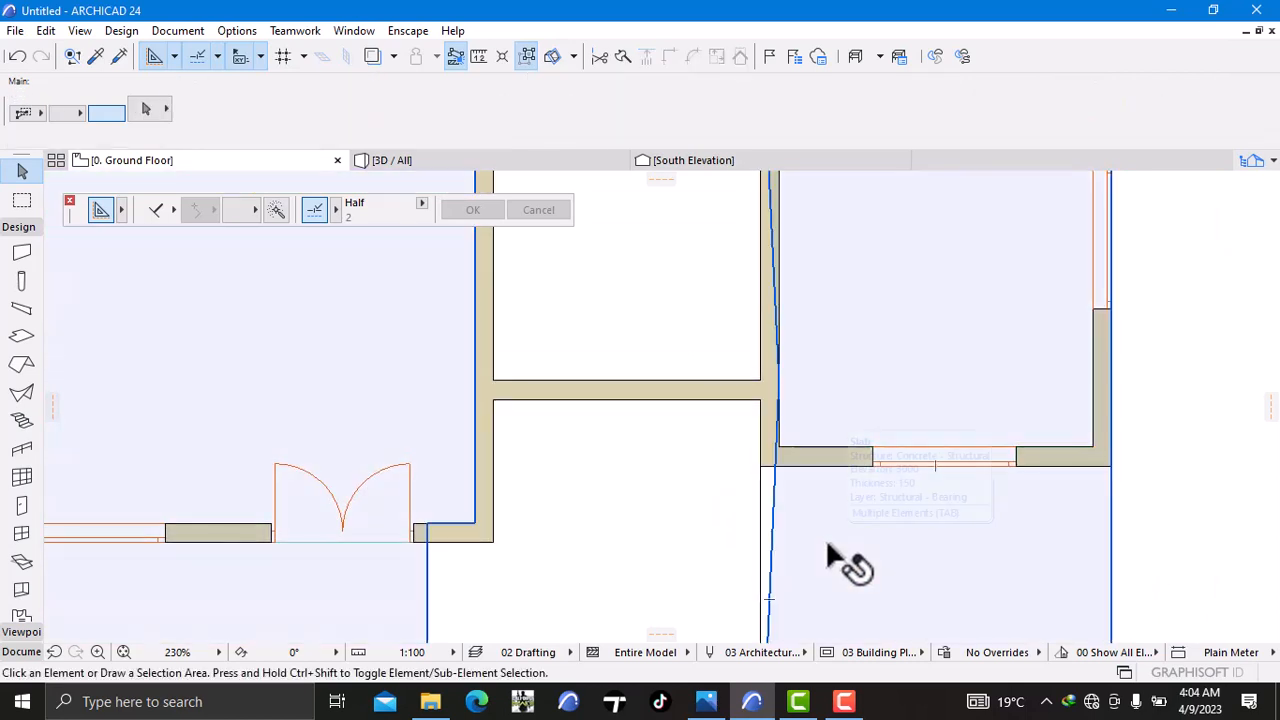
click(776, 488)
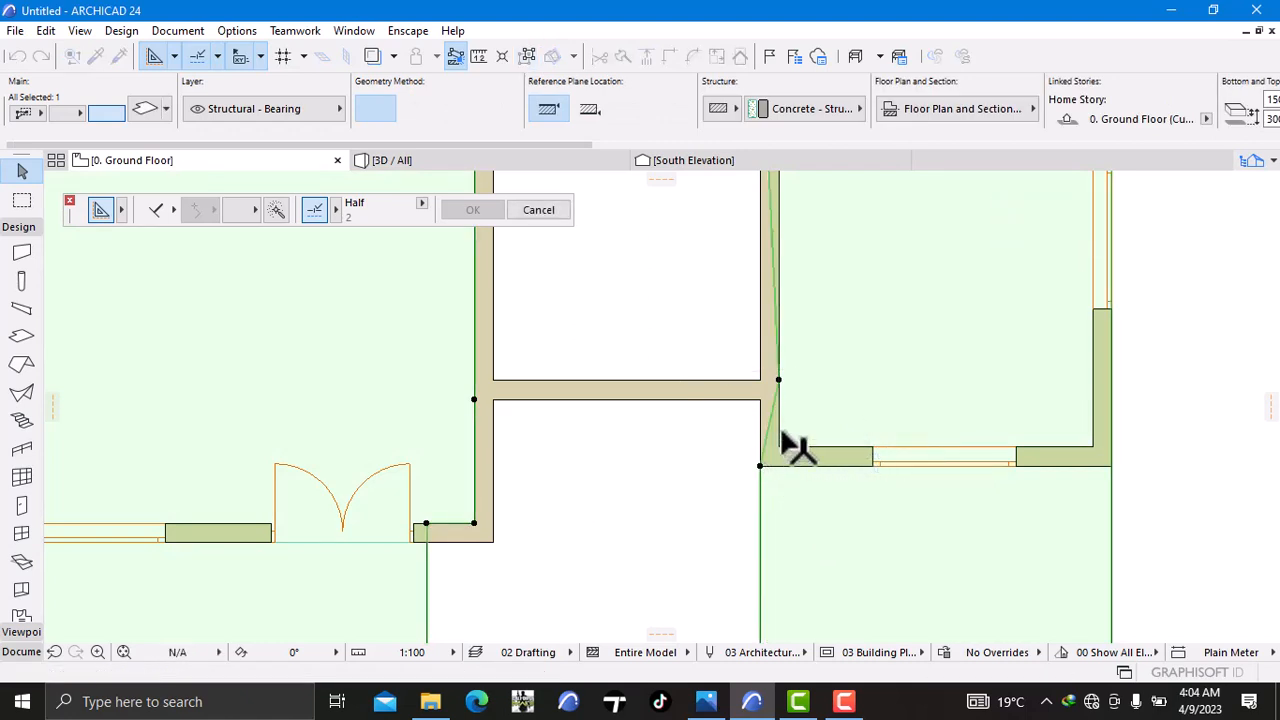
click(762, 465)
click(771, 445)
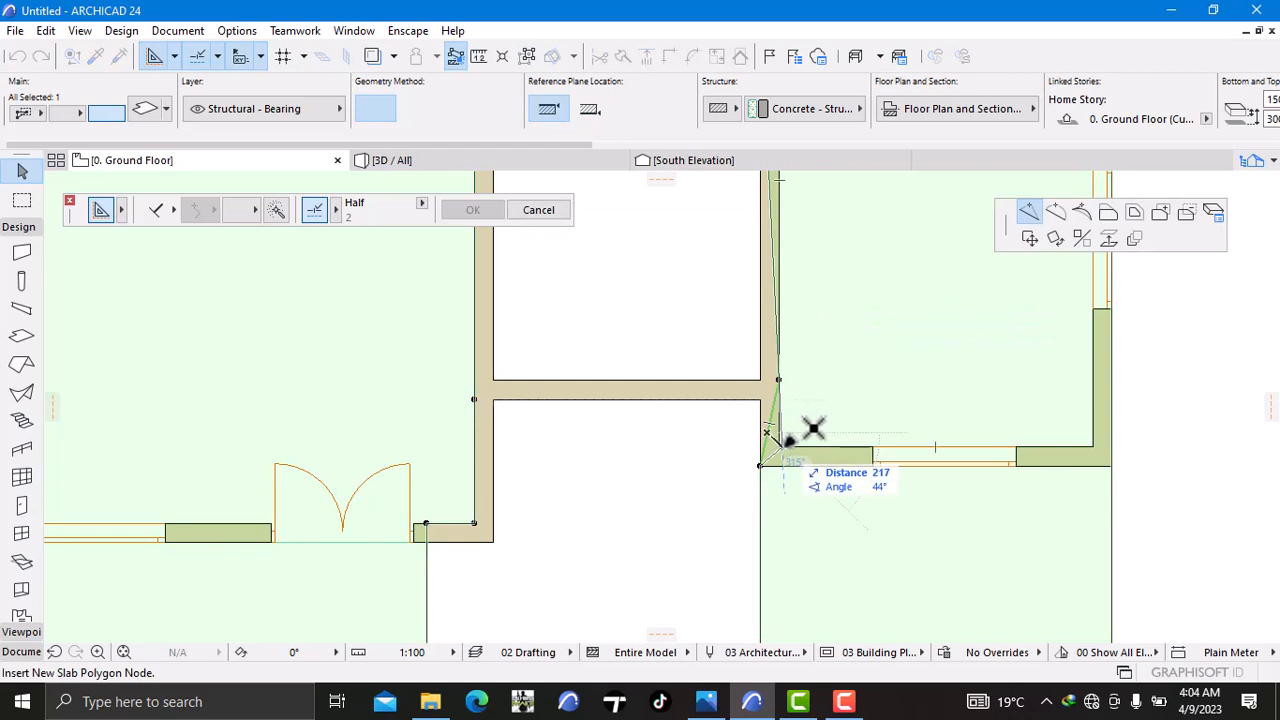
click(786, 440)
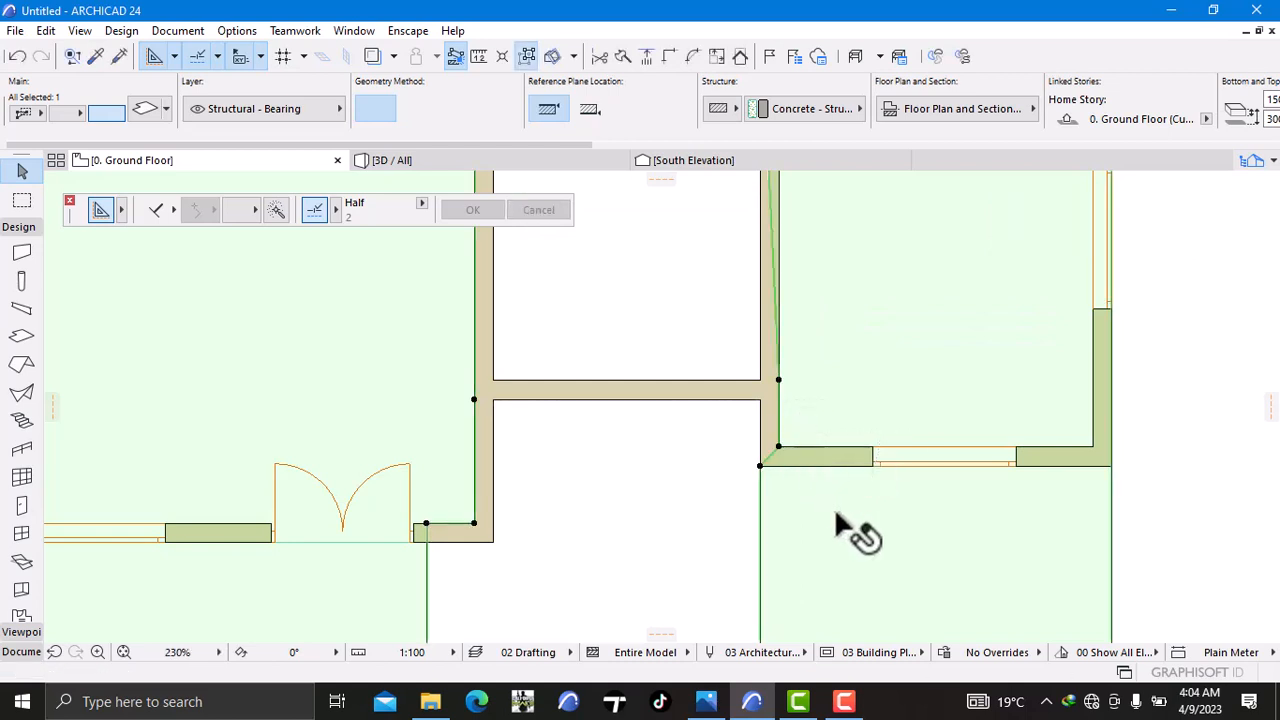
scroll(840, 523, down, 3)
middle_drag(872, 440, 871, 380)
scroll(875, 460, up, 2)
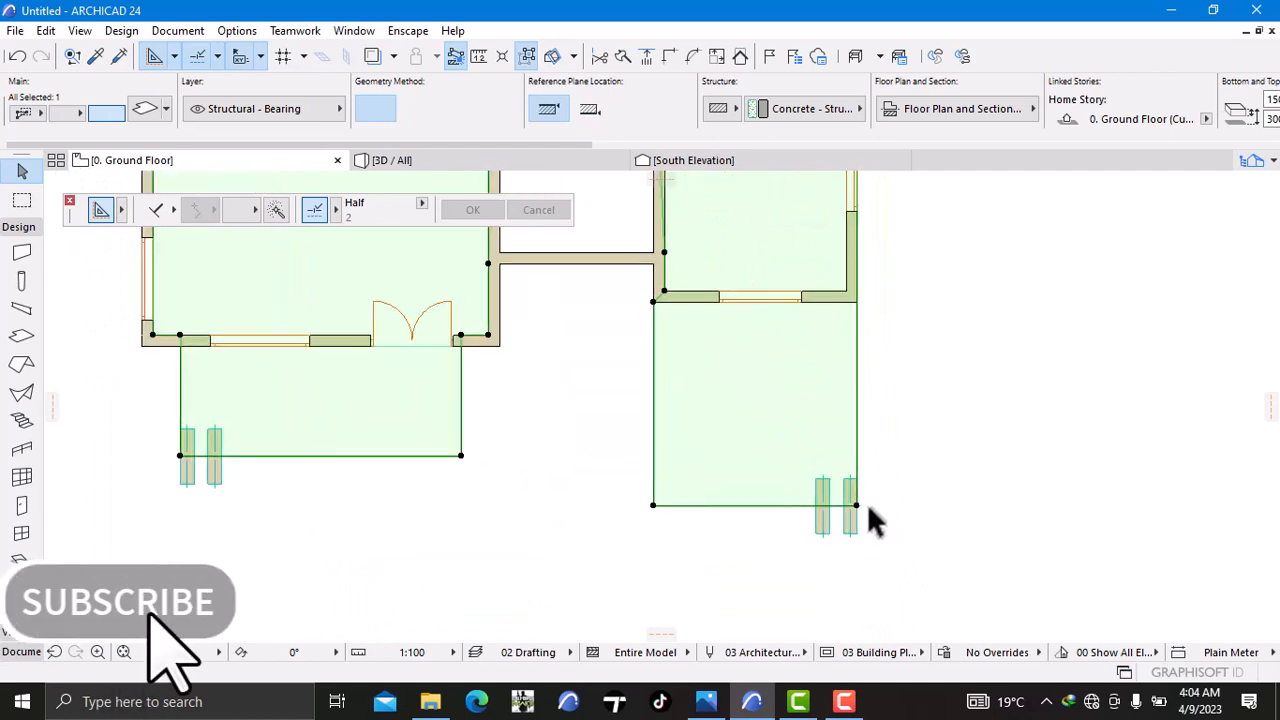
click(868, 505)
click(847, 418)
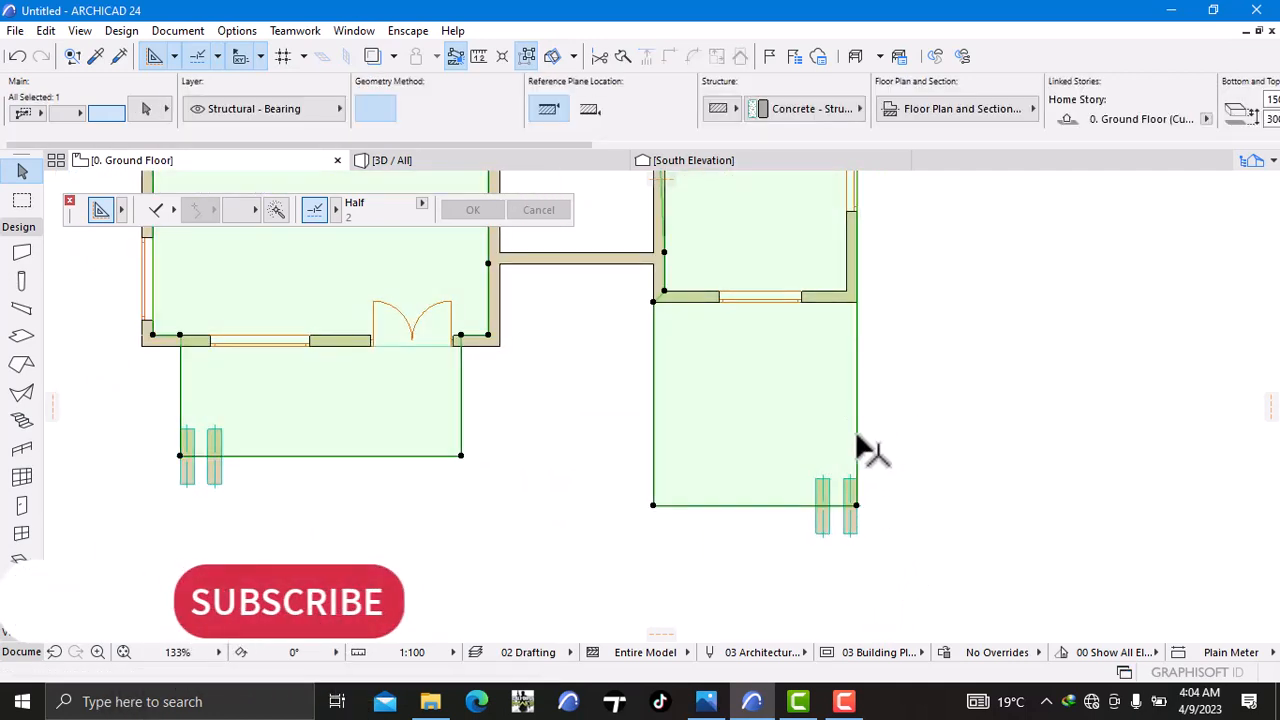
click(854, 504)
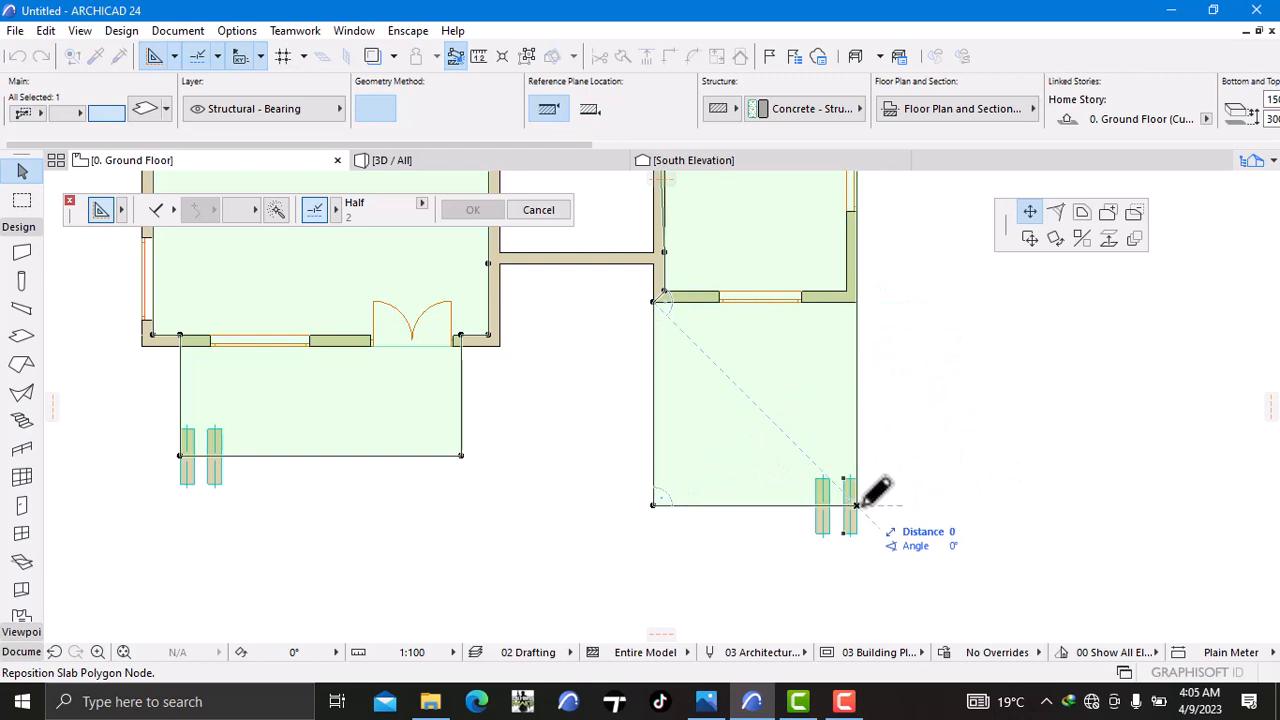
click(857, 505)
Step: Insert slab nodes at the east front room's southeast inner wall corner and at its southeast outer wall corner
scroll(927, 395, down, 1)
middle_drag(927, 404, 934, 620)
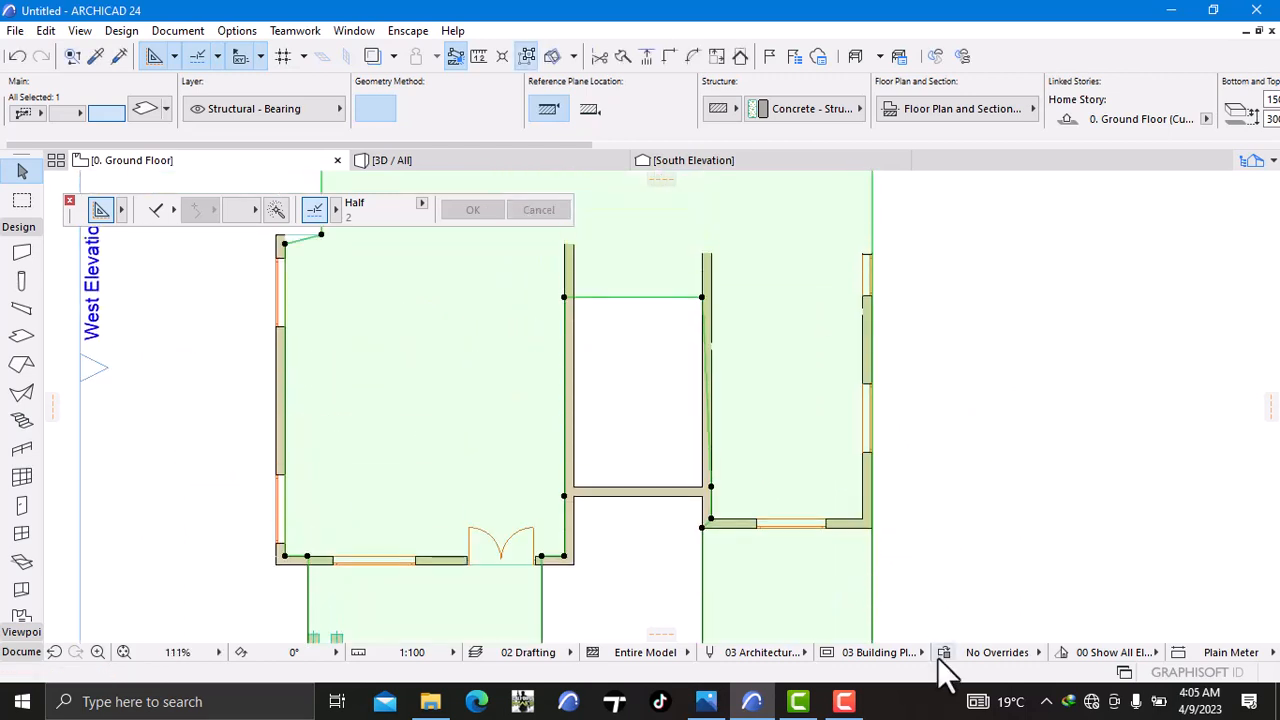
click(872, 550)
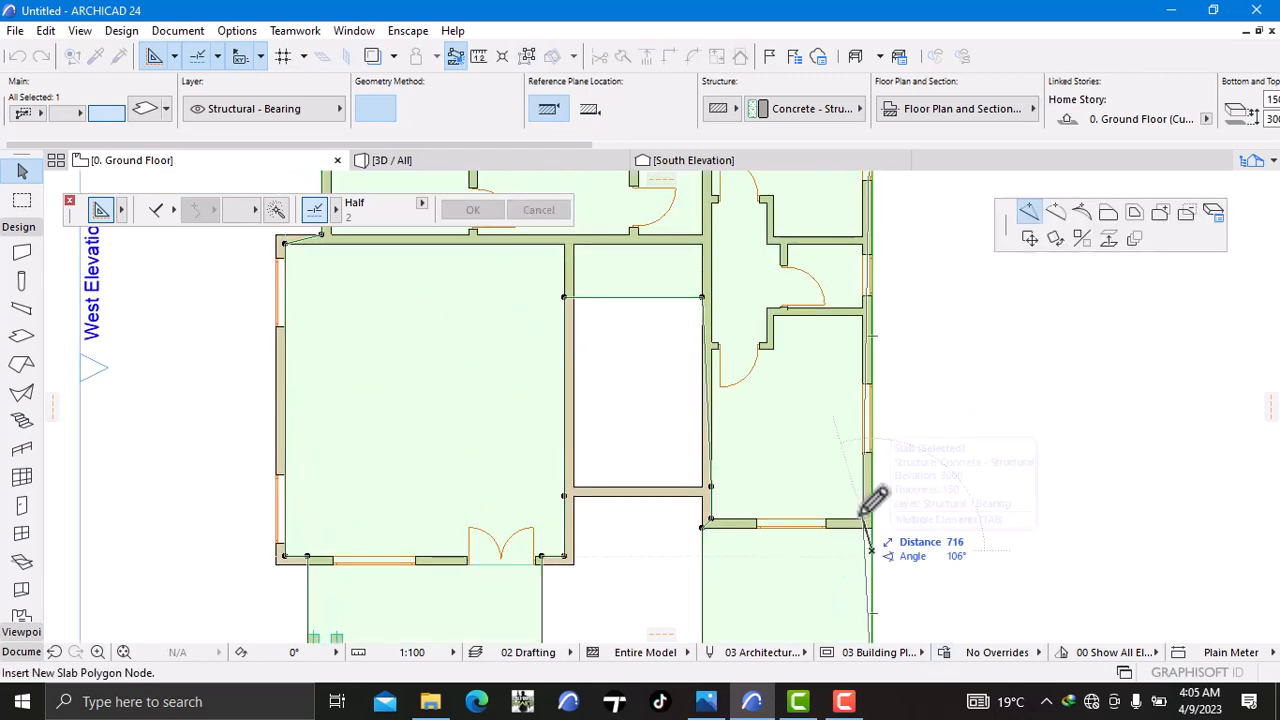
click(866, 518)
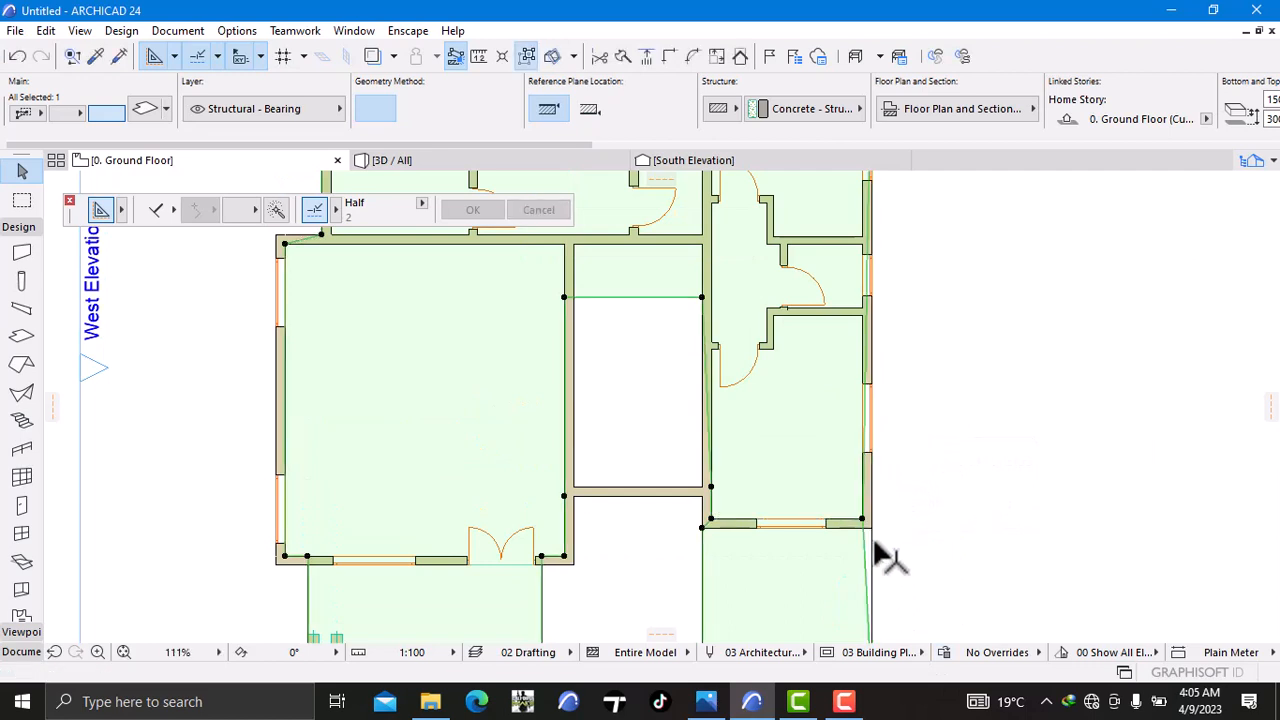
scroll(862, 542, up, 4)
click(852, 527)
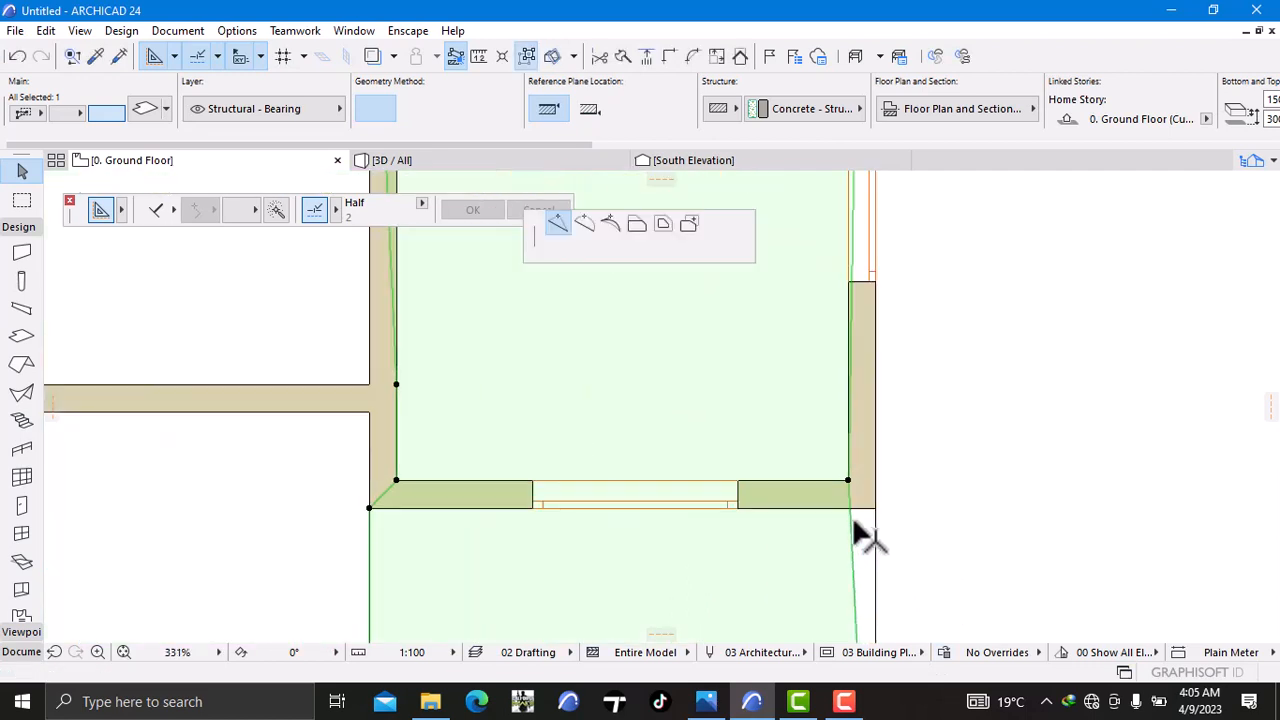
click(878, 512)
Step: Move the slab's northeast corner node diagonally inward to the northeast room's inner wall corner
scroll(911, 474, down, 2)
scroll(900, 420, down, 3)
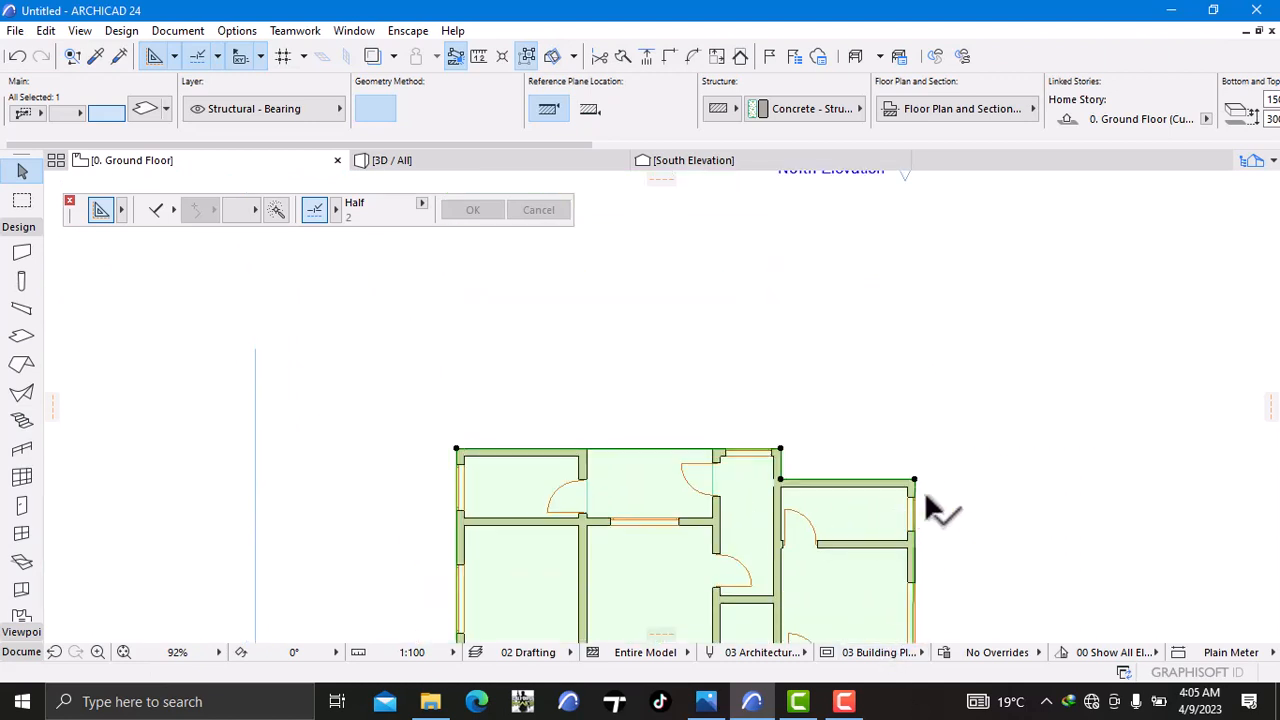
click(913, 484)
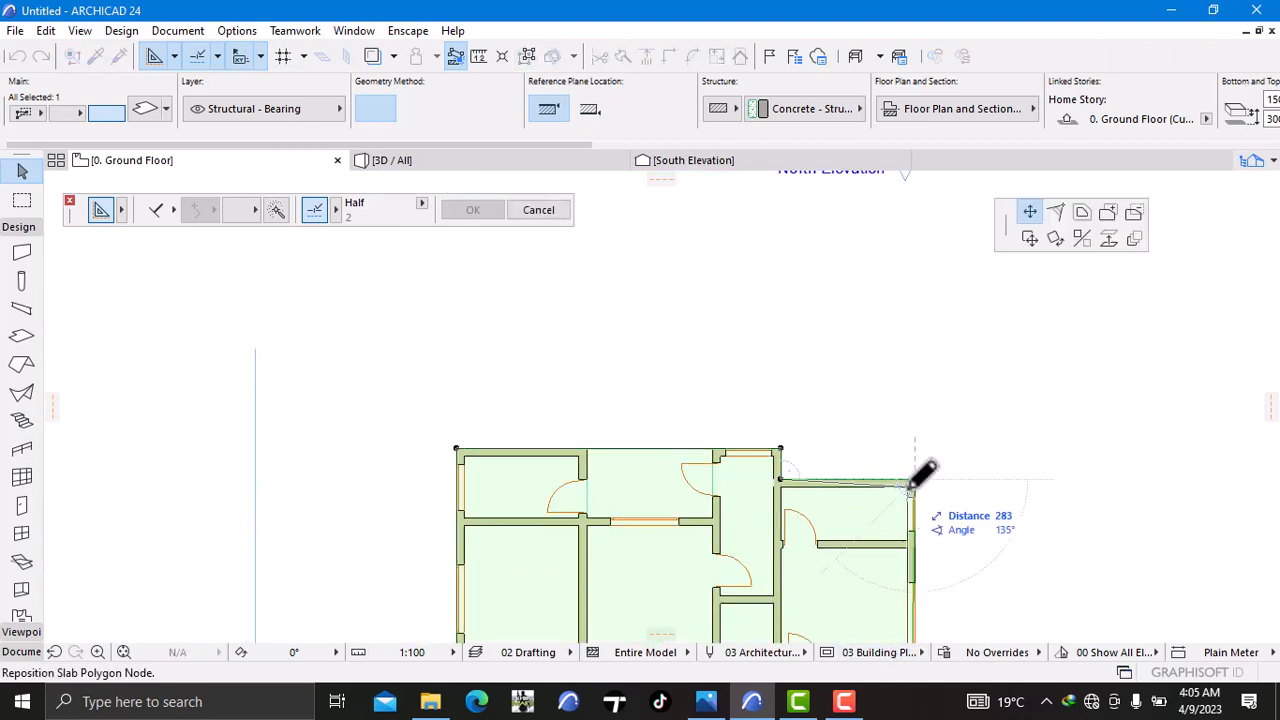
click(909, 488)
Step: Move the two slab nodes at the north side's step across the wall to the inner face of the adjoining narrow room
scroll(762, 476, up, 4)
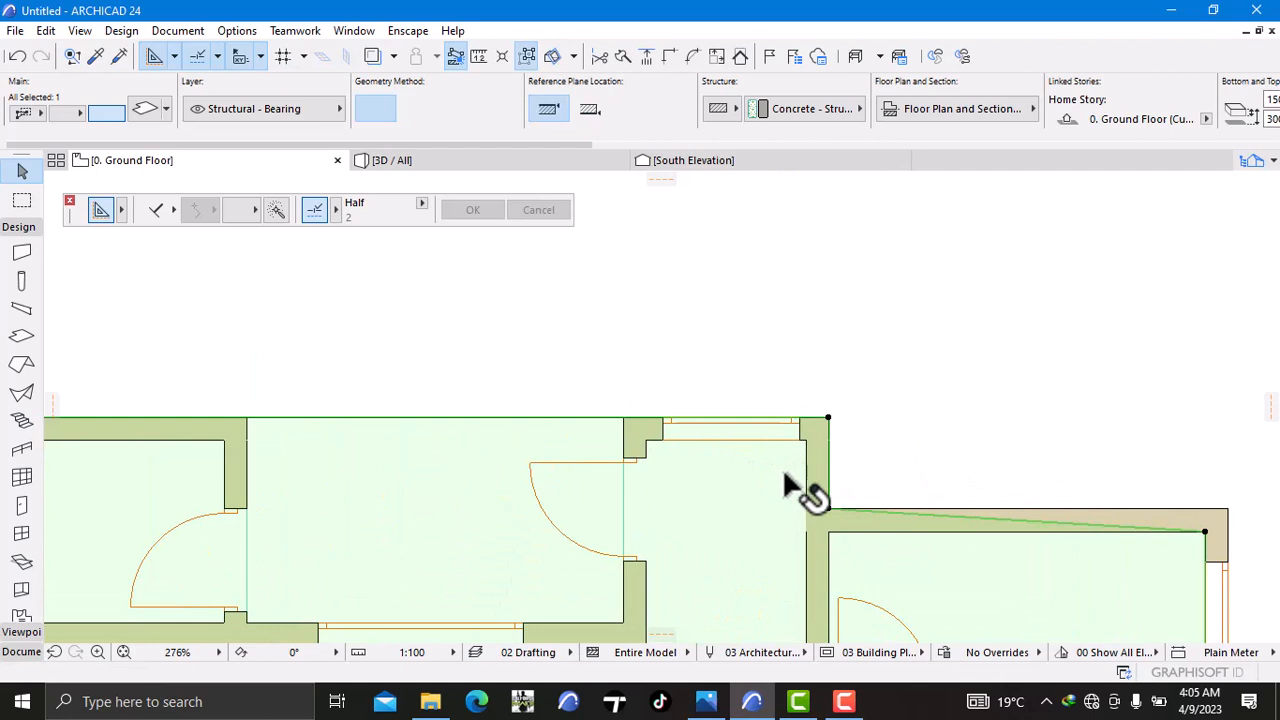
click(827, 418)
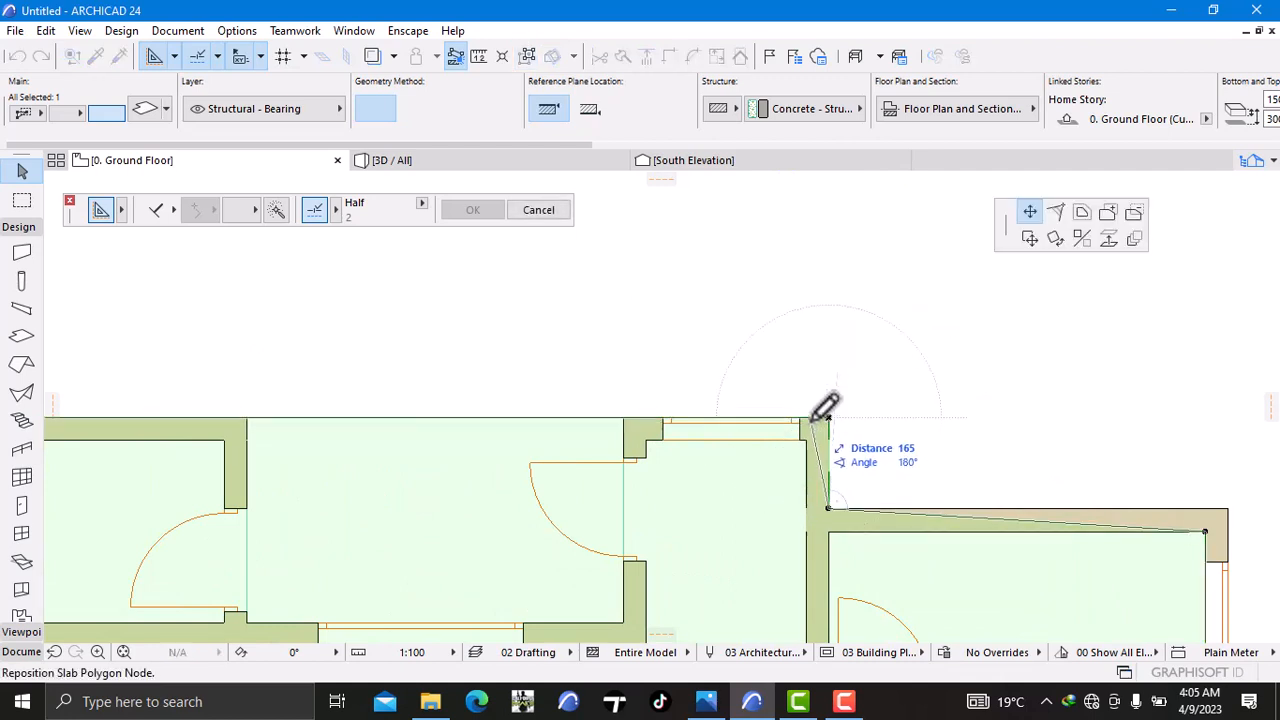
click(808, 447)
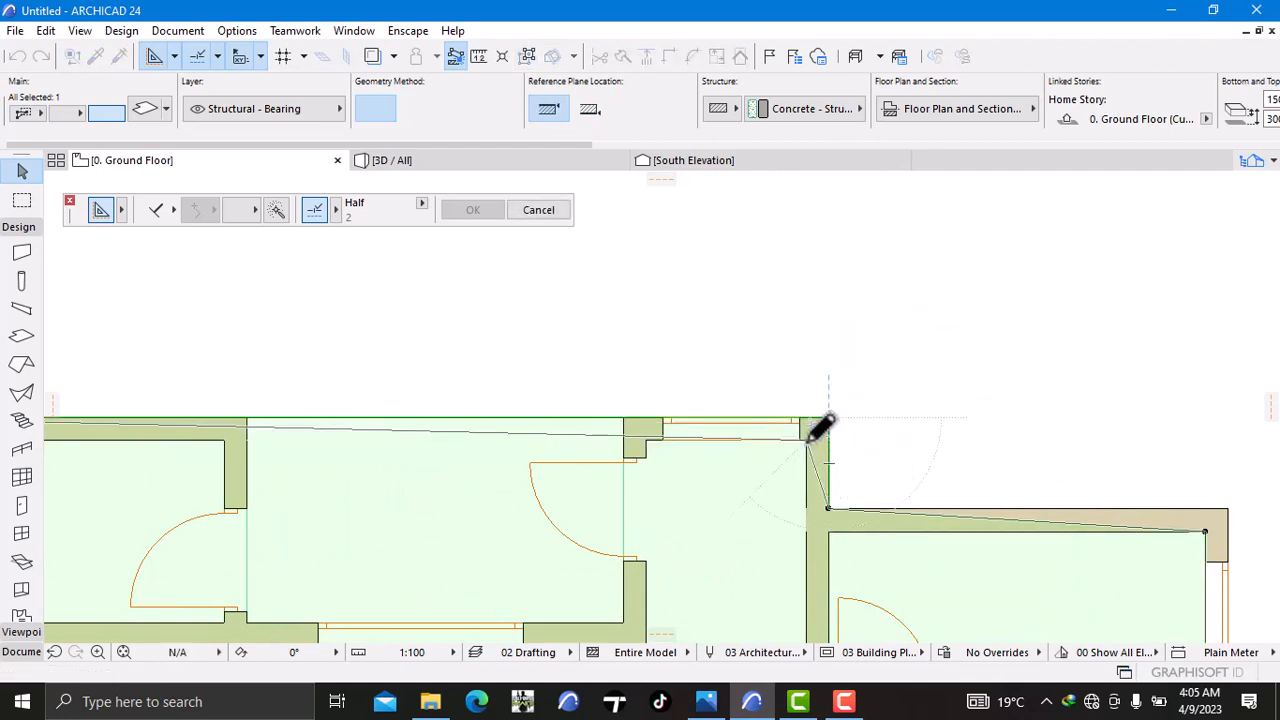
scroll(815, 462, down, 3)
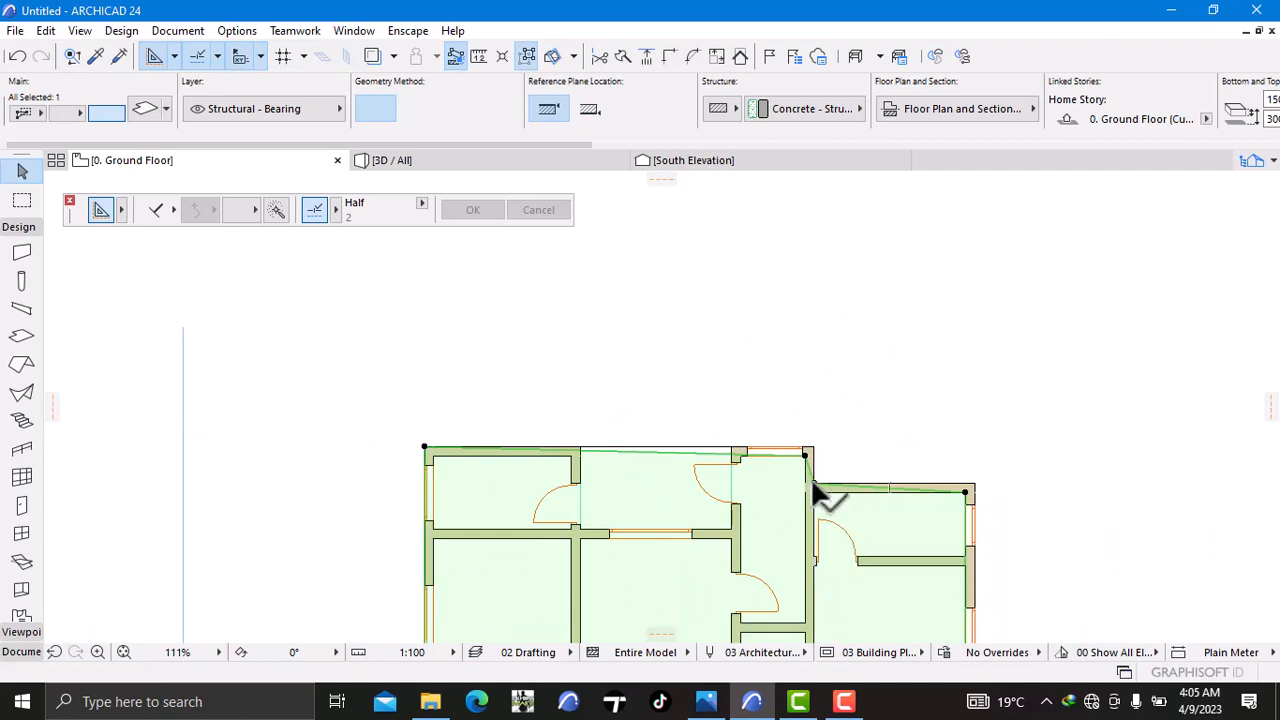
click(813, 486)
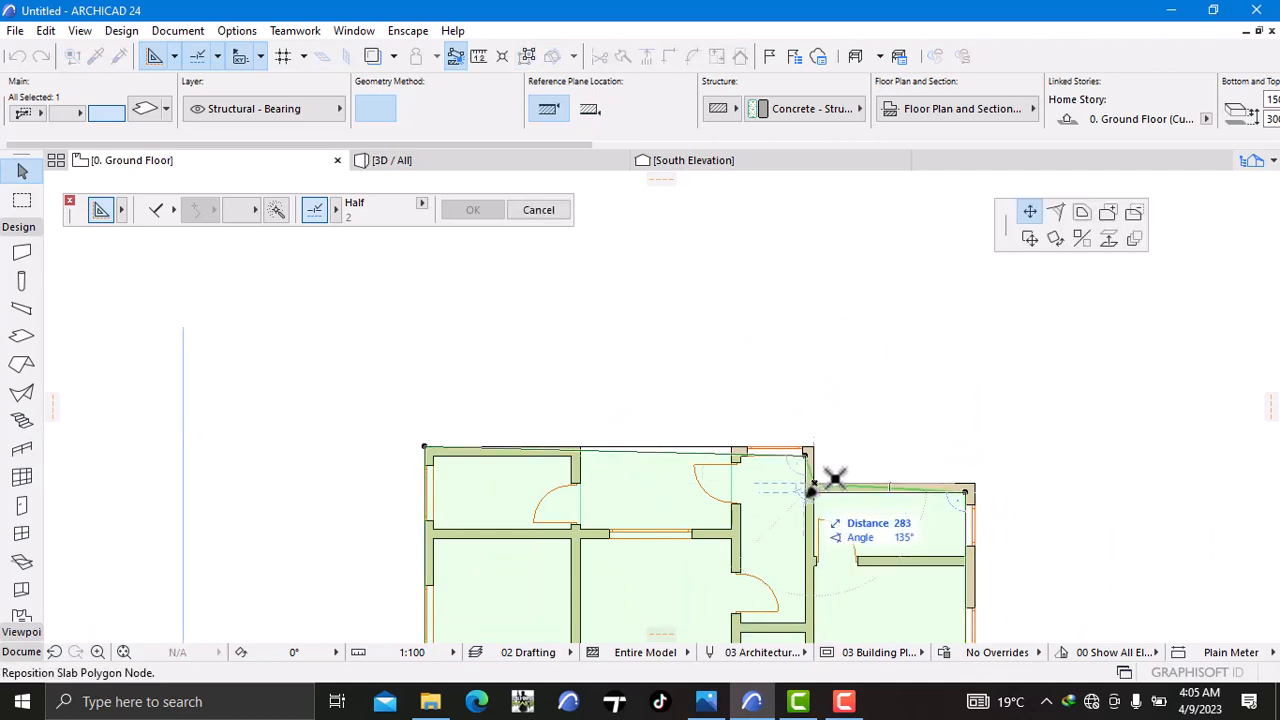
scroll(812, 487, up, 3)
scroll(810, 480, down, 5)
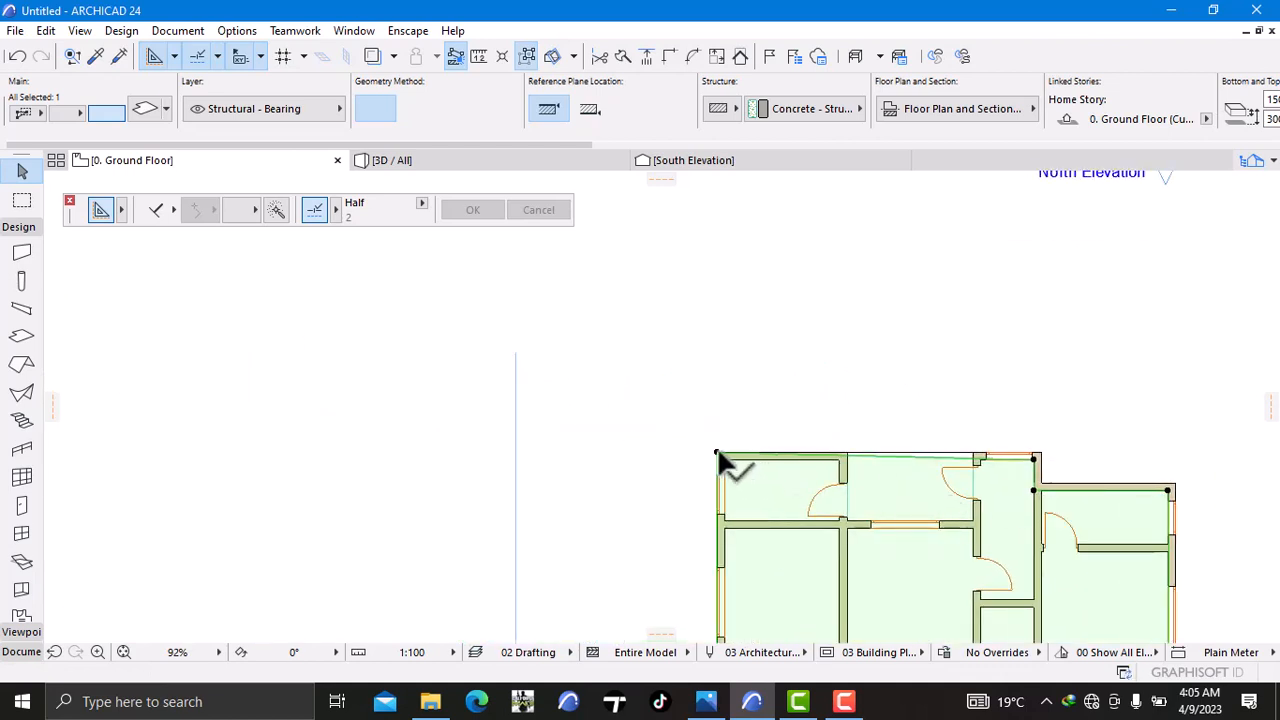
Step: Move the slab's northwest node to the inner wall corner and the west step node to the inner wall faces, then deselect the slab
click(717, 453)
click(731, 459)
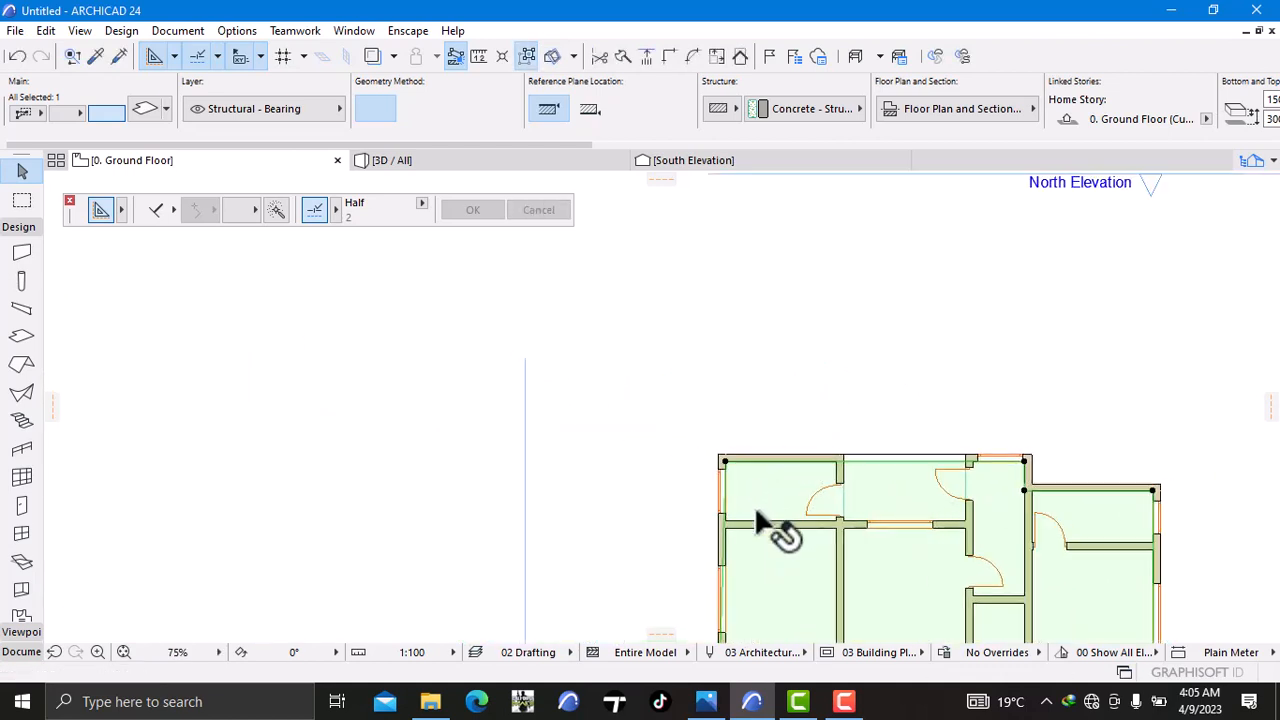
scroll(766, 500, down, 3)
scroll(735, 460, up, 3)
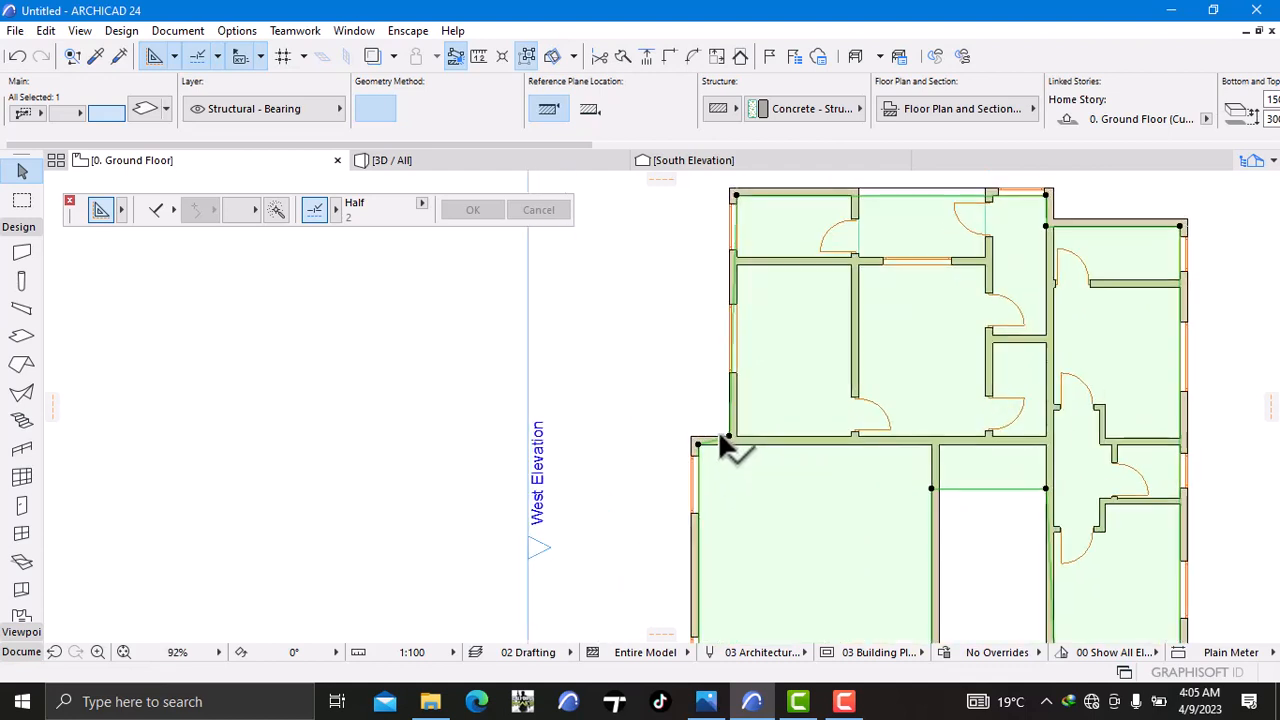
click(729, 434)
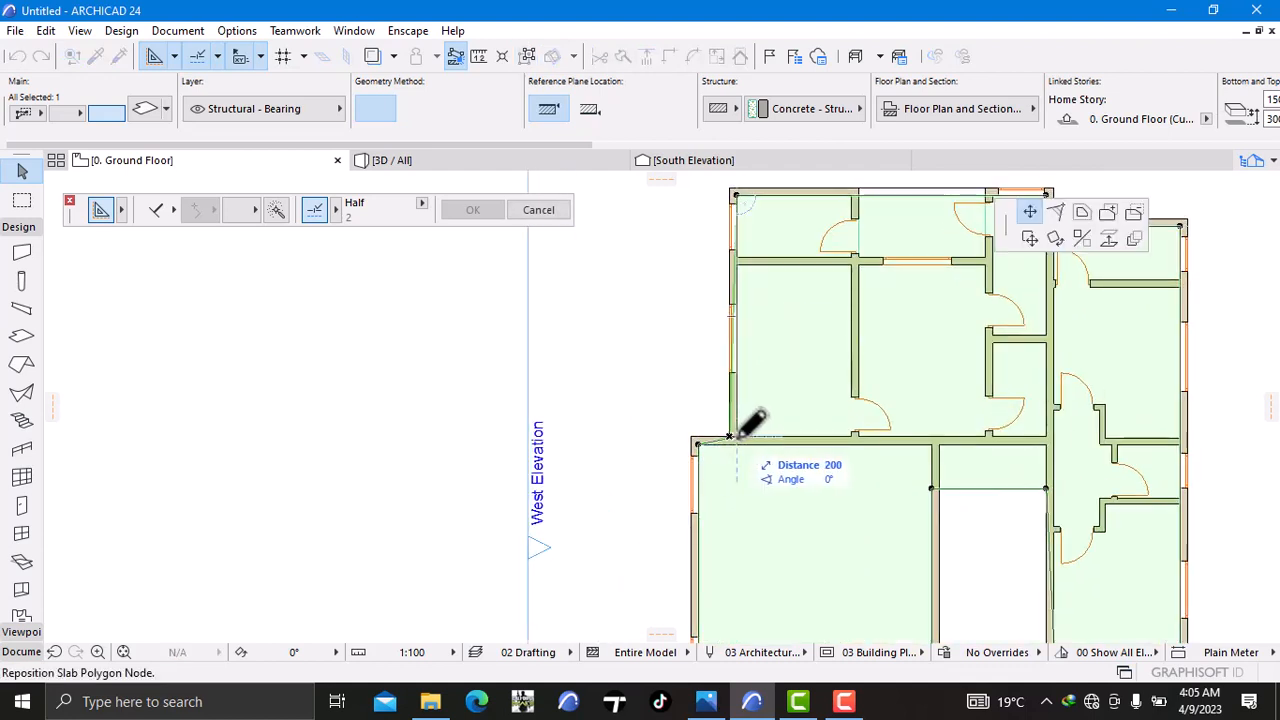
click(736, 444)
click(648, 393)
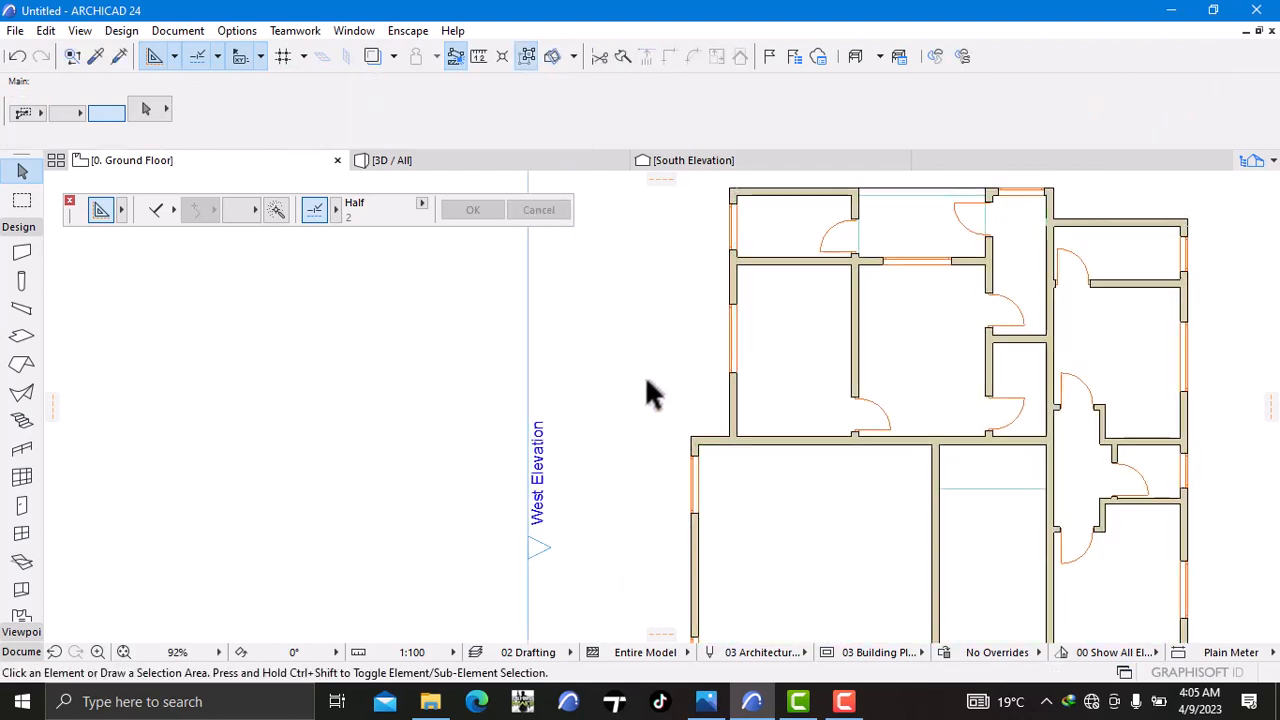
Step: Open the 3D view and orbit around the house to examine how the roof-level slab fits inside the outer walls
click(447, 155)
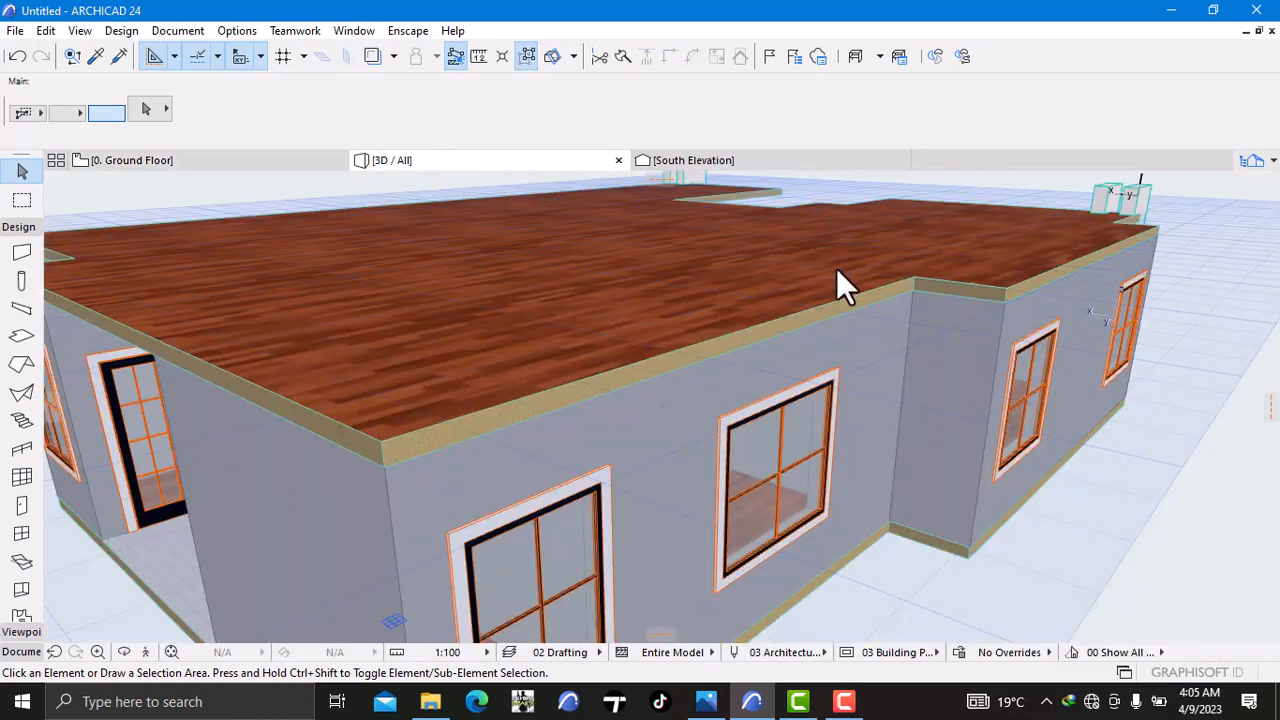
scroll(845, 325, down, 3)
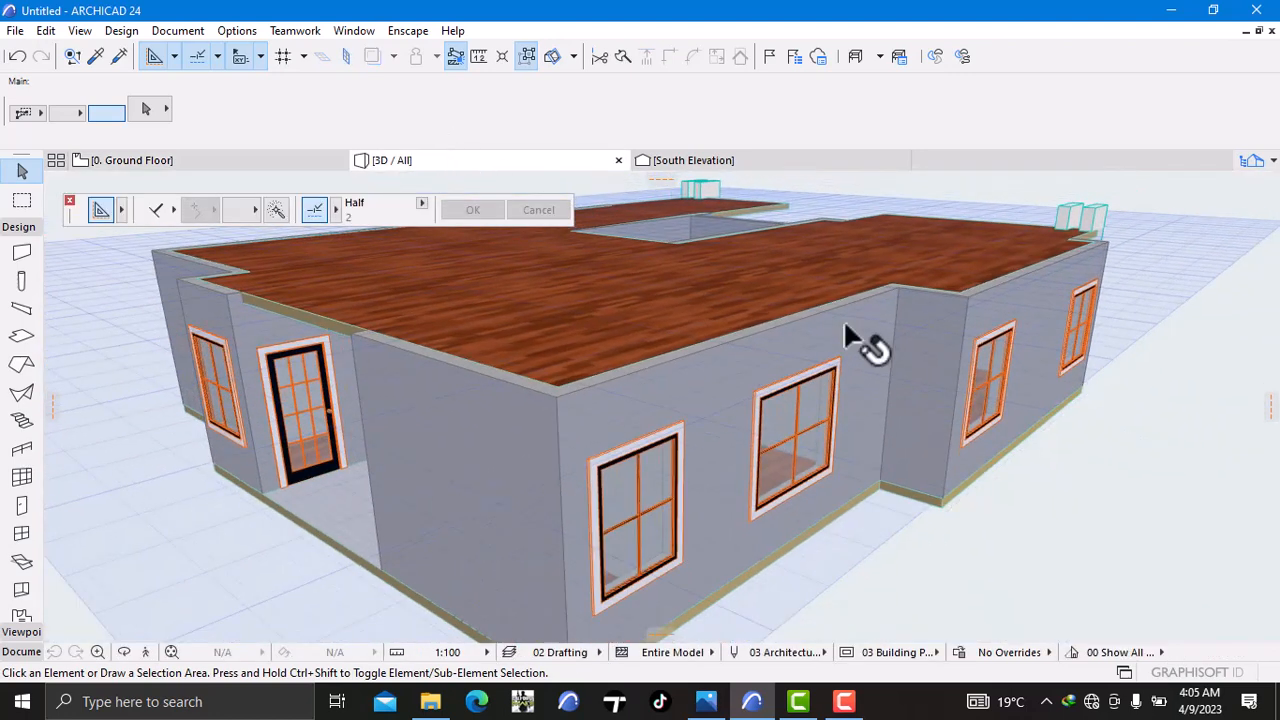
scroll(843, 336, down, 2)
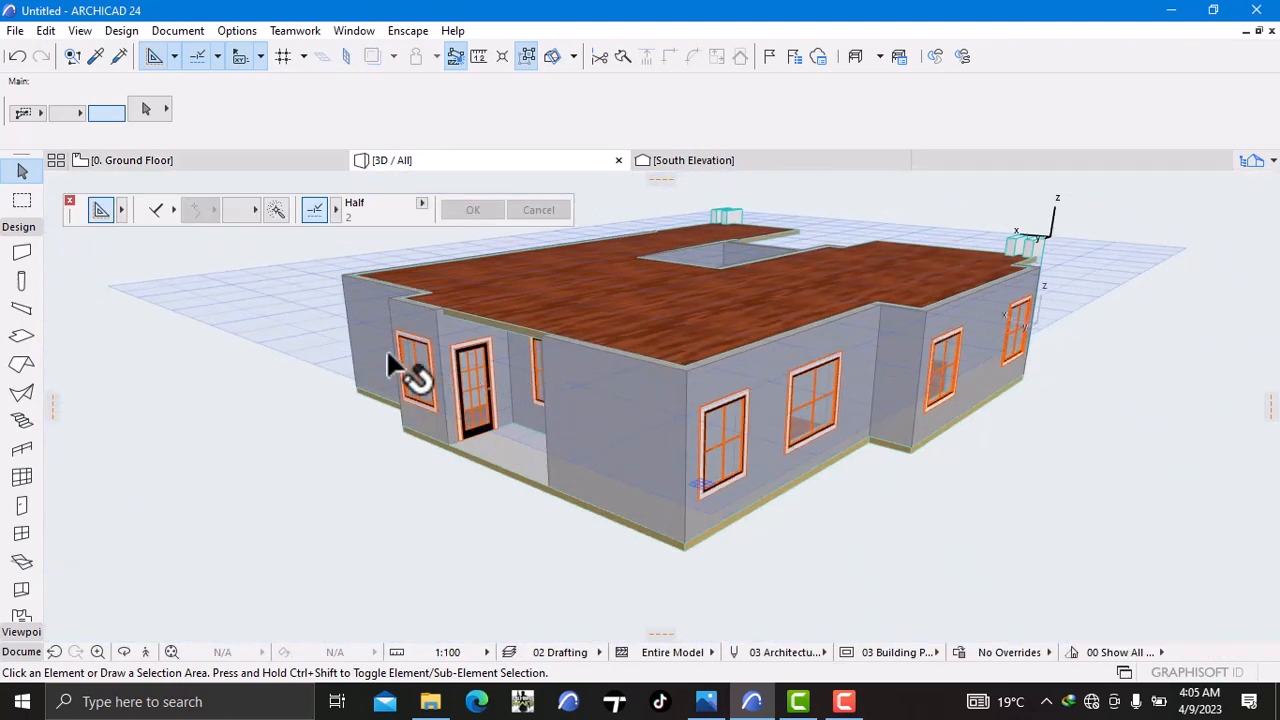
right_click(1036, 511)
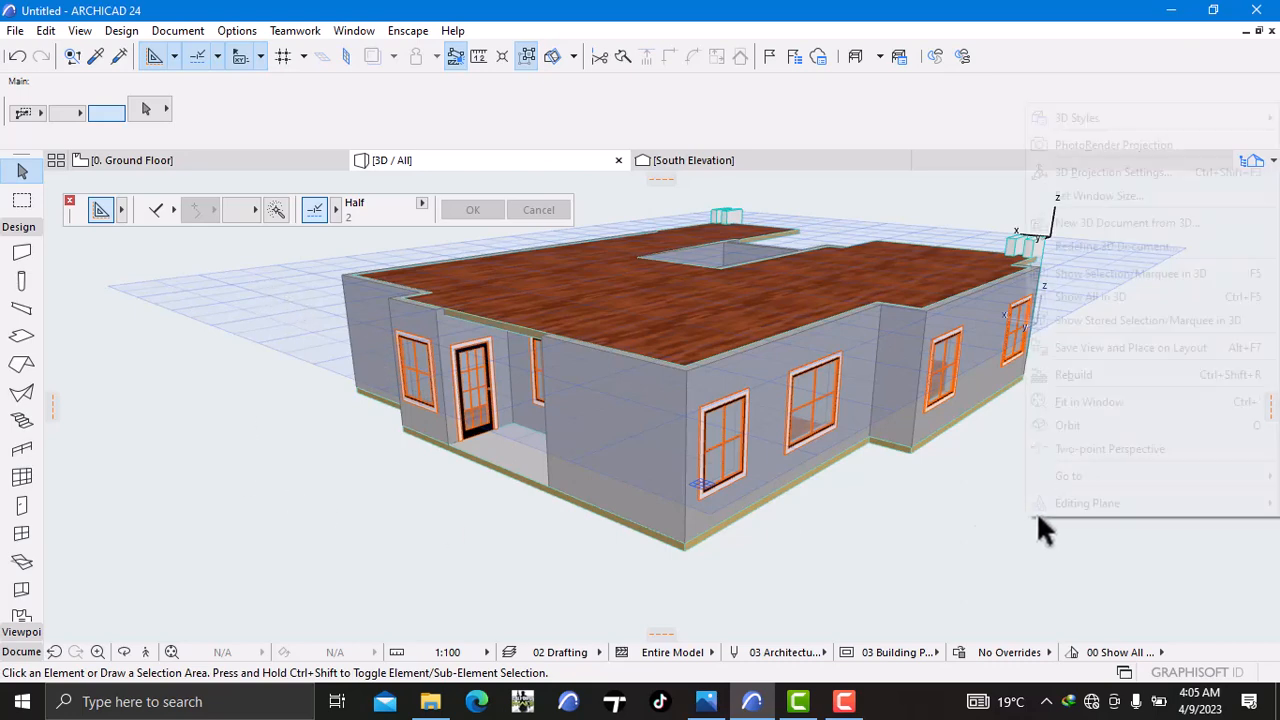
click(1094, 422)
drag(1094, 422, 917, 426)
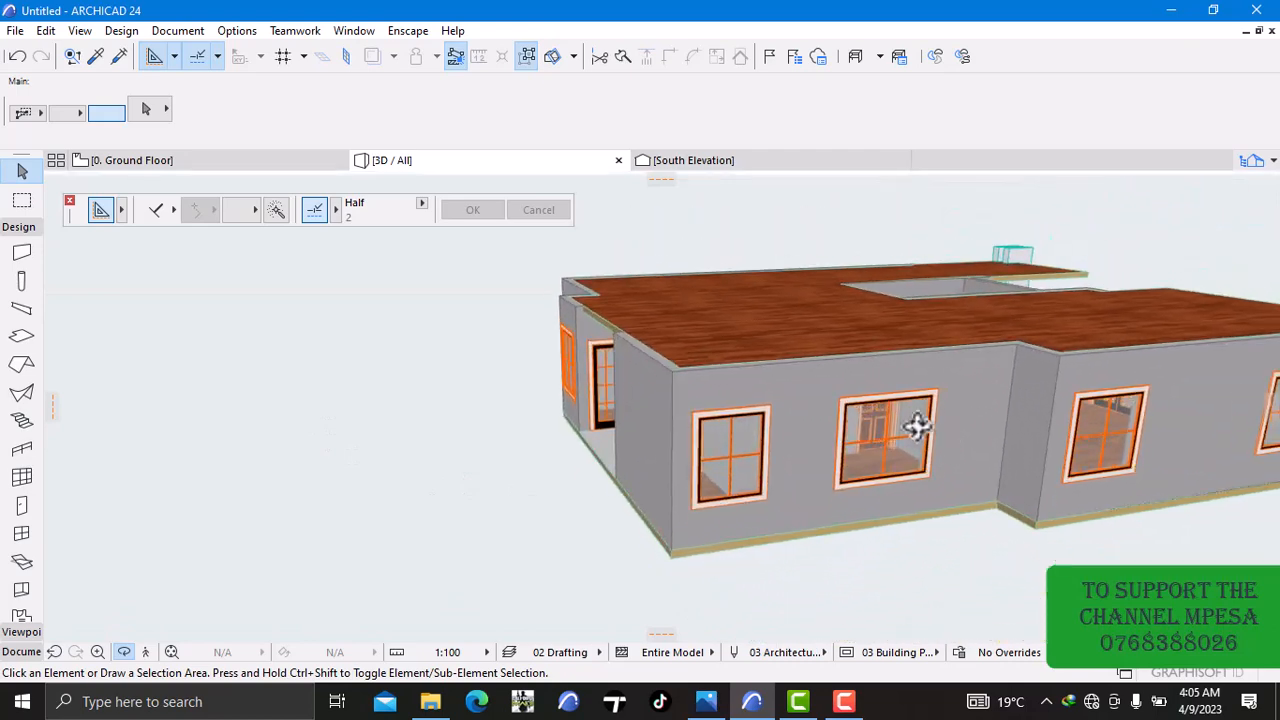
Step: Select all the walls on the ground floor plan and copy them
mouse_move(172, 172)
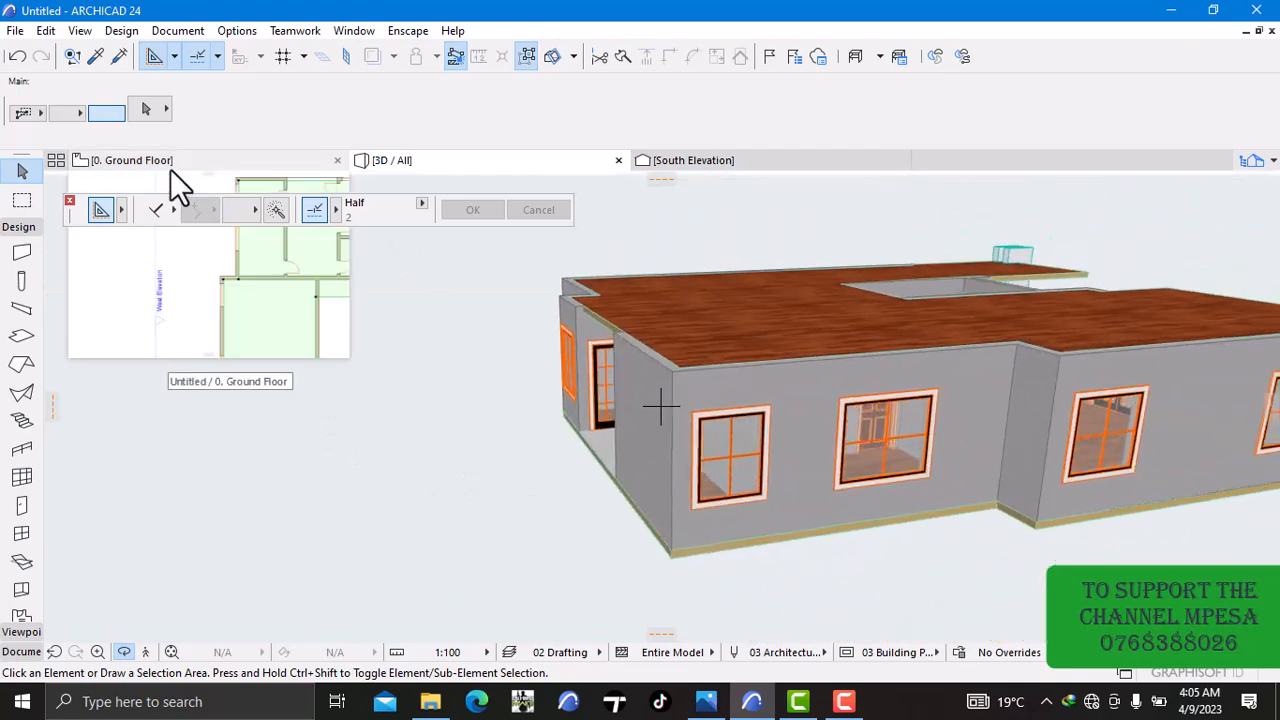
click(170, 169)
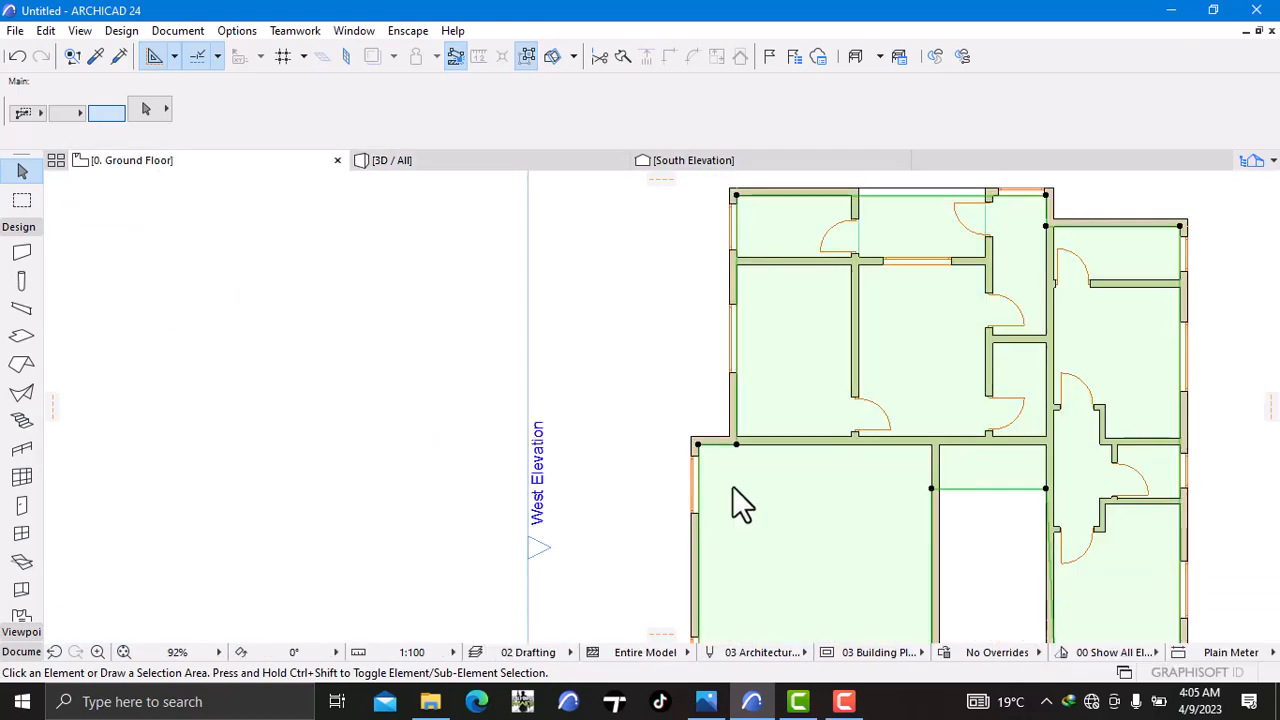
scroll(732, 487, down, 5)
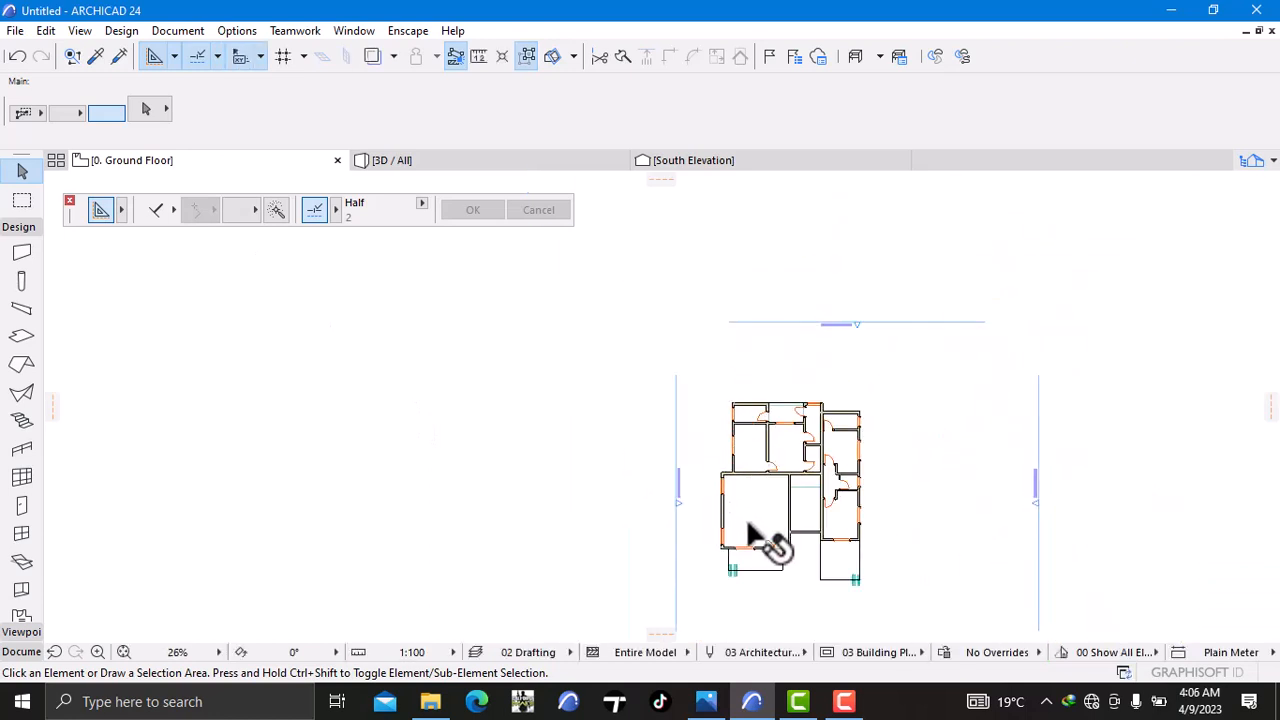
scroll(747, 525, up, 3)
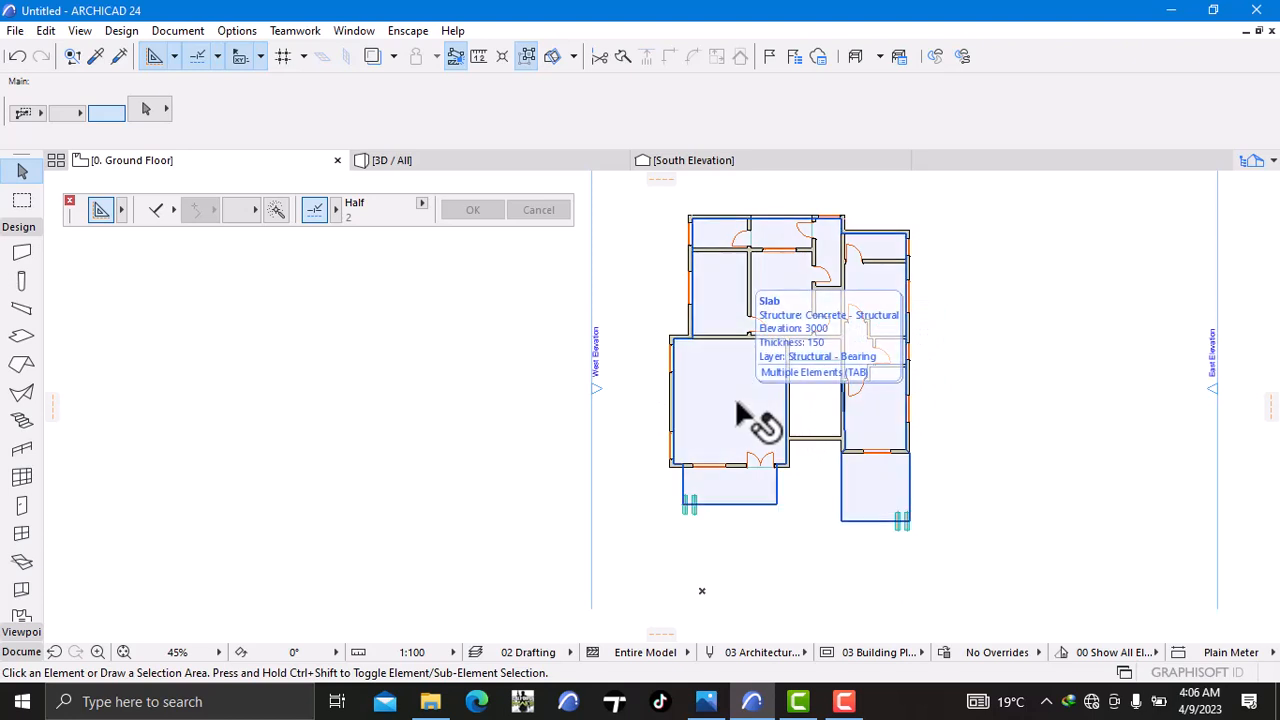
click(24, 255)
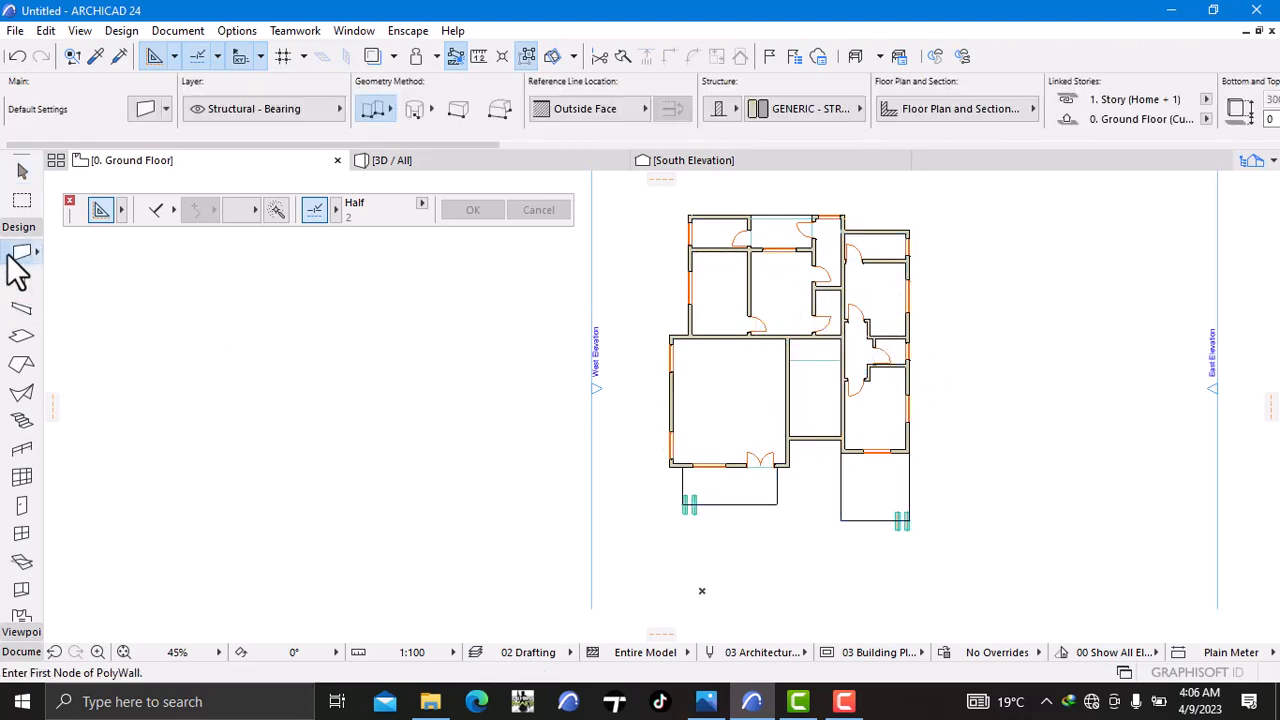
scroll(446, 410, down, 4)
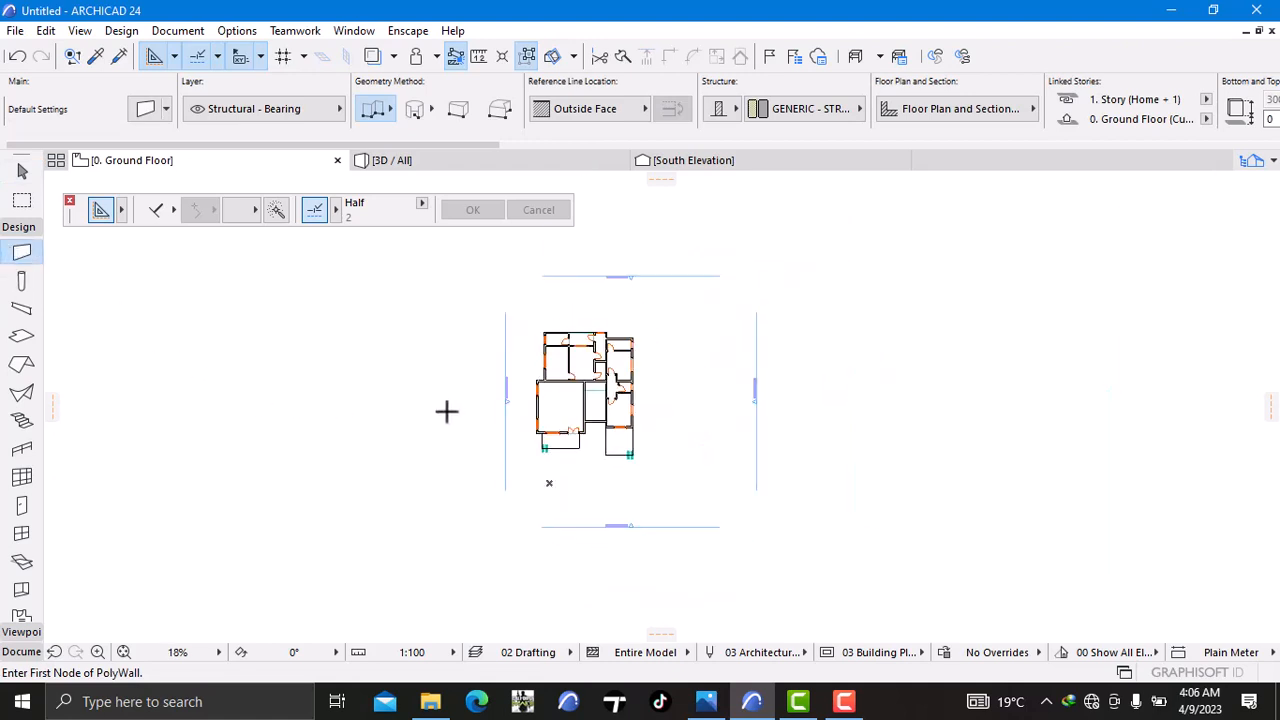
scroll(446, 410, up, 2)
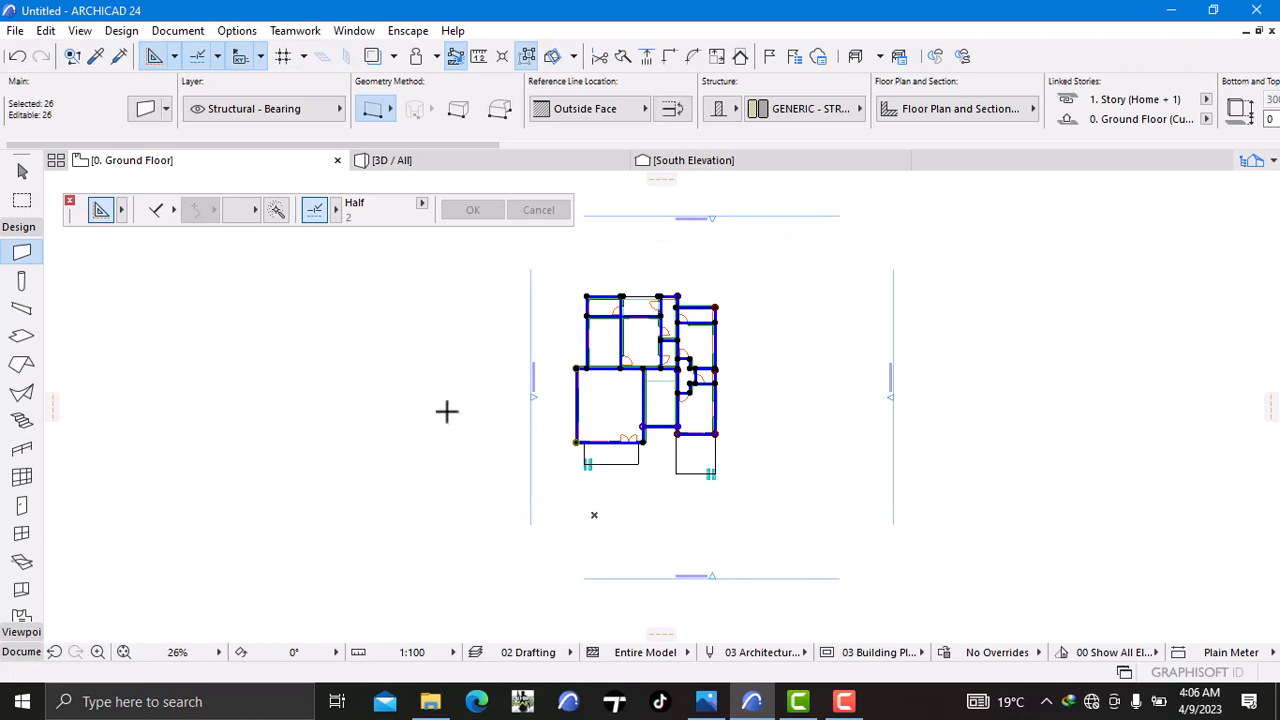
right_click(215, 400)
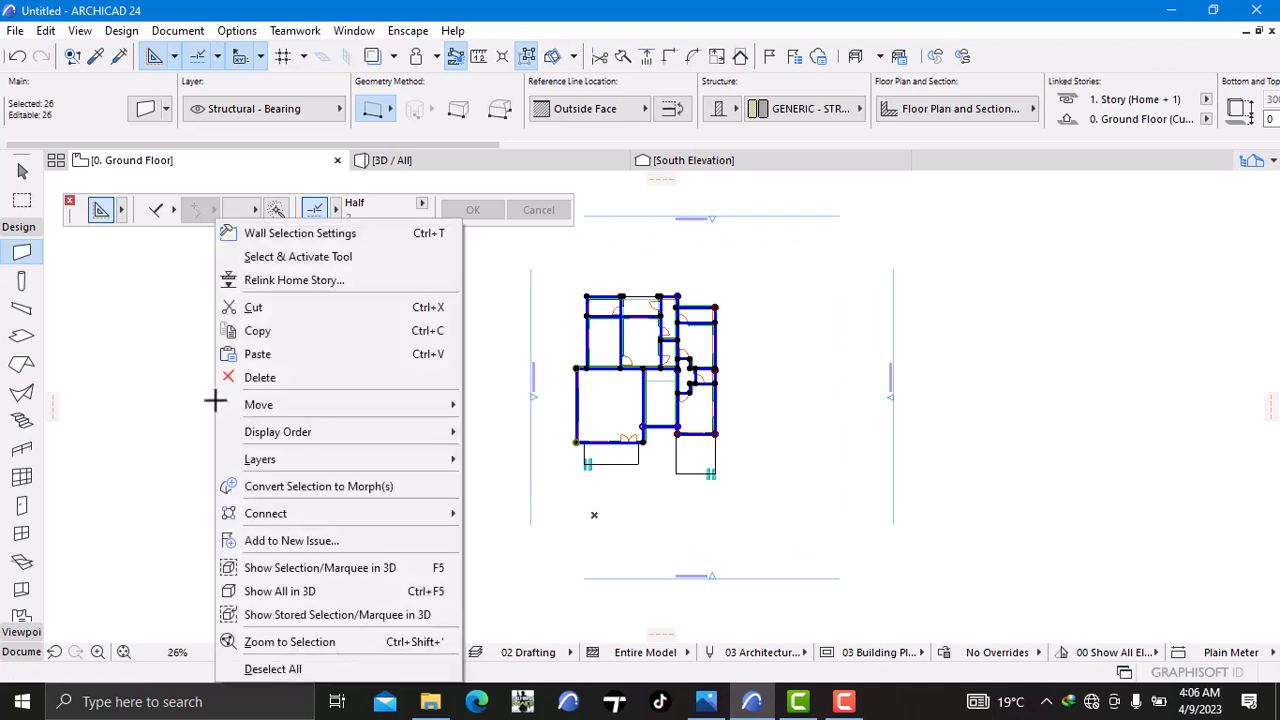
click(264, 332)
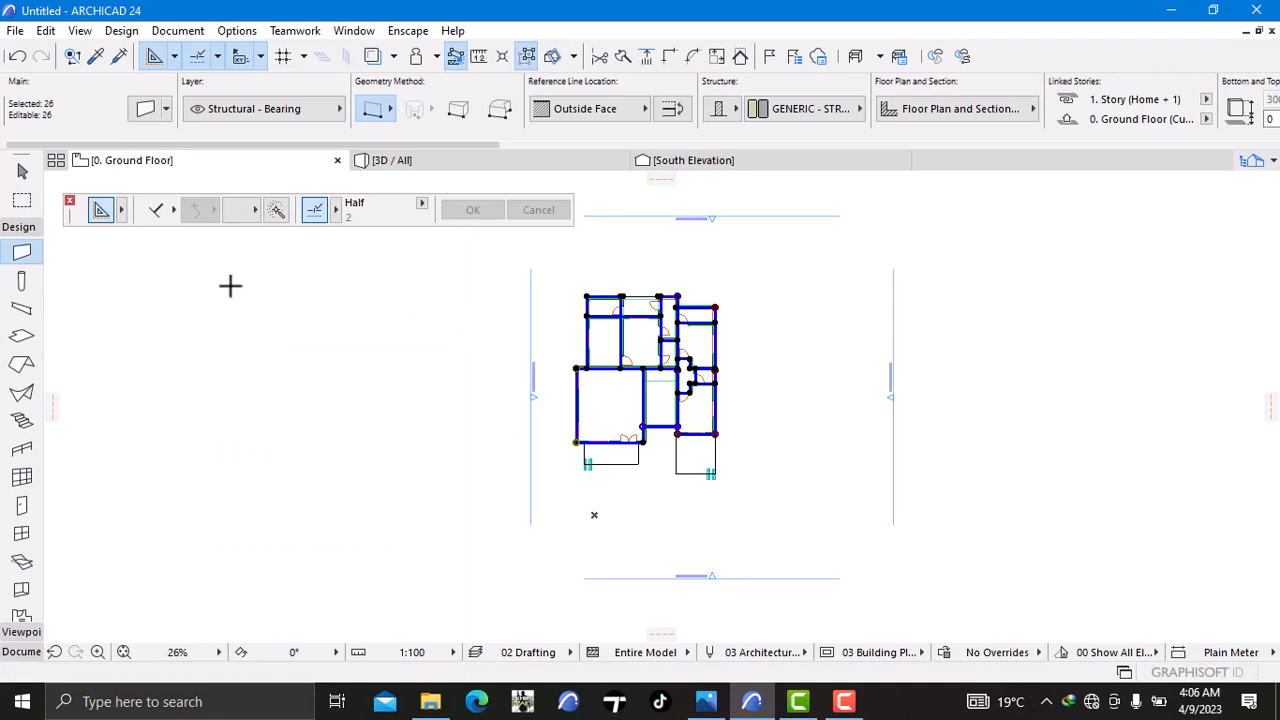
Step: Copy the selected ground floor walls and switch to the 1. Story floor plan
scroll(230, 286, down, 5)
middle_drag(229, 283, 378, 350)
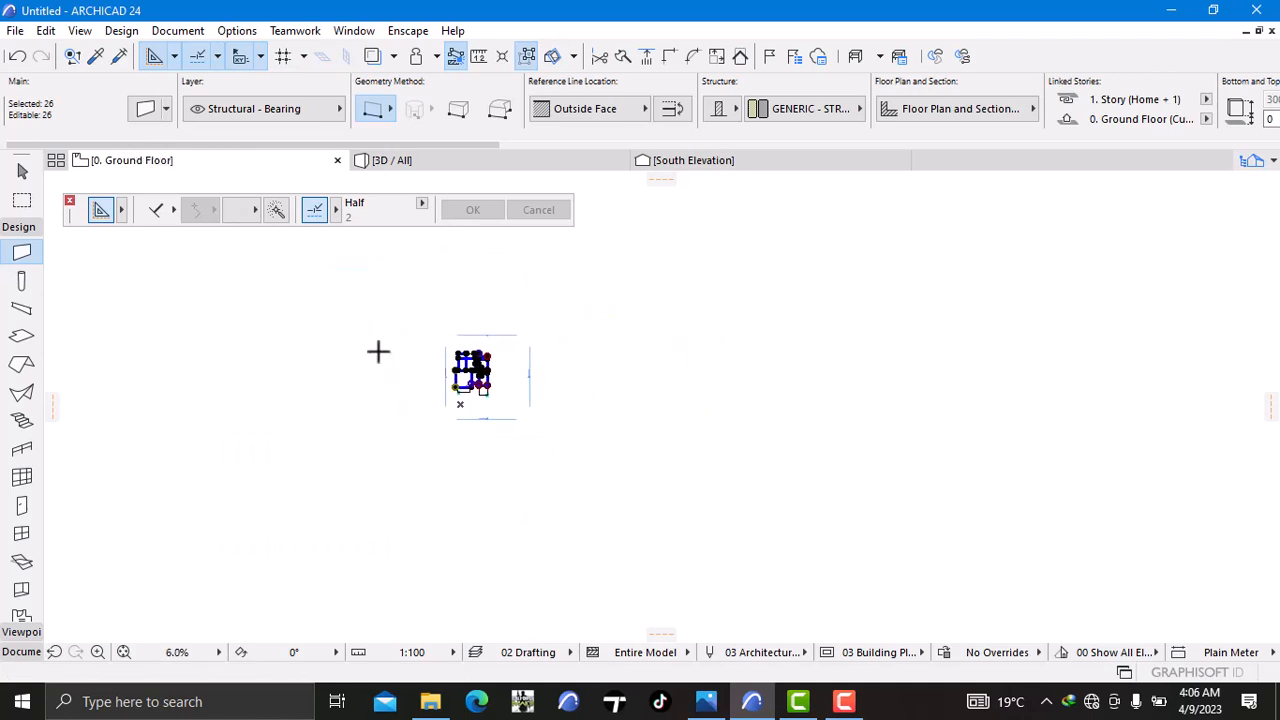
right_click(305, 356)
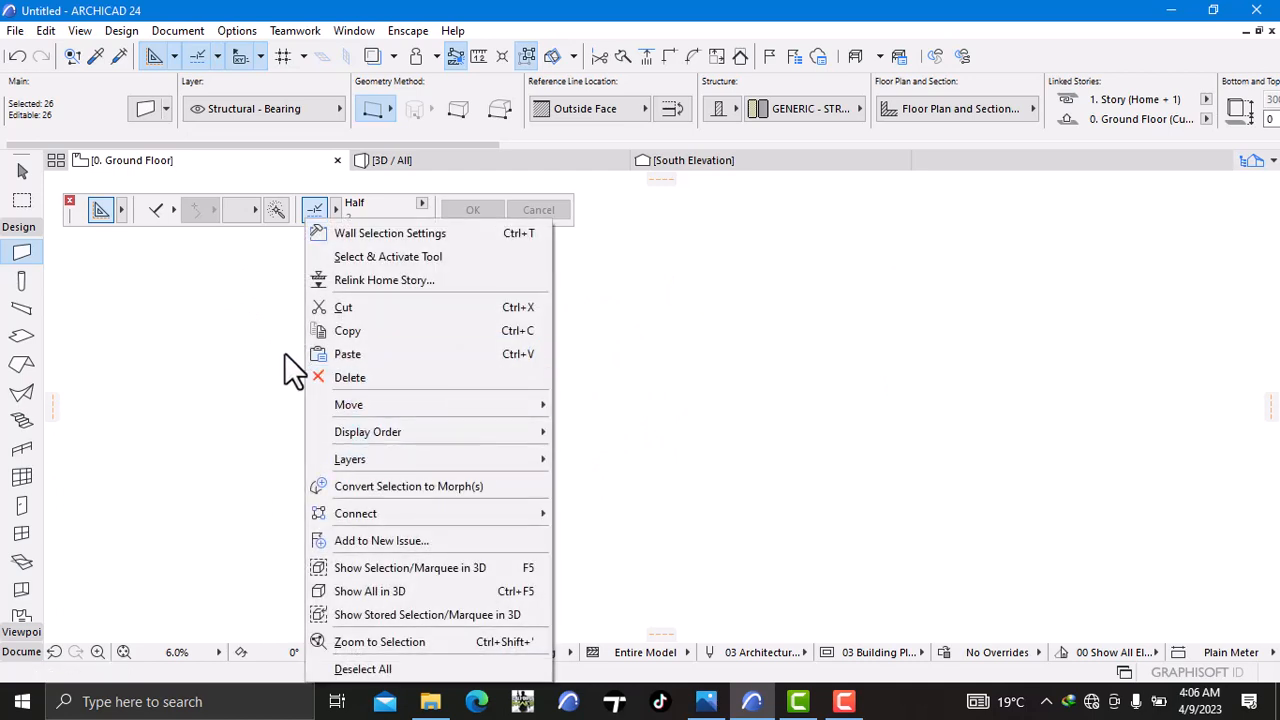
click(340, 331)
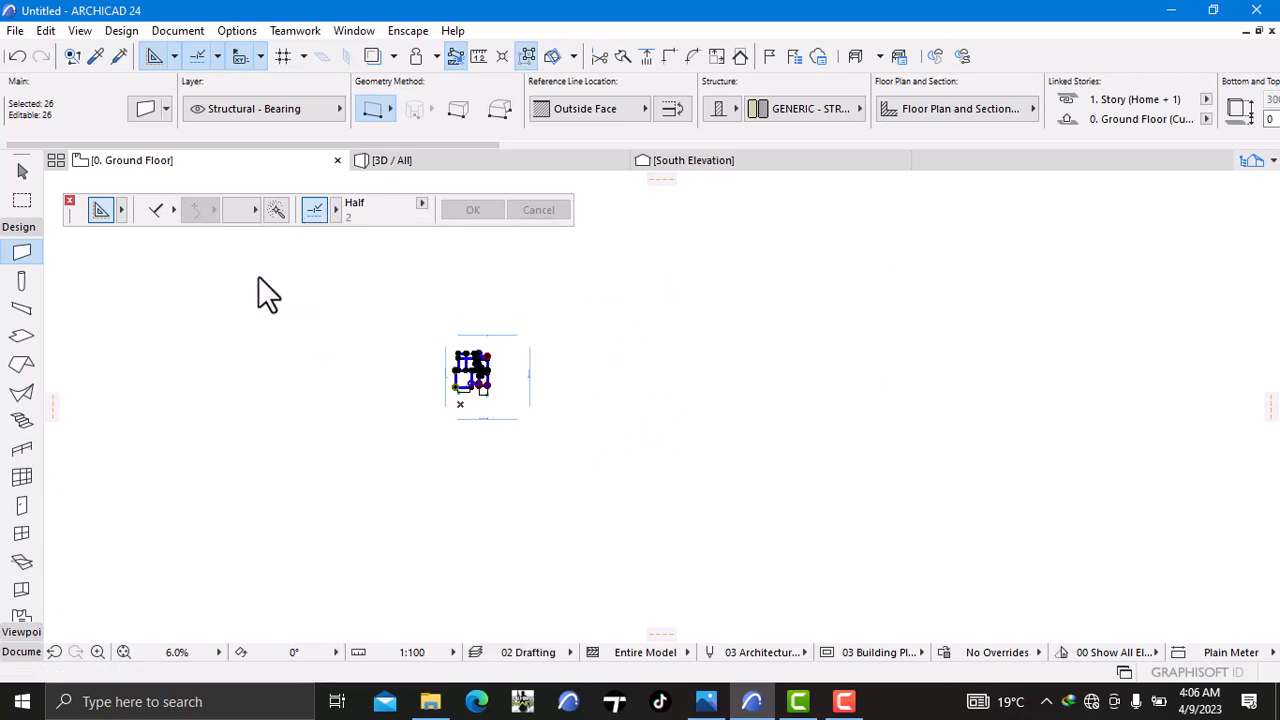
right_click(156, 165)
click(215, 328)
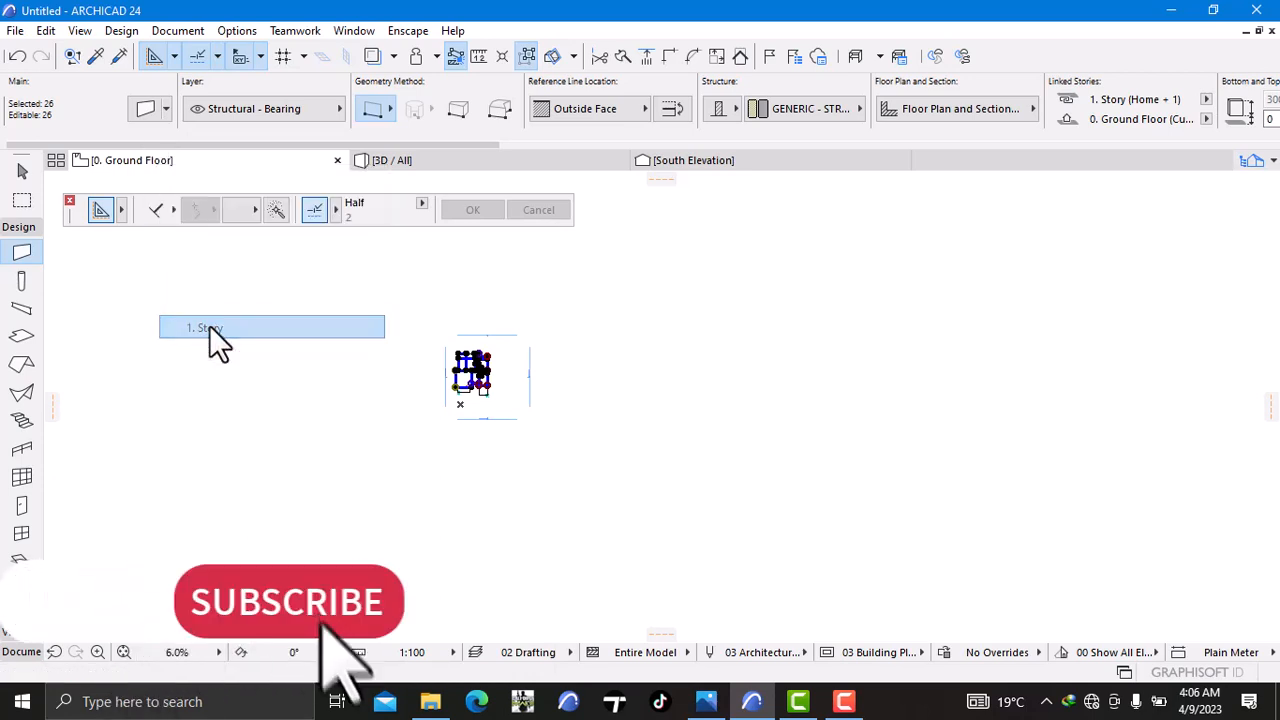
Step: Paste the copied walls in place on the 1. Story plan
right_click(757, 394)
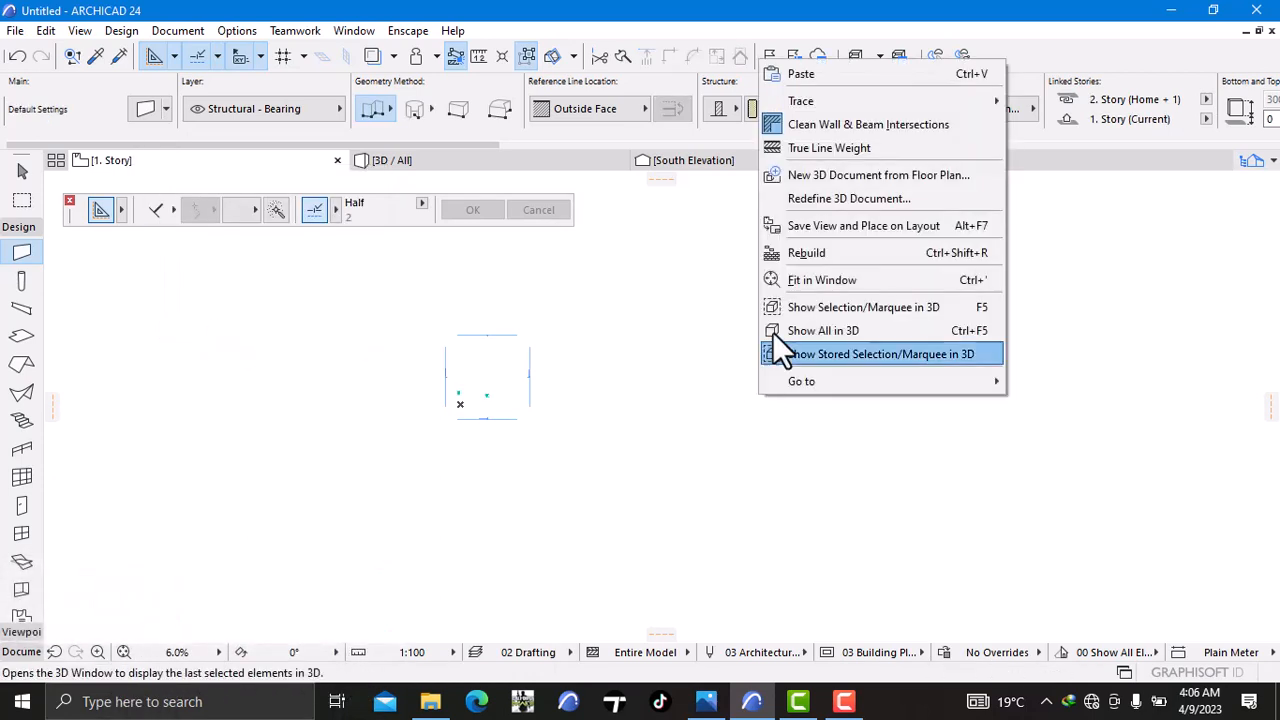
click(803, 74)
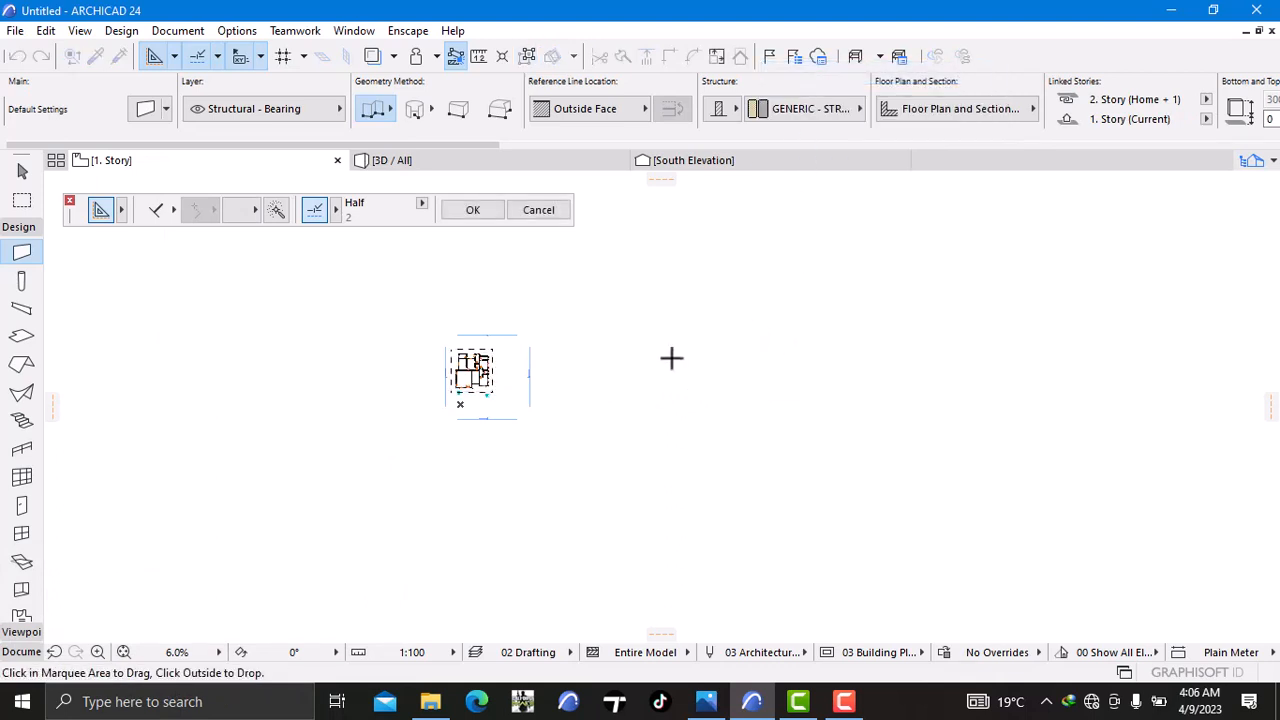
click(626, 397)
scroll(452, 402, up, 3)
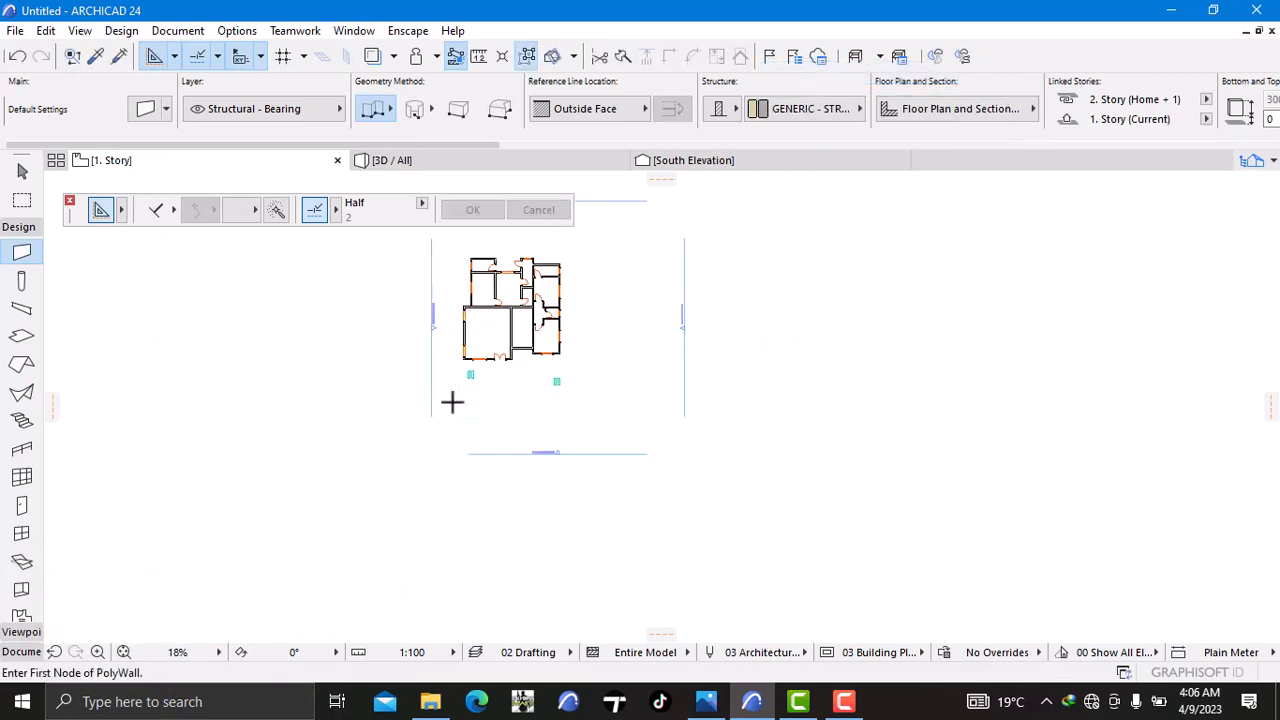
middle_drag(452, 402, 457, 600)
Step: Open the 3D view and orbit around the house to examine the pasted upper-story walls from all sides
click(451, 159)
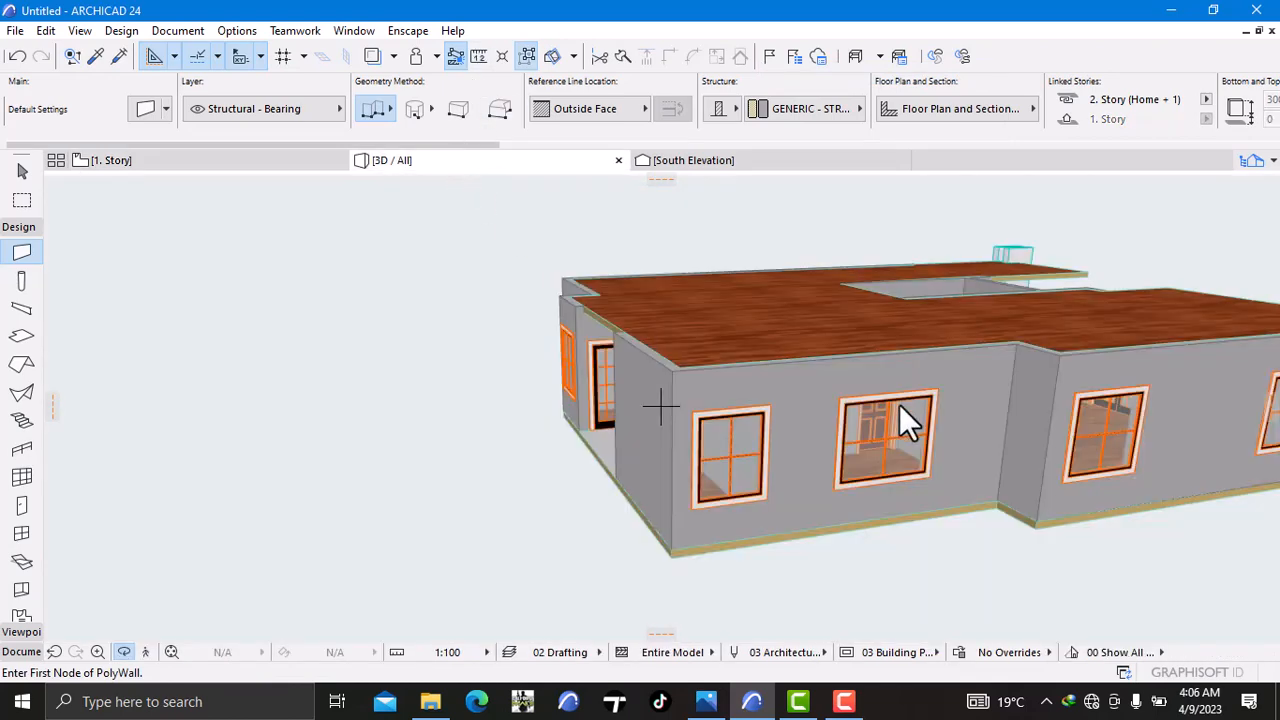
scroll(899, 406, down, 2)
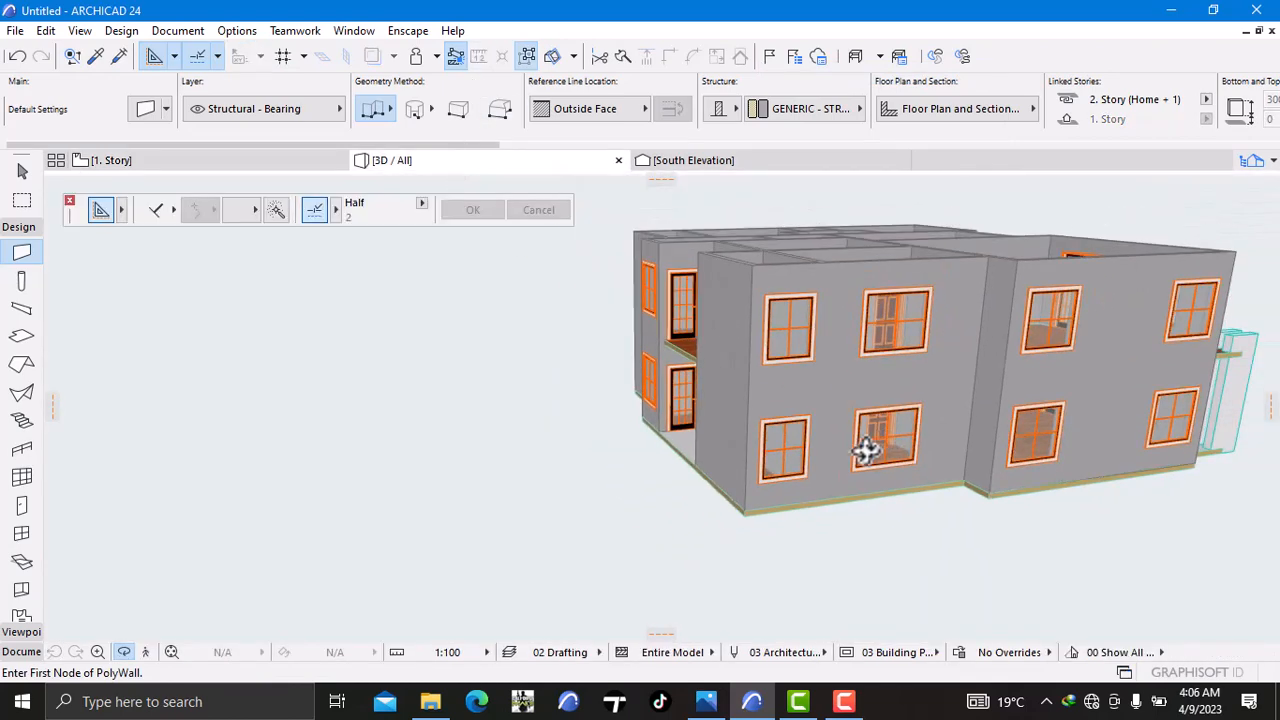
right_click(478, 436)
shift+middle_drag(396, 392, 846, 414)
shift+middle_drag(310, 406, 1006, 334)
scroll(914, 417, down, 2)
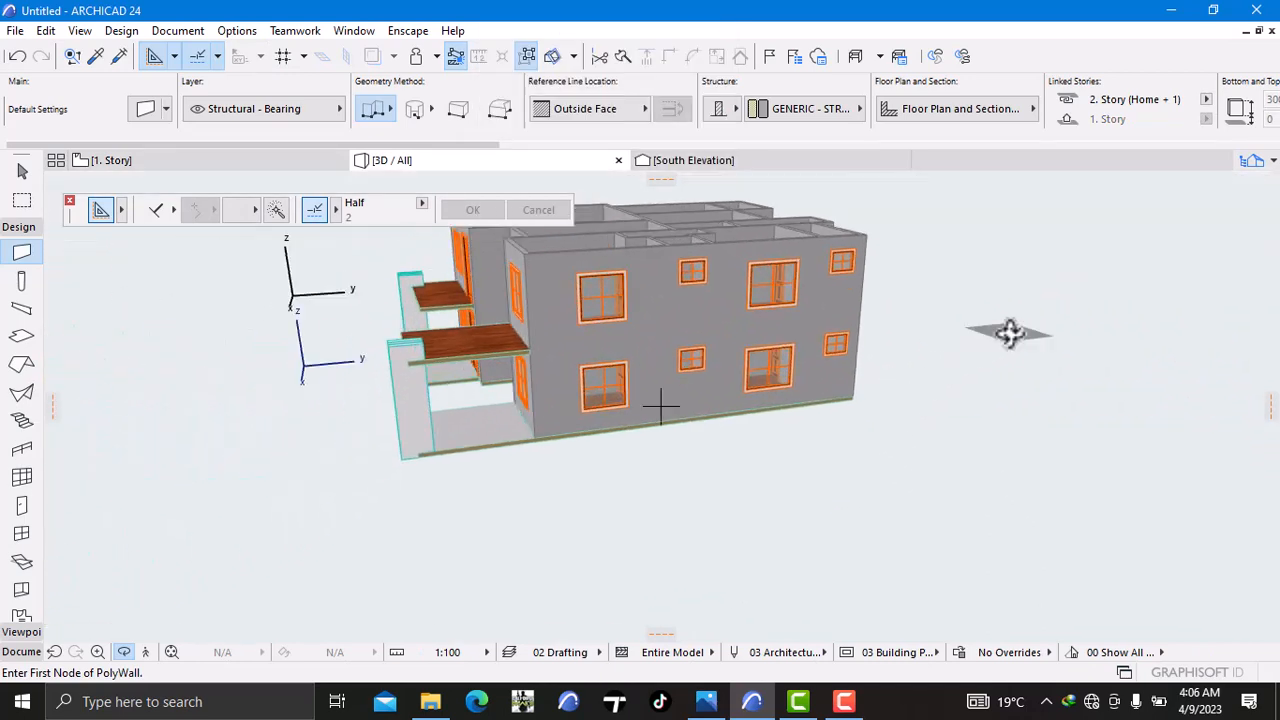
shift+middle_drag(414, 466, 395, 391)
key(super)
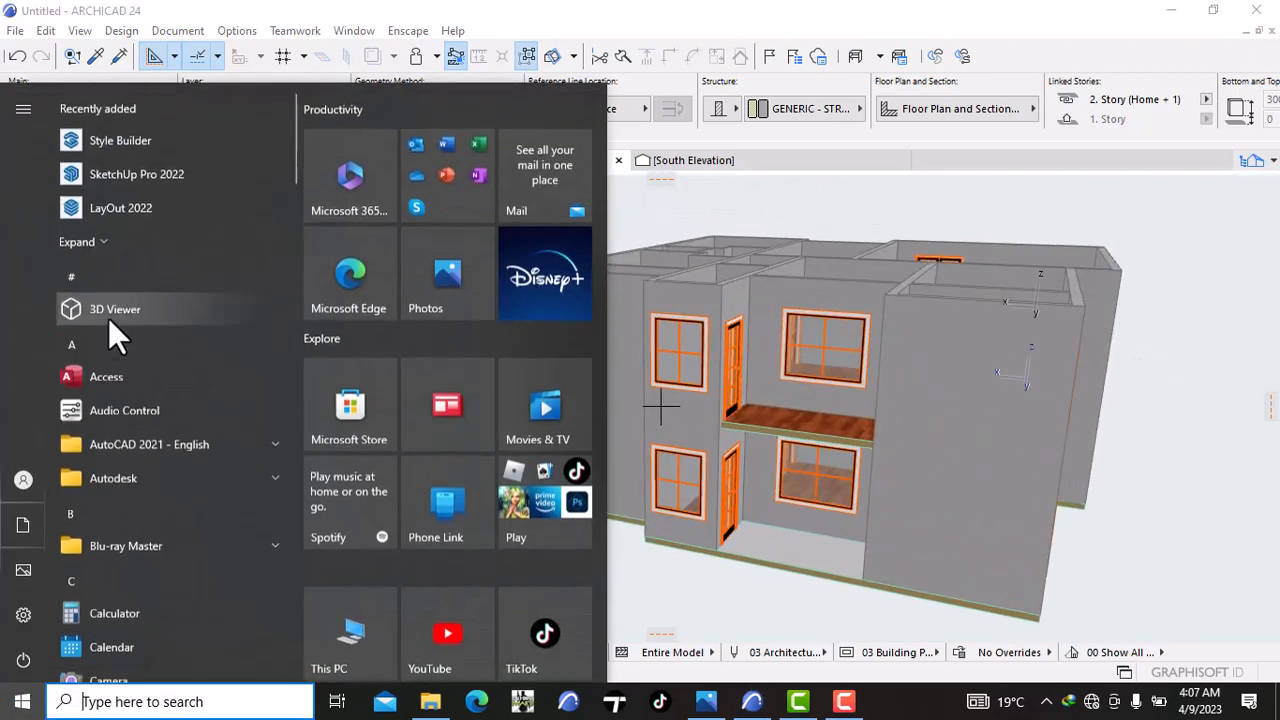
key(super)
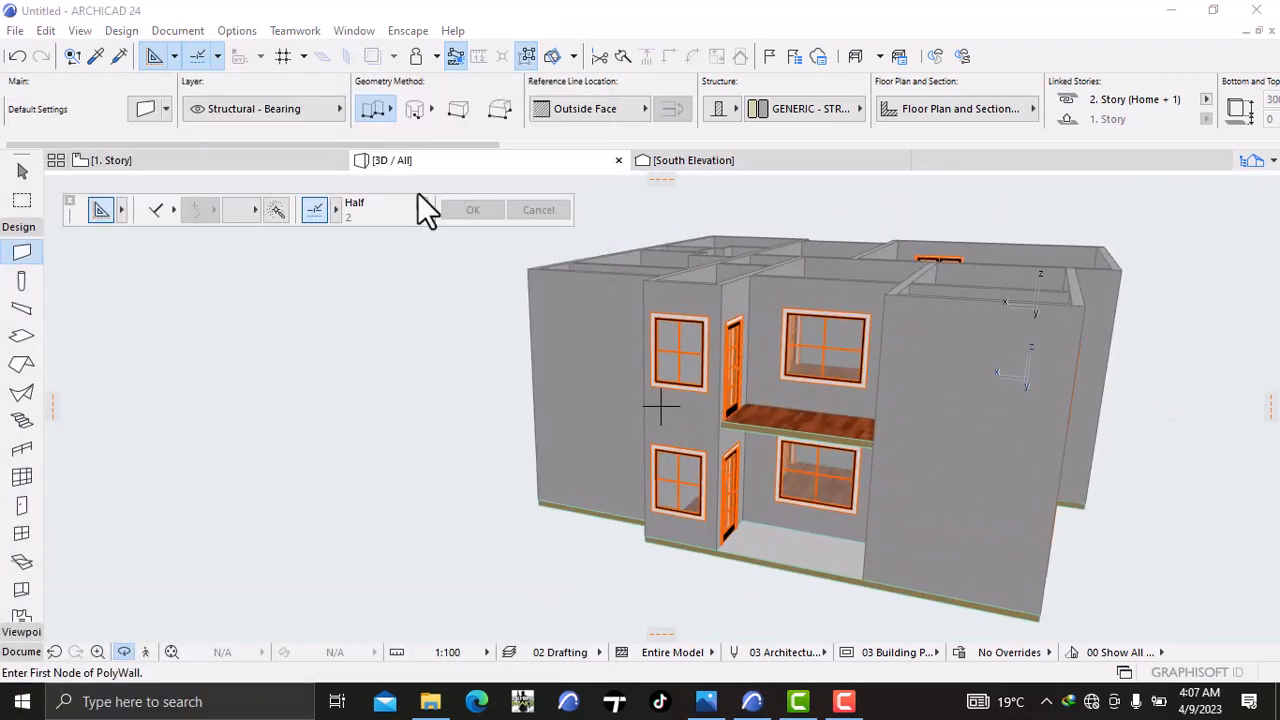
Step: Return to the 1. Story floor plan and examine the pasted room layout, doors and walls
click(110, 160)
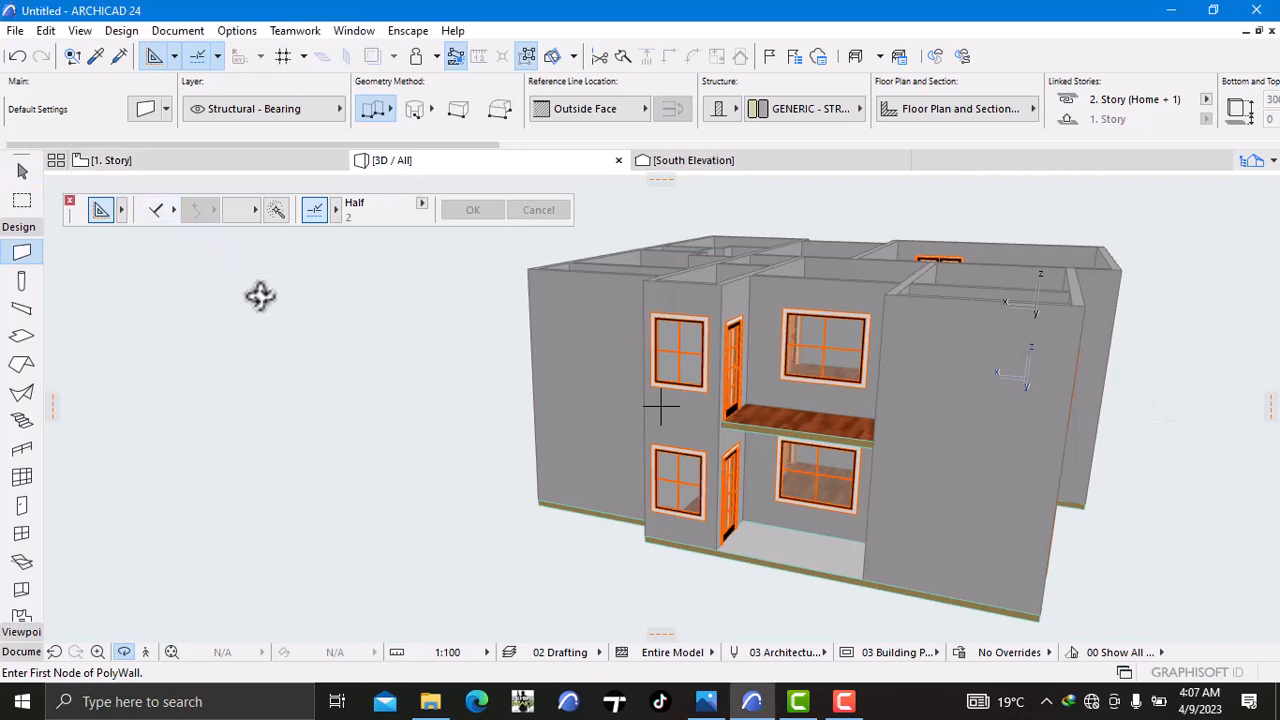
click(180, 160)
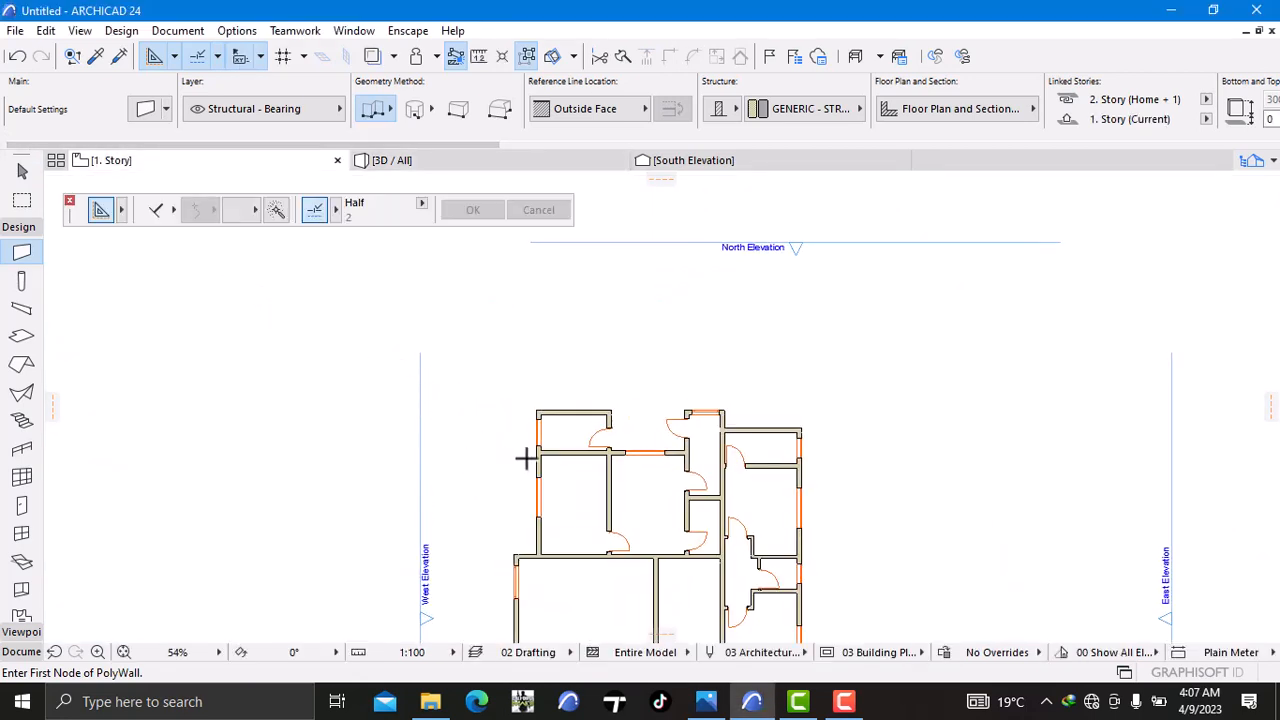
middle_drag(579, 476, 434, 277)
middle_drag(580, 497, 666, 476)
scroll(450, 460, up, 5)
scroll(666, 476, down, 6)
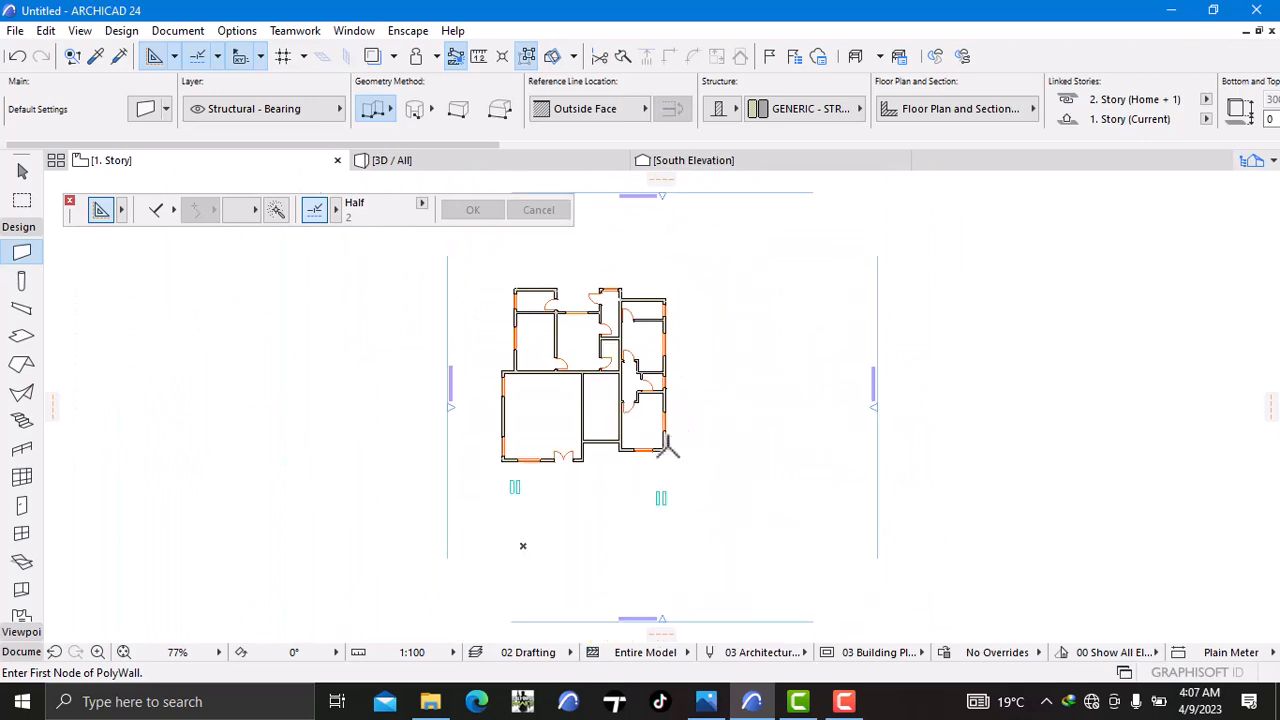
scroll(603, 432, up, 5)
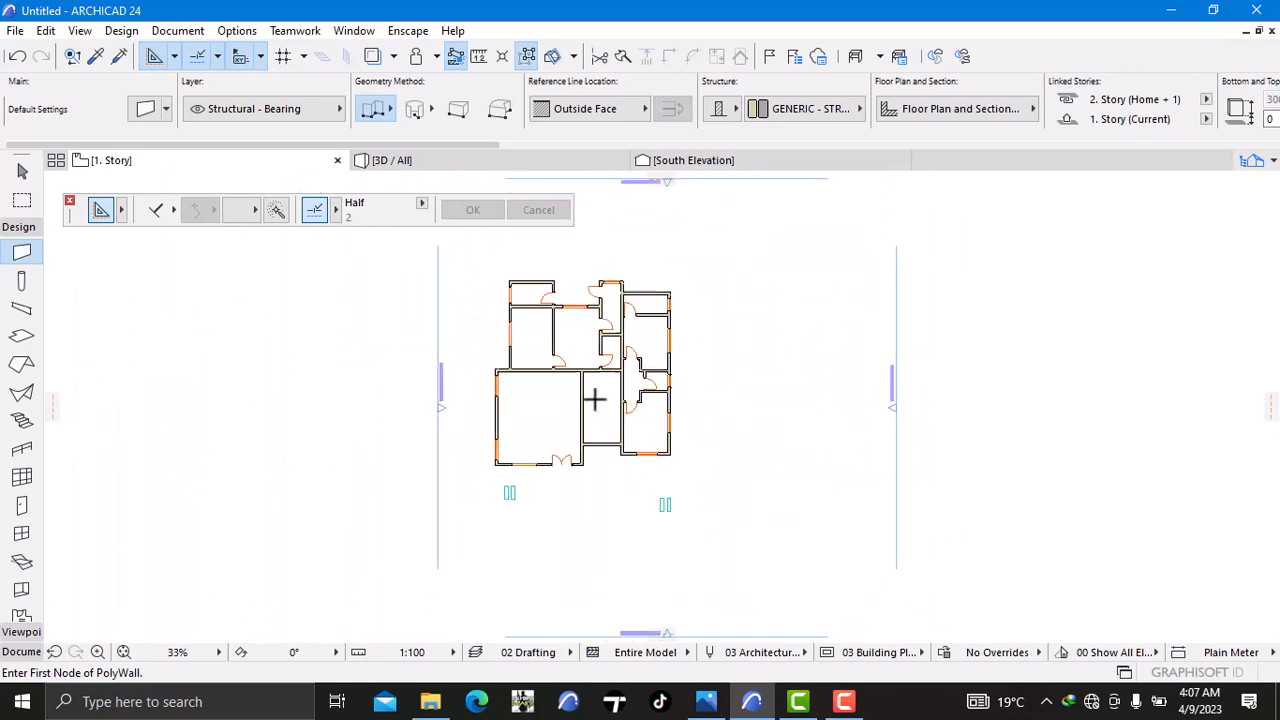
middle_drag(594, 397, 608, 514)
scroll(594, 453, up, 3)
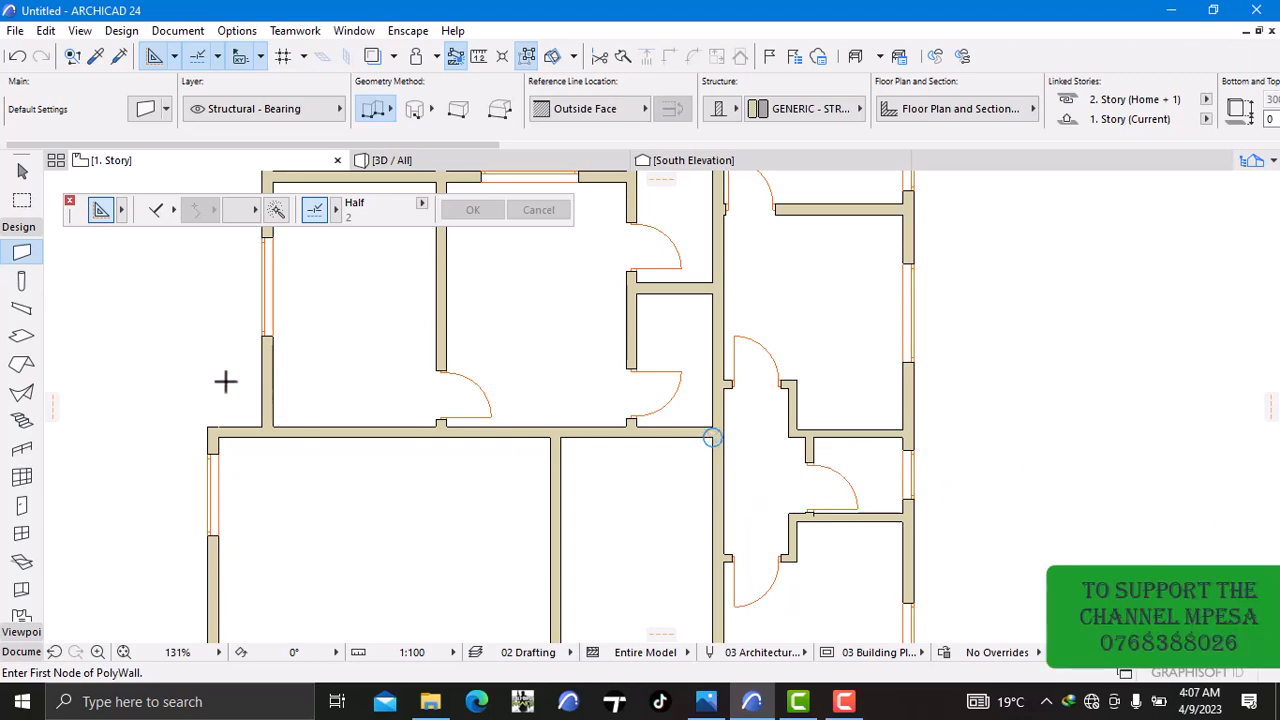
Step: Delete the door at the south end of the wall dividing the two rooms north of the large southwest room
scroll(417, 395, down, 4)
middle_drag(420, 408, 577, 418)
scroll(520, 432, up, 1)
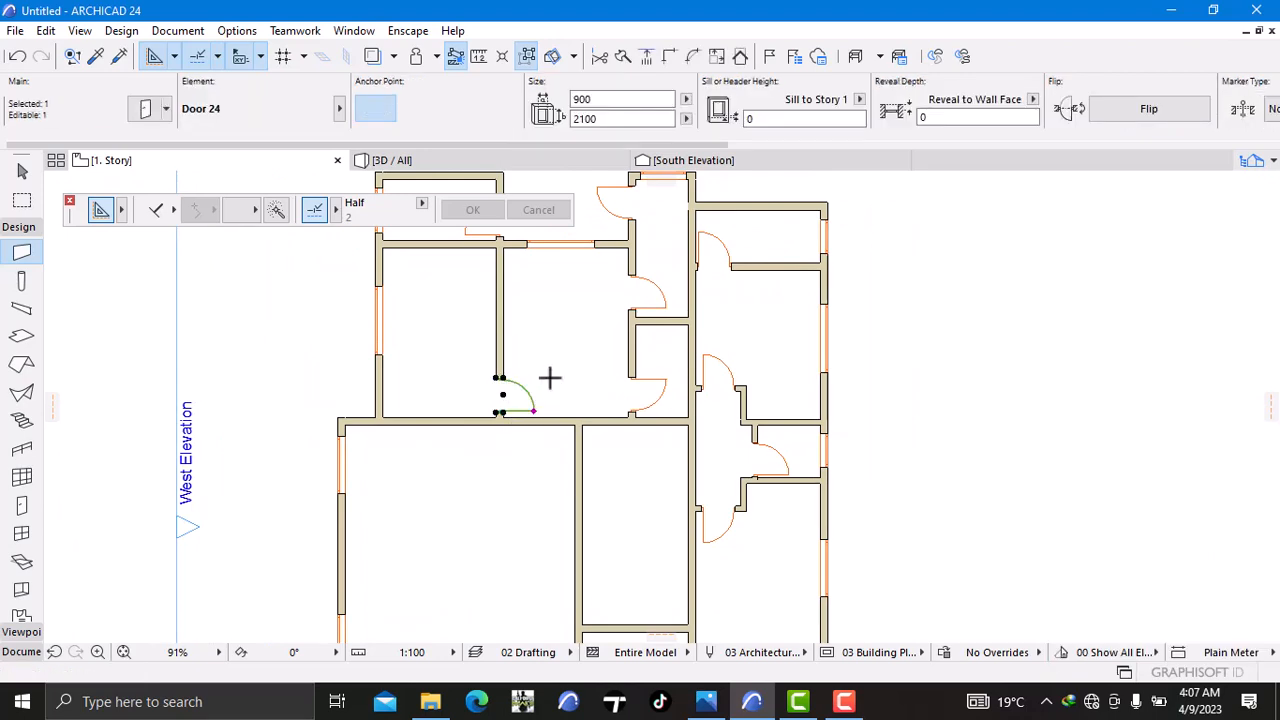
scroll(507, 413, down, 1)
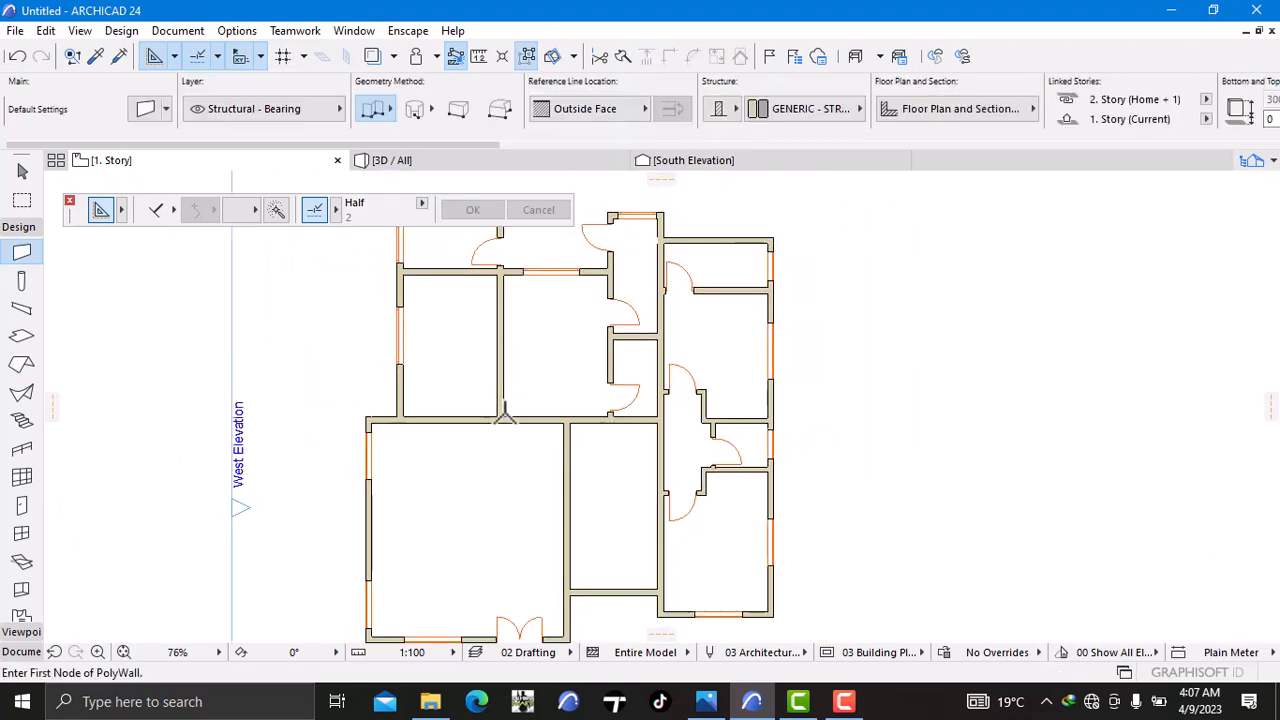
Step: Stretch the north end of the large southwest room's east wall back so the wall is 5800 long, then deselect it
middle_drag(507, 413, 505, 378)
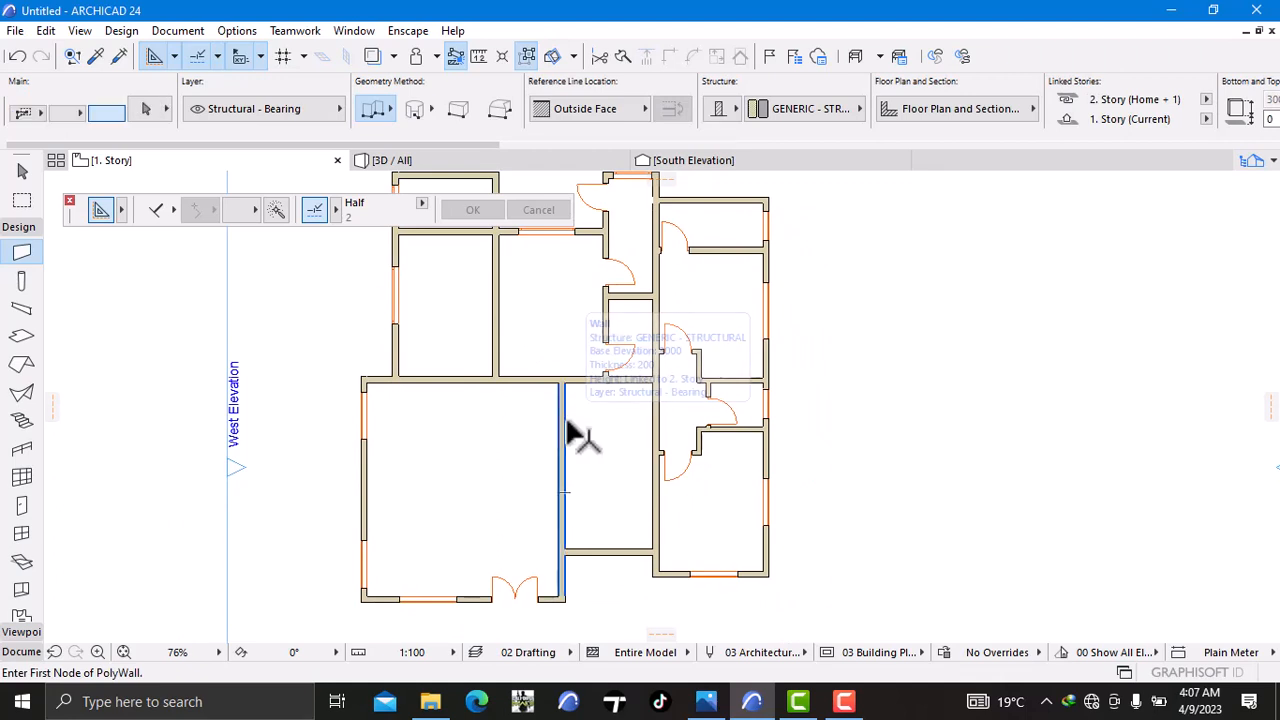
shift+click(564, 425)
scroll(560, 385, up, 4)
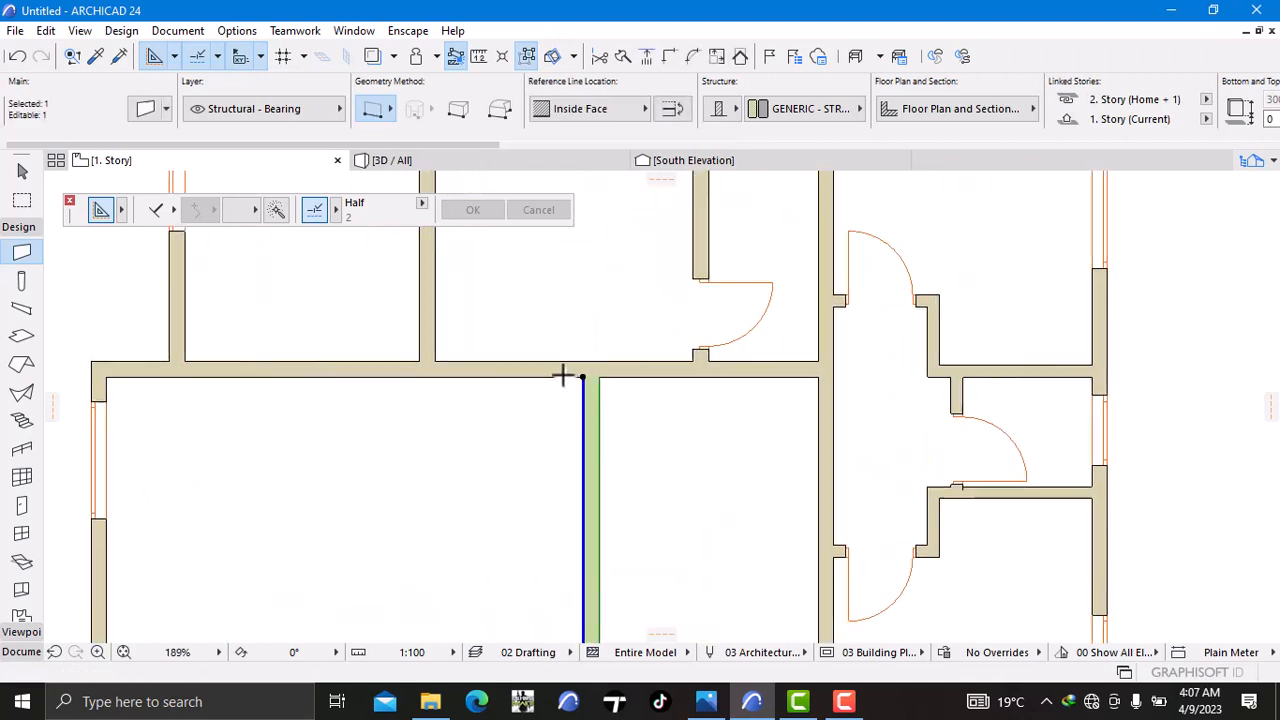
click(583, 377)
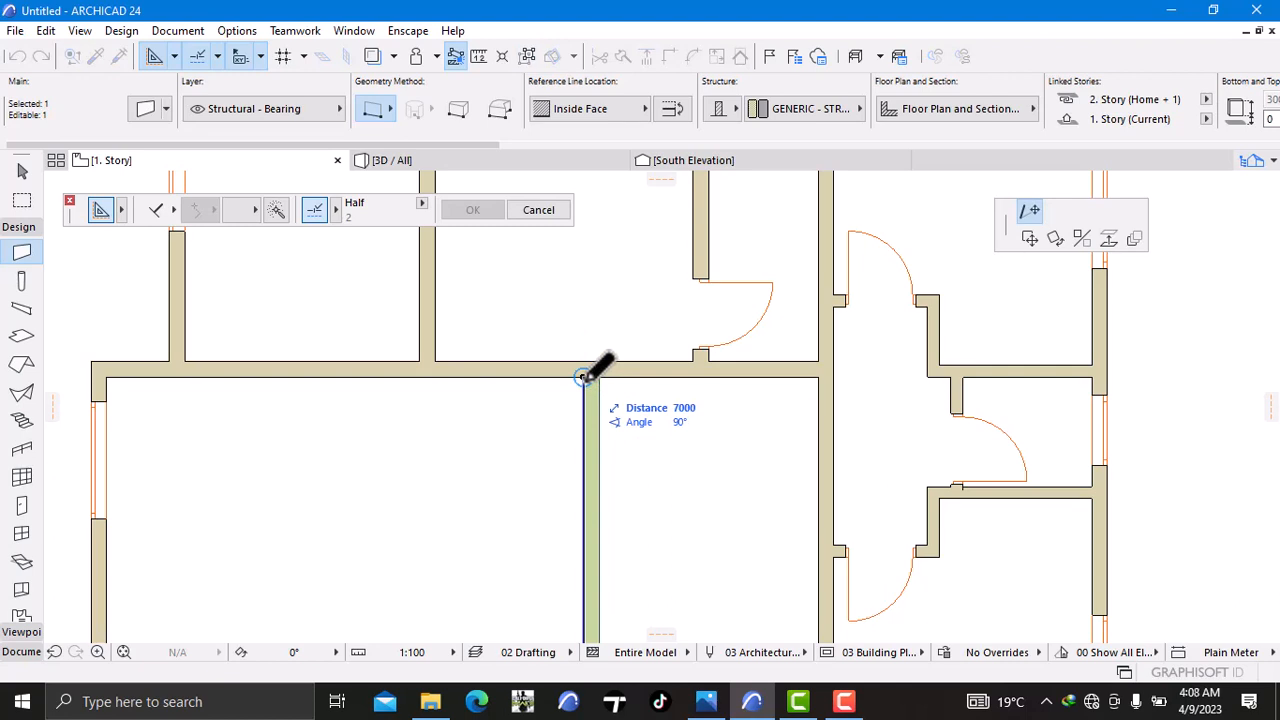
text(58)
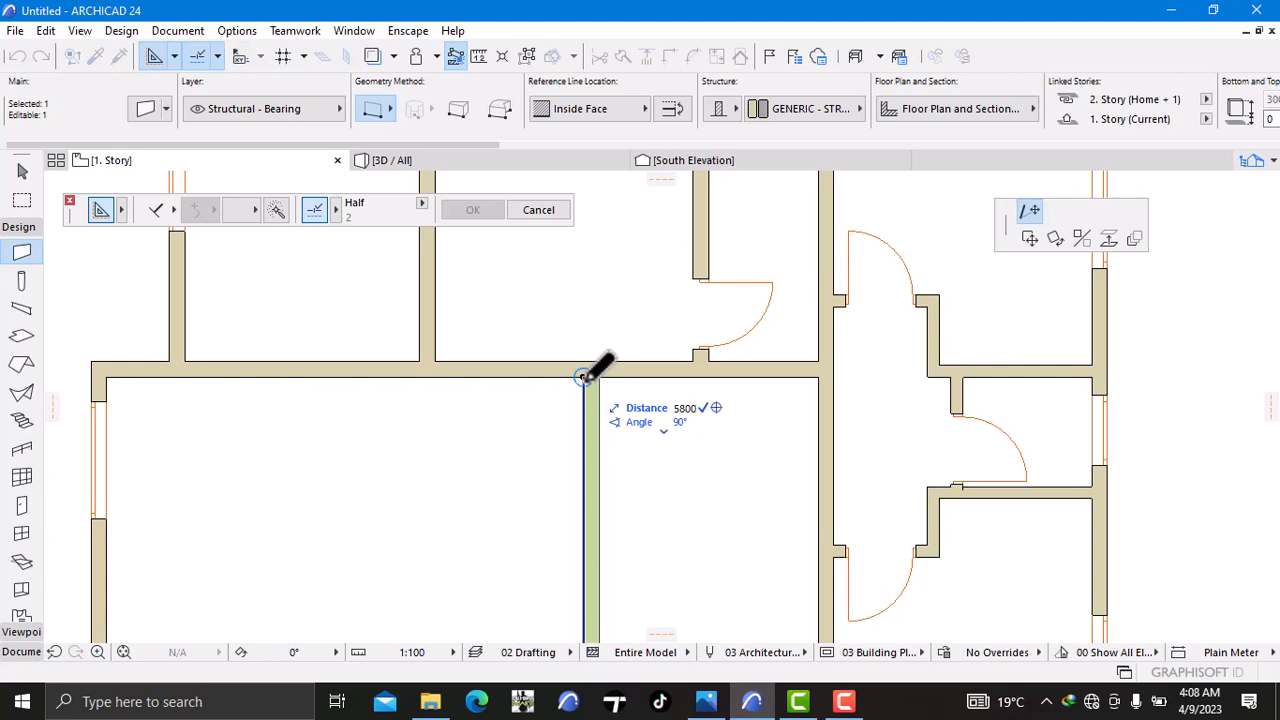
key(Return)
key(Escape)
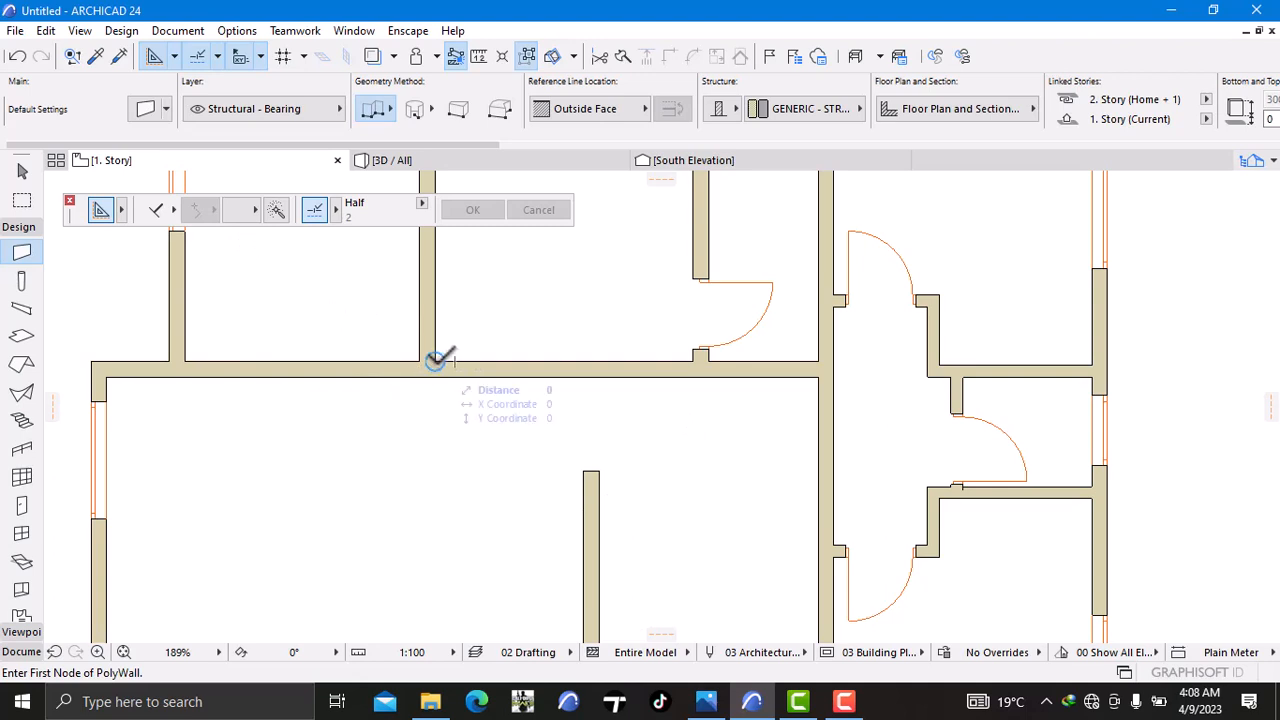
Step: Draw an L-shaped wall from the shortened wall's north end, 1200 west and then north to the horizontal wall's south face
click(583, 471)
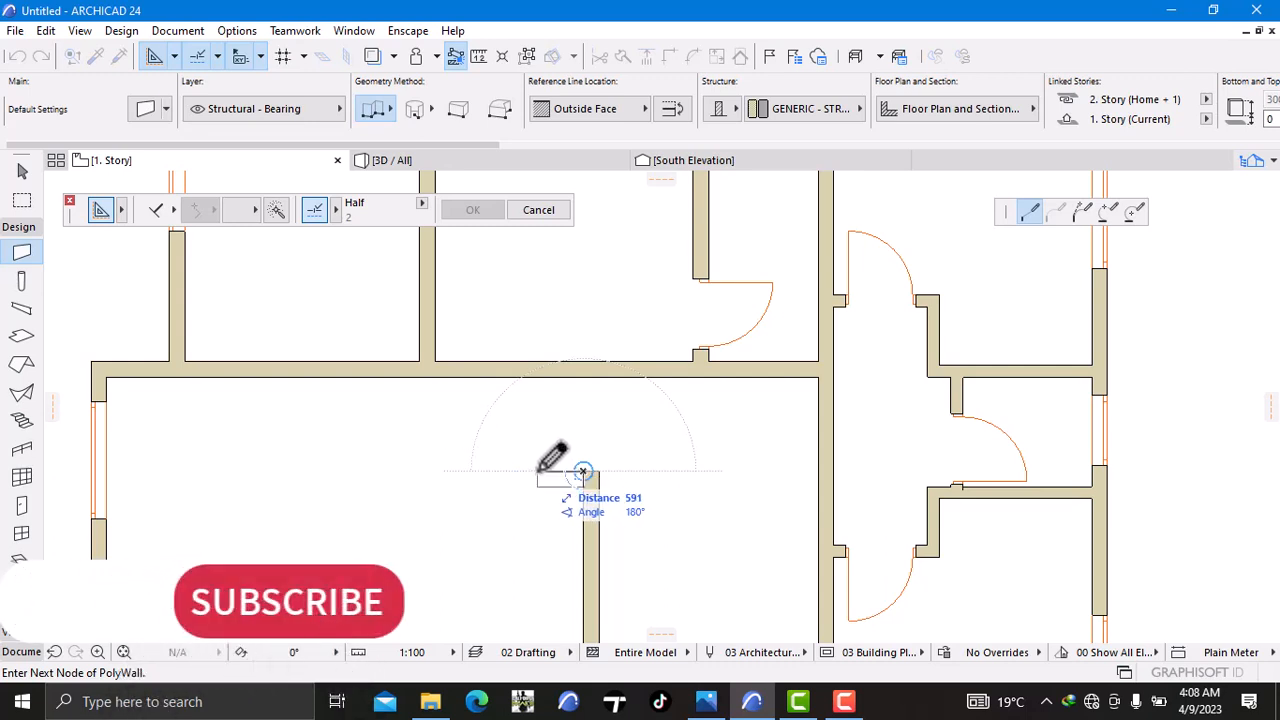
text(1200)
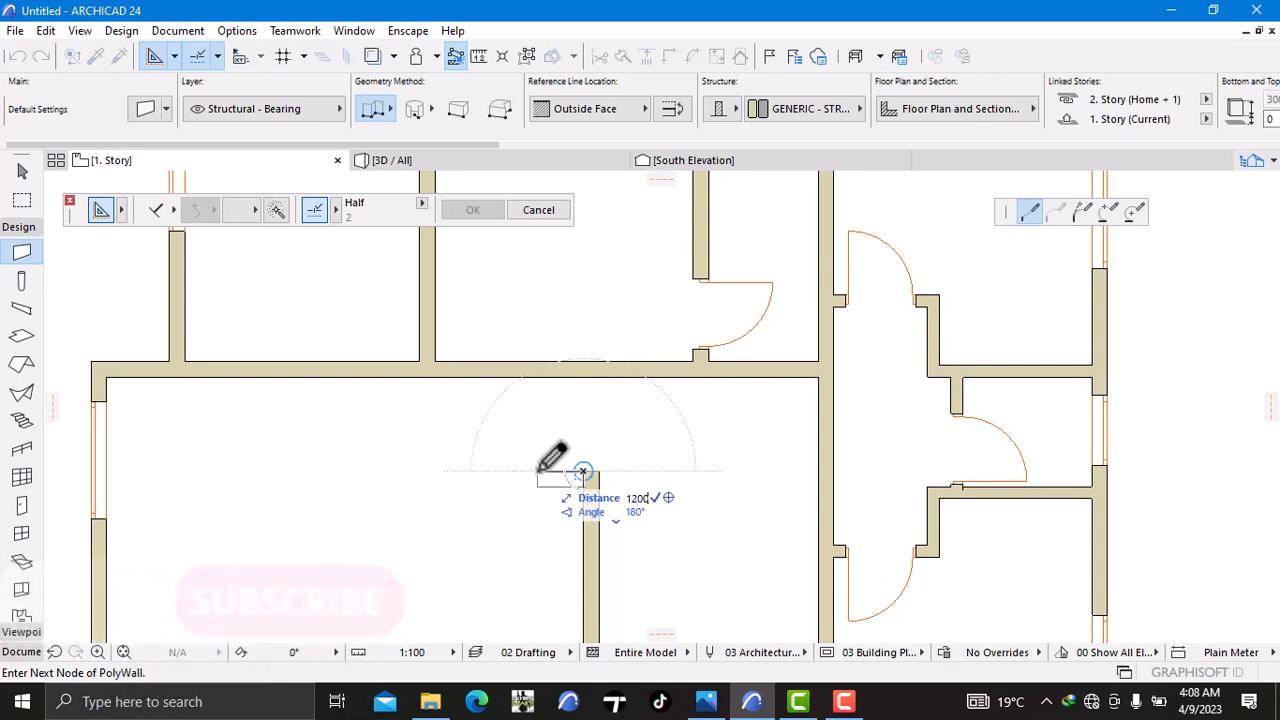
key(Return)
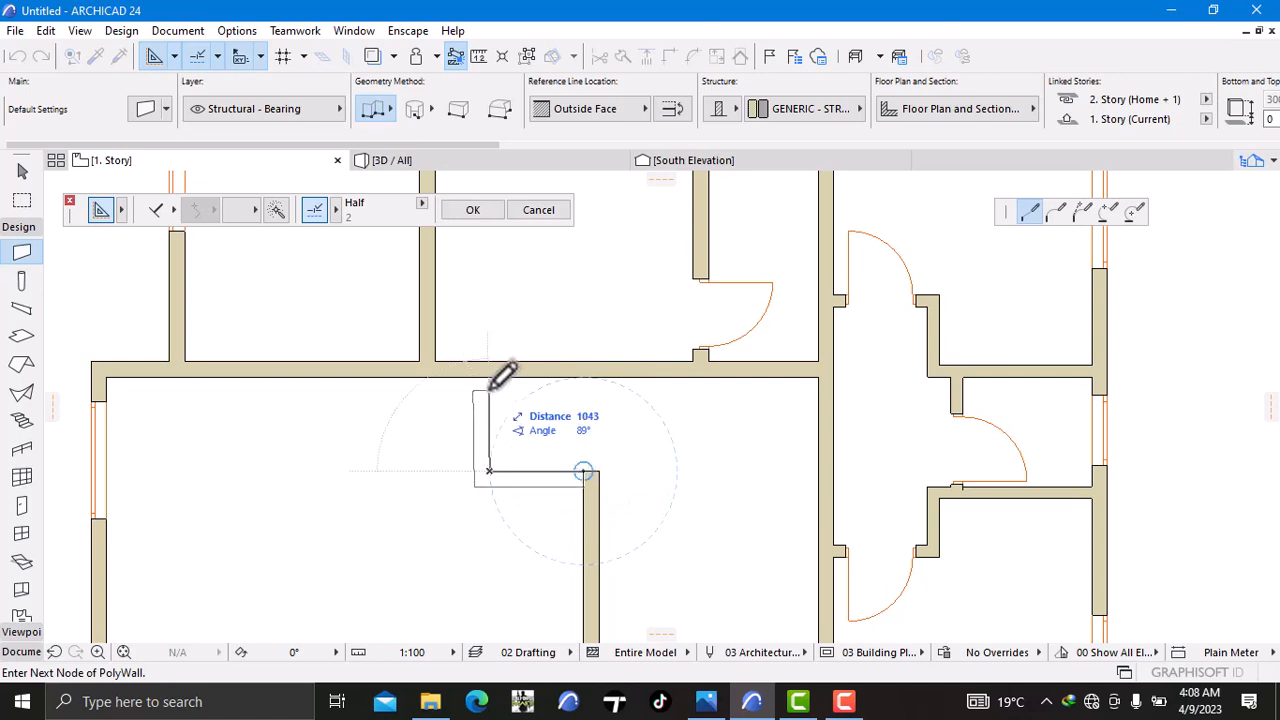
double_click(490, 377)
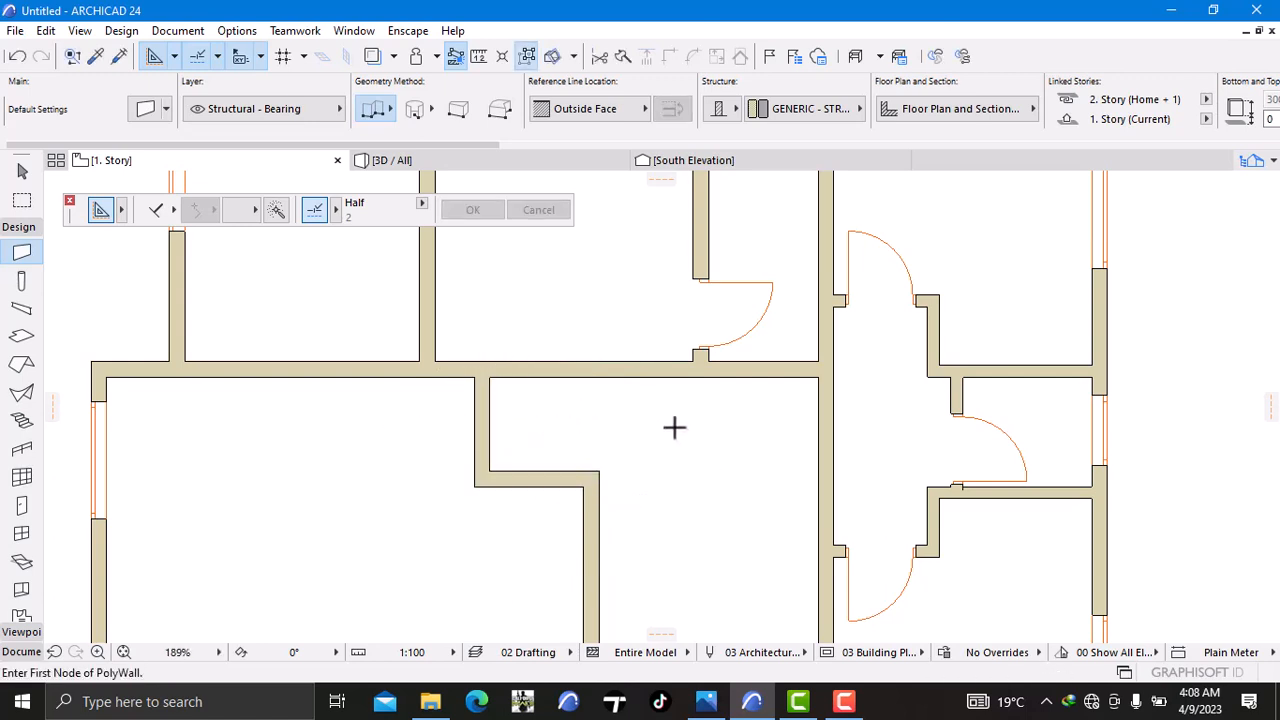
Step: Delete the door into the small closed room just north of the central horizontal wall
middle_drag(673, 427, 549, 446)
scroll(594, 374, up, 3)
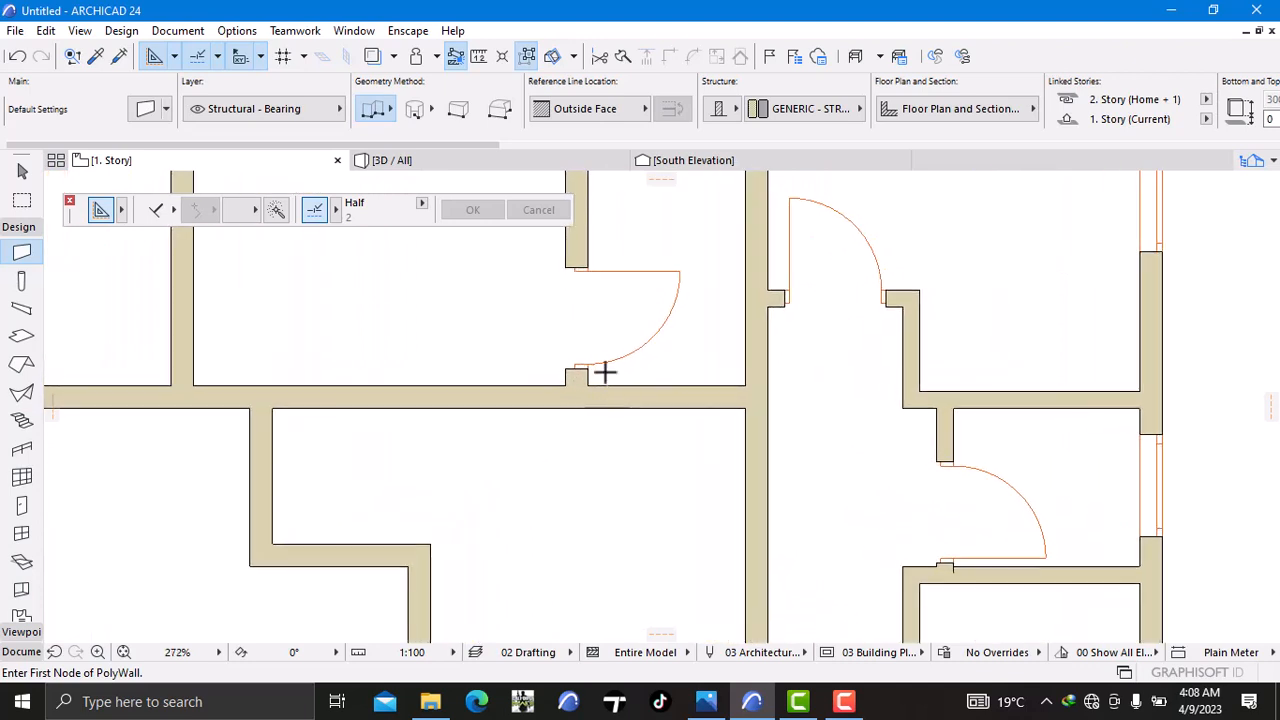
scroll(595, 264, down, 3)
middle_drag(595, 264, 577, 392)
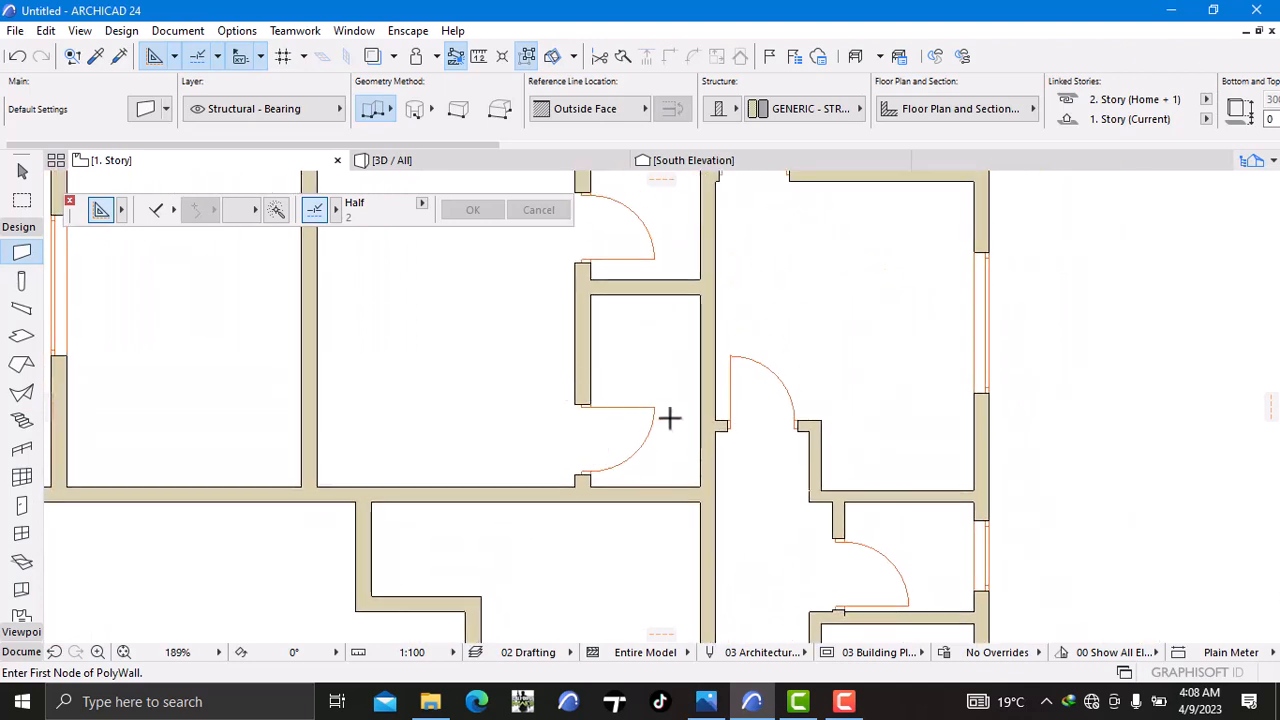
key(Escape)
click(590, 404)
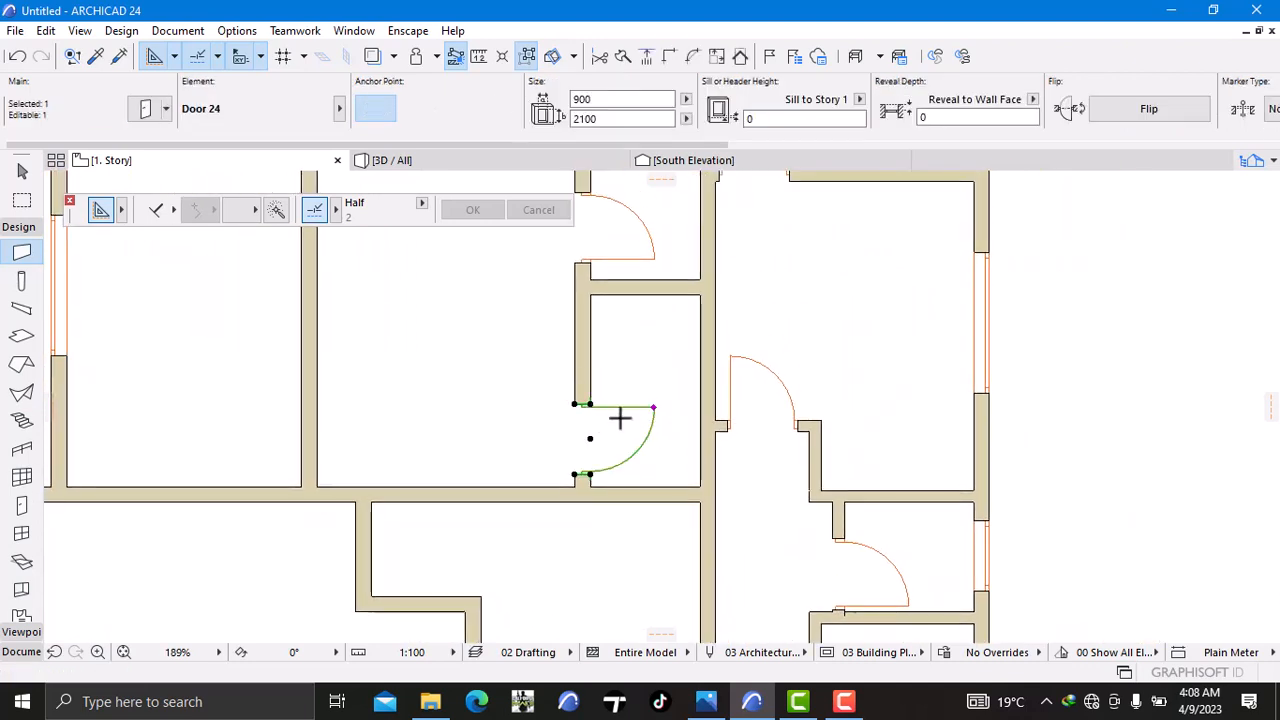
key(Escape)
scroll(626, 429, down, 3)
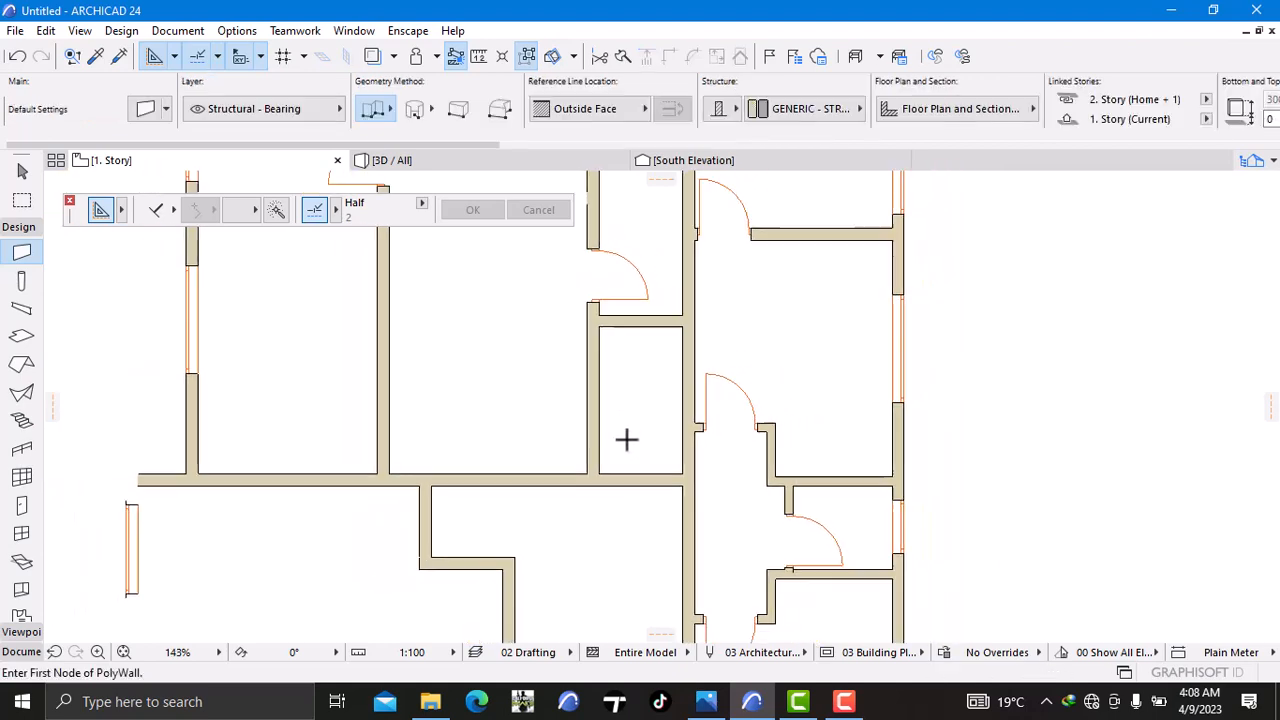
Step: Shorten the central horizontal wall so its east end stops at the east face of the small closed room's west wall
middle_drag(626, 437, 663, 483)
scroll(686, 434, down, 2)
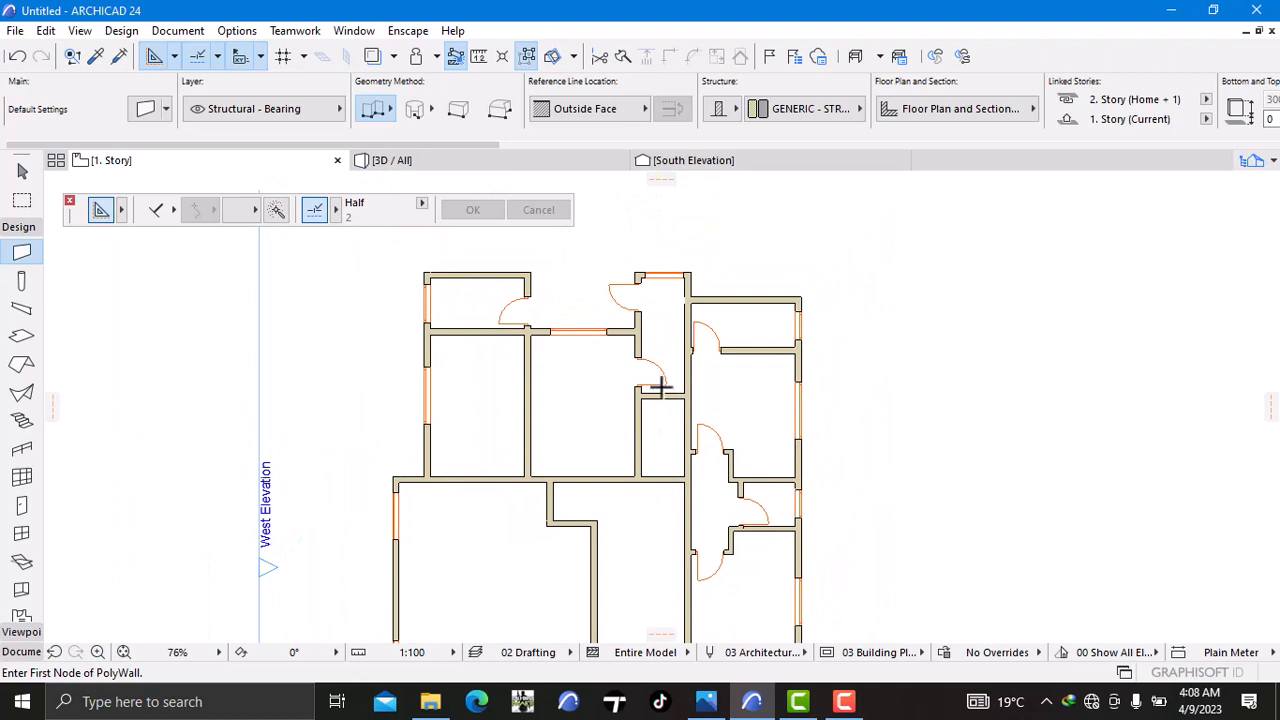
scroll(645, 448, up, 2)
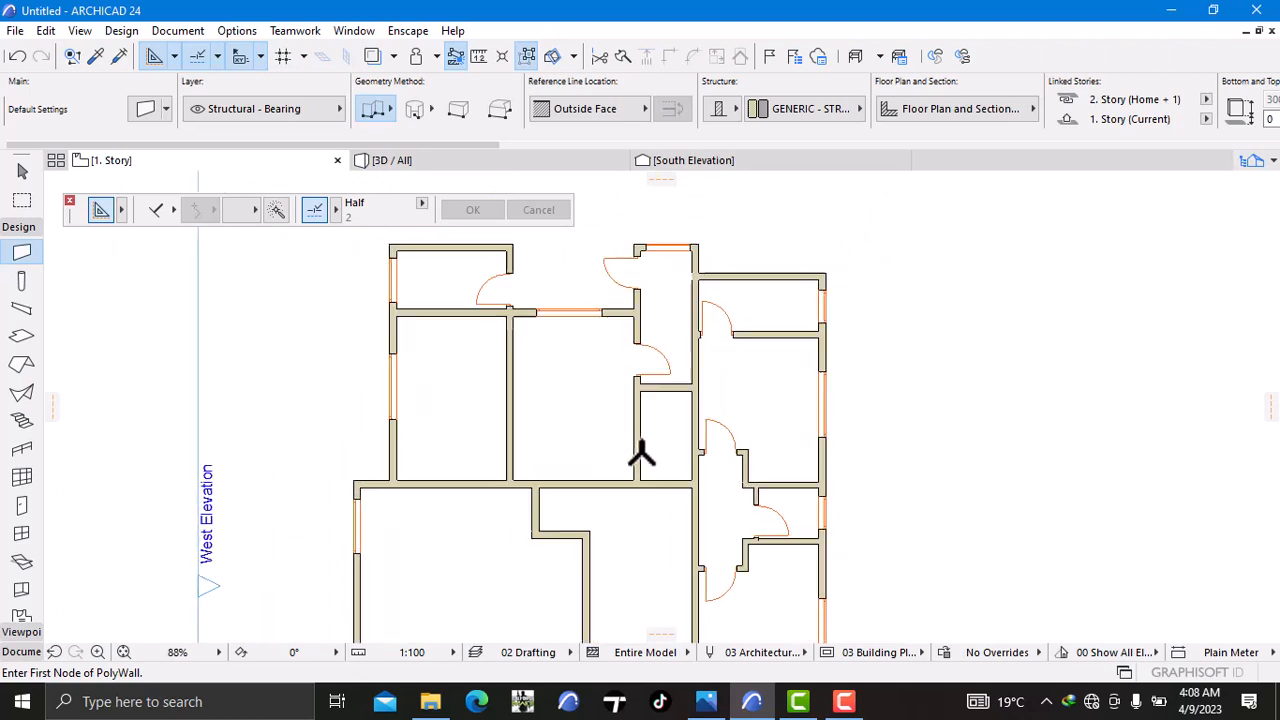
shift+click(676, 492)
scroll(700, 490, up, 5)
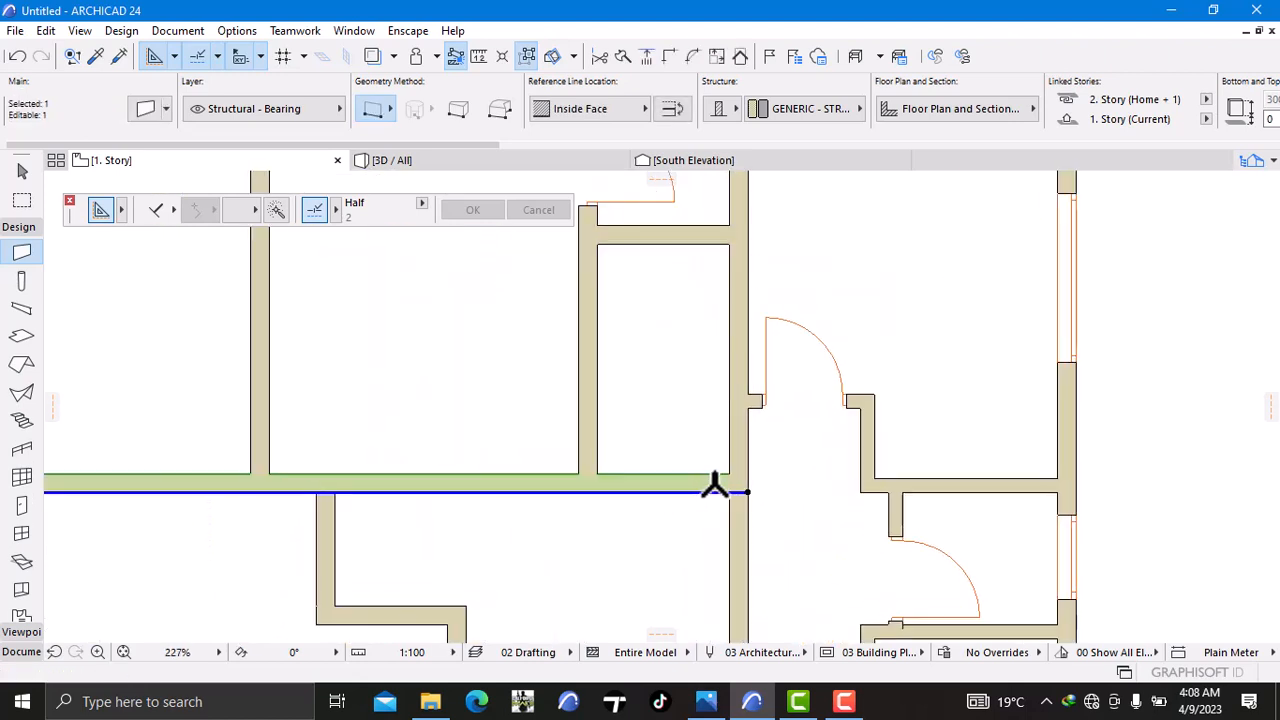
click(746, 490)
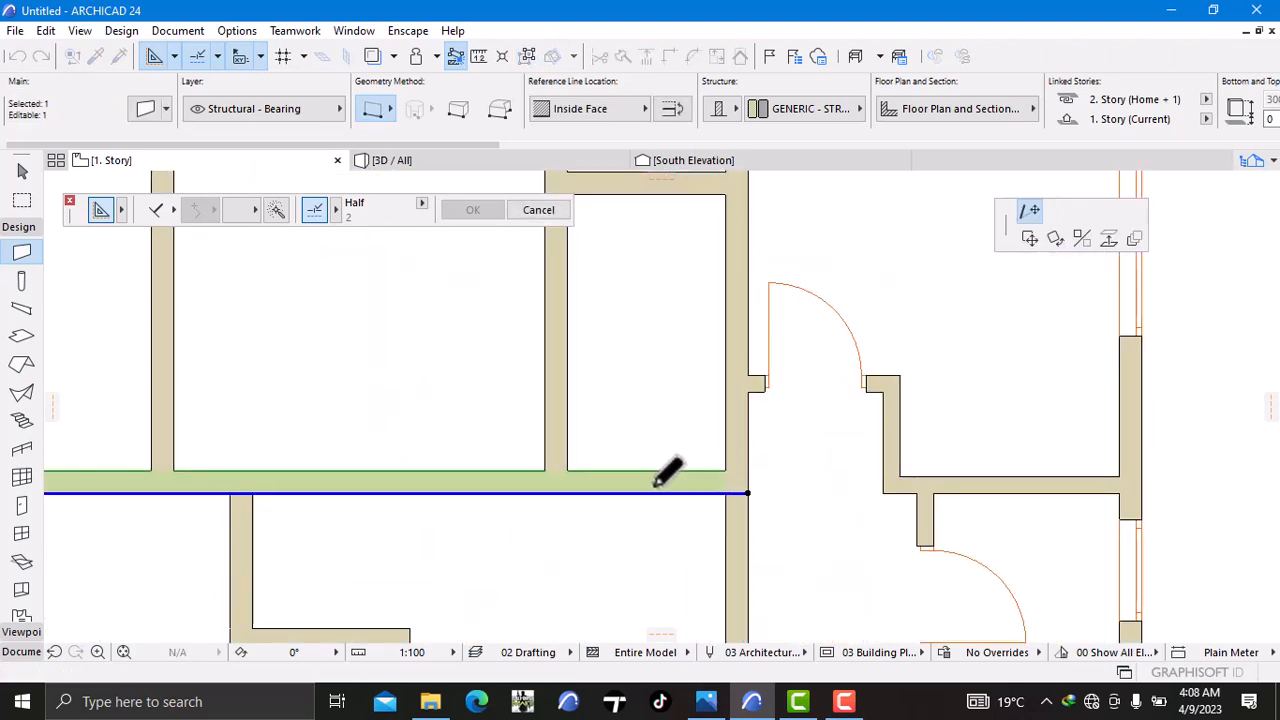
click(568, 492)
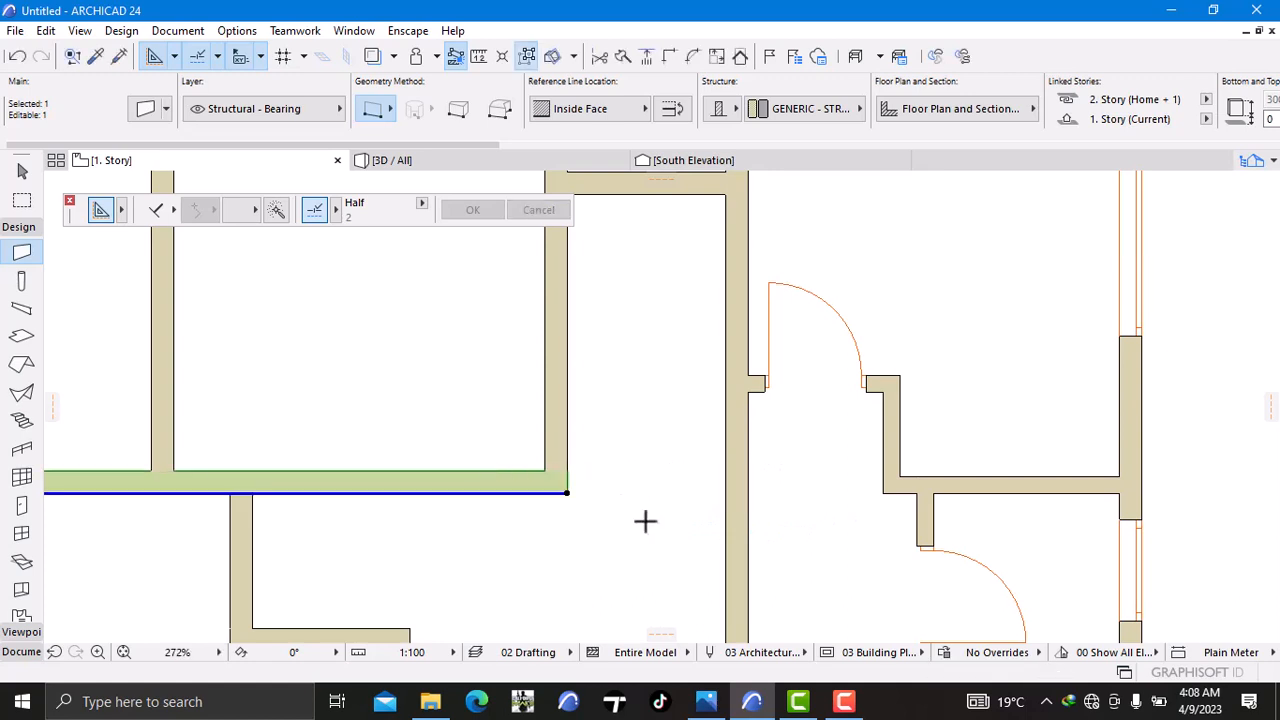
key(Escape)
Step: Delete the 900 wide door just northwest of the small room and the short horizontal wall closing that room's north side
scroll(643, 391, down, 5)
scroll(636, 352, up, 3)
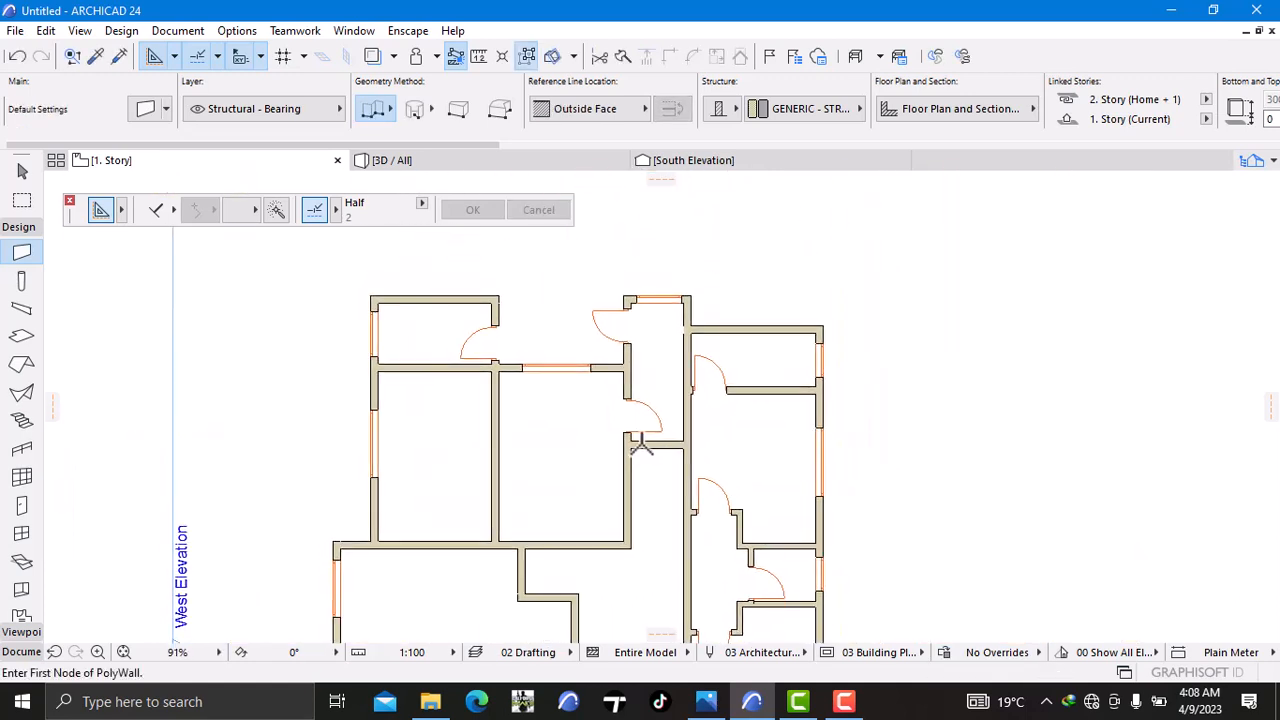
shift+click(630, 433)
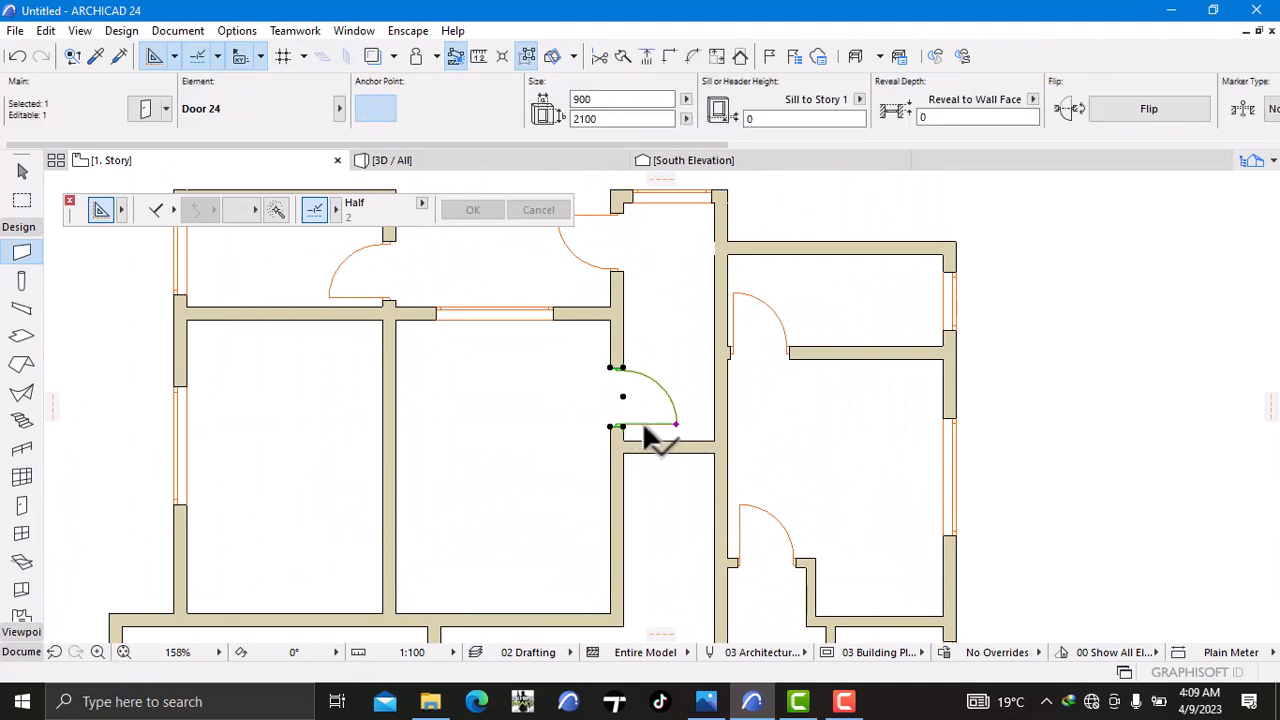
key(Delete)
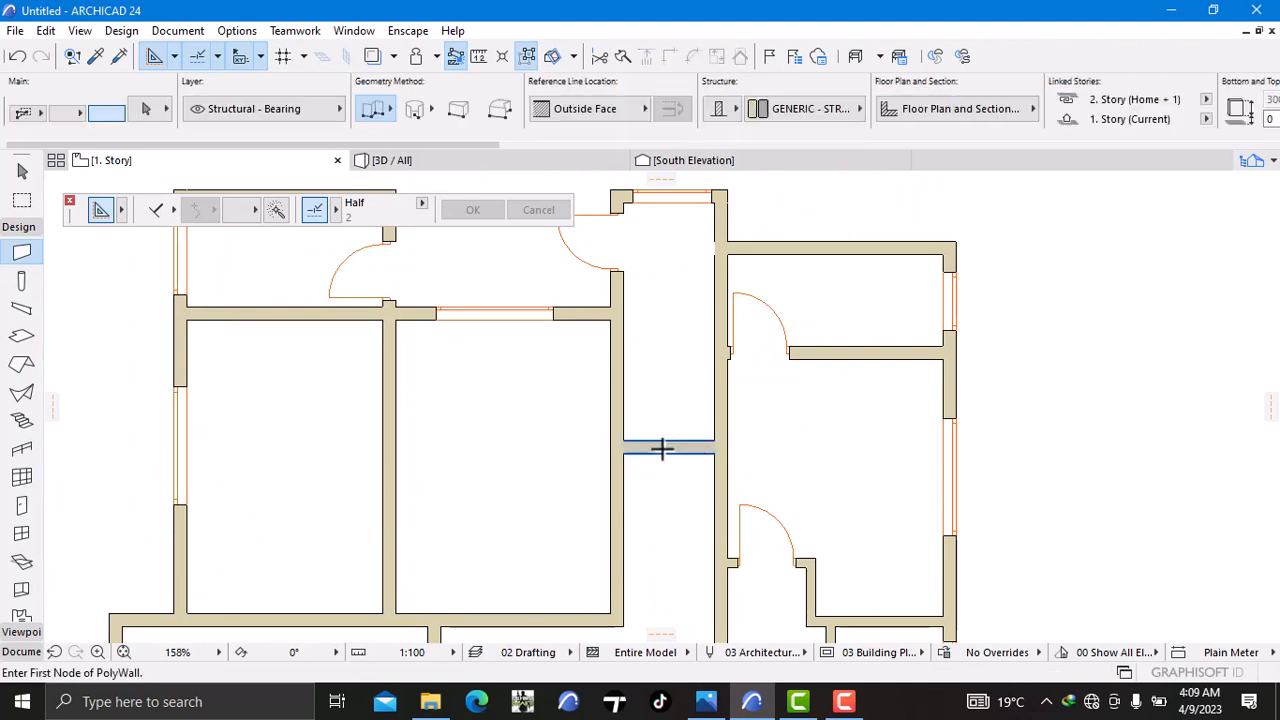
shift+click(663, 449)
key(Delete)
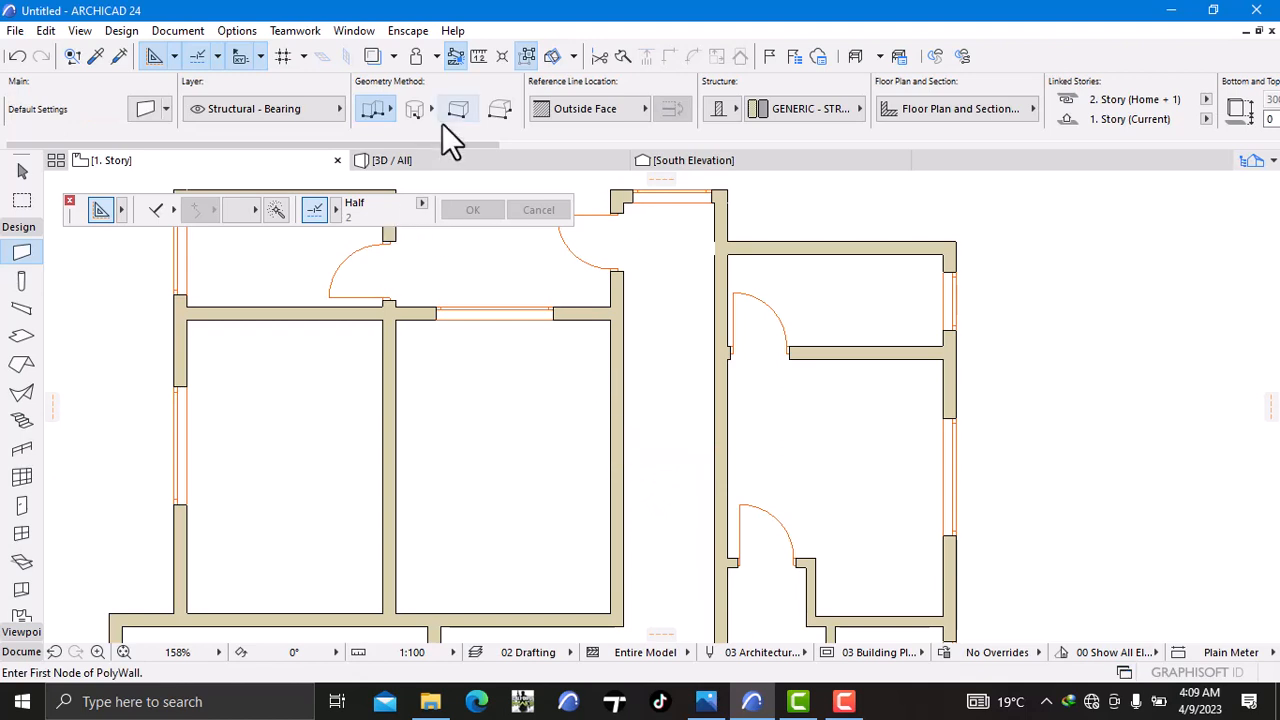
Step: Split the long vertical wall west of the passage at the south face of the horizontal wall with the window
shift+click(629, 478)
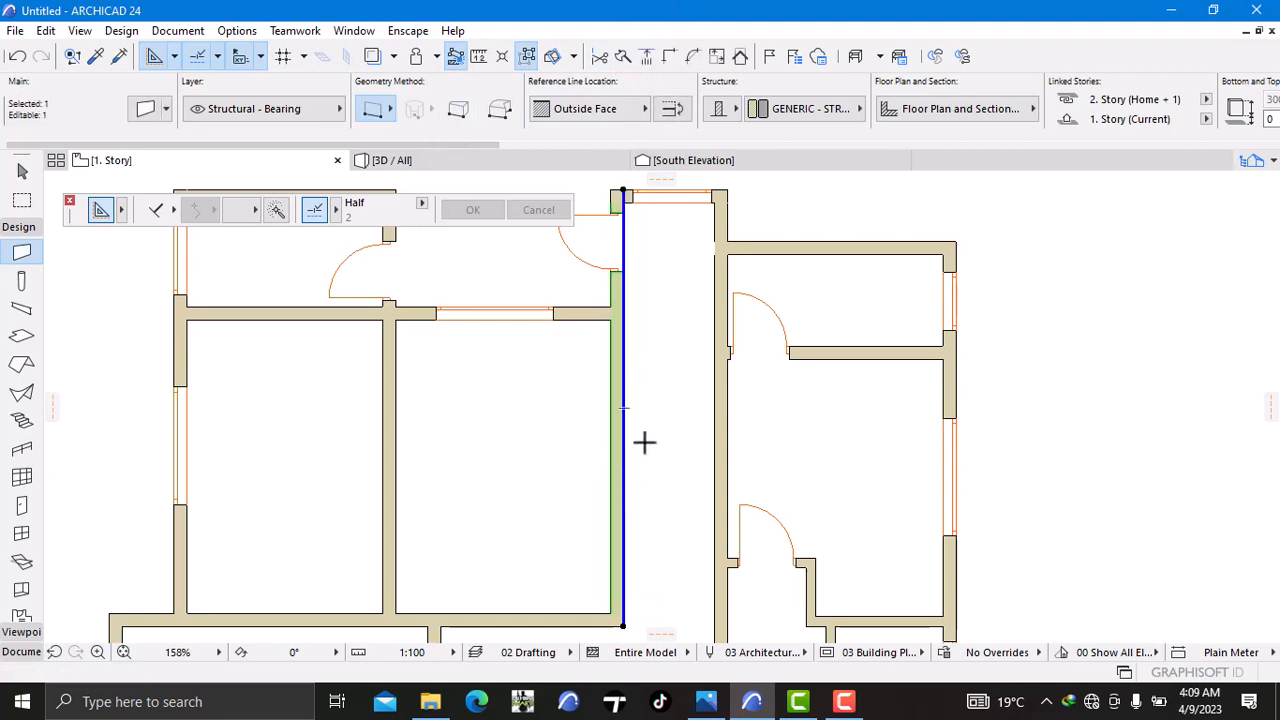
click(621, 60)
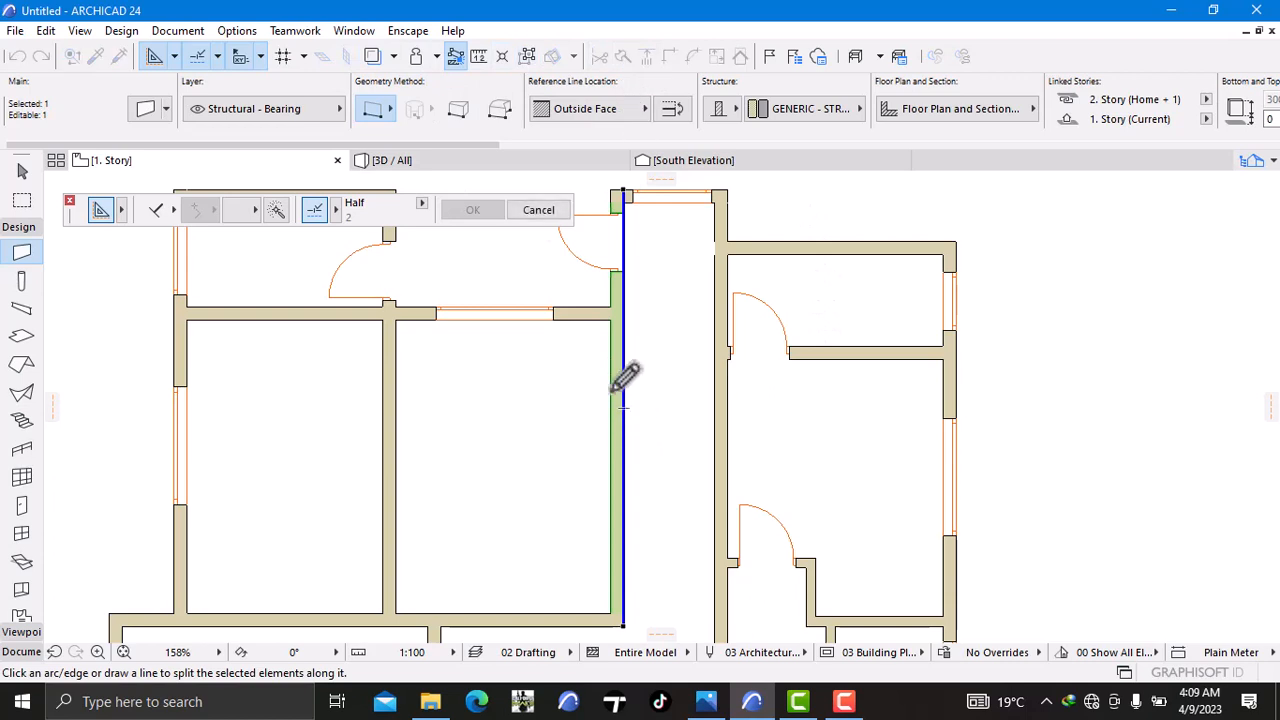
click(614, 318)
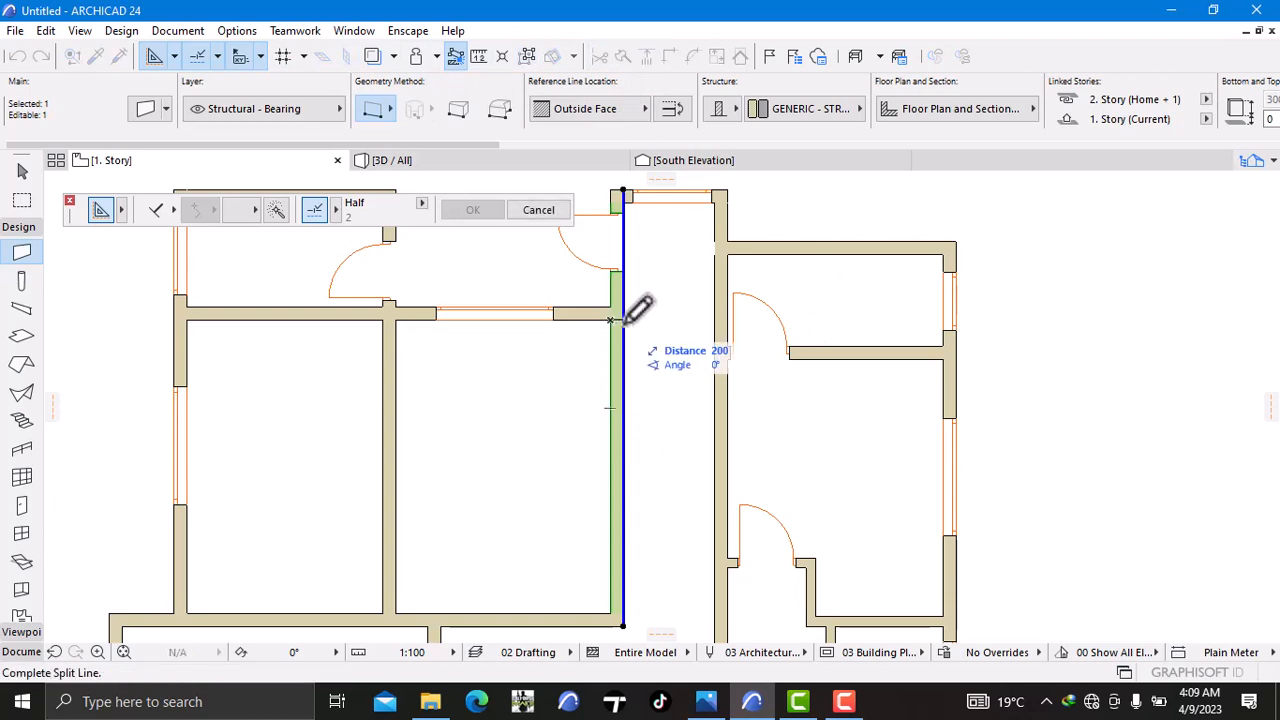
click(642, 316)
click(677, 375)
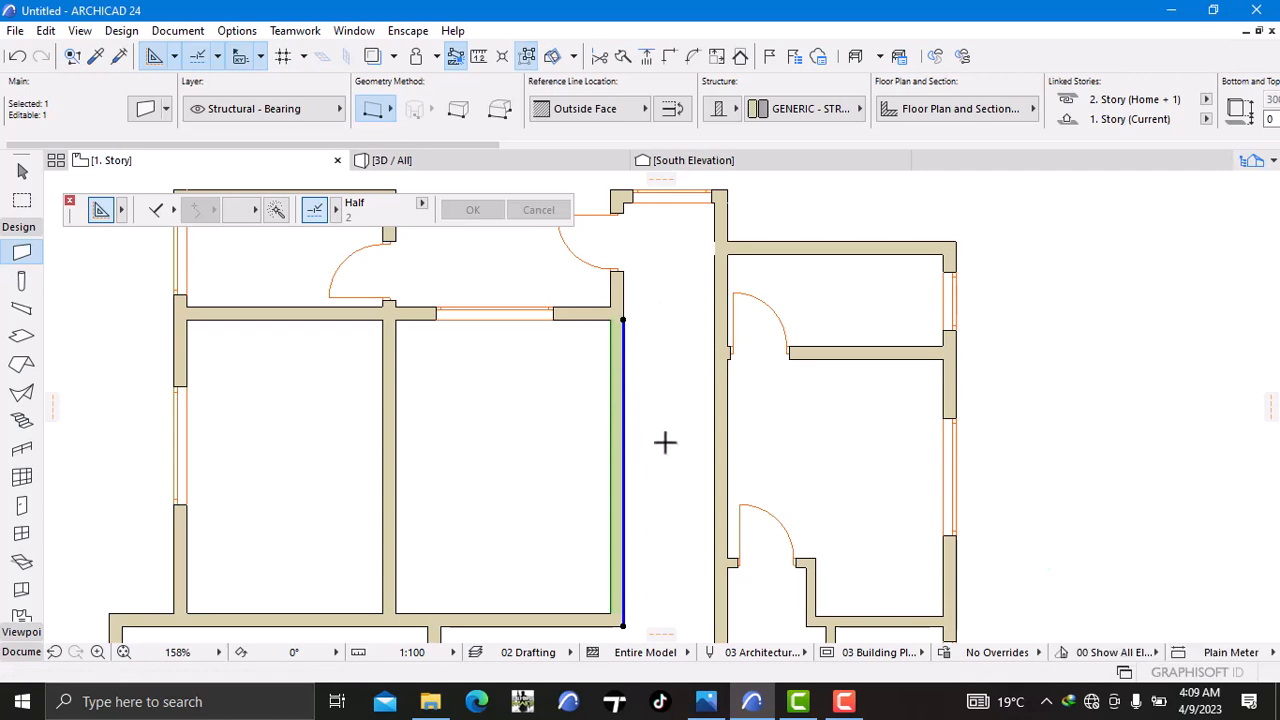
key(Escape)
Step: Shorten the split wall's southern part to 1200 from its south end, and draw a 1400 wall east from there to the long vertical wall
middle_drag(474, 573, 472, 443)
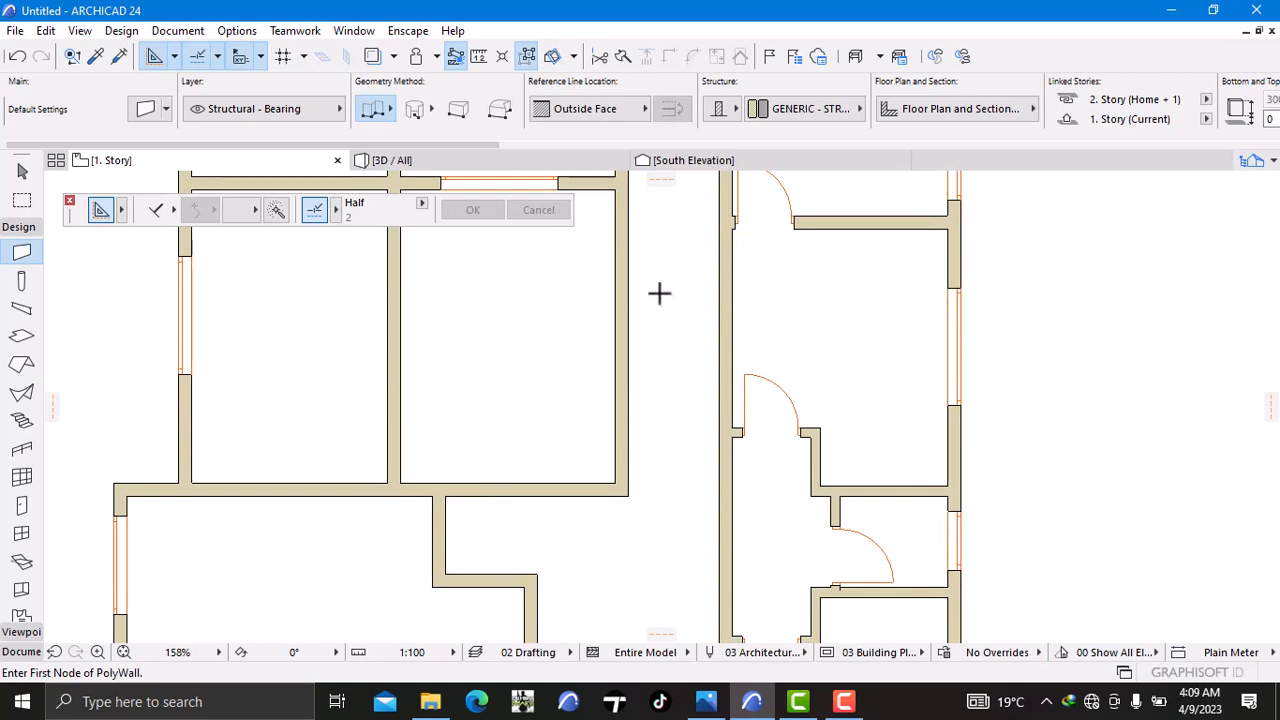
shift+click(630, 310)
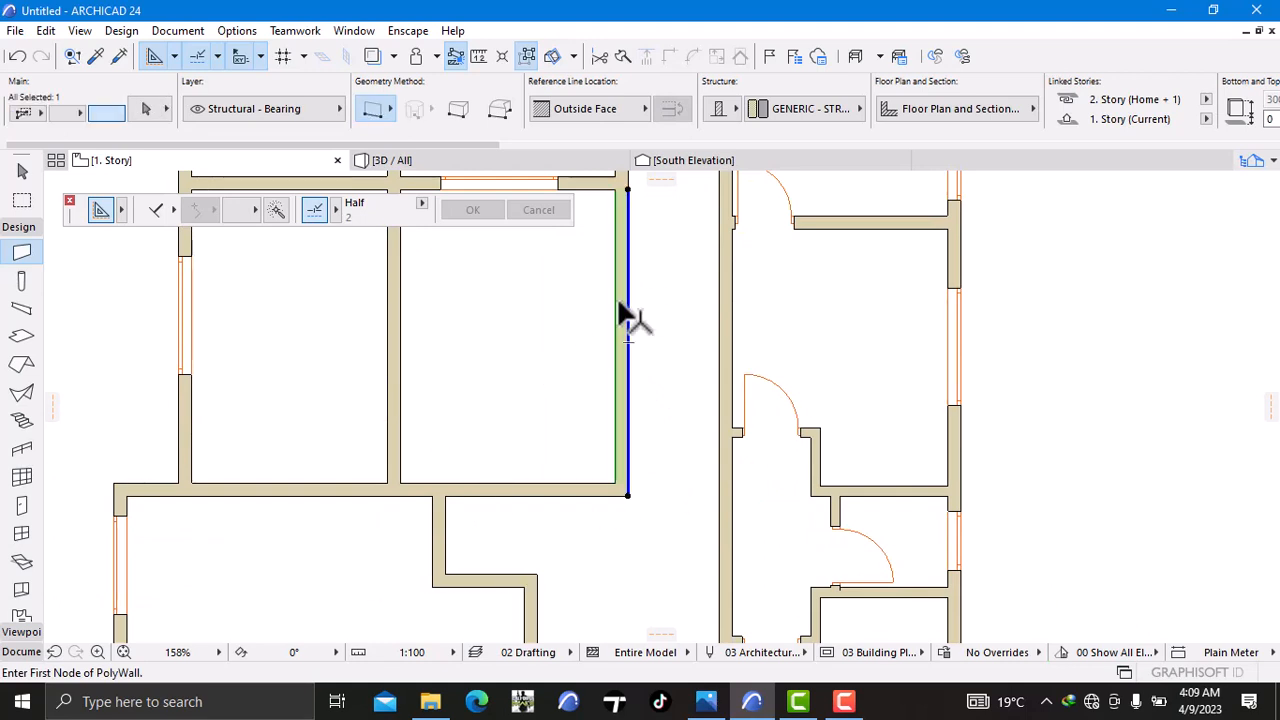
click(628, 192)
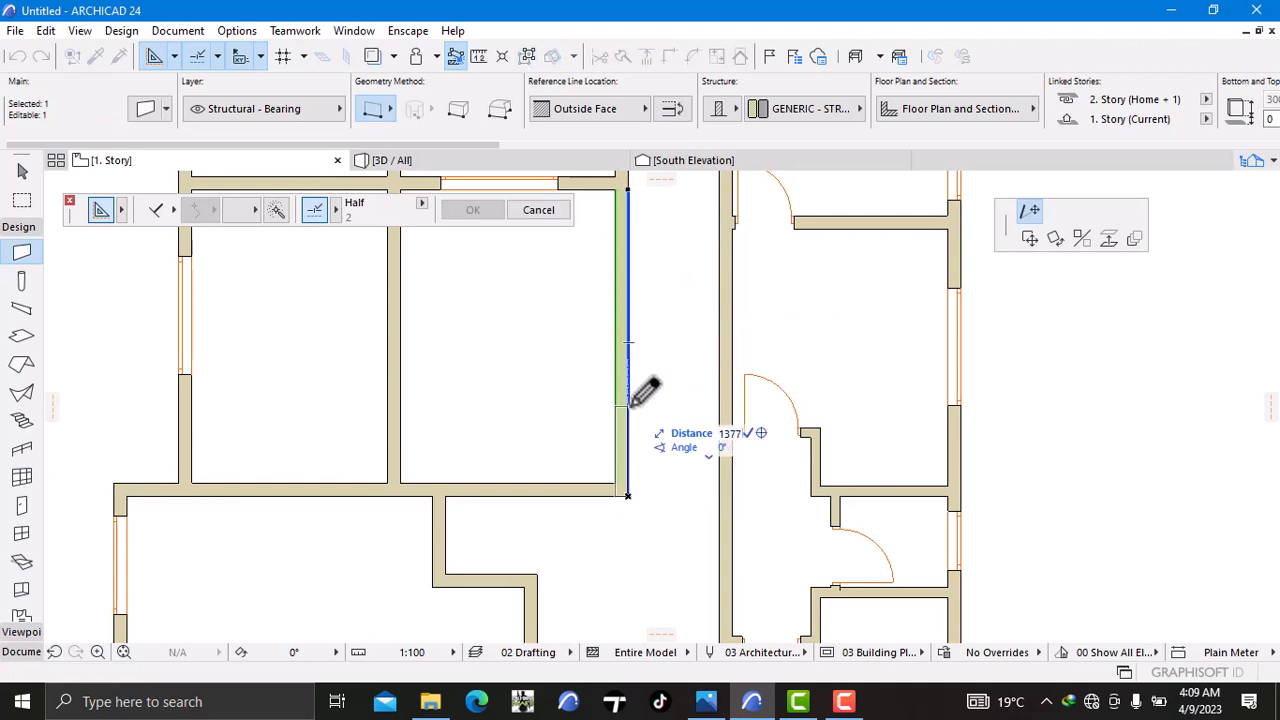
text(1200)
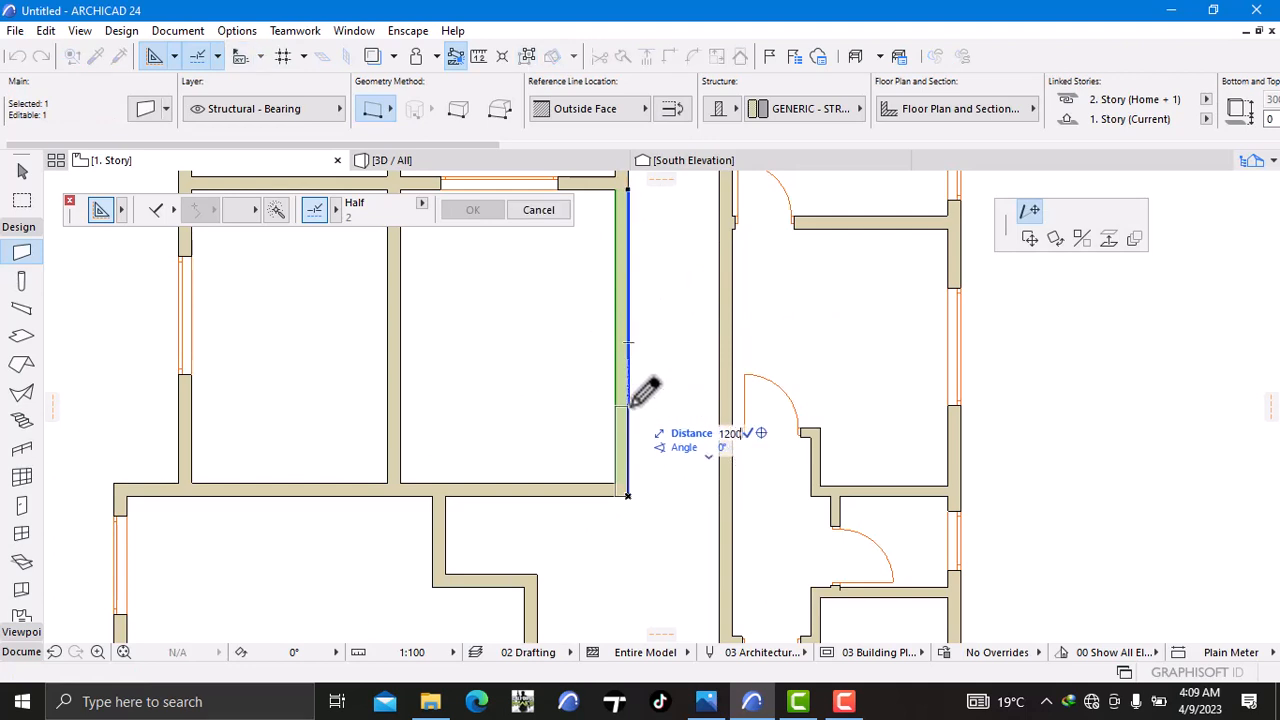
key(Return)
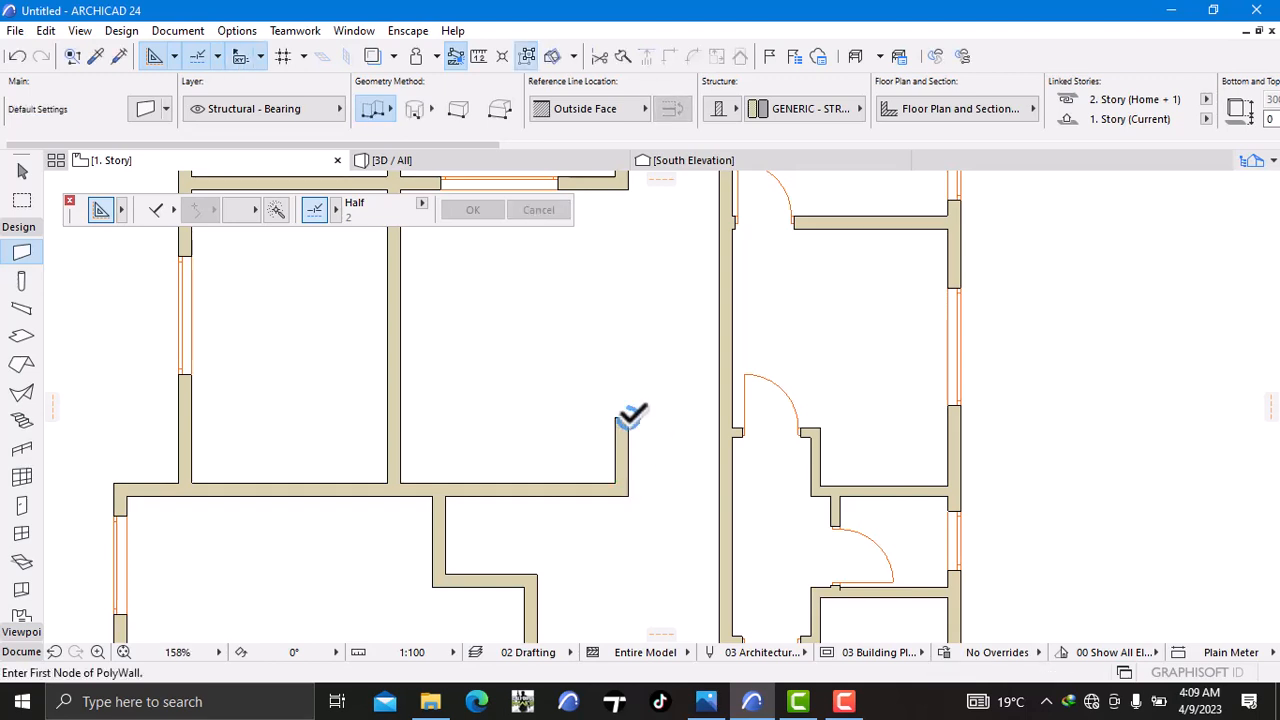
click(628, 415)
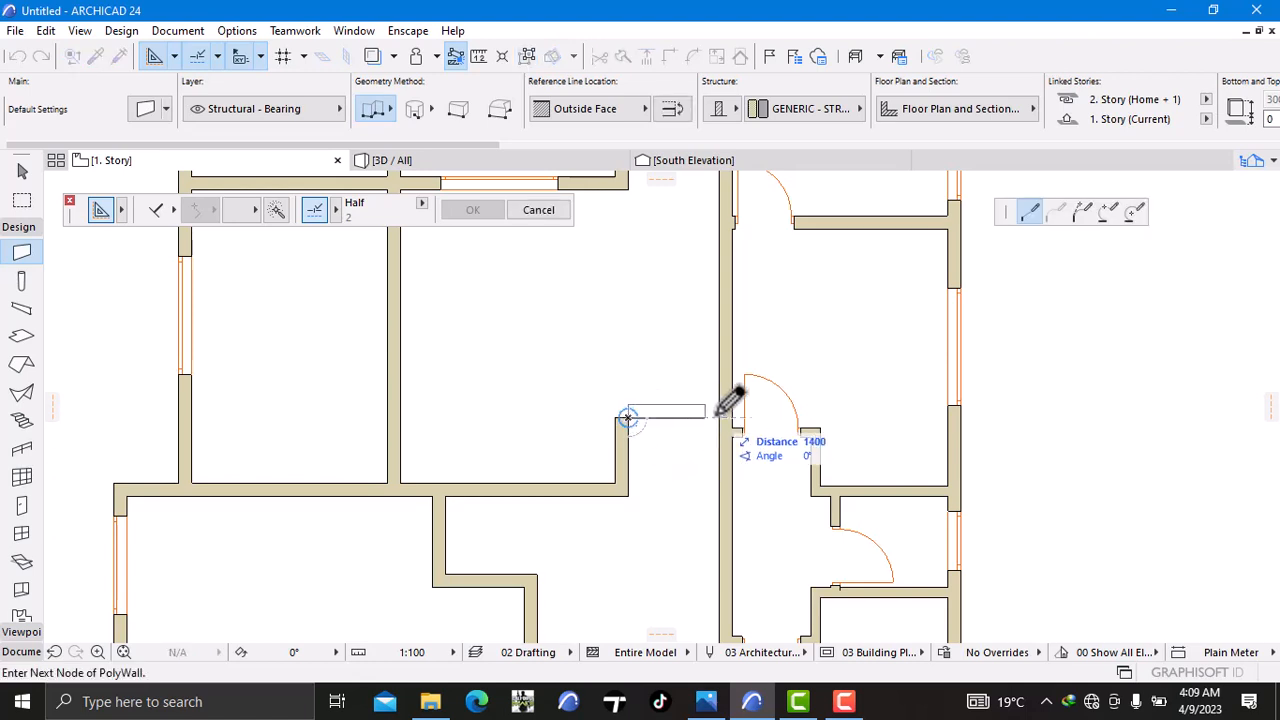
double_click(720, 411)
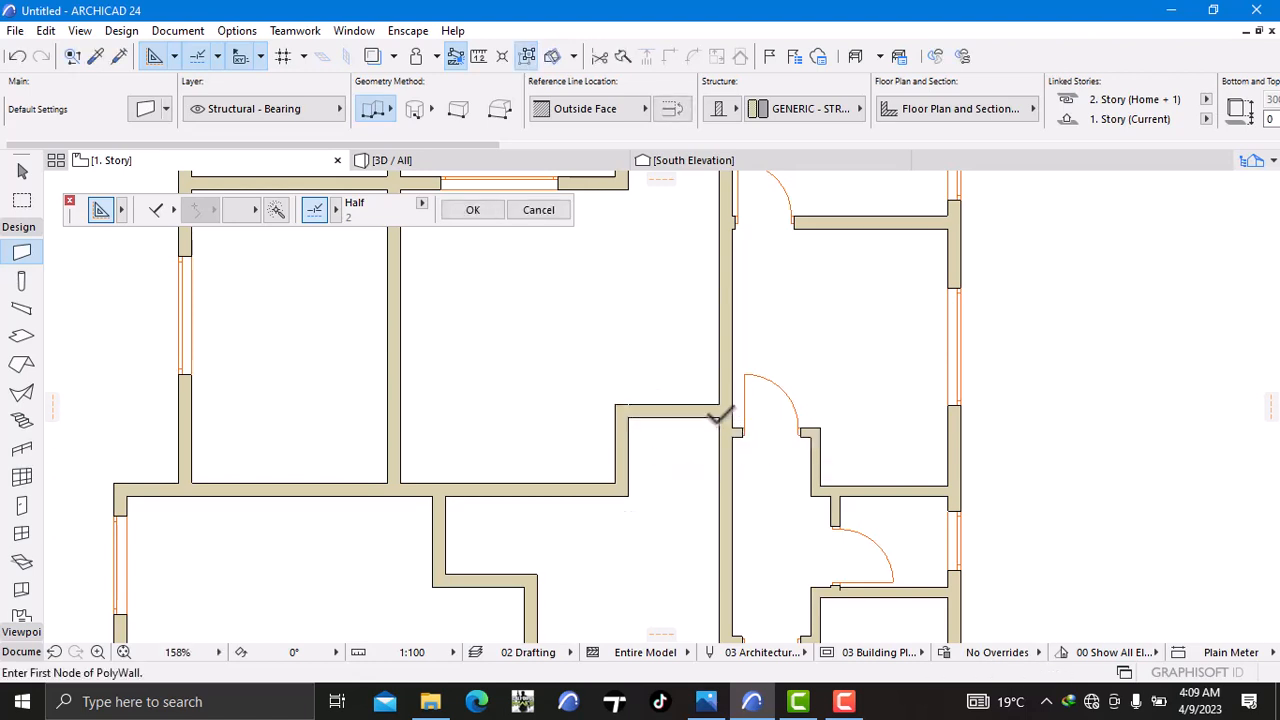
Step: Examine the reworked stepped walls and the east-side rooms and doors on 1. Story
scroll(666, 449, down, 3)
middle_drag(663, 447, 646, 480)
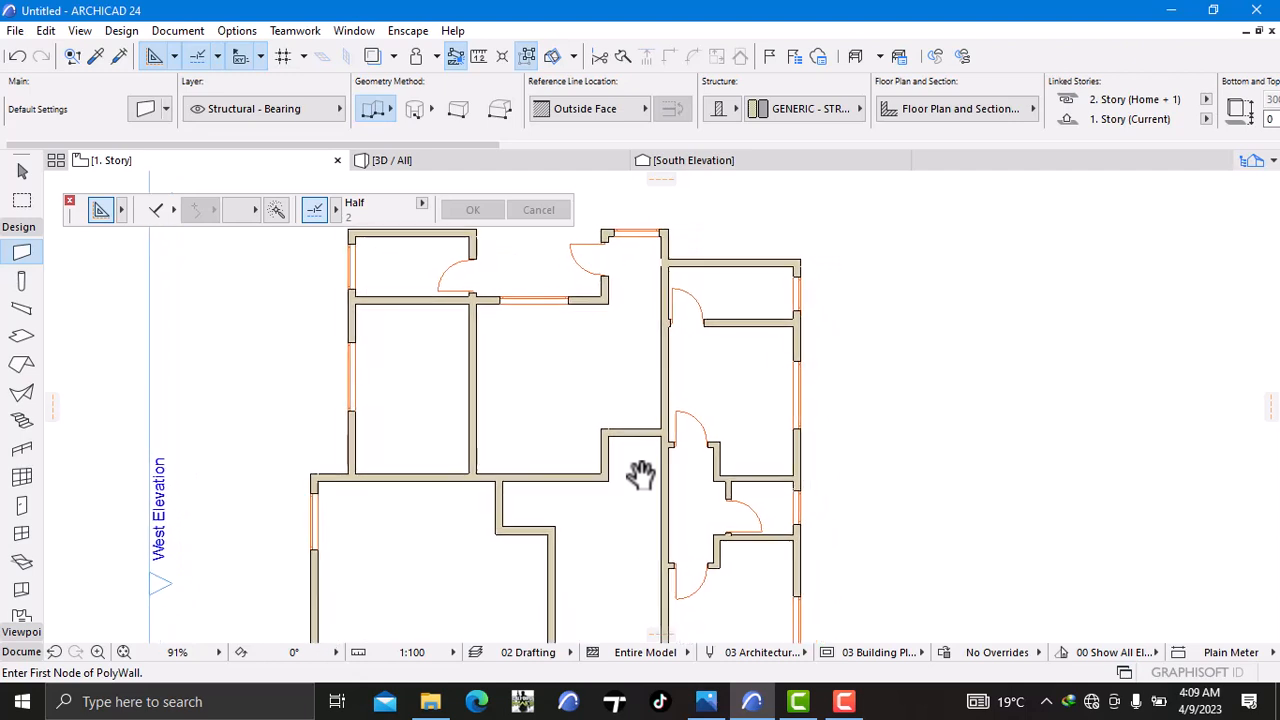
scroll(586, 443, up, 4)
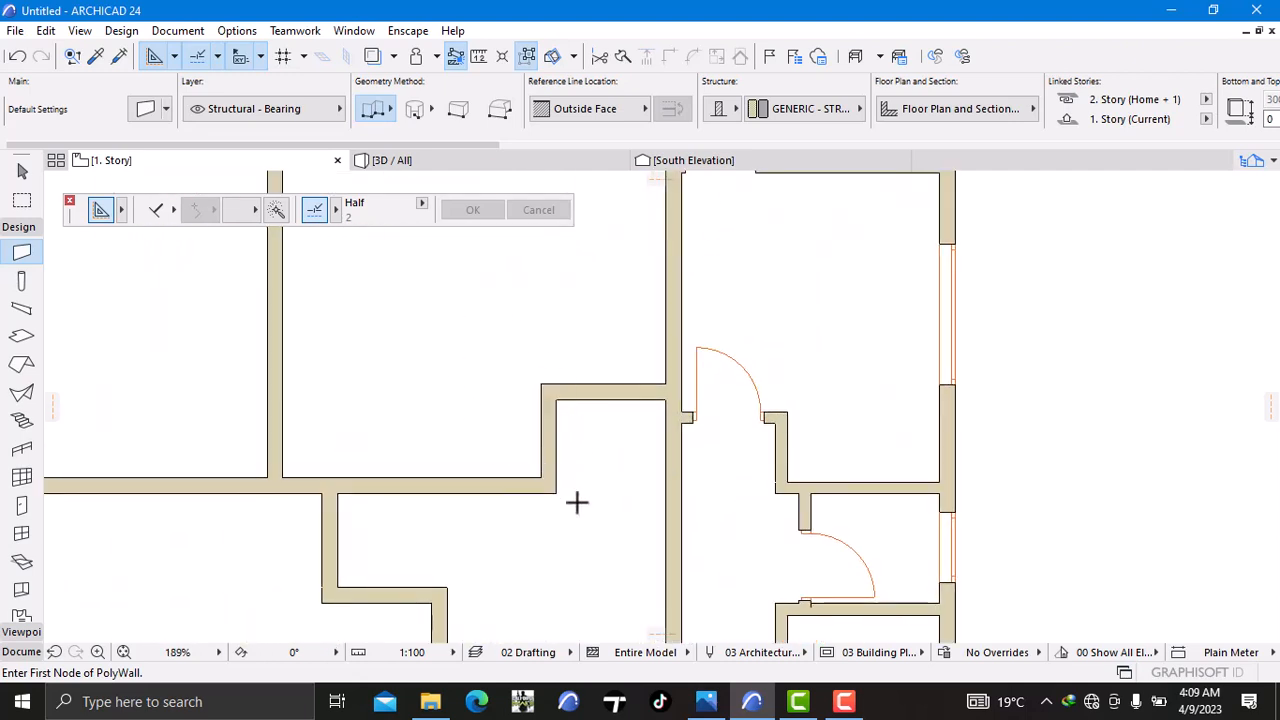
scroll(576, 502, down, 5)
middle_drag(597, 446, 575, 376)
scroll(603, 507, up, 3)
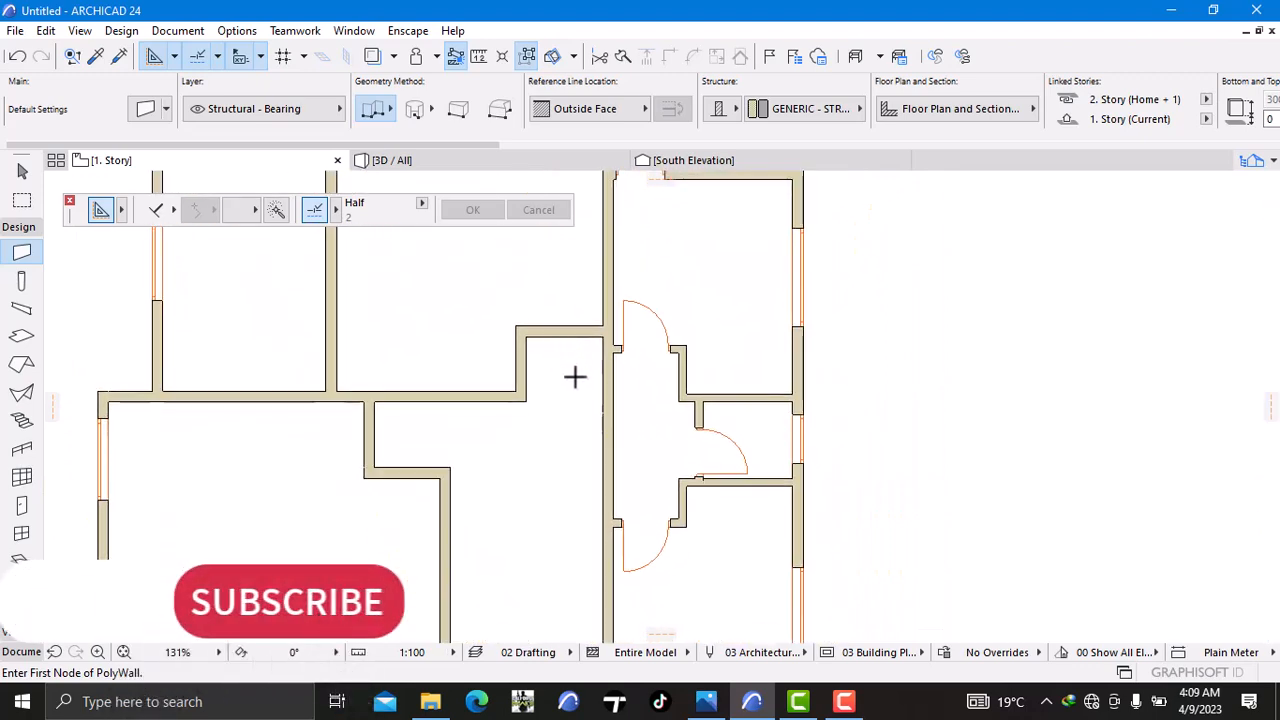
scroll(577, 443, down, 4)
middle_drag(580, 443, 488, 400)
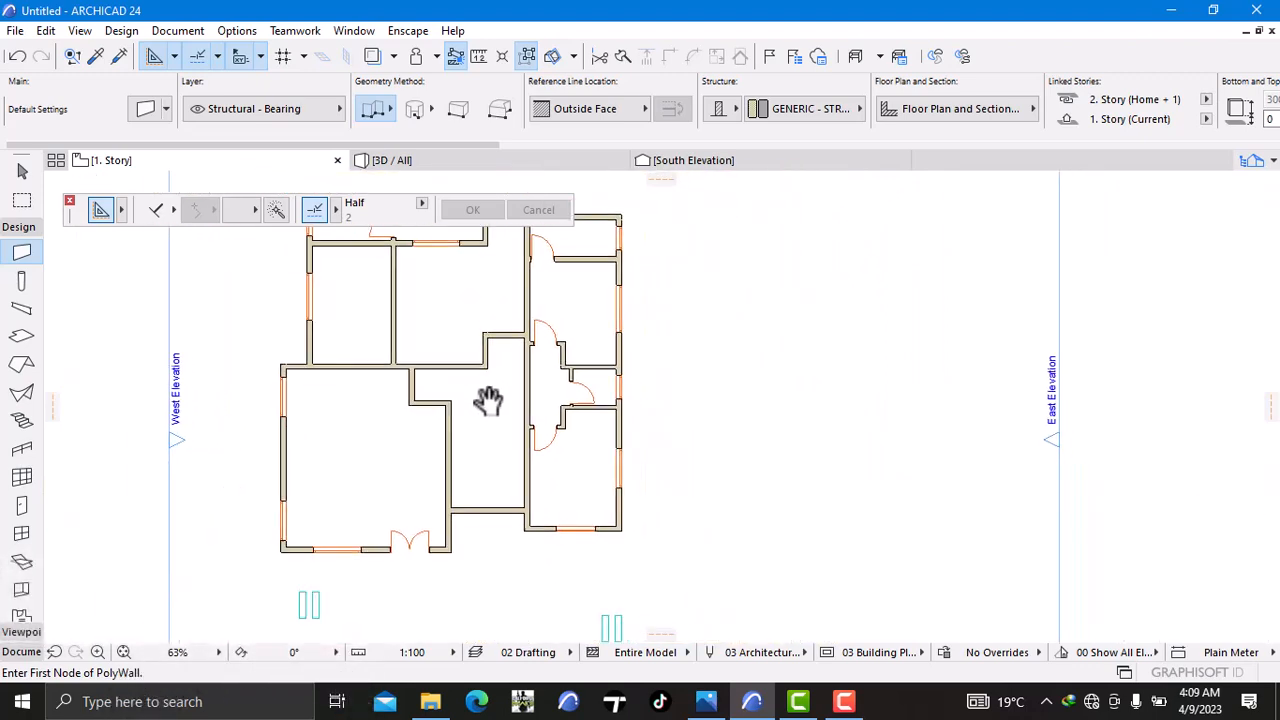
scroll(551, 357, up, 1)
scroll(551, 368, down, 2)
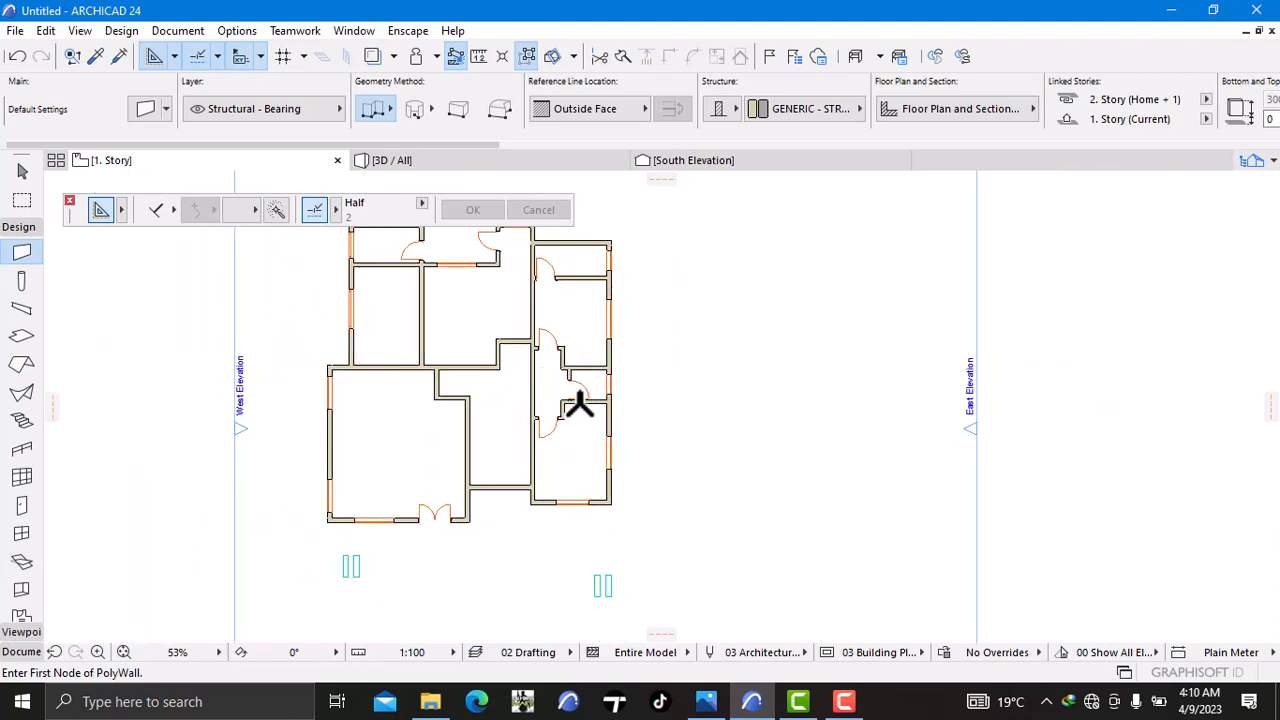
middle_drag(580, 405, 500, 366)
scroll(522, 381, up, 4)
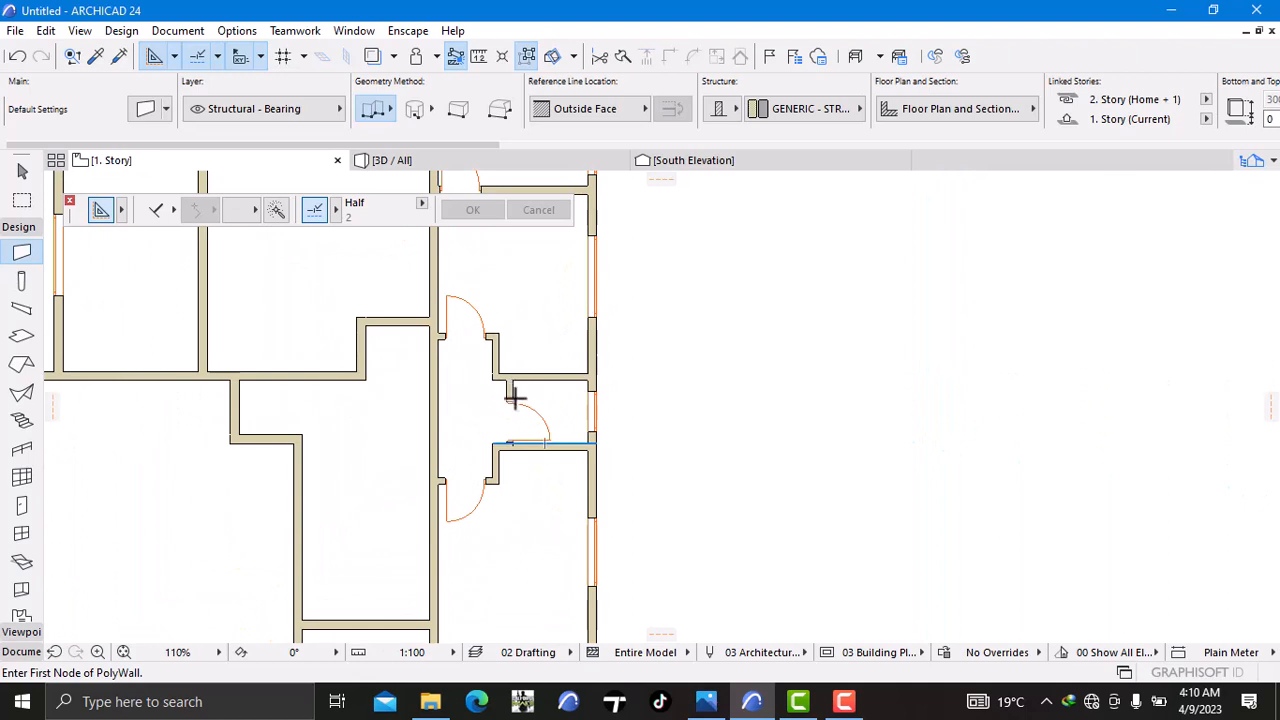
scroll(560, 503, down, 1)
scroll(560, 503, down, 1)
Step: Examine the south front of 1. Story around the double door and the paired column outlines
middle_drag(560, 503, 596, 294)
scroll(524, 478, down, 1)
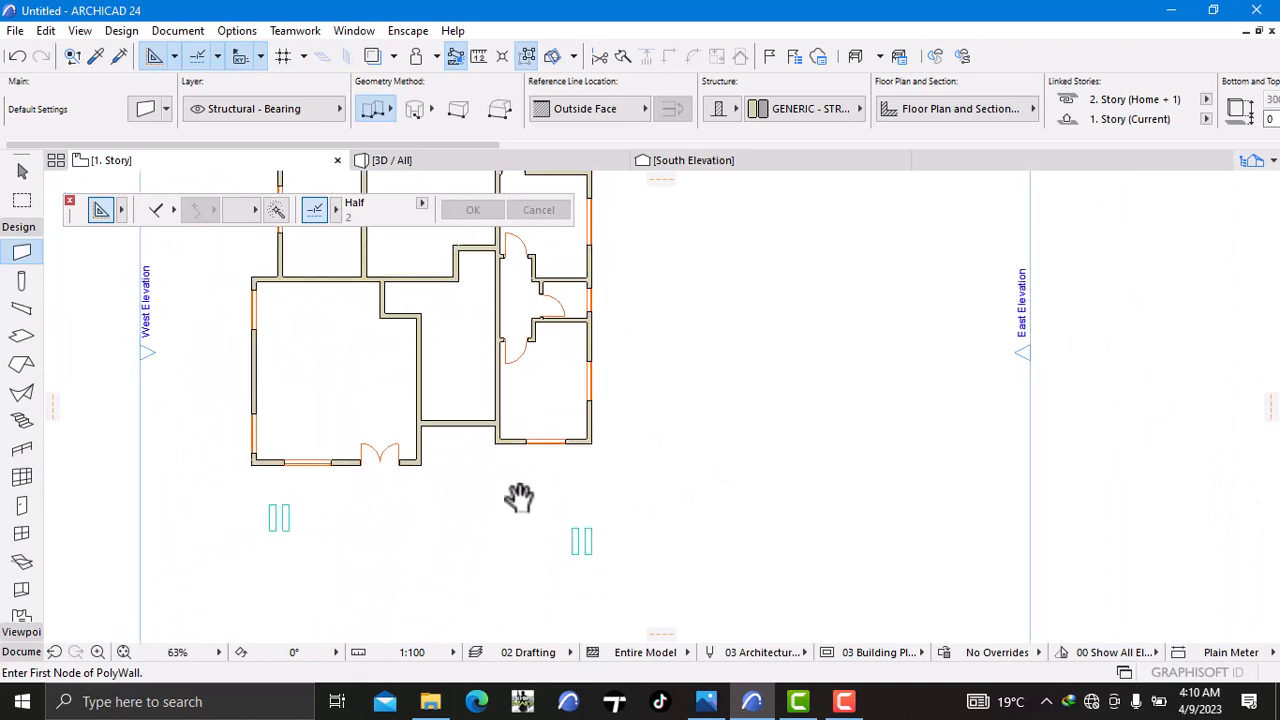
middle_drag(517, 500, 594, 370)
scroll(343, 382, up, 4)
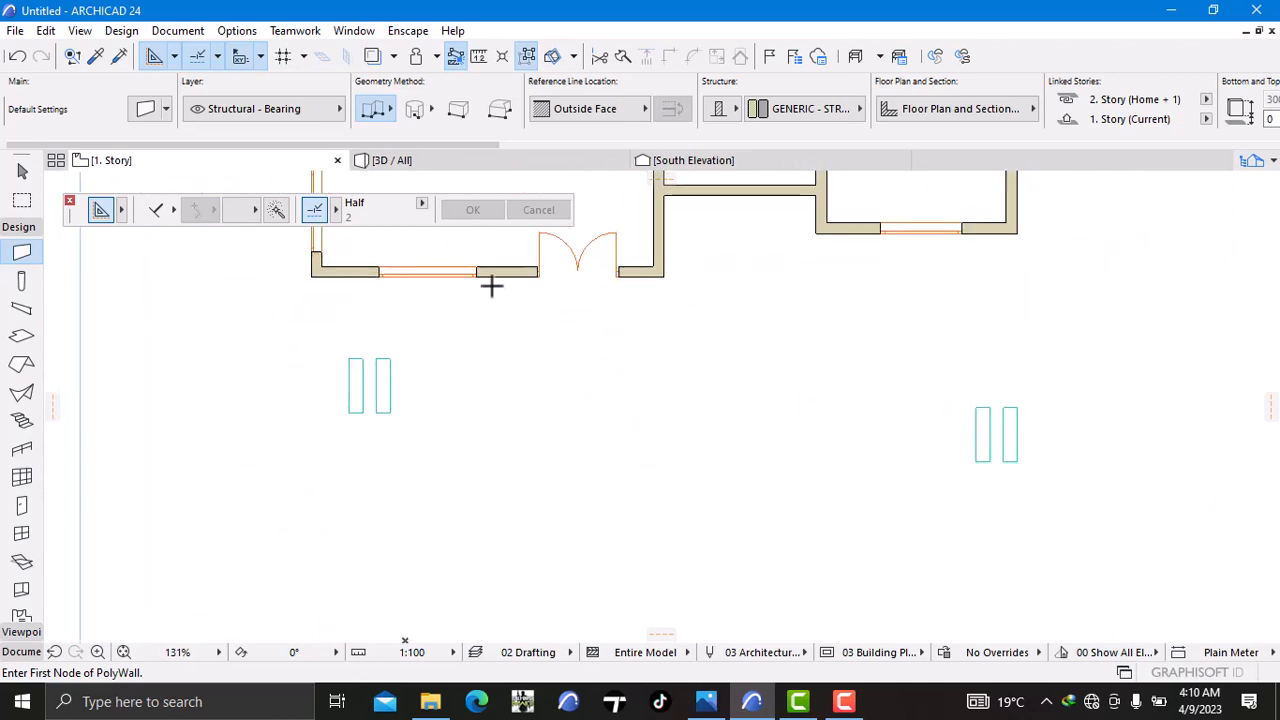
scroll(491, 286, down, 3)
middle_drag(554, 302, 550, 352)
scroll(480, 374, up, 6)
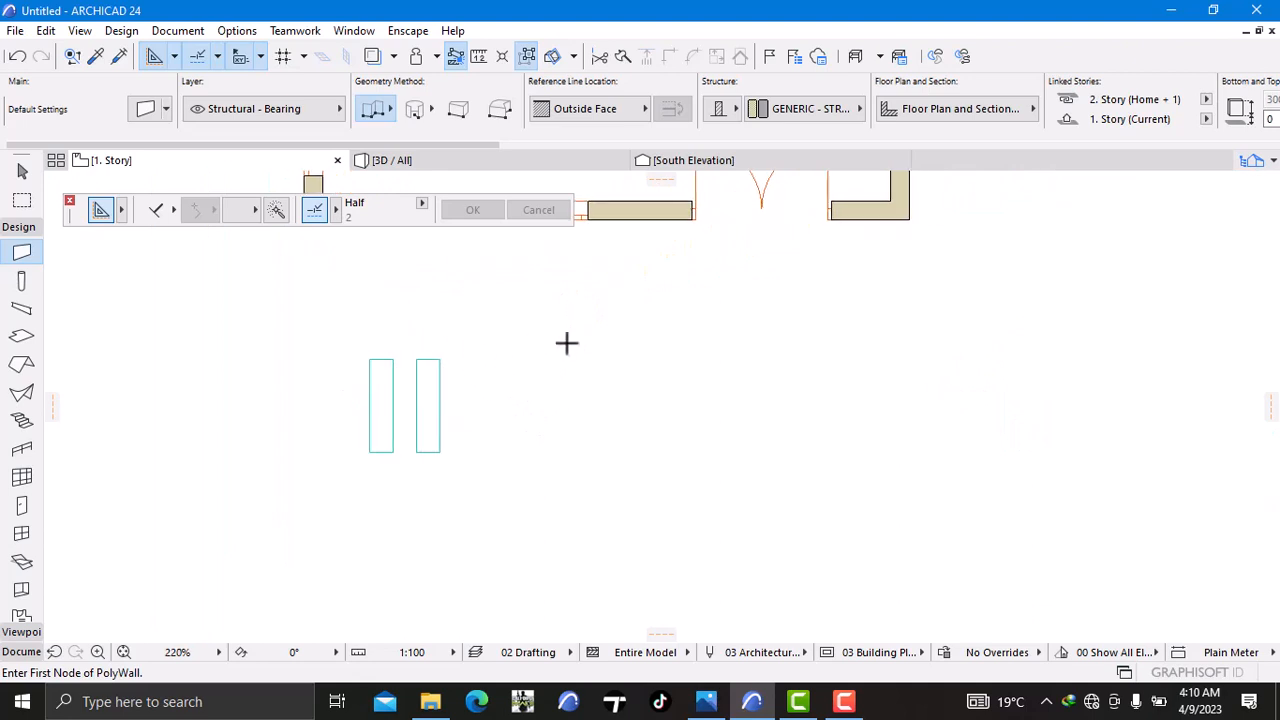
scroll(566, 343, down, 2)
middle_drag(566, 343, 463, 403)
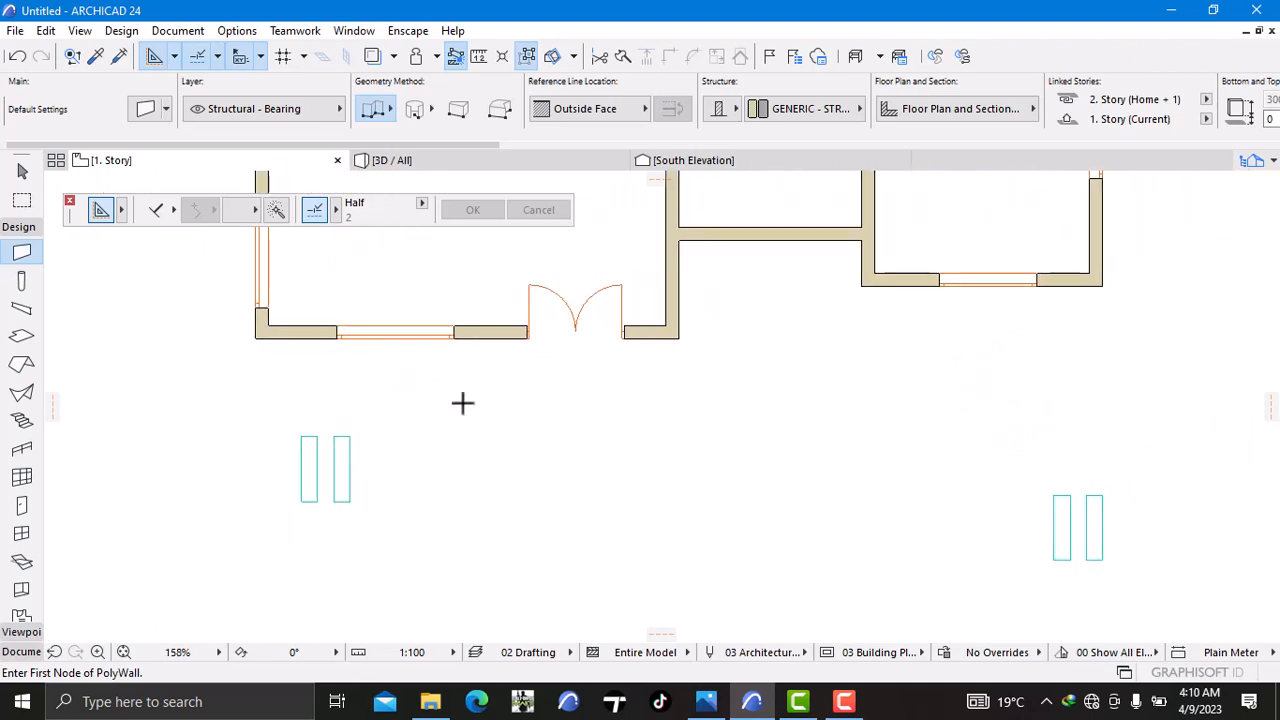
Step: Switch to the 0. Ground Floor plan and inspect the porch slab and its front edge line south of the double door
right_click(162, 154)
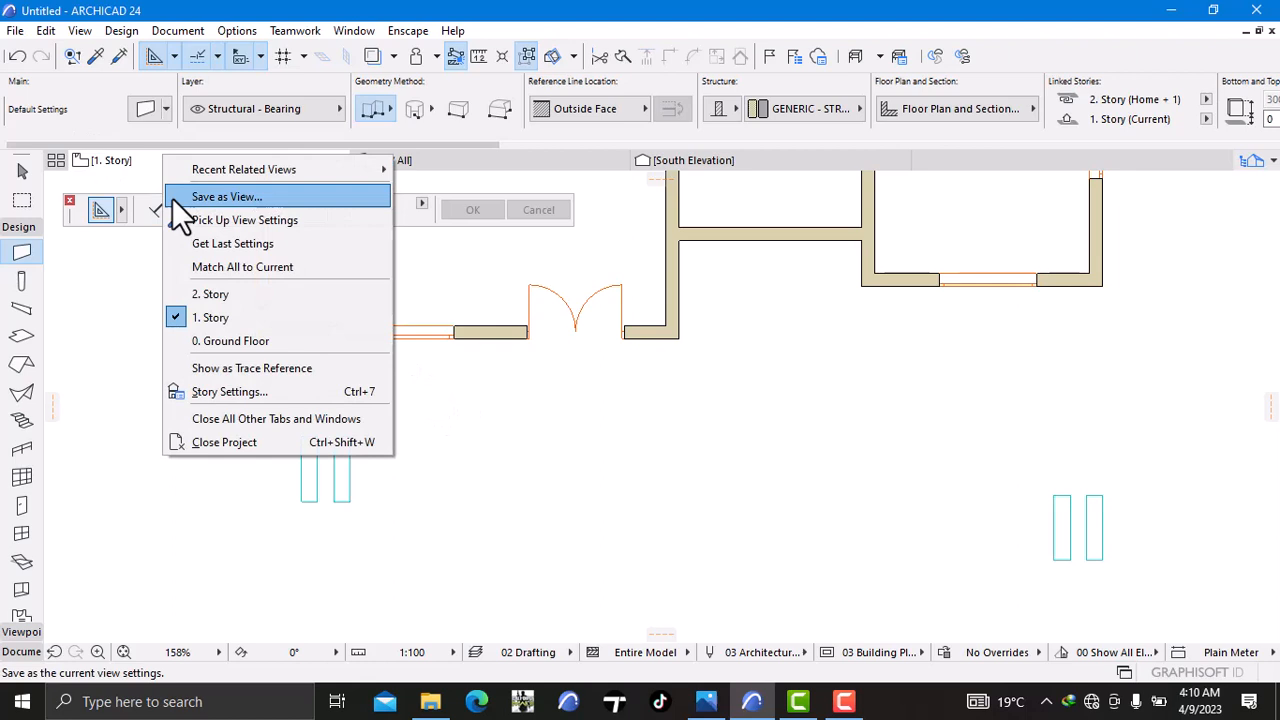
click(210, 341)
scroll(475, 431, down, 3)
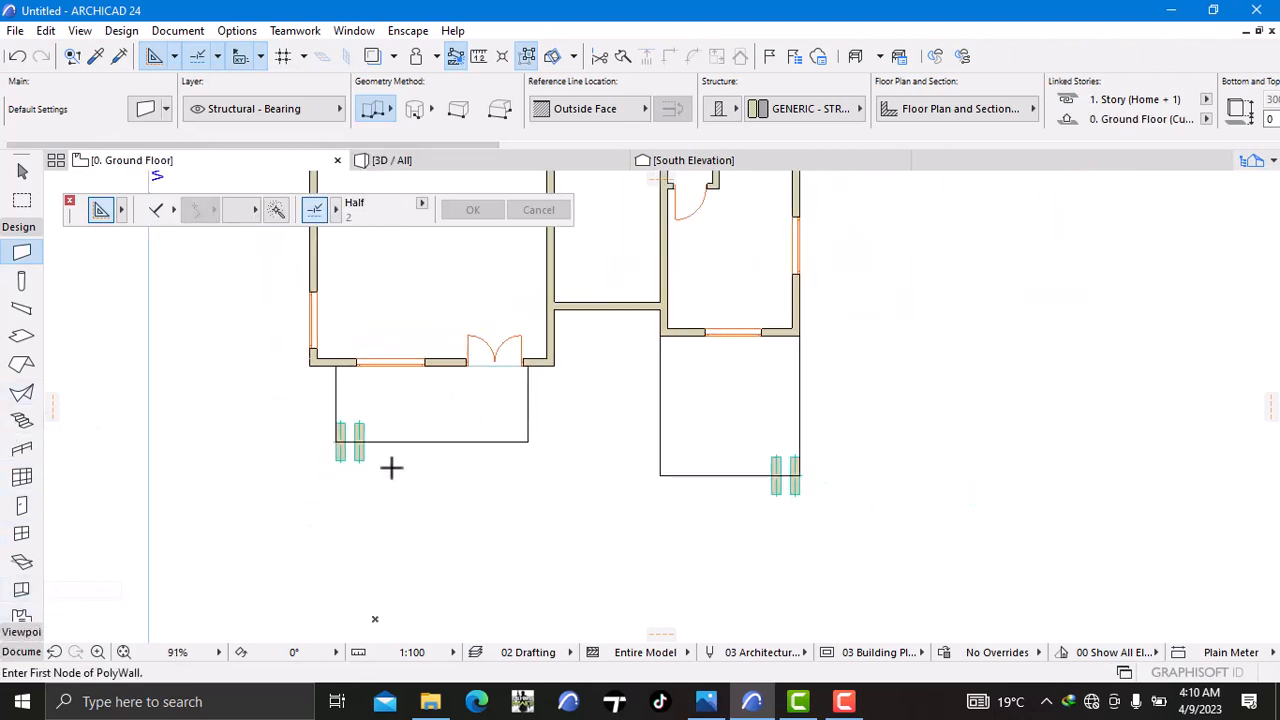
shift+click(404, 437)
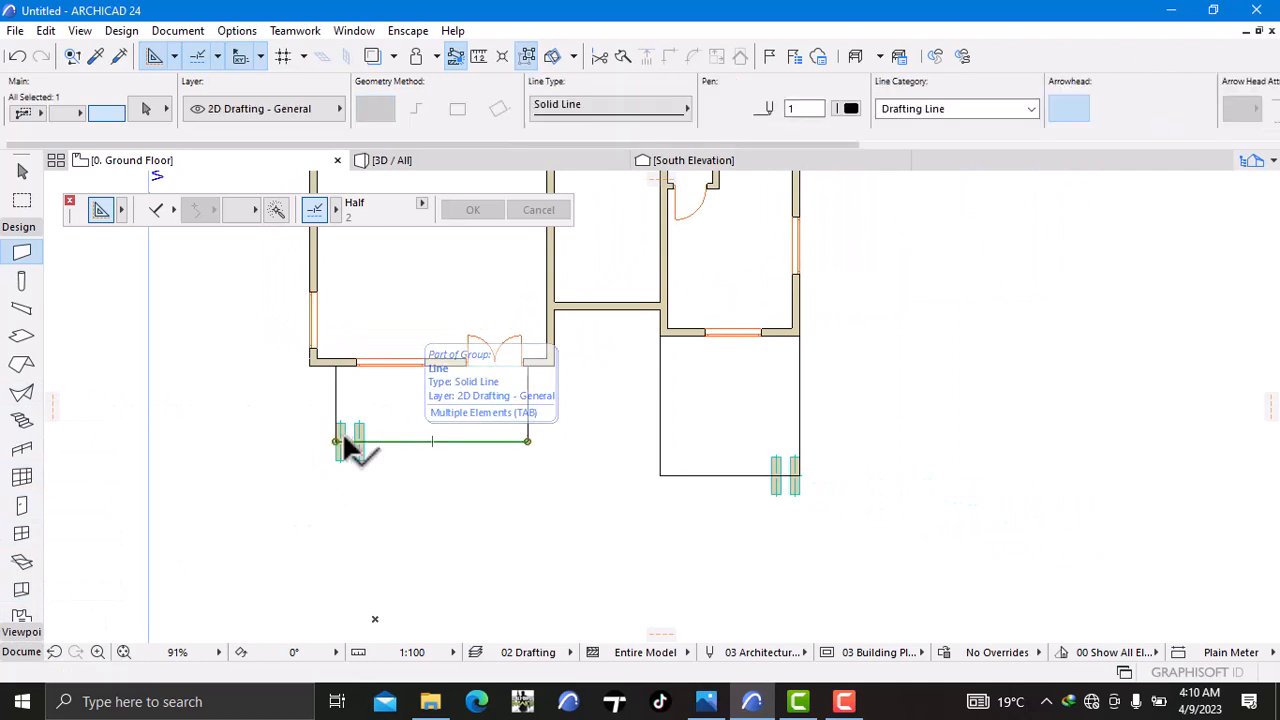
click(338, 410)
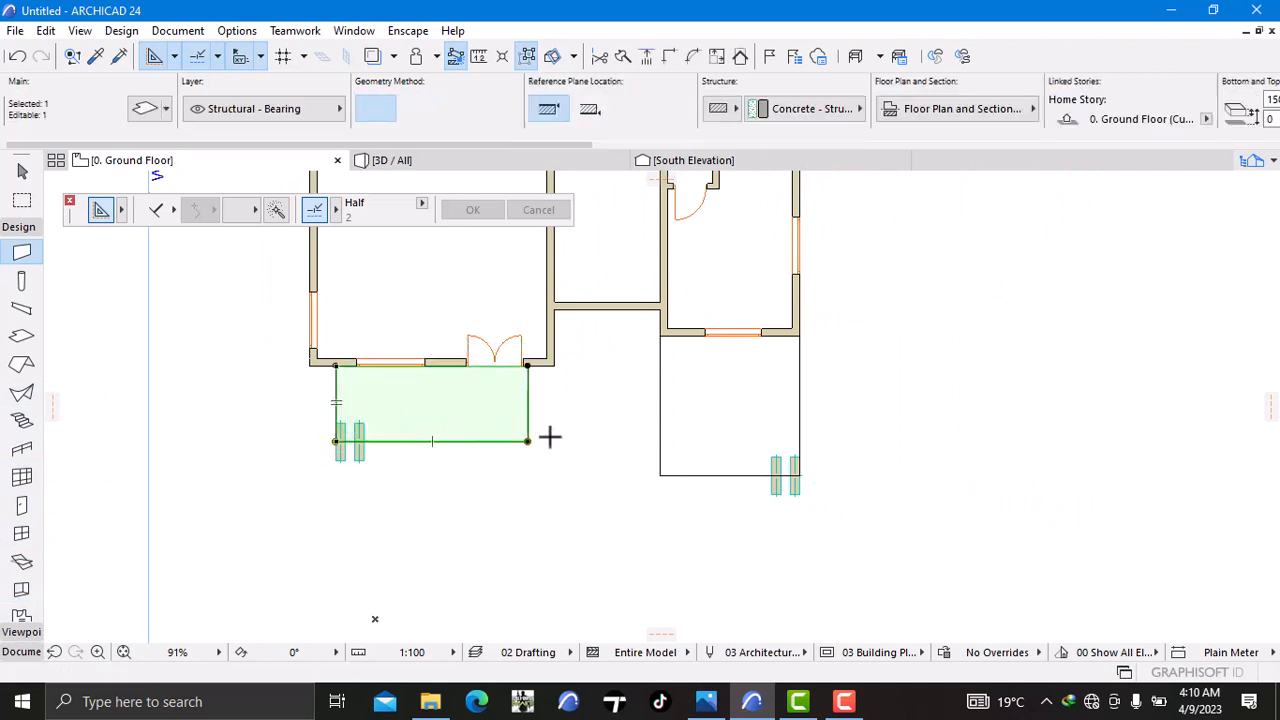
key(Escape)
scroll(451, 457, up, 5)
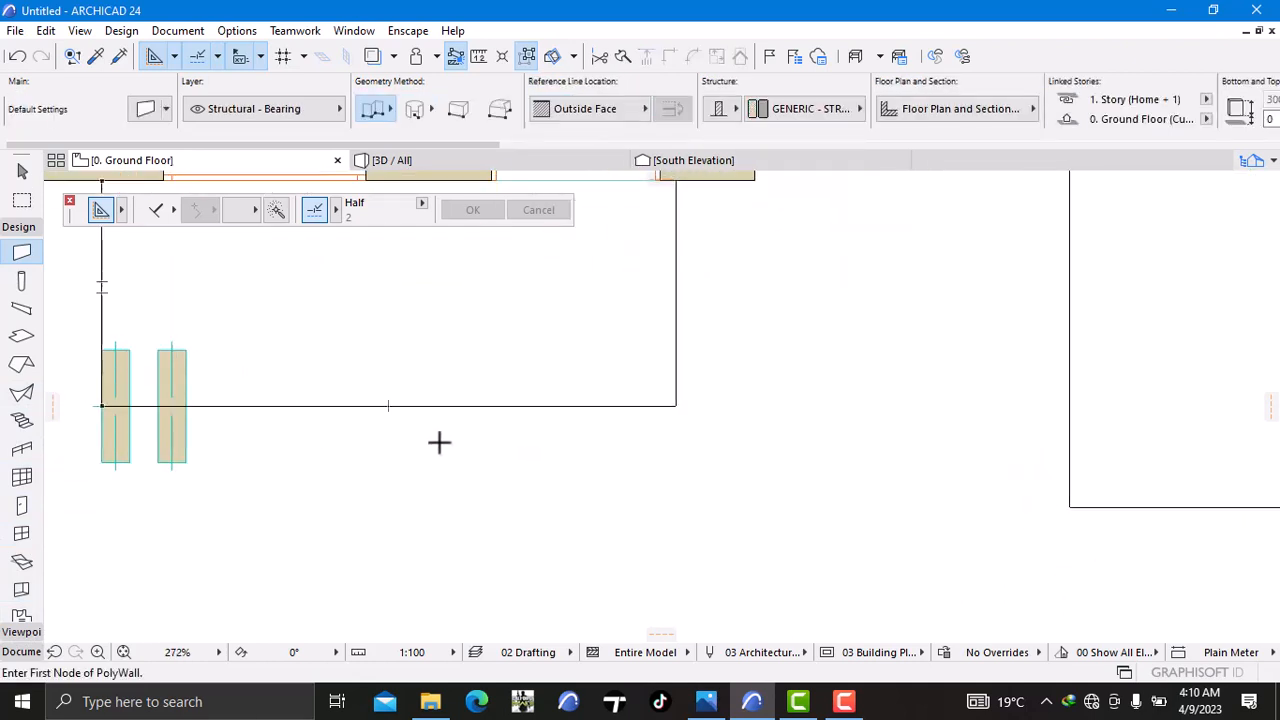
Step: Select the three outline lines of the west porch on 0. Ground Floor, with the Line tool active
click(22, 652)
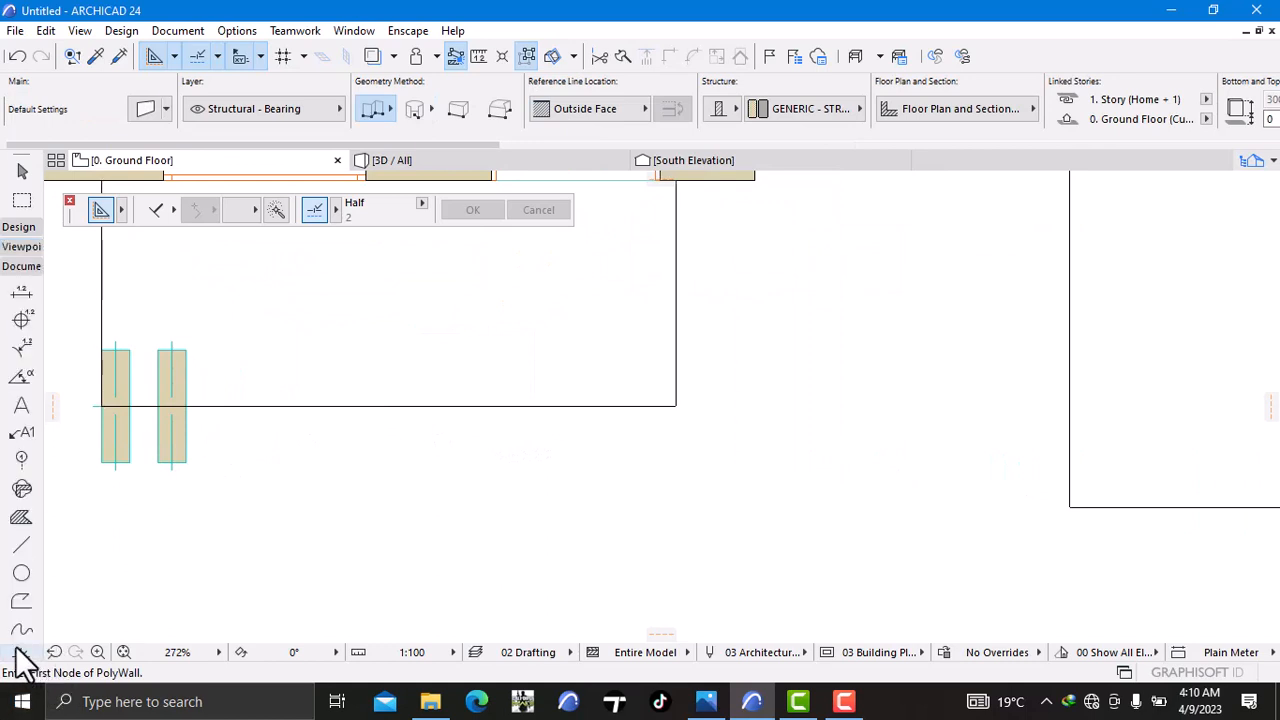
click(22, 544)
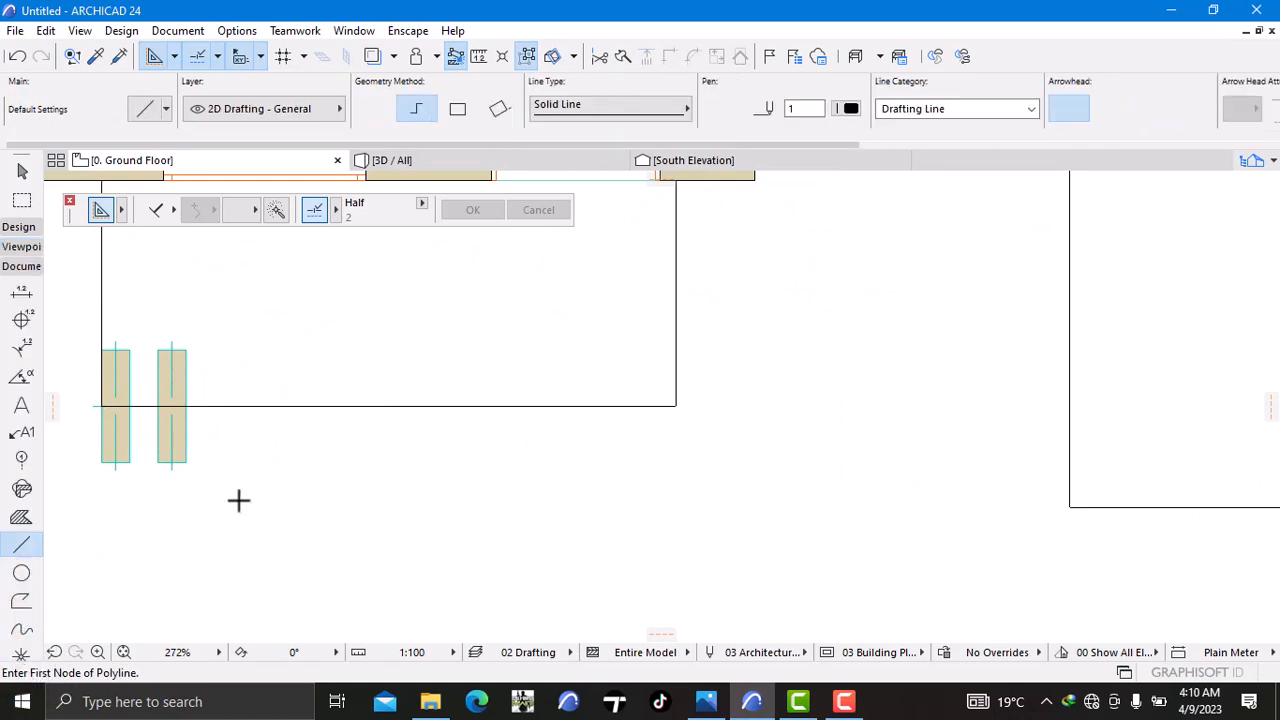
shift+click(383, 405)
shift+click(101, 340)
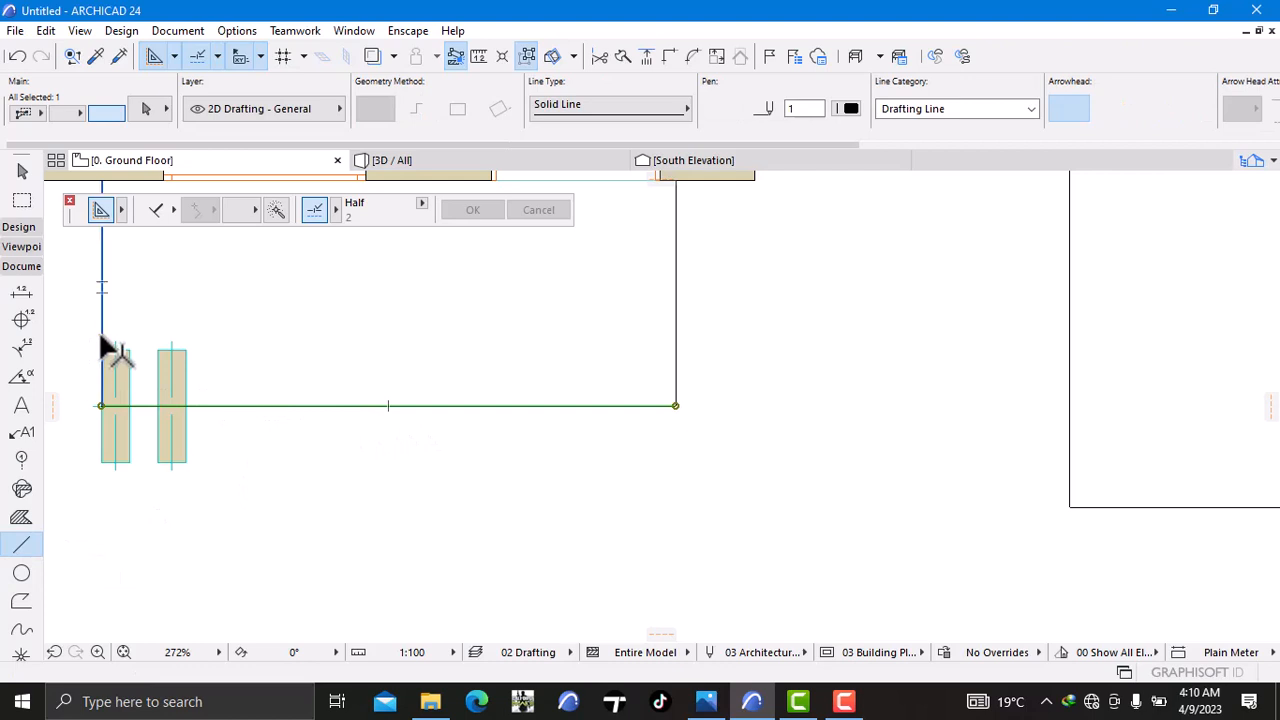
shift+click(676, 352)
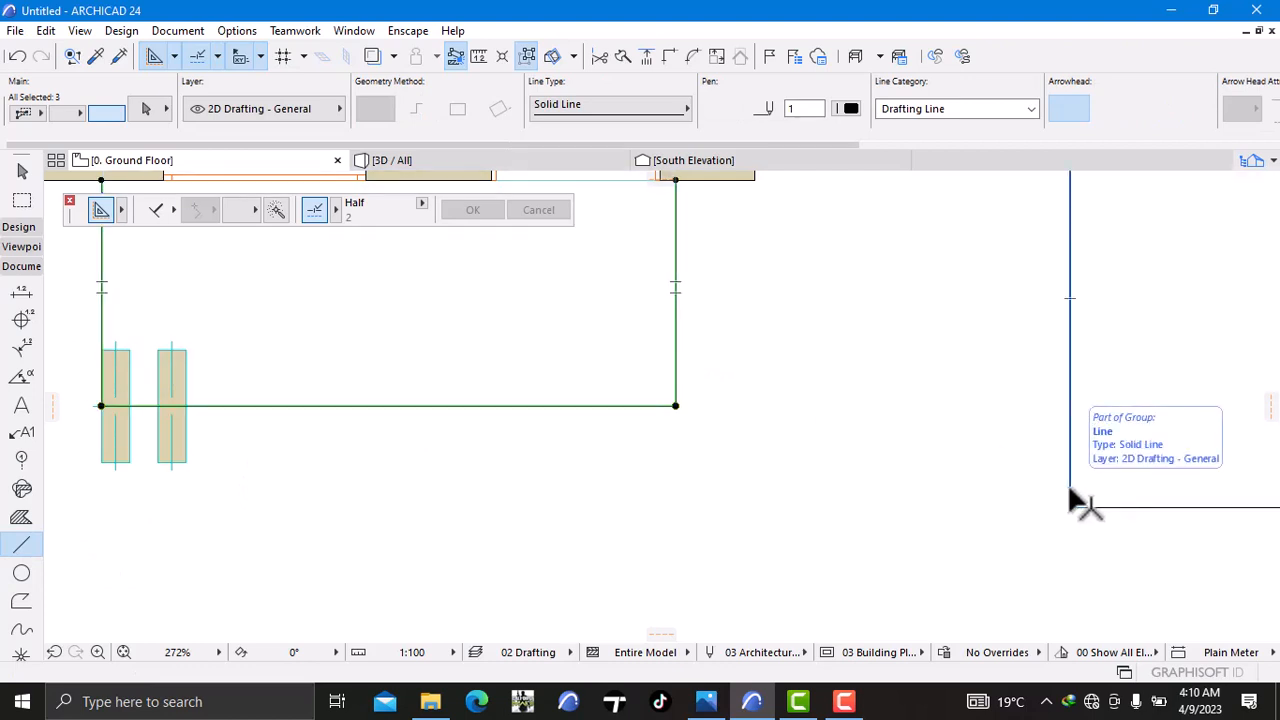
Step: Add the east porch's two side lines and its front edge to the selection, and copy the selected elements
scroll(1072, 500, down, 6)
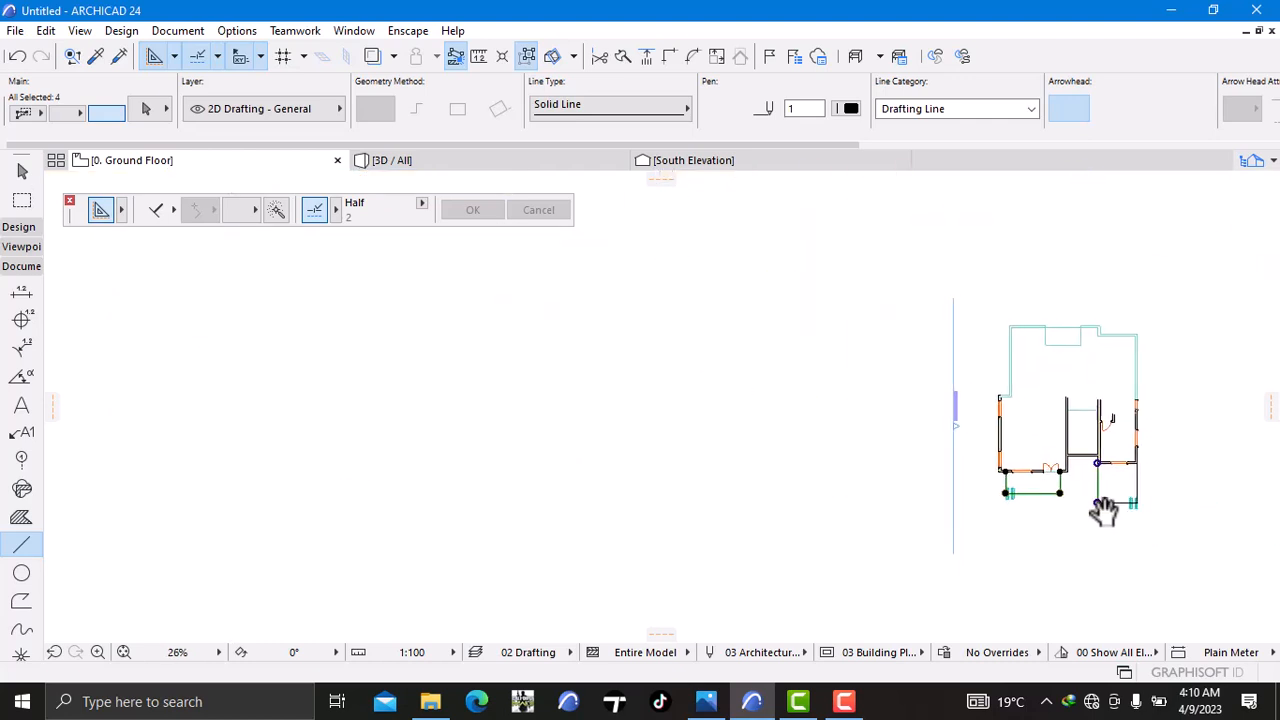
scroll(1160, 445, up, 4)
scroll(1136, 474, up, 2)
shift+click(885, 505)
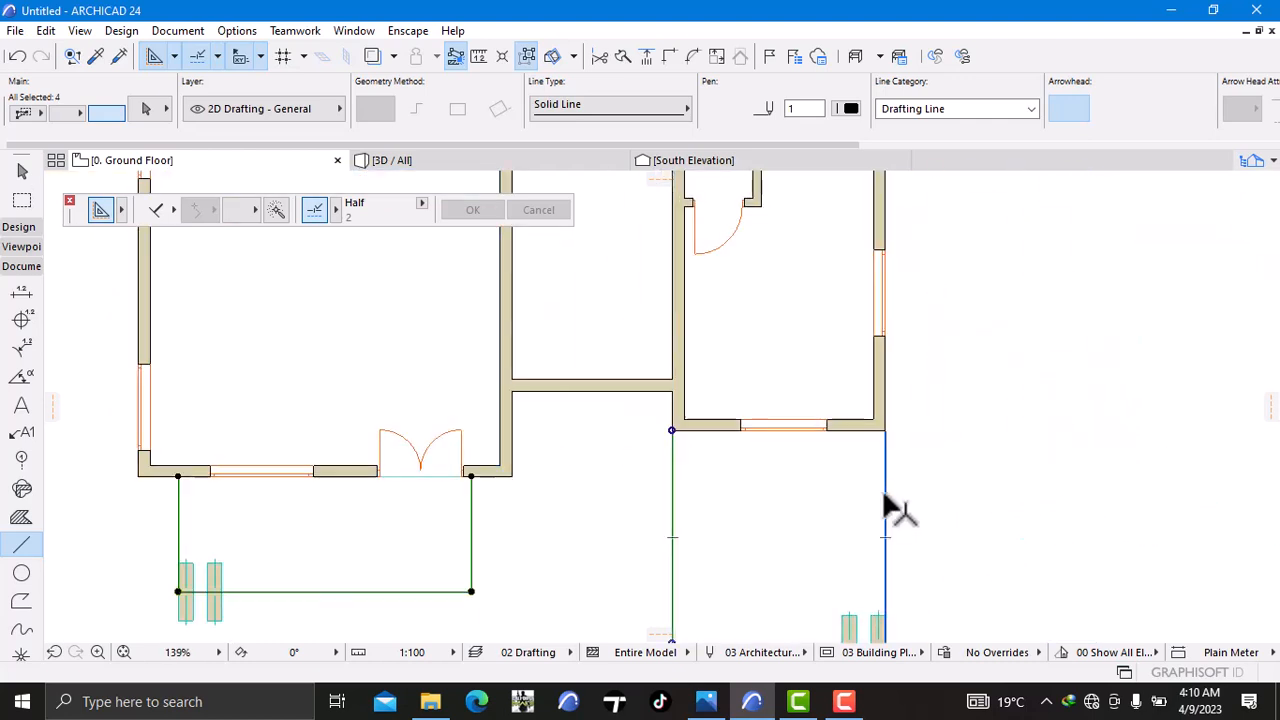
scroll(929, 525, down, 3)
scroll(871, 506, up, 5)
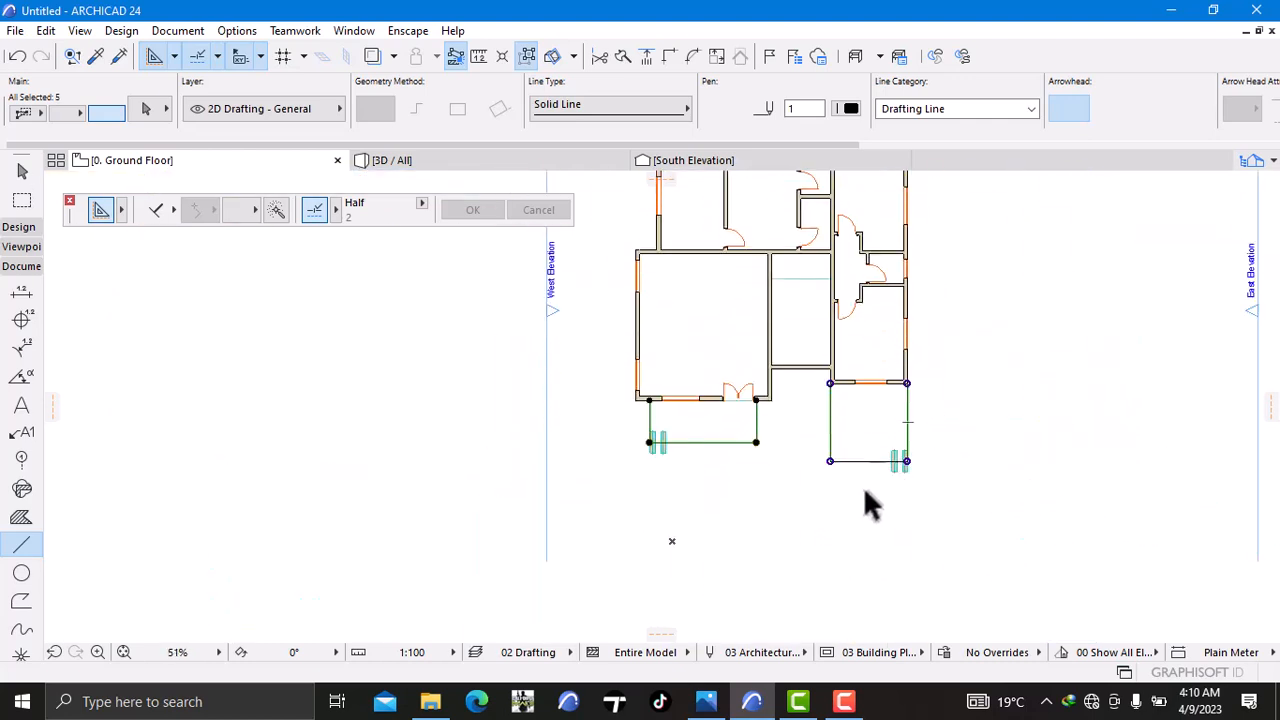
shift+click(886, 345)
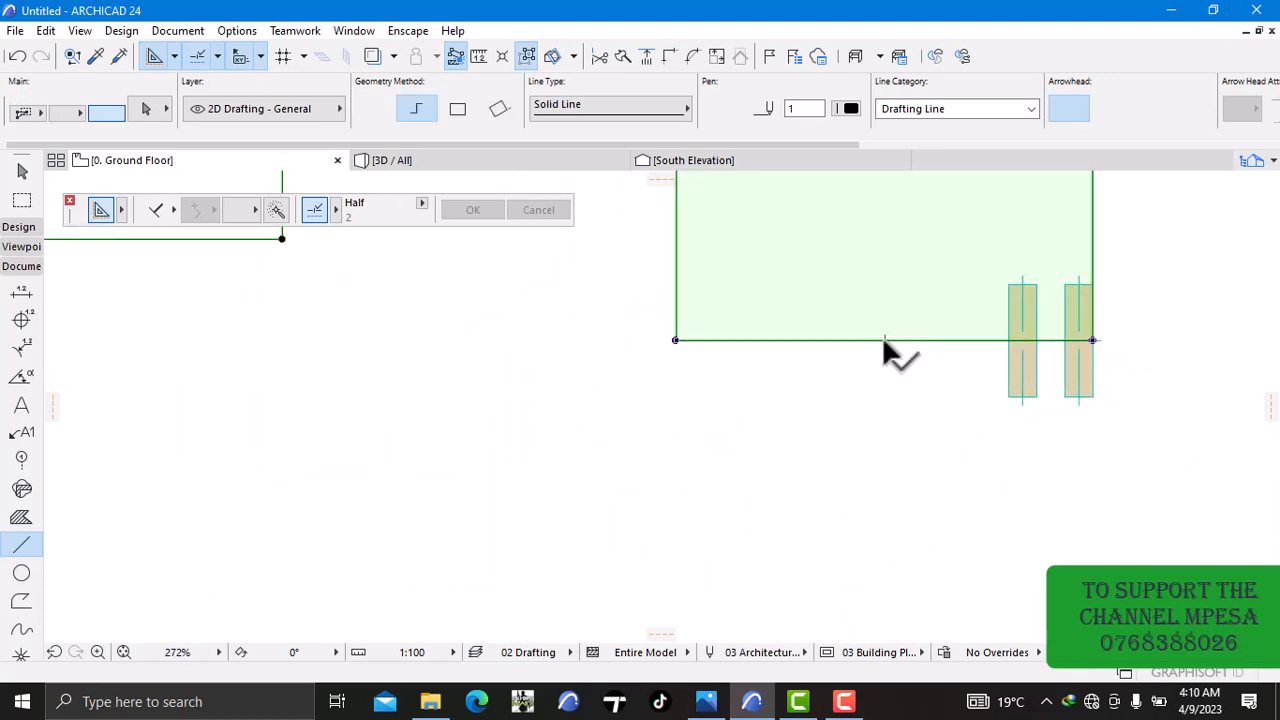
scroll(909, 380, down, 6)
scroll(906, 388, down, 8)
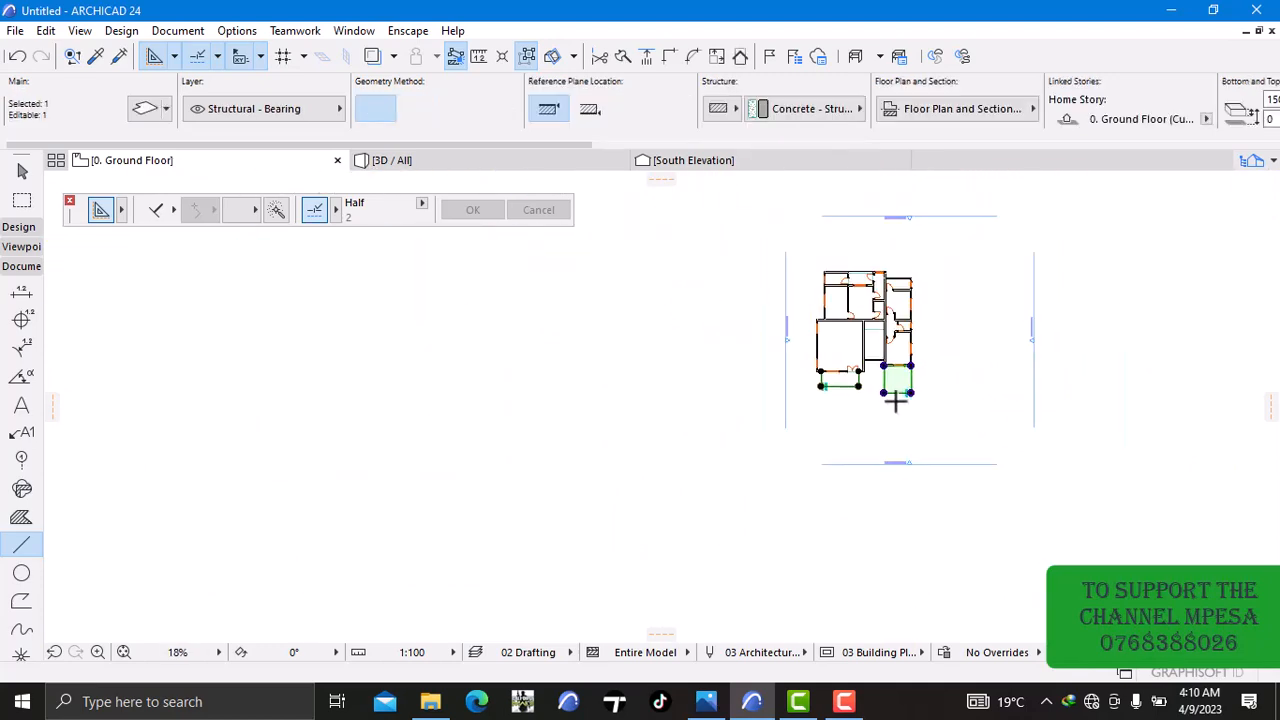
right_click(1089, 309)
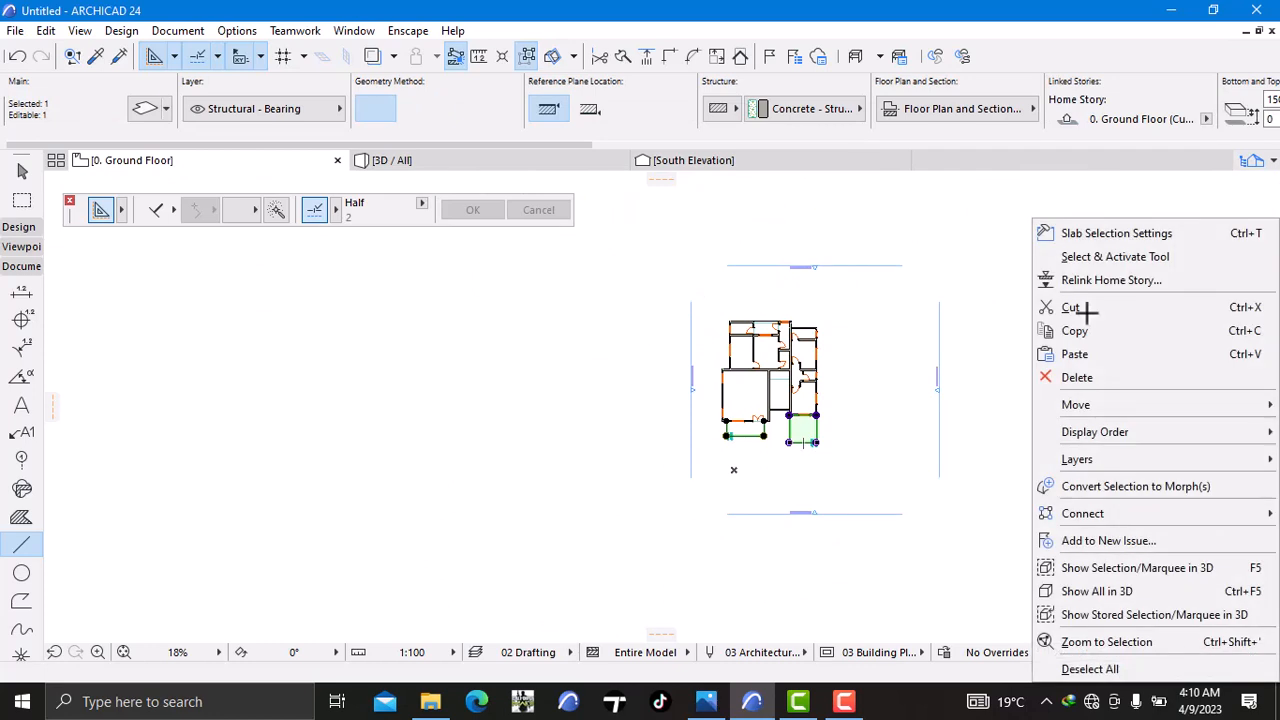
click(1050, 331)
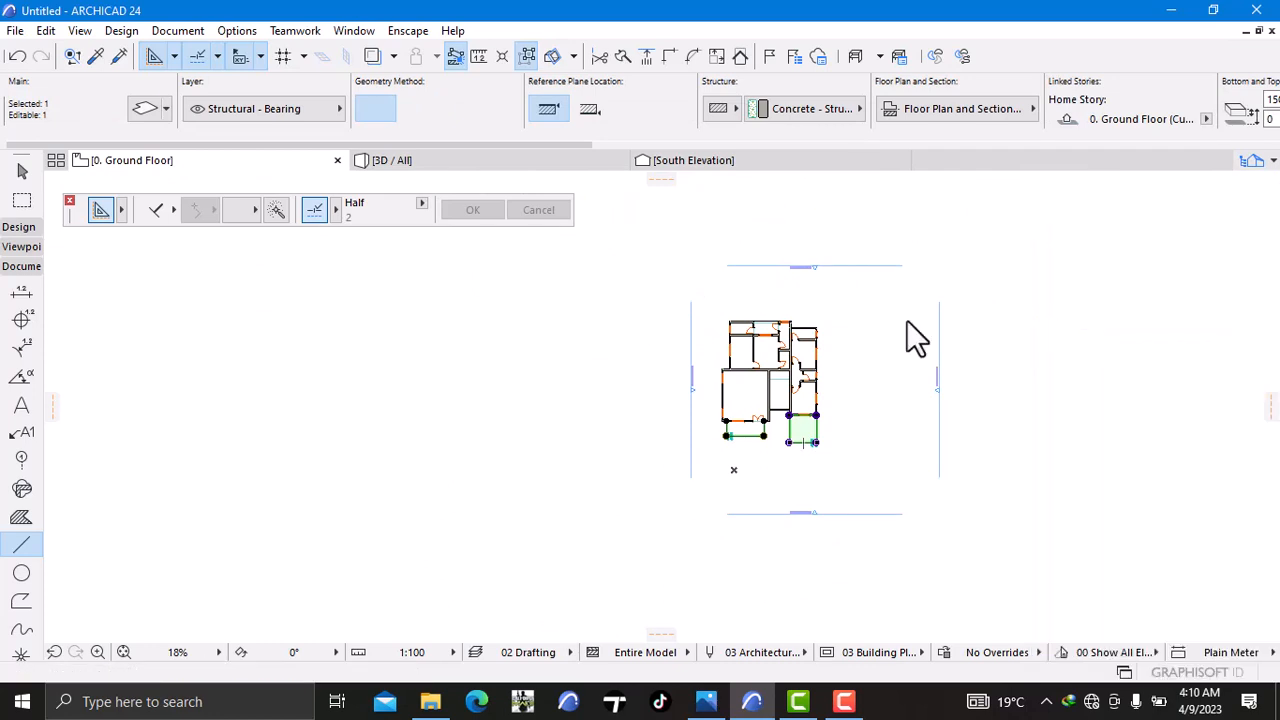
Step: Switch to the 1. Story plan and paste the copied porch outlines in place south of the front walls
right_click(151, 165)
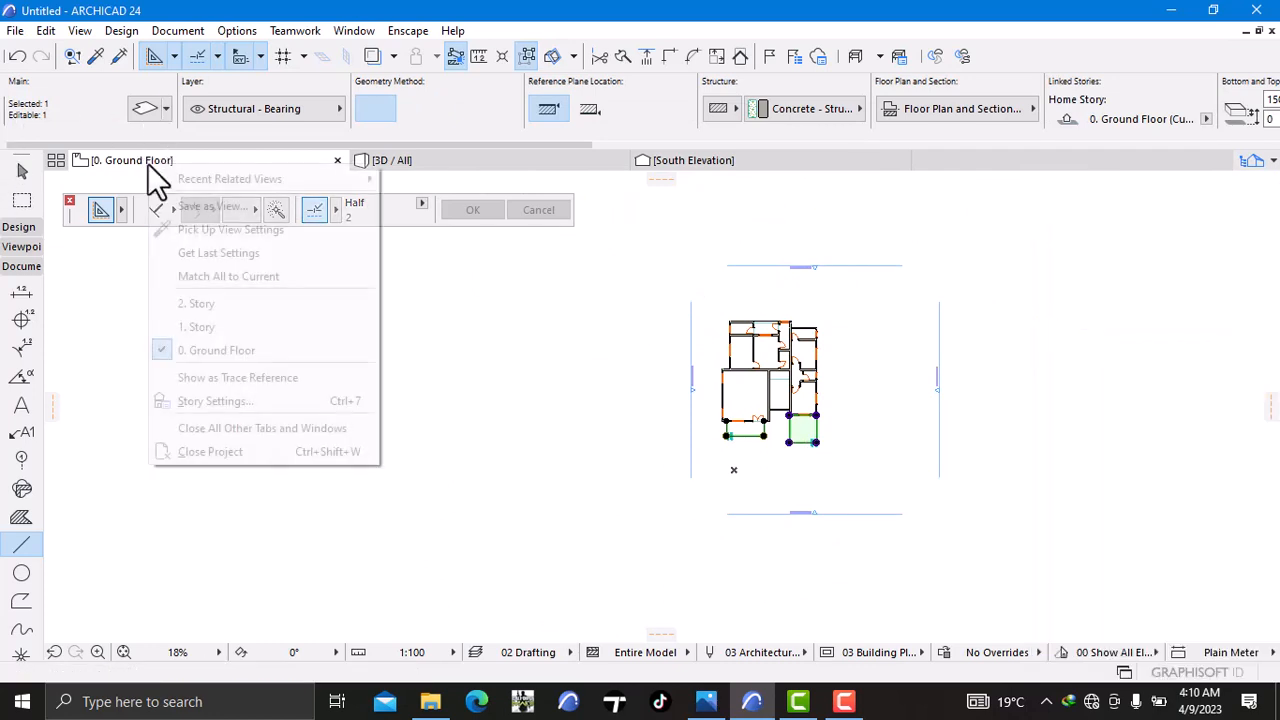
click(197, 327)
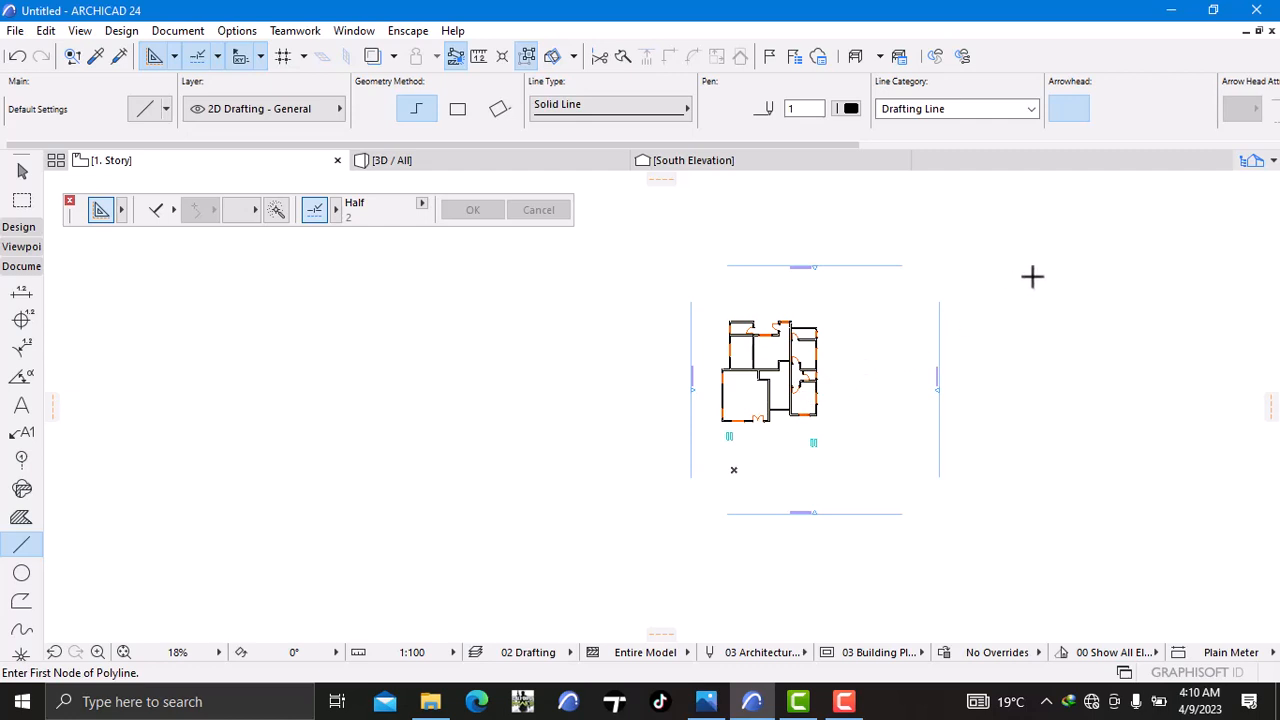
right_click(1055, 248)
click(1073, 274)
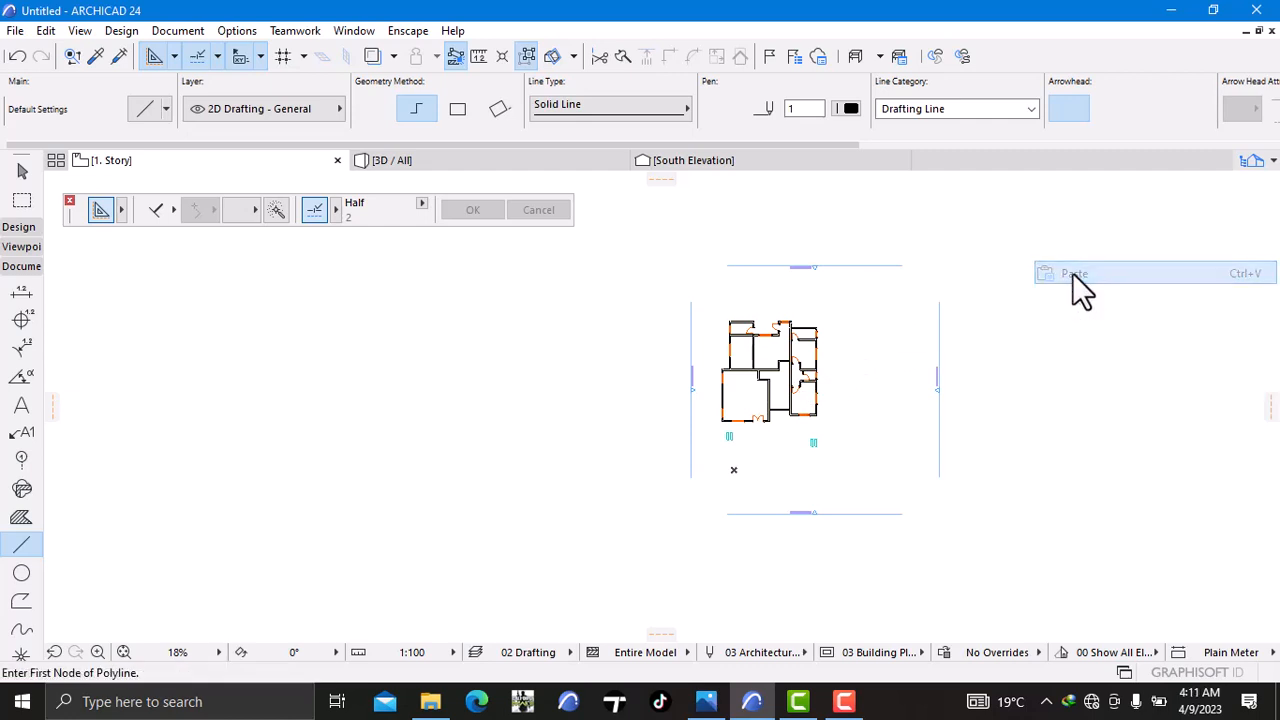
click(825, 432)
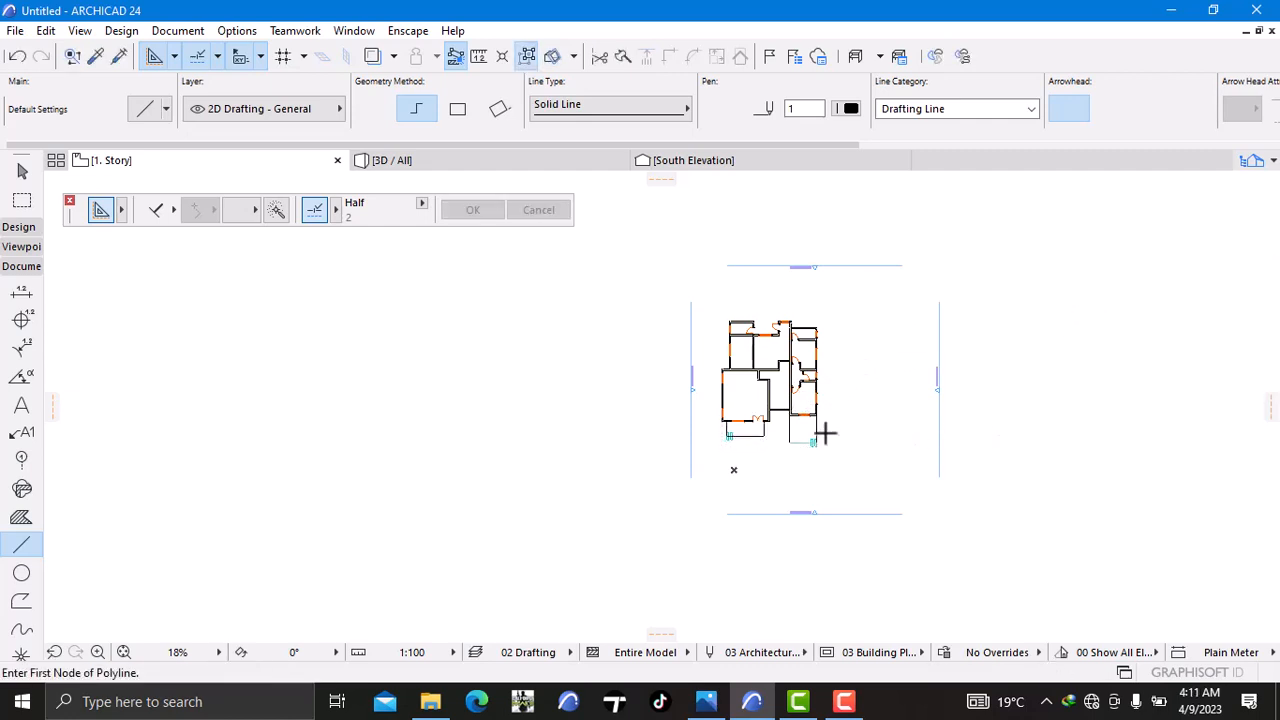
Step: Examine the pasted porch elements on 1. Story, and check the front porches in the 3D view
scroll(825, 432, up, 5)
middle_drag(770, 400, 605, 360)
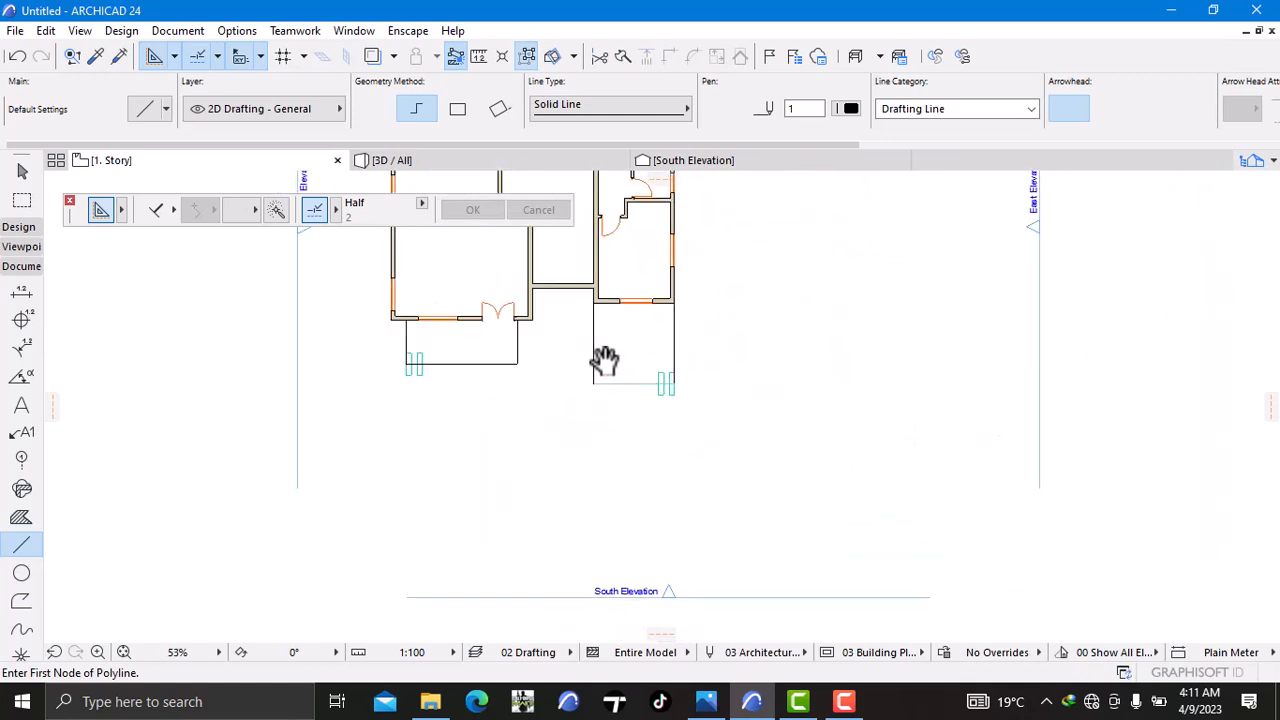
scroll(603, 362, up, 2)
scroll(666, 415, up, 3)
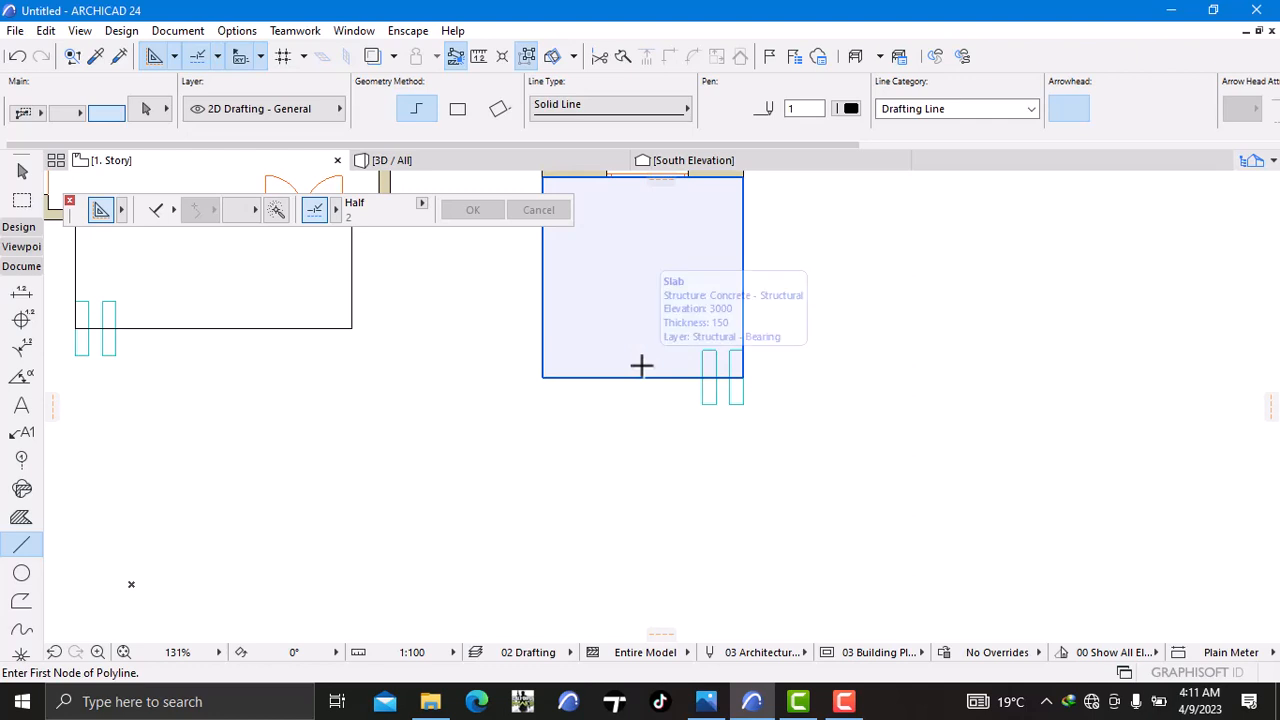
click(430, 160)
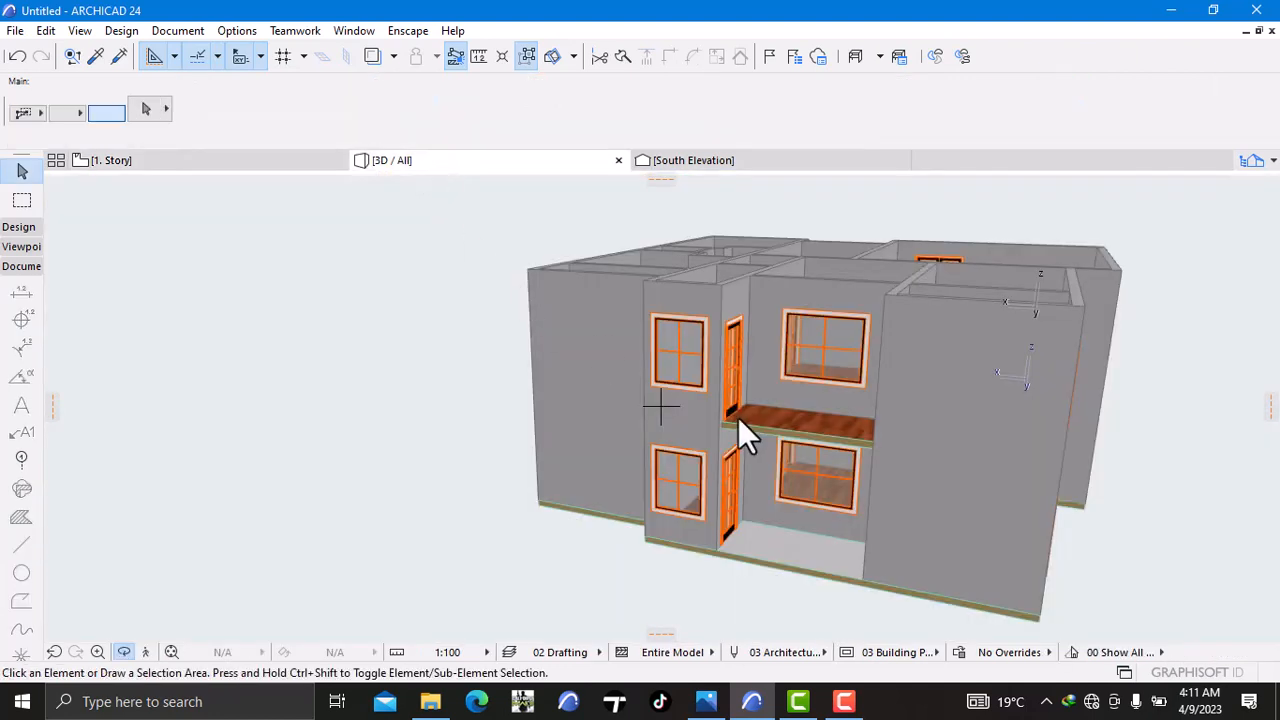
right_click(316, 434)
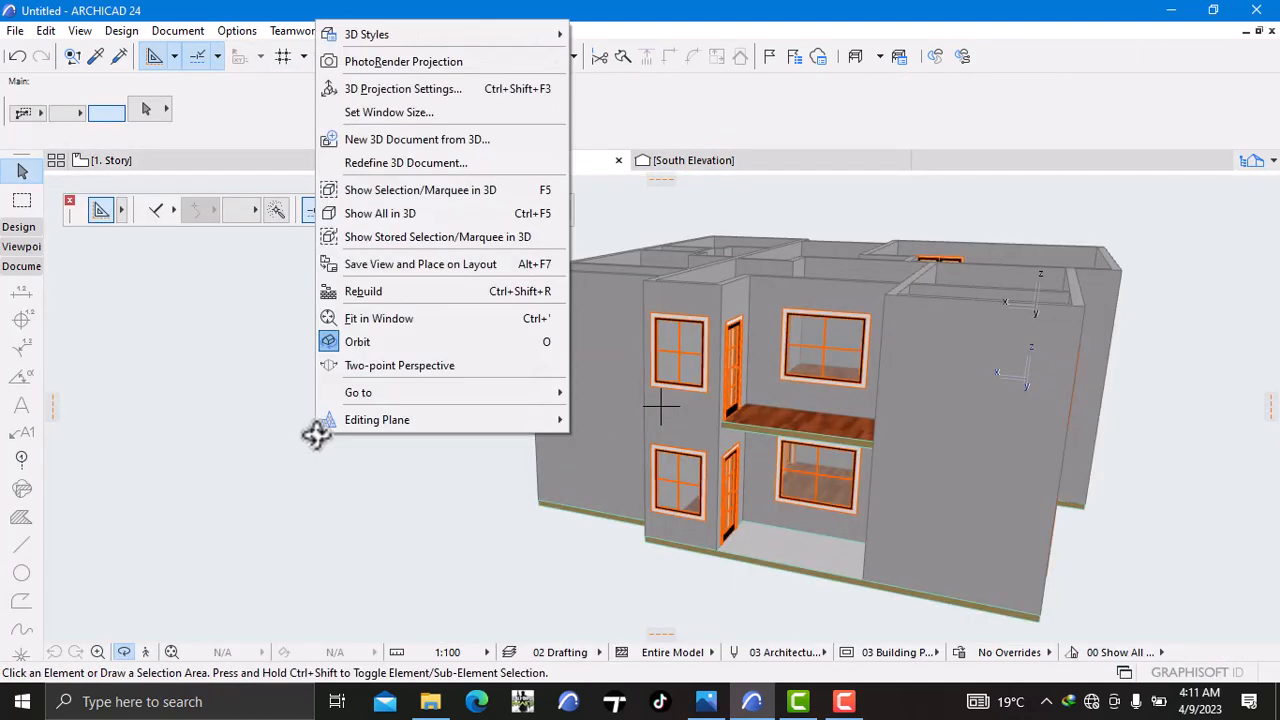
click(209, 410)
drag(220, 406, 1090, 399)
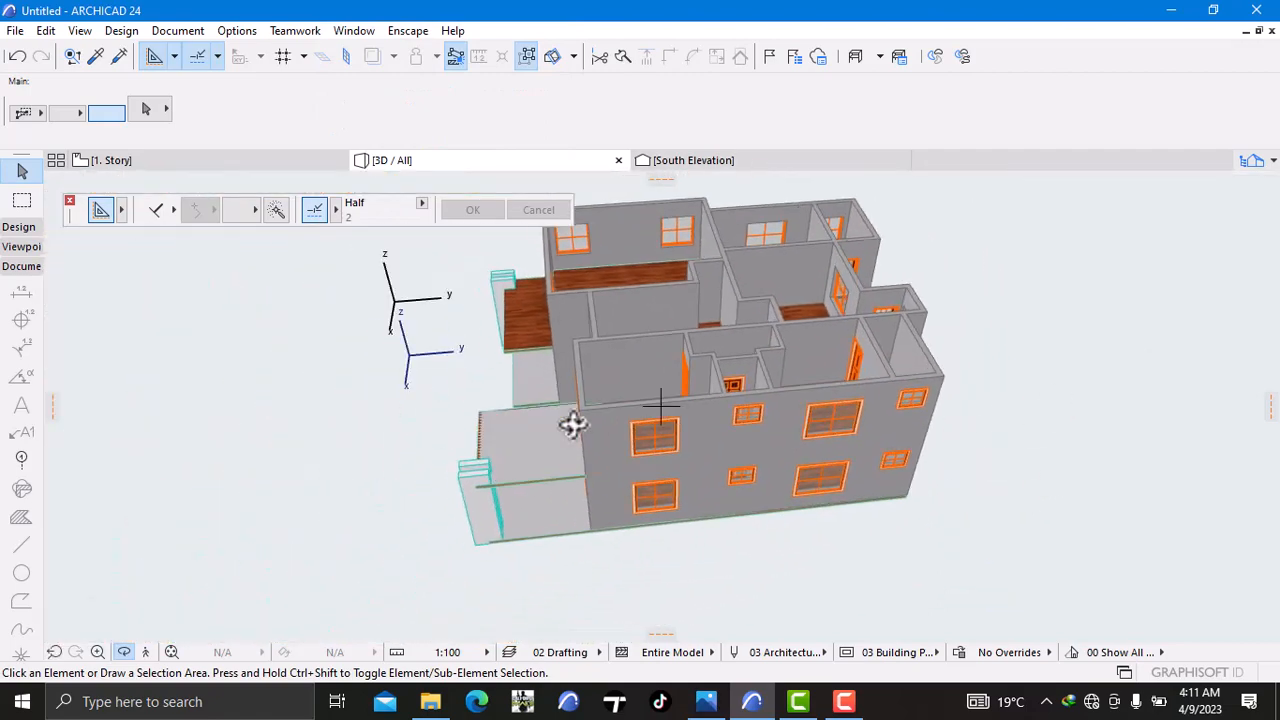
drag(372, 431, 885, 395)
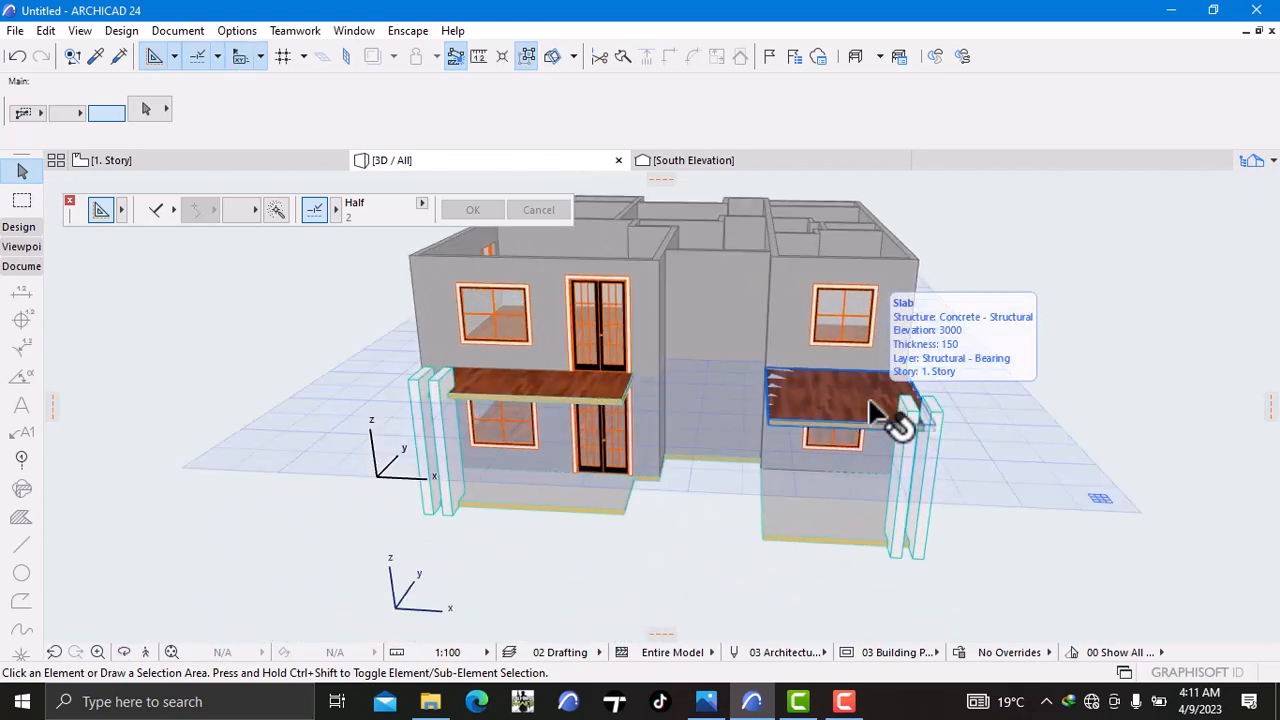
Step: Delete the 1. Story slab over the east porch in the 3D view
click(872, 412)
right_click(1170, 295)
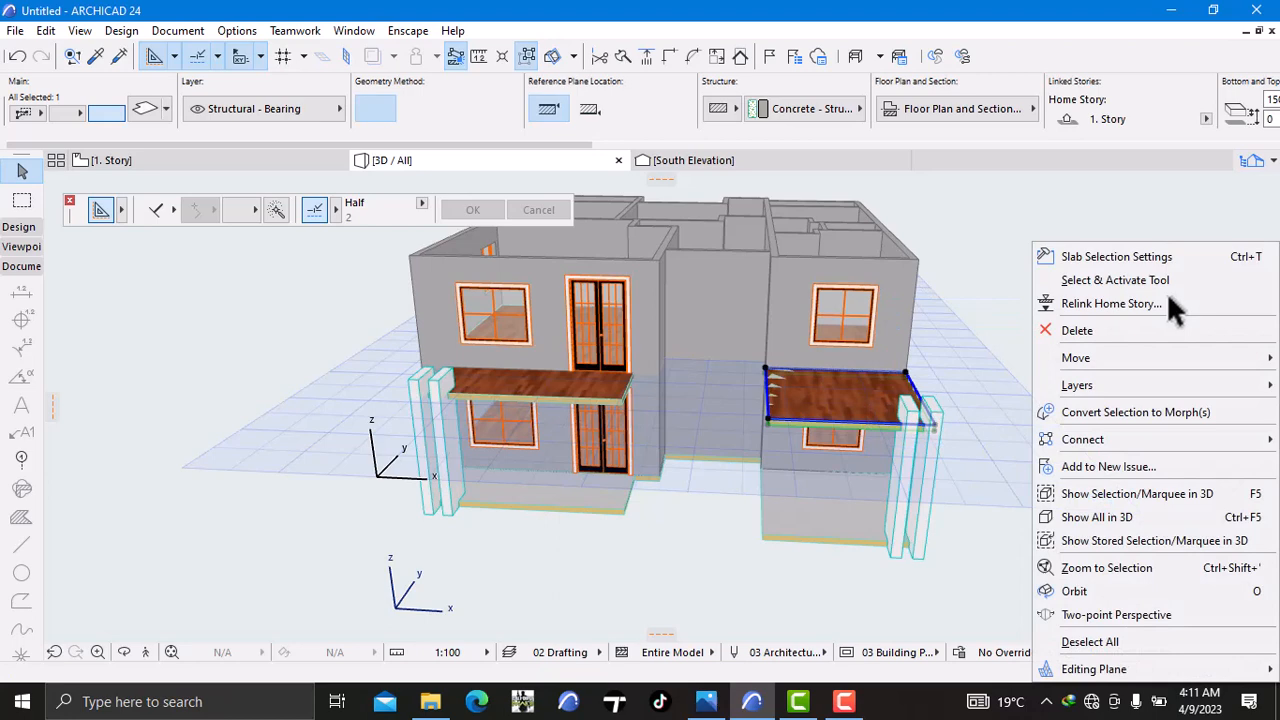
click(1069, 335)
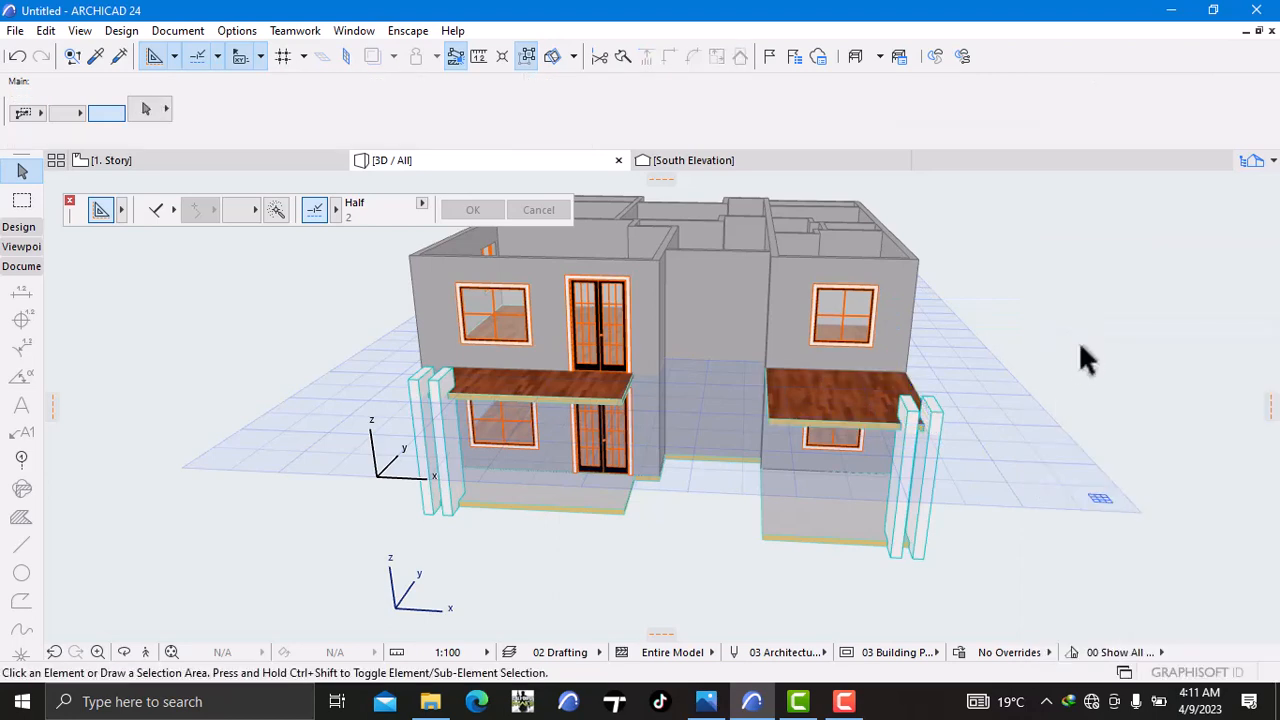
Step: On 1. Story, draw a line about 3700 long joining the south ends of the east porch's two side lines
click(203, 165)
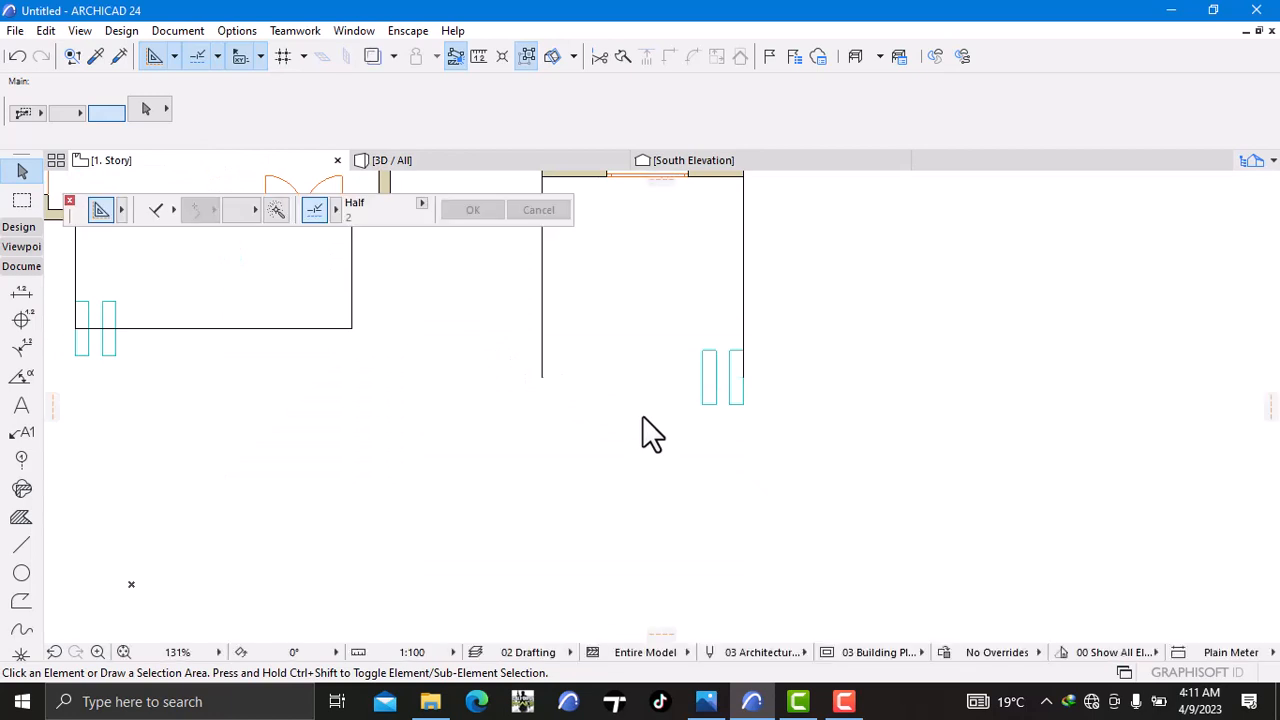
scroll(643, 419, down, 2)
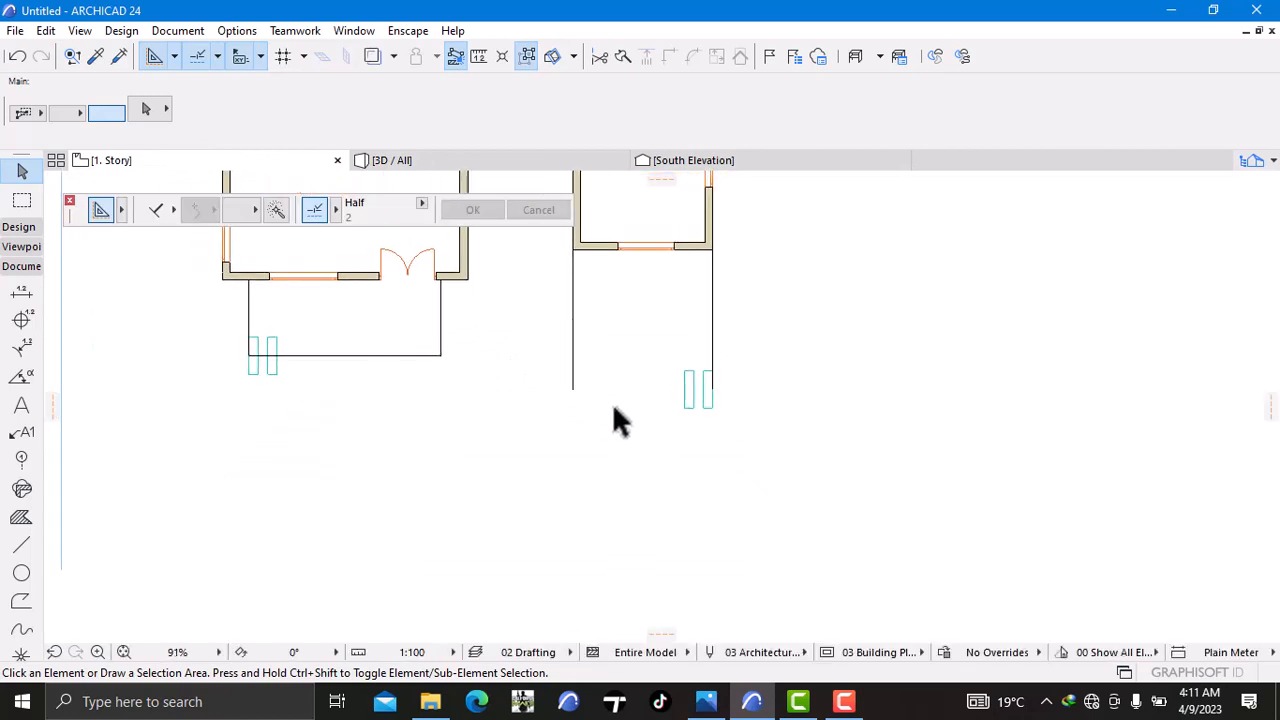
click(22, 545)
scroll(674, 389, up, 3)
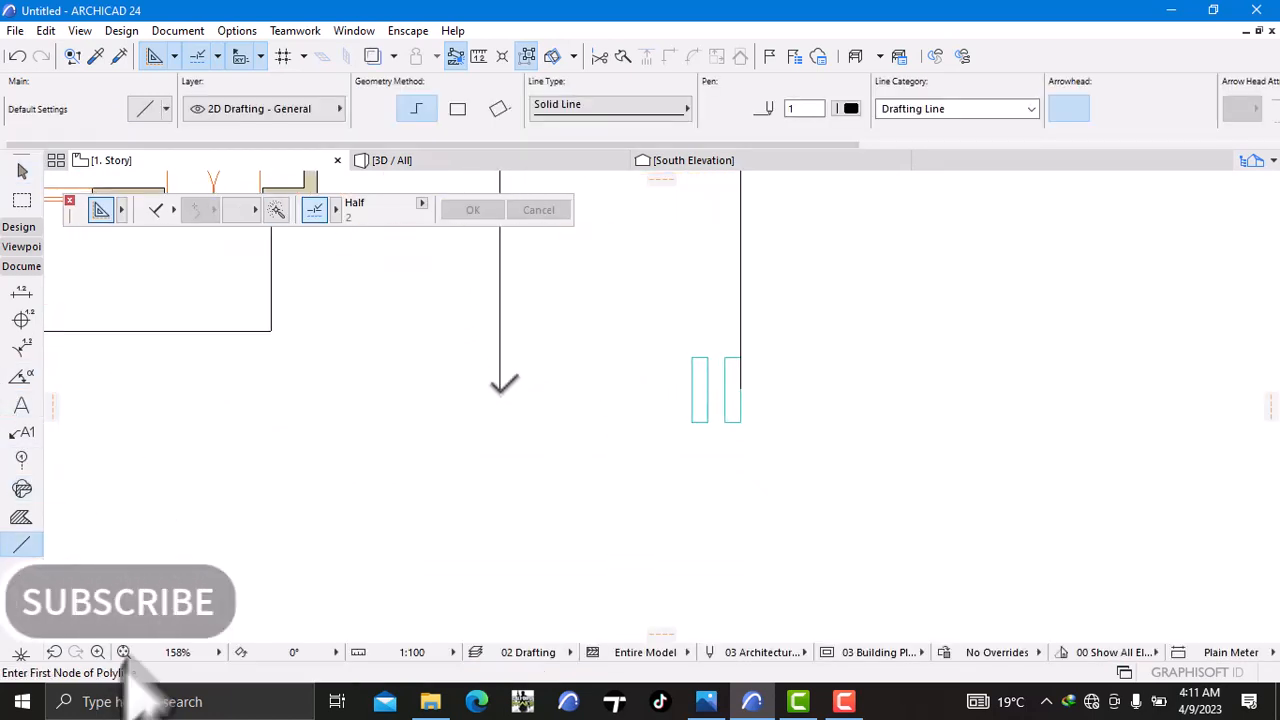
click(500, 389)
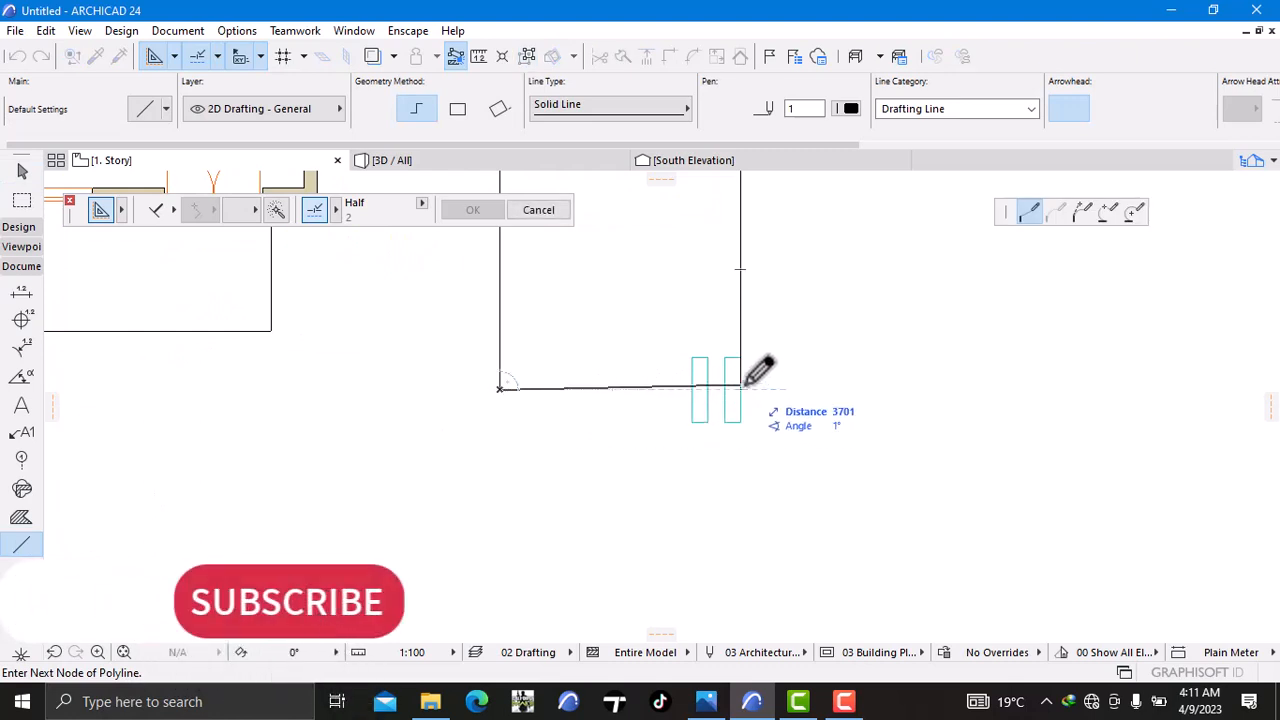
scroll(741, 388, up, 5)
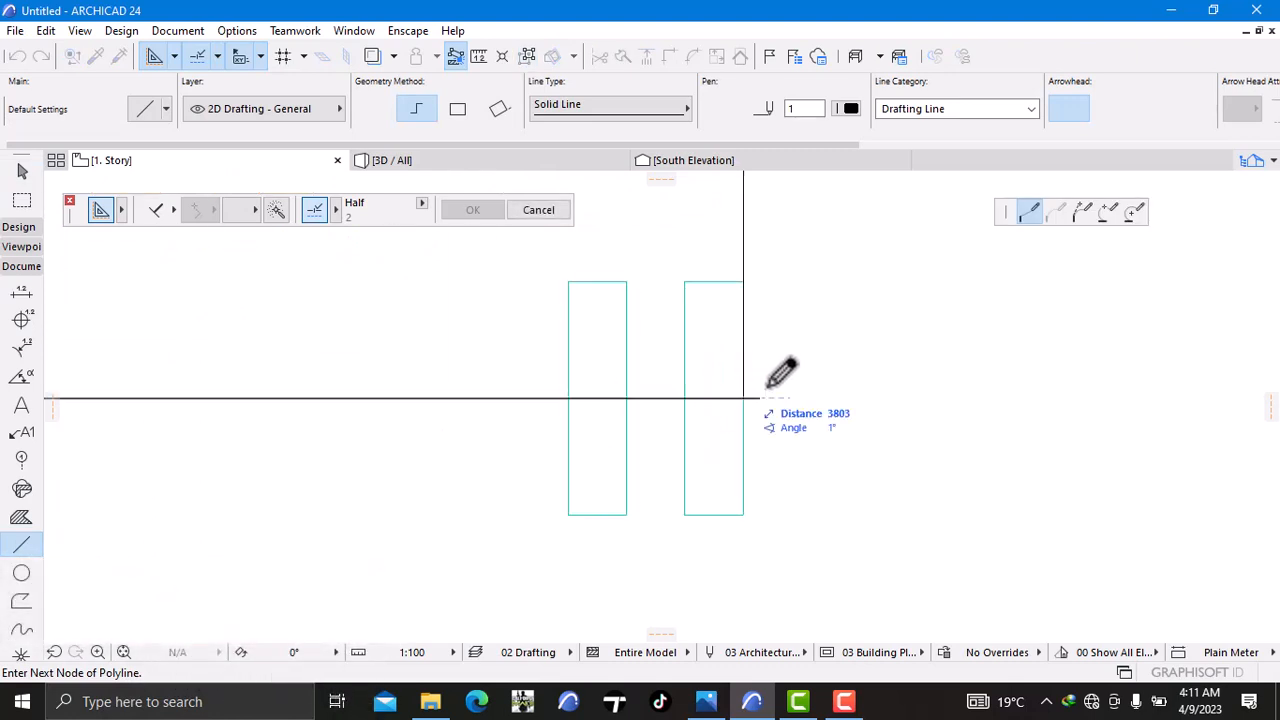
double_click(743, 398)
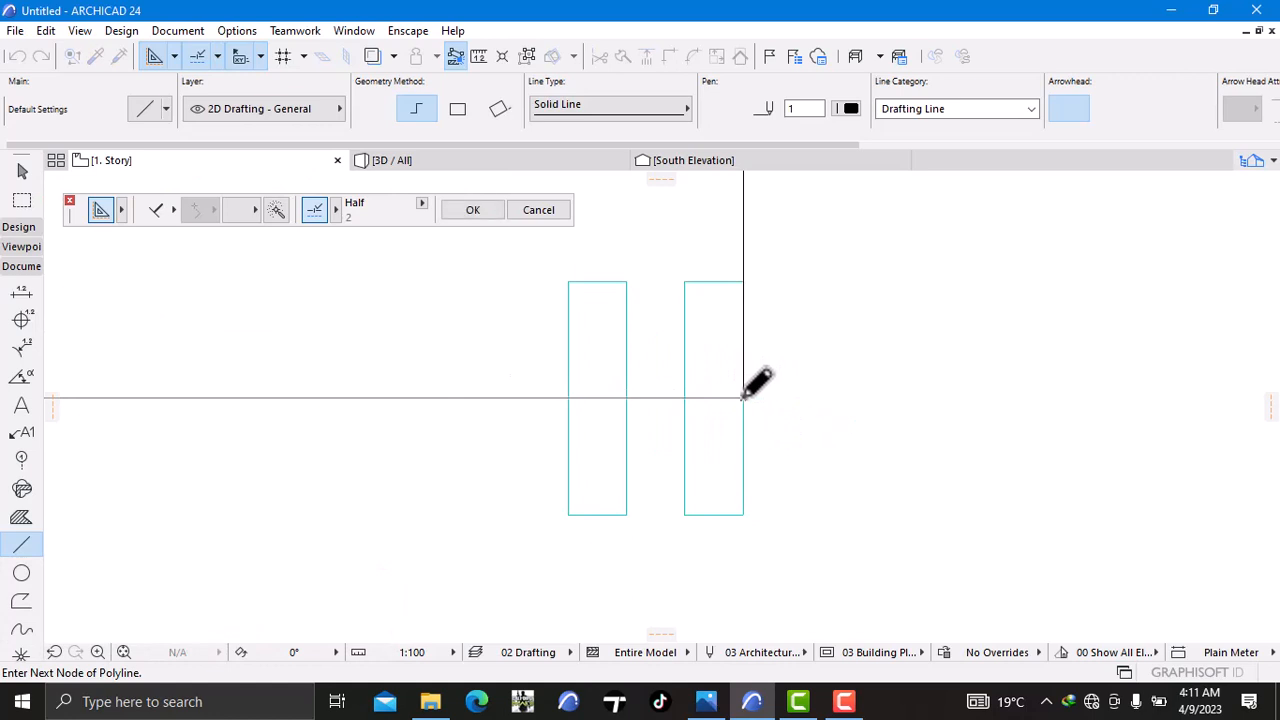
Step: Examine the 1. Story room layout from the stepped interior walls down to the two front porch outlines
scroll(775, 402, down, 5)
scroll(770, 404, down, 5)
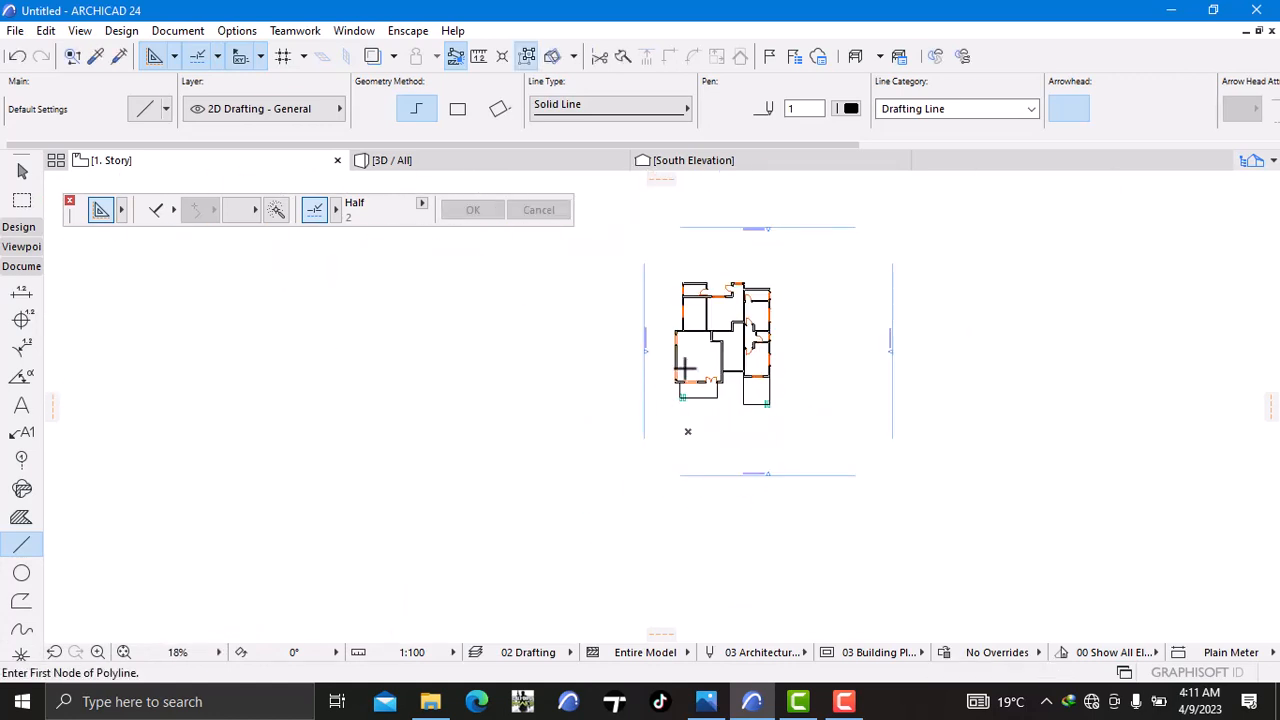
scroll(737, 394, up, 2)
middle_drag(737, 394, 538, 508)
scroll(531, 387, up, 1)
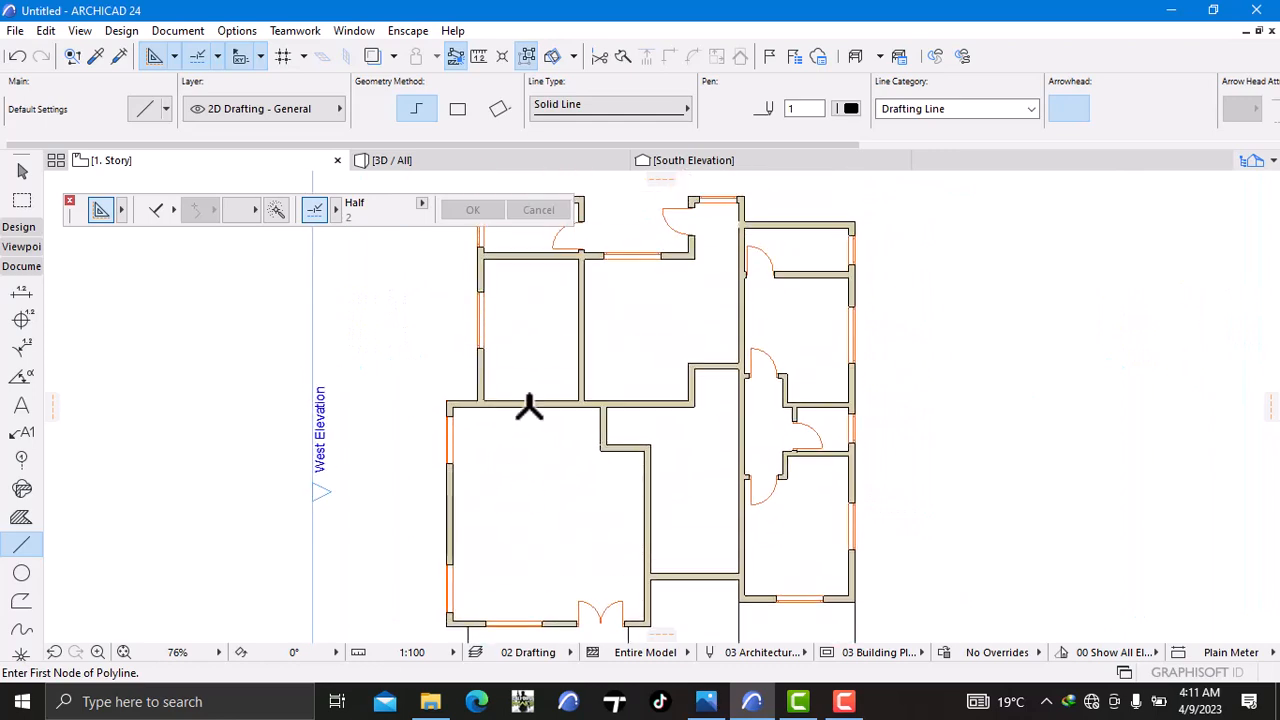
scroll(525, 402, up, 2)
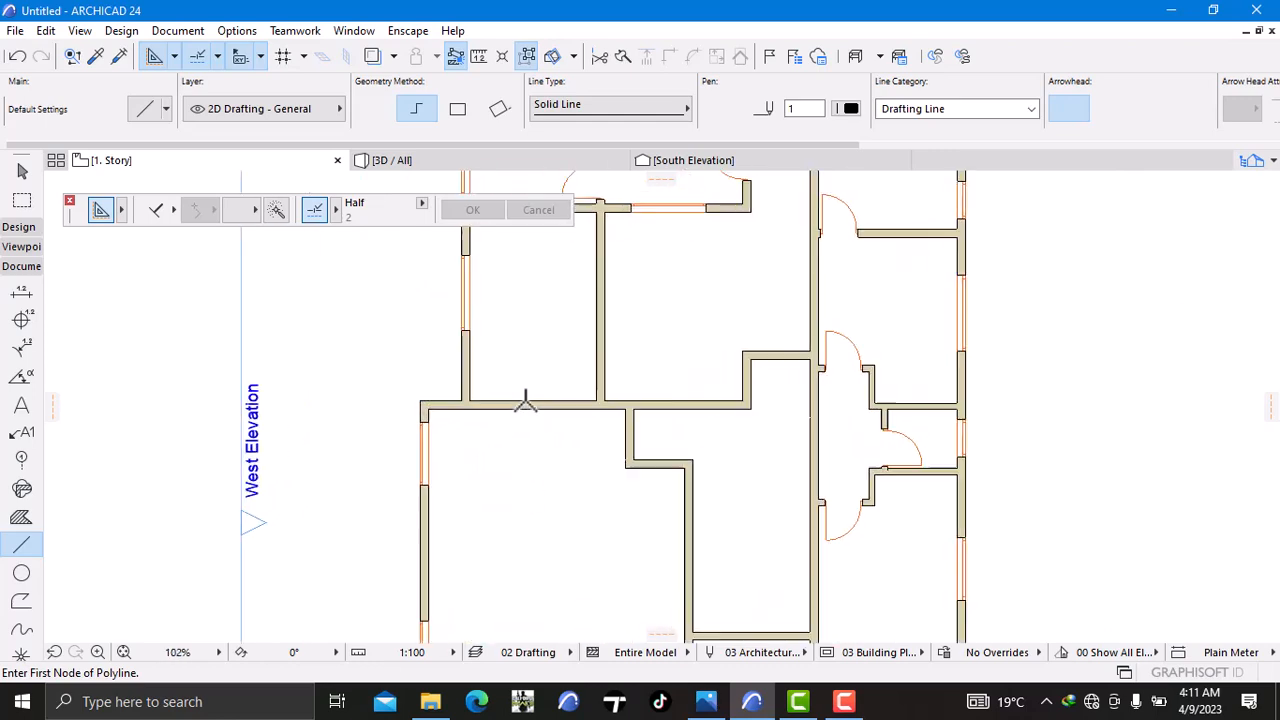
scroll(526, 403, down, 1)
middle_drag(526, 403, 477, 479)
scroll(642, 398, down, 2)
middle_drag(642, 398, 520, 318)
middle_drag(607, 430, 570, 316)
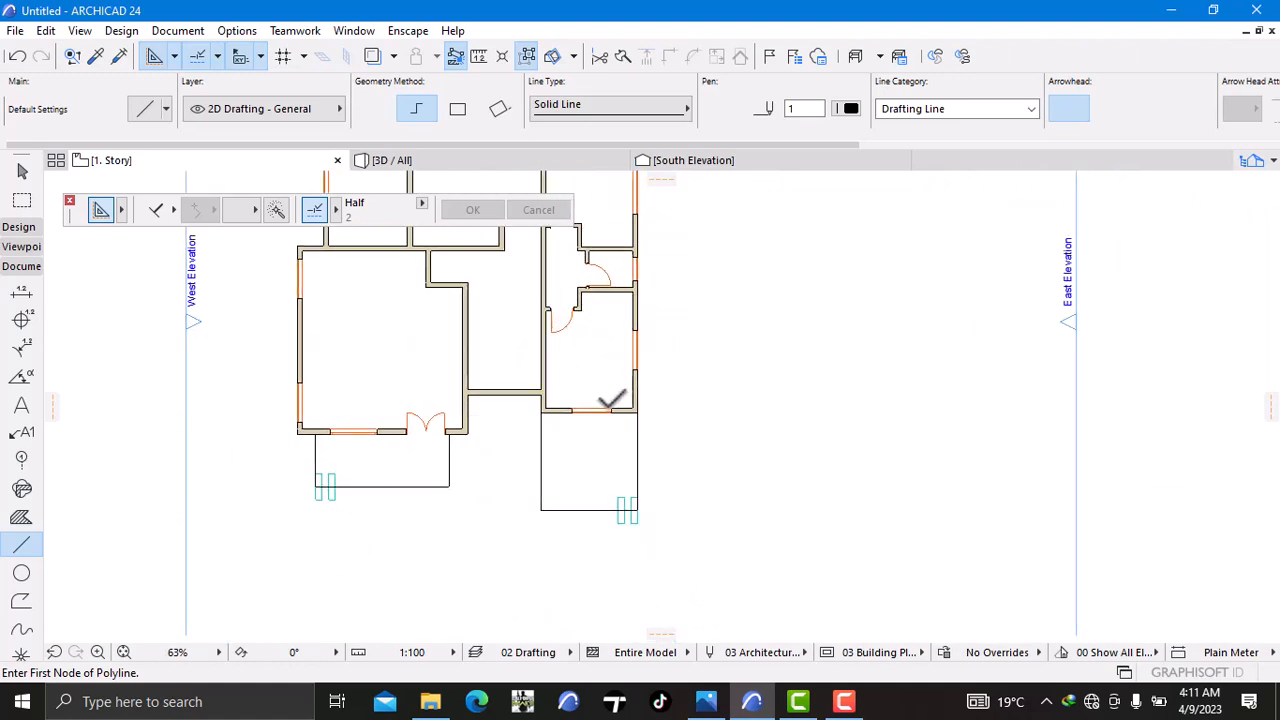
Step: Remove the door in the north wall of the southeast room on 1. Story
middle_drag(608, 400, 610, 367)
scroll(608, 362, up, 2)
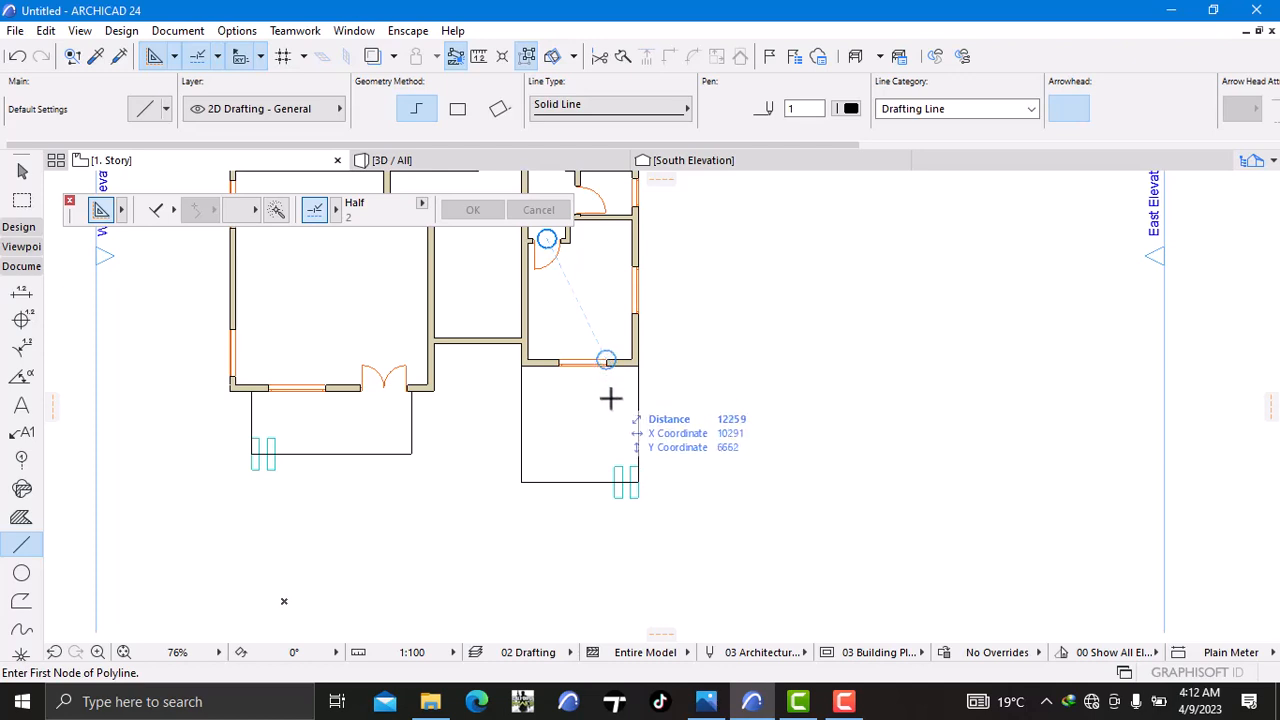
scroll(586, 523, up, 8)
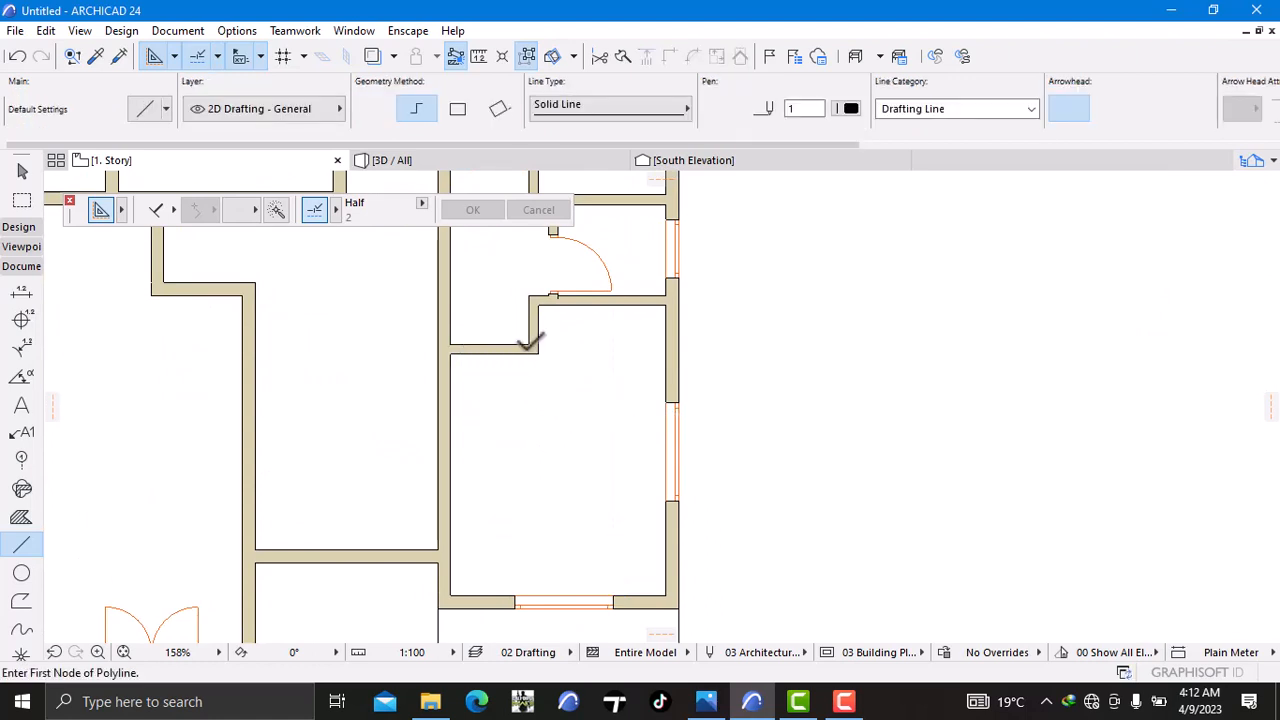
Step: Delete the short horizontal wall of the southeast room's step and stretch the adjoining vertical wall south to a length of 1650
shift+click(510, 352)
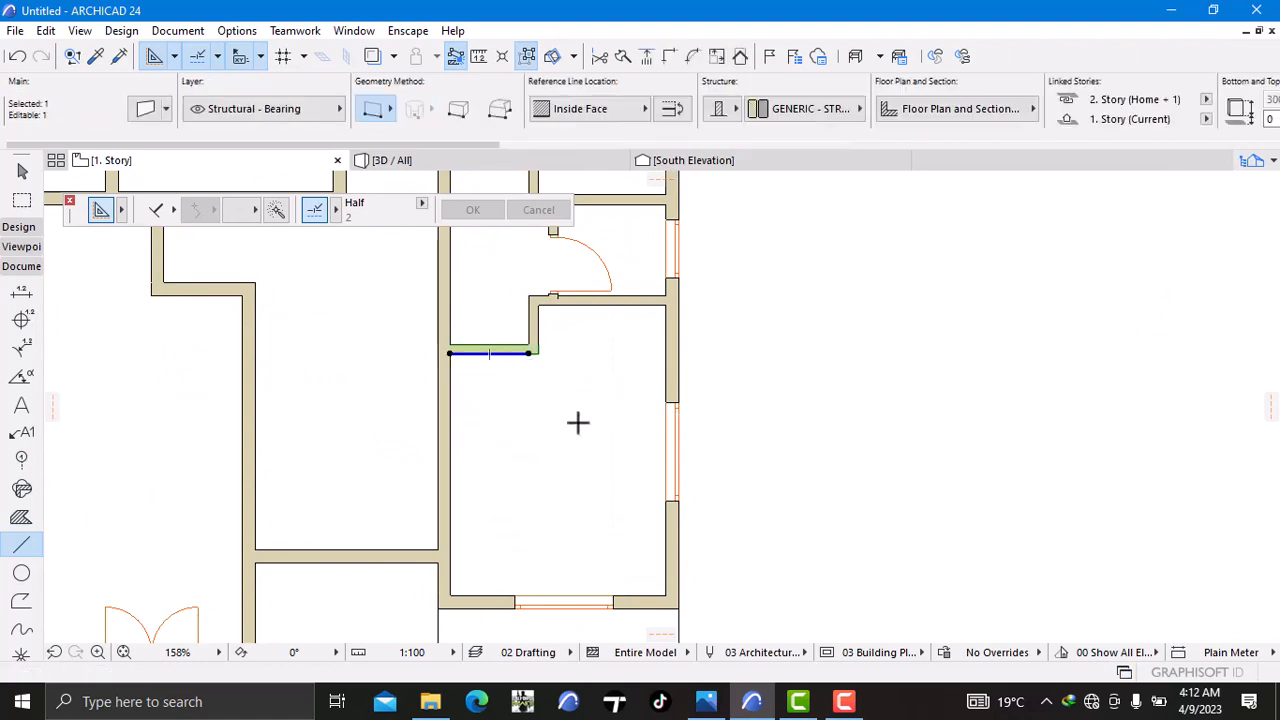
key(Delete)
shift+click(530, 347)
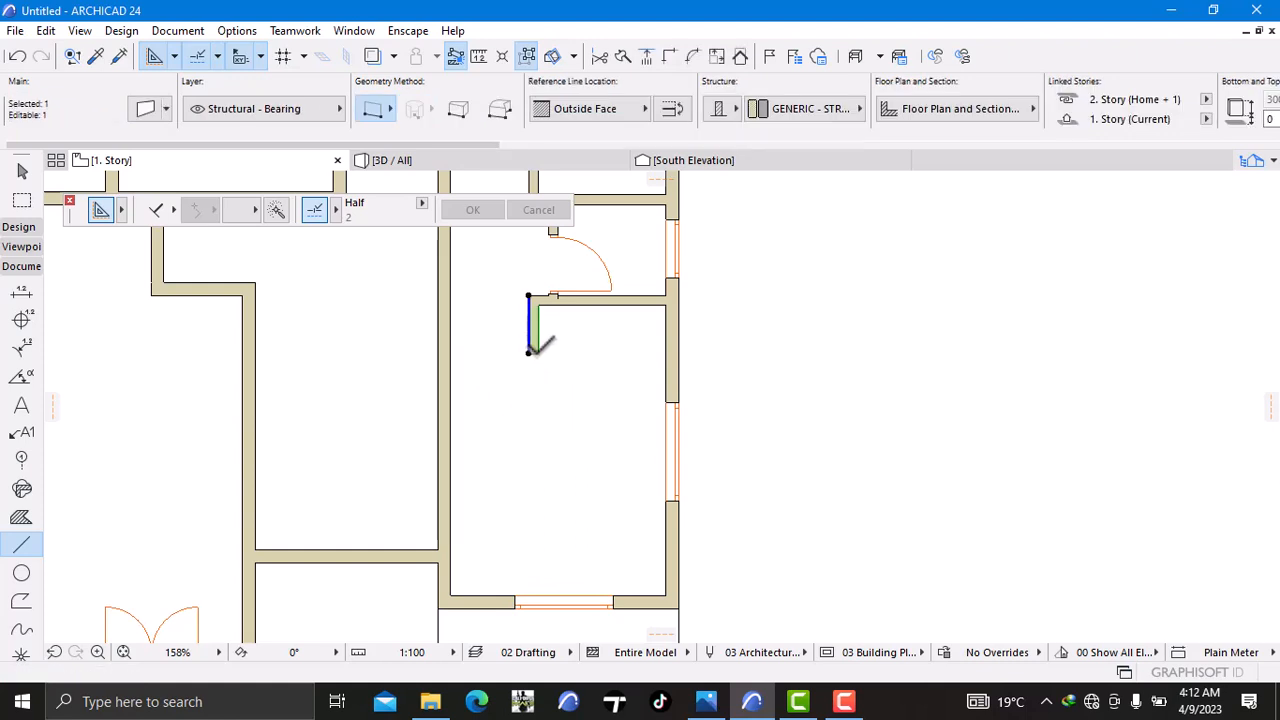
scroll(524, 350, up, 4)
click(520, 352)
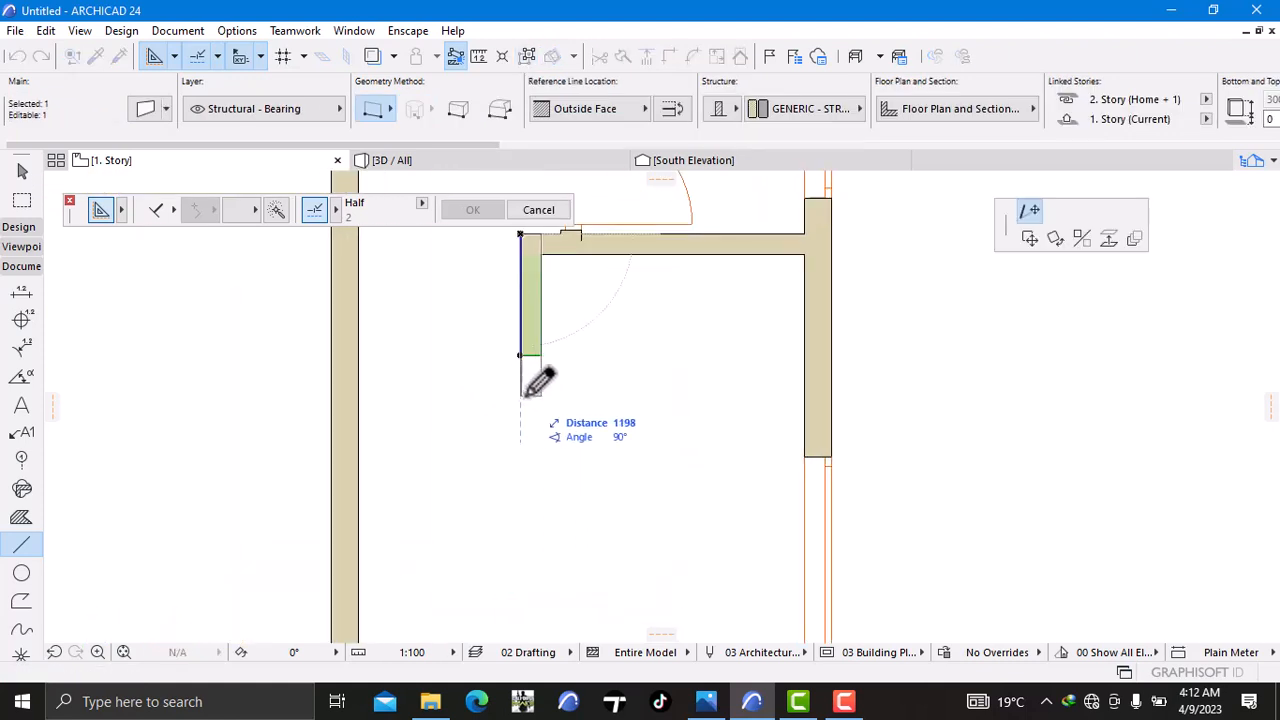
text(1650)
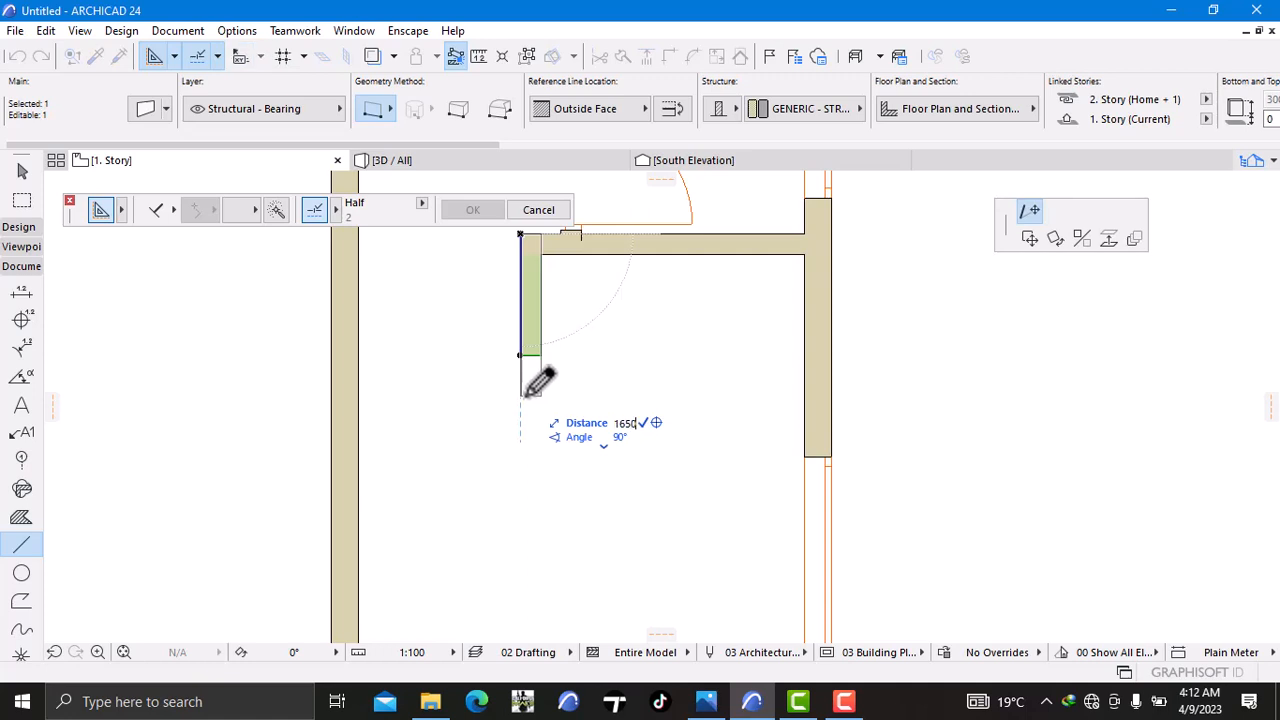
key(Return)
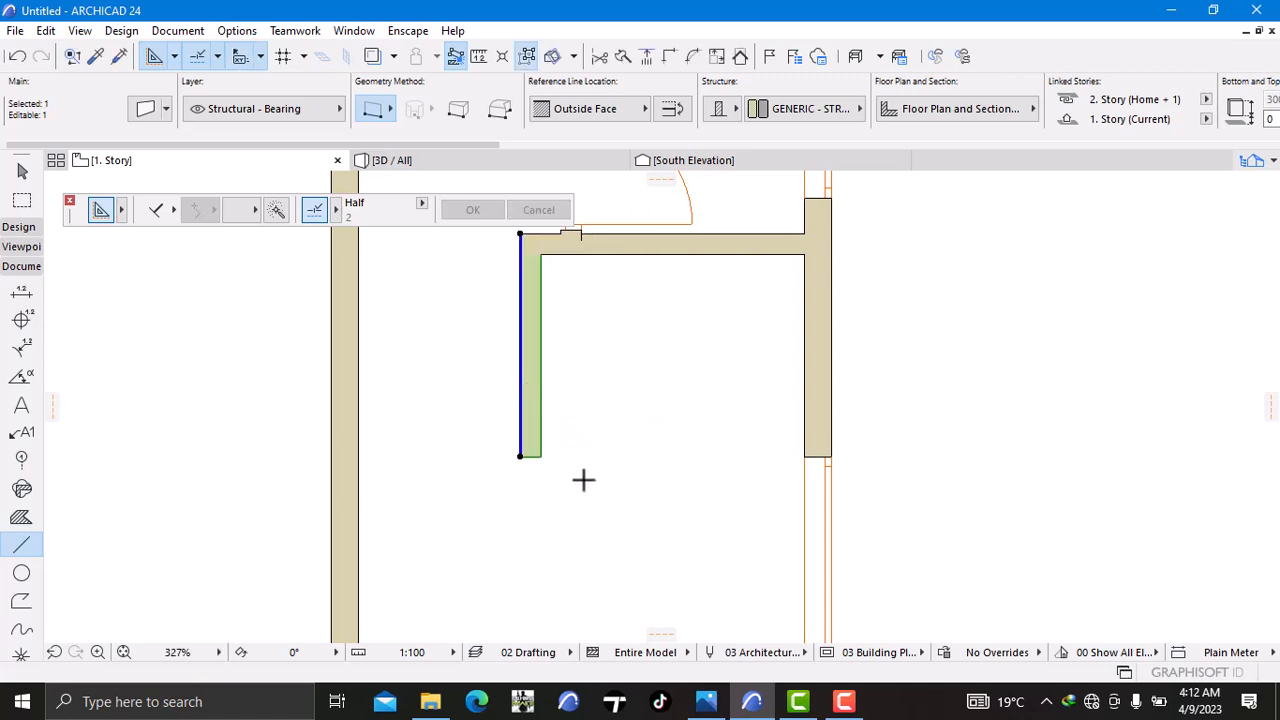
key(Escape)
Step: Delete the southeast room's south wall together with its window, on the north edge of the east porch
scroll(597, 486, down, 1)
scroll(599, 486, down, 5)
middle_drag(599, 486, 638, 365)
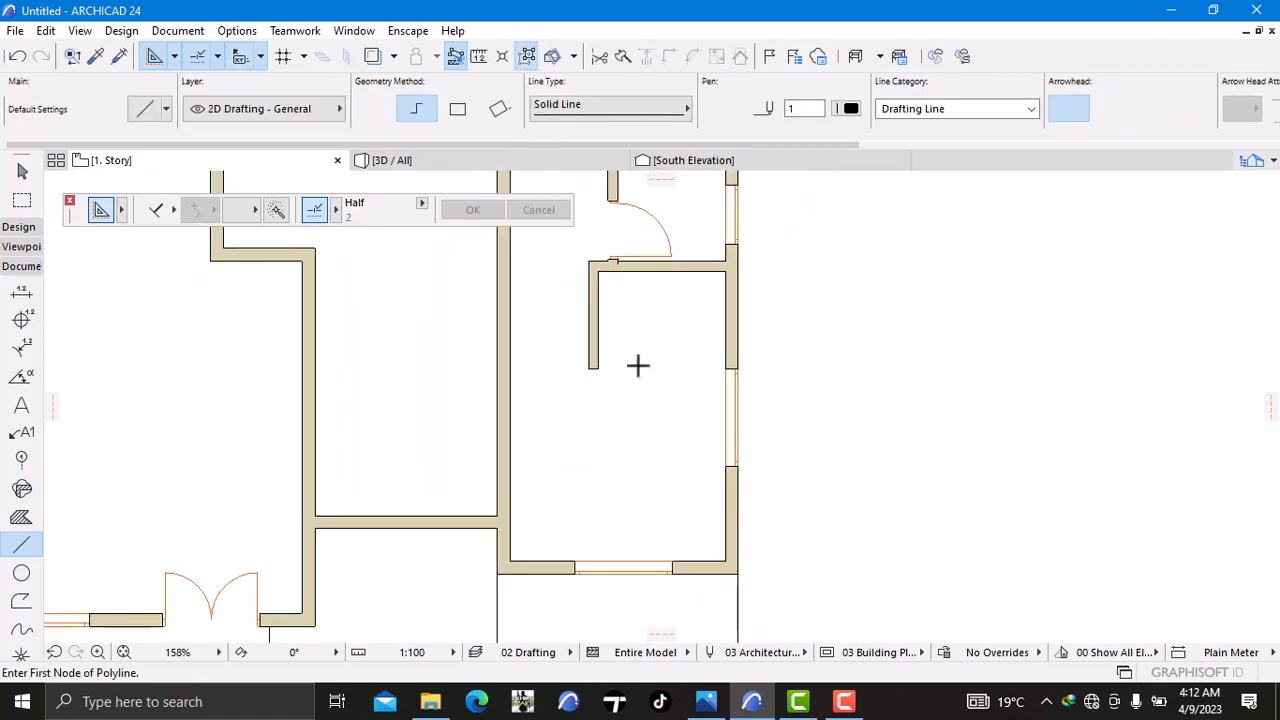
middle_drag(630, 469, 649, 378)
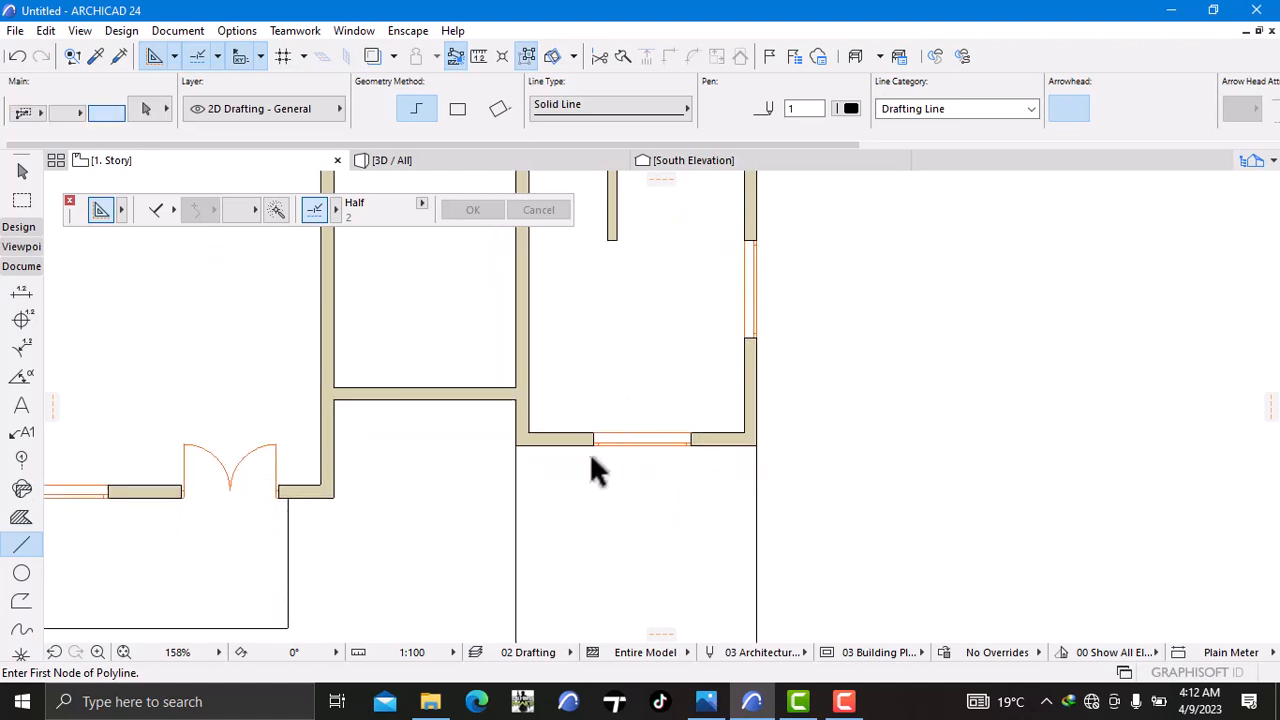
shift+click(527, 433)
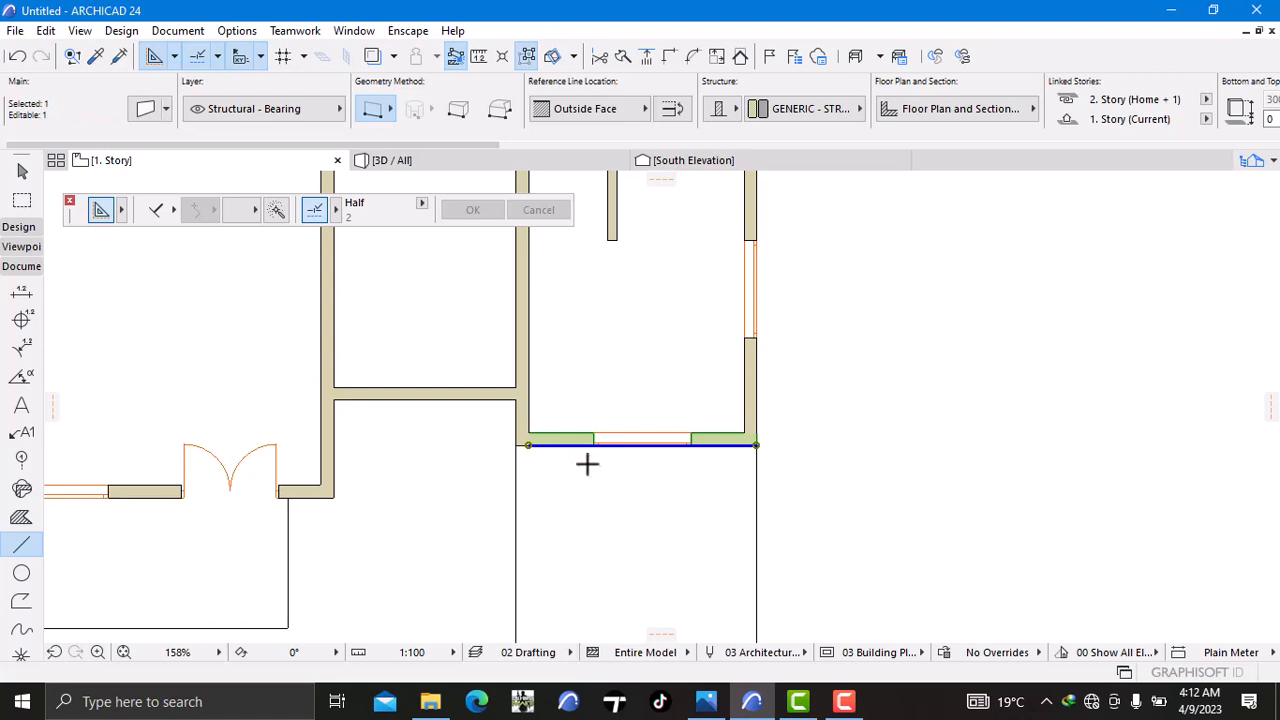
key(Delete)
shift+click(531, 434)
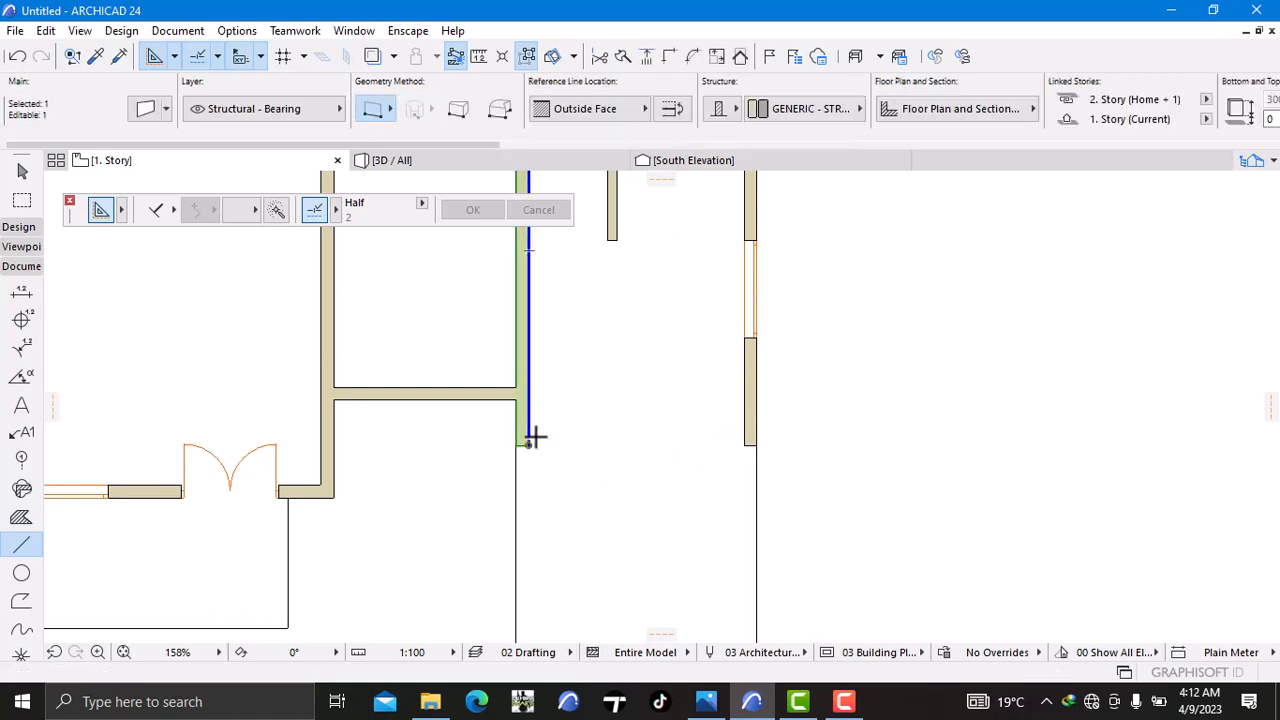
scroll(538, 437, up, 3)
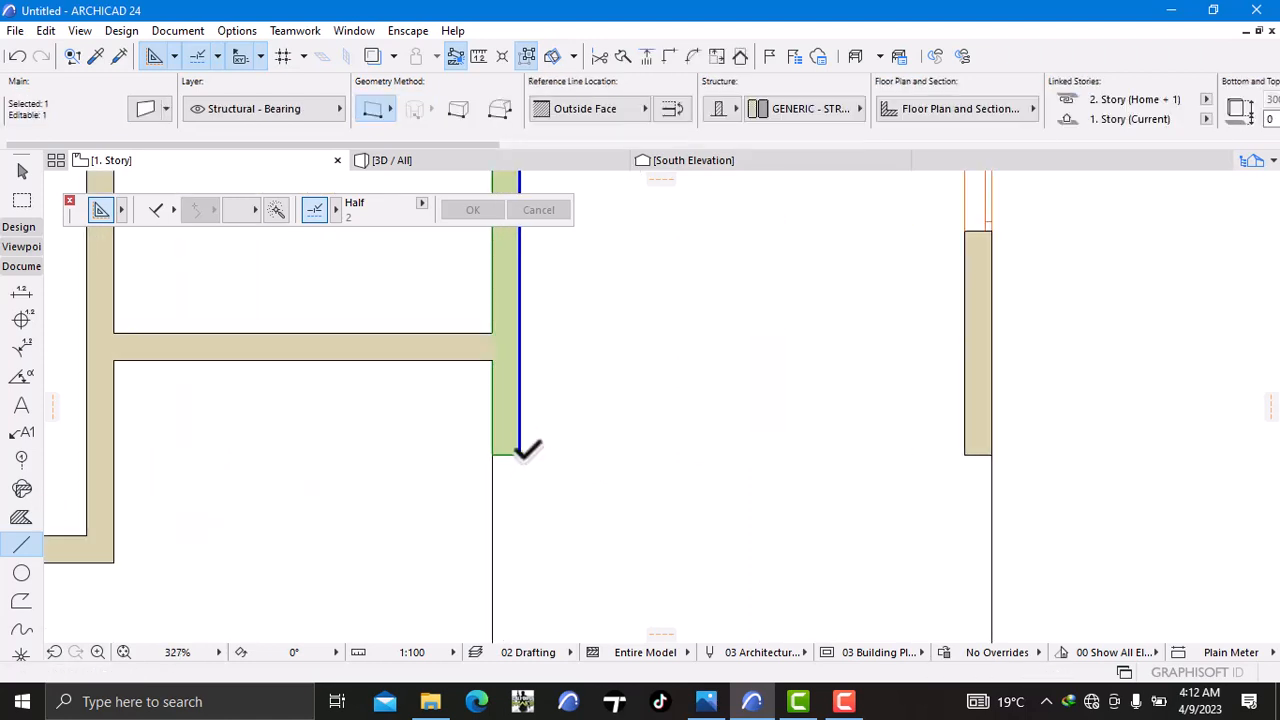
click(520, 456)
scroll(519, 456, down, 5)
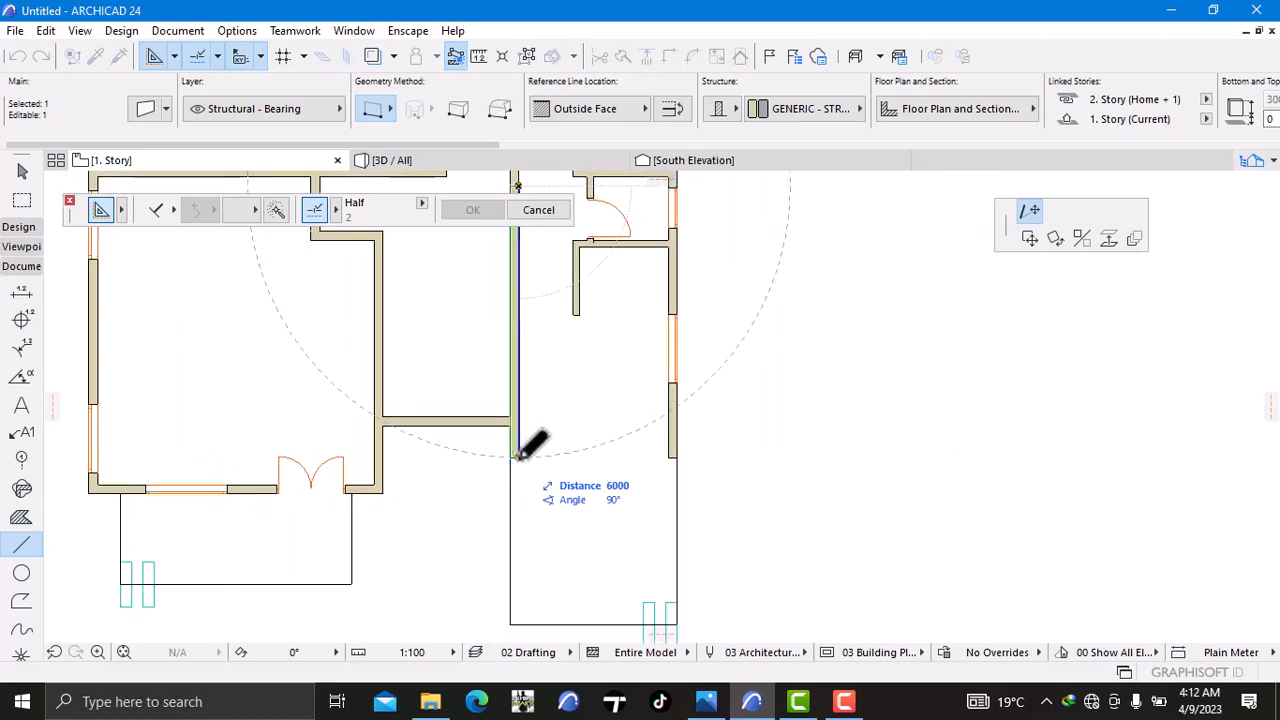
key(Escape)
key(Escape)
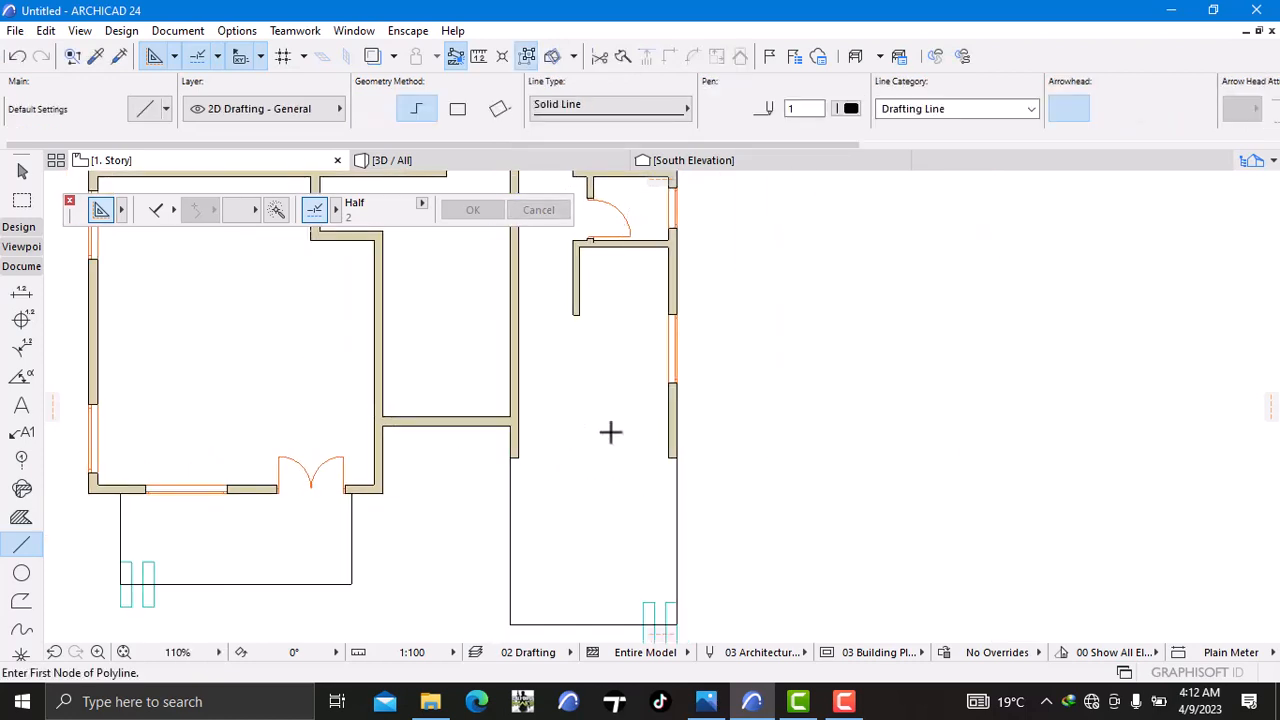
Step: Remove the 1500 wide window from the east wall of the southeast room
shift+click(676, 436)
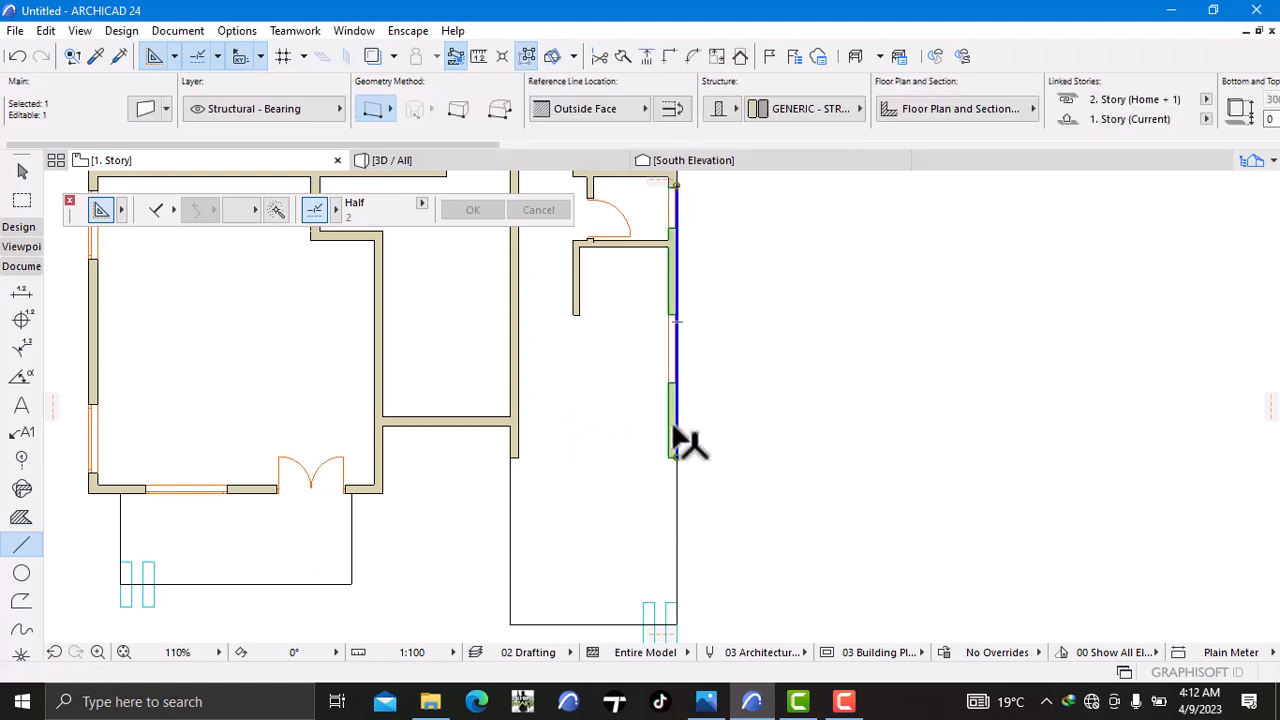
key(Escape)
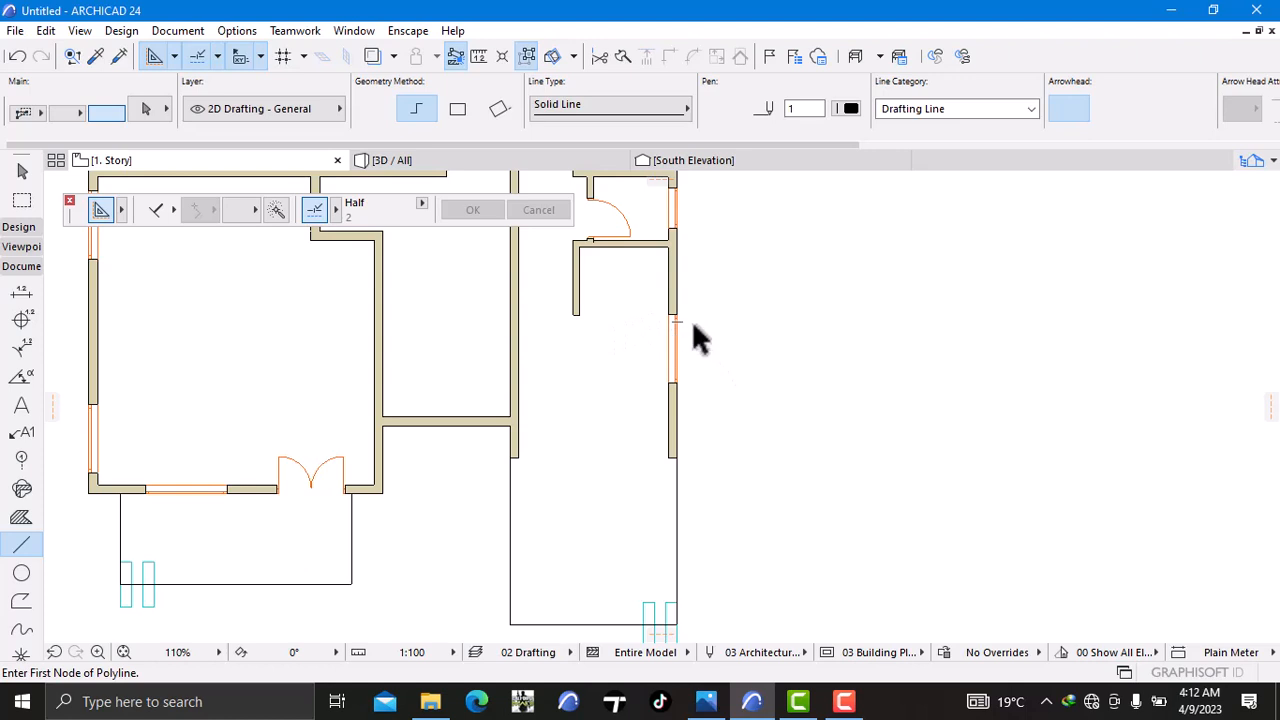
shift+click(678, 324)
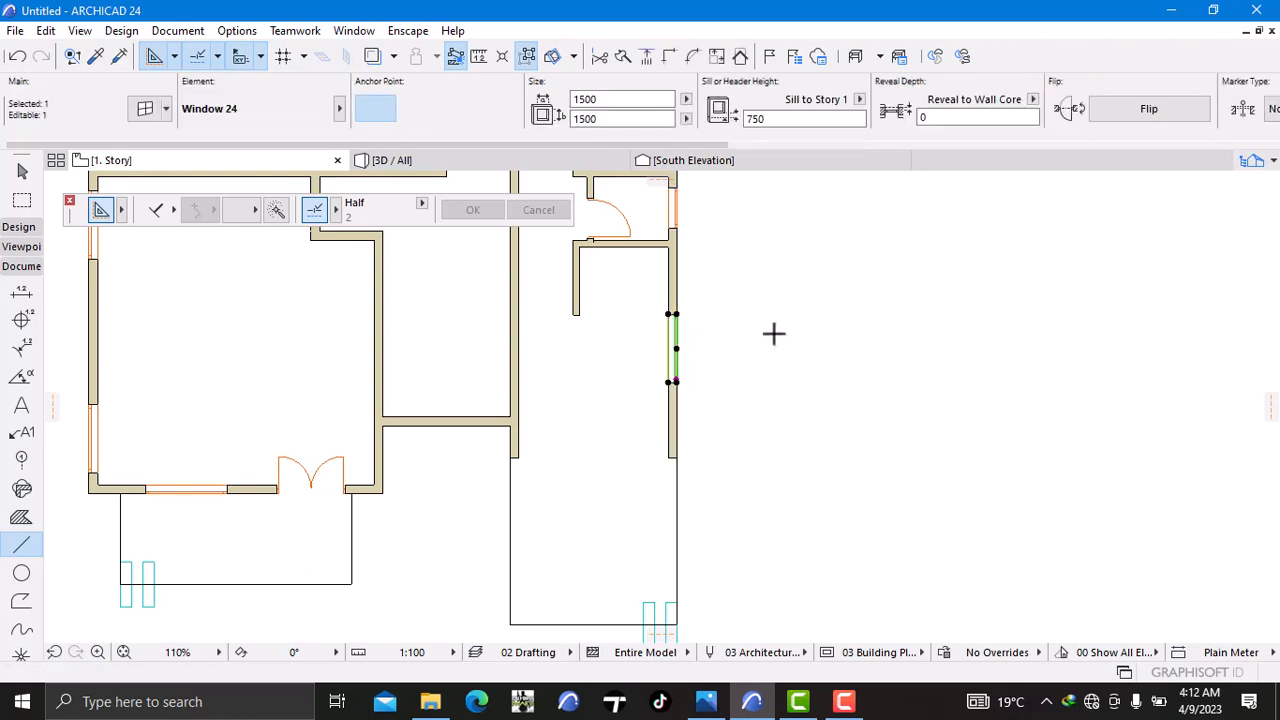
key(Escape)
Step: Draw an Outside Face wall from the south end of the 1650 long wall across to the east exterior wall
middle_drag(646, 337, 653, 430)
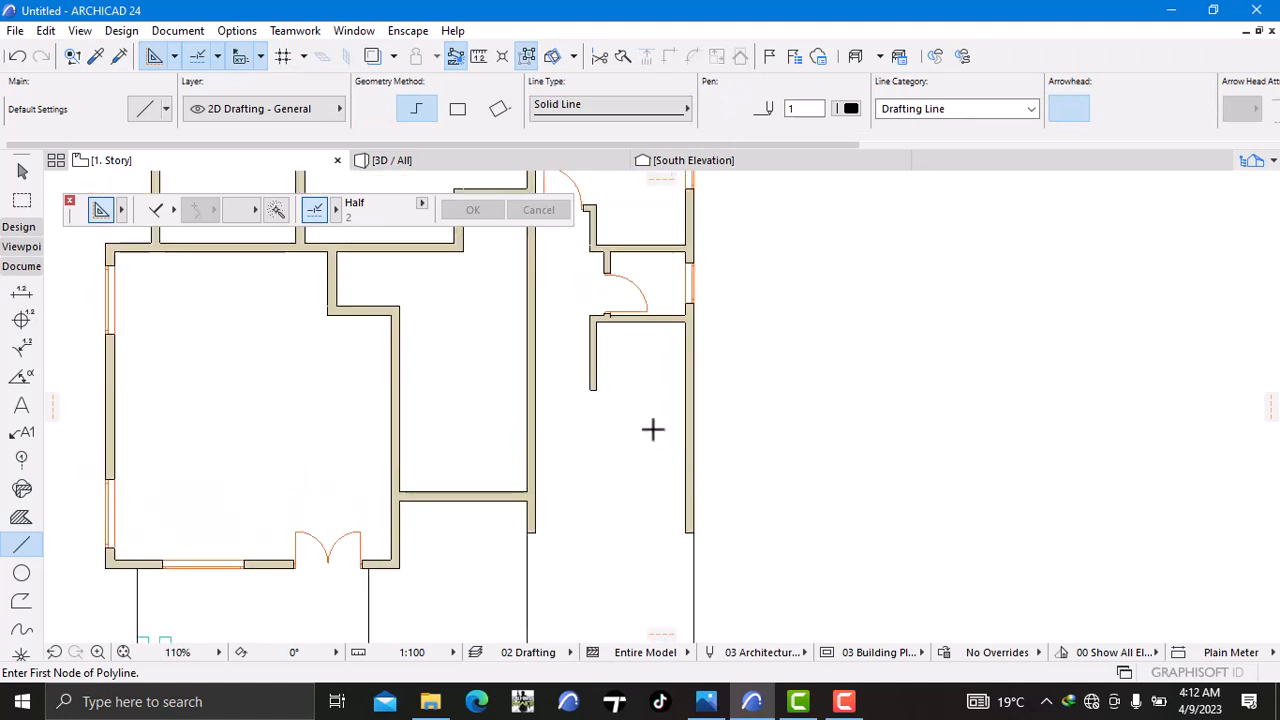
scroll(652, 430, up, 4)
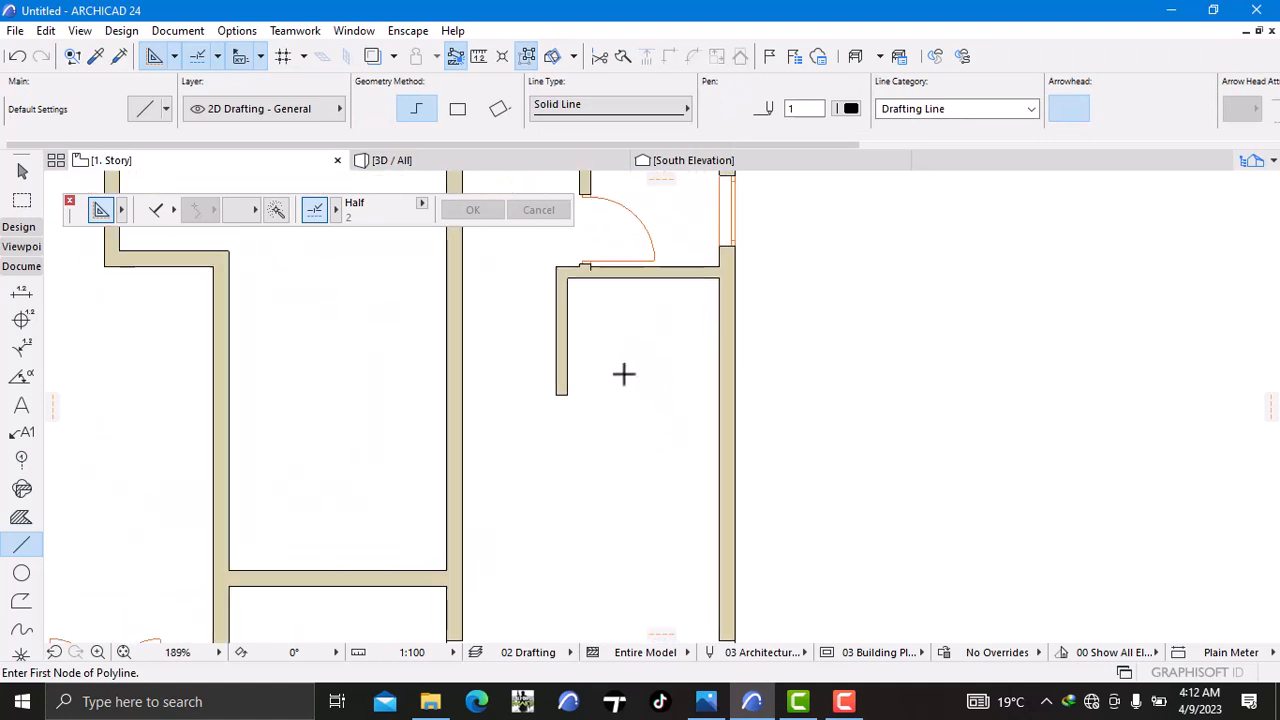
click(566, 392)
key(Escape)
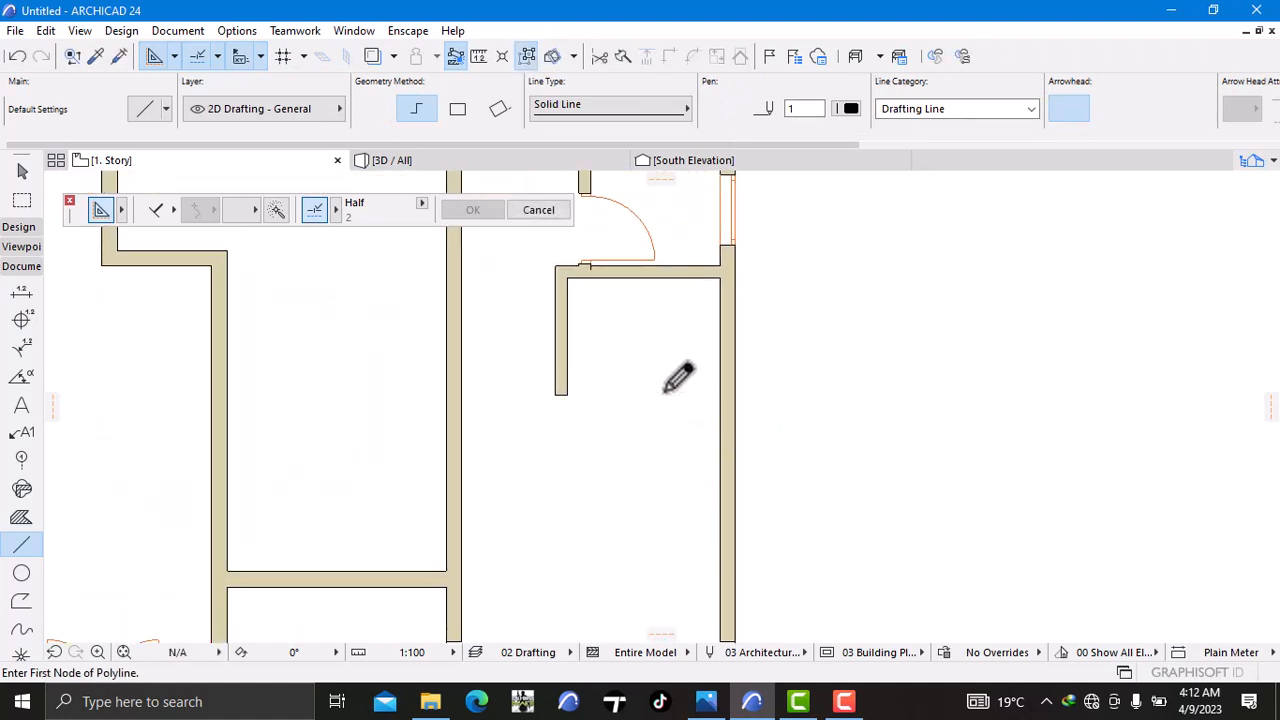
click(18, 227)
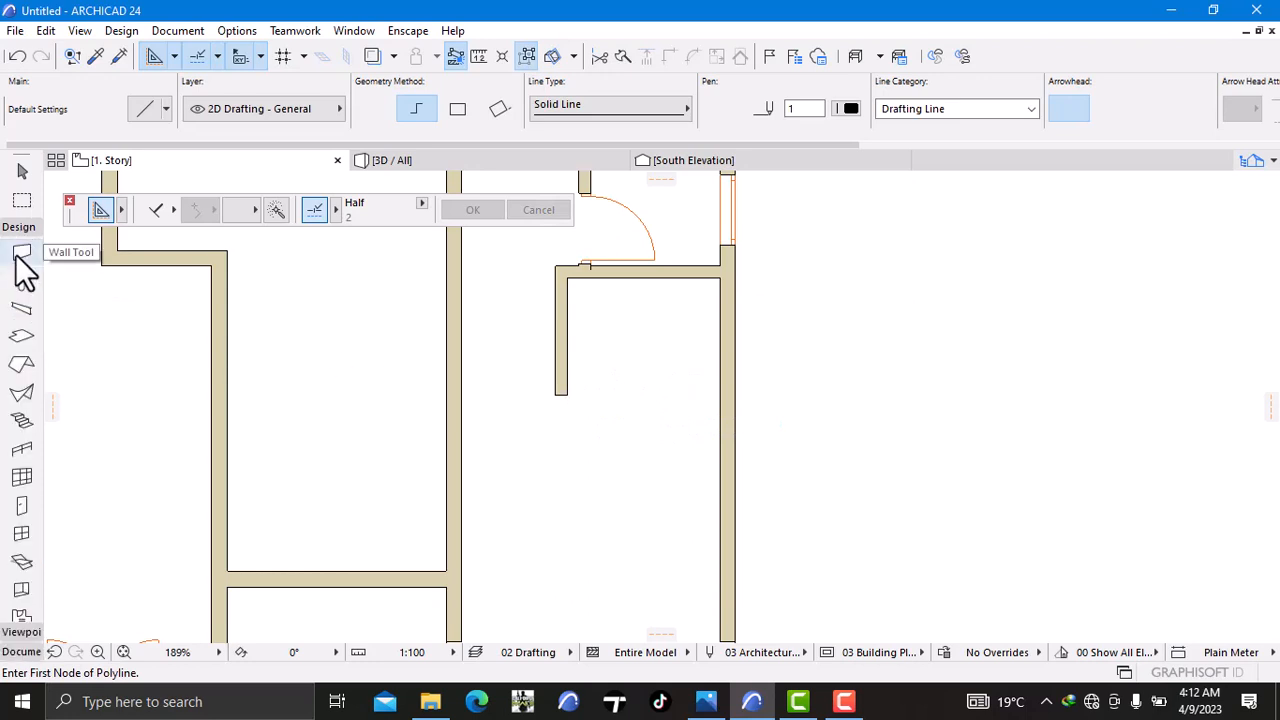
click(22, 252)
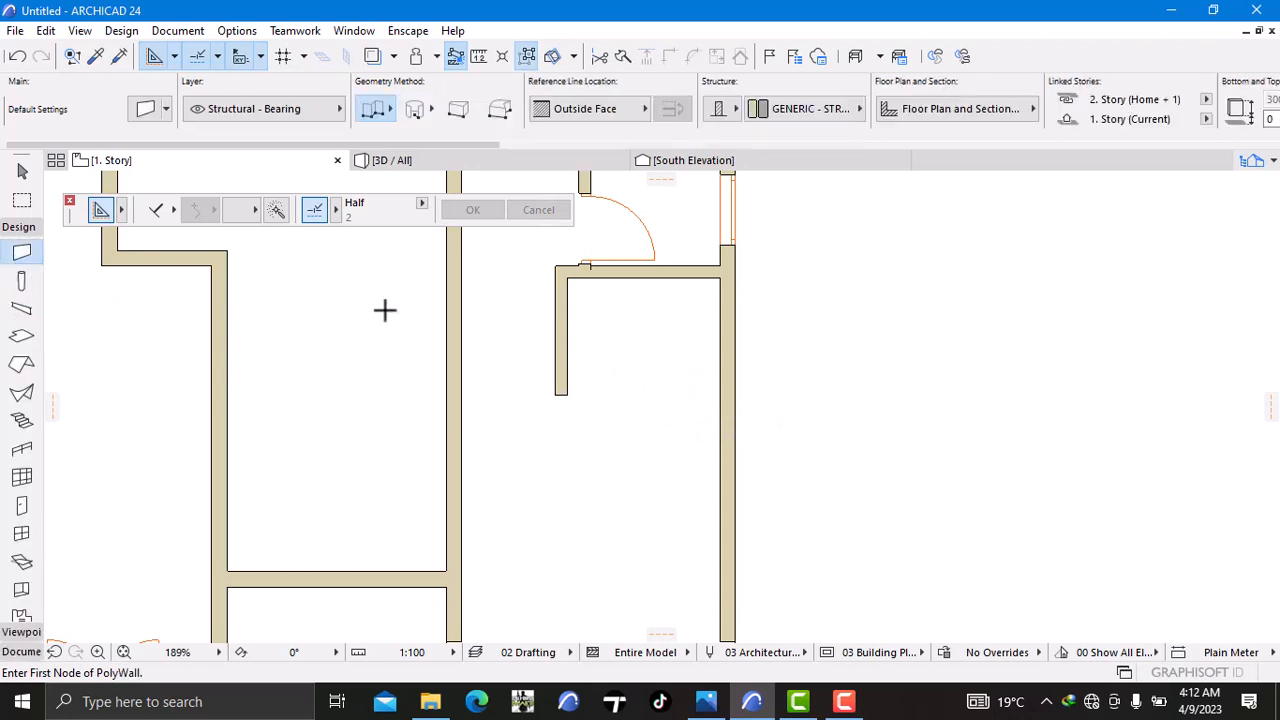
click(566, 392)
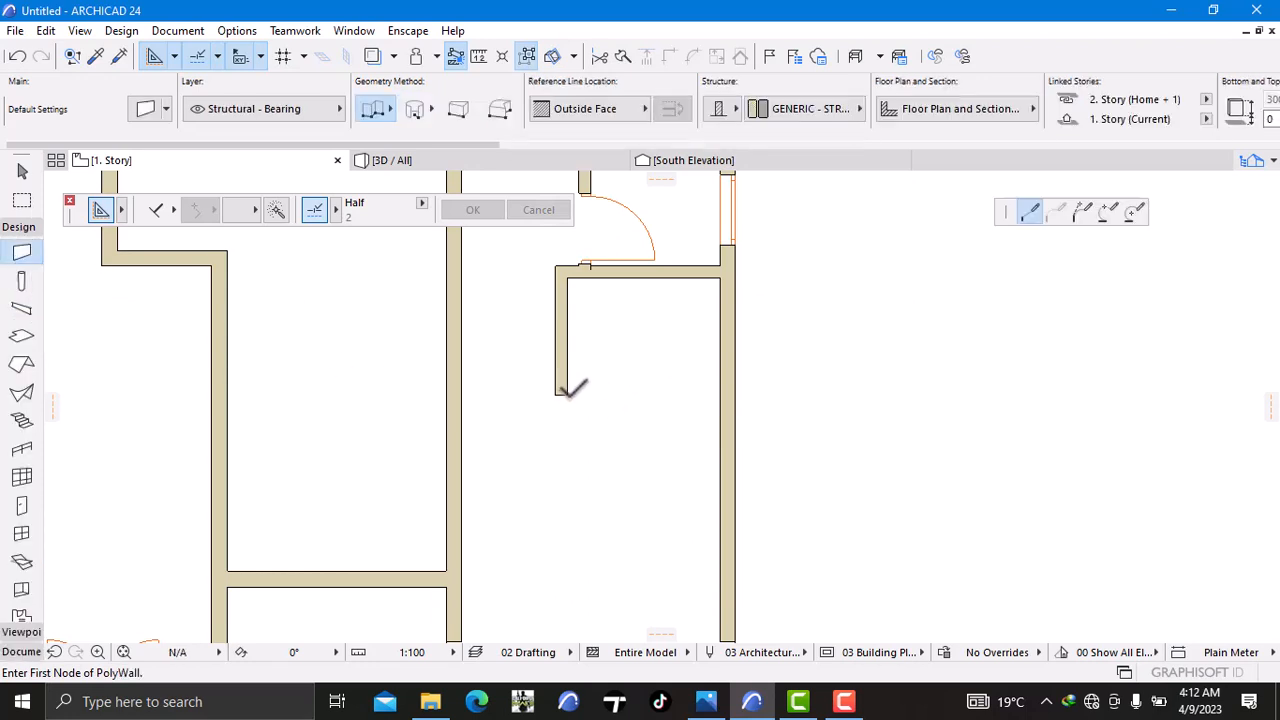
double_click(722, 390)
scroll(728, 386, down, 3)
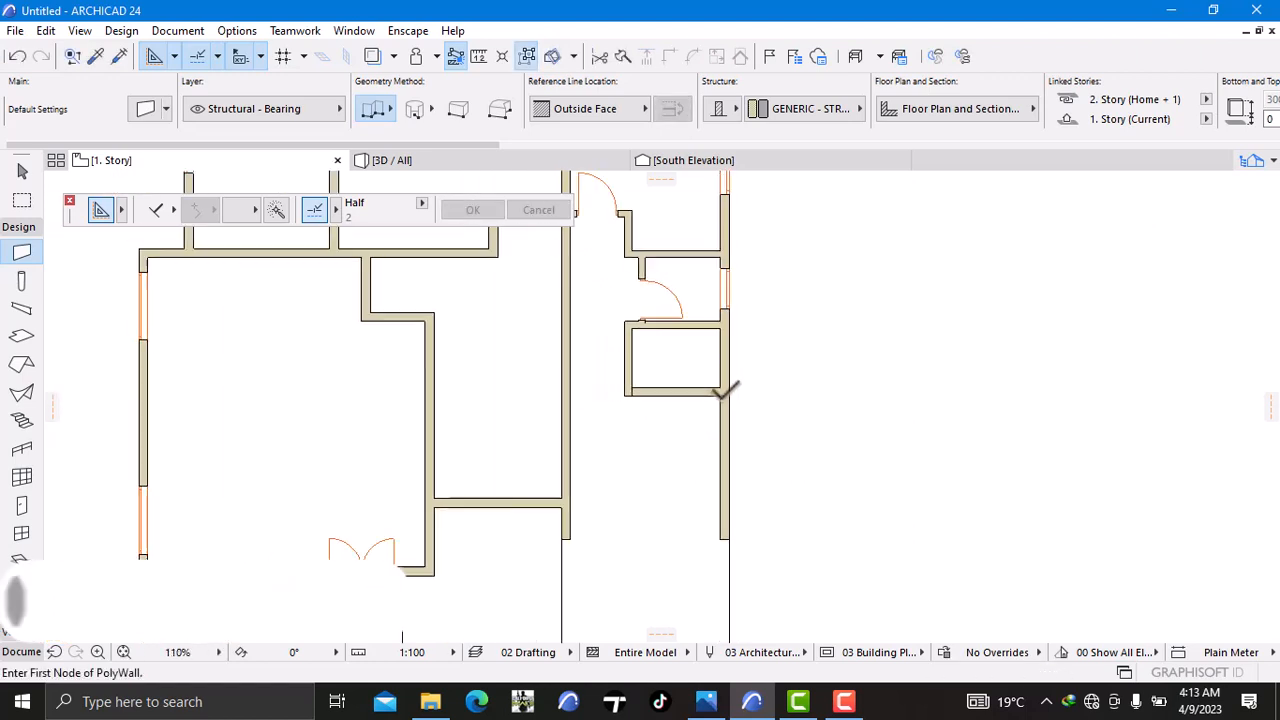
Step: Intersect the short vertical wall and the new horizontal wall so they join in a clean corner
scroll(586, 363, up, 5)
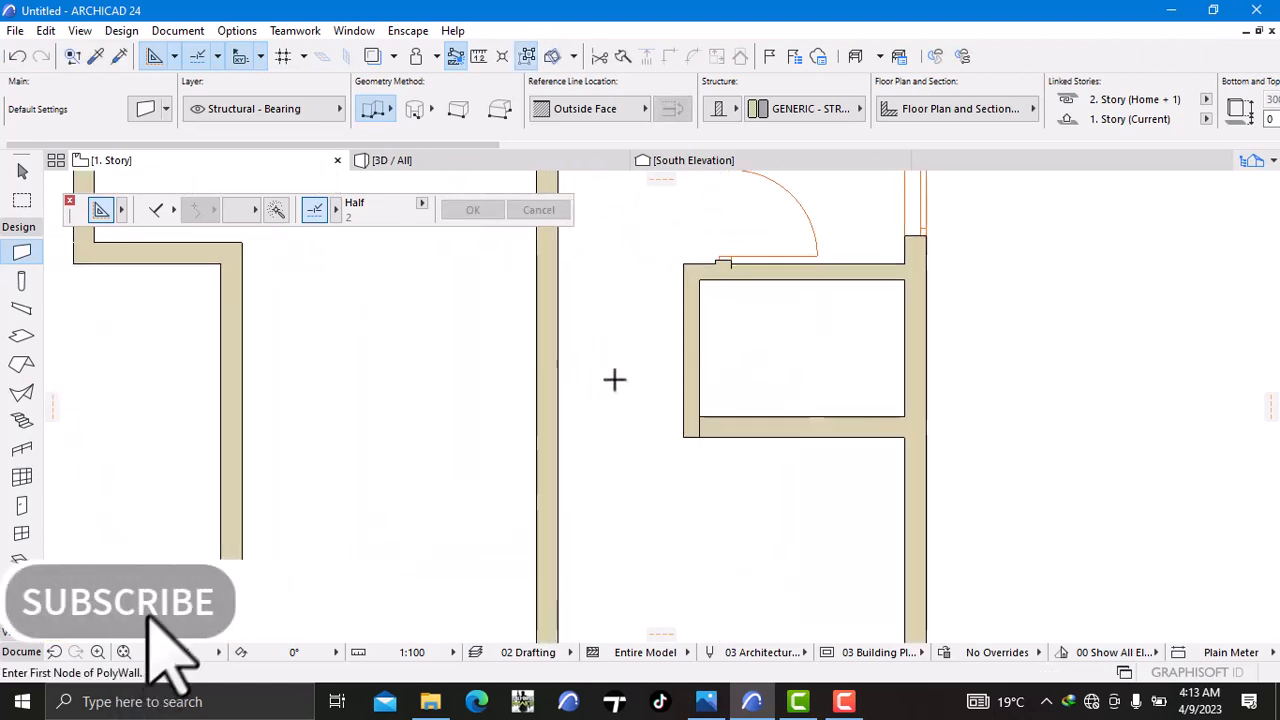
shift+click(697, 422)
shift+click(740, 432)
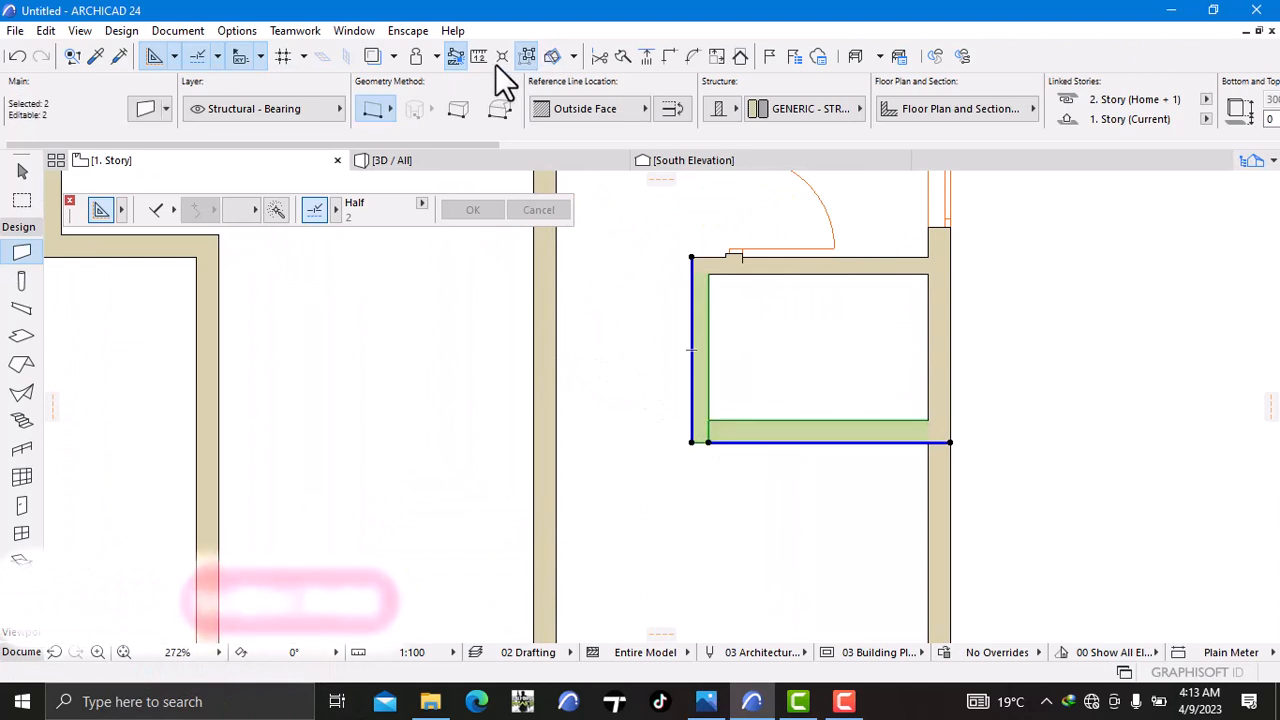
click(669, 56)
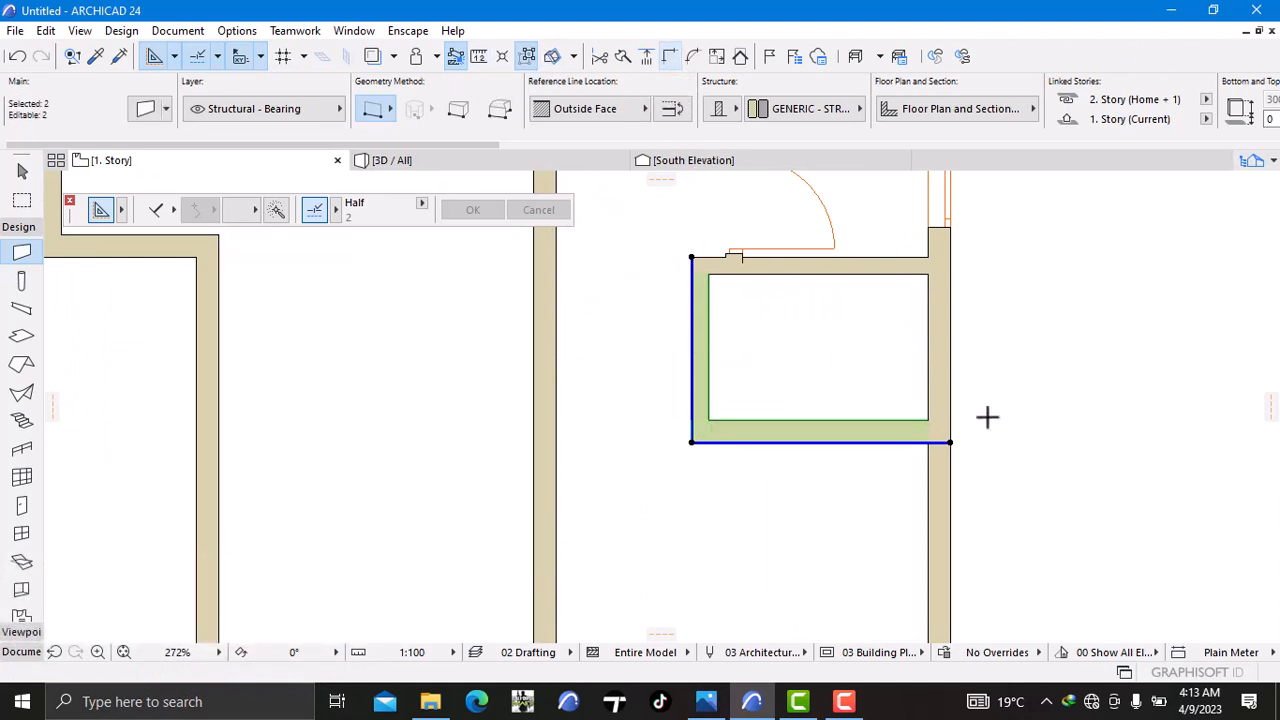
key(Escape)
Step: Measure southward along the east wall's inner face, starting from the new horizontal wall's south face
scroll(1049, 421, down, 3)
middle_drag(1049, 421, 806, 191)
scroll(800, 349, down, 2)
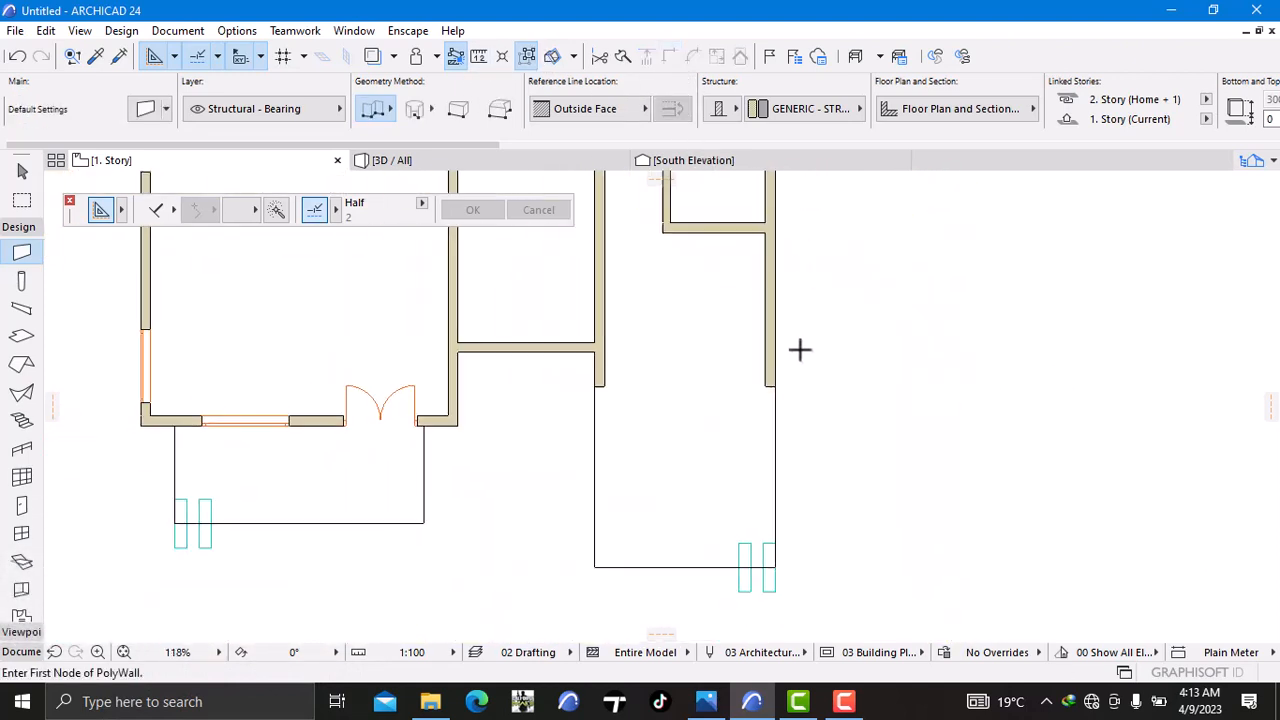
middle_drag(804, 370, 814, 420)
scroll(780, 413, up, 2)
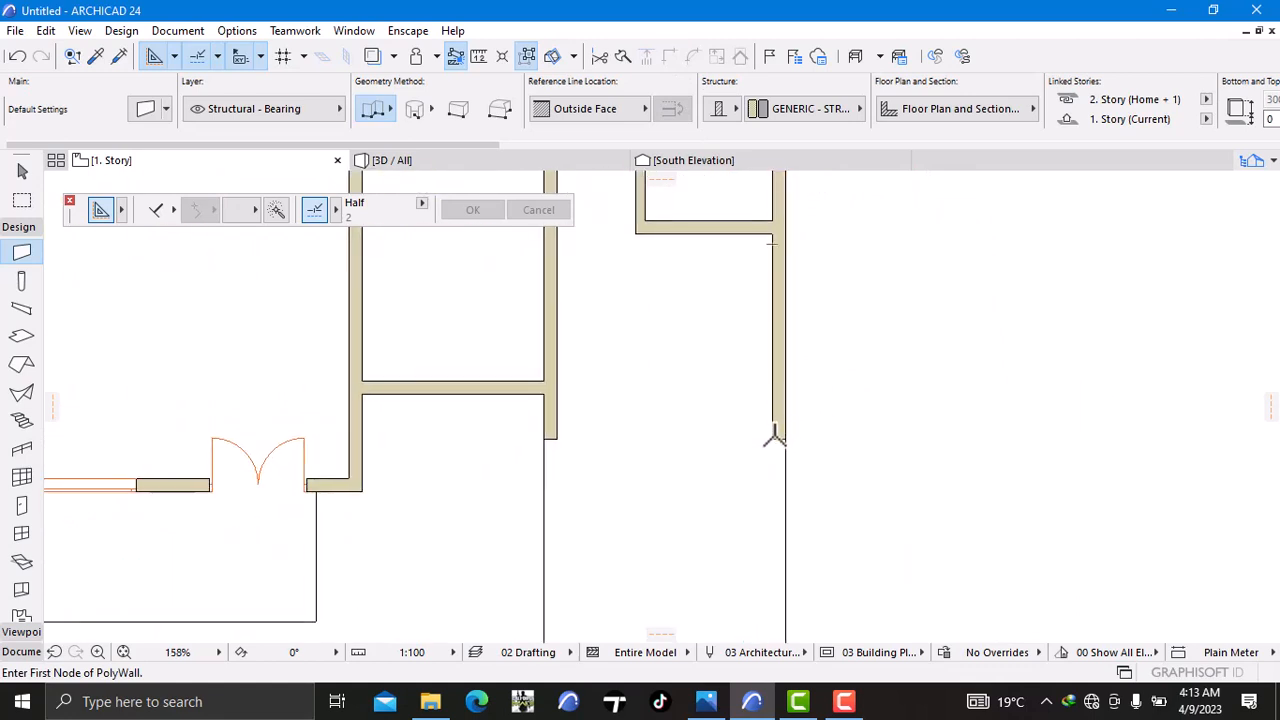
click(479, 56)
click(771, 236)
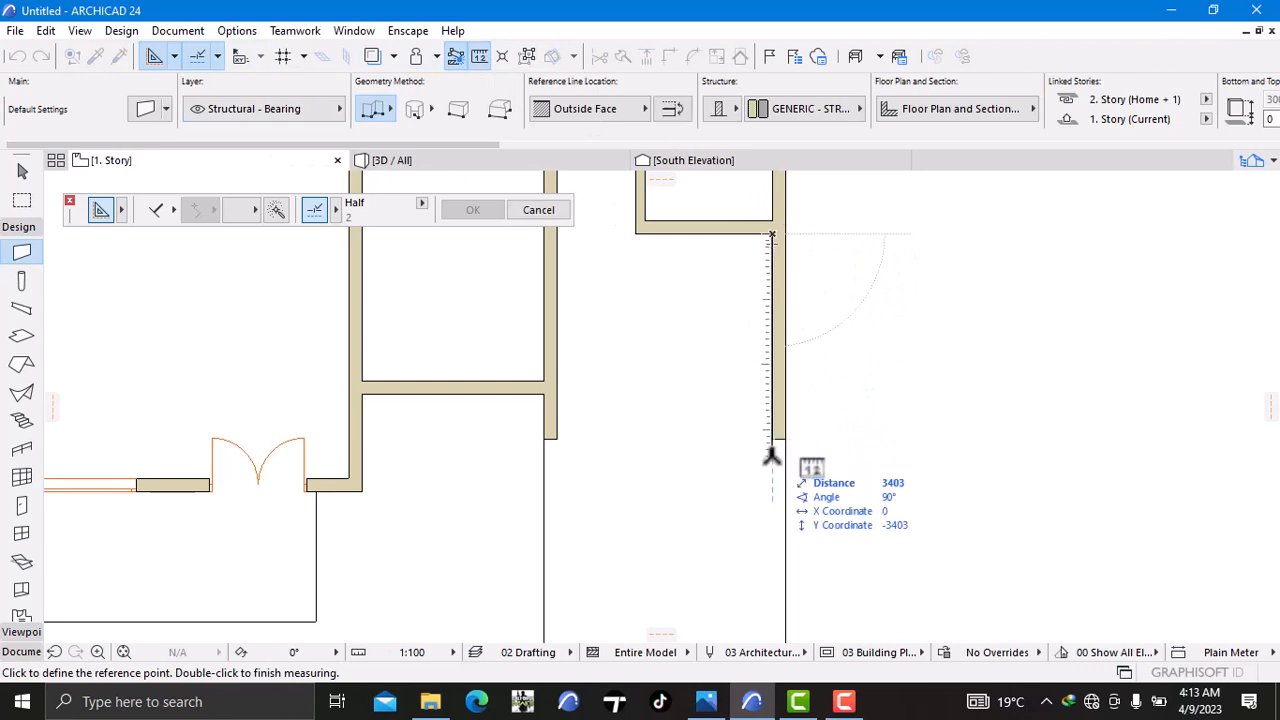
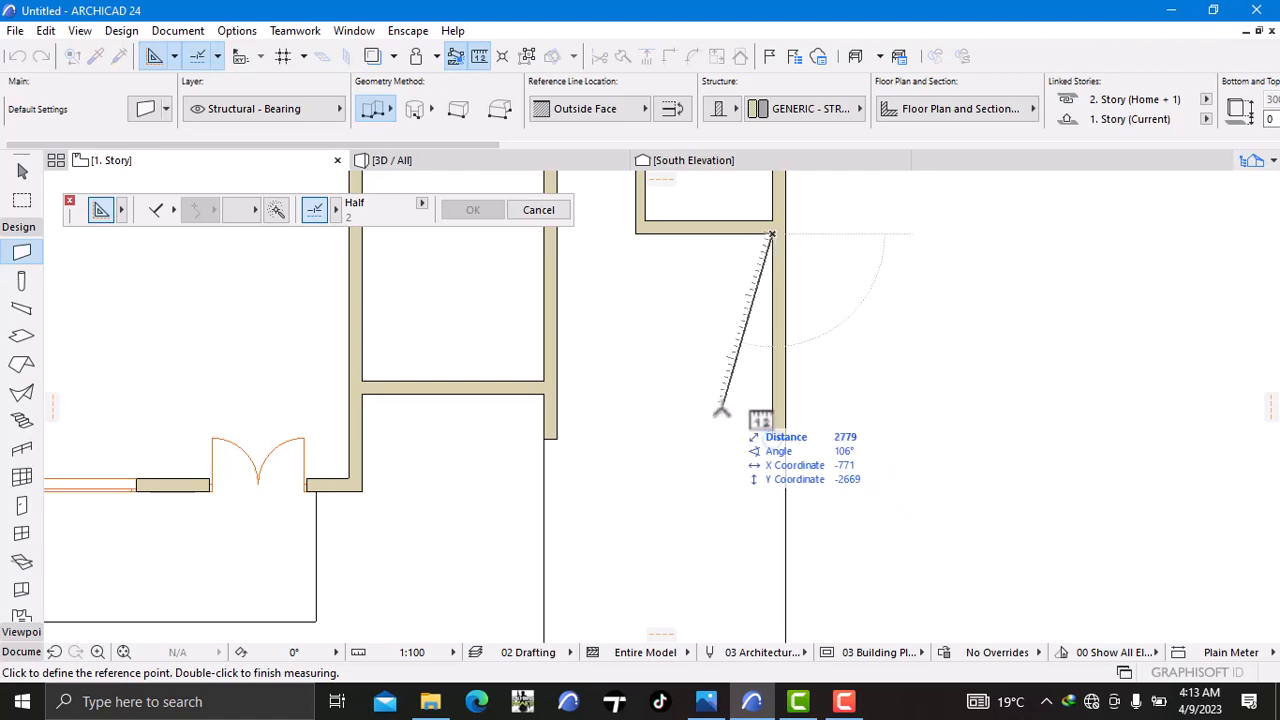
double_click(766, 423)
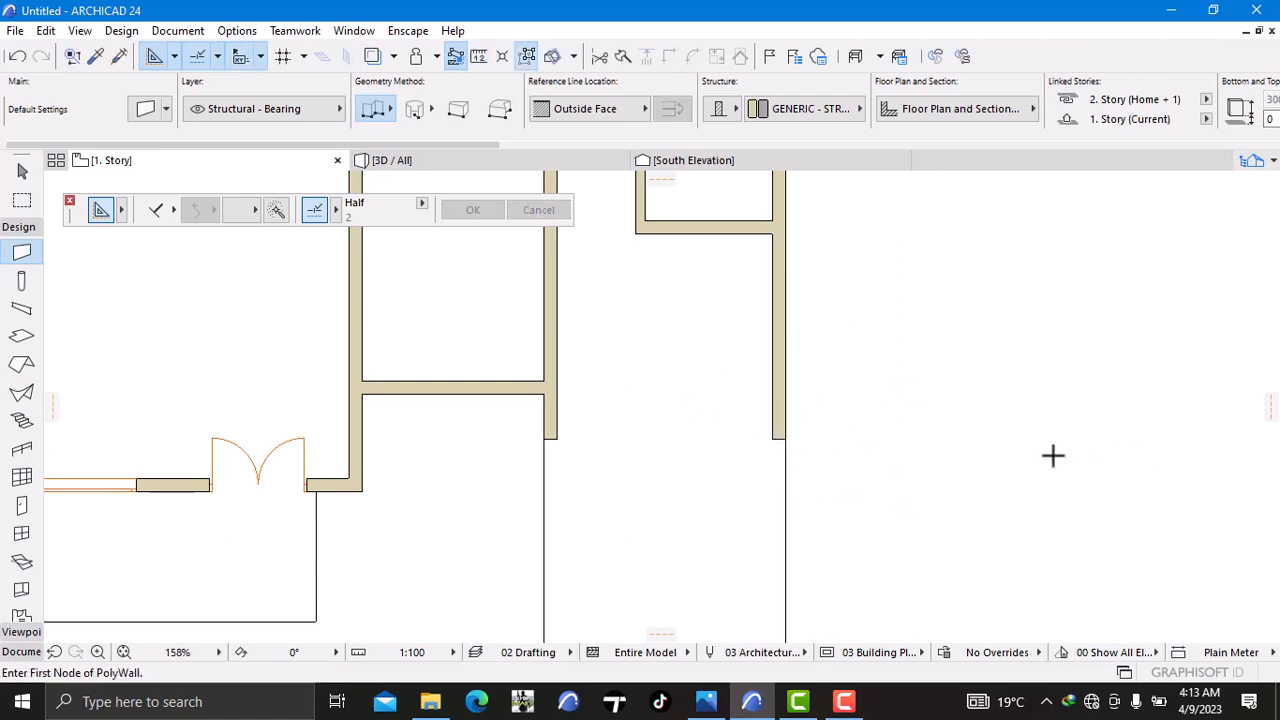
Step: Split the east wall in line with the new horizontal wall's south face and stretch its southern segment south along the porch's side line
shift+click(787, 395)
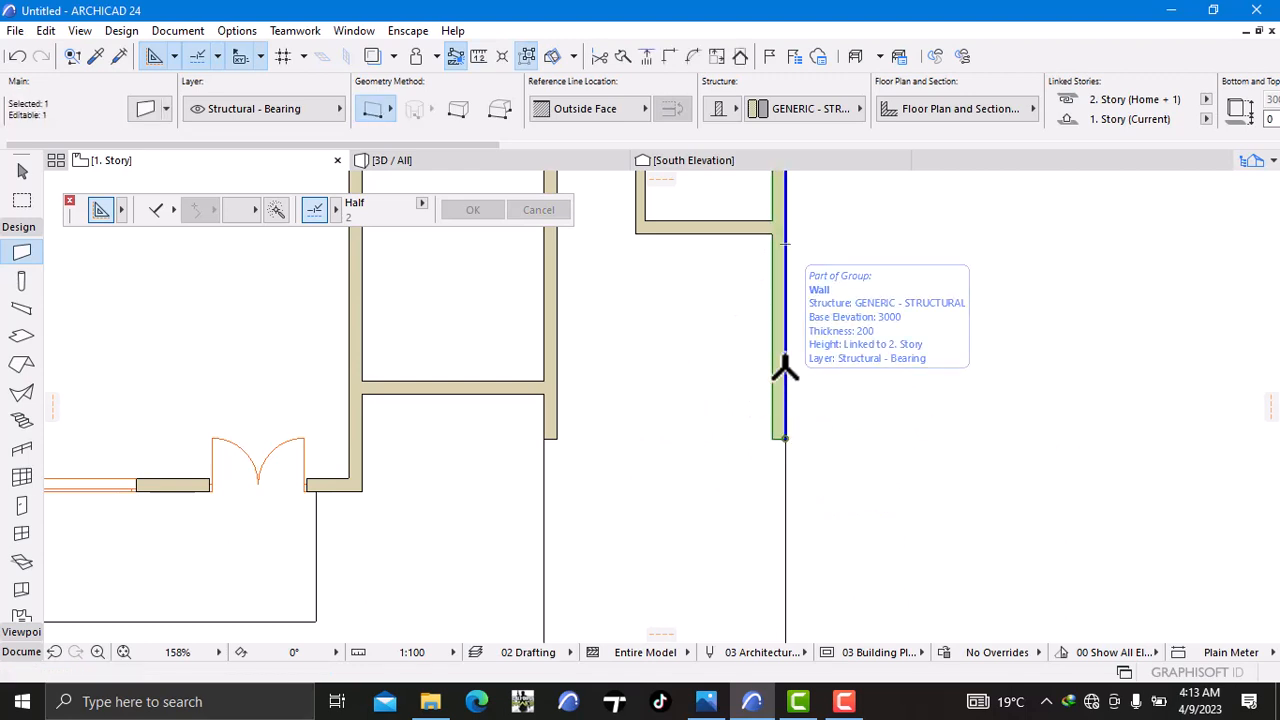
click(617, 63)
click(775, 238)
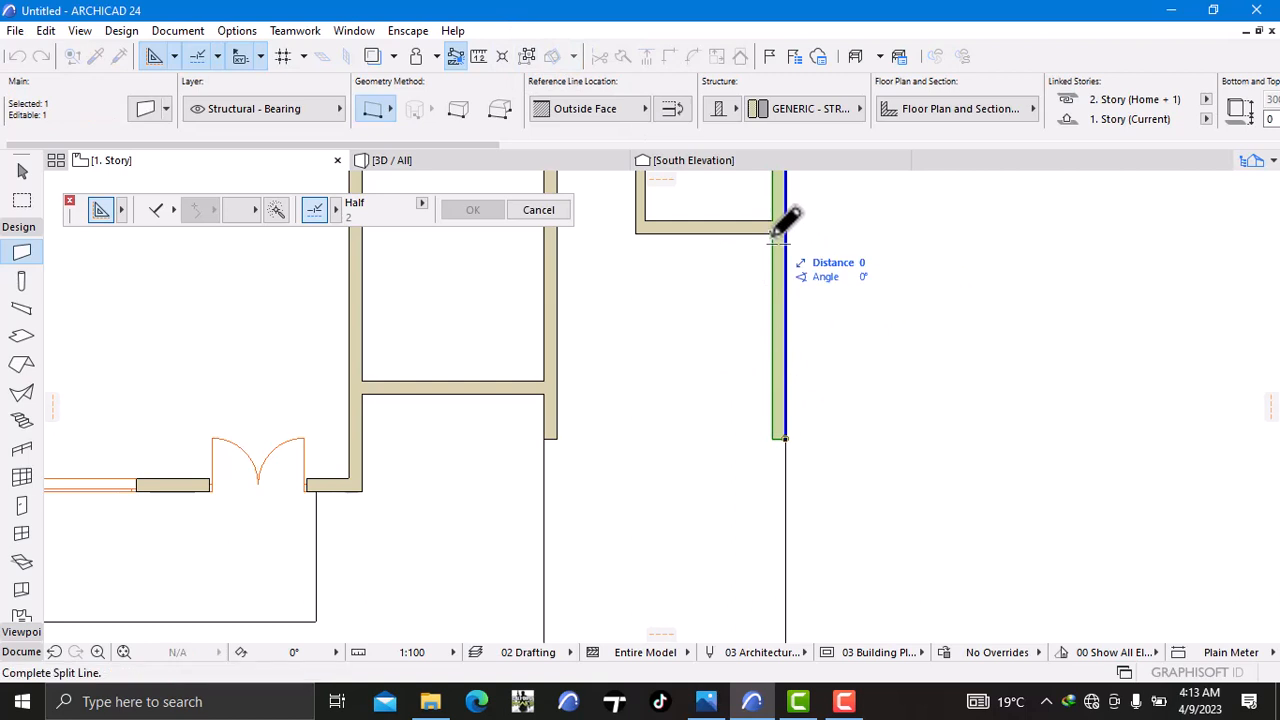
click(800, 232)
click(863, 277)
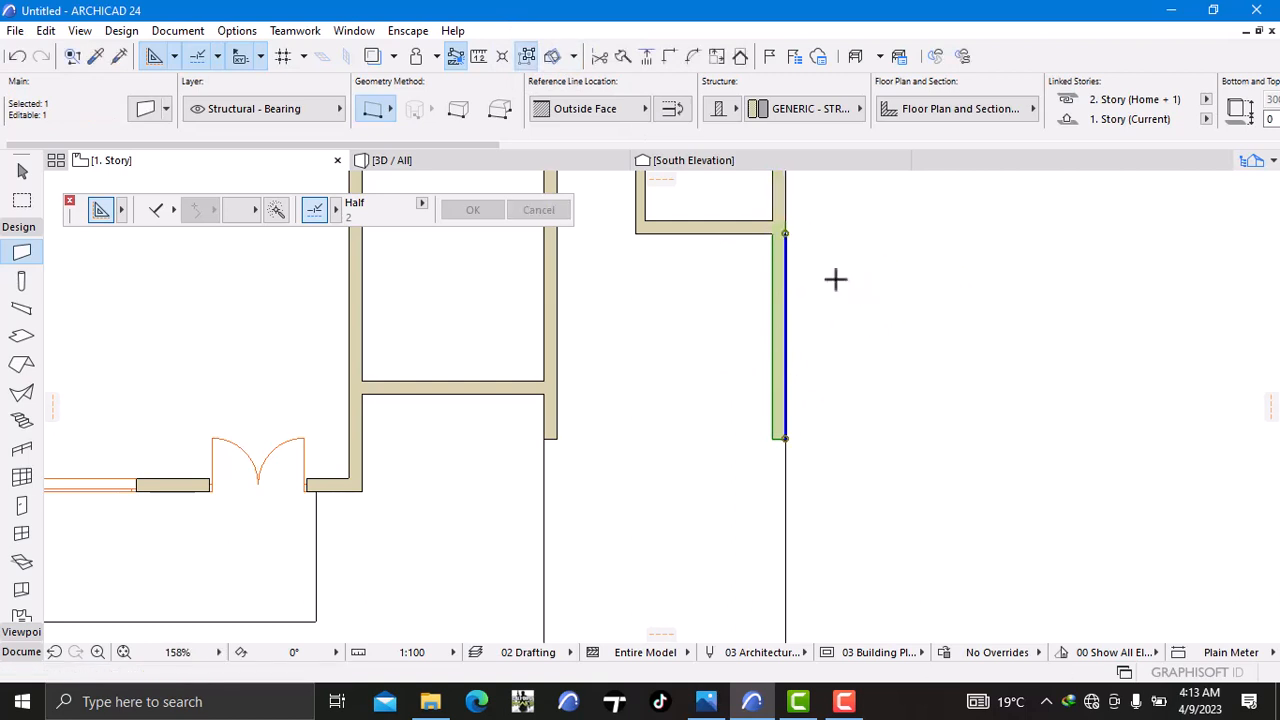
click(788, 440)
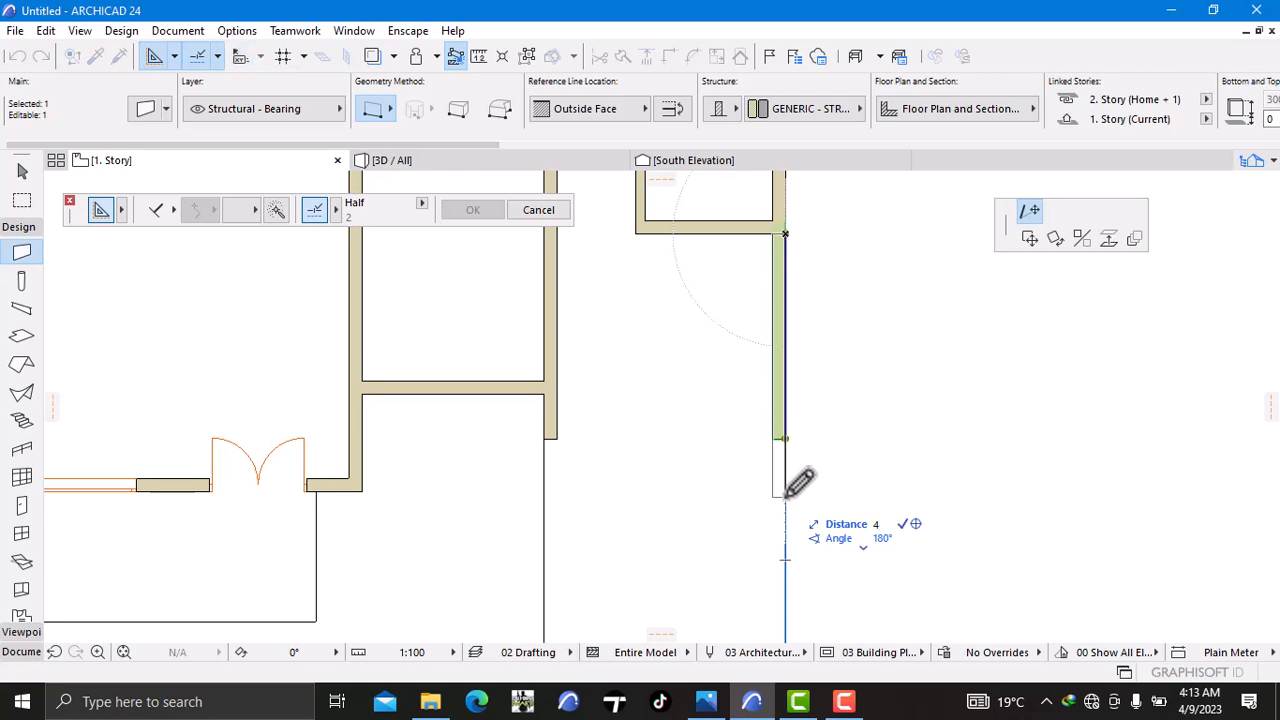
click(785, 497)
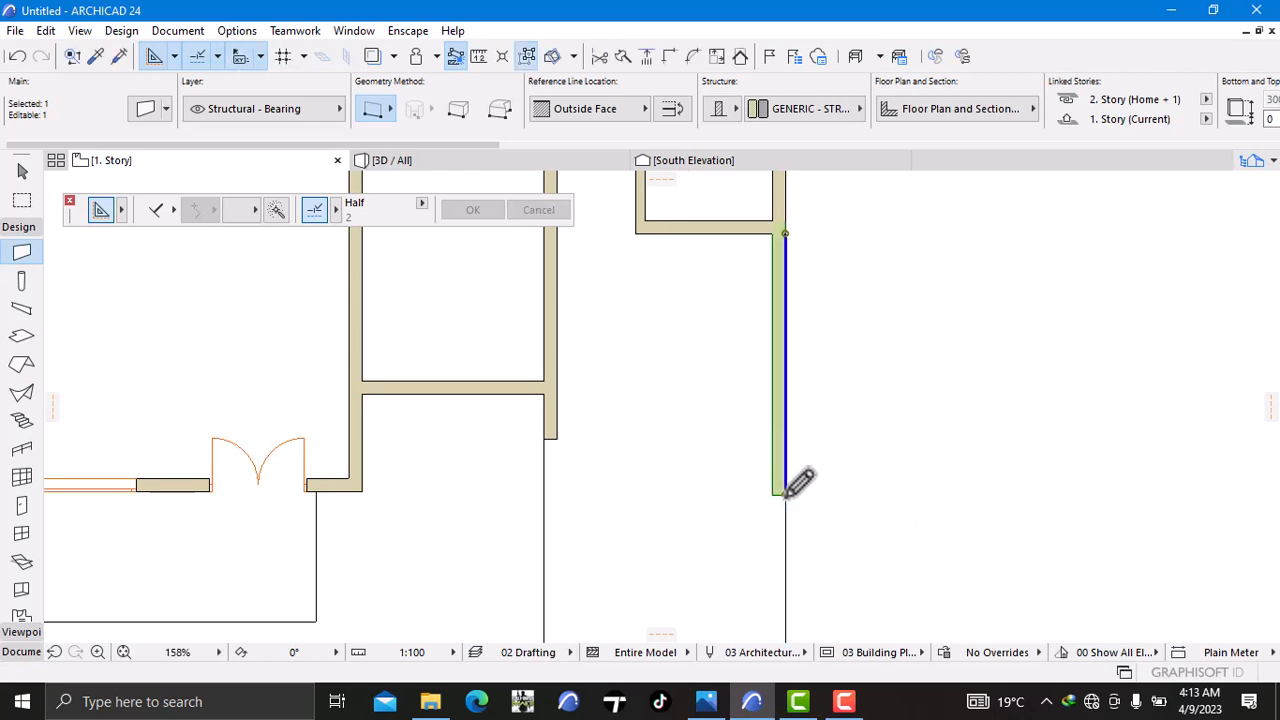
Step: Stretch the southeast room's west wall south to align with the east wall's end, and draw an Outside Face wall closing the room's south side
key(Escape)
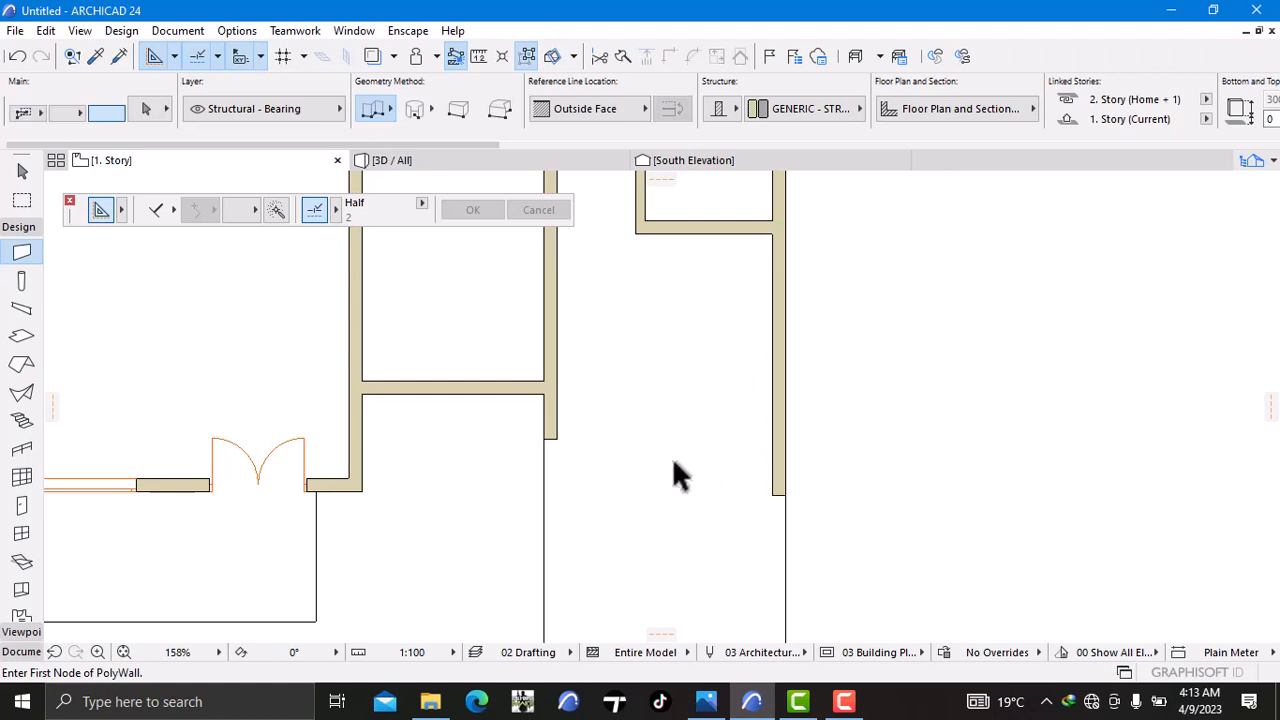
shift+click(563, 433)
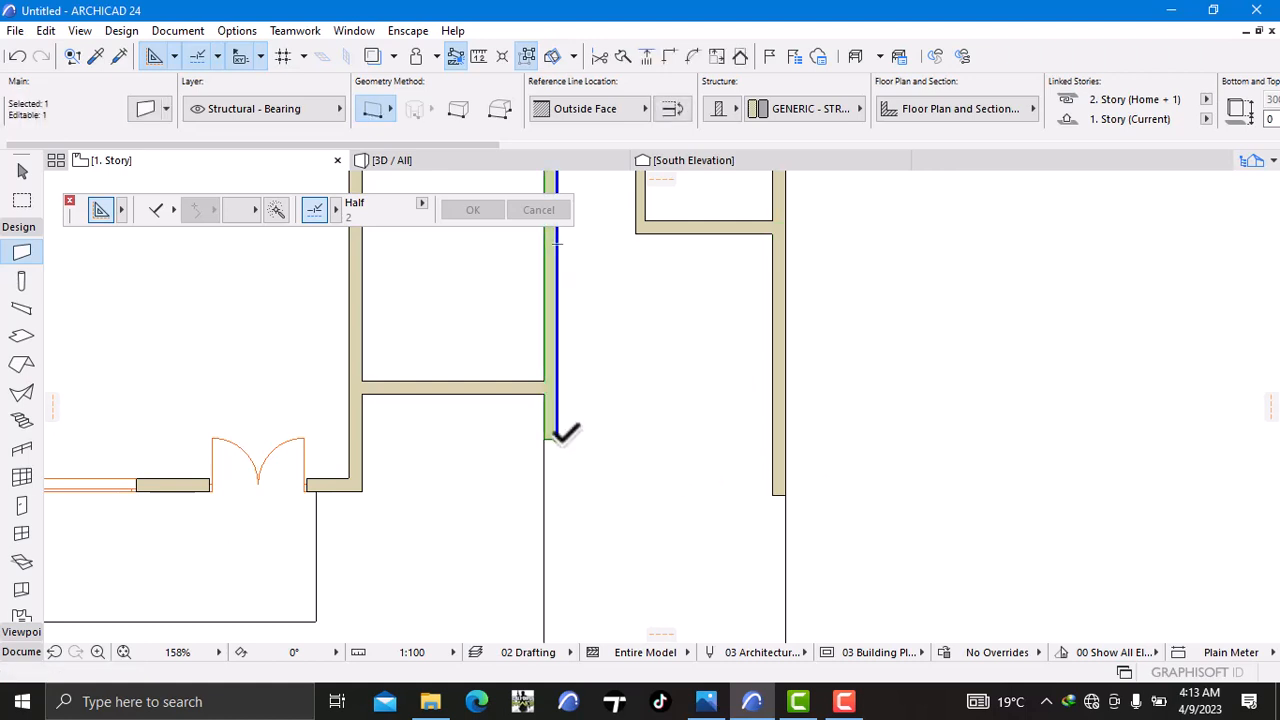
click(557, 436)
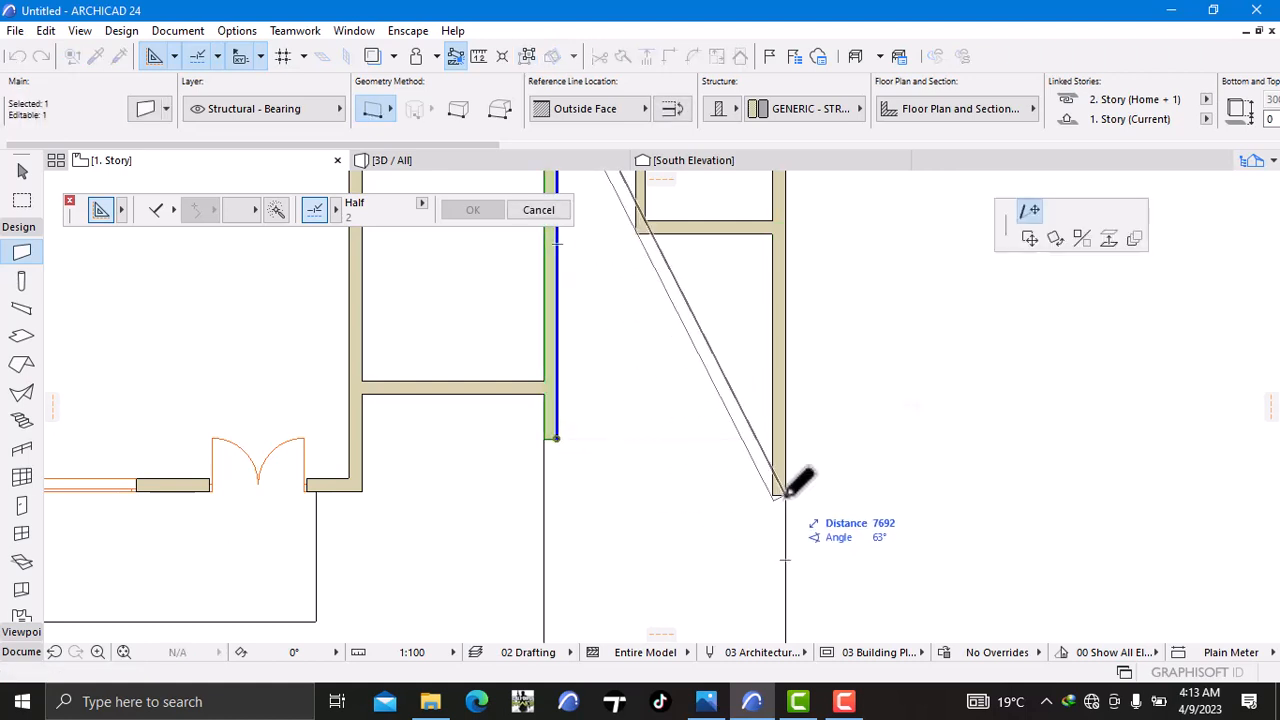
click(573, 482)
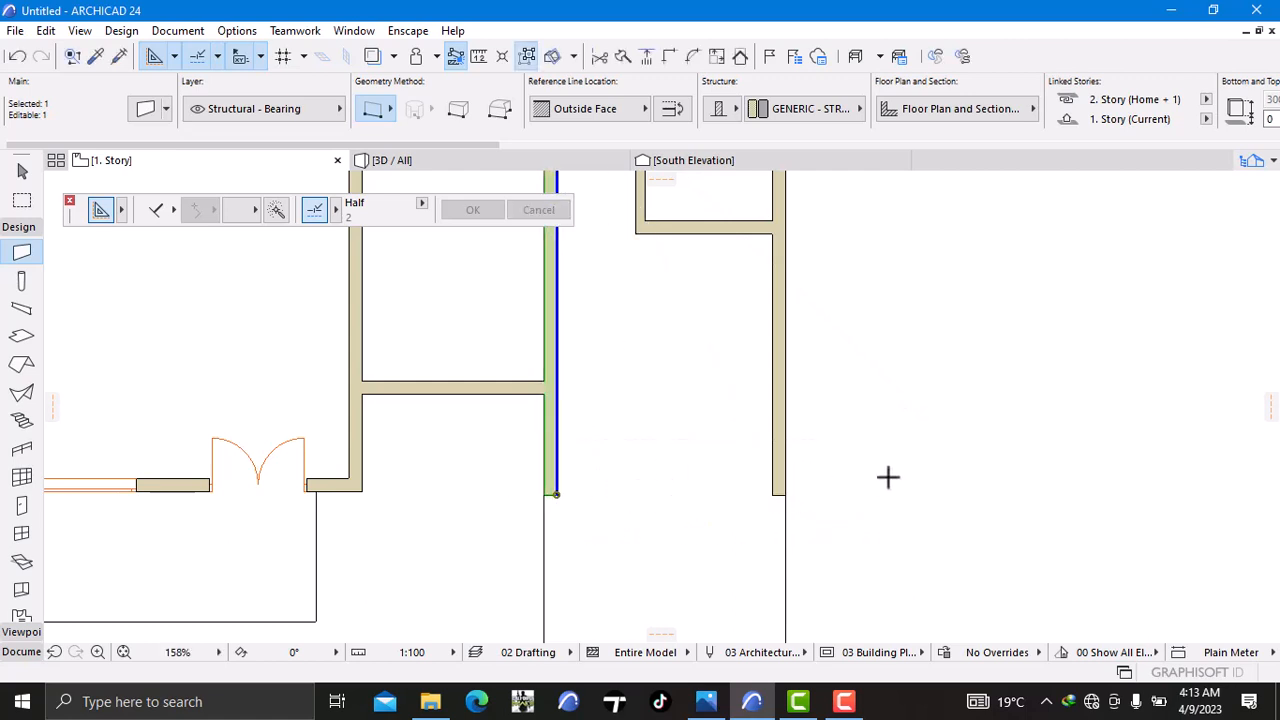
key(Escape)
click(556, 493)
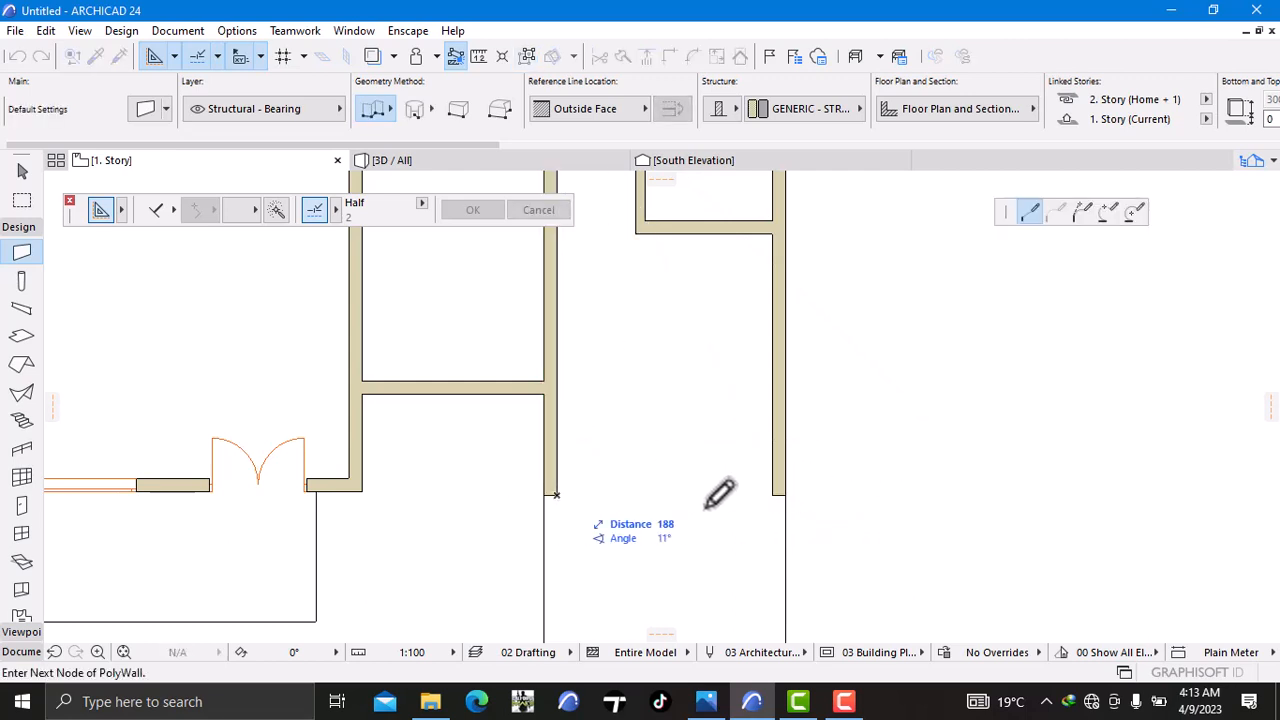
double_click(772, 490)
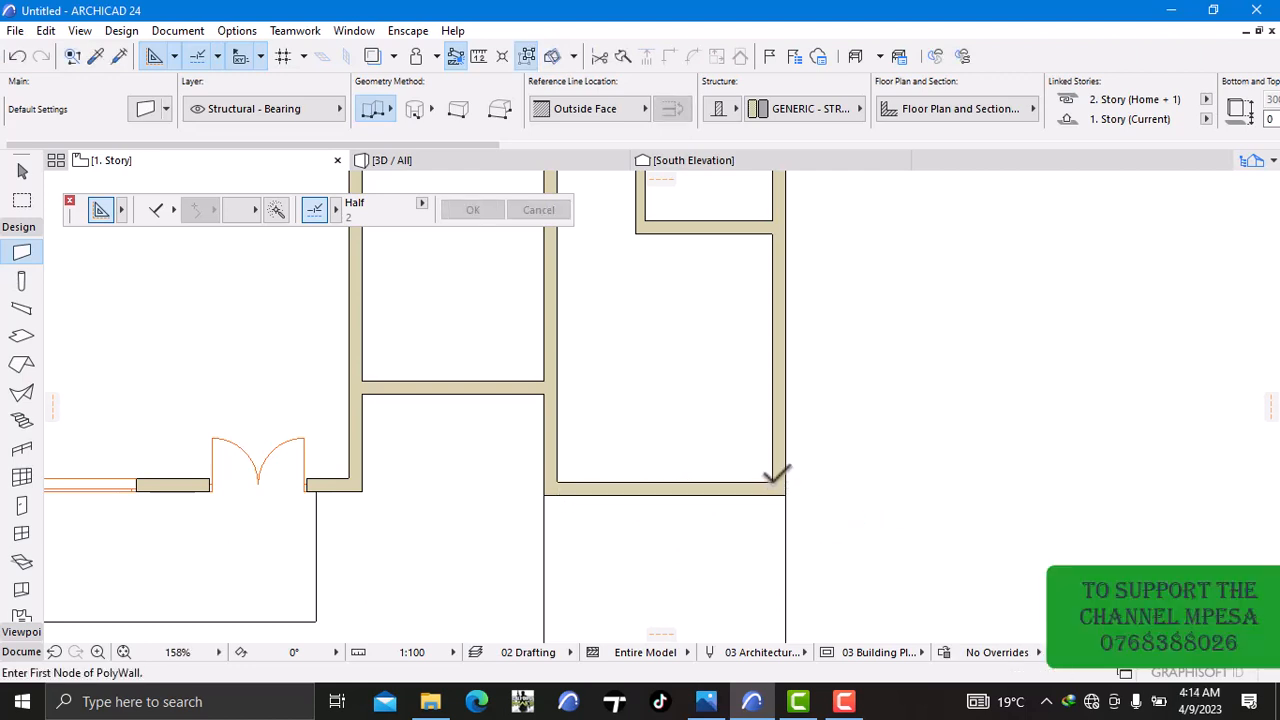
Step: Orbit the 3D model to examine the upper-floor front walls and their openings above both porches
click(410, 162)
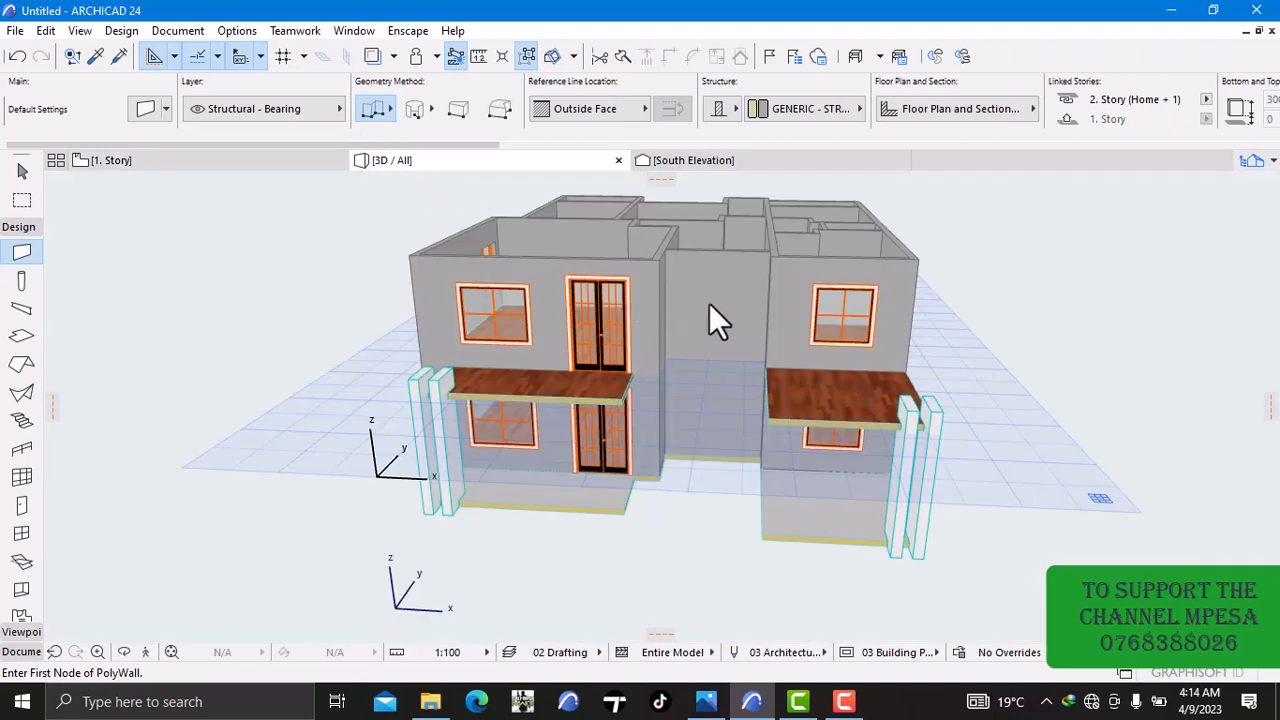
right_click(1089, 297)
click(1001, 239)
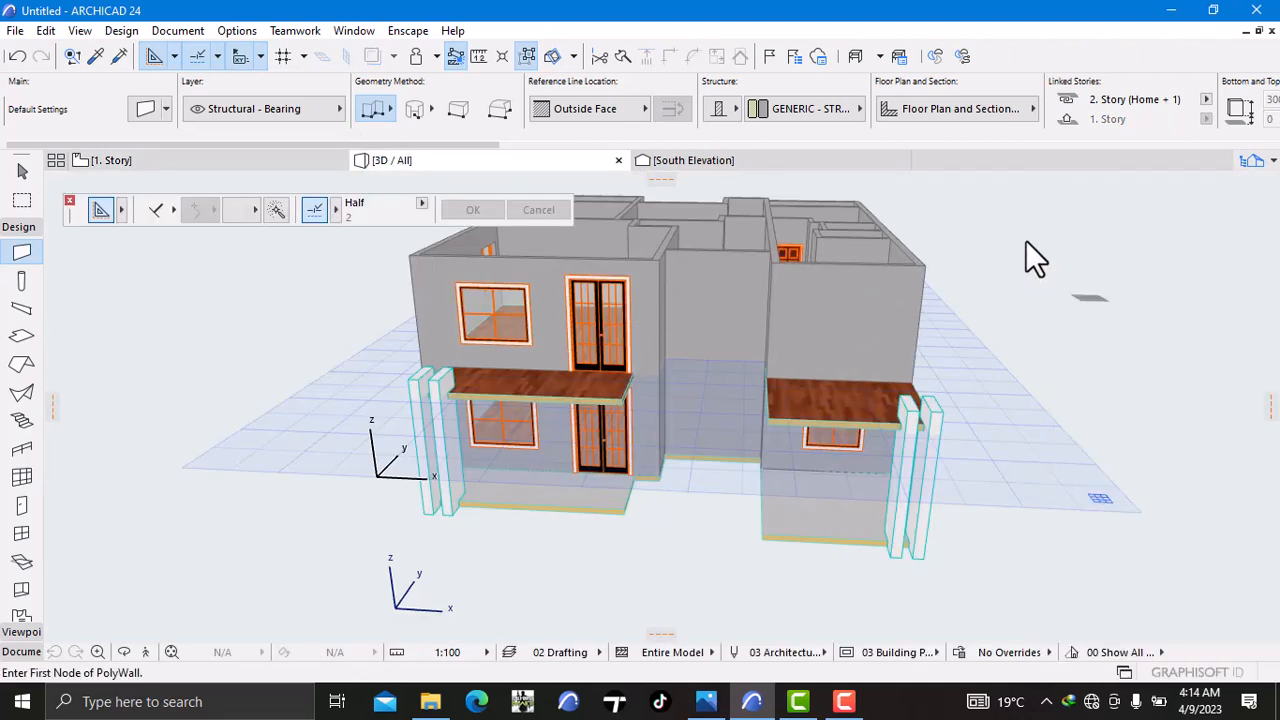
right_click(1057, 336)
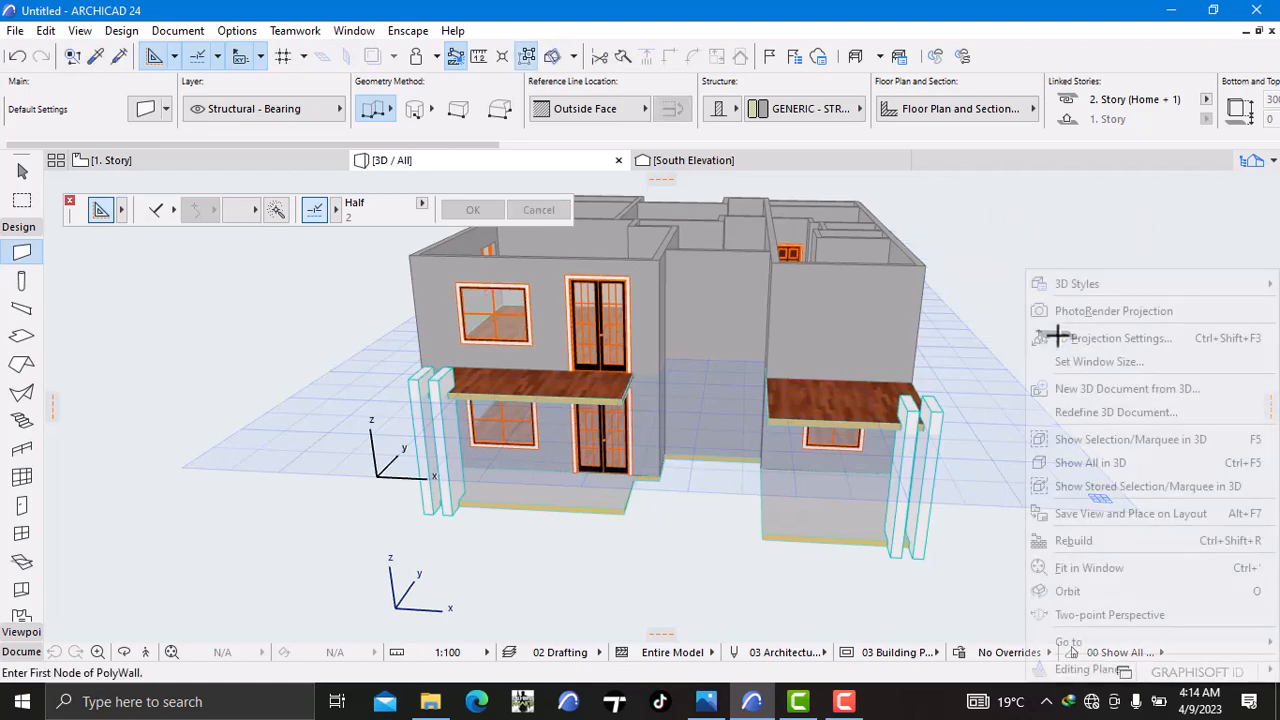
click(1058, 592)
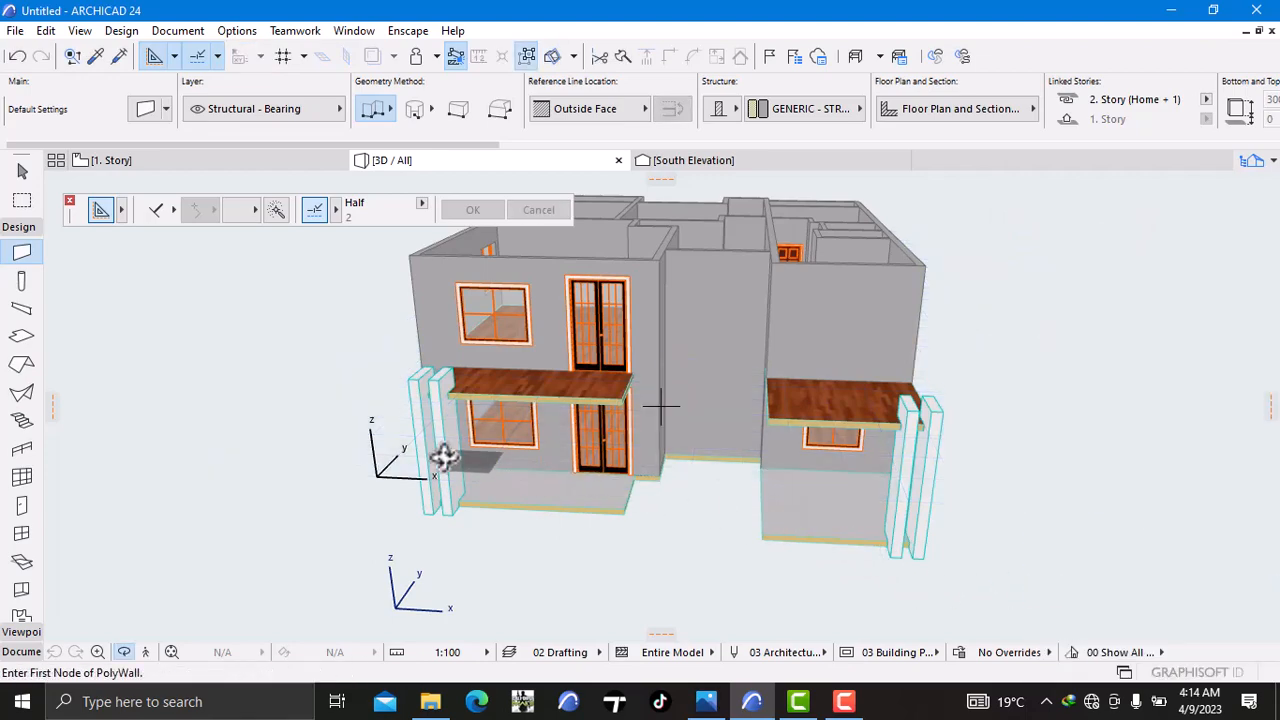
drag(294, 411, 380, 280)
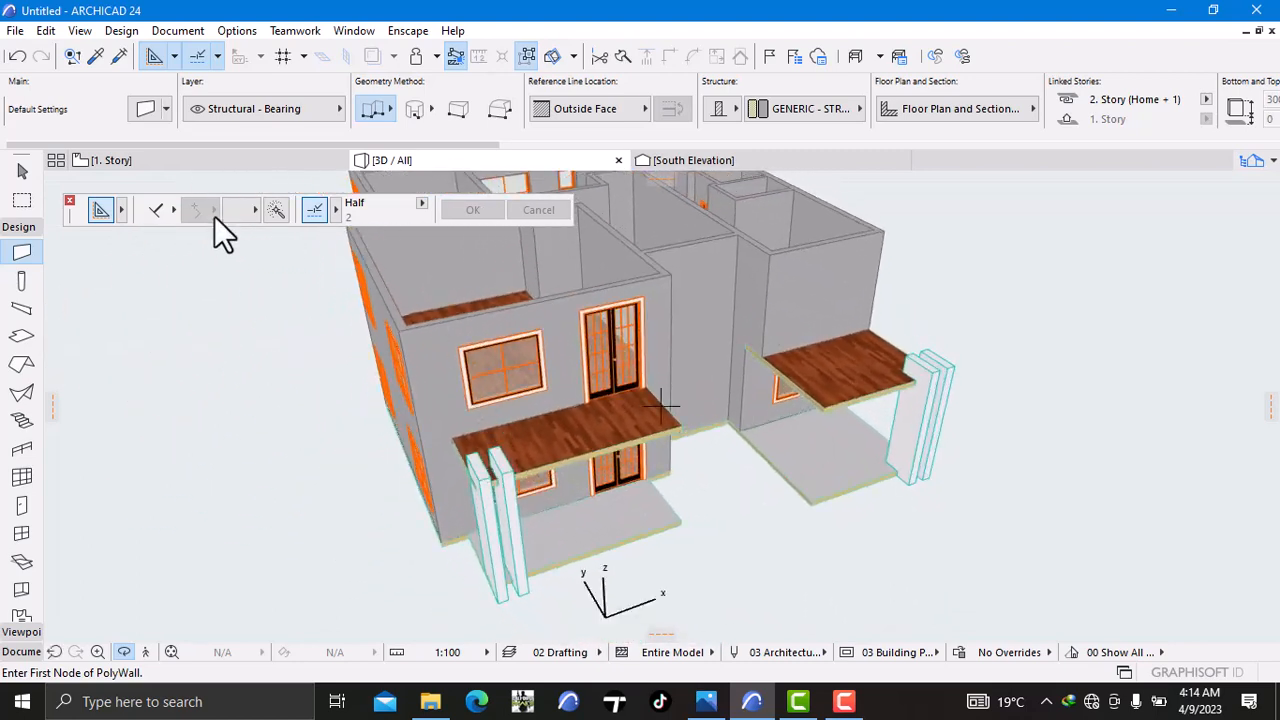
Step: Delete the window and the double door from the southwest room's south wall on the 1. Story plan
click(187, 163)
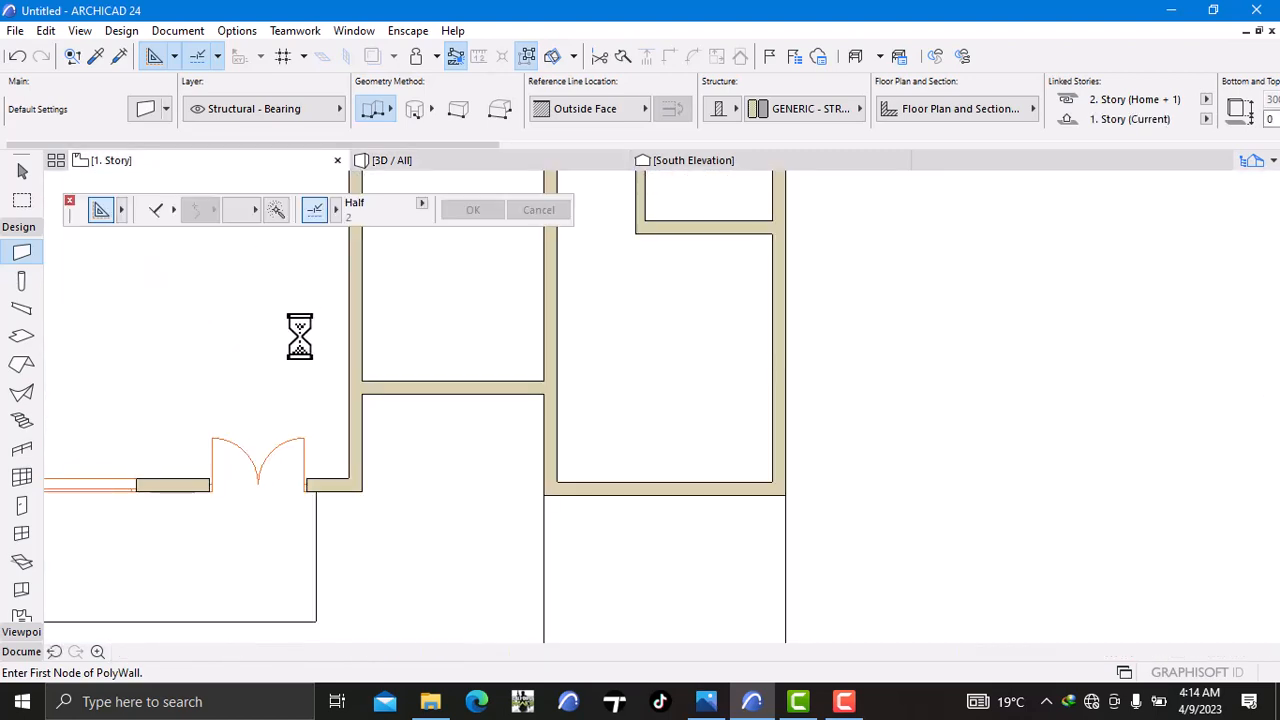
scroll(297, 337, down, 5)
scroll(455, 438, up, 6)
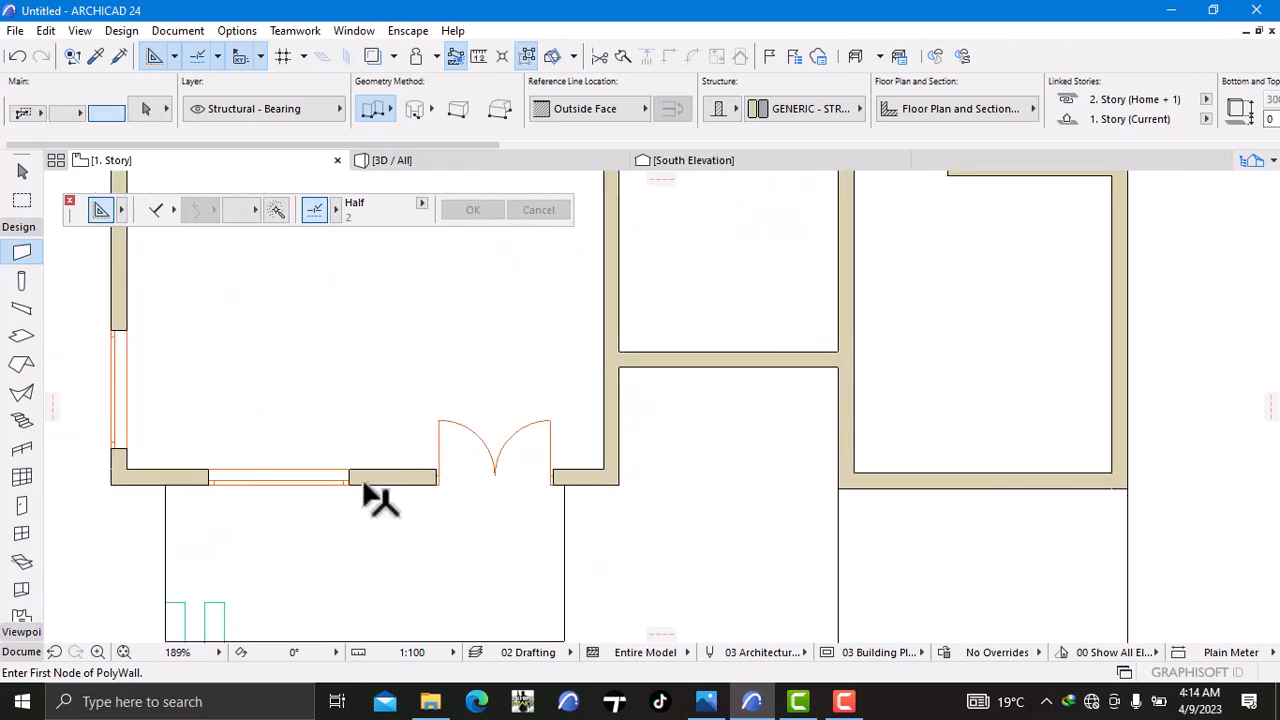
click(345, 478)
scroll(433, 514, down, 2)
scroll(433, 514, down, 1)
middle_drag(433, 514, 558, 500)
key(Delete)
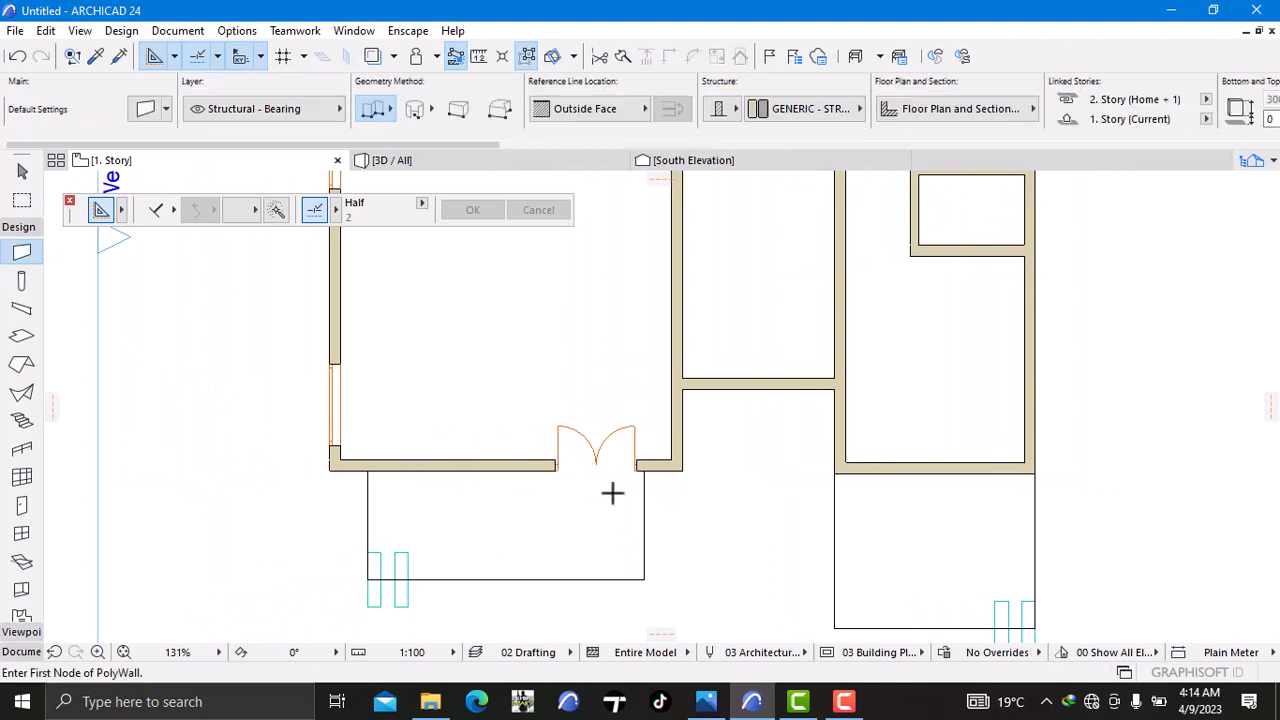
click(637, 470)
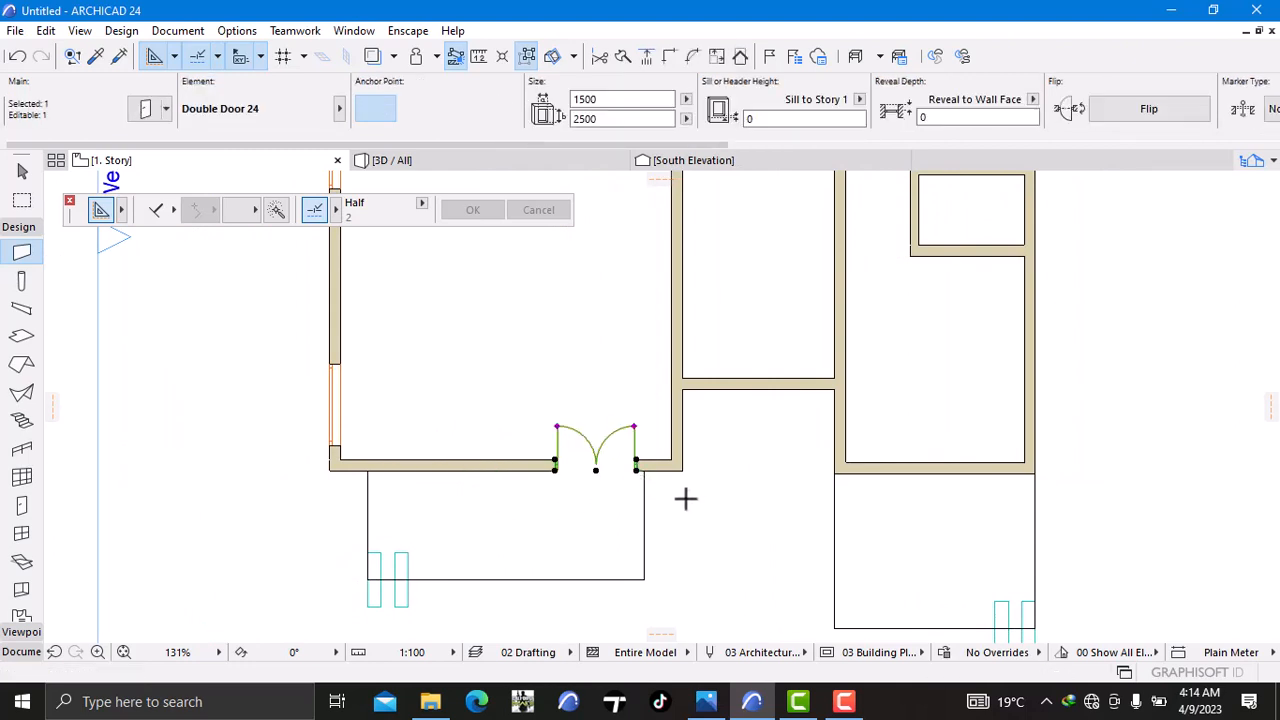
key(Delete)
Step: Copy the Door 24 settings from the northwest room's door and place a 900 x 2100 door near the east end of the southwest room's south wall
scroll(684, 496, down, 2)
scroll(683, 495, down, 6)
mouse_move(666, 471)
middle_down()
mouse_move(657, 429)
mouse_move(651, 468)
middle_up()
scroll(570, 380, up, 4)
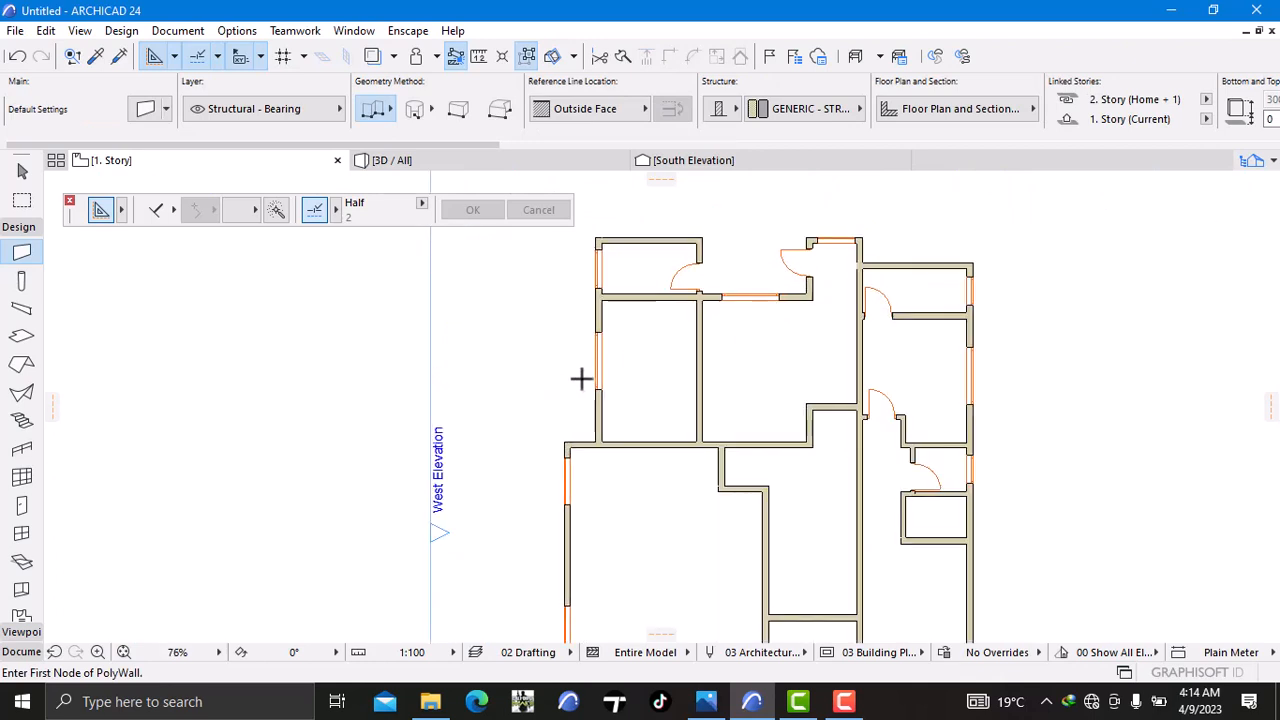
alt+click(701, 268)
scroll(684, 354, down, 5)
middle_drag(686, 350, 692, 297)
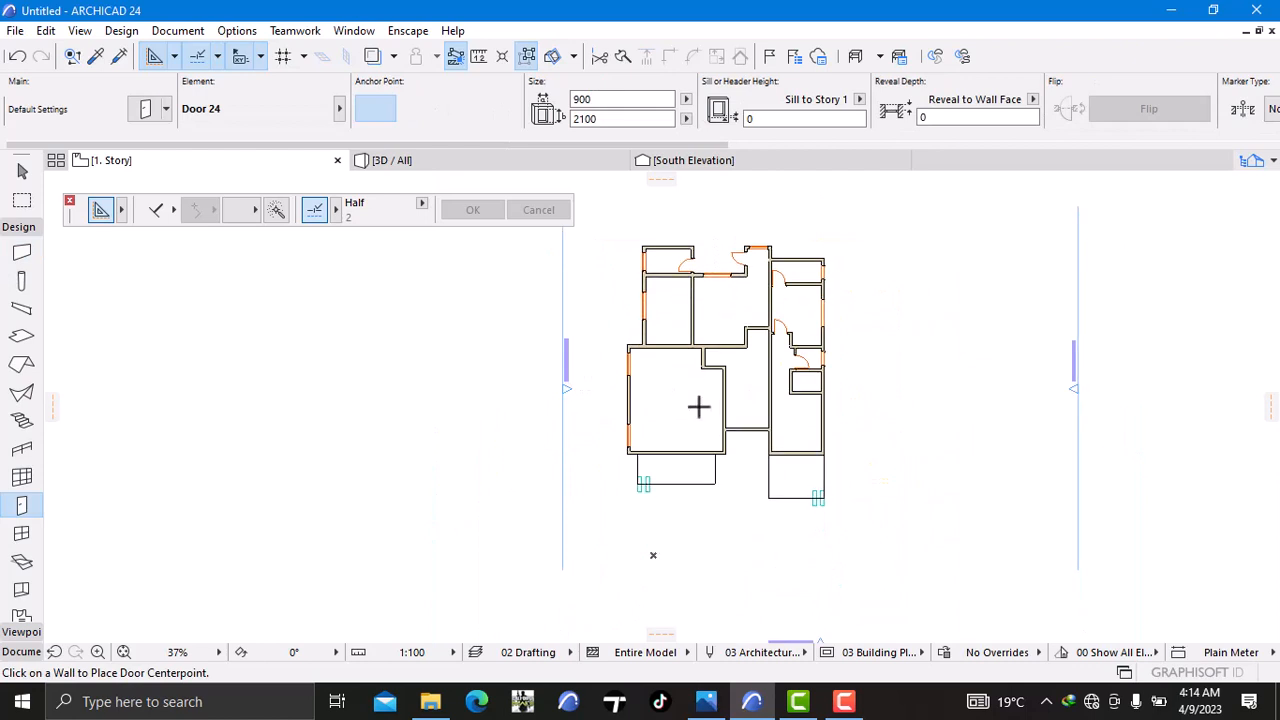
scroll(696, 412, up, 5)
scroll(714, 492, up, 4)
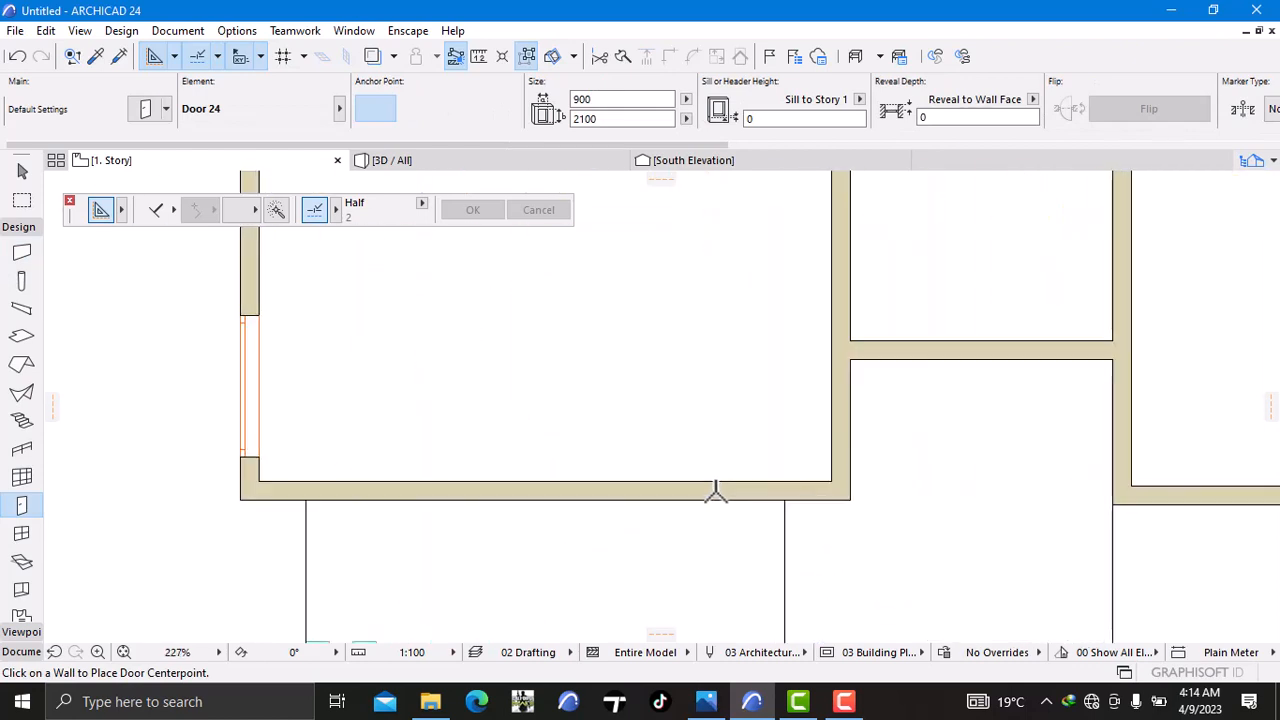
click(729, 491)
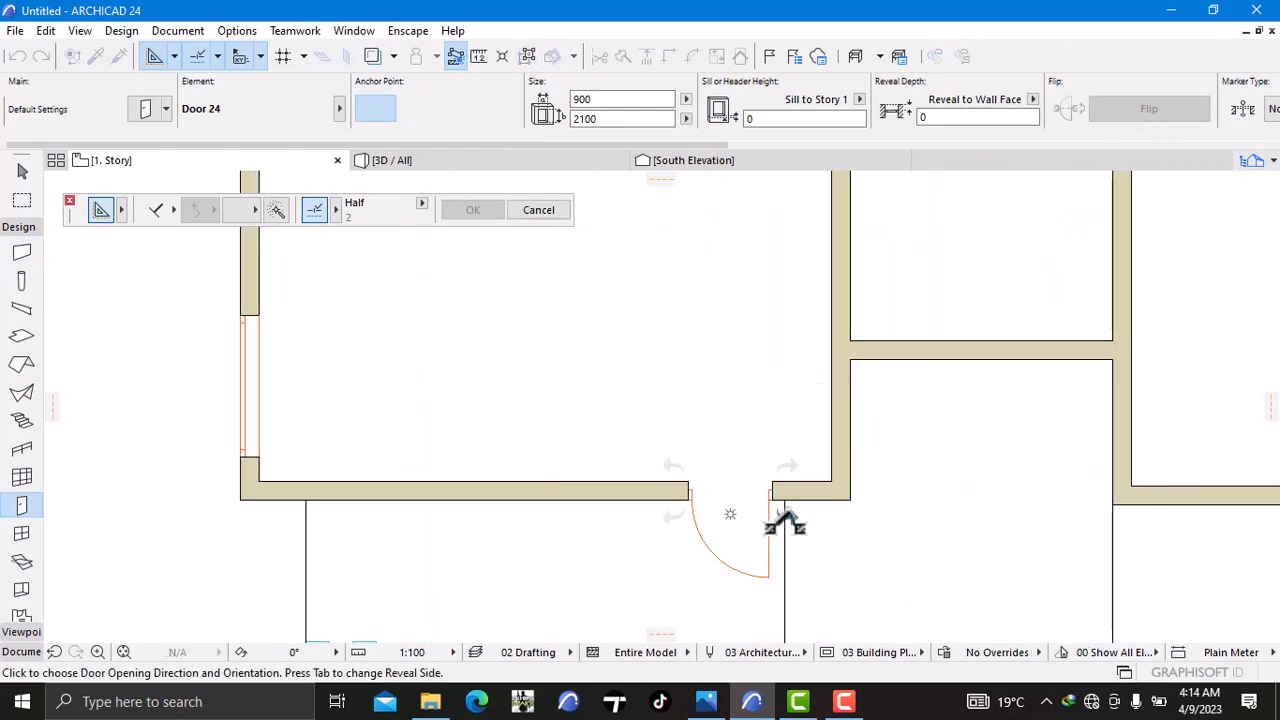
Step: Finish placing the 900 × 2100 door in the large room's front wall, swinging outward onto the porch slab
click(810, 520)
scroll(814, 523, down, 4)
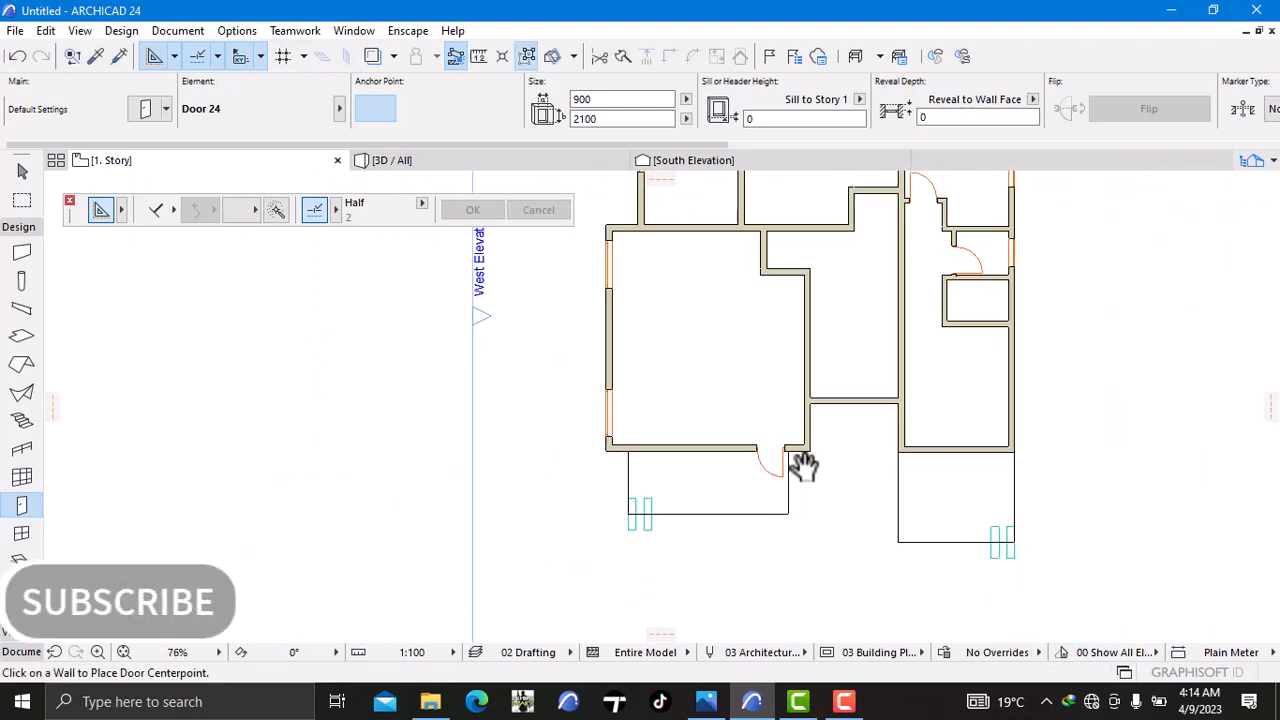
scroll(800, 478, down, 2)
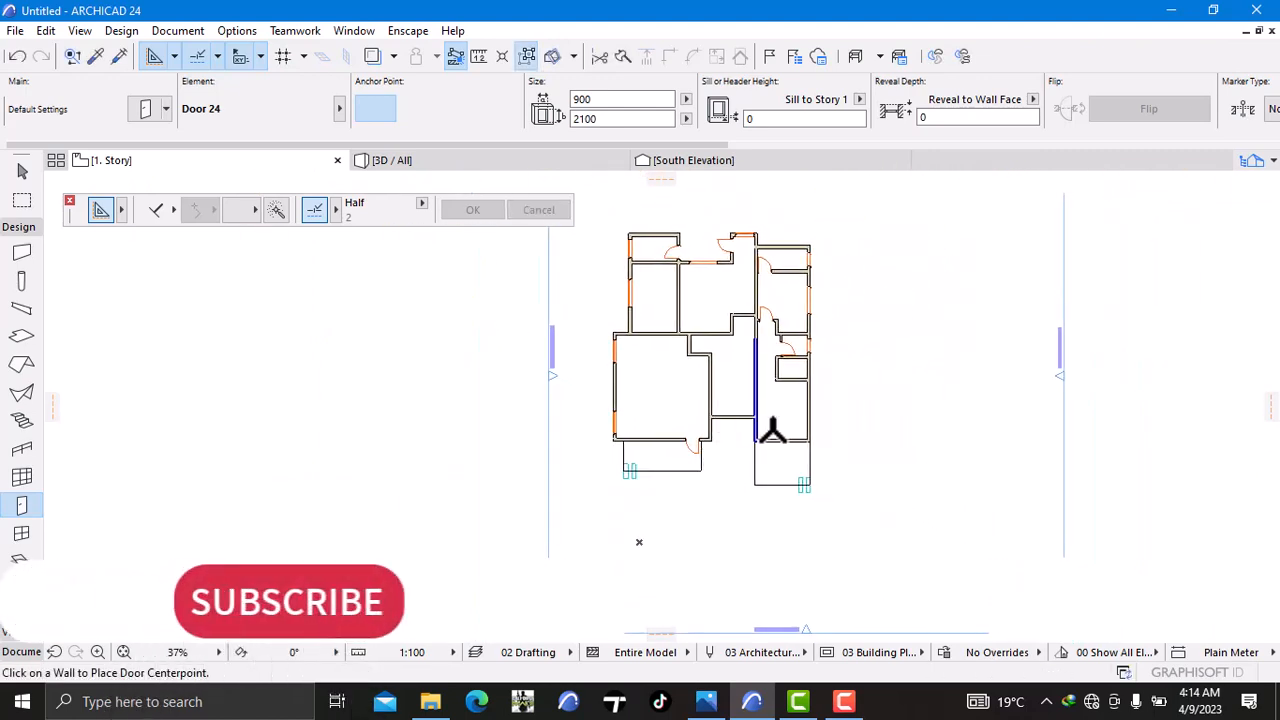
Step: Place a 900 × 2100 door in the south wall of the small room below the bathroom, swinging into that room
scroll(768, 430, up, 1)
scroll(786, 349, up, 5)
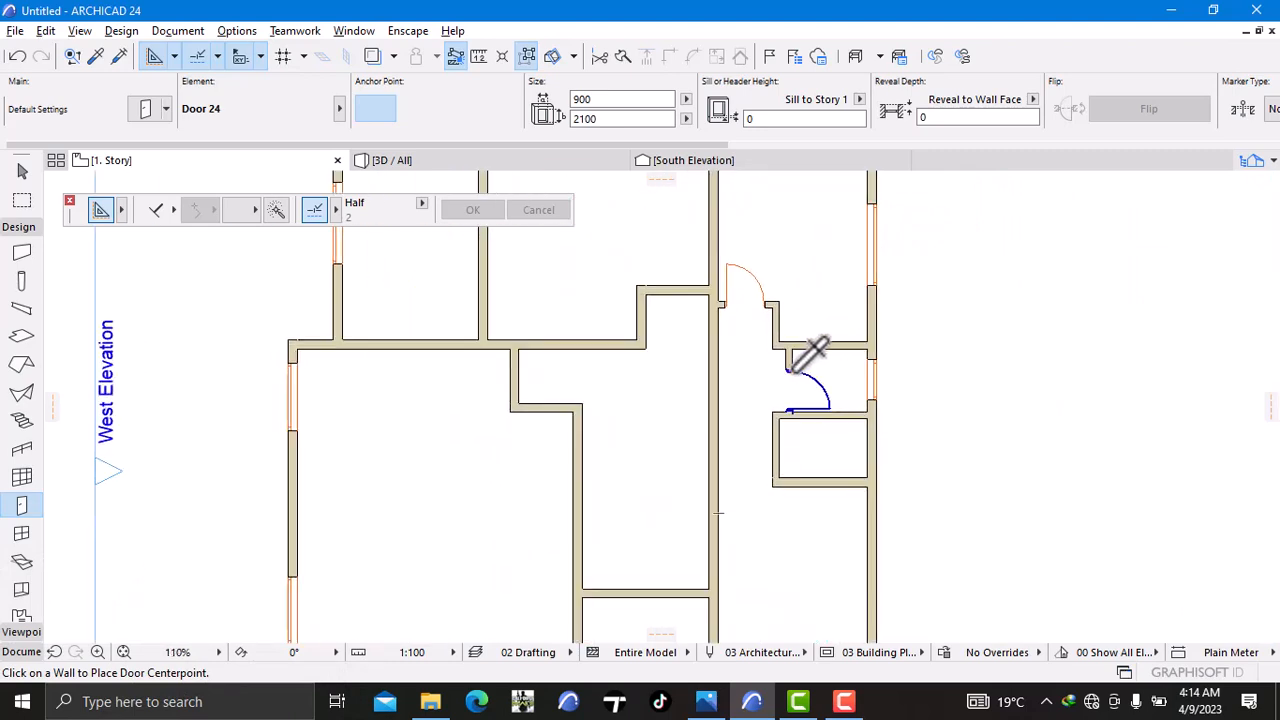
click(790, 372)
scroll(795, 415, down, 3)
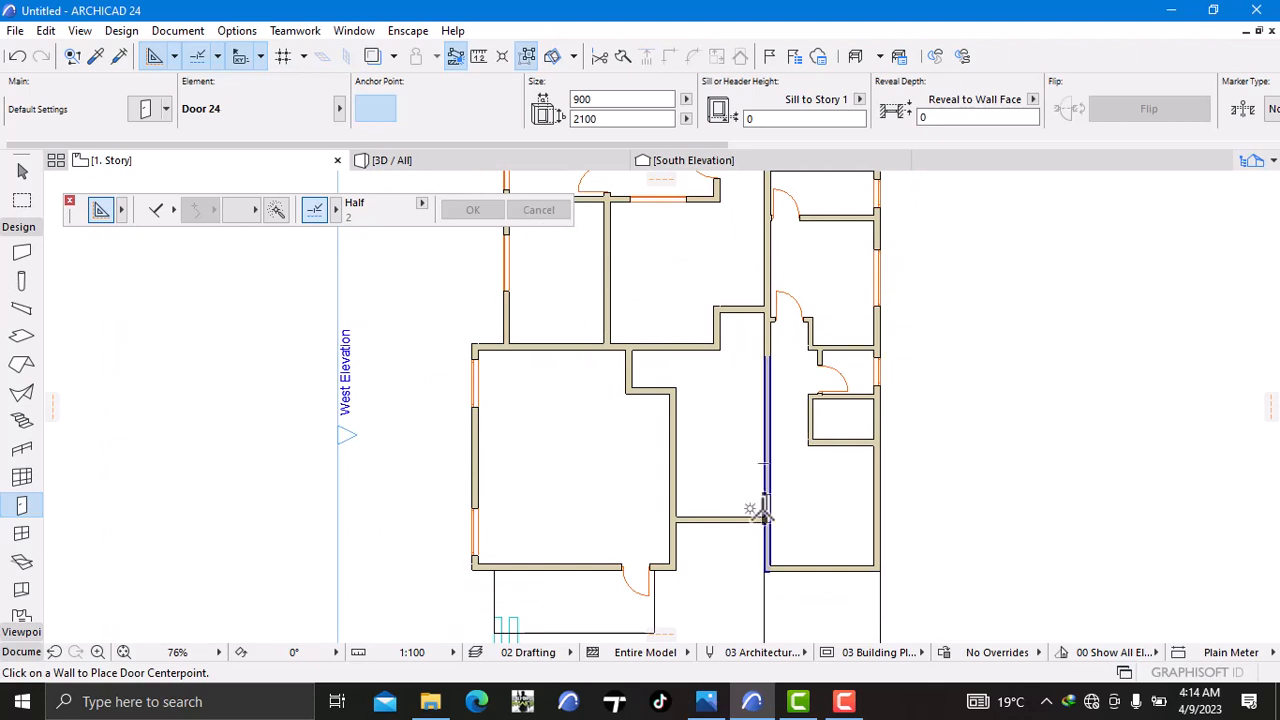
scroll(803, 423, up, 5)
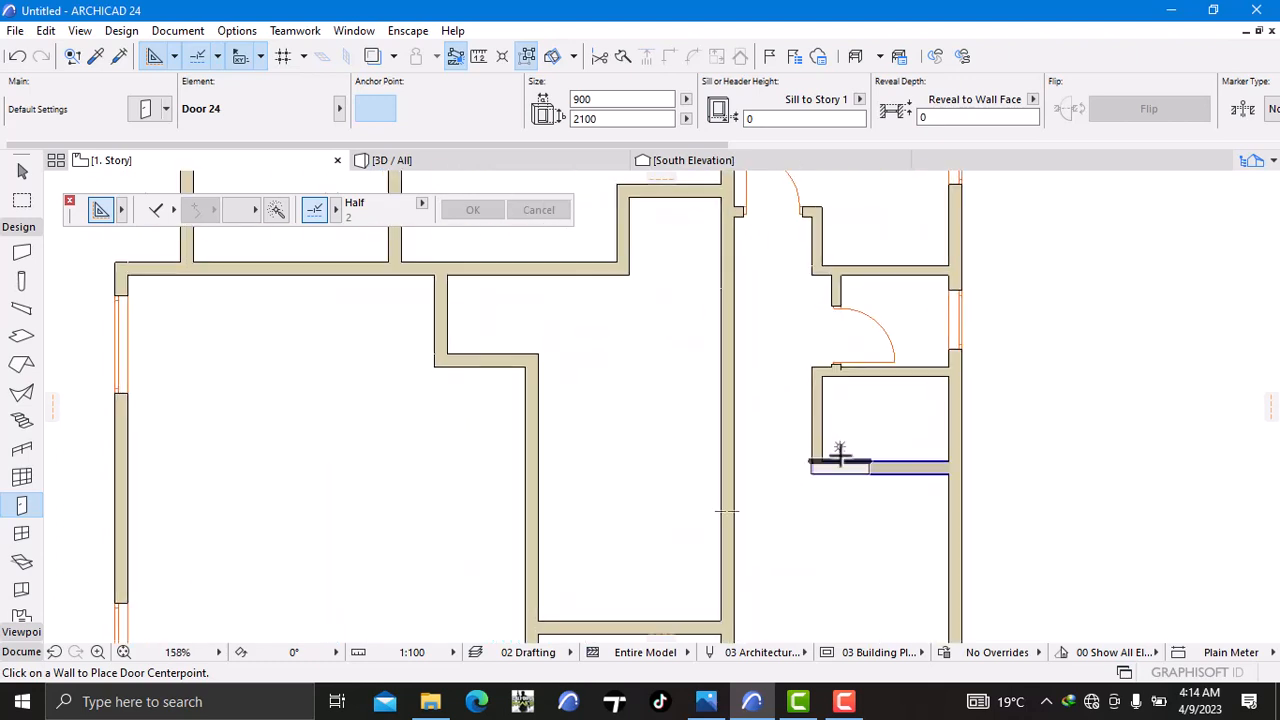
click(855, 452)
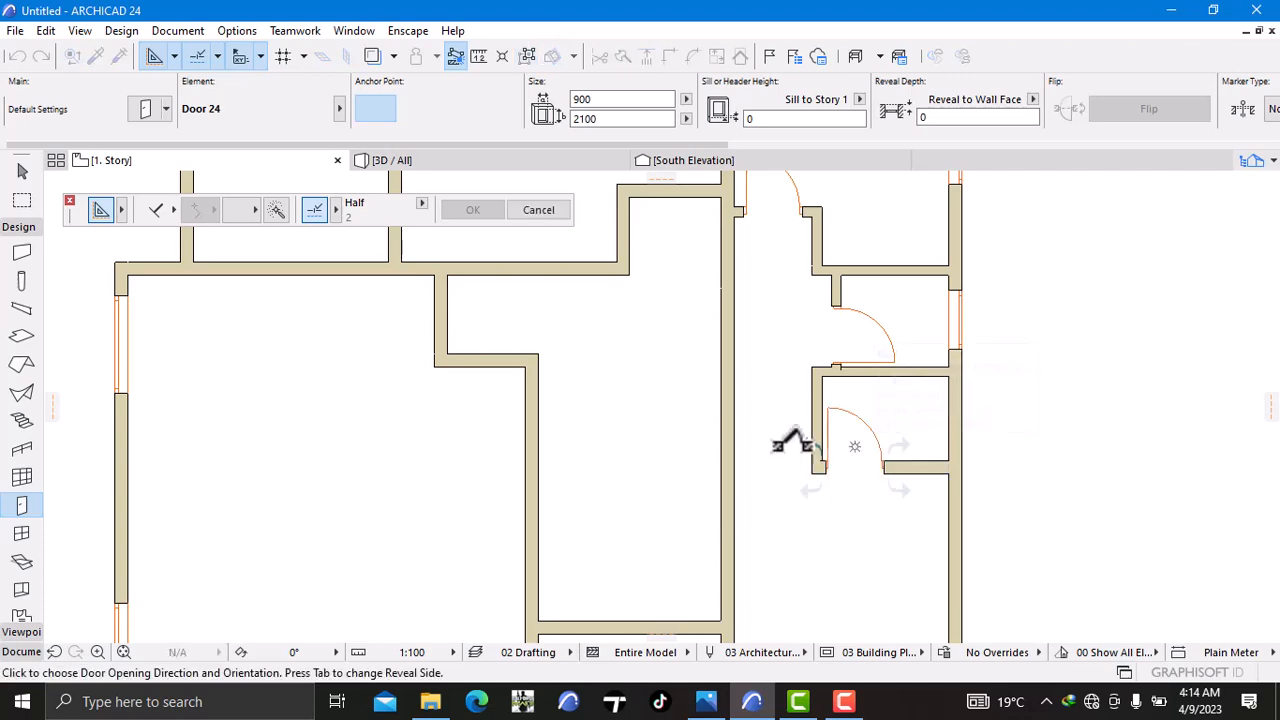
click(786, 455)
scroll(794, 494, down, 6)
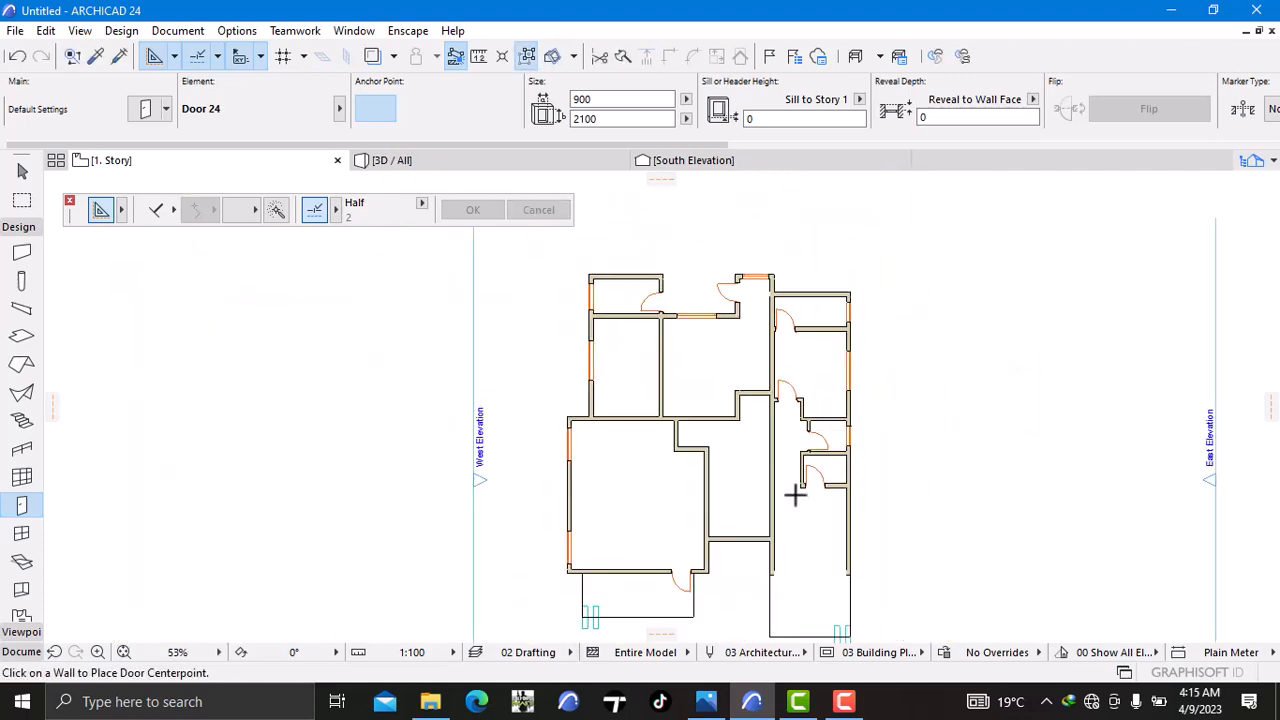
Step: Delete the door in the east wall of the small northwest corner room
middle_drag(794, 491, 822, 480)
scroll(802, 483, up, 7)
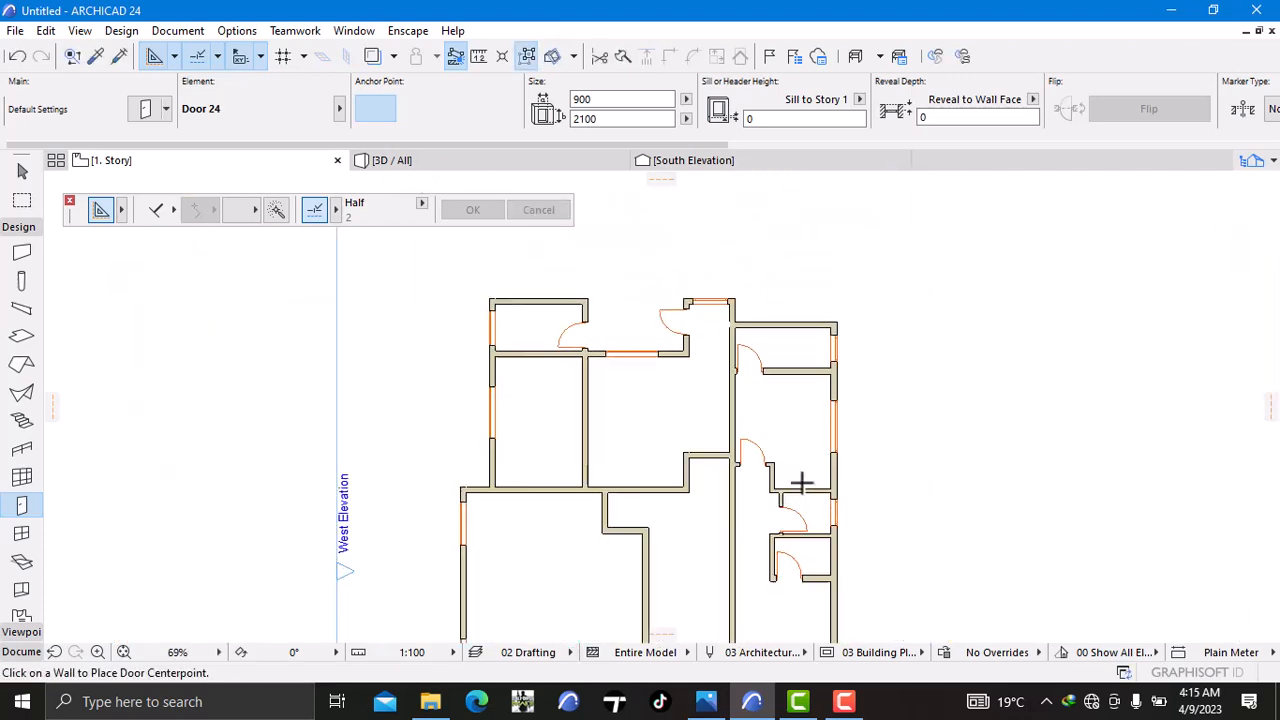
scroll(788, 391, down, 7)
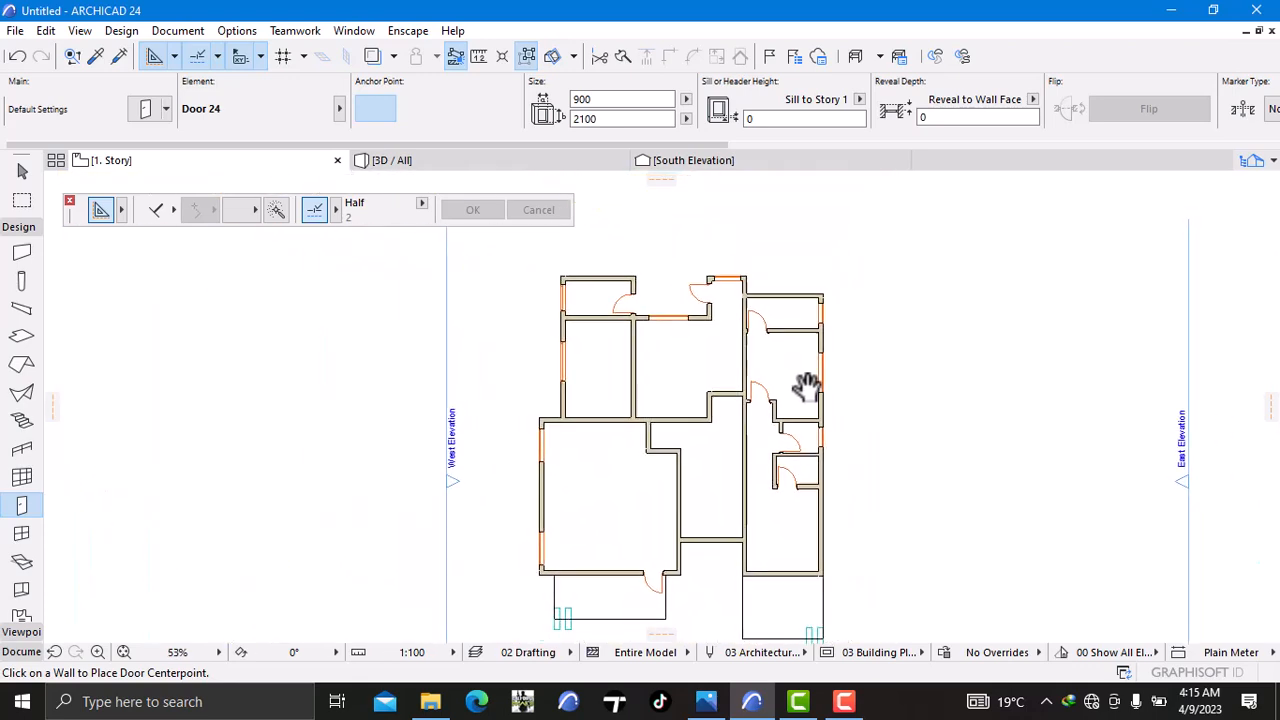
scroll(709, 377, up, 3)
middle_drag(709, 377, 853, 418)
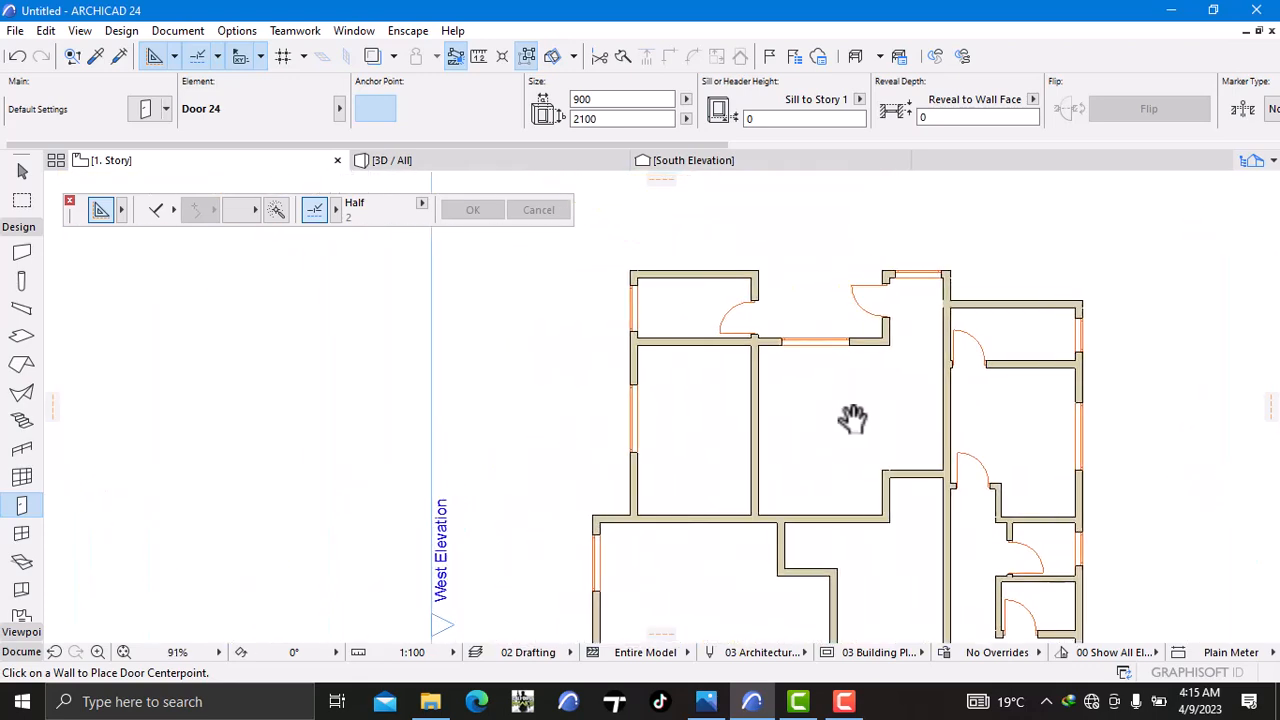
scroll(756, 330, up, 1)
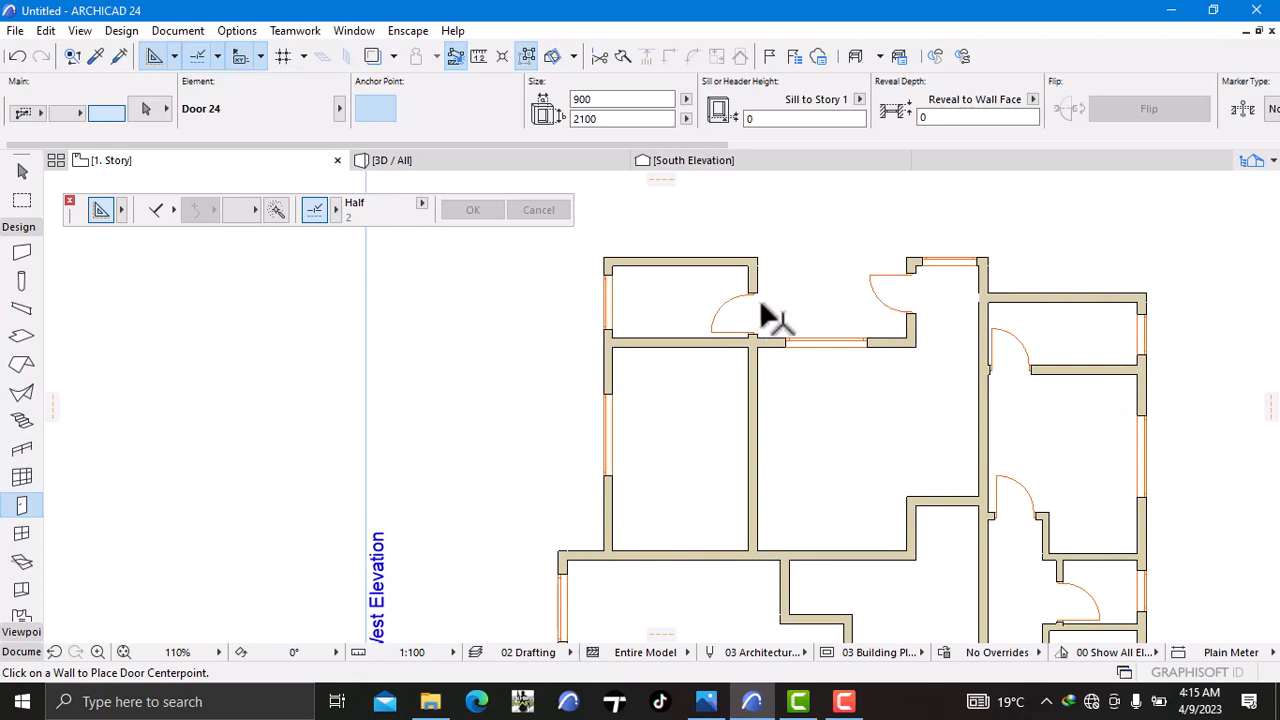
click(756, 300)
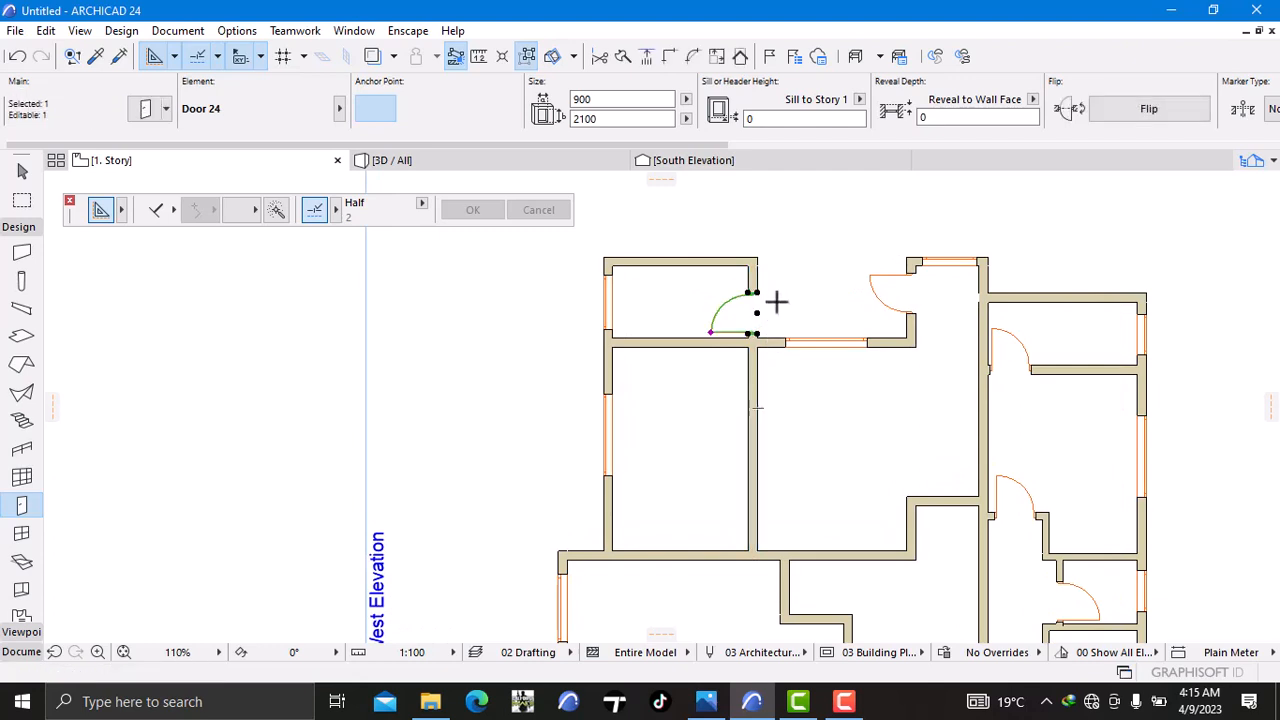
key(ctrl+z)
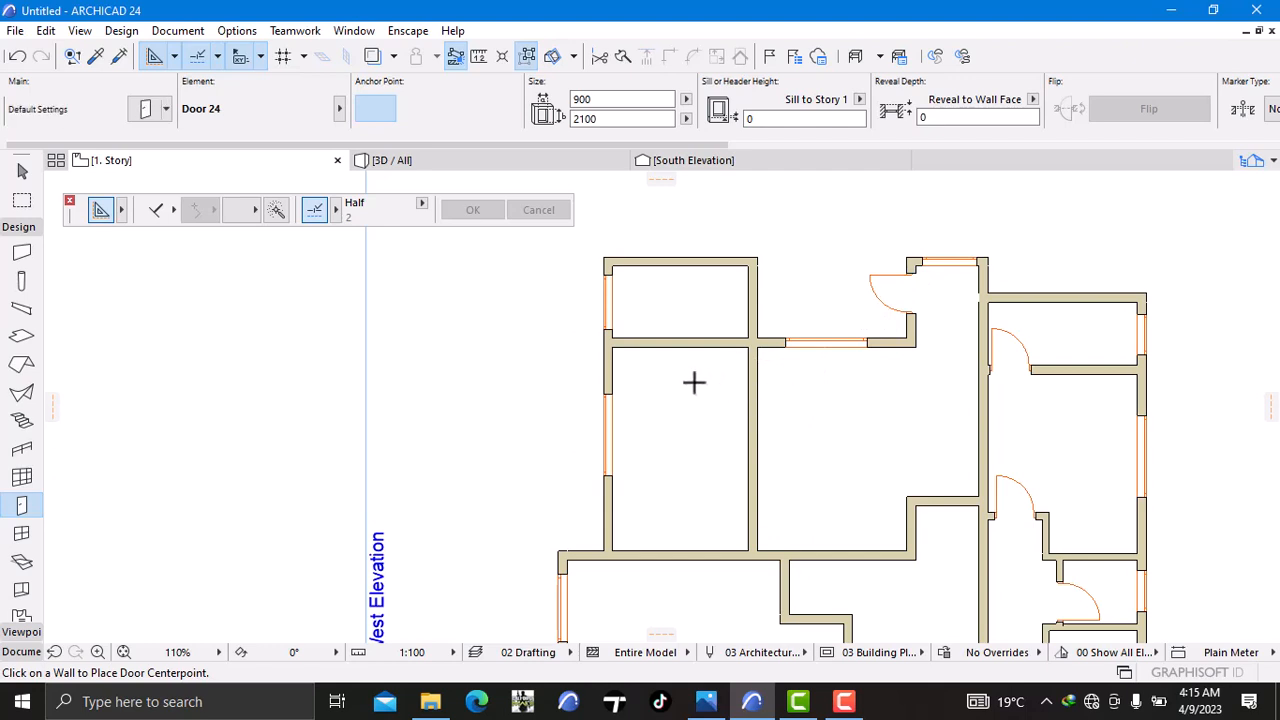
Step: Draw a solid line across the open north recess, from the northwest room's outer corner to the opposite wall corner
click(20, 651)
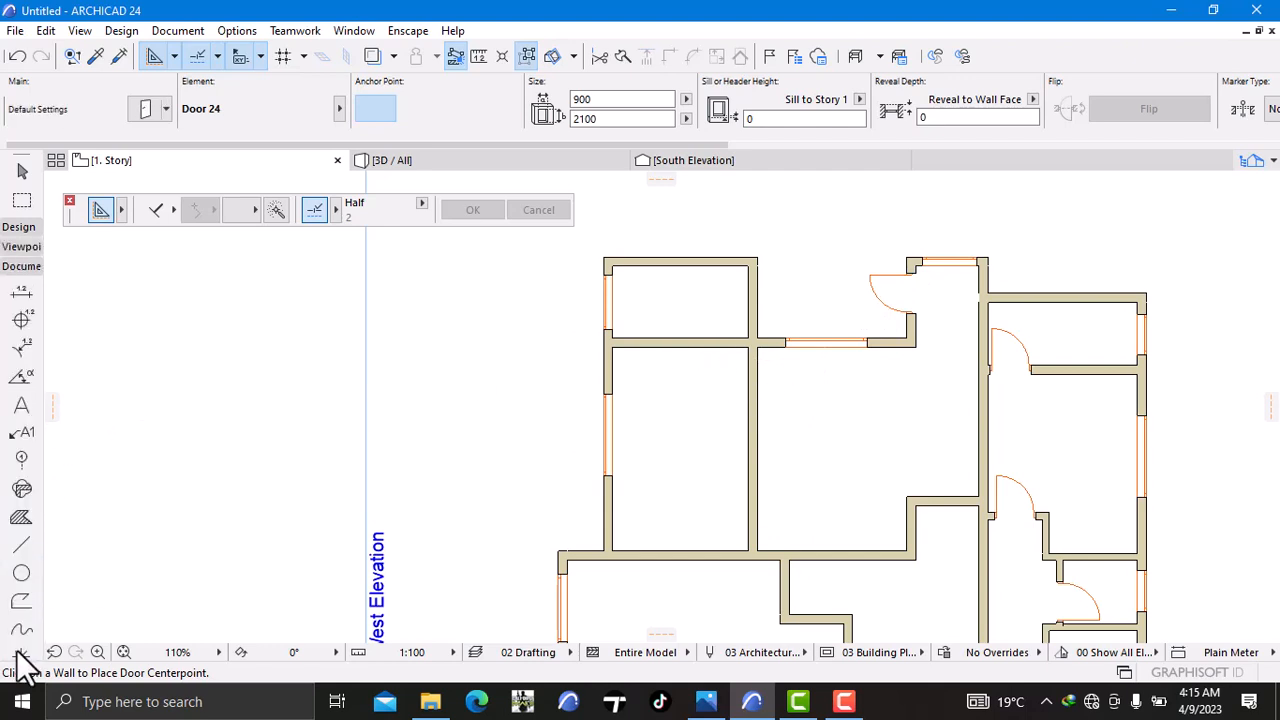
click(22, 545)
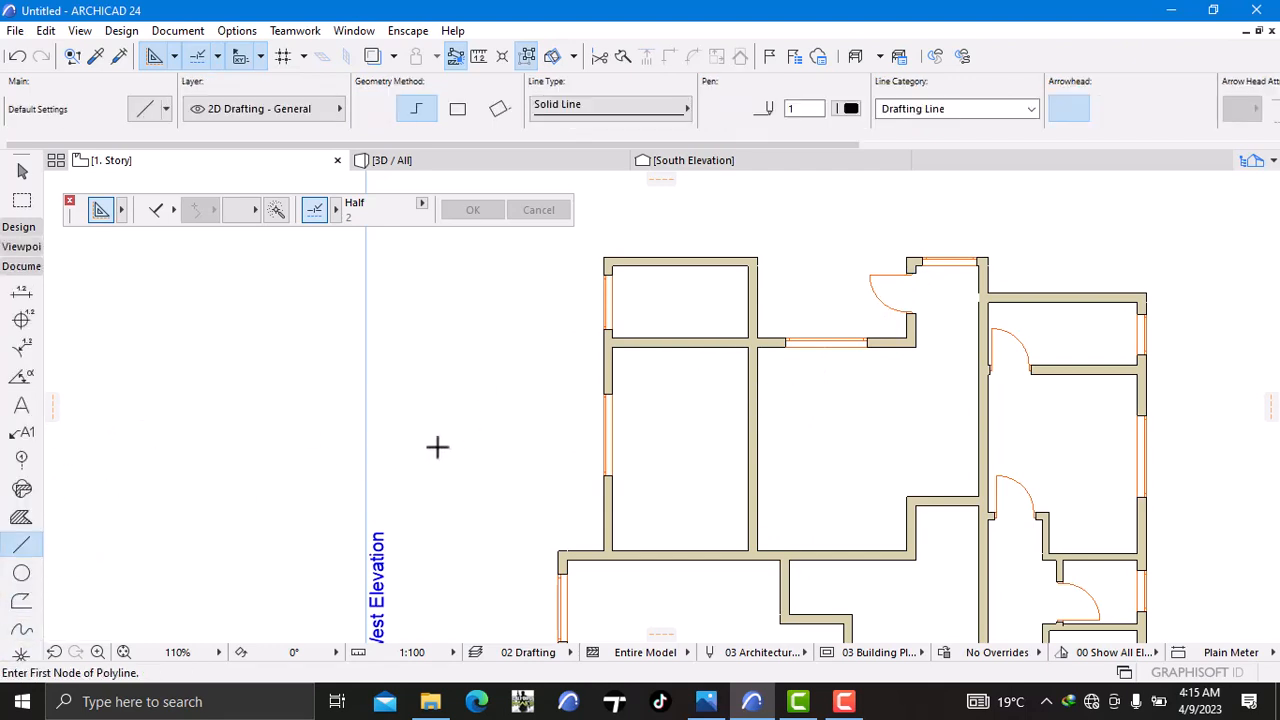
scroll(678, 288, up, 5)
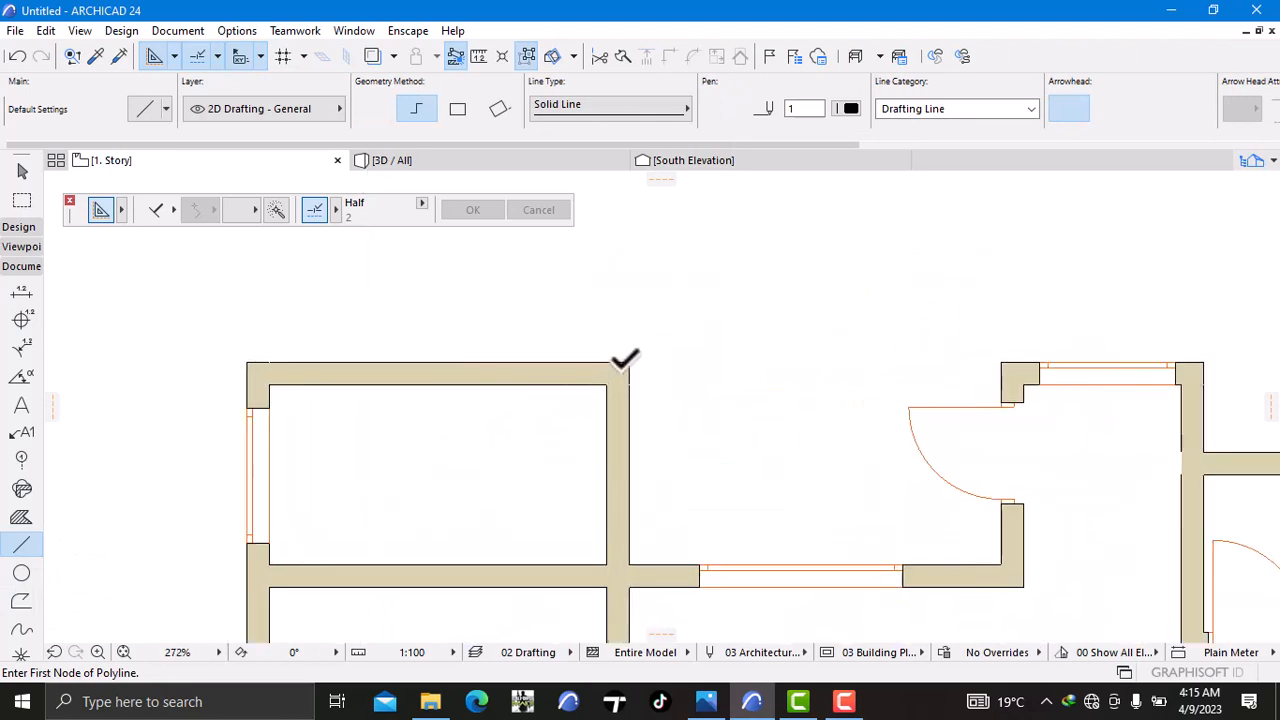
click(628, 362)
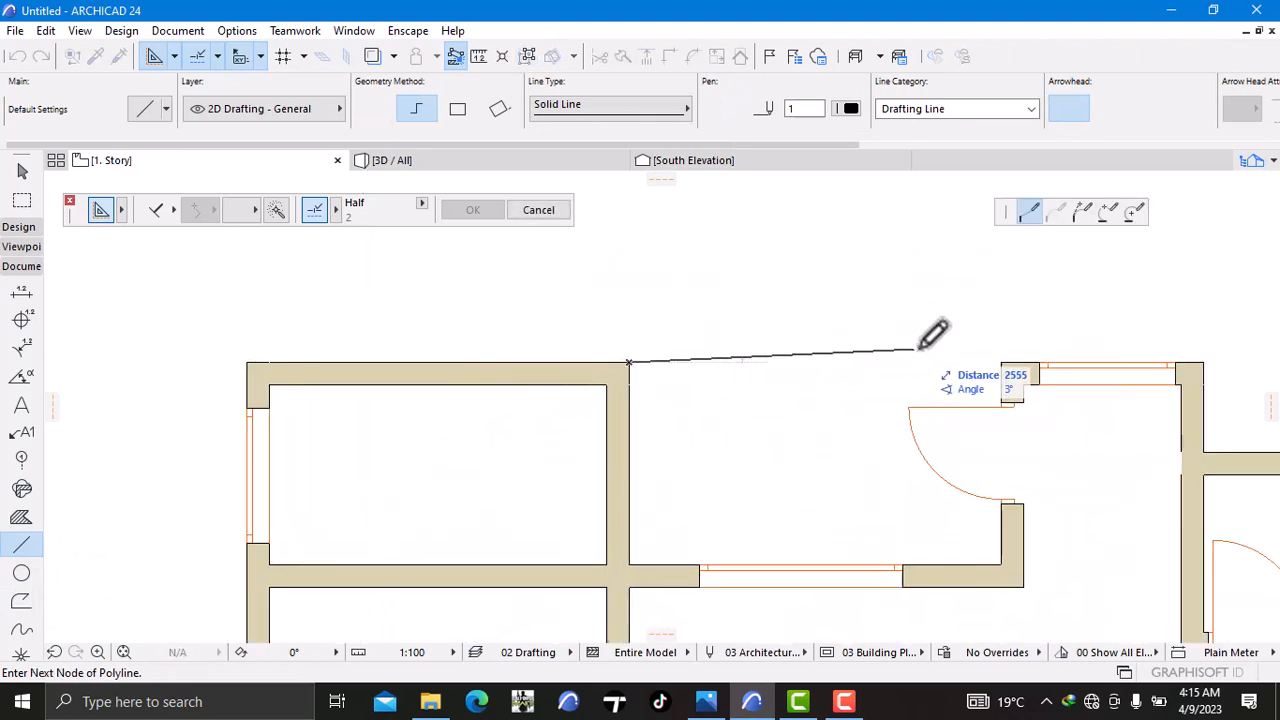
double_click(1004, 362)
scroll(1010, 355, down, 8)
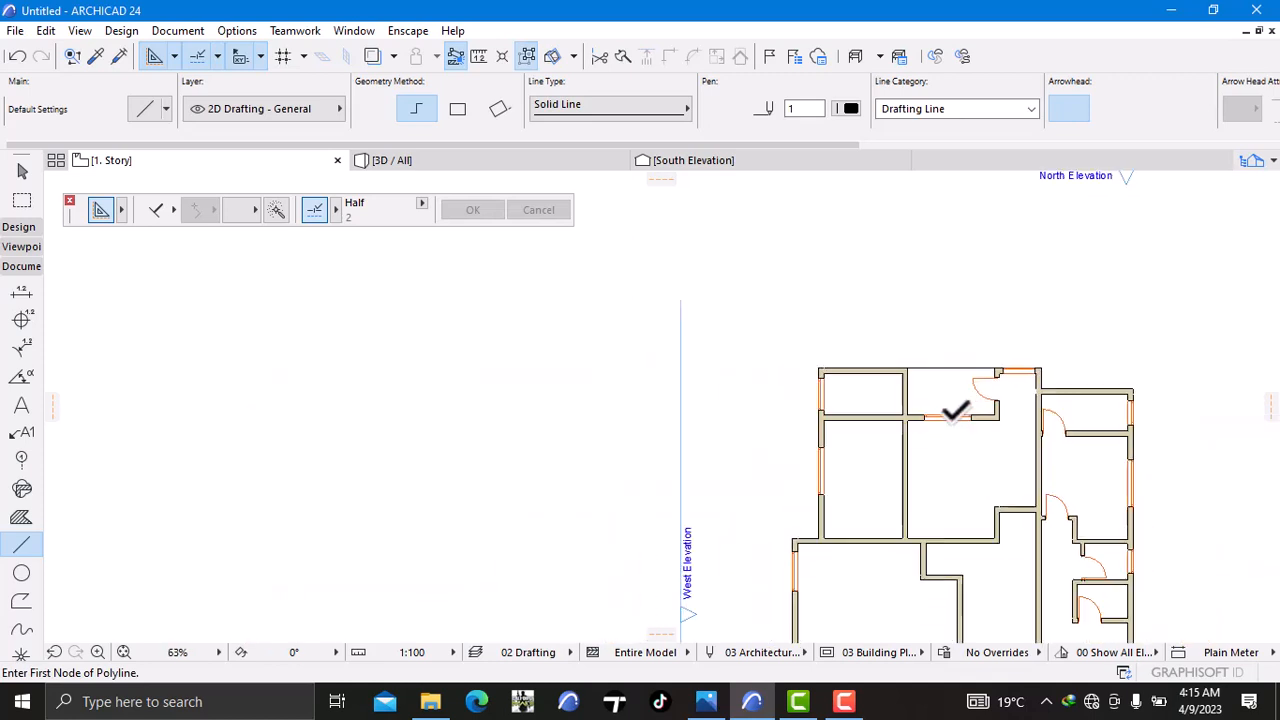
Step: Delete the 1800 × 1500 window from the wall at the back of the north recess
middle_drag(957, 414, 737, 378)
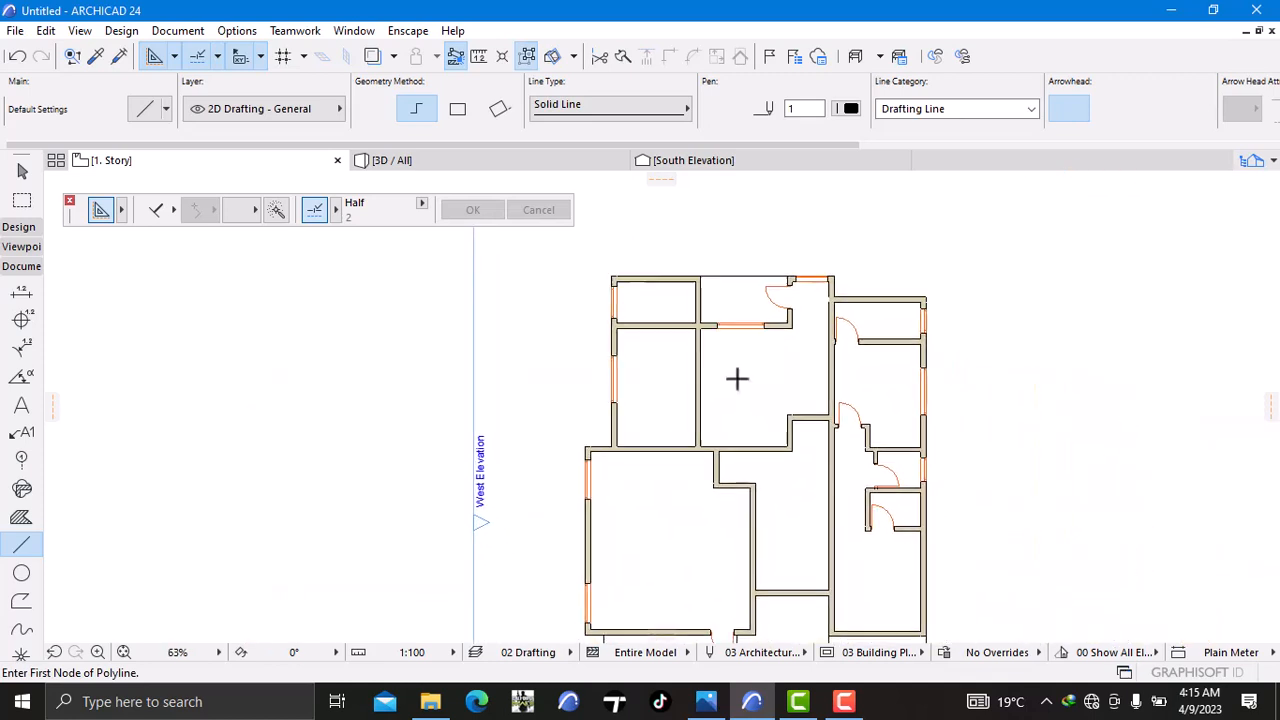
middle_drag(635, 432, 596, 380)
scroll(726, 298, up, 2)
middle_drag(726, 298, 694, 366)
scroll(707, 362, up, 2)
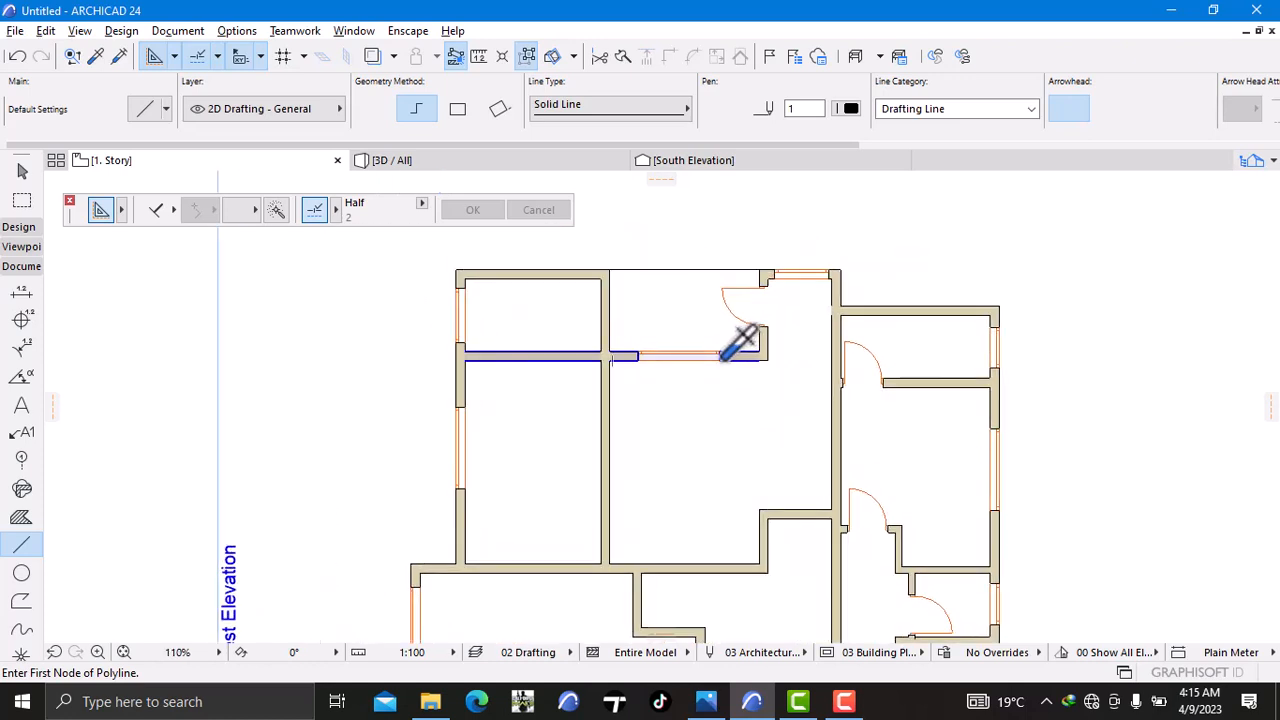
alt+click(723, 356)
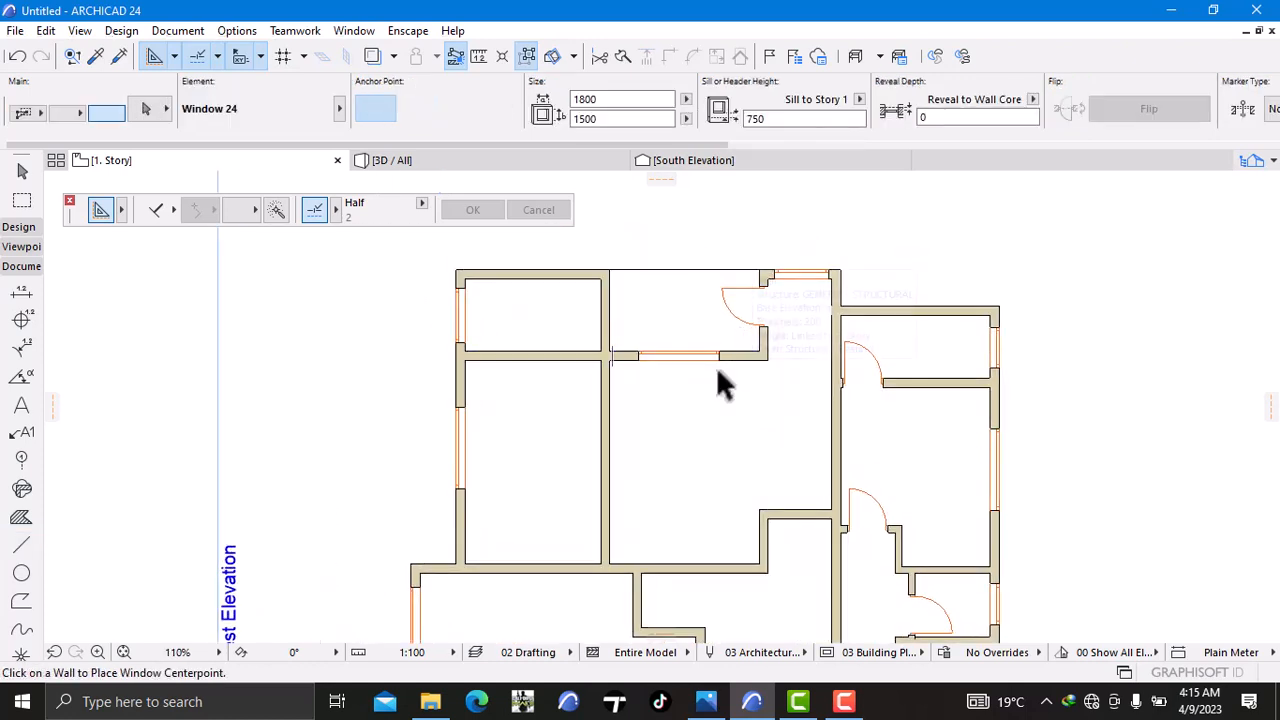
click(715, 355)
key(Escape)
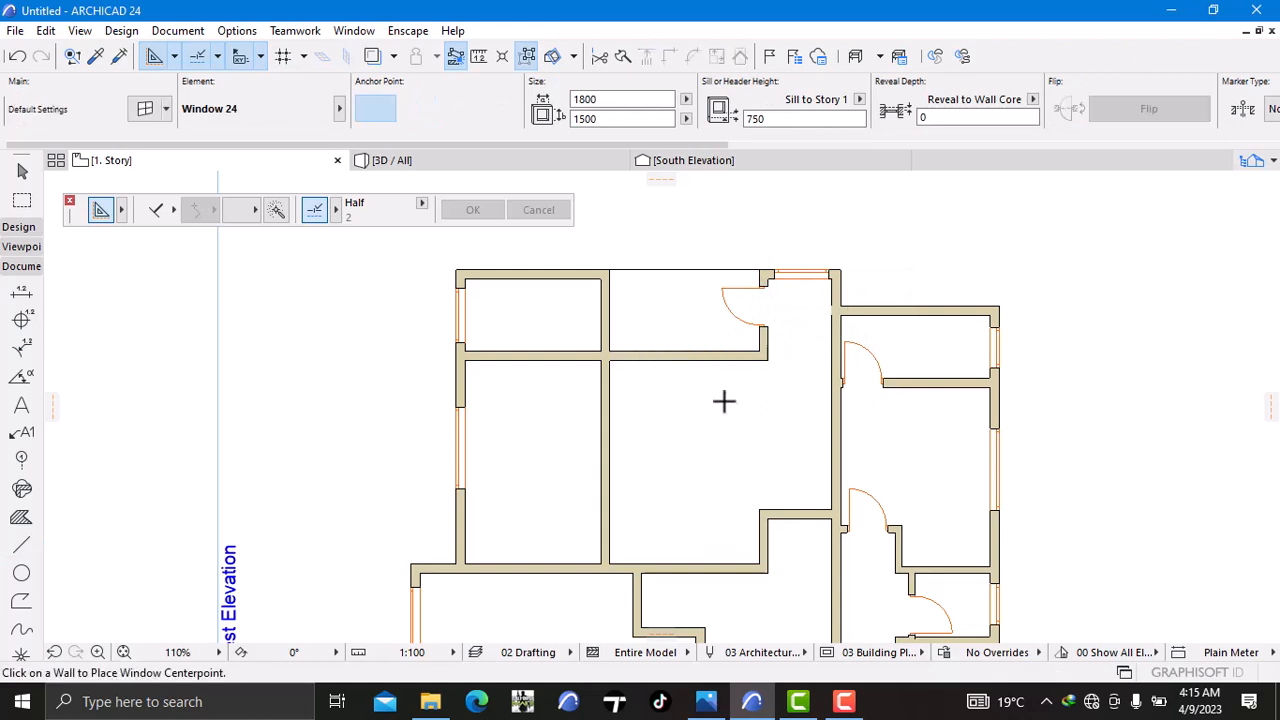
Step: View the building's front in 3D, then switch to Photos and examine the facade in the reference render Image3.png
scroll(723, 401, down, 5)
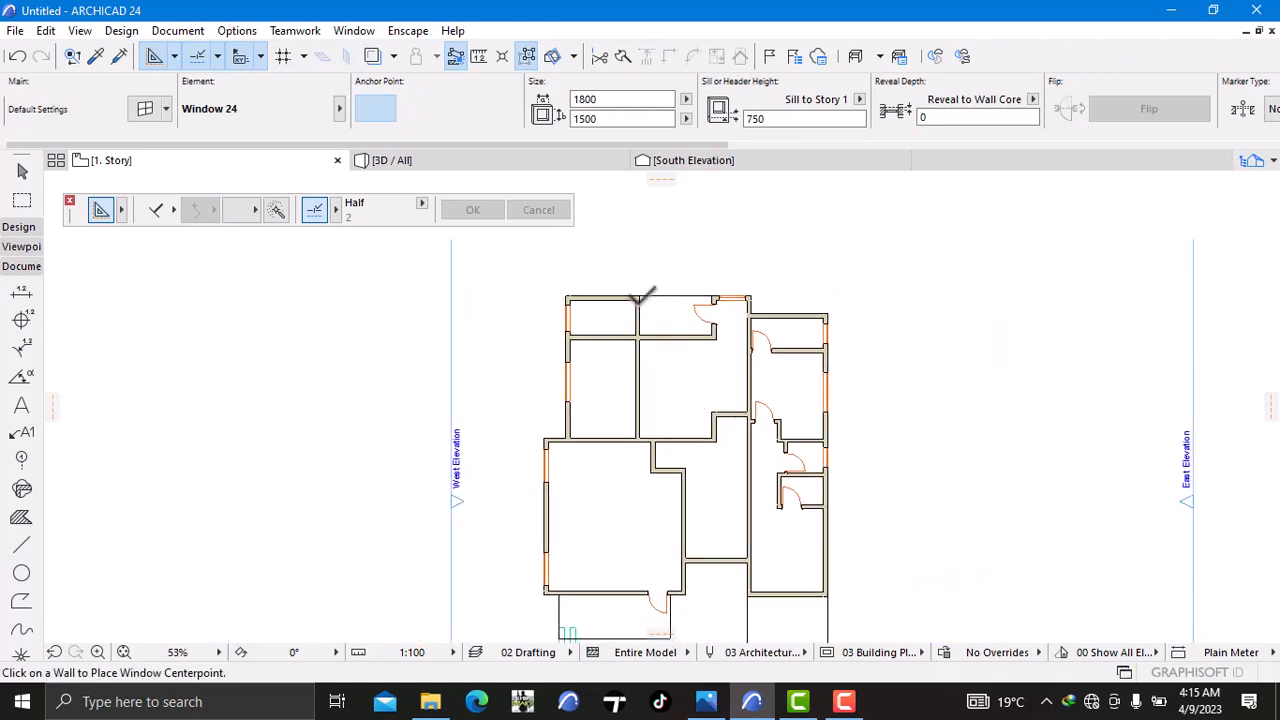
middle_drag(707, 396, 651, 307)
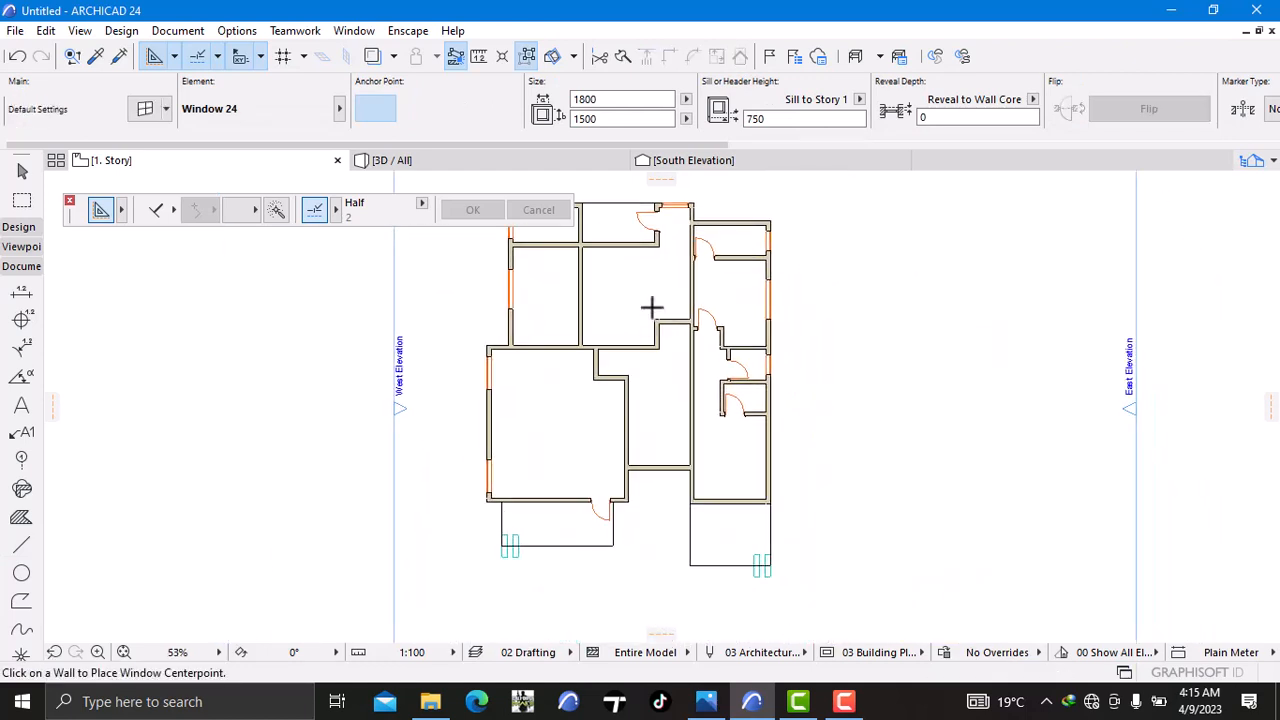
click(460, 161)
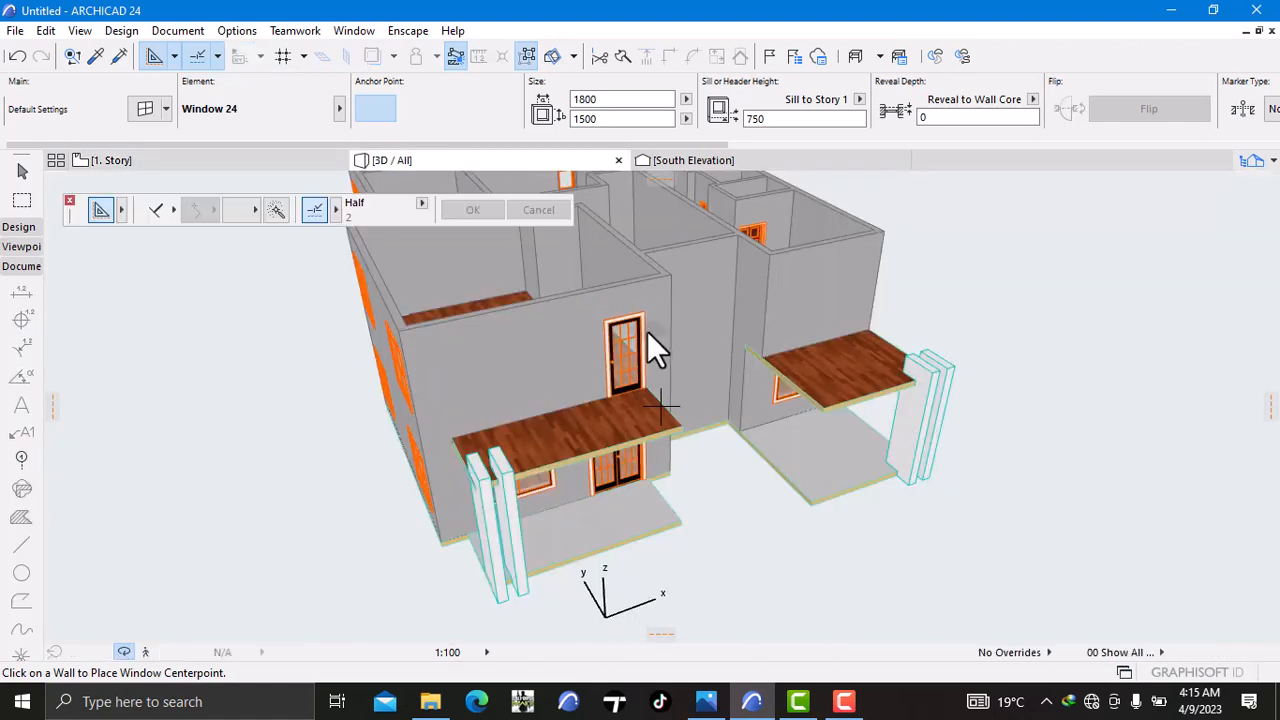
scroll(567, 386, down, 3)
middle_drag(567, 388, 587, 325)
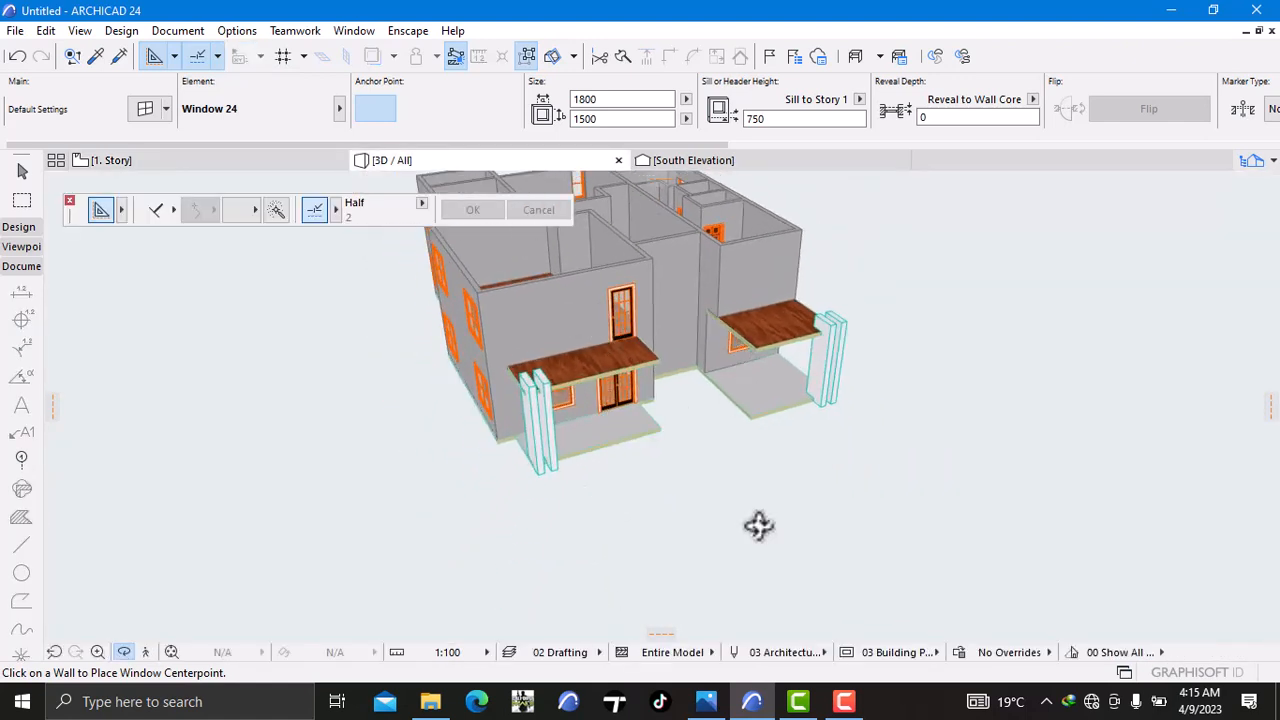
mouse_move(726, 702)
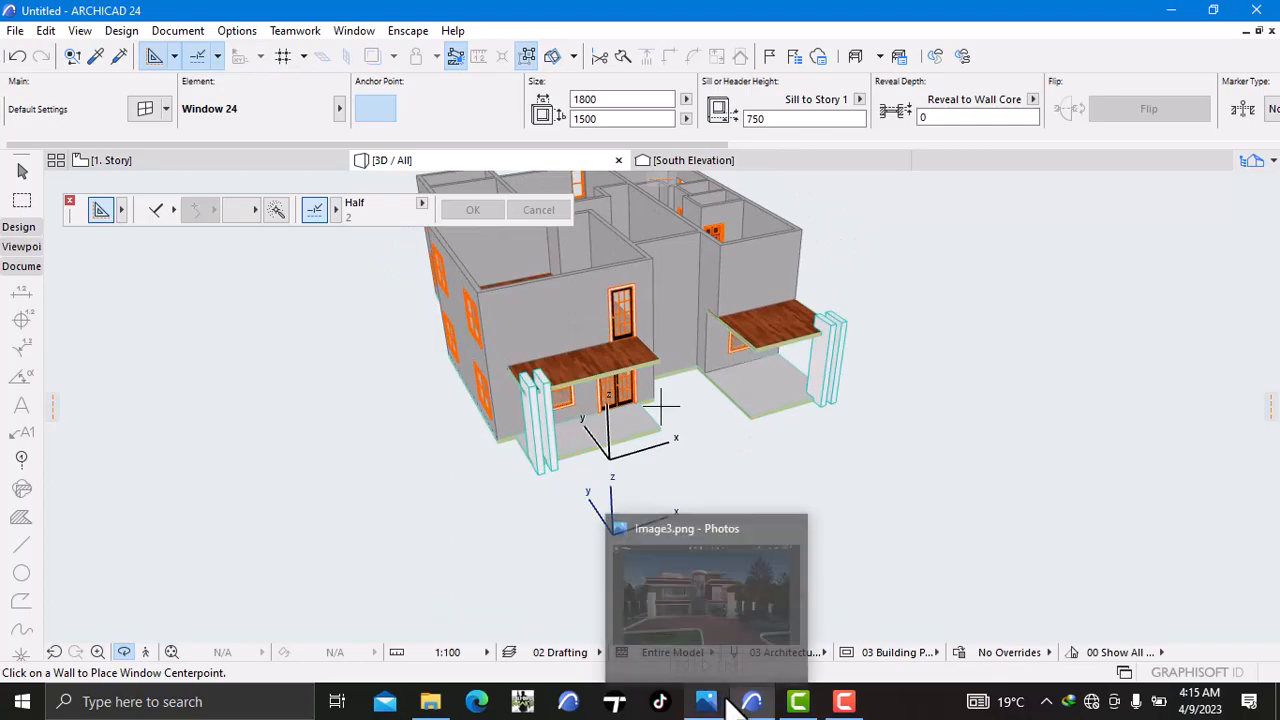
click(719, 614)
scroll(520, 486, up, 3)
scroll(520, 490, up, 1)
drag(520, 488, 547, 584)
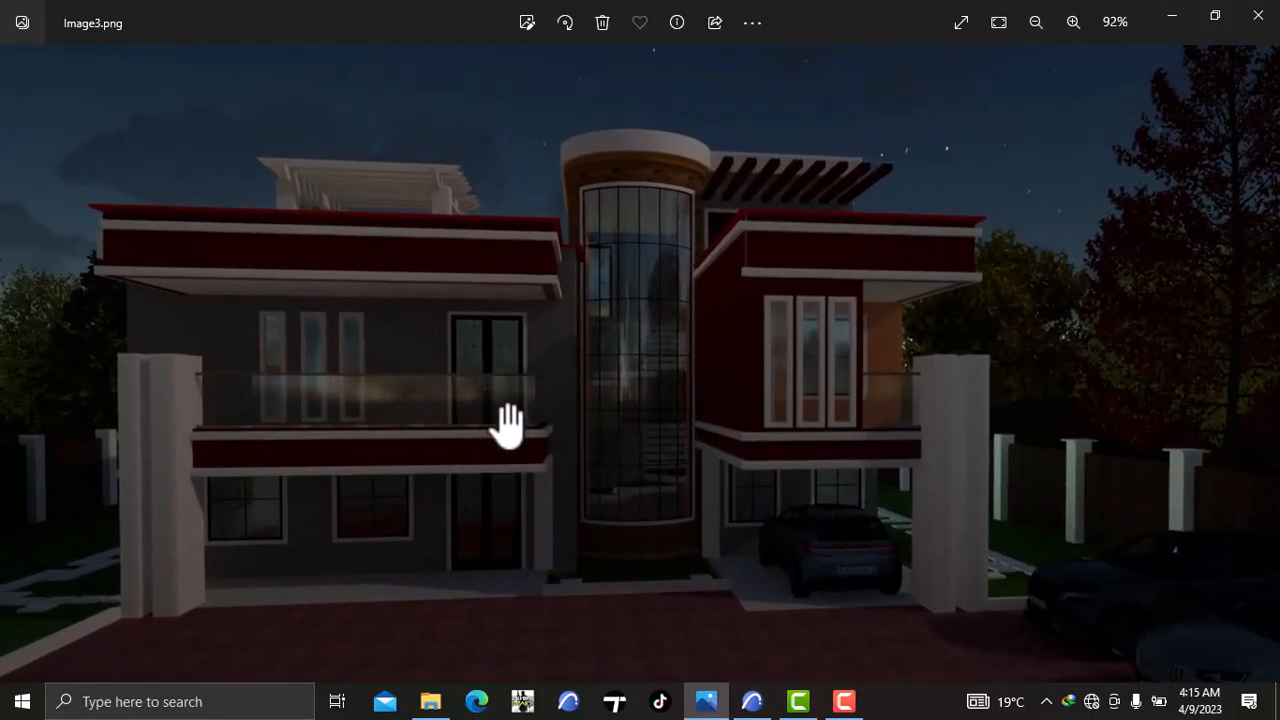
scroll(503, 430, up, 5)
scroll(503, 430, down, 5)
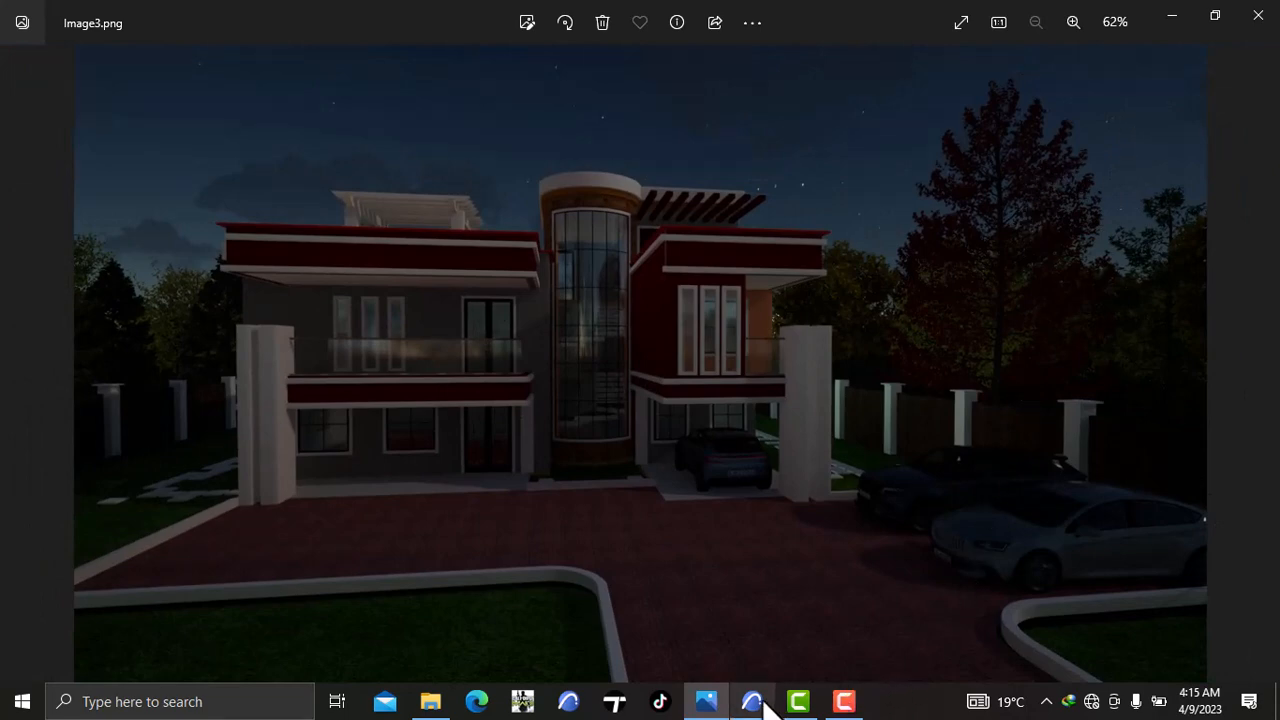
mouse_move(752, 701)
Step: Switch back to Archicad and examine the 3D model's front balconies, upper-floor rooms and west side
click(767, 643)
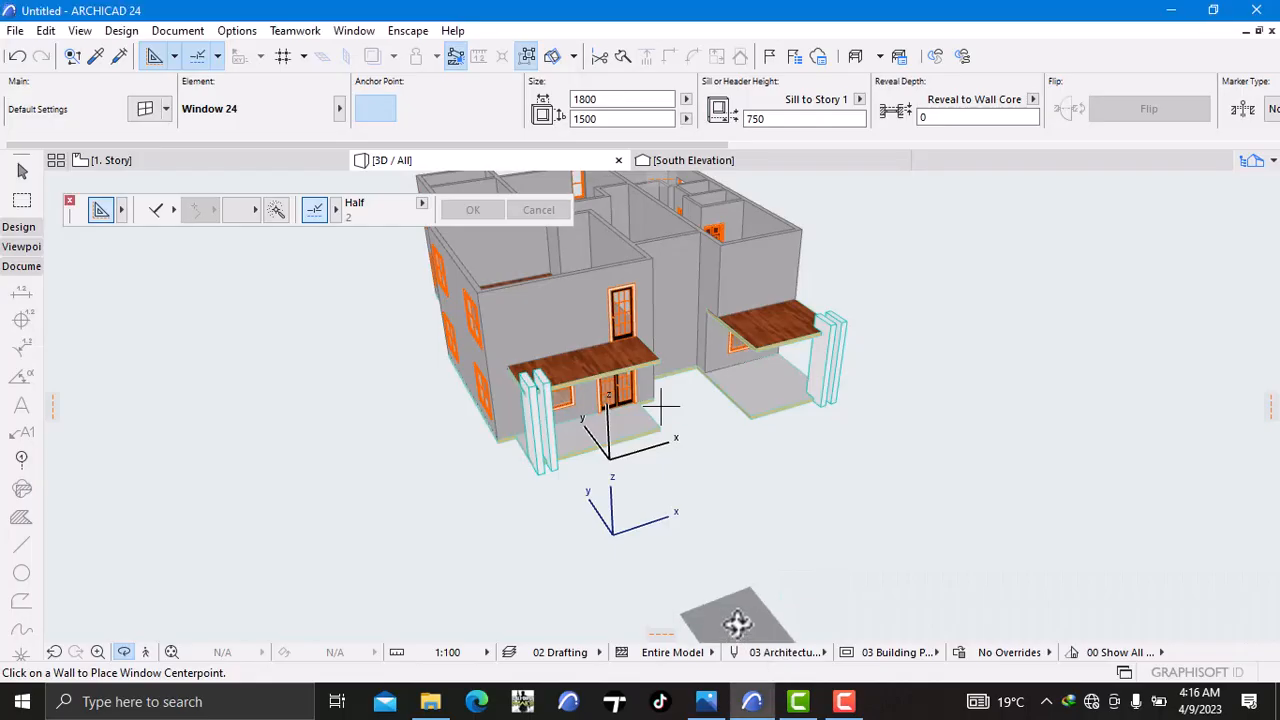
right_click(940, 495)
click(838, 537)
shift+middle_drag(838, 534, 640, 546)
scroll(948, 449, up, 3)
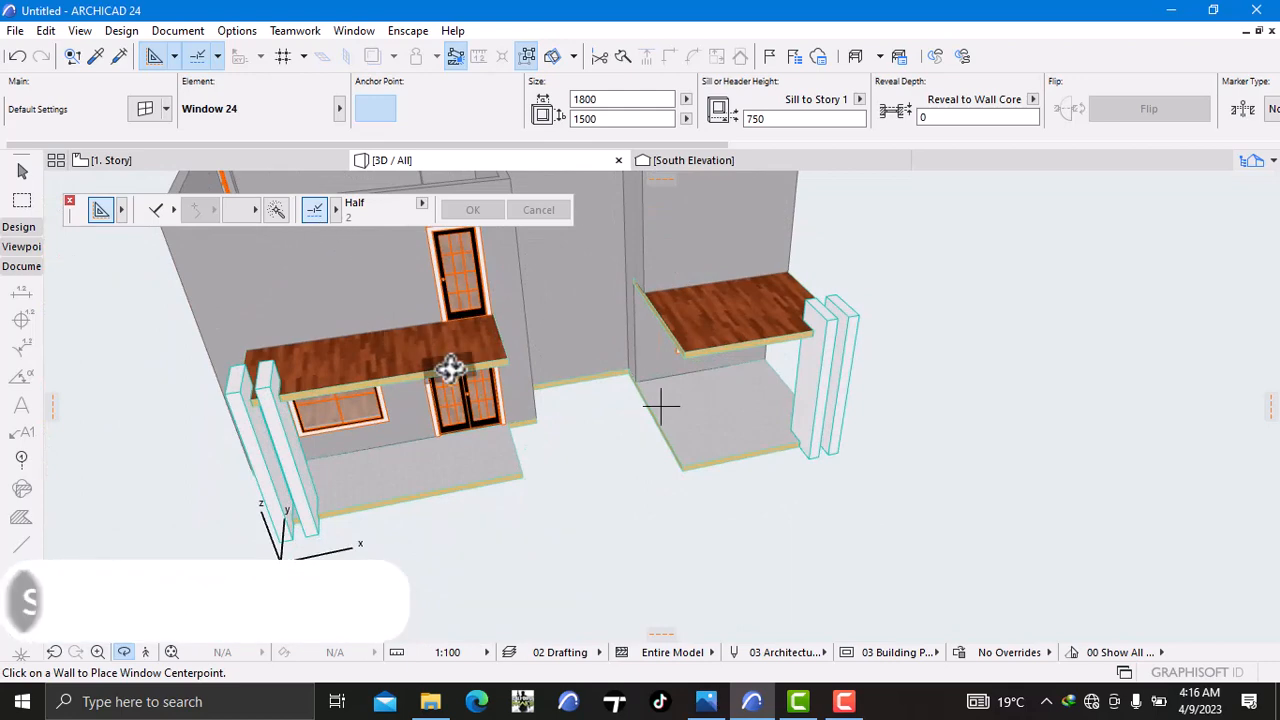
middle_drag(451, 366, 818, 500)
scroll(903, 391, down, 2)
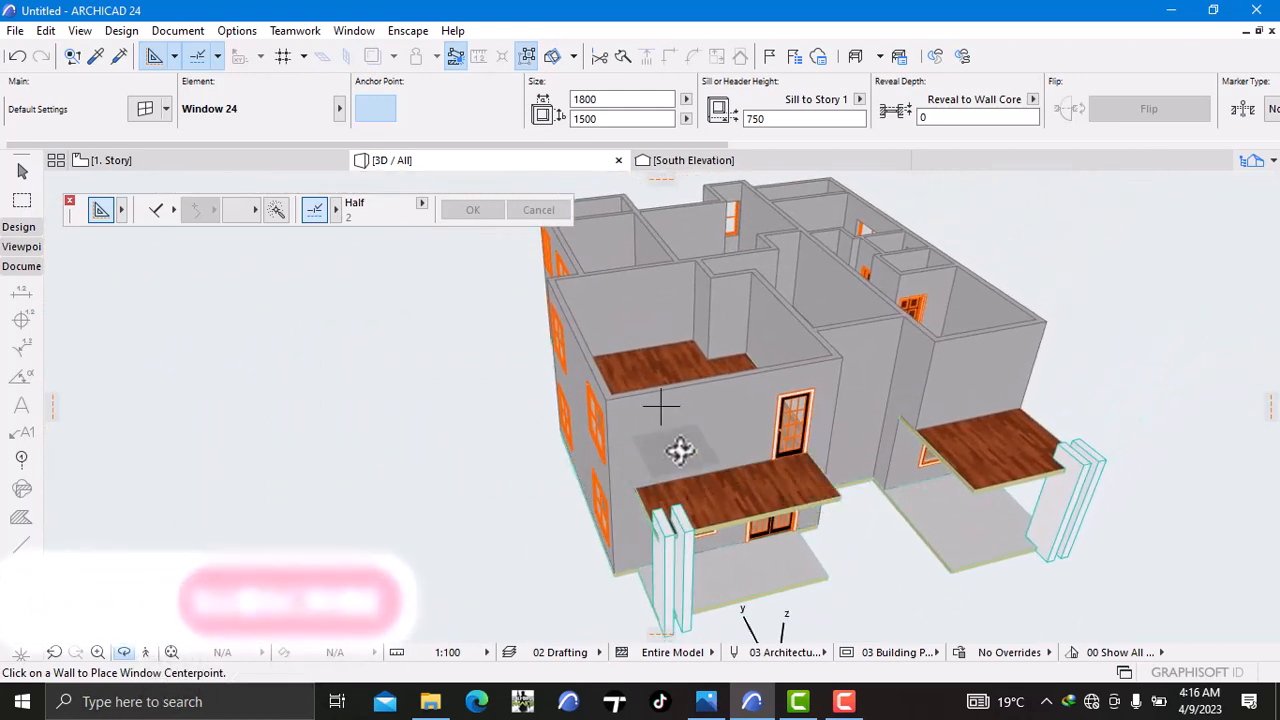
shift+middle_drag(513, 434, 785, 414)
shift+middle_drag(389, 414, 423, 234)
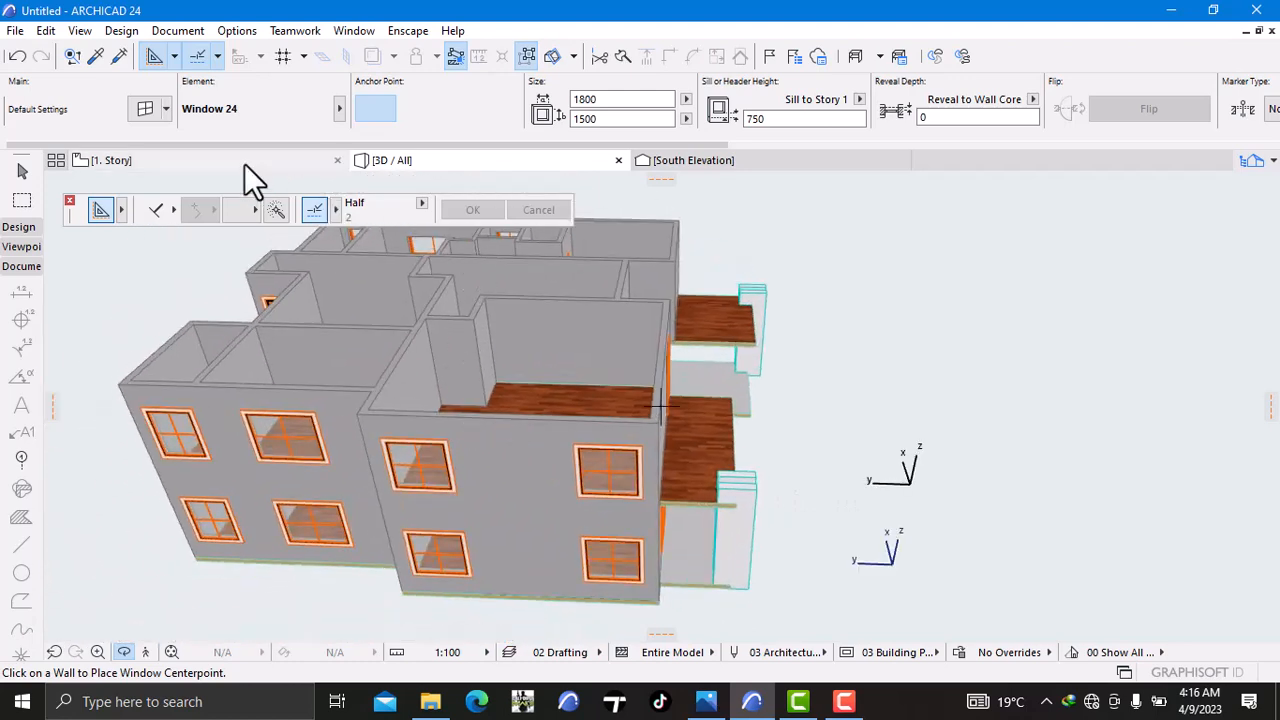
Step: Return to the Story 1 floor plan and pick up the settings of the hinged door in the small east room's west wall
click(244, 163)
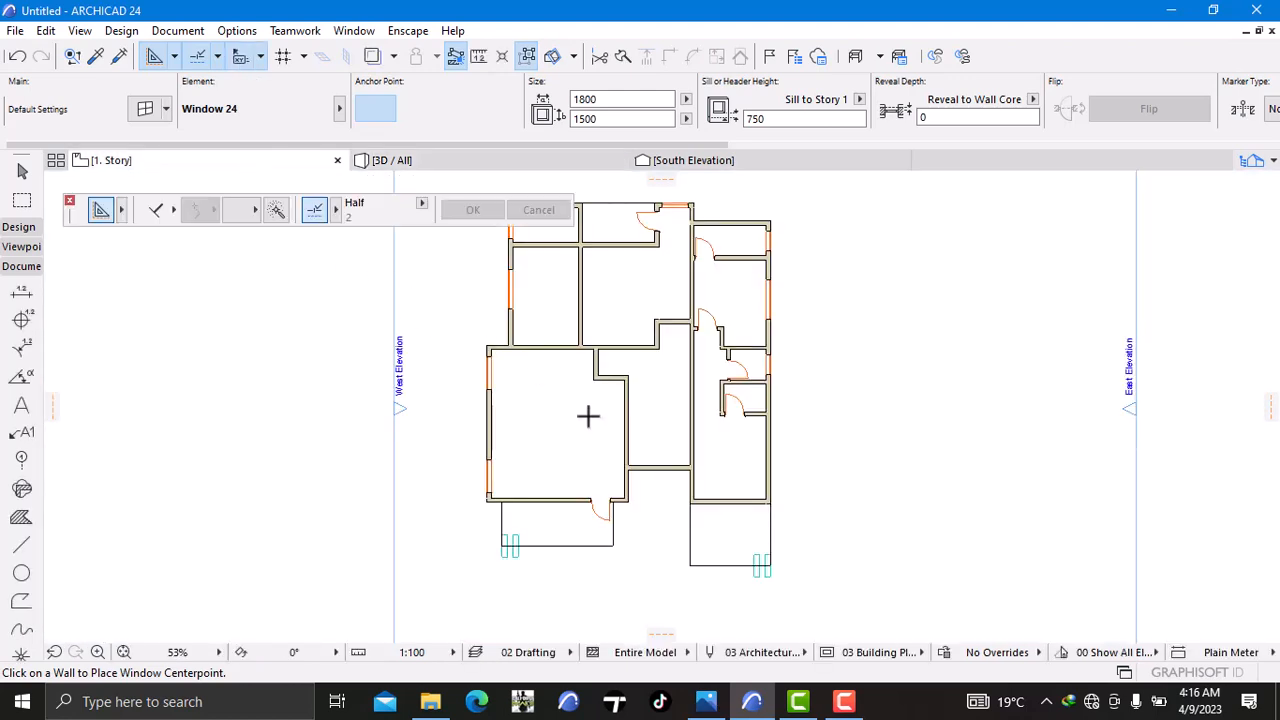
scroll(586, 417, down, 2)
middle_drag(577, 429, 472, 410)
scroll(472, 410, up, 2)
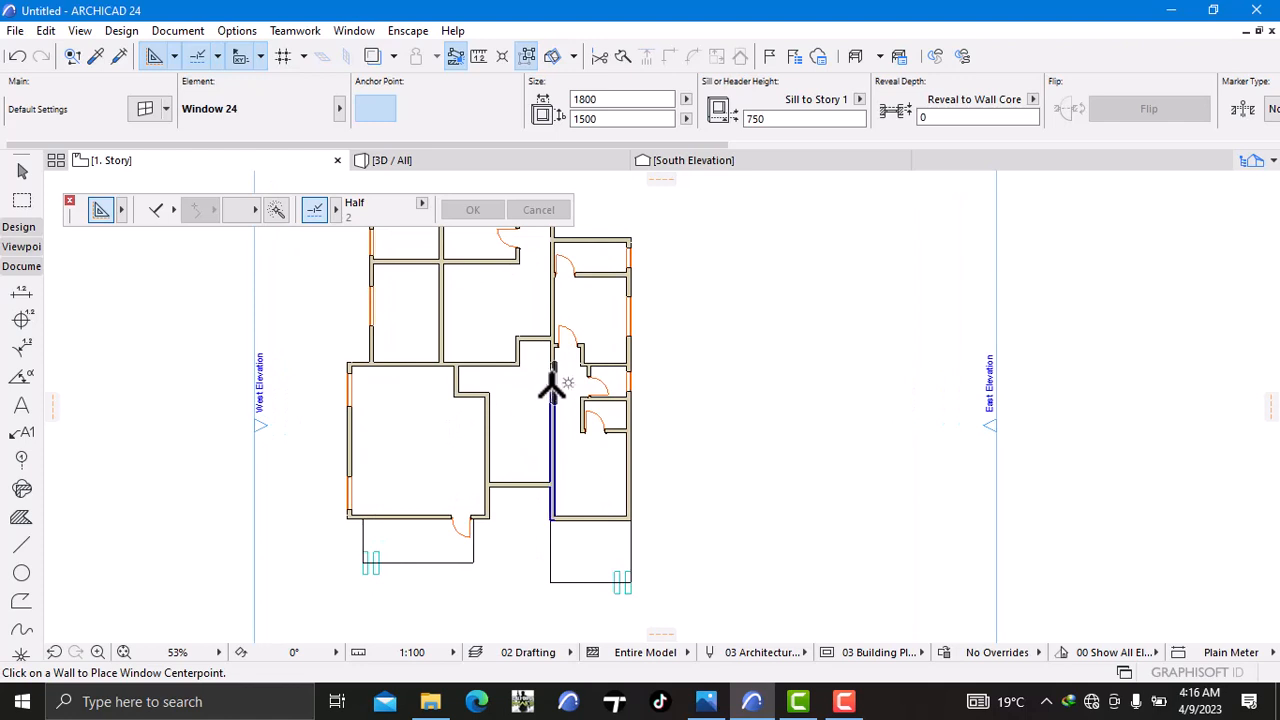
scroll(543, 383, up, 9)
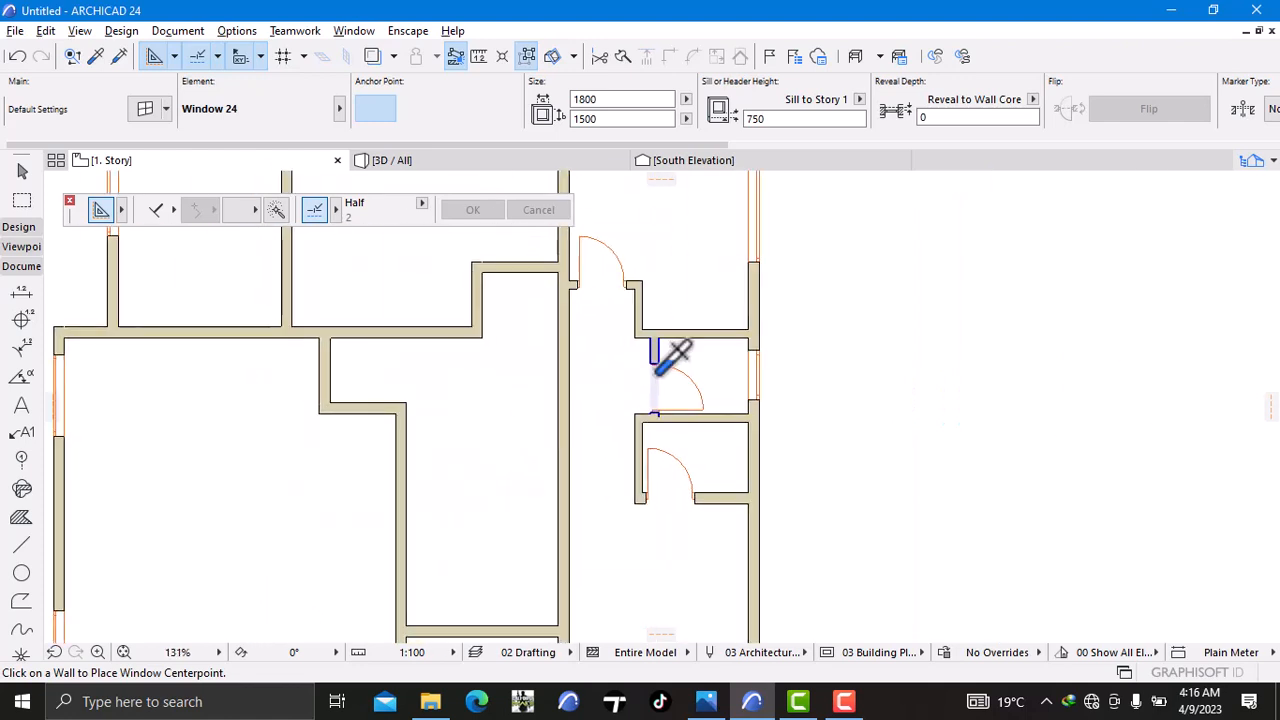
alt+click(656, 367)
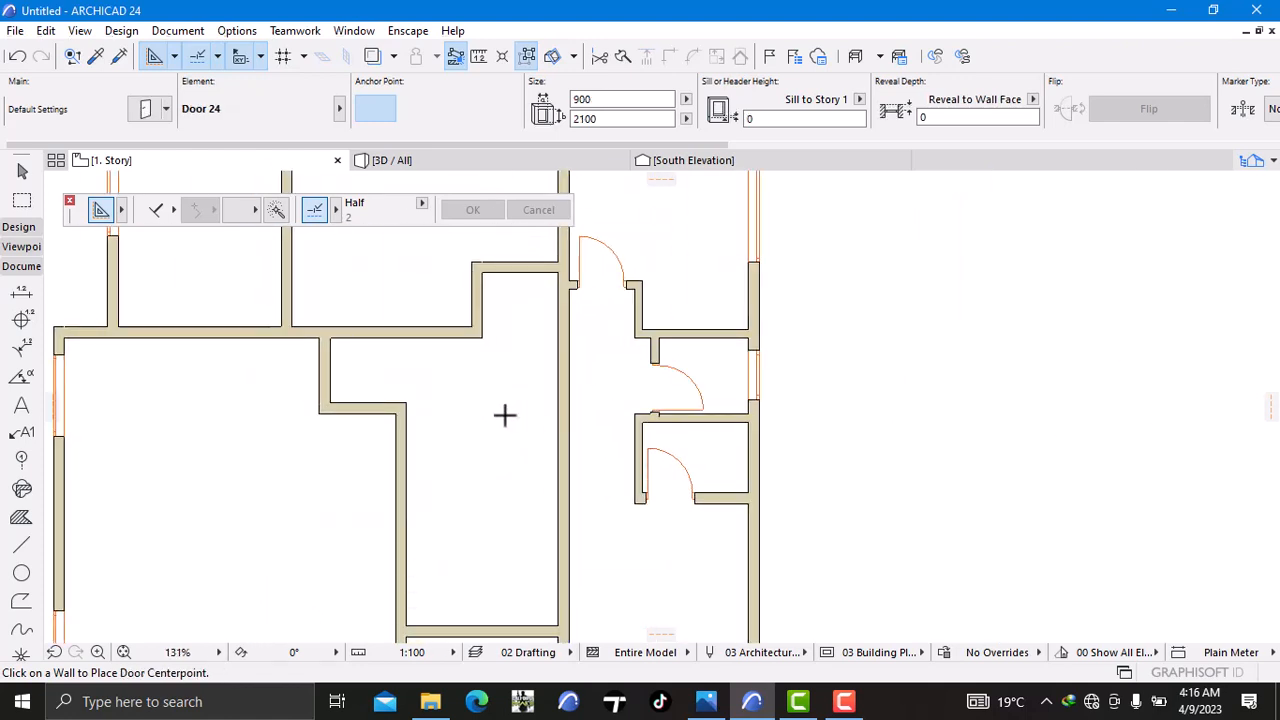
key(Escape)
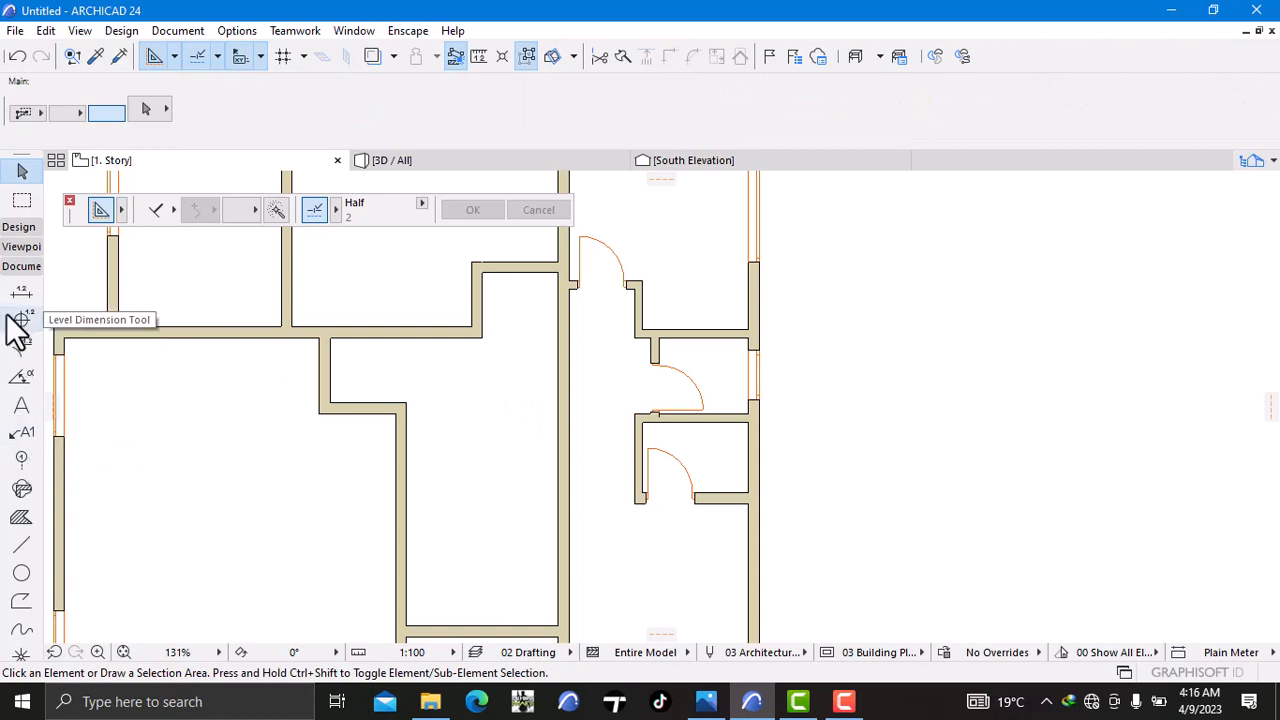
Step: Search the door library for "empty" in the door defaults and set the default door height to 2500
click(18, 229)
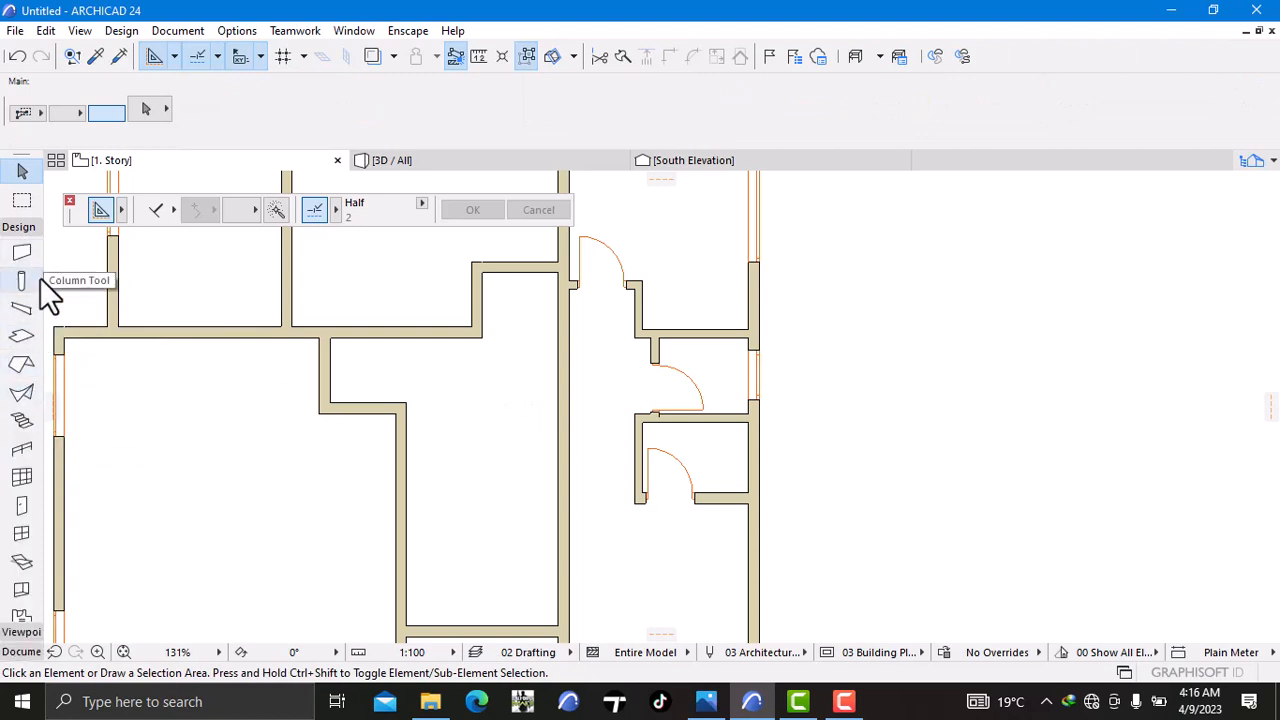
click(20, 505)
double_click(18, 506)
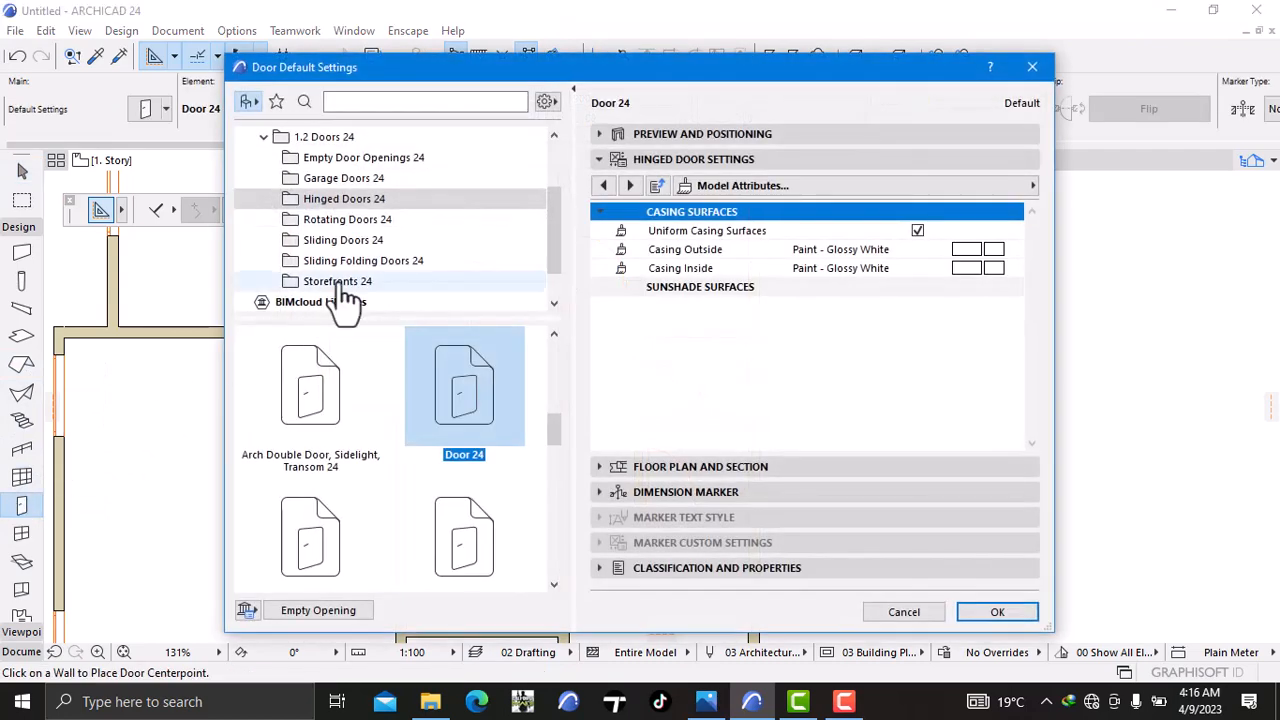
click(379, 110)
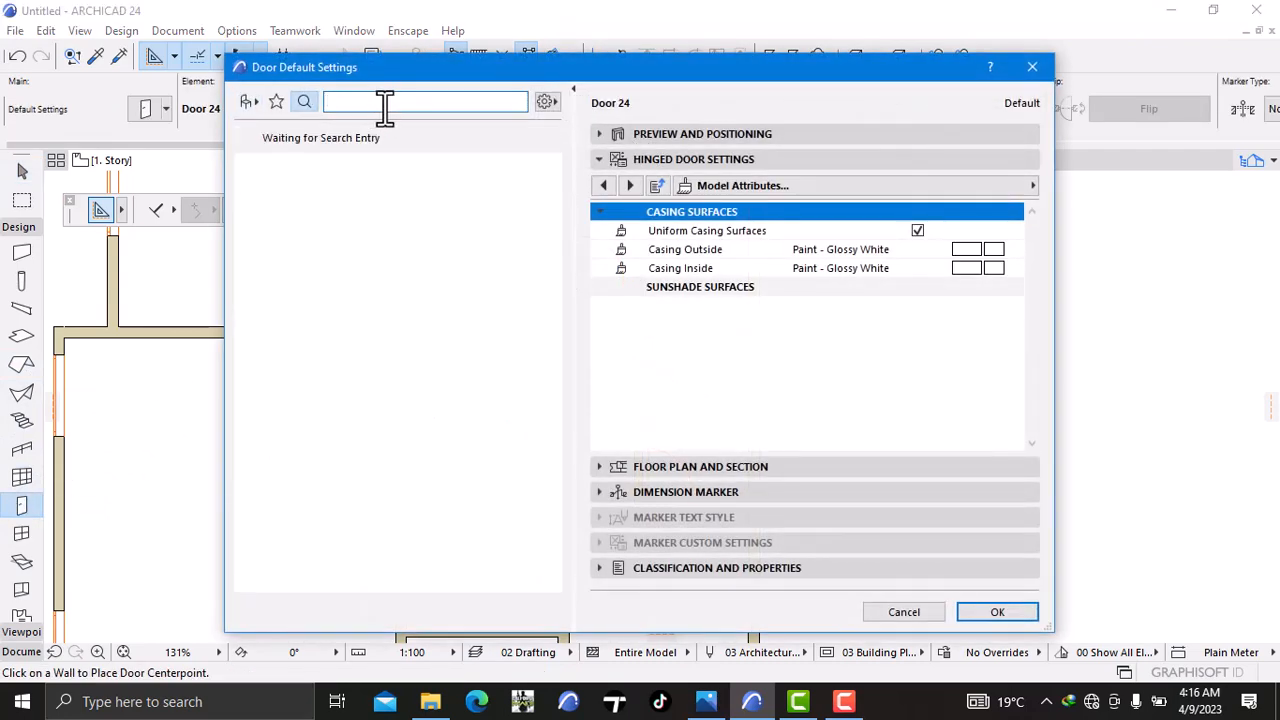
text(empty)
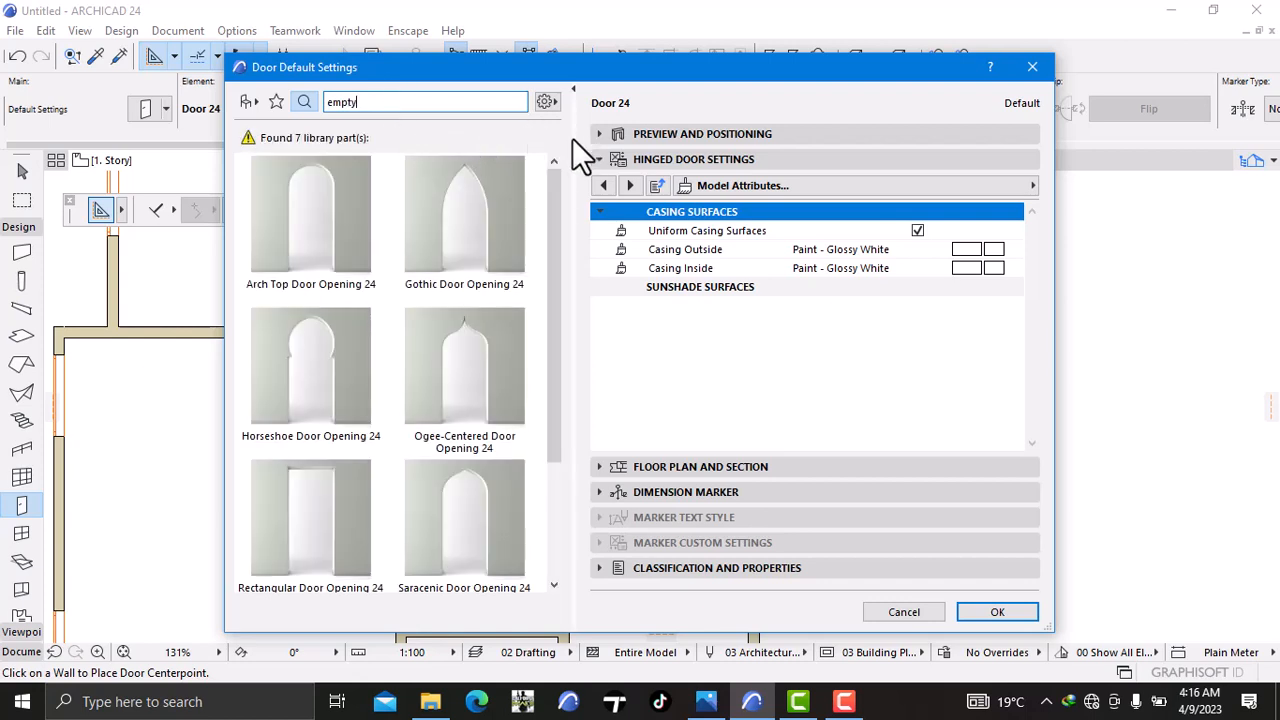
click(660, 136)
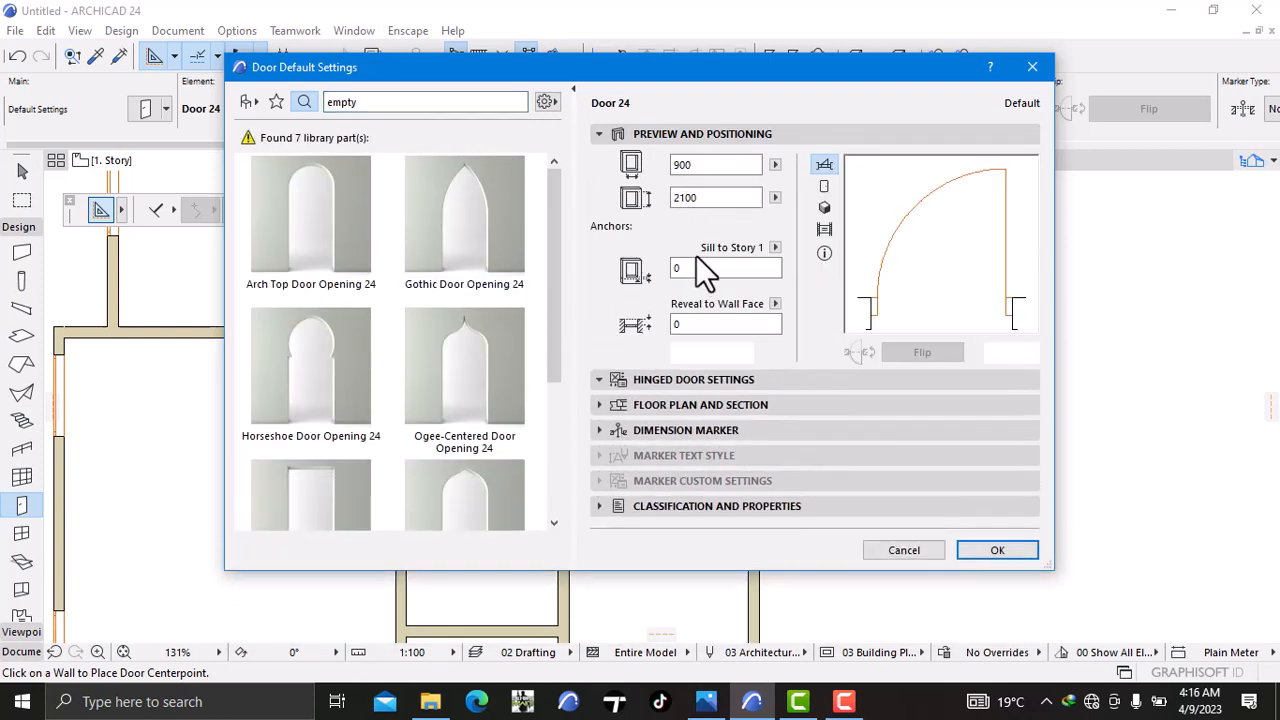
click(712, 198)
key(BackSpace)
key(BackSpace)
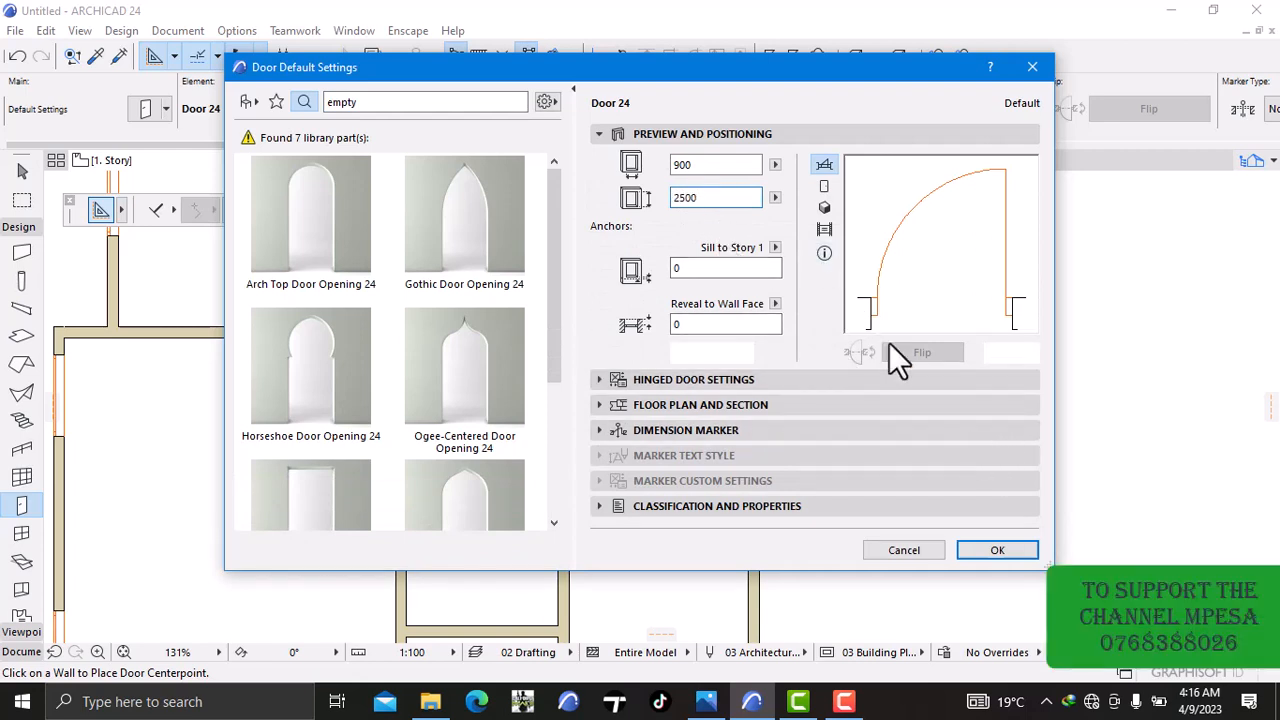
click(982, 552)
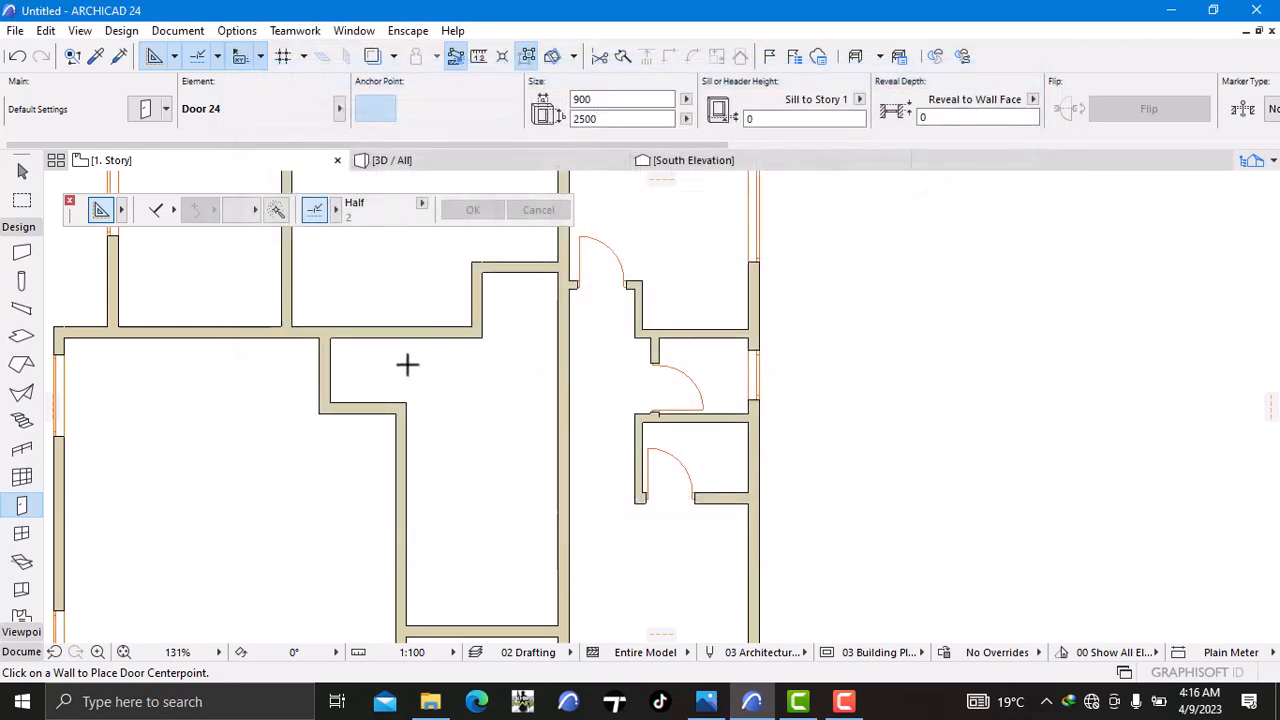
mouse_move(374, 391)
middle_down()
mouse_move(577, 429)
mouse_move(502, 414)
middle_up()
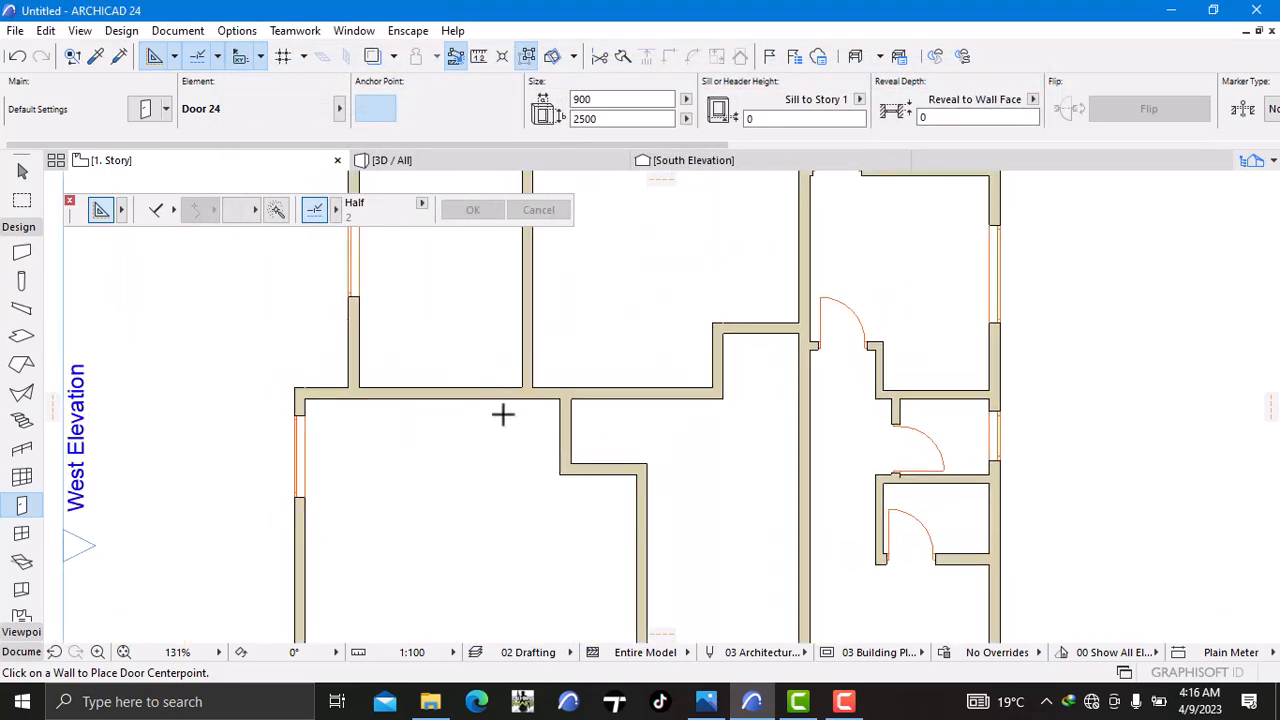
scroll(429, 401, up, 2)
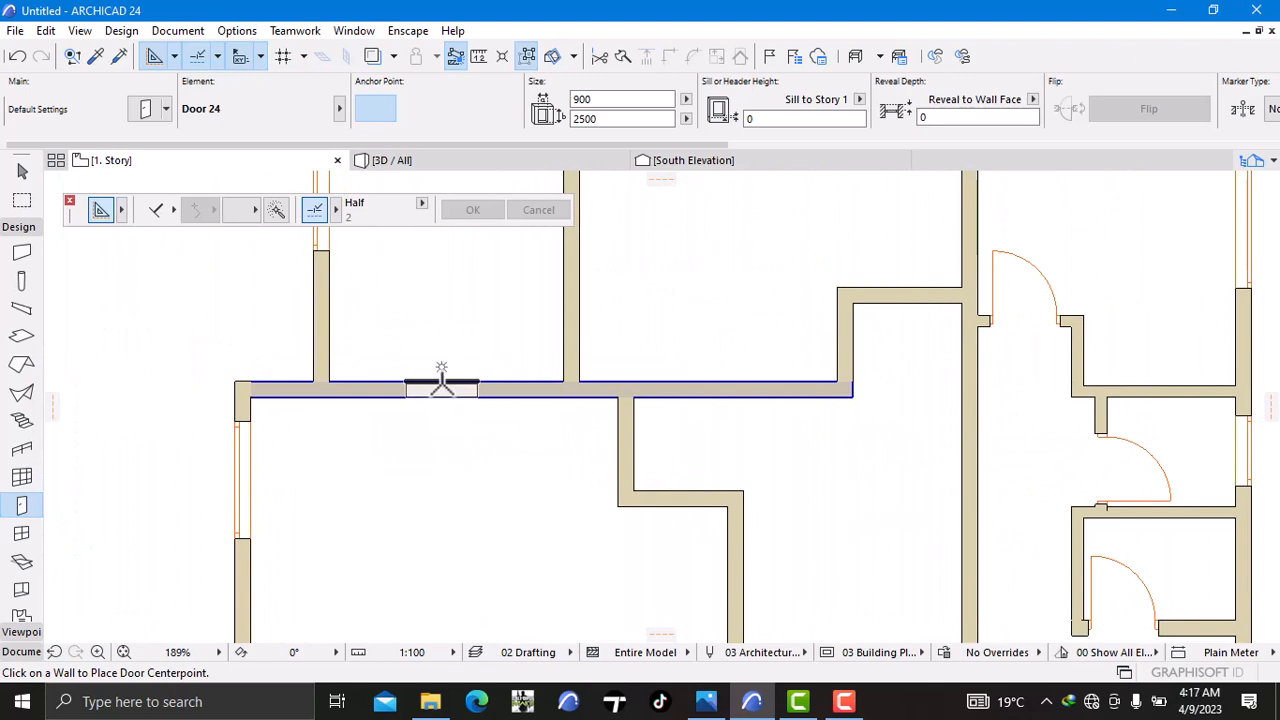
click(435, 380)
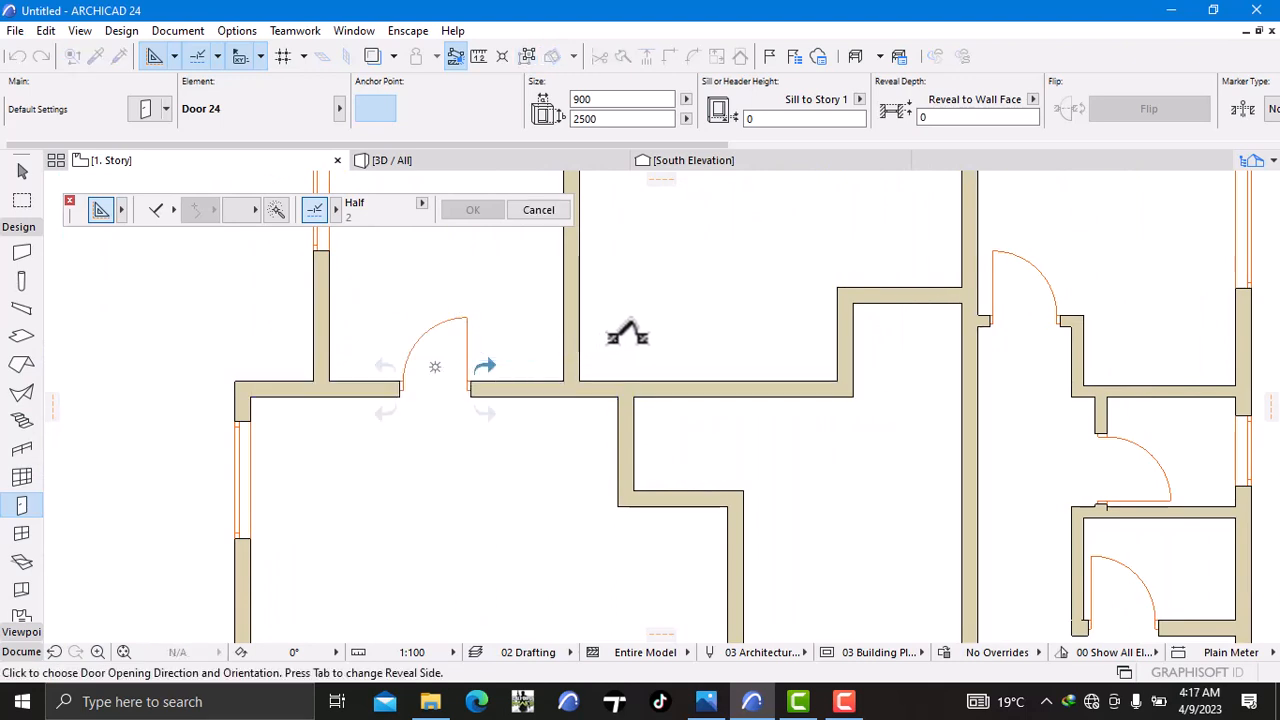
key(Escape)
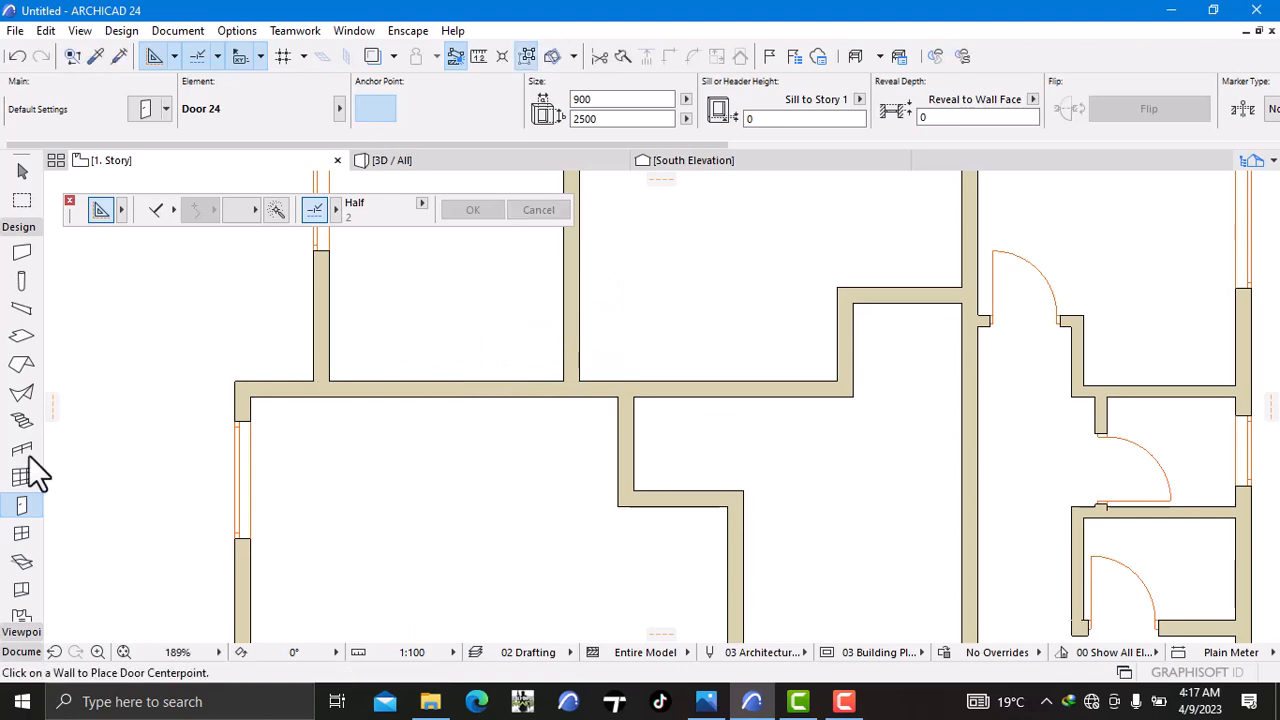
Step: Place a 2500 high Arch Top Door Opening 24 in the wall between the large southwest room and the room north of it
double_click(22, 507)
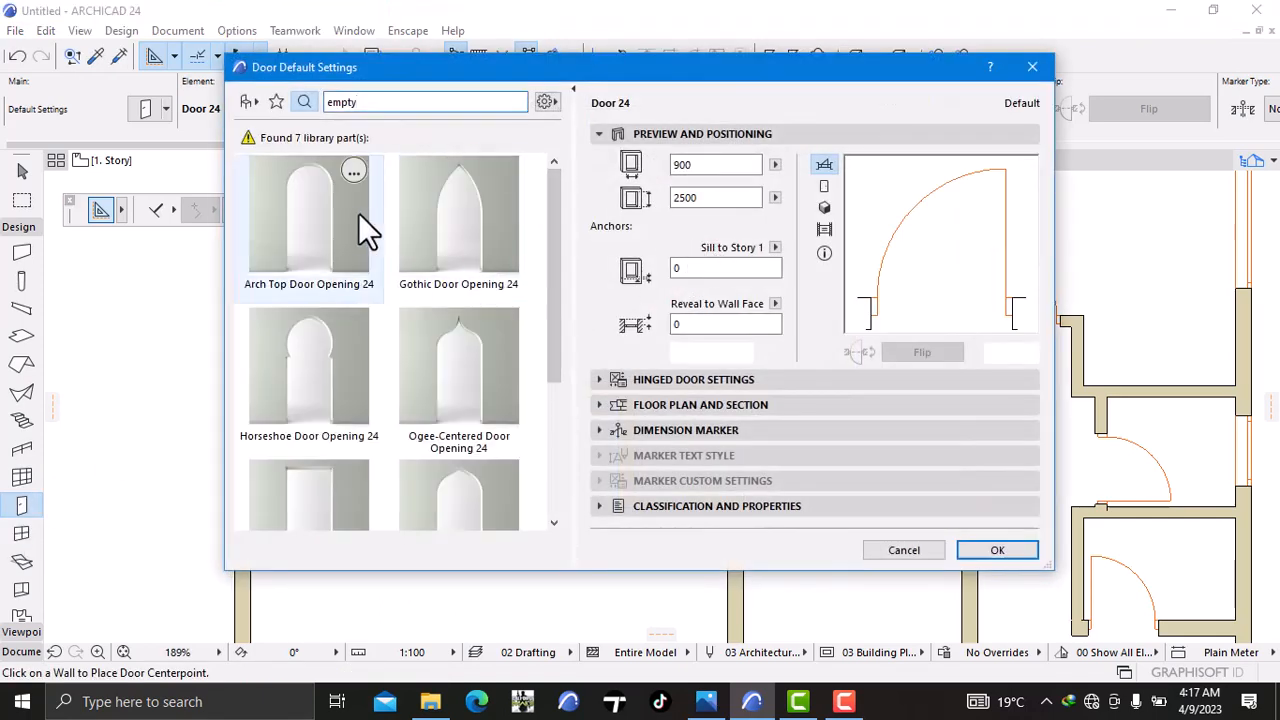
click(360, 215)
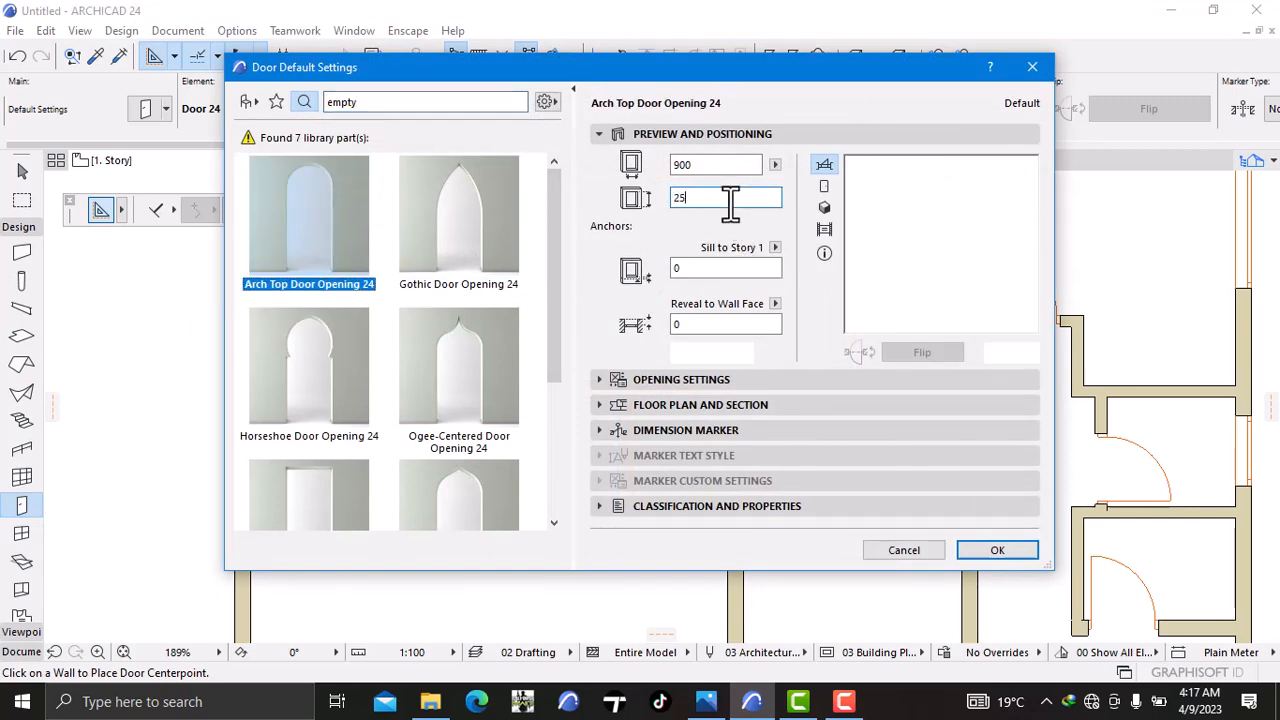
click(985, 548)
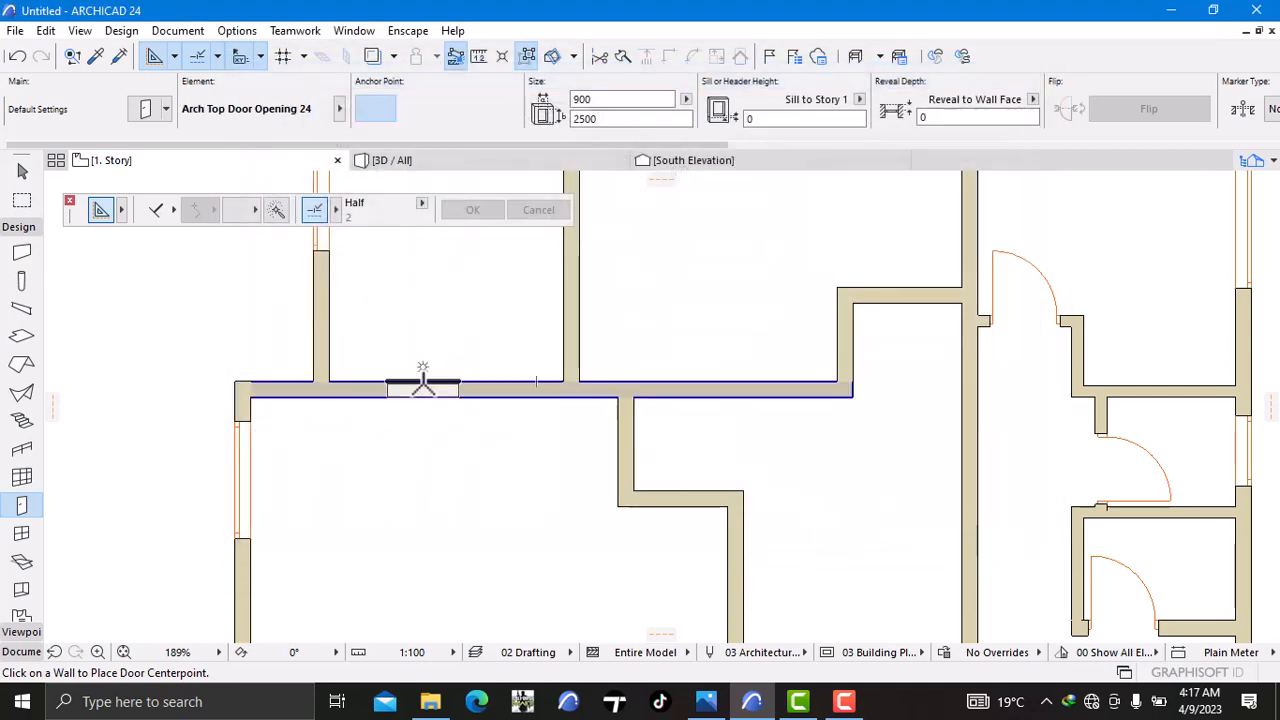
click(438, 385)
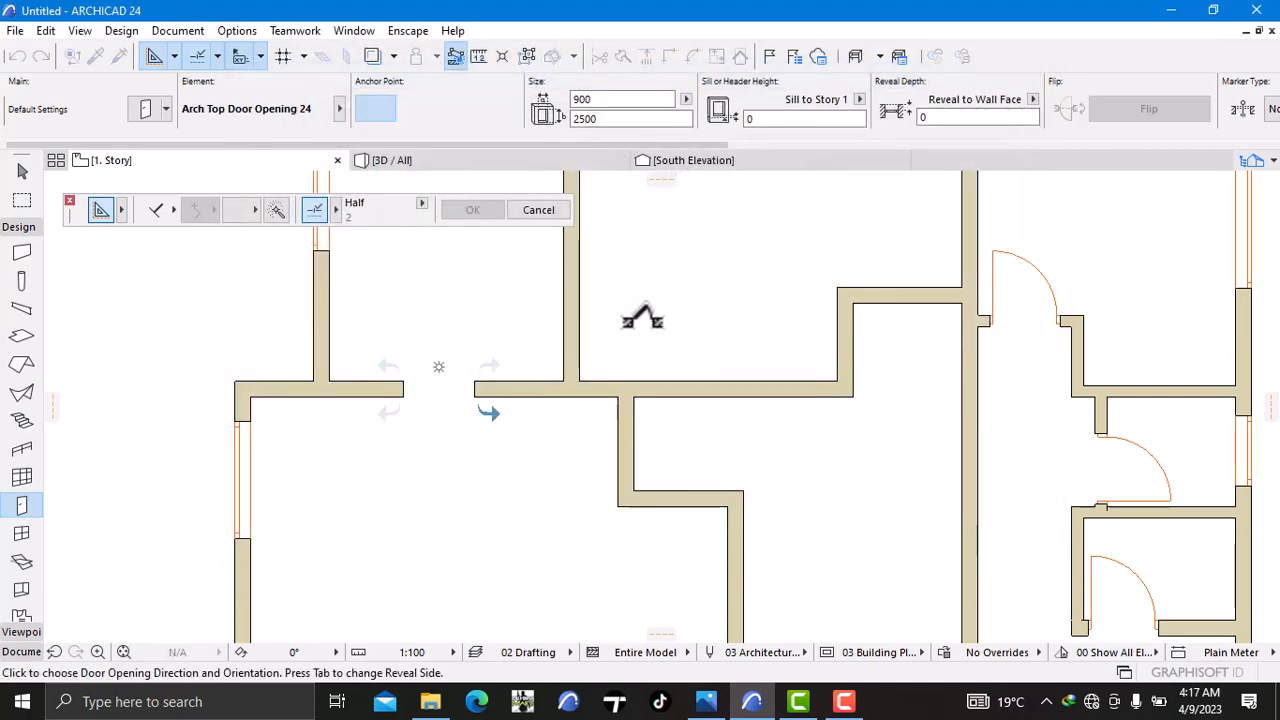
click(523, 429)
scroll(525, 410, down, 3)
scroll(522, 393, down, 3)
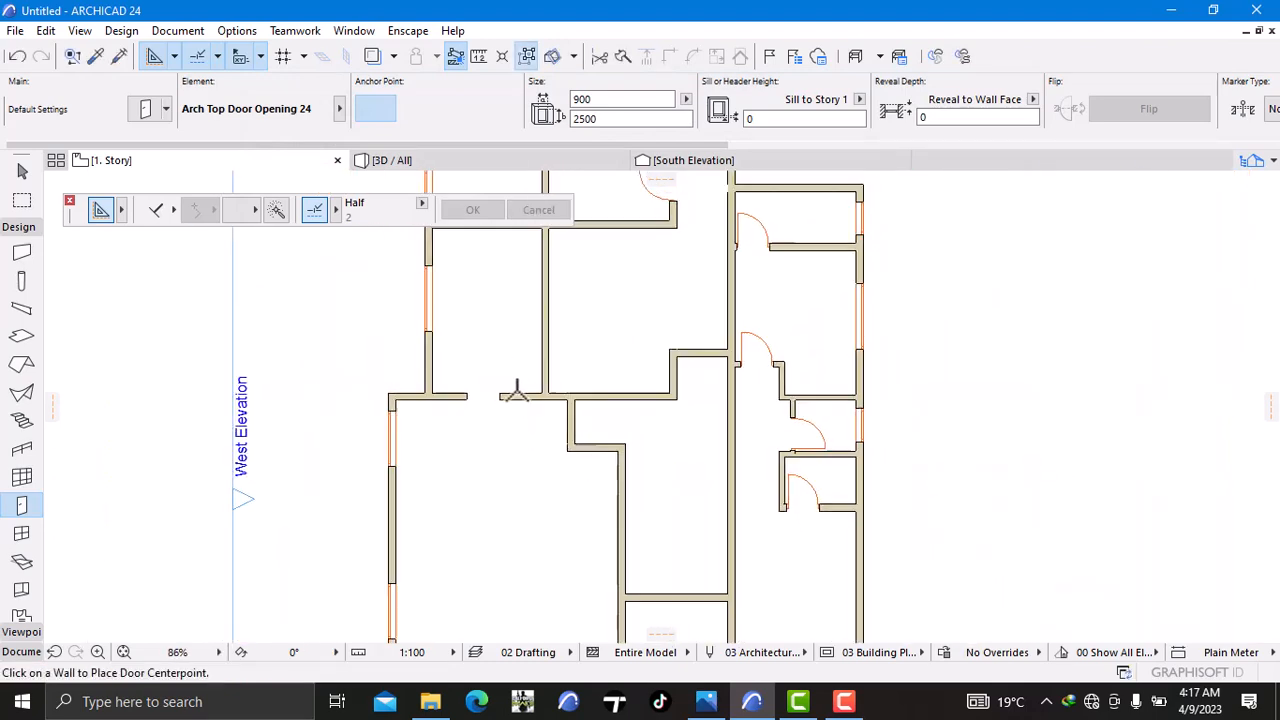
scroll(507, 393, up, 5)
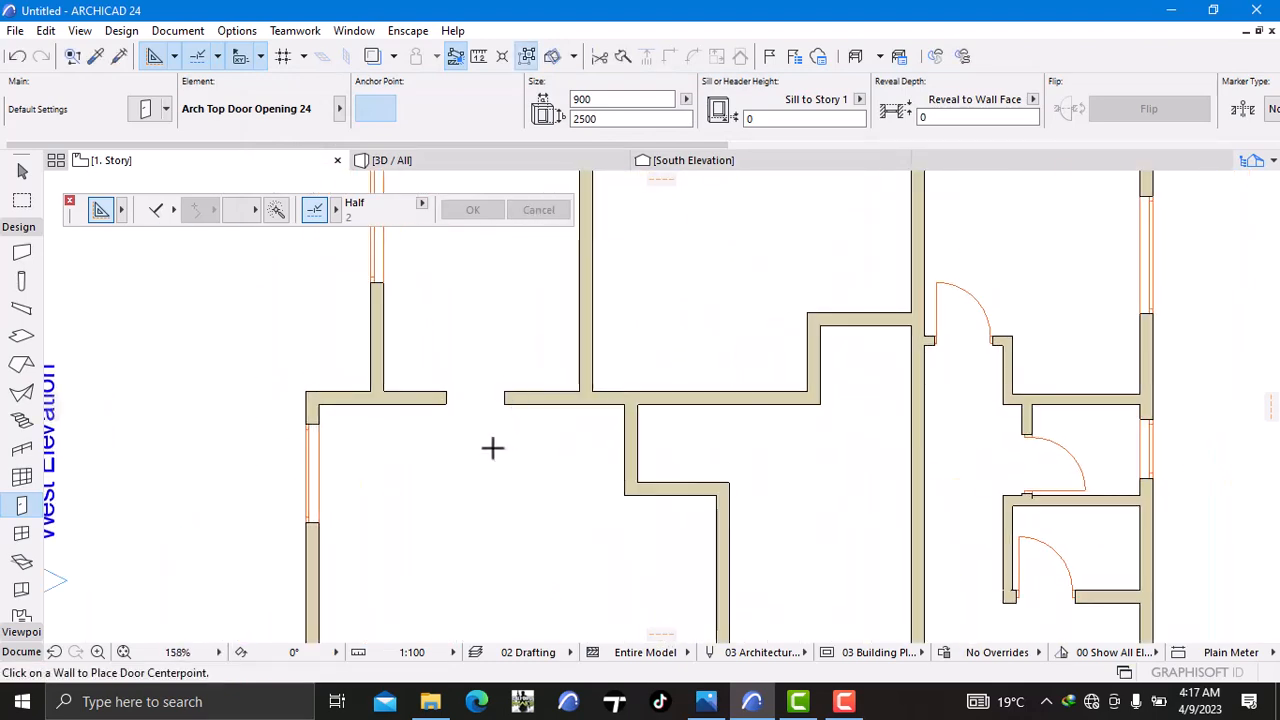
Step: Set the width of the arched opening in the large southwest room's north wall to 1200
key(Escape)
scroll(510, 443, down, 2)
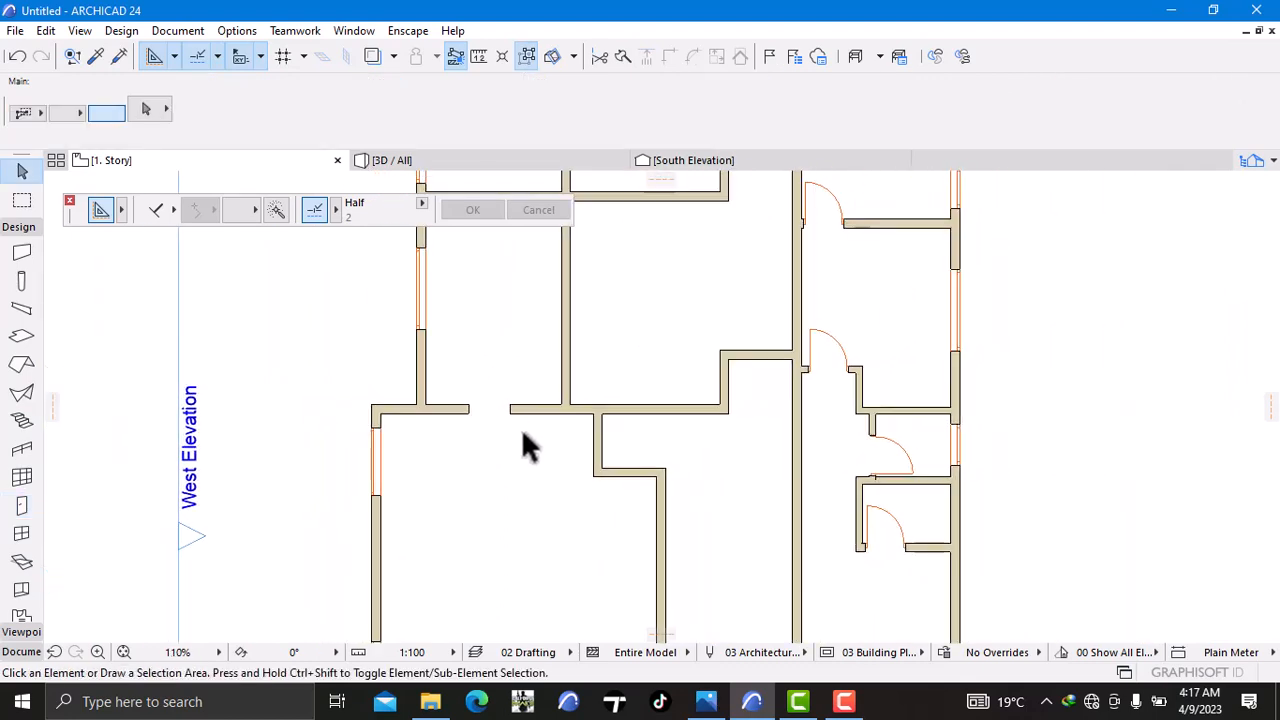
click(507, 413)
right_click(347, 348)
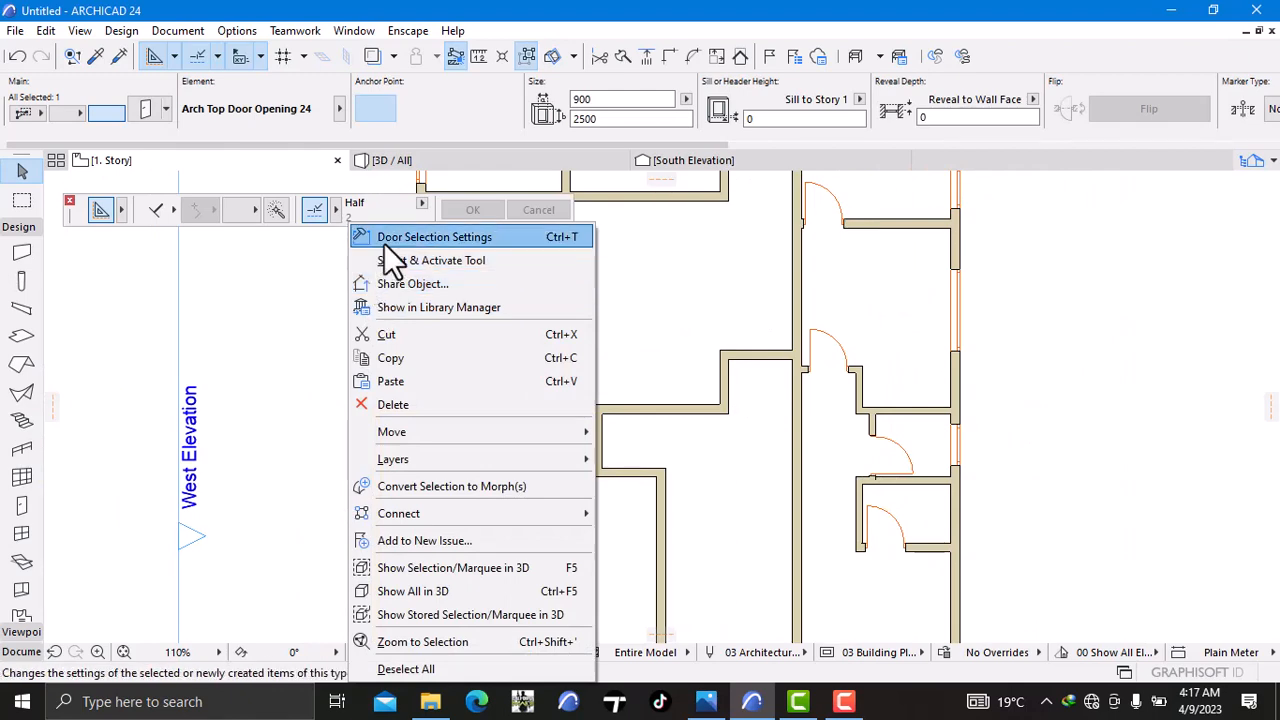
click(384, 240)
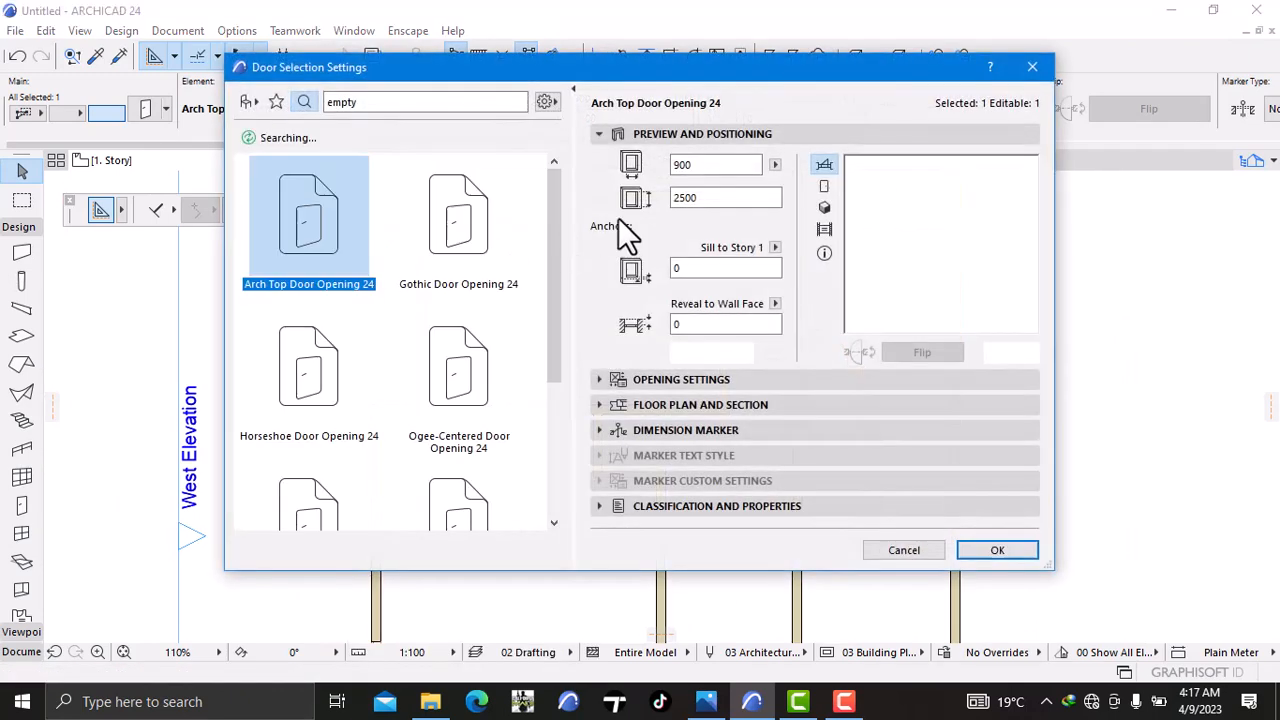
click(703, 167)
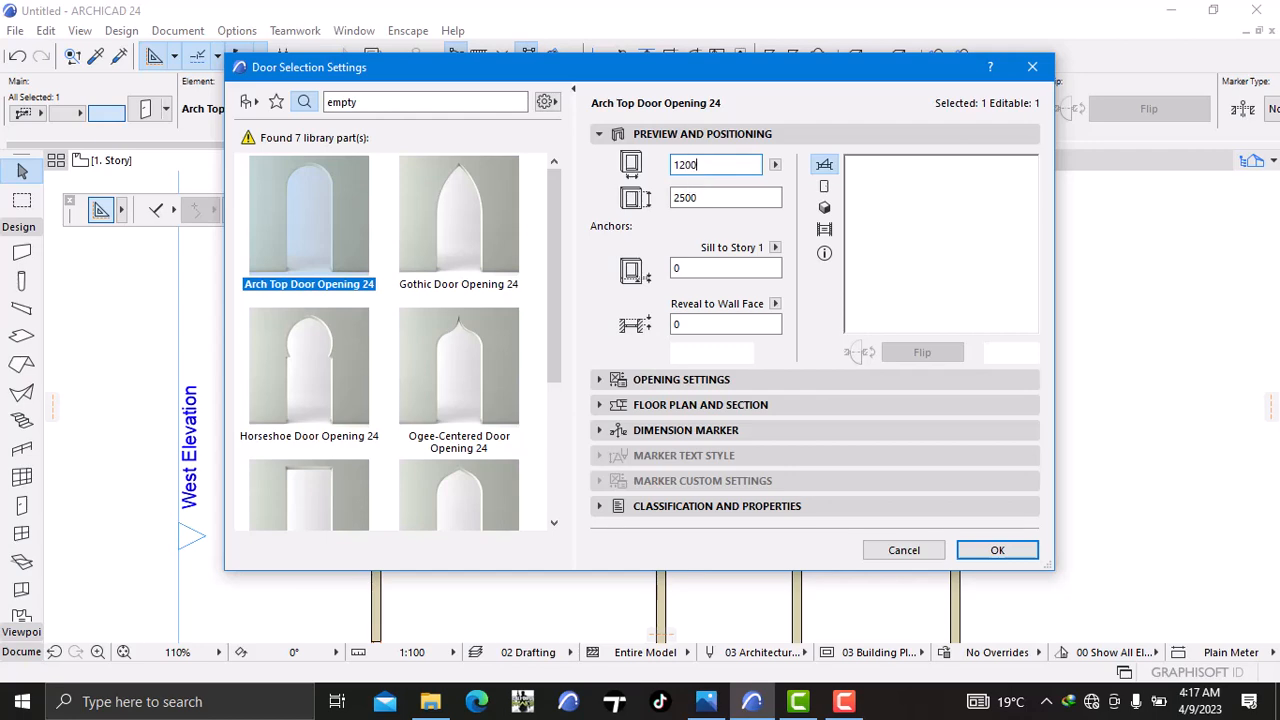
click(997, 550)
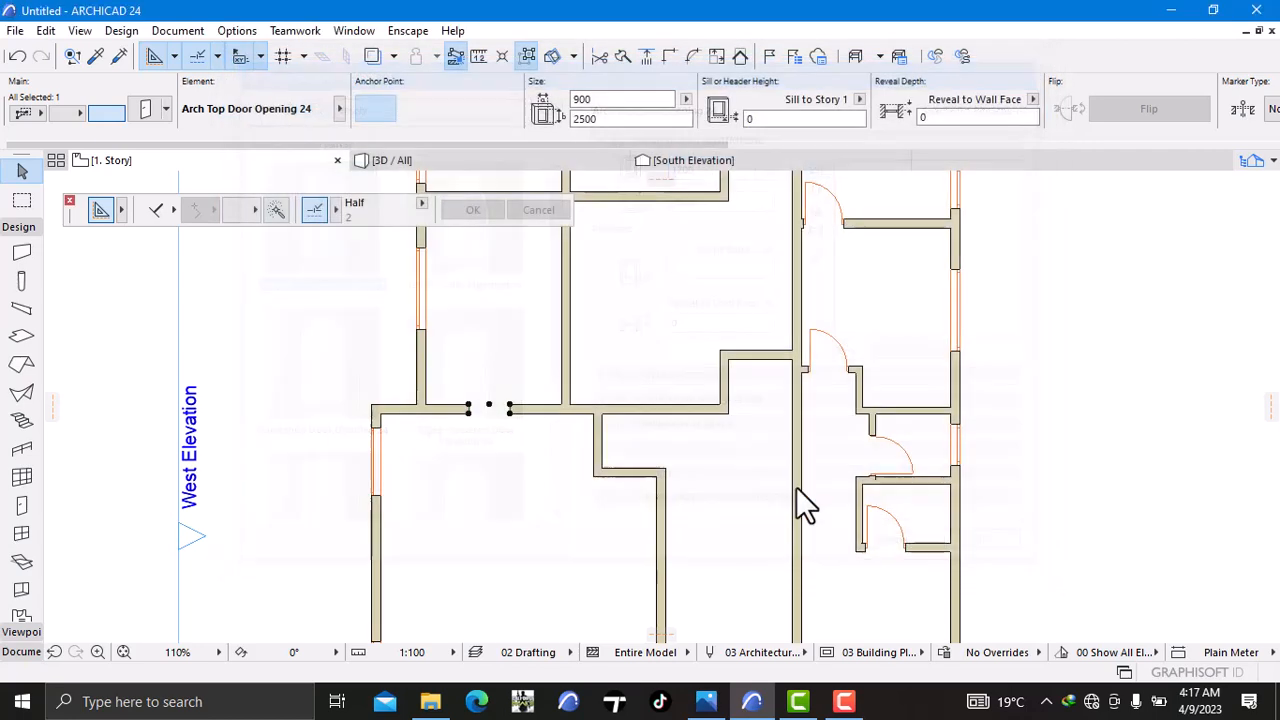
Step: Place a matching 1200 × 2500 arched opening in the short wall at the north end of the central hall
scroll(600, 420, down, 3)
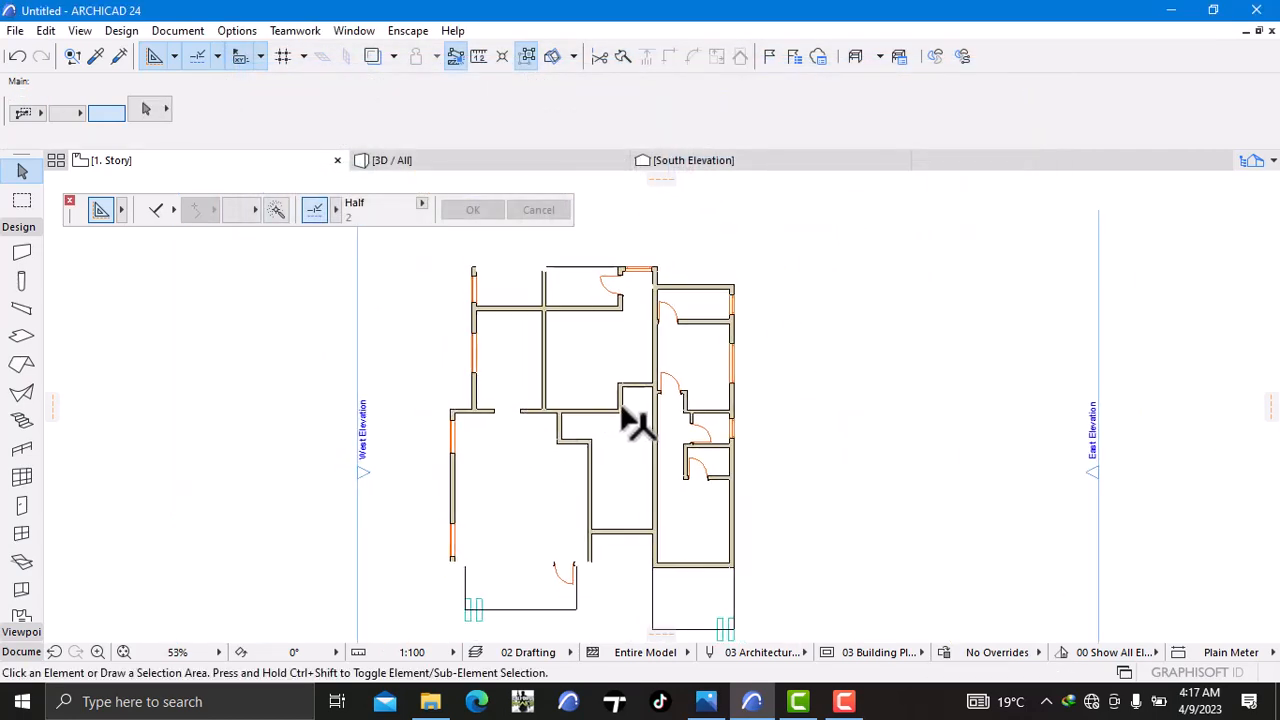
scroll(543, 423, up, 3)
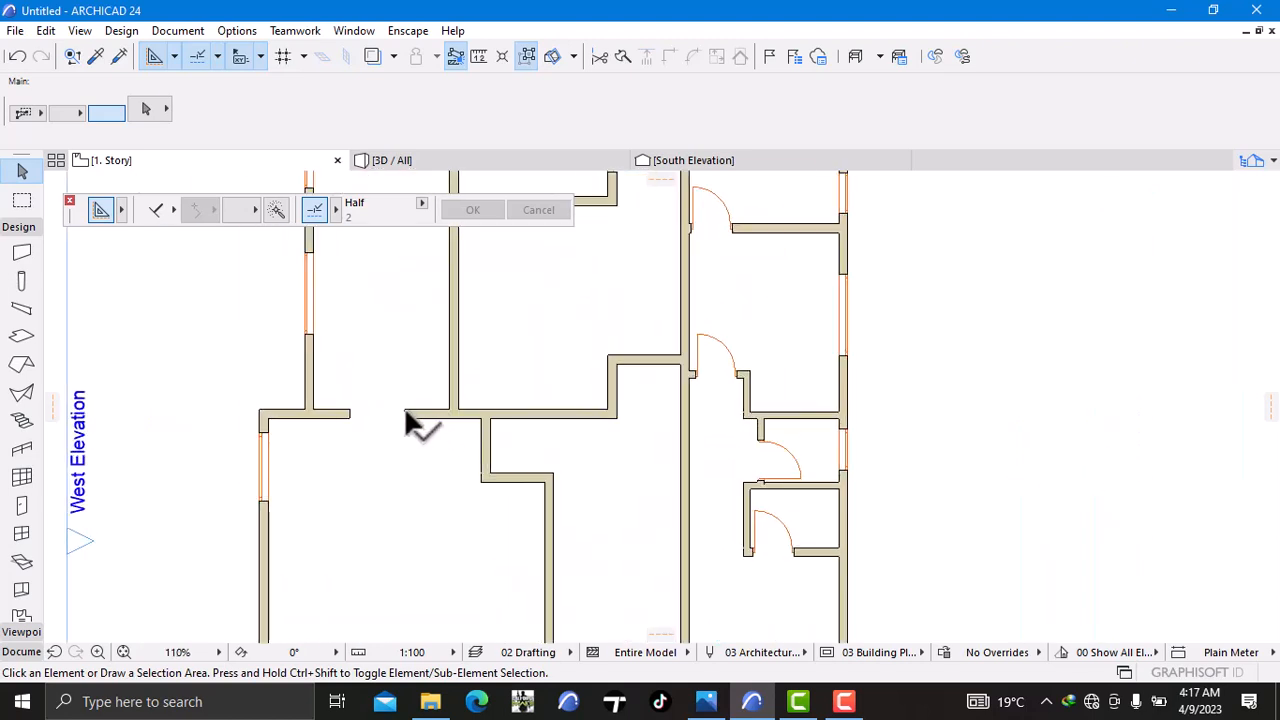
alt+click(403, 409)
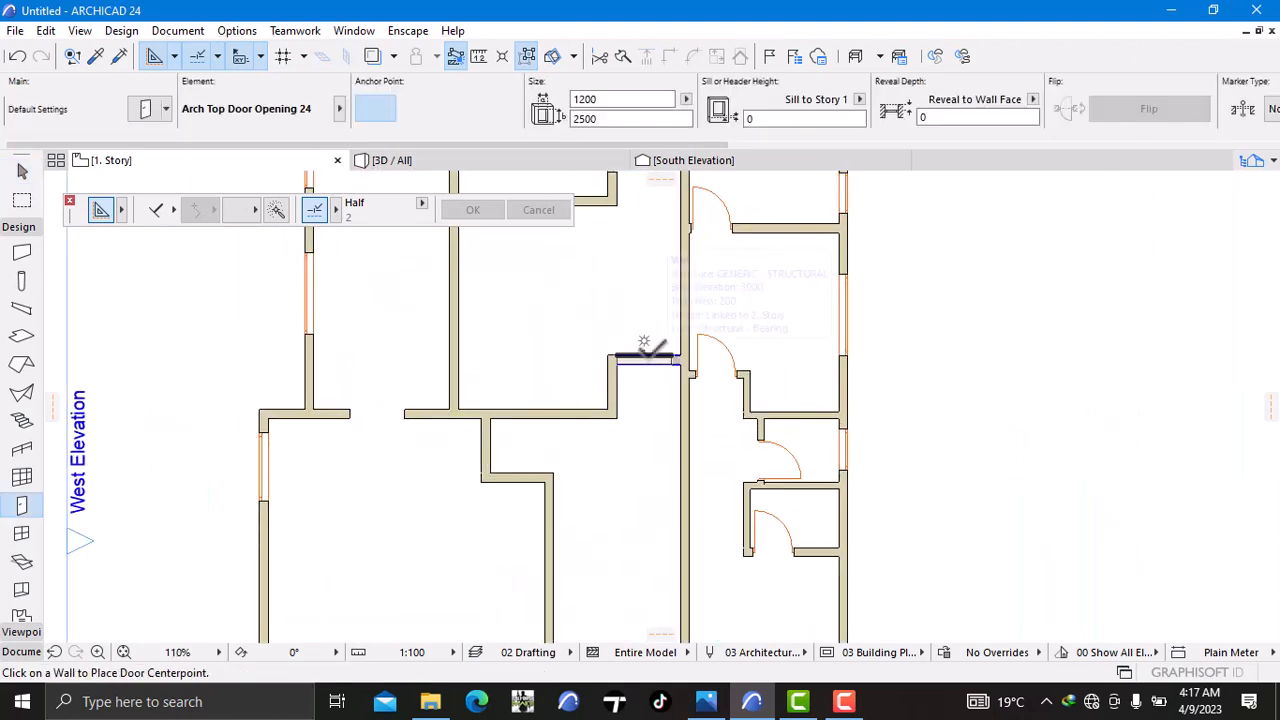
click(648, 358)
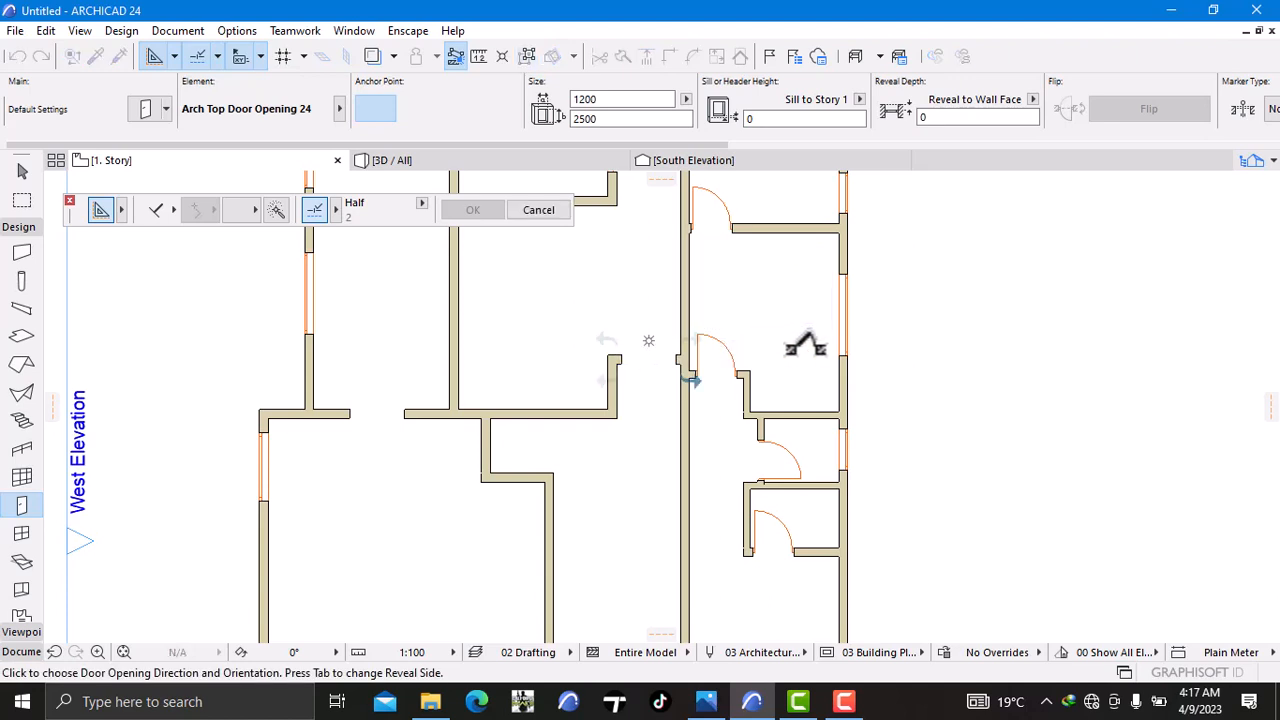
click(905, 341)
scroll(904, 351, down, 5)
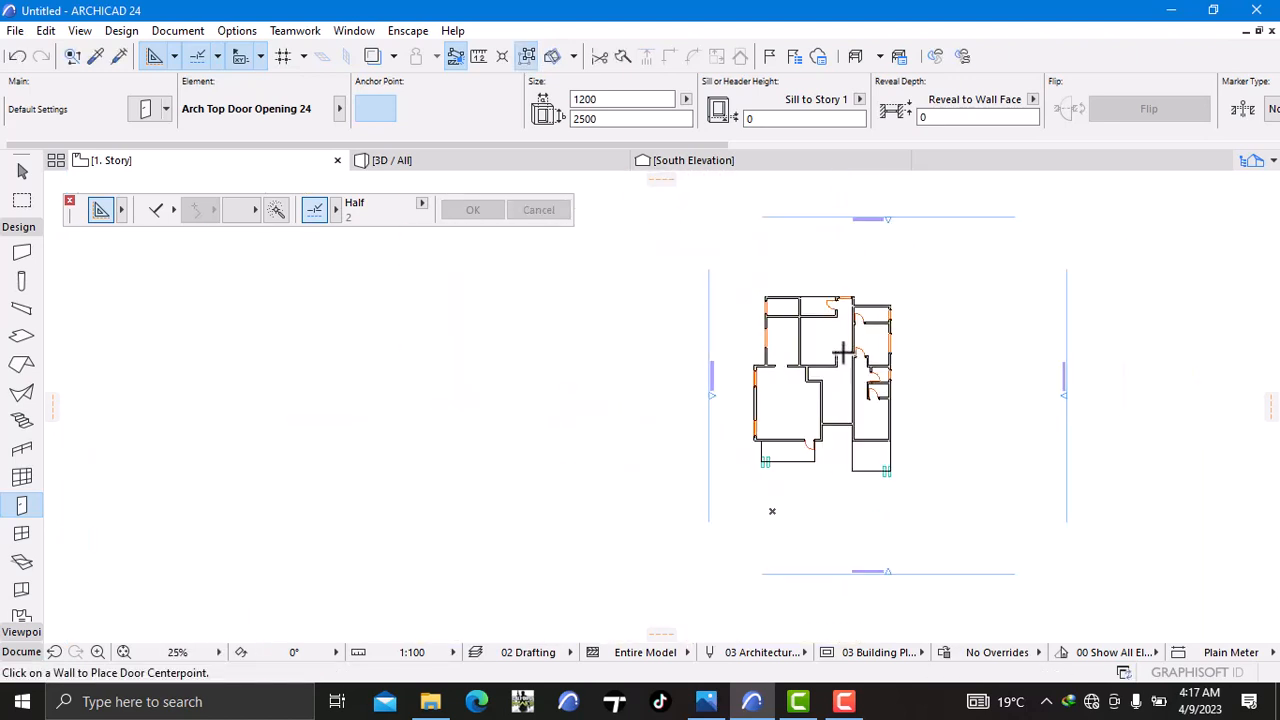
scroll(717, 371, up, 5)
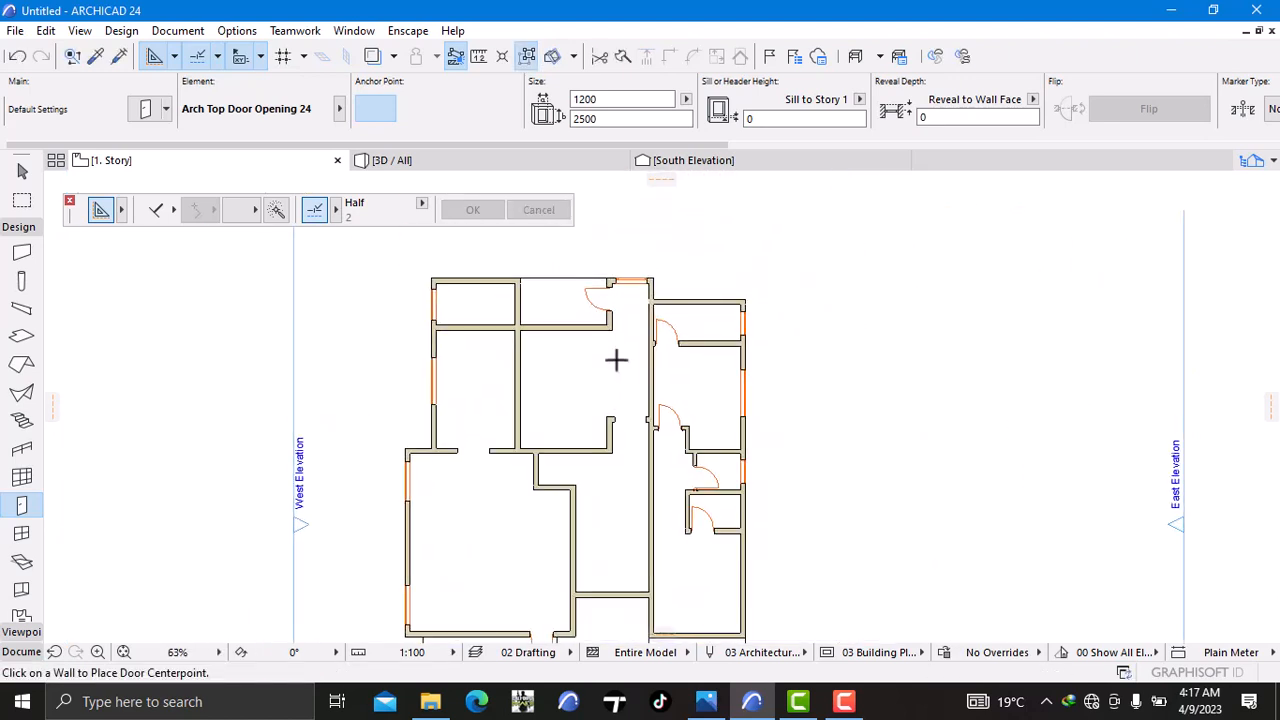
scroll(621, 462, up, 1)
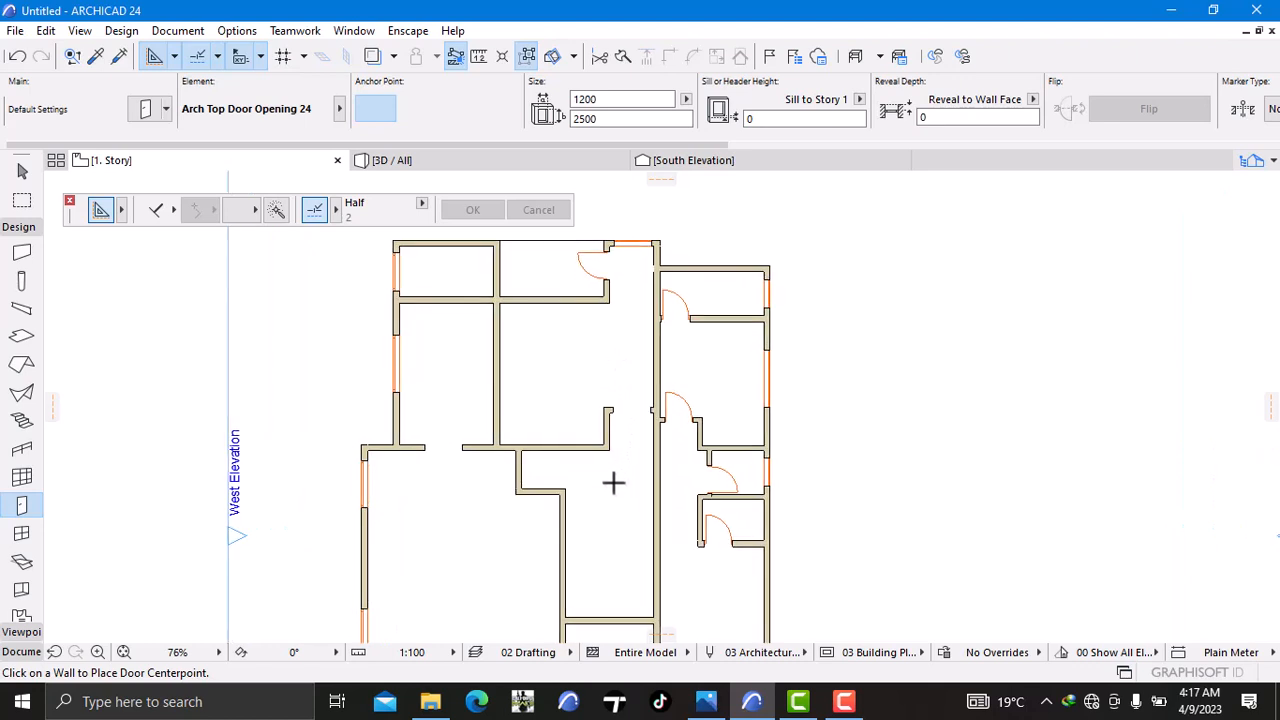
key(Escape)
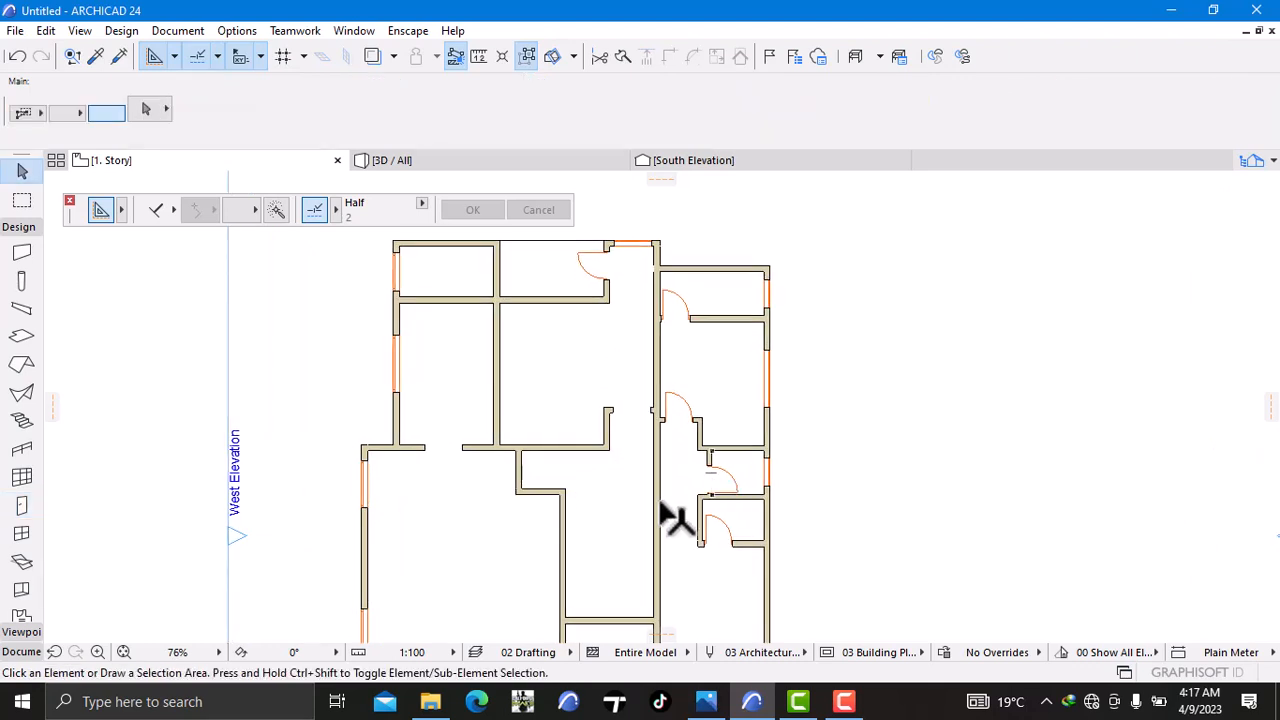
Step: Delete the short horizontal wall at the jog in the large southwest room's northeast corner
middle_drag(644, 494, 633, 416)
scroll(633, 416, up, 1)
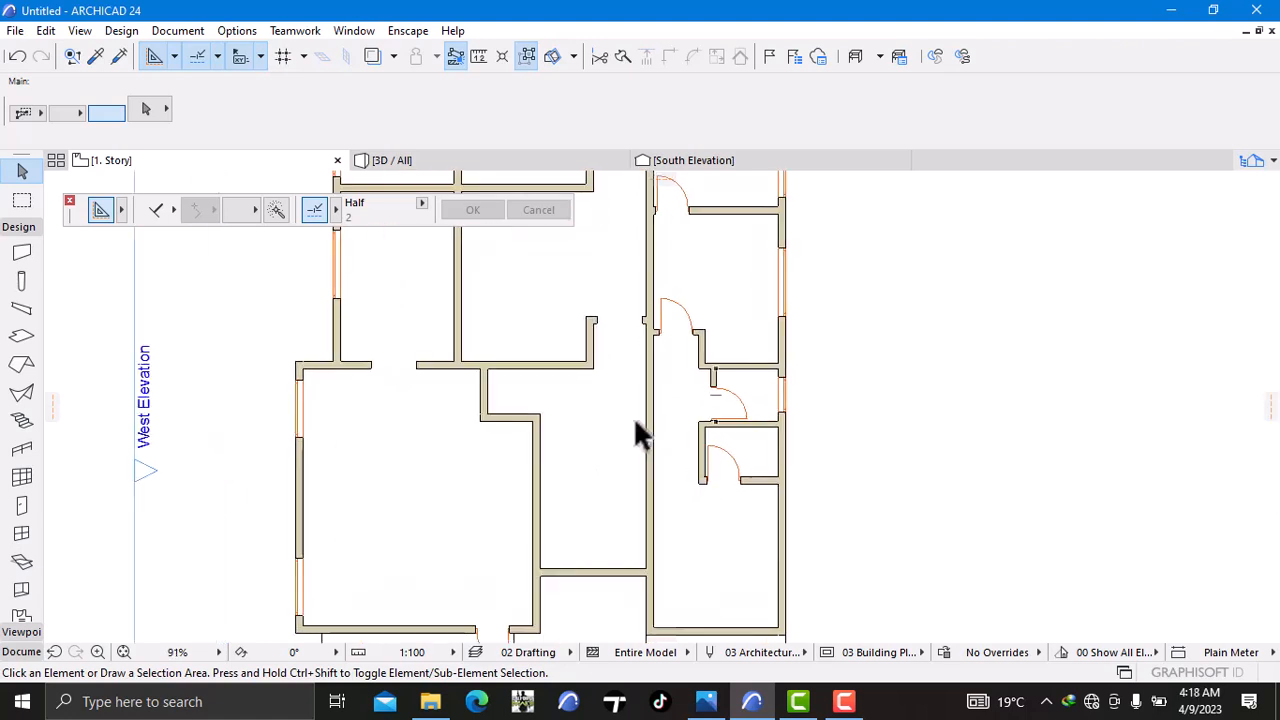
middle_drag(592, 455, 640, 428)
scroll(580, 412, up, 2)
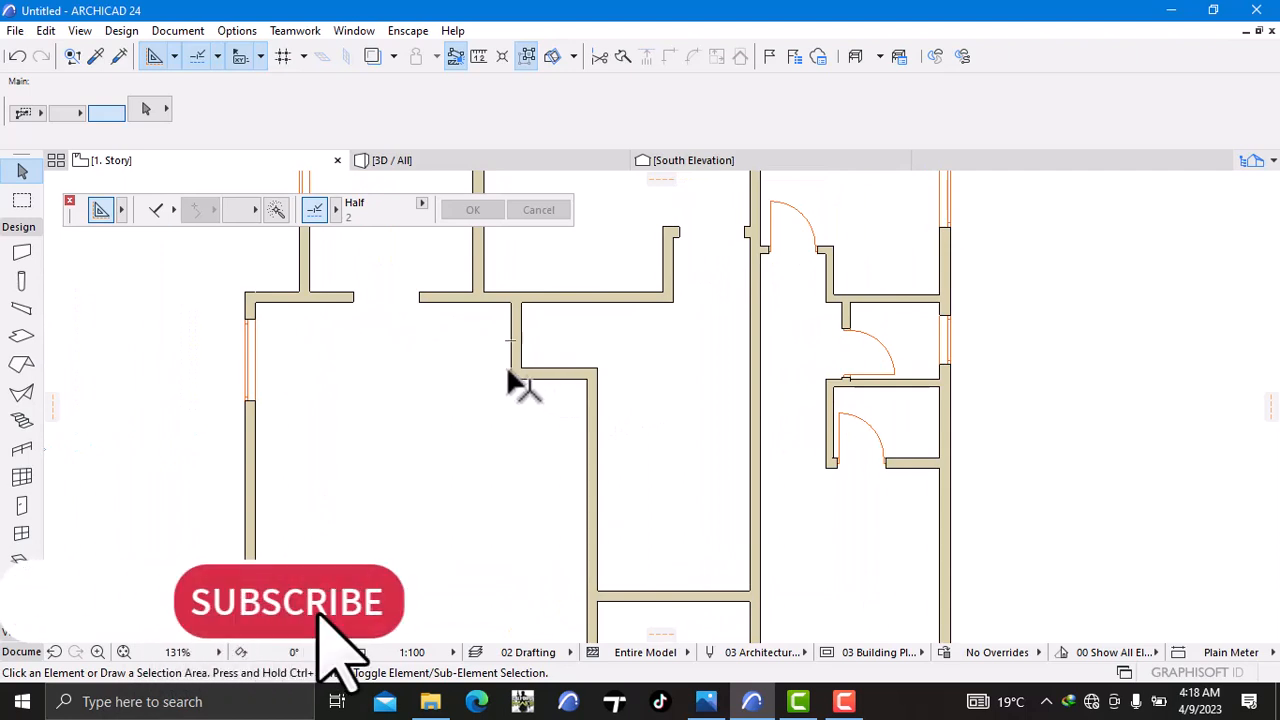
click(540, 372)
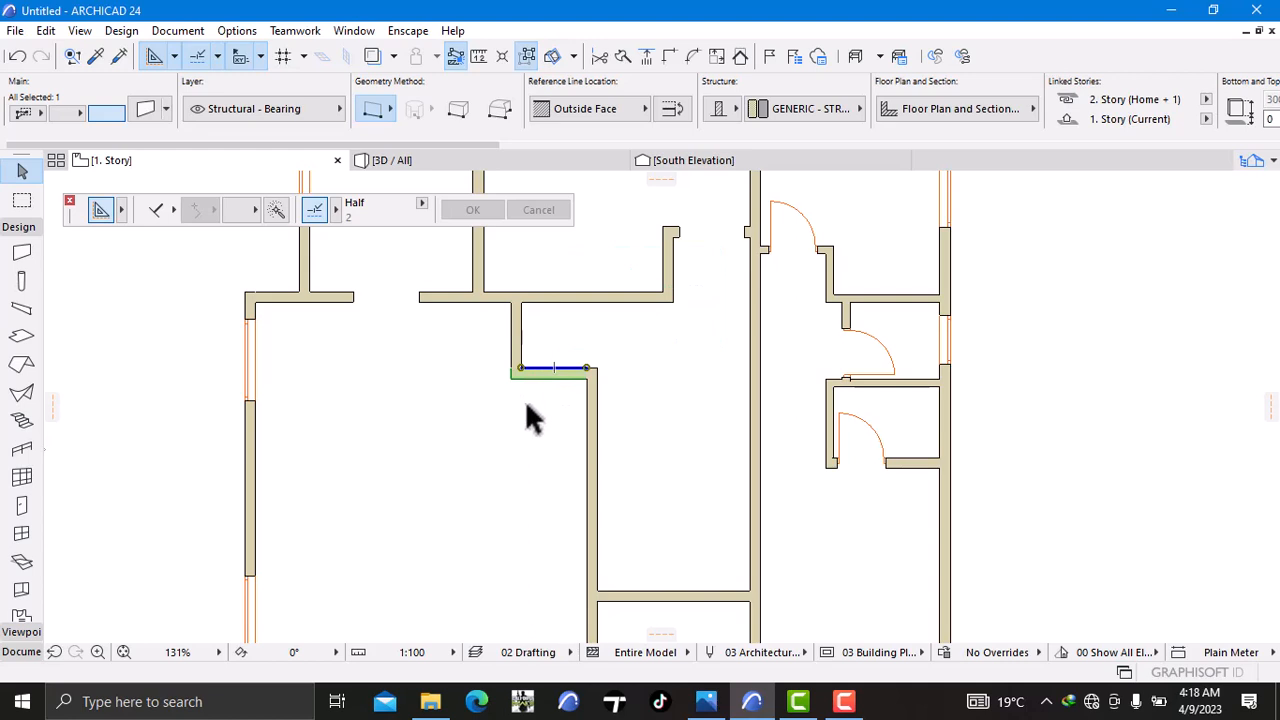
key(Delete)
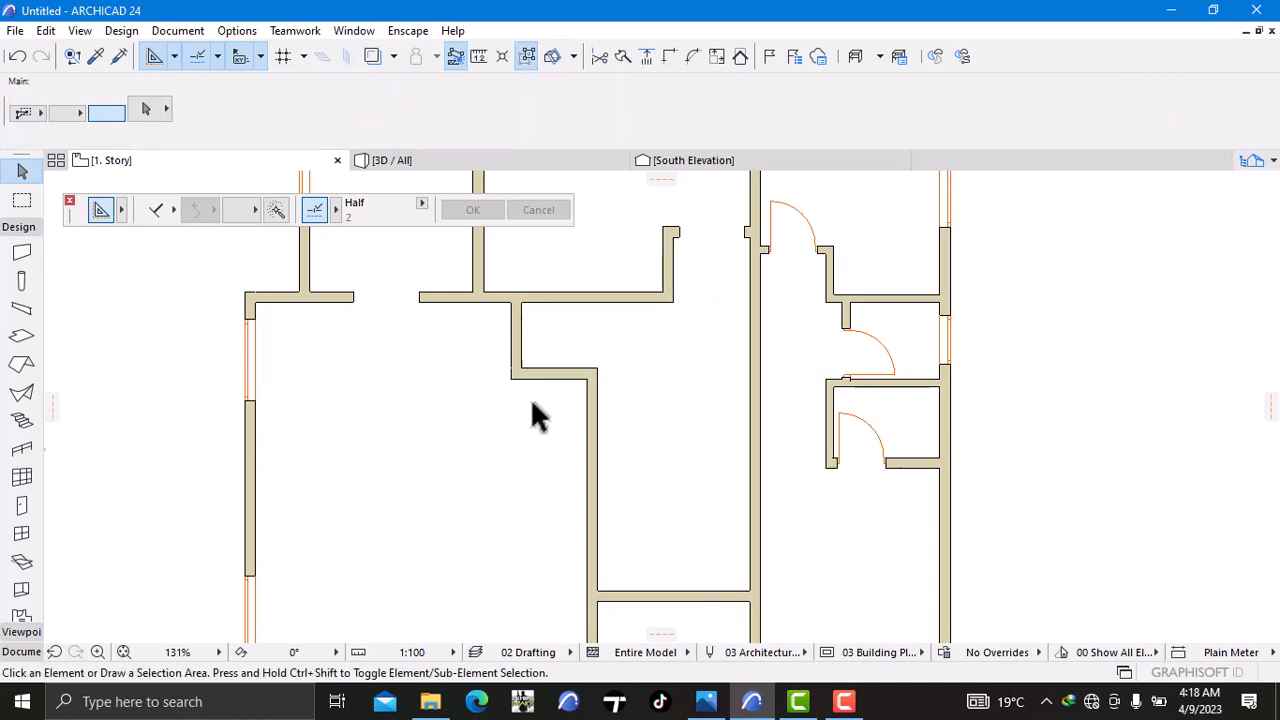
Step: Extend the short vertical wall at the southwest room's northeast jog southward to a length of 1500
click(522, 352)
scroll(520, 372, up, 3)
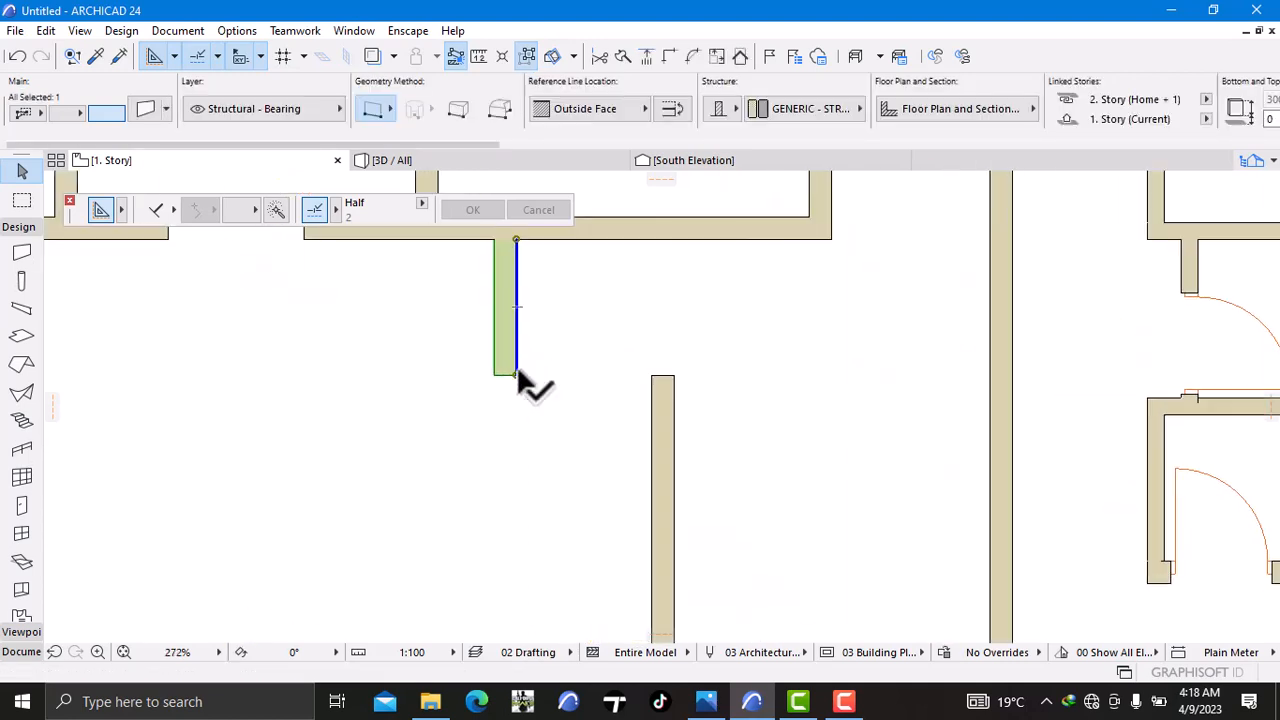
click(516, 376)
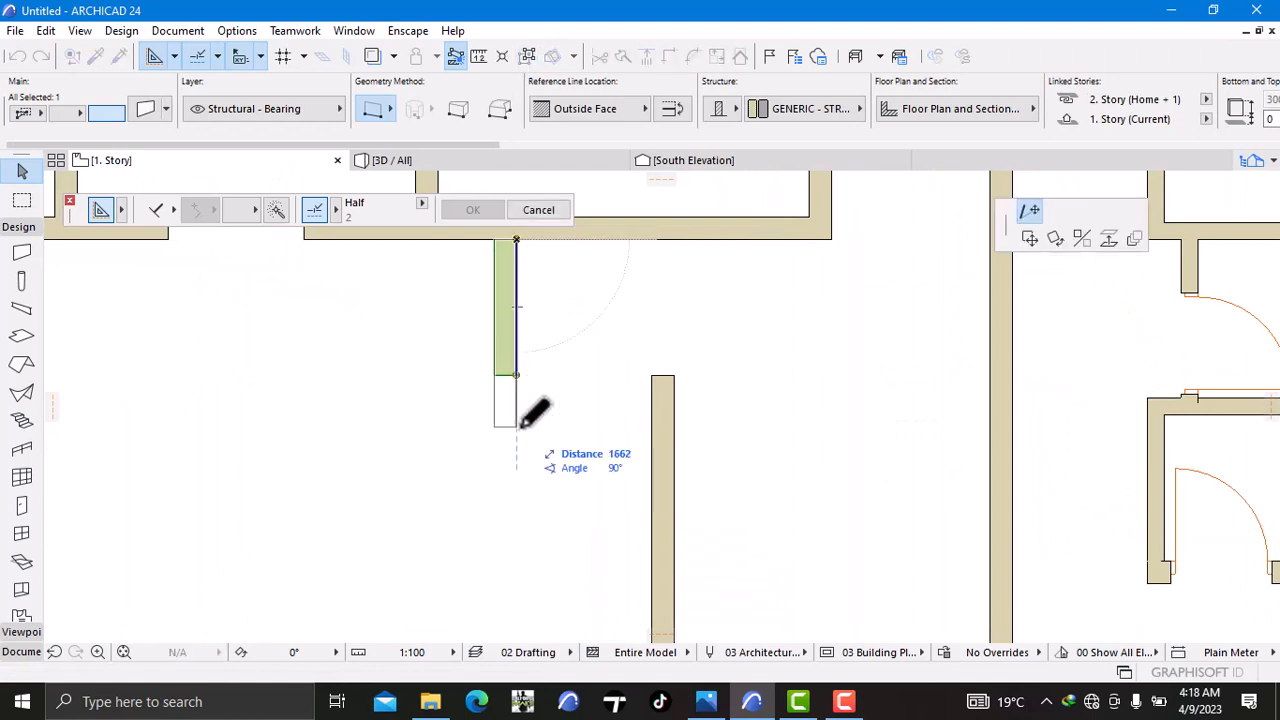
text(15)
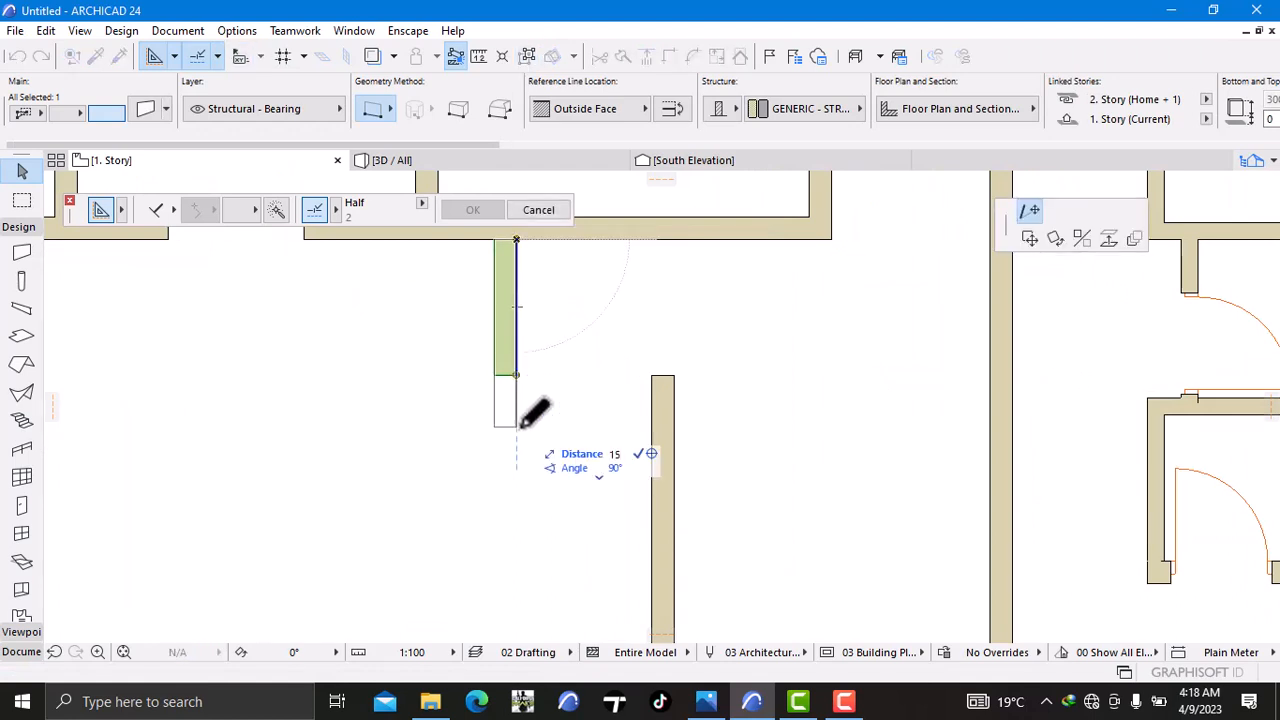
text(00)
key(Return)
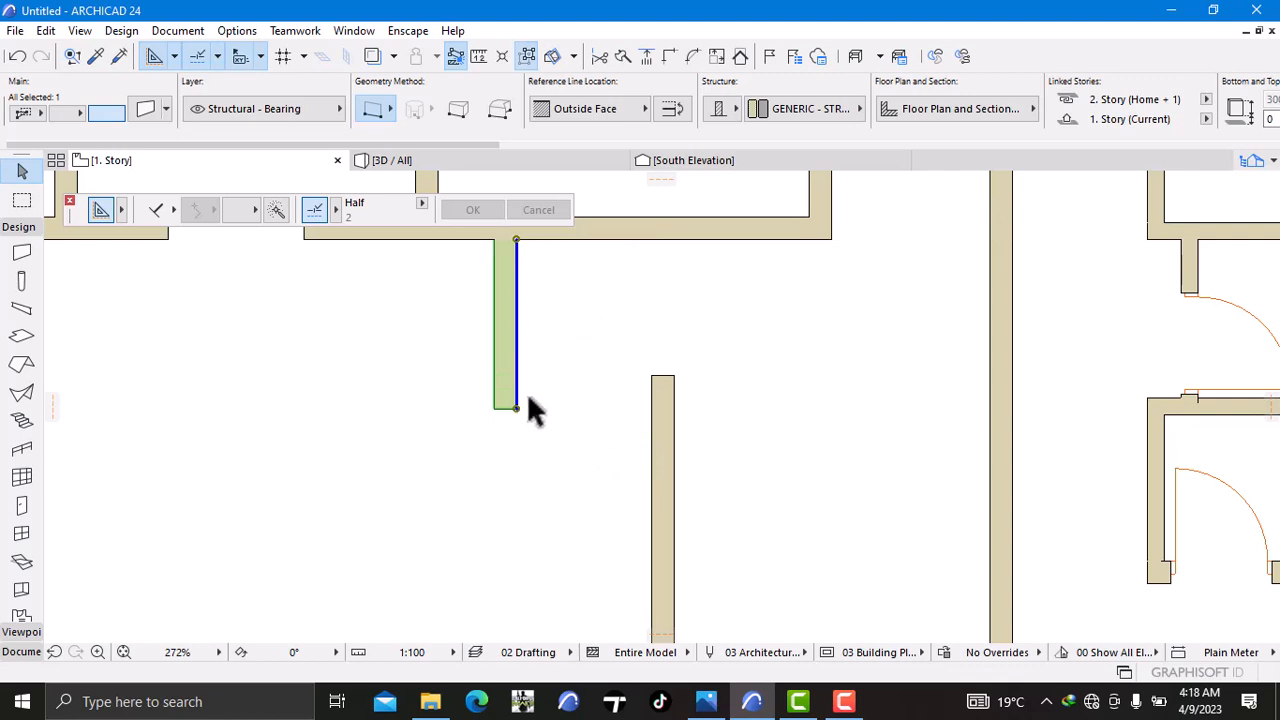
key(Escape)
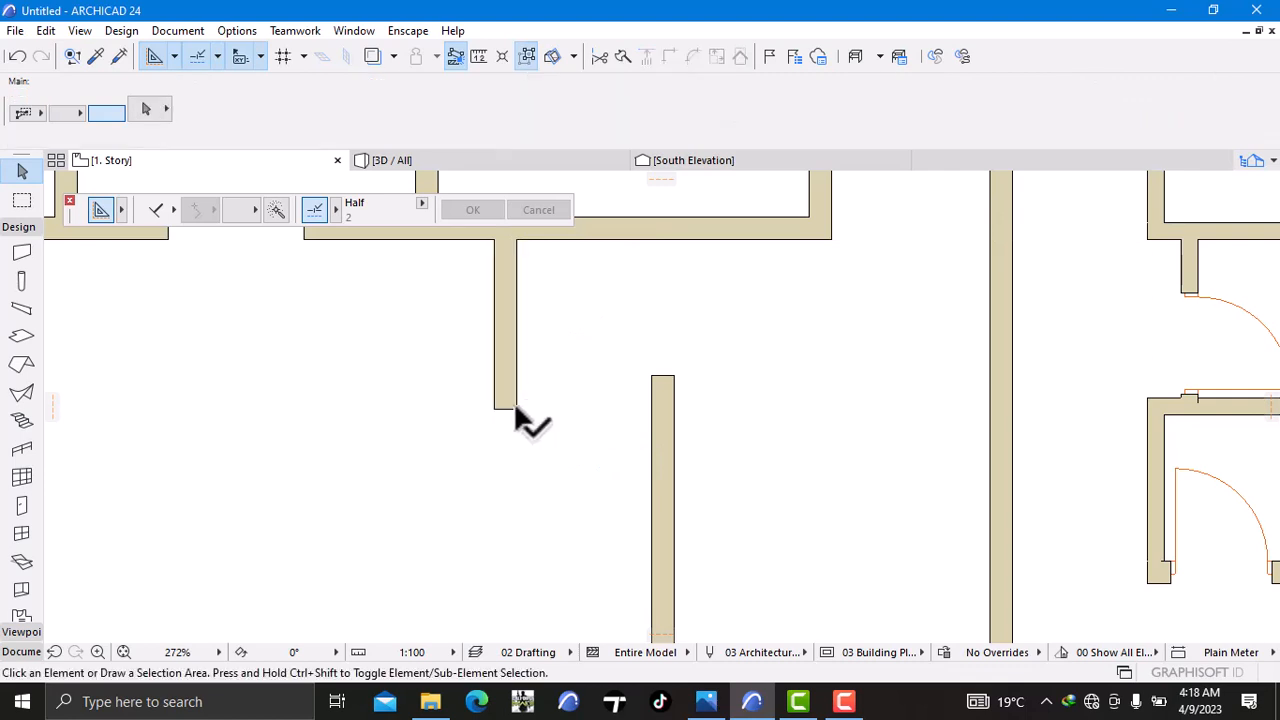
Step: Draw a horizontal wall from the lower end of the 1500 wall to the long wall west of the central hall
click(22, 253)
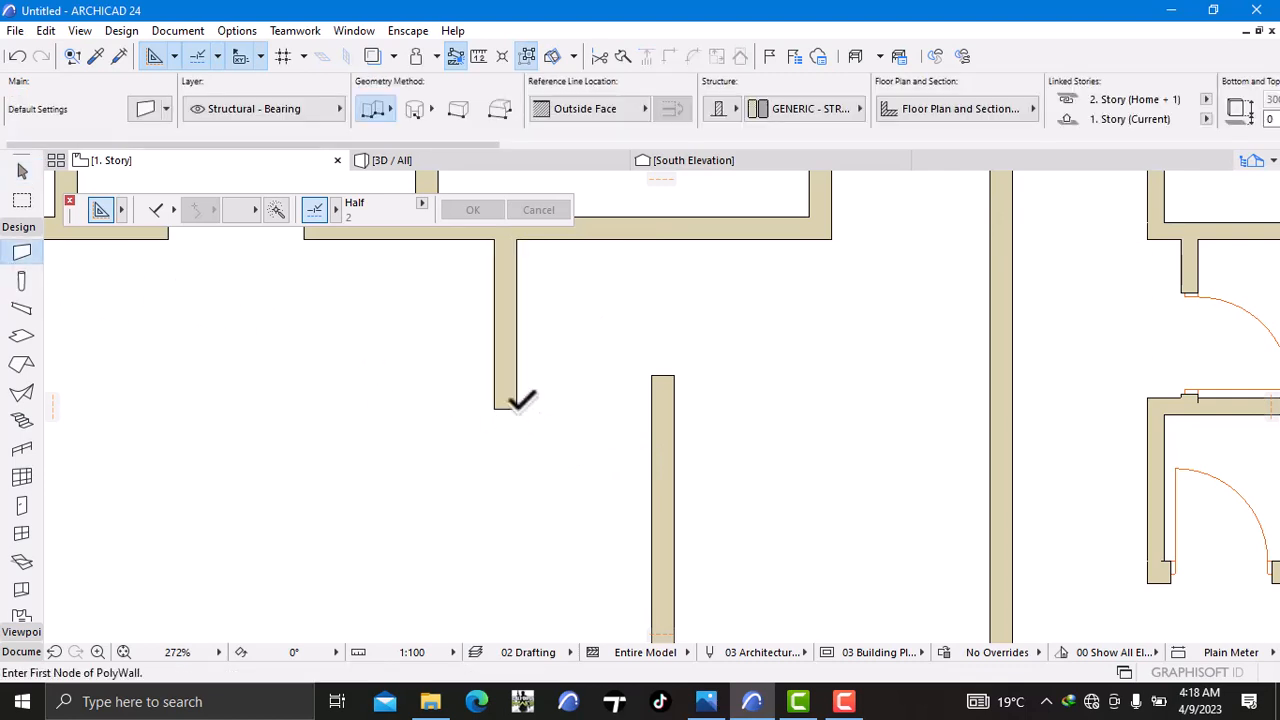
click(517, 406)
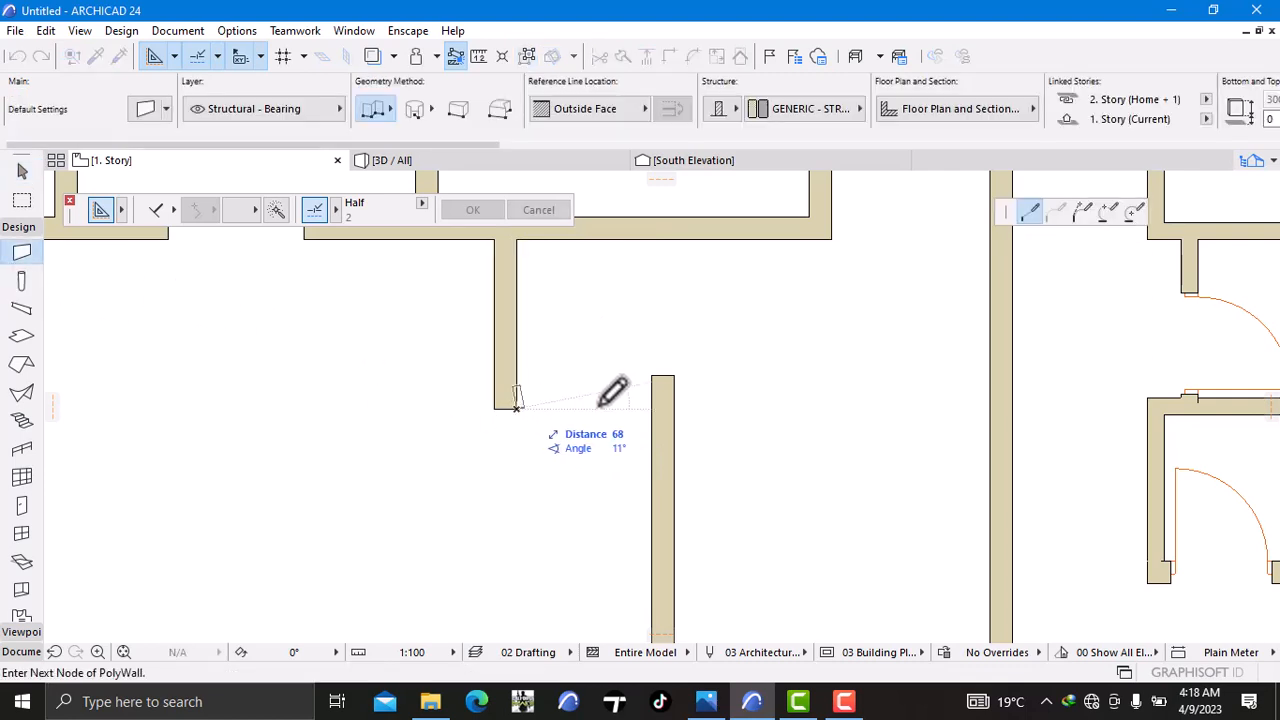
double_click(662, 397)
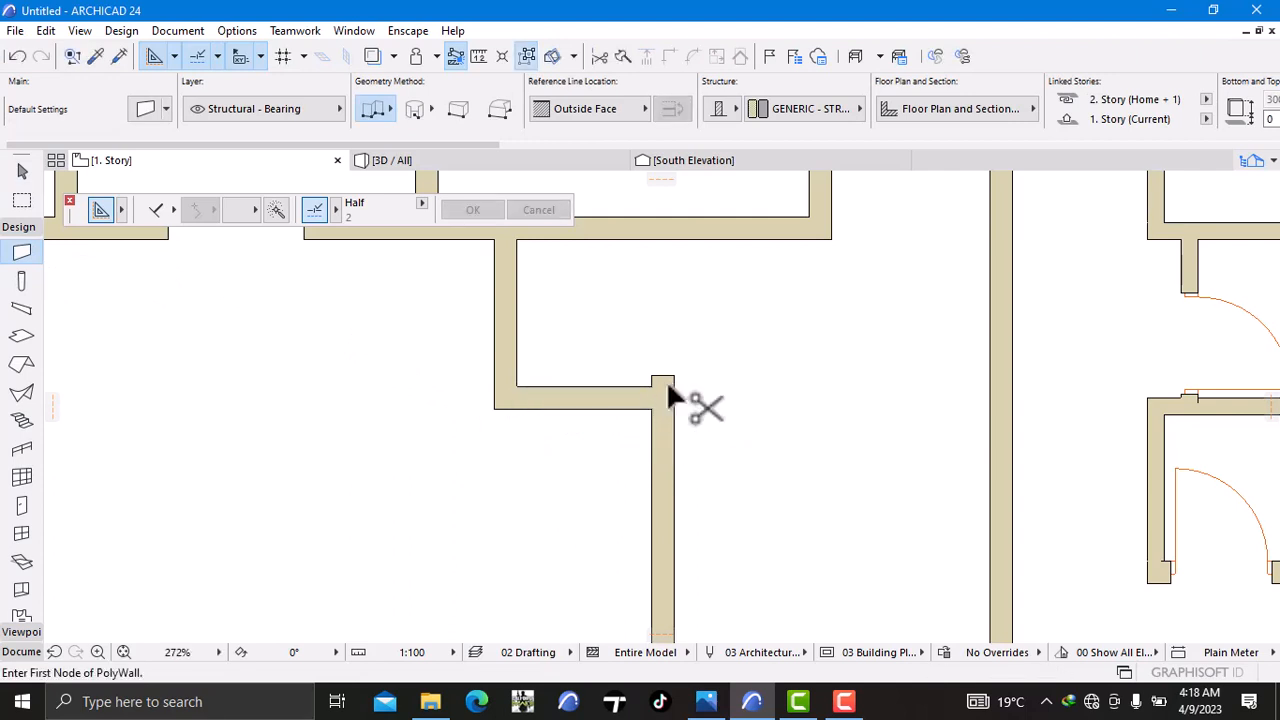
Step: Shorten the upper end of the hall's long west wall so it is flush with the new horizontal wall's north face
shift+click(655, 378)
click(652, 377)
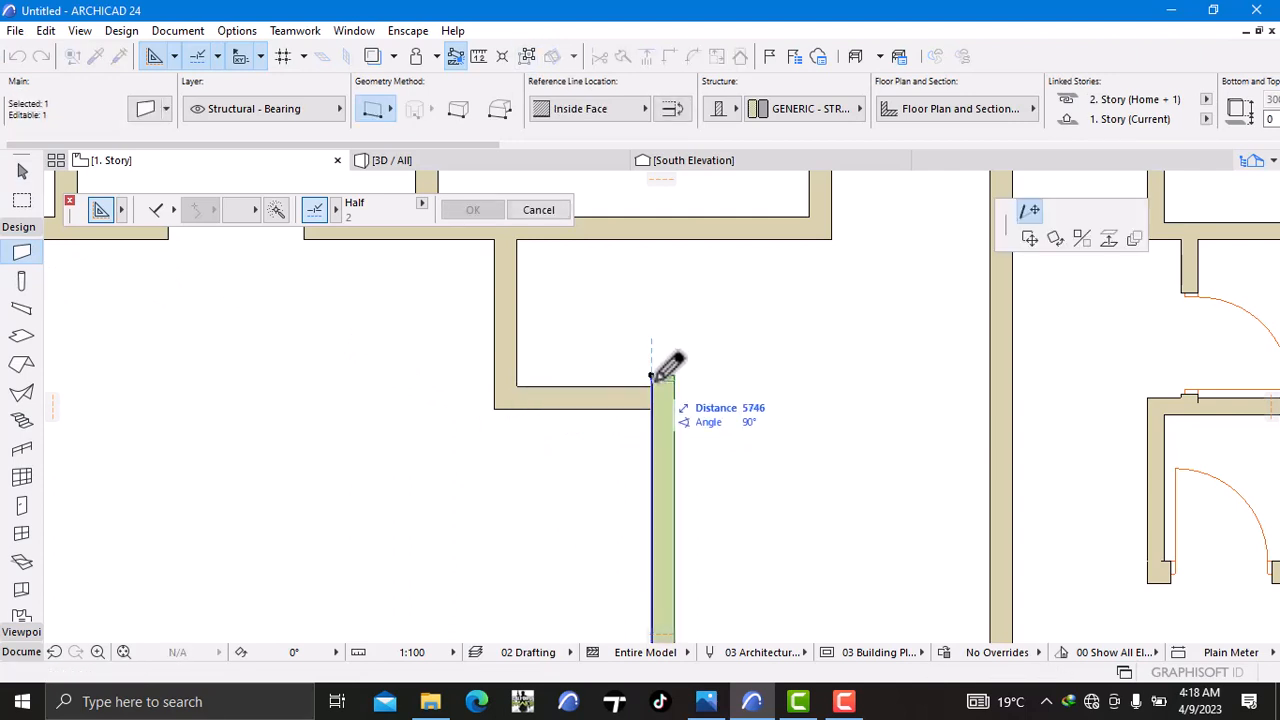
click(652, 386)
key(Escape)
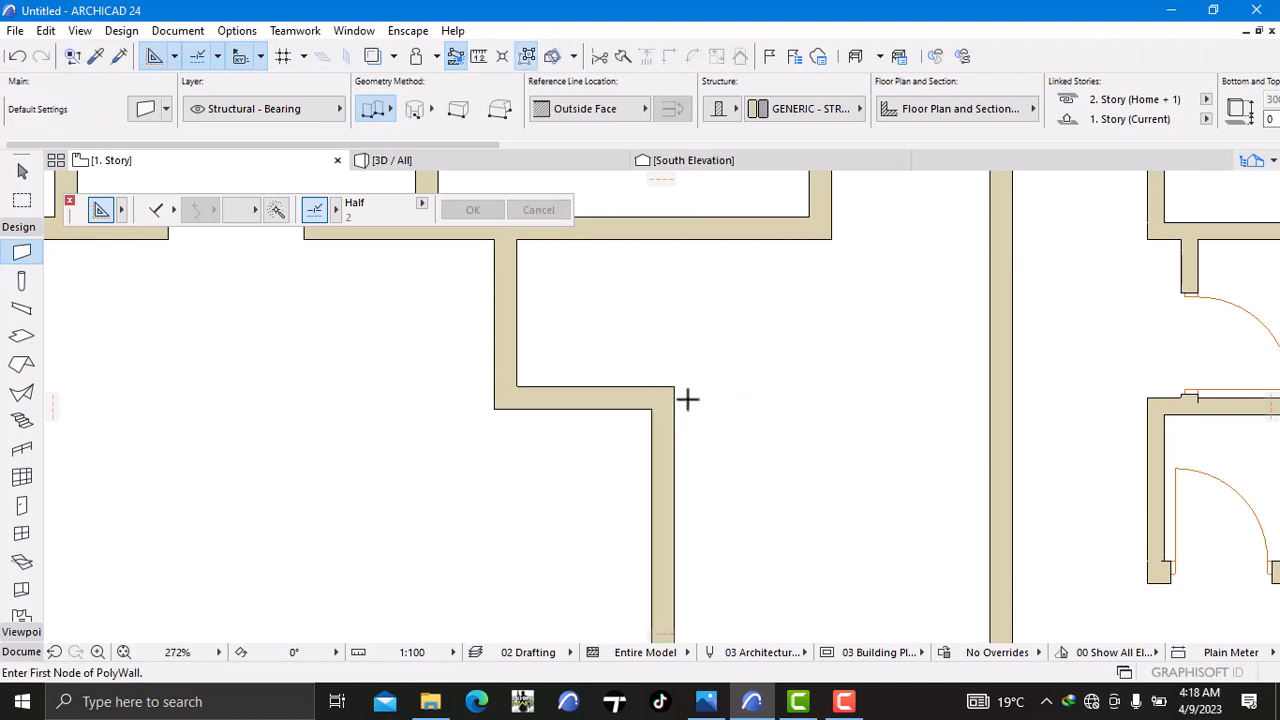
Step: Copy the settings of an existing 900 × 2100 Door 24 and place one in the new jog wall, swinging into the southwest room
scroll(632, 392, down, 6)
scroll(700, 360, up, 4)
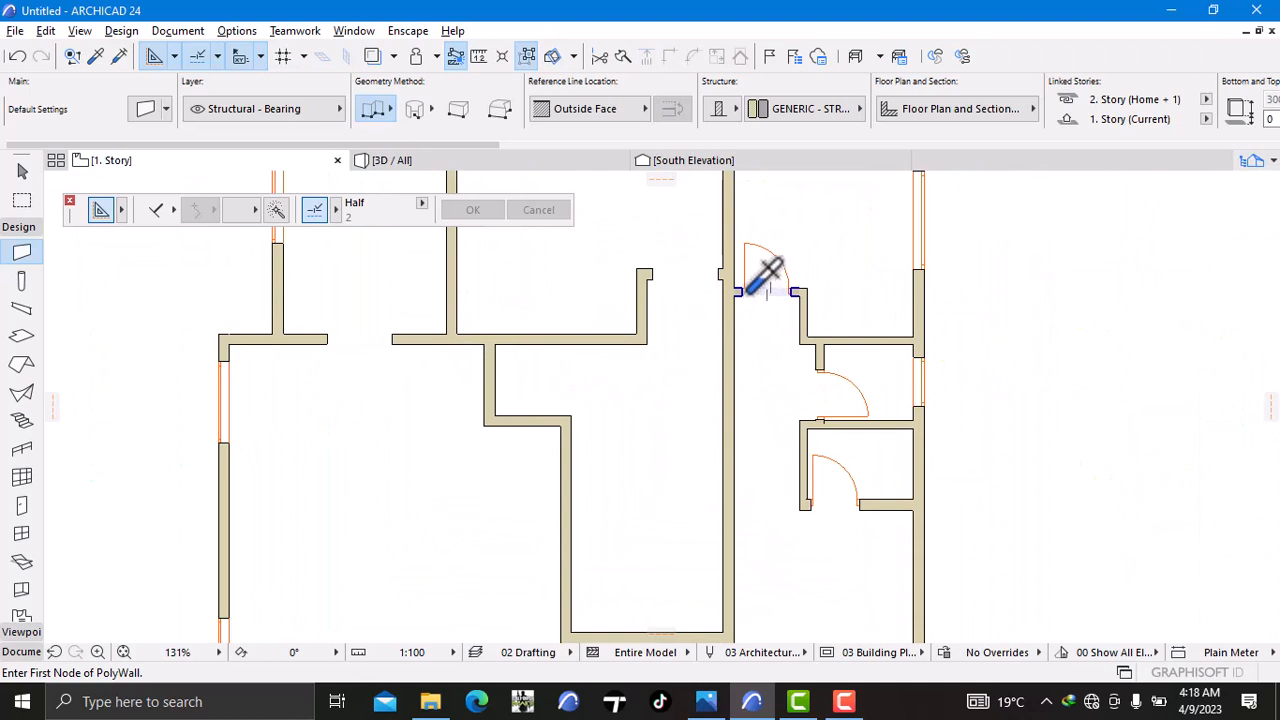
alt+click(780, 288)
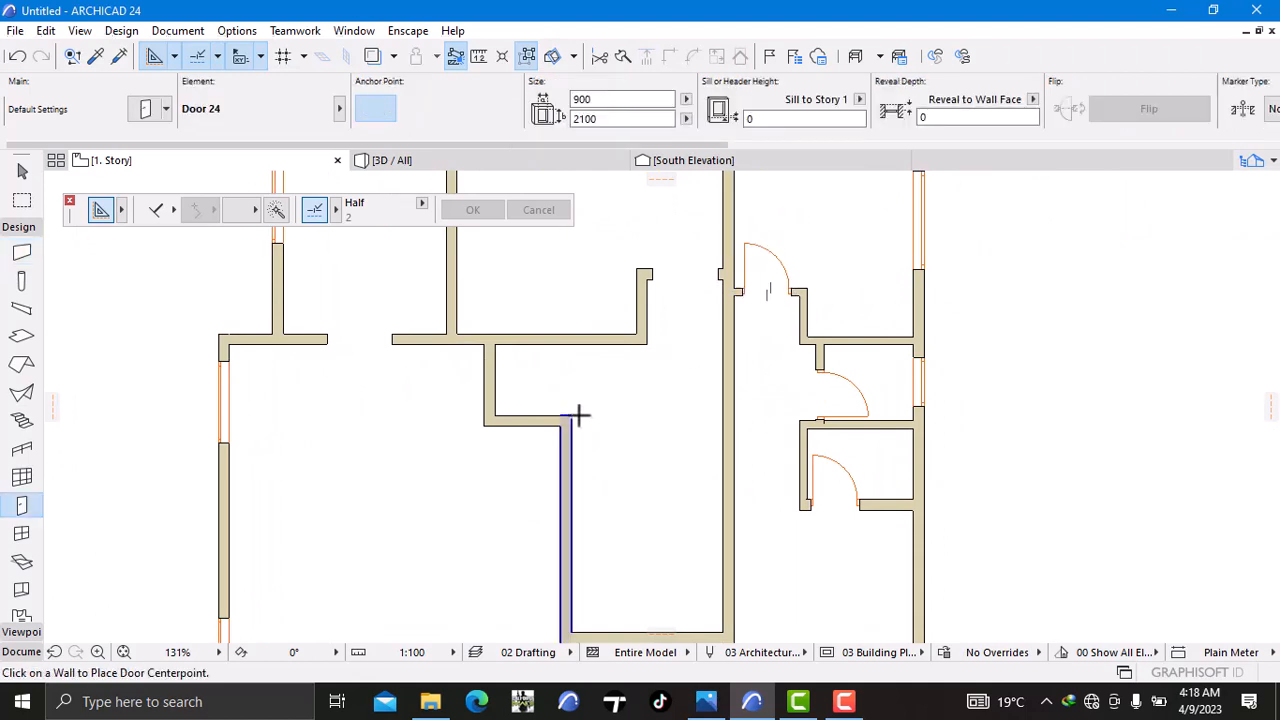
click(527, 425)
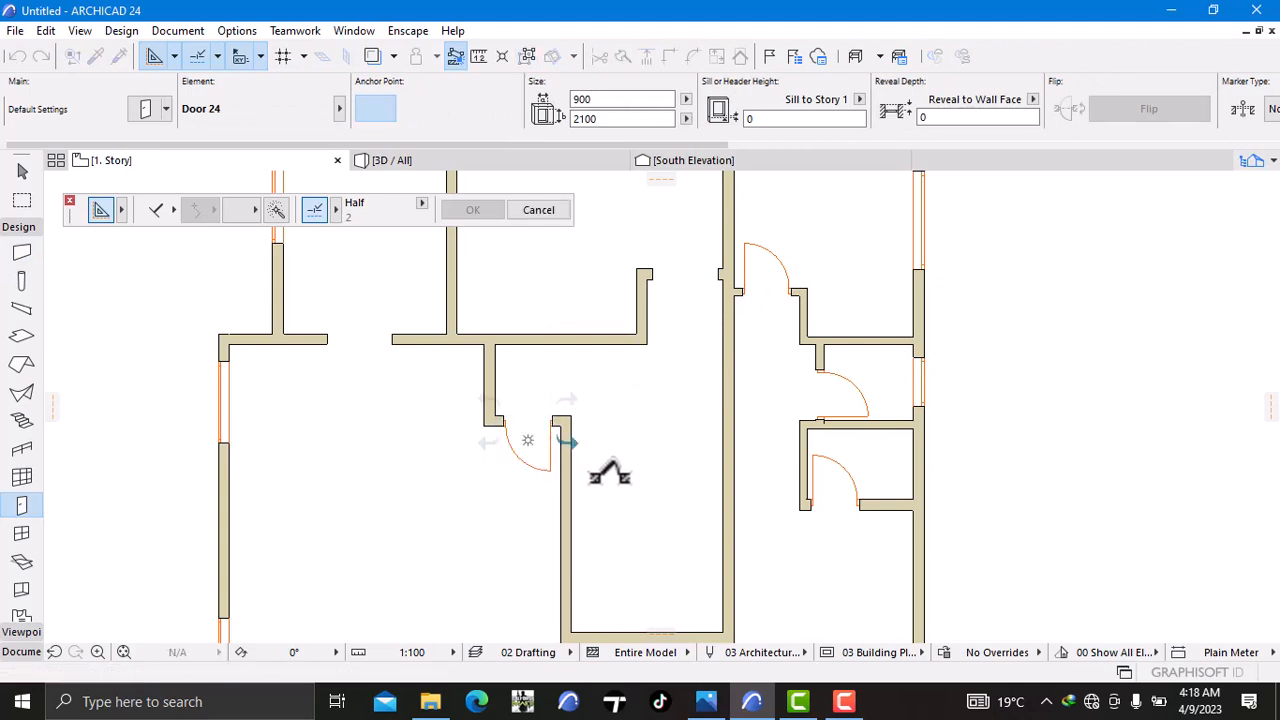
click(607, 471)
Step: Place a 900 × 2100 Door 24 in the small northwest room's south wall, hinged on the west and swinging into that room
scroll(612, 472, down, 5)
scroll(586, 445, up, 2)
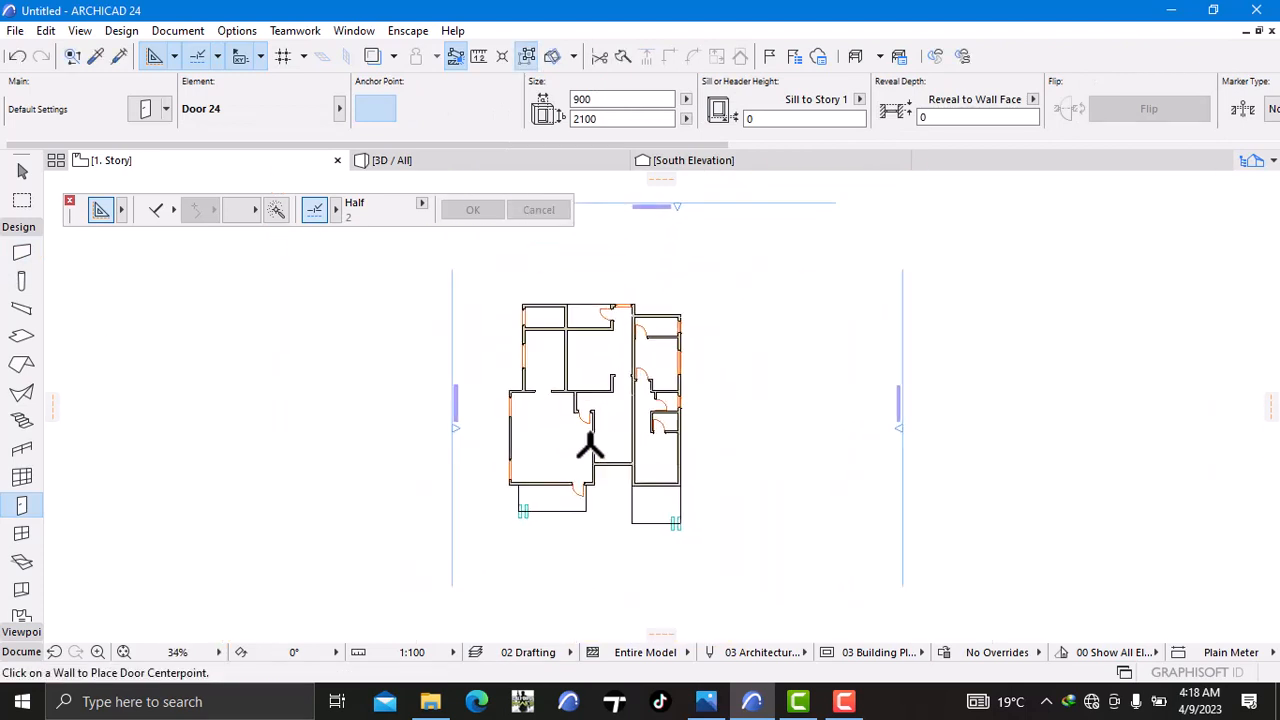
middle_drag(586, 451, 476, 457)
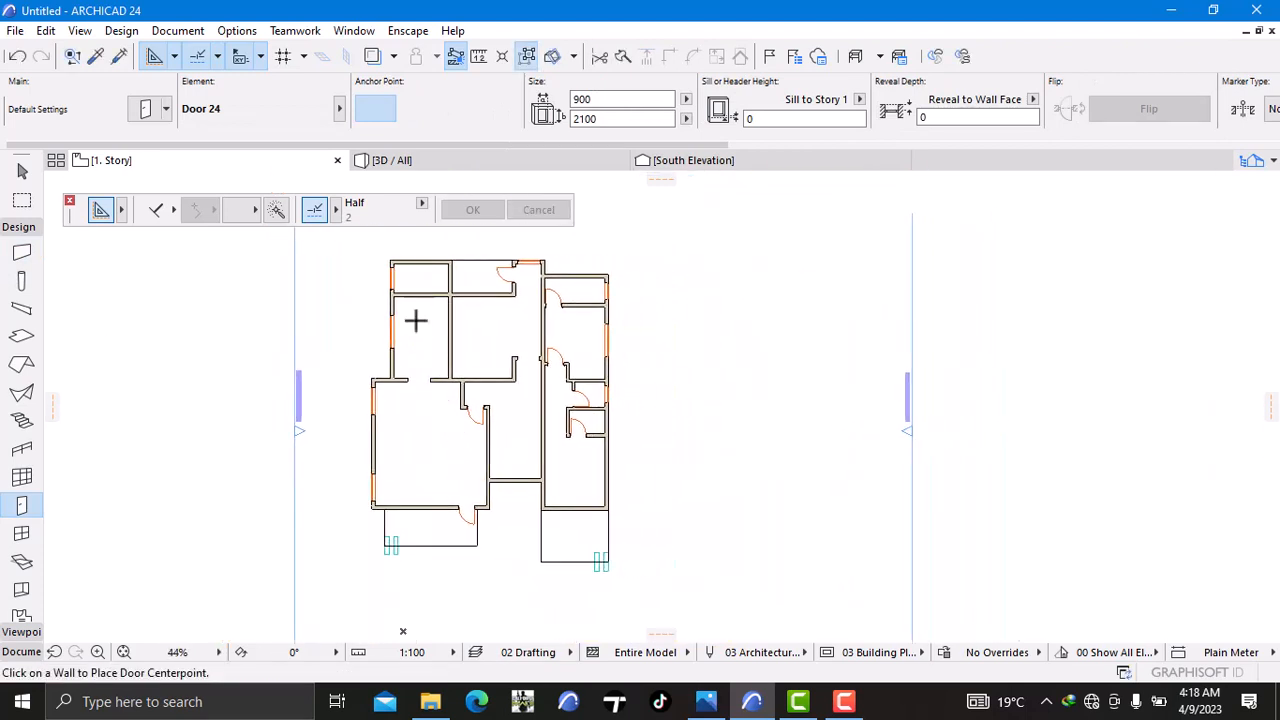
middle_drag(415, 327, 429, 366)
scroll(466, 405, up, 3)
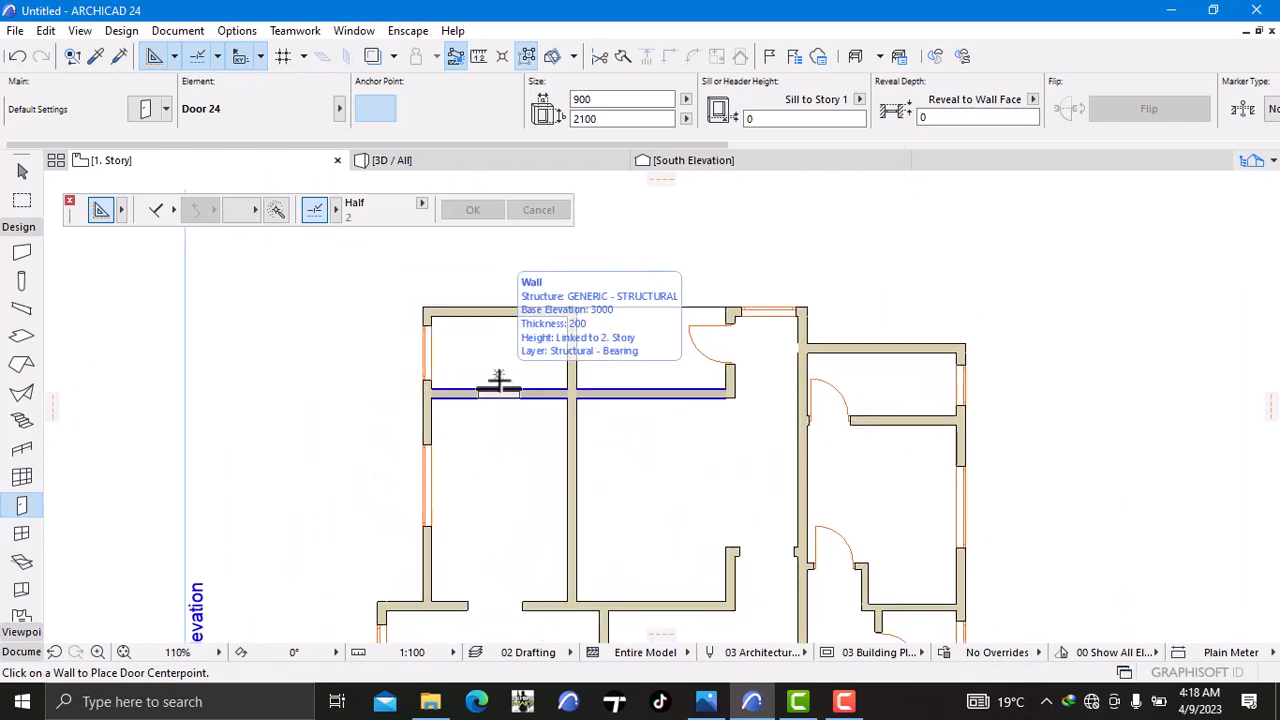
click(498, 386)
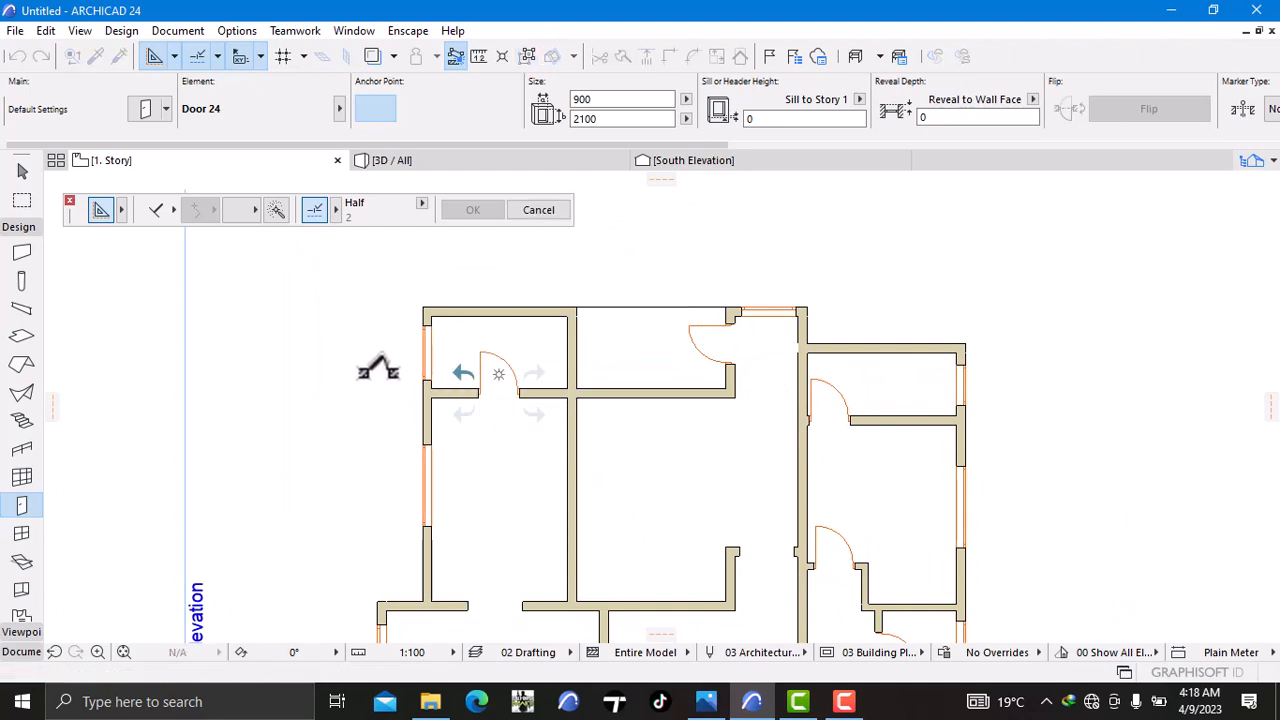
click(500, 417)
Step: Measure the small northwest room's inside north–south depth along its west wall
scroll(506, 424, down, 5)
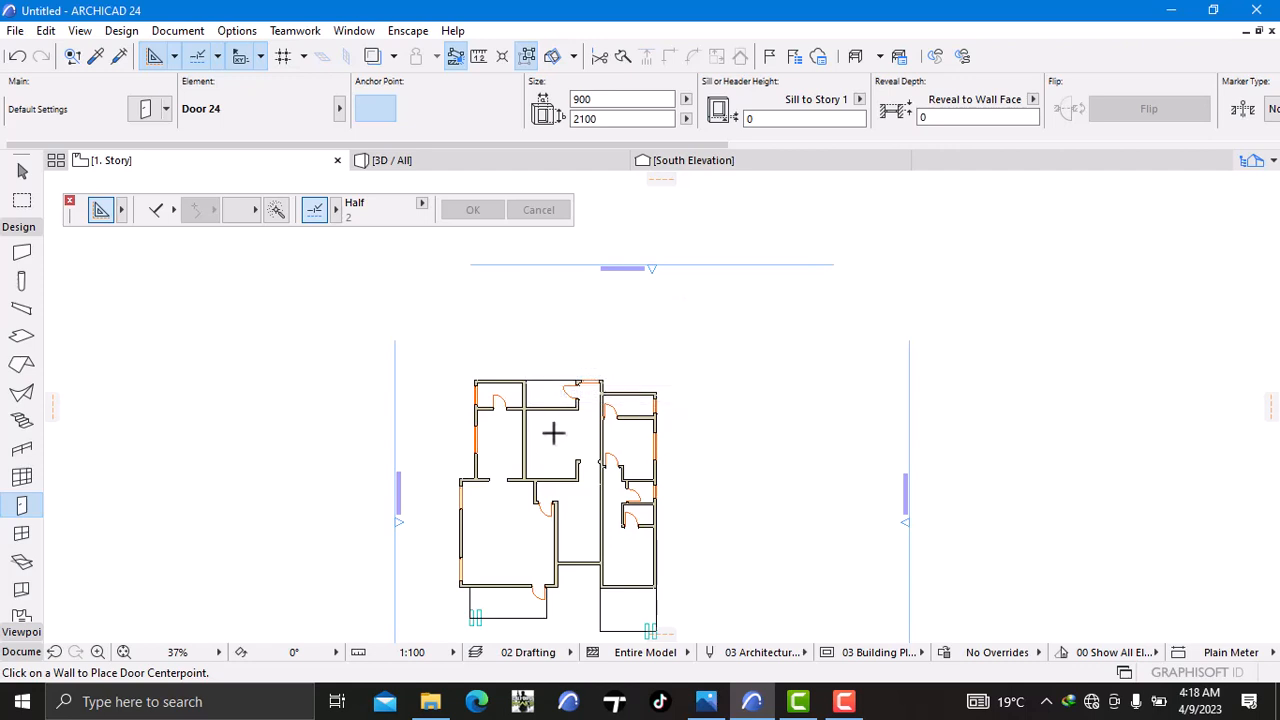
scroll(486, 414, up, 5)
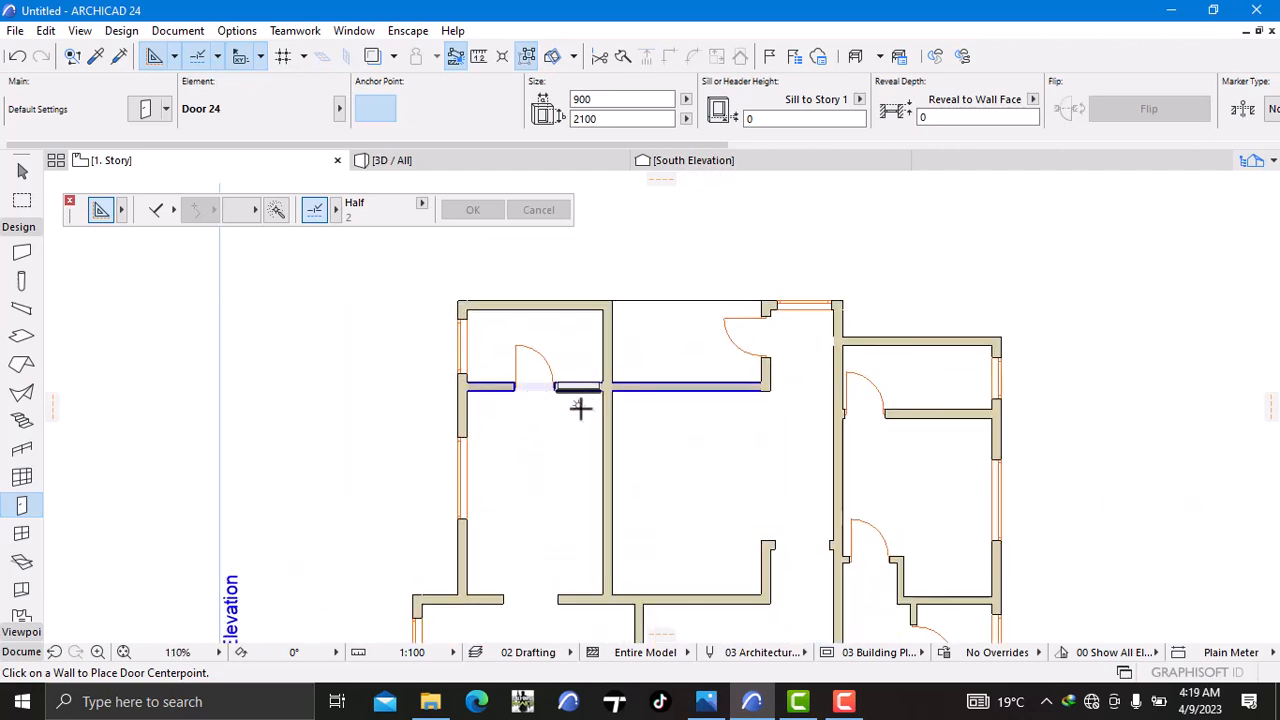
key(Escape)
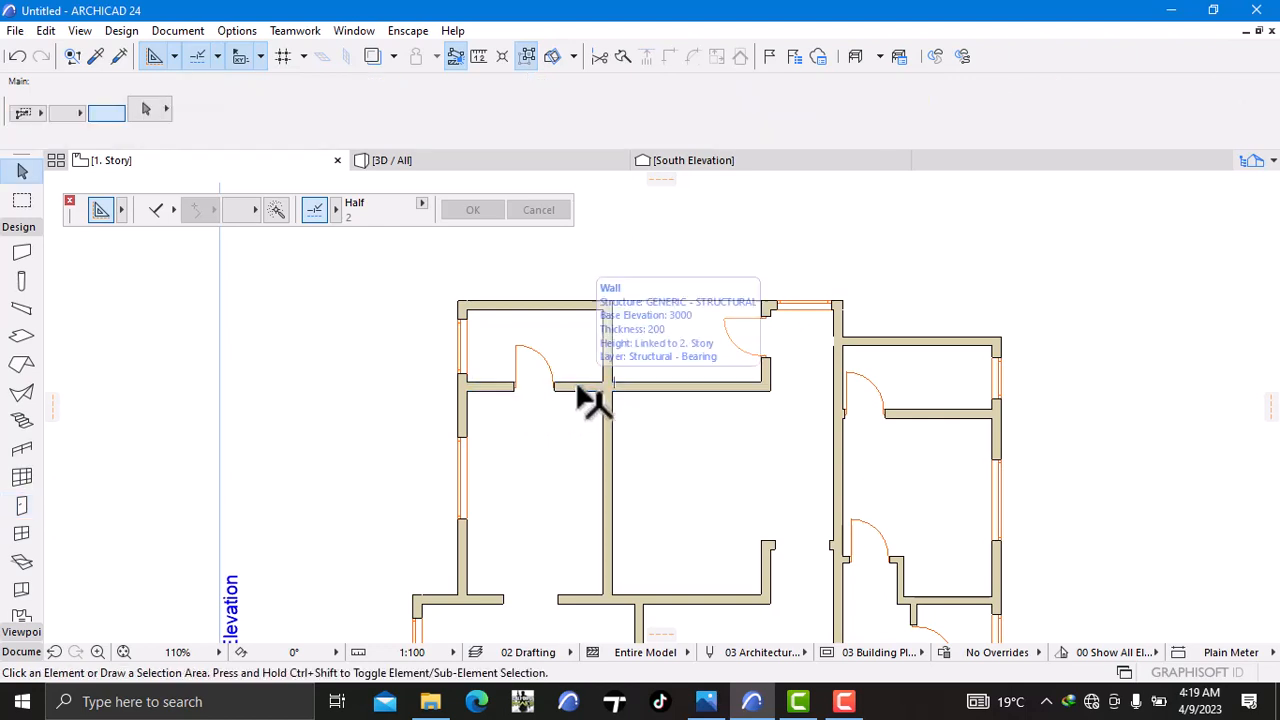
click(583, 390)
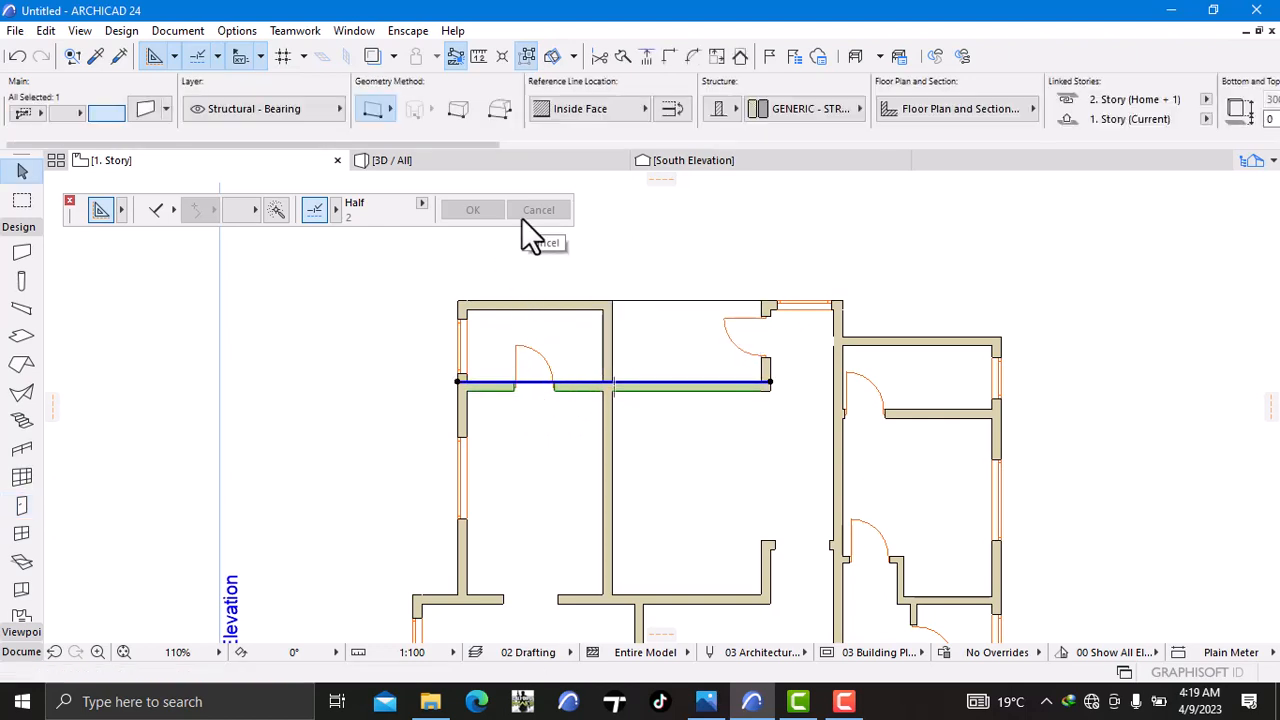
click(540, 449)
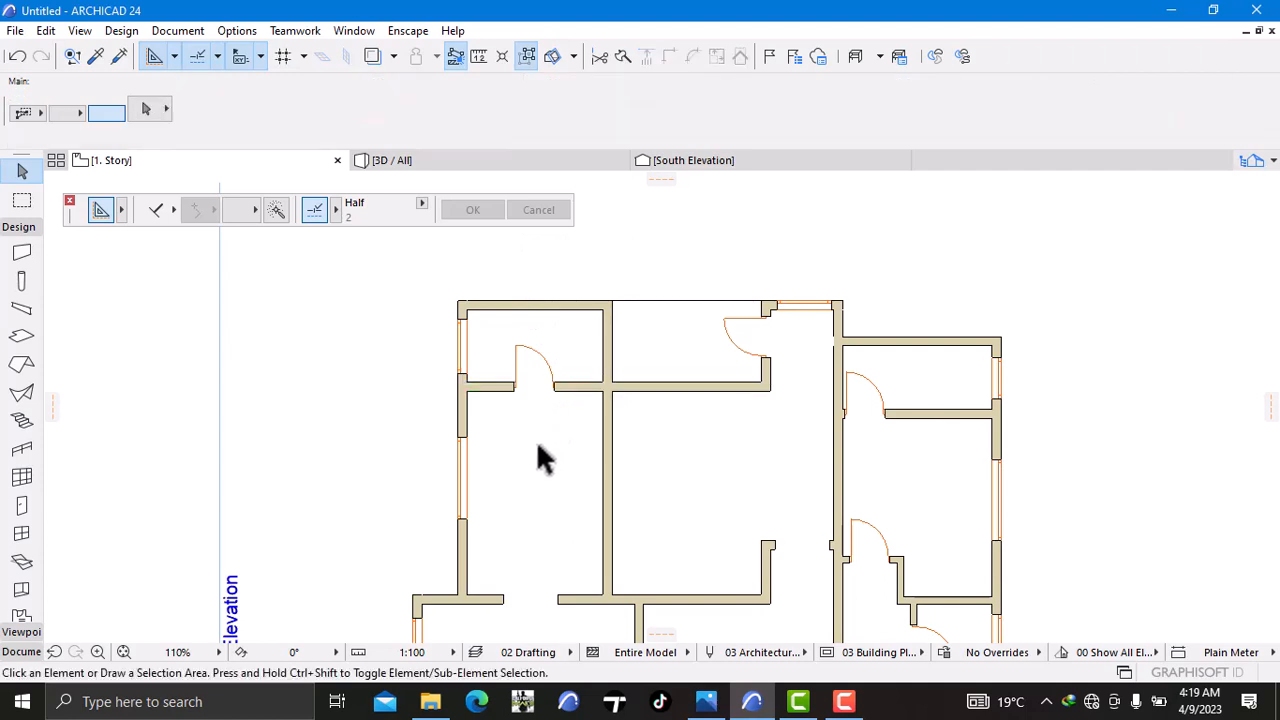
click(478, 56)
scroll(471, 231, up, 3)
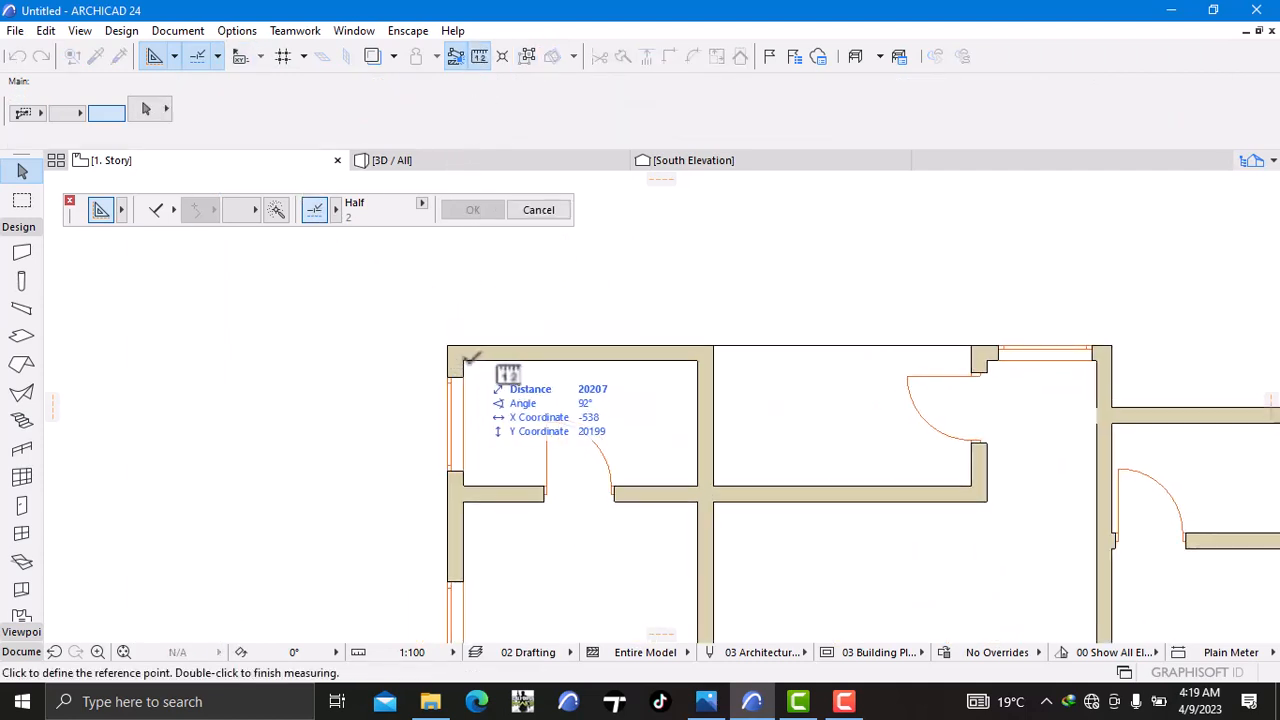
click(463, 360)
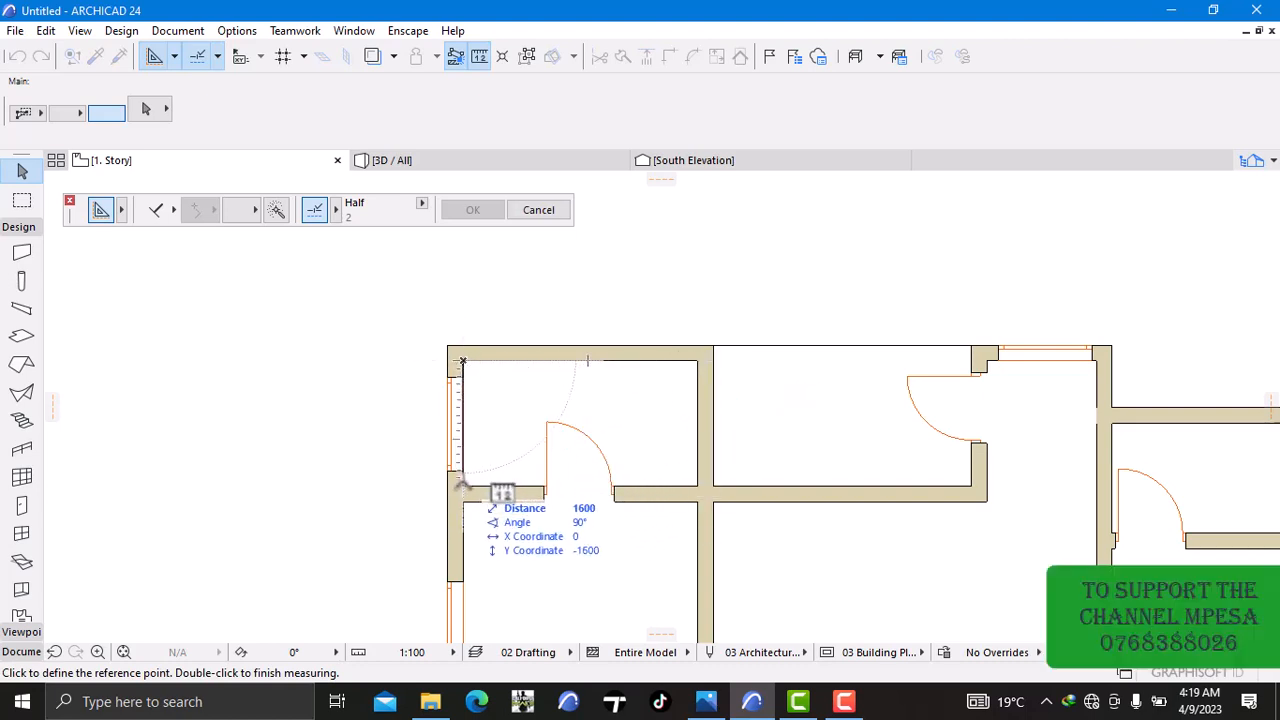
double_click(463, 372)
scroll(526, 402, down, 3)
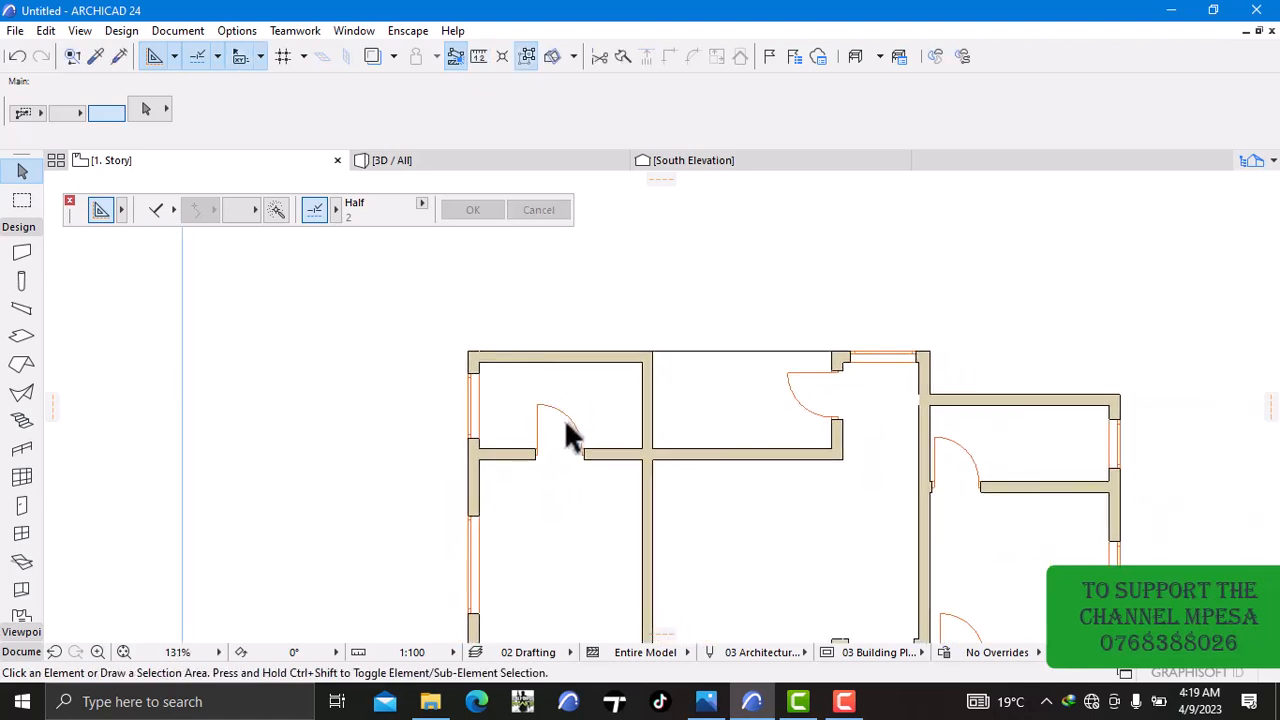
Step: Split the long wall south of the small northwest room where it meets the north–south partition
click(606, 458)
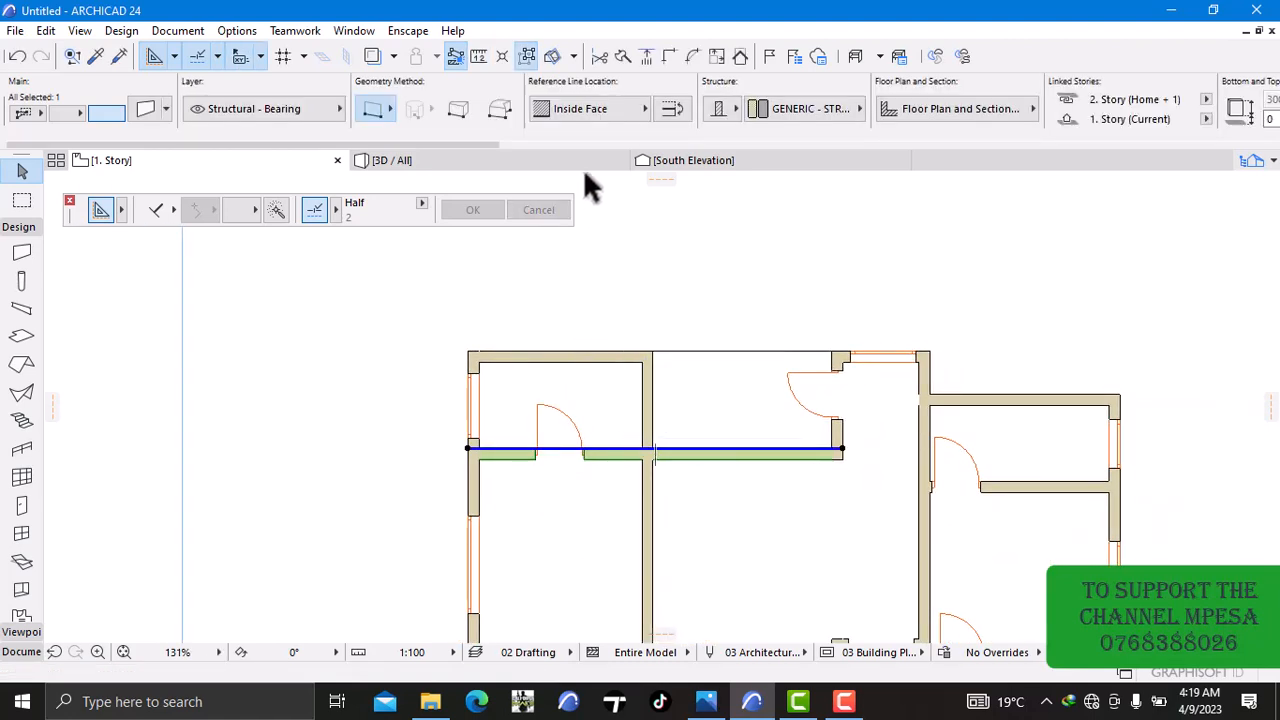
click(625, 57)
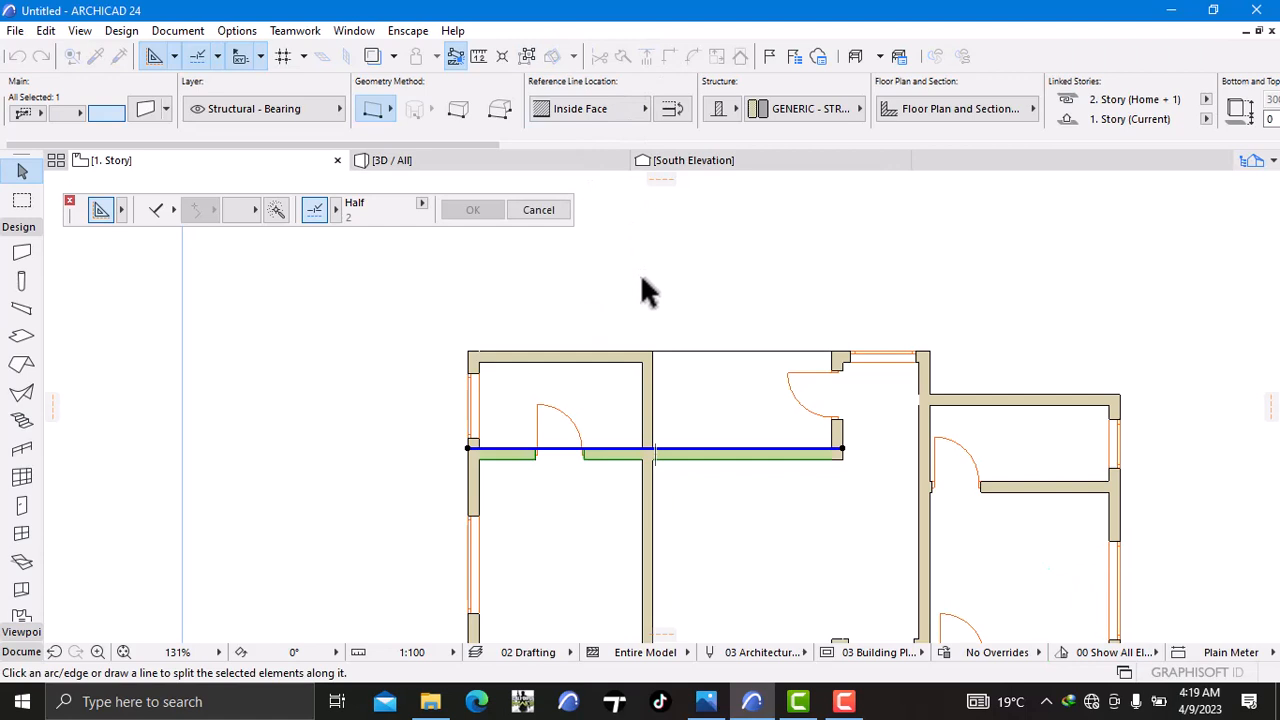
click(650, 462)
click(654, 449)
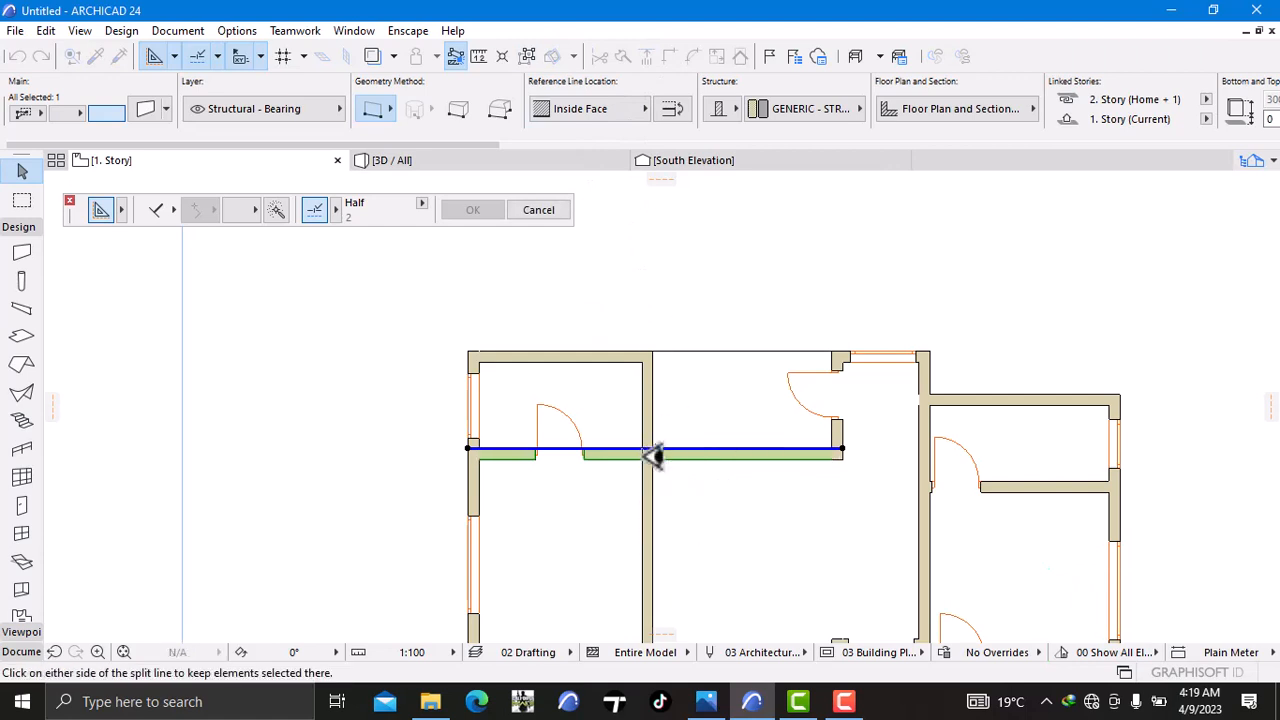
click(688, 487)
scroll(664, 481, down, 1)
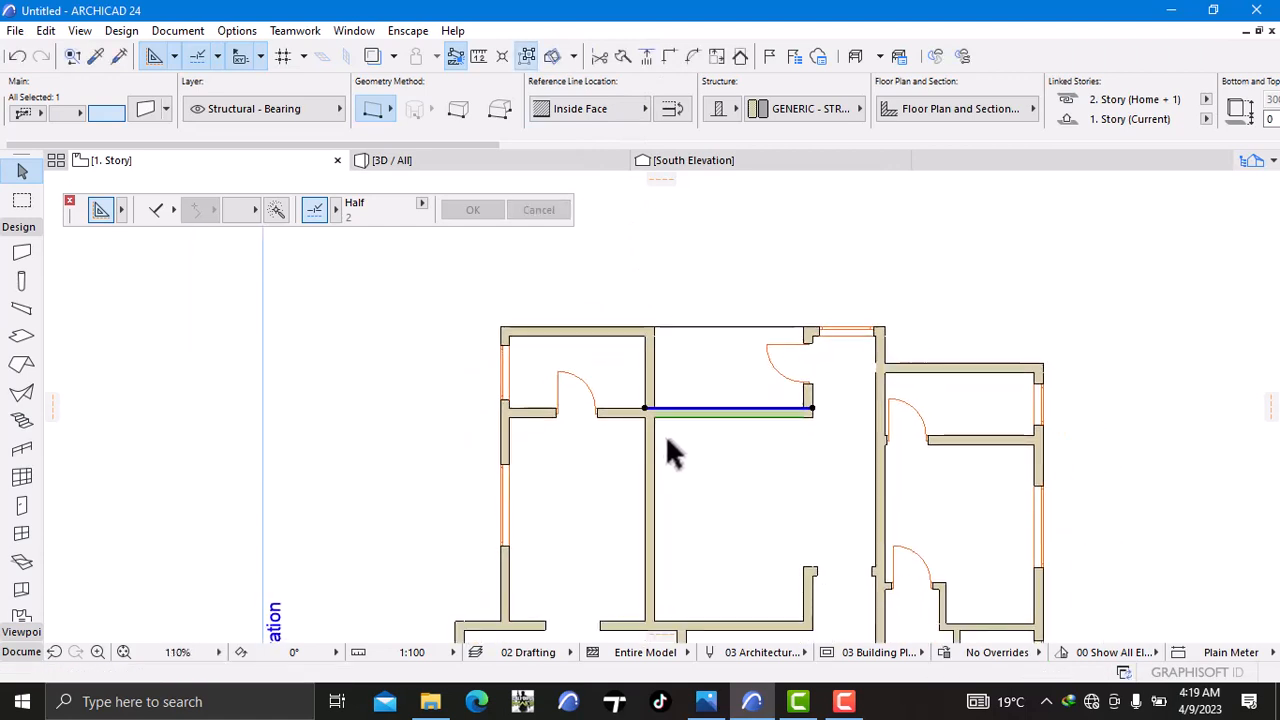
Step: Move the small northwest room's south wall, with its door, 400 mm south
click(597, 440)
click(621, 416)
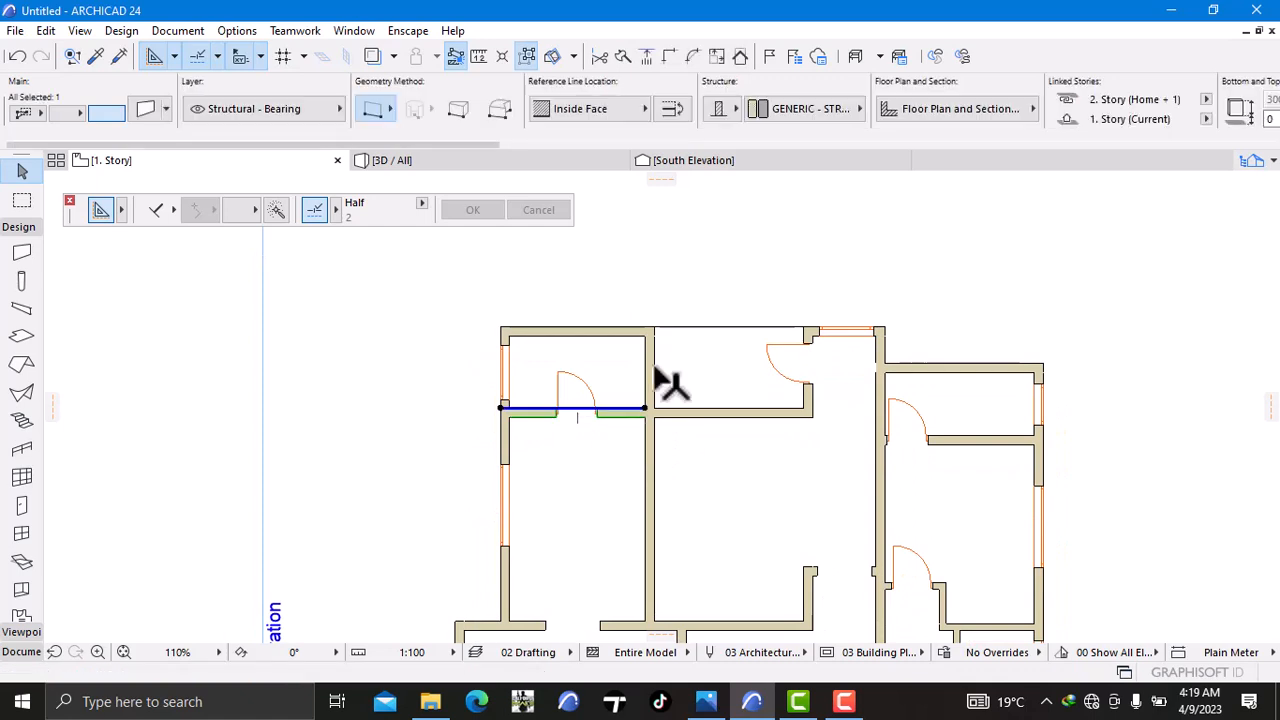
right_click(692, 220)
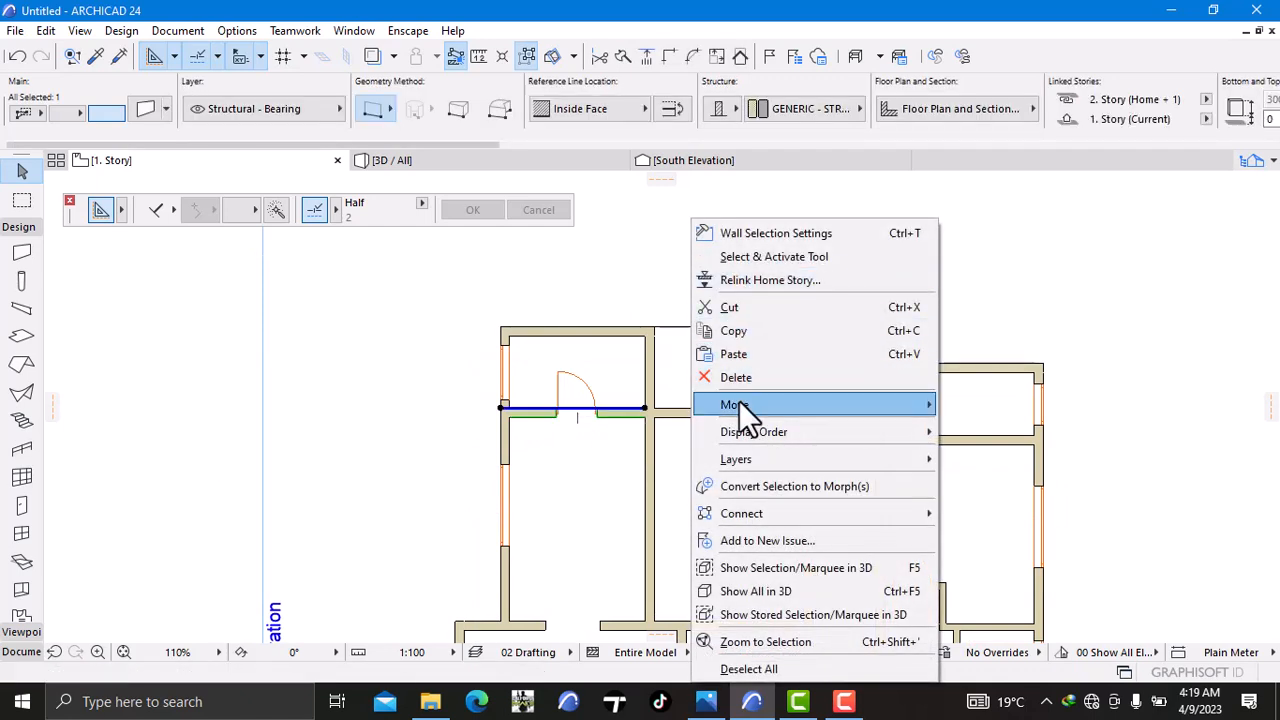
mouse_move(739, 404)
click(972, 404)
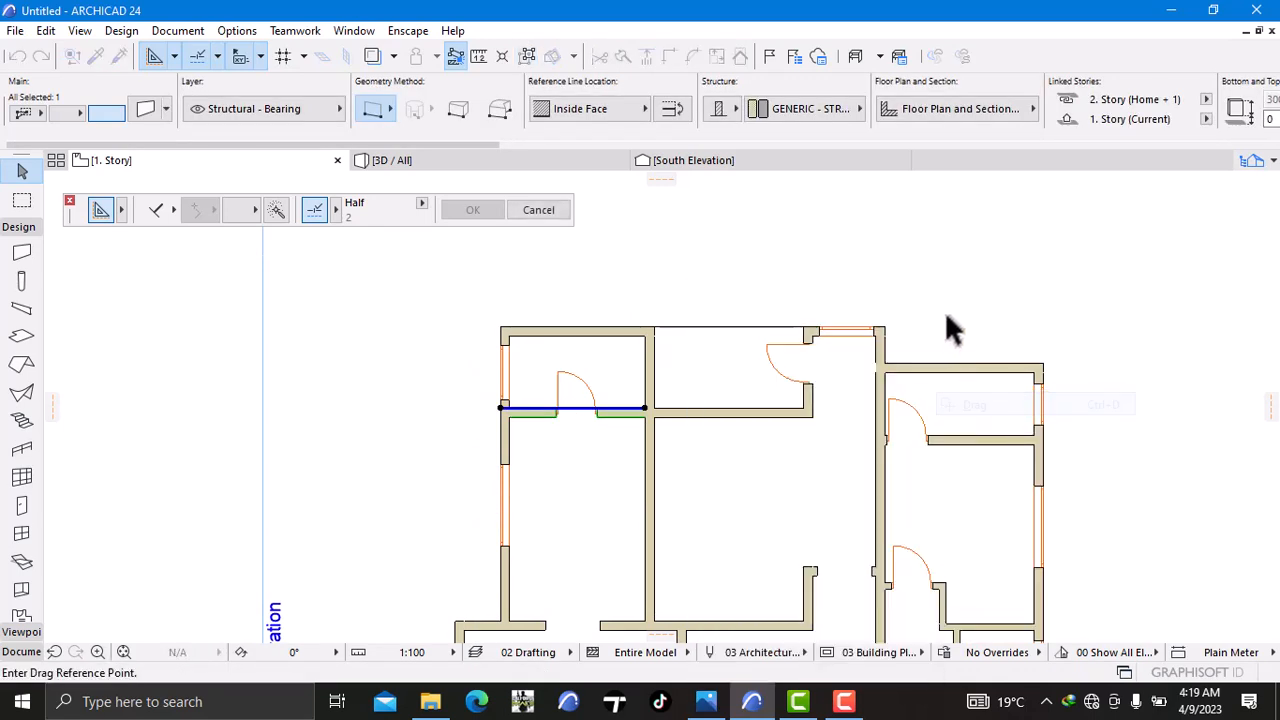
click(944, 322)
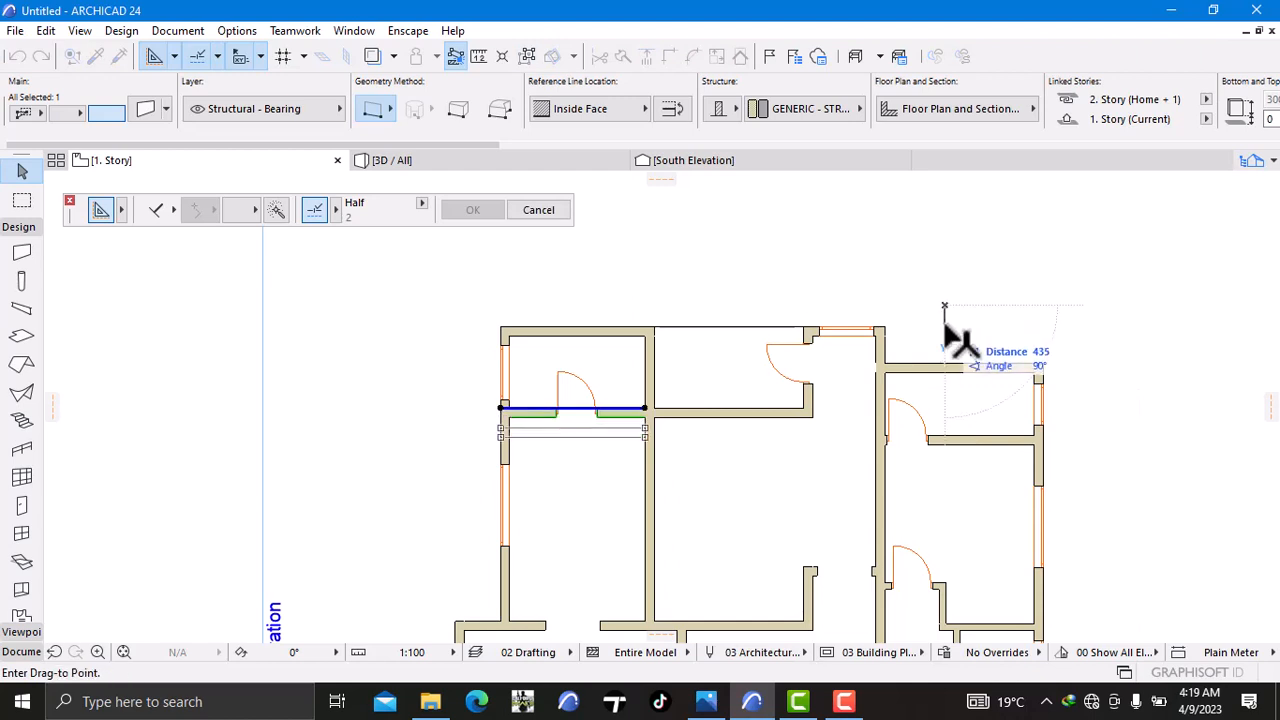
text(400)
click(947, 327)
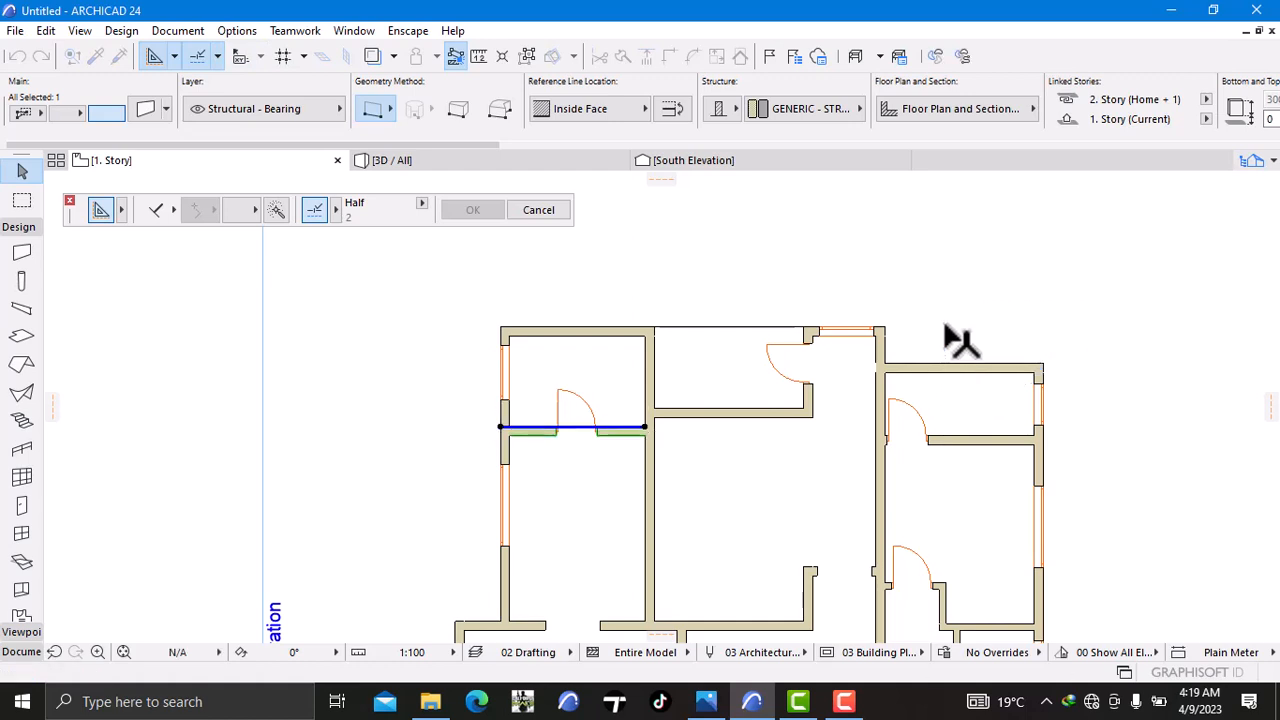
click(834, 234)
scroll(810, 437, down, 4)
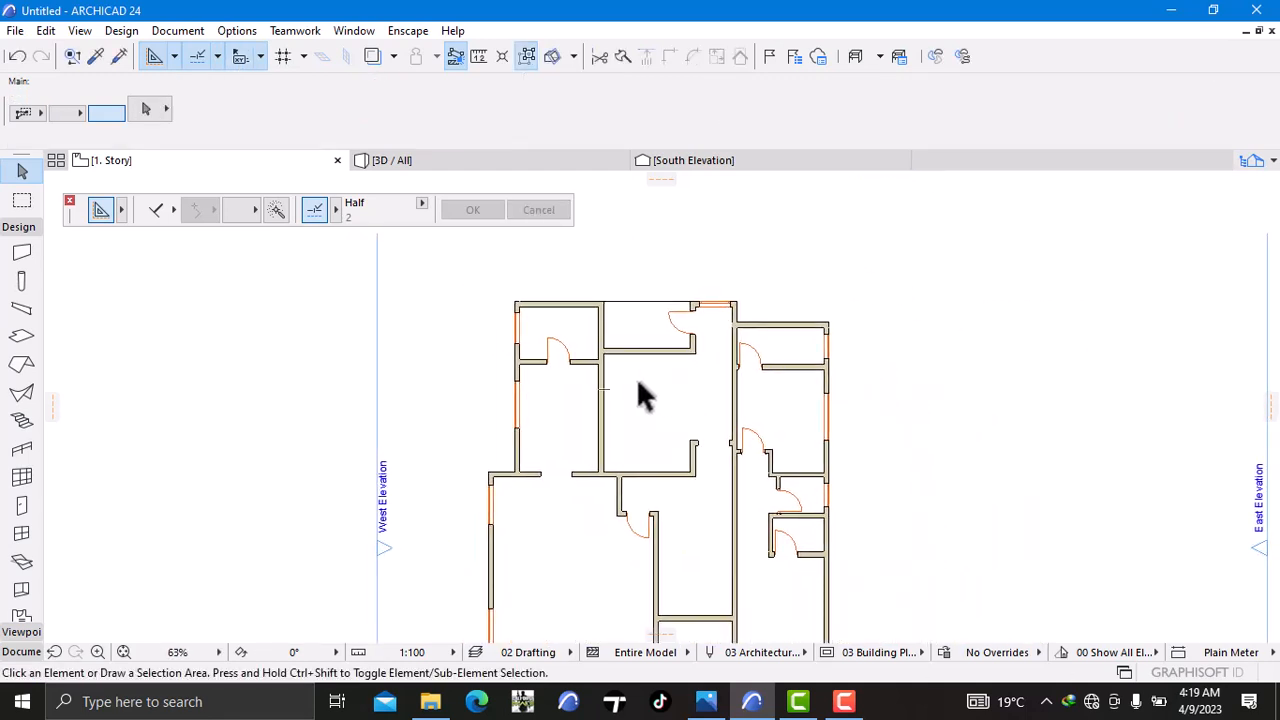
middle_drag(775, 397, 694, 370)
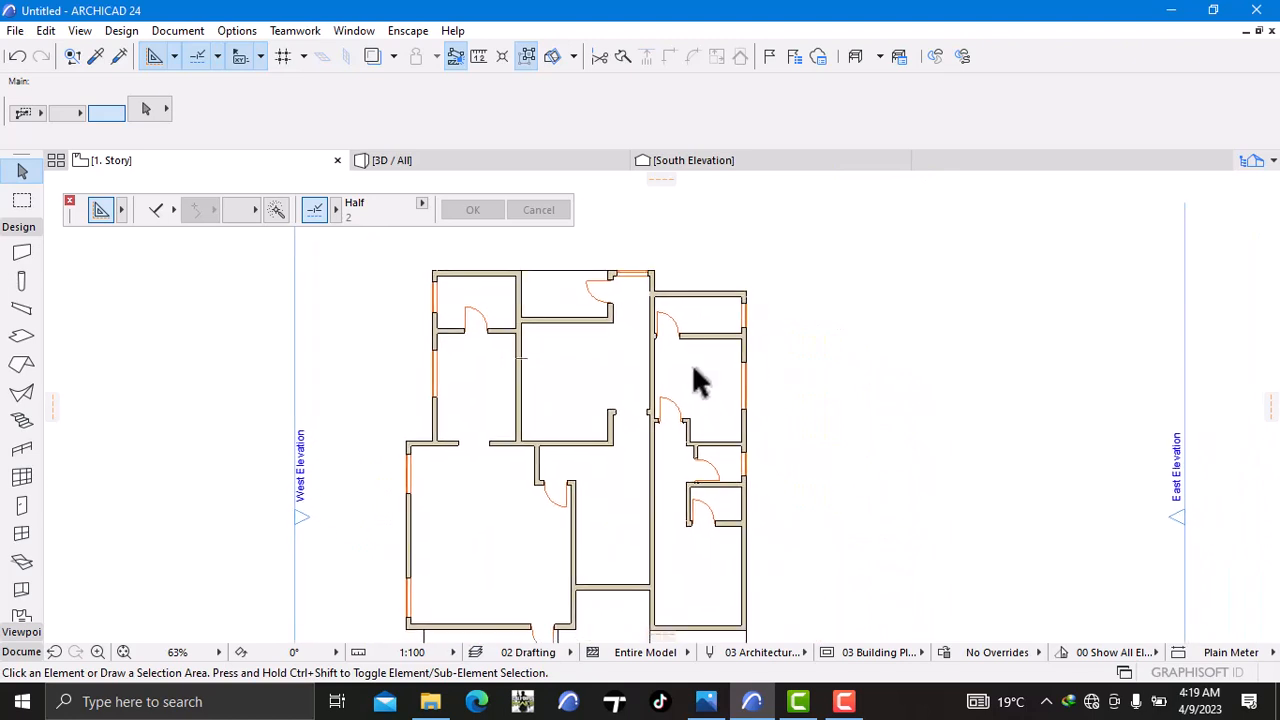
scroll(490, 325, up, 4)
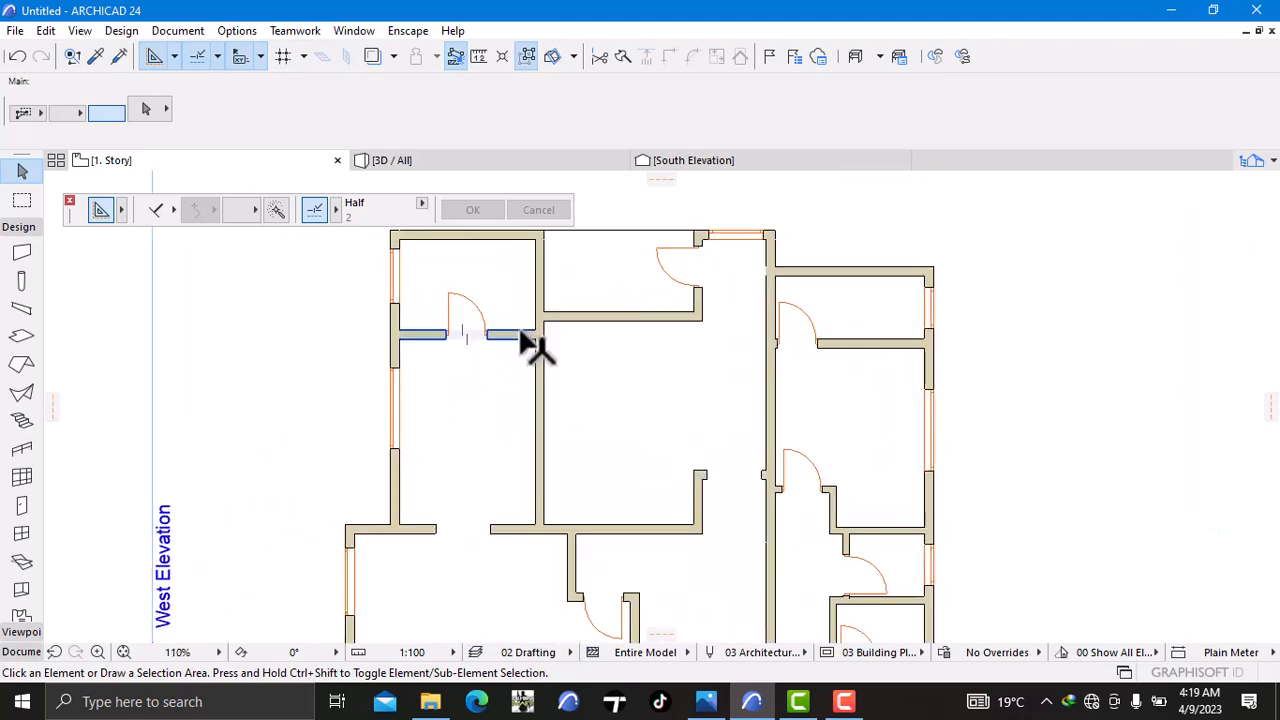
click(526, 335)
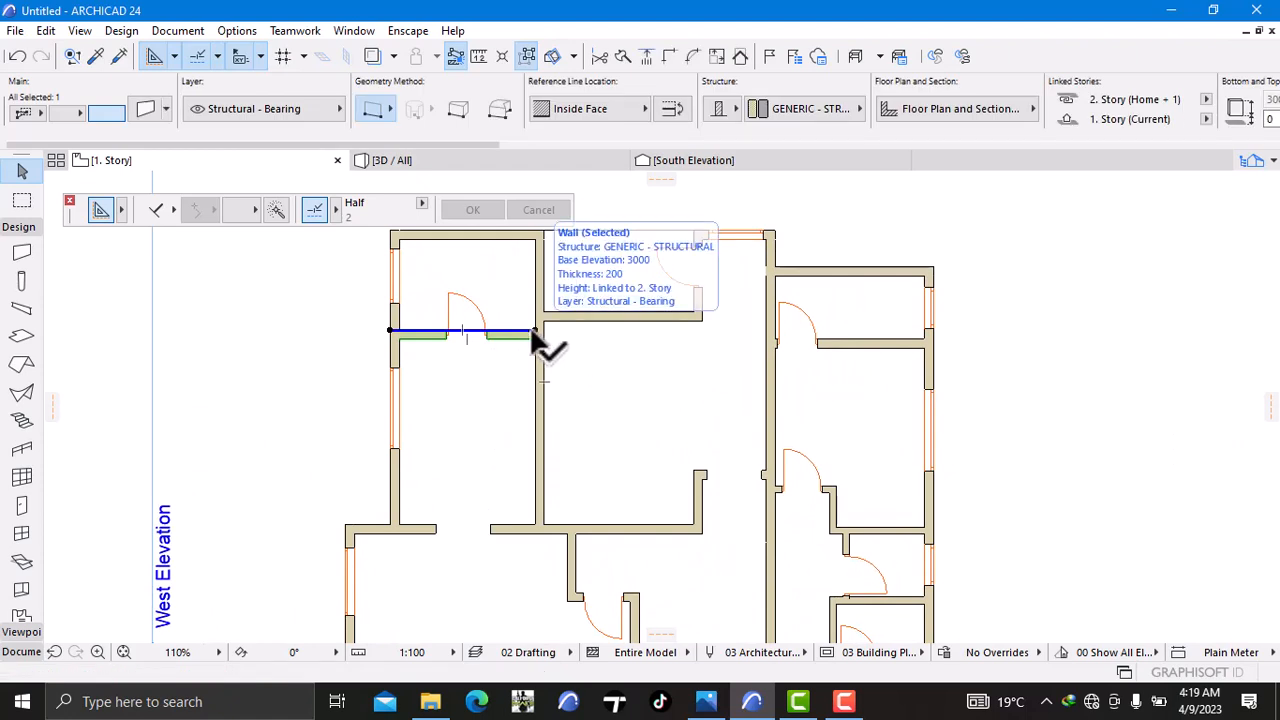
click(514, 380)
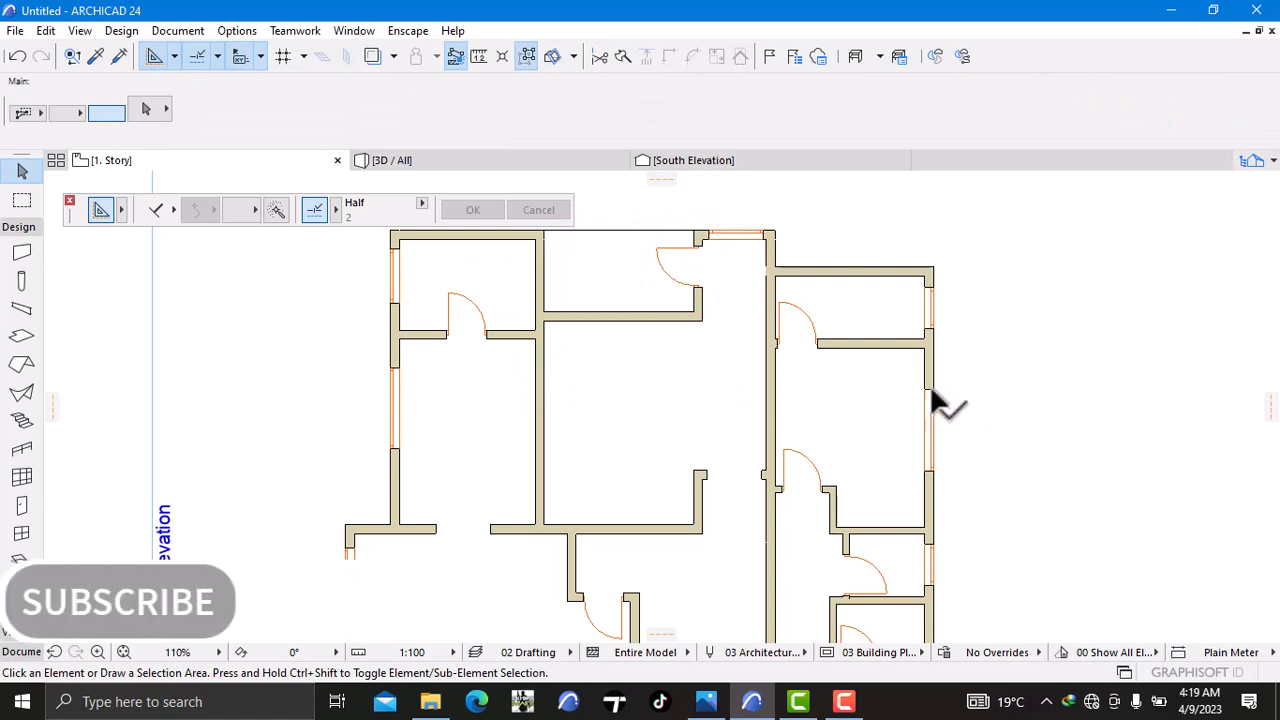
Step: Delete the 1800 × 1500 Window 24 from the west wall of the room south of the small northwest room
scroll(929, 390, down, 1)
middle_drag(929, 396, 732, 366)
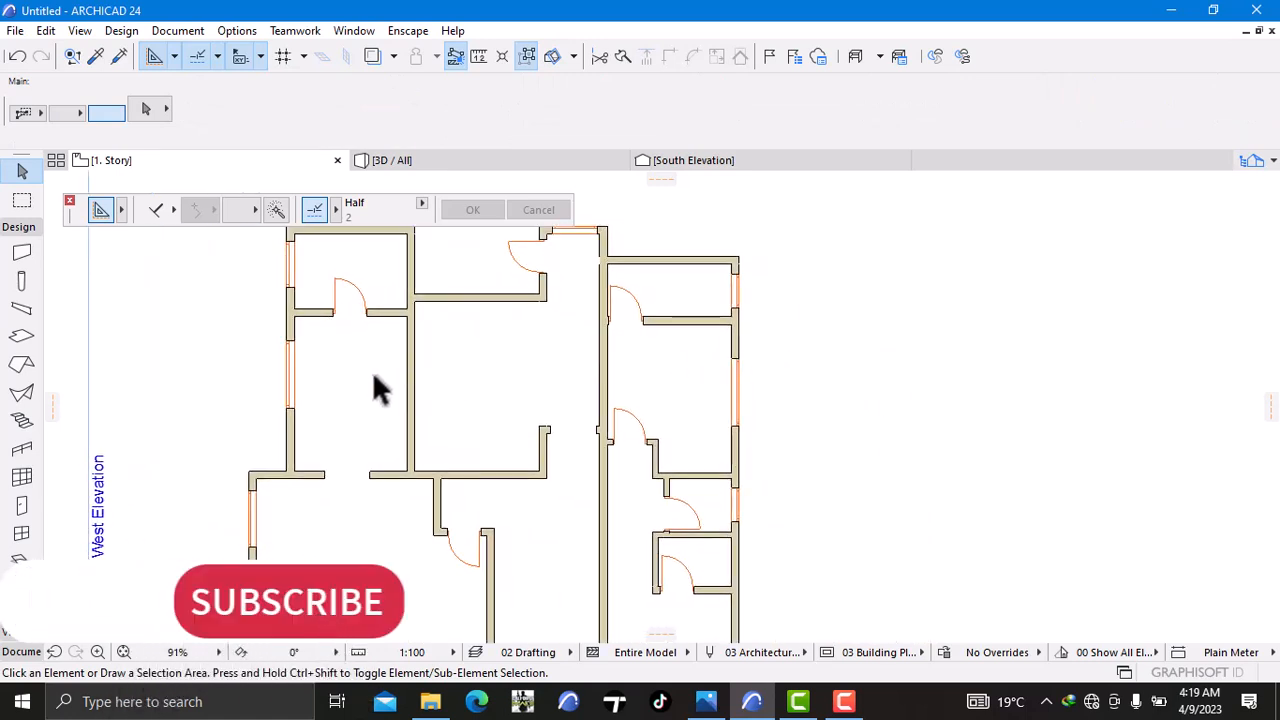
click(292, 354)
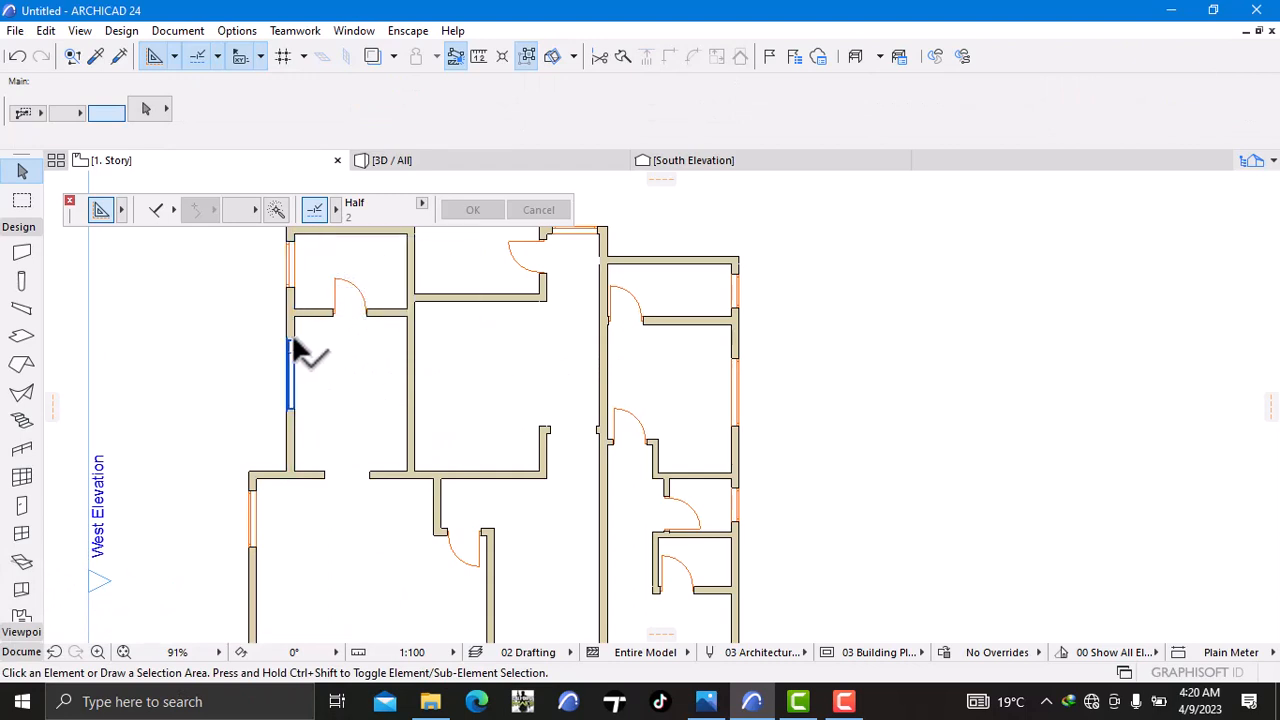
click(303, 352)
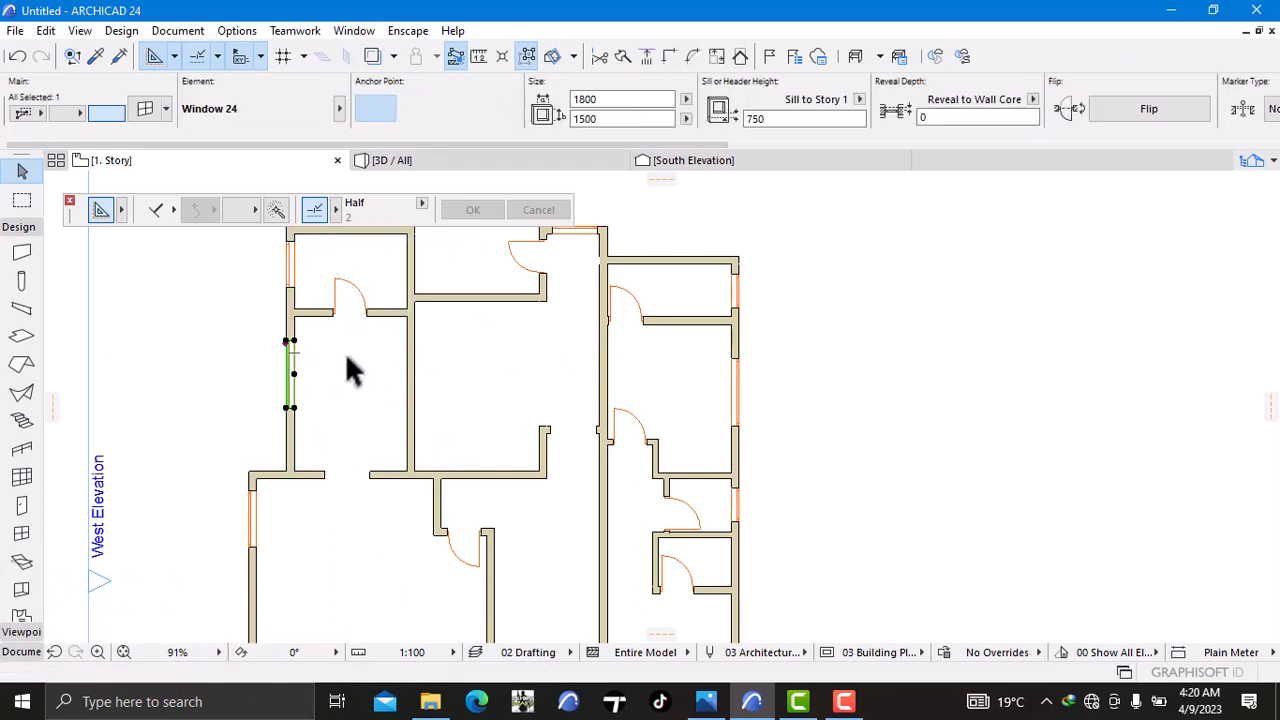
click(347, 358)
Step: Examine the layout of the northern rooms in the floor plan around the narrow passage and its door
scroll(345, 353, down, 2)
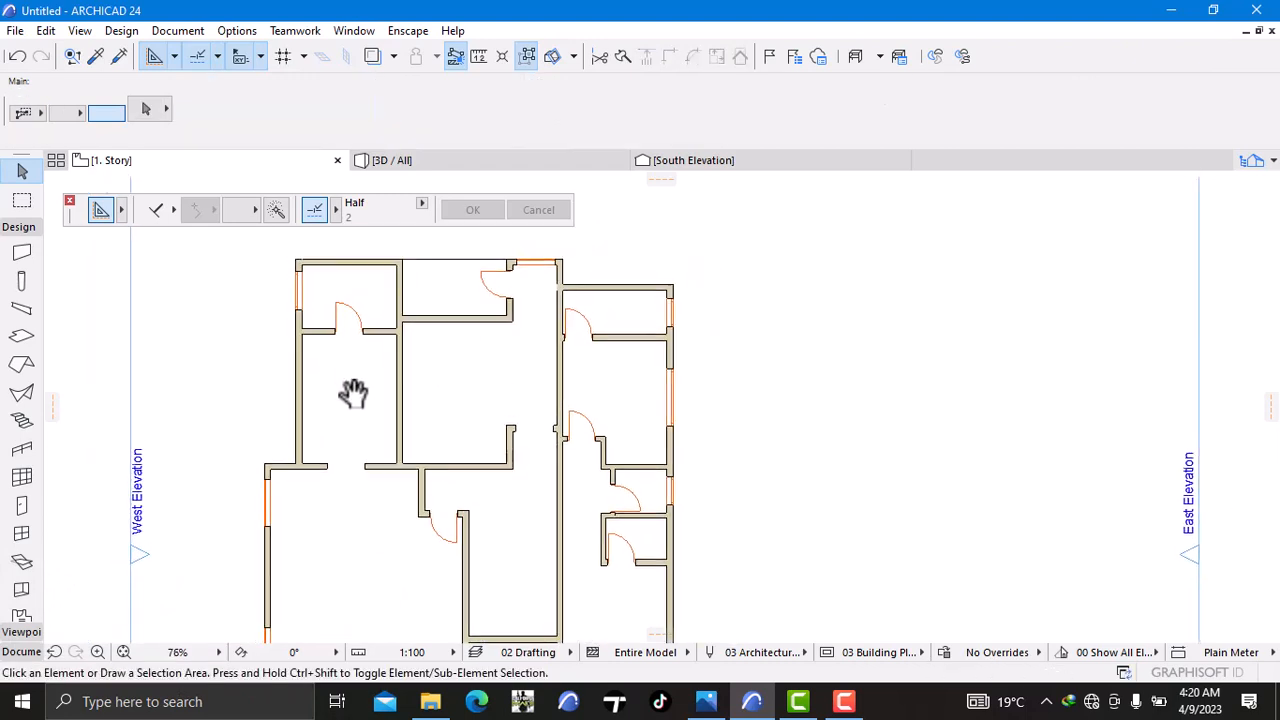
middle_drag(349, 394, 462, 410)
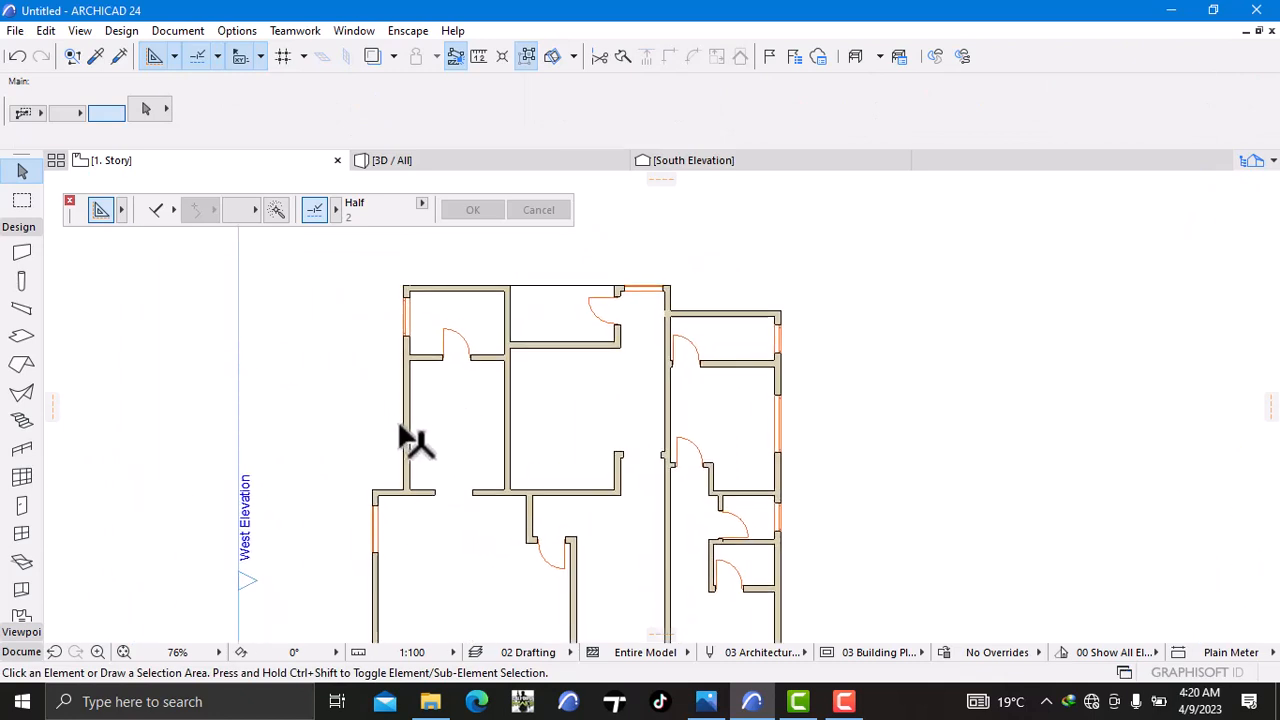
scroll(428, 390, up, 4)
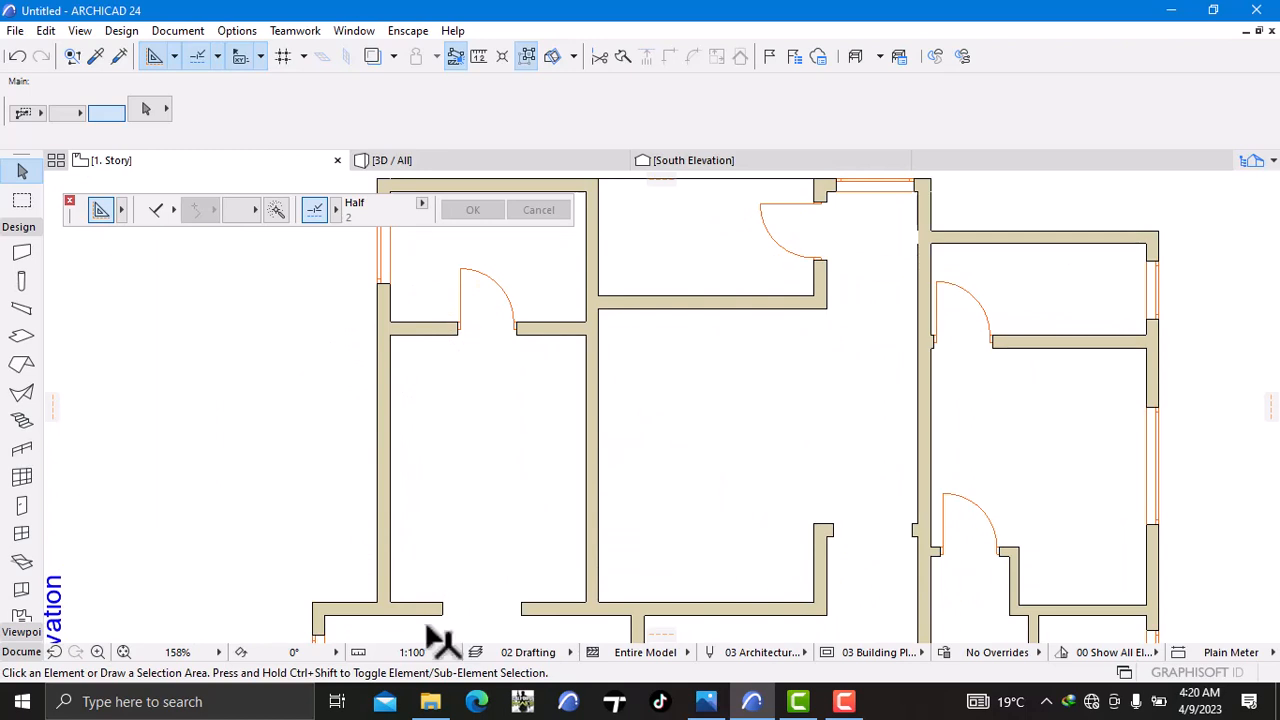
scroll(517, 358, up, 1)
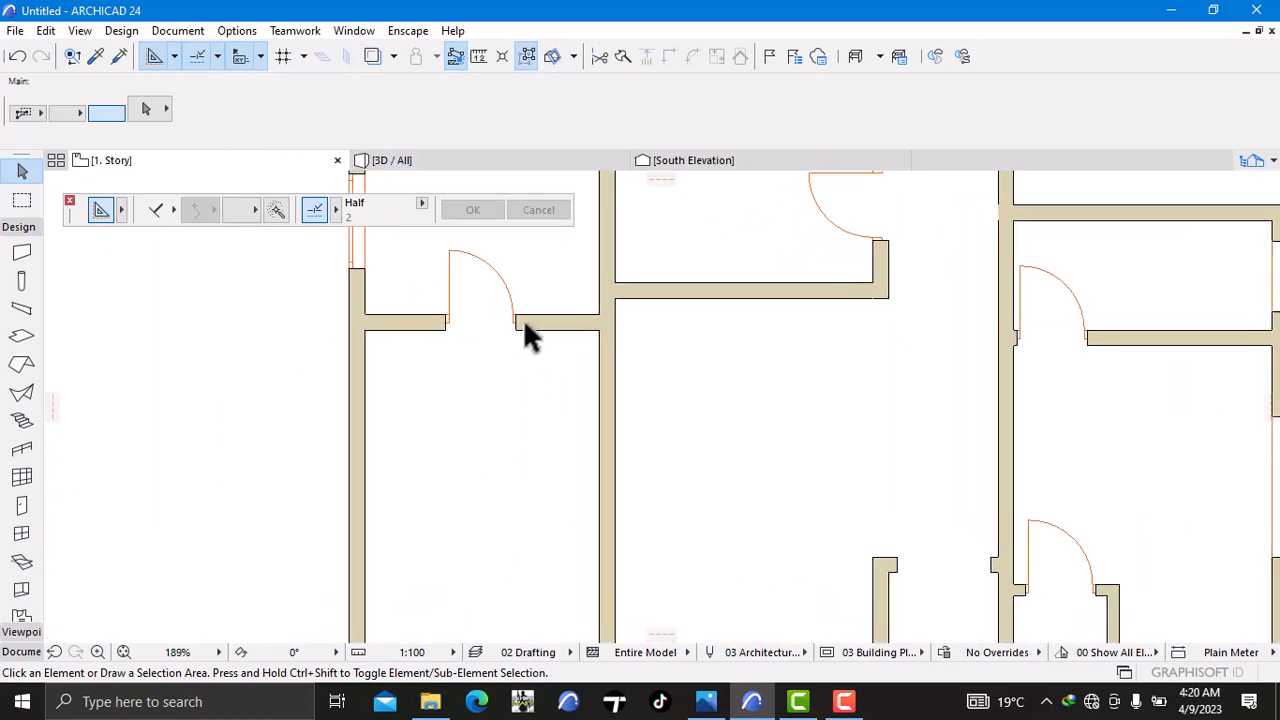
mouse_move(525, 535)
middle_down()
mouse_move(517, 449)
mouse_move(529, 394)
mouse_move(465, 401)
mouse_move(446, 374)
mouse_move(383, 360)
mouse_move(442, 397)
middle_up()
scroll(510, 410, down, 1)
scroll(445, 401, down, 4)
scroll(435, 405, up, 3)
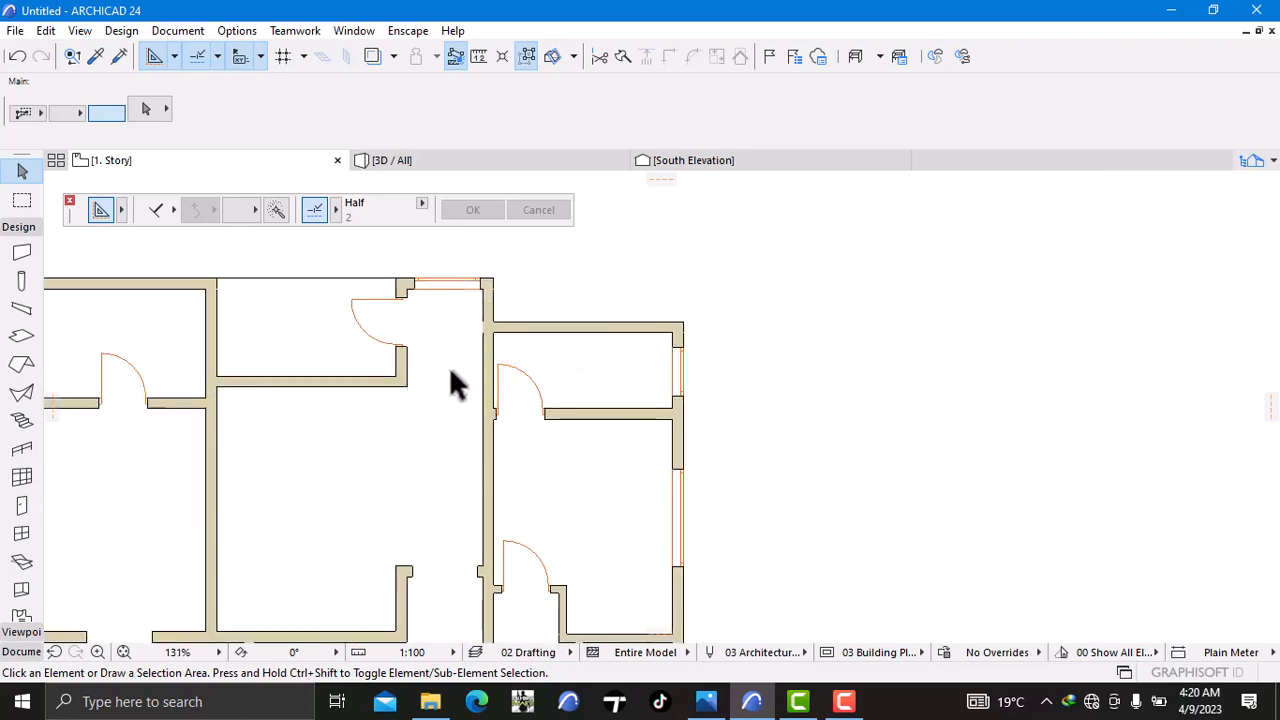
middle_drag(466, 366, 633, 389)
Step: Orbit around the house in the 3D view to examine its outer windows and upper-floor walls from several sides
click(400, 161)
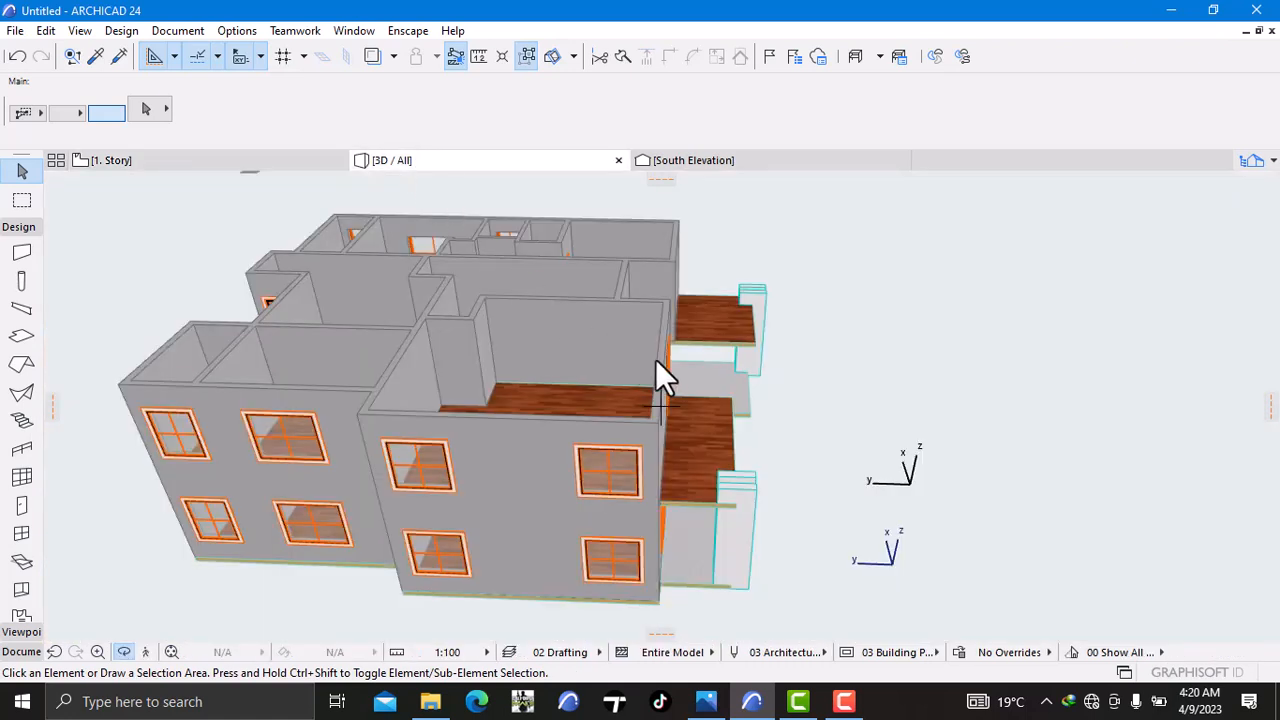
scroll(520, 420, down, 3)
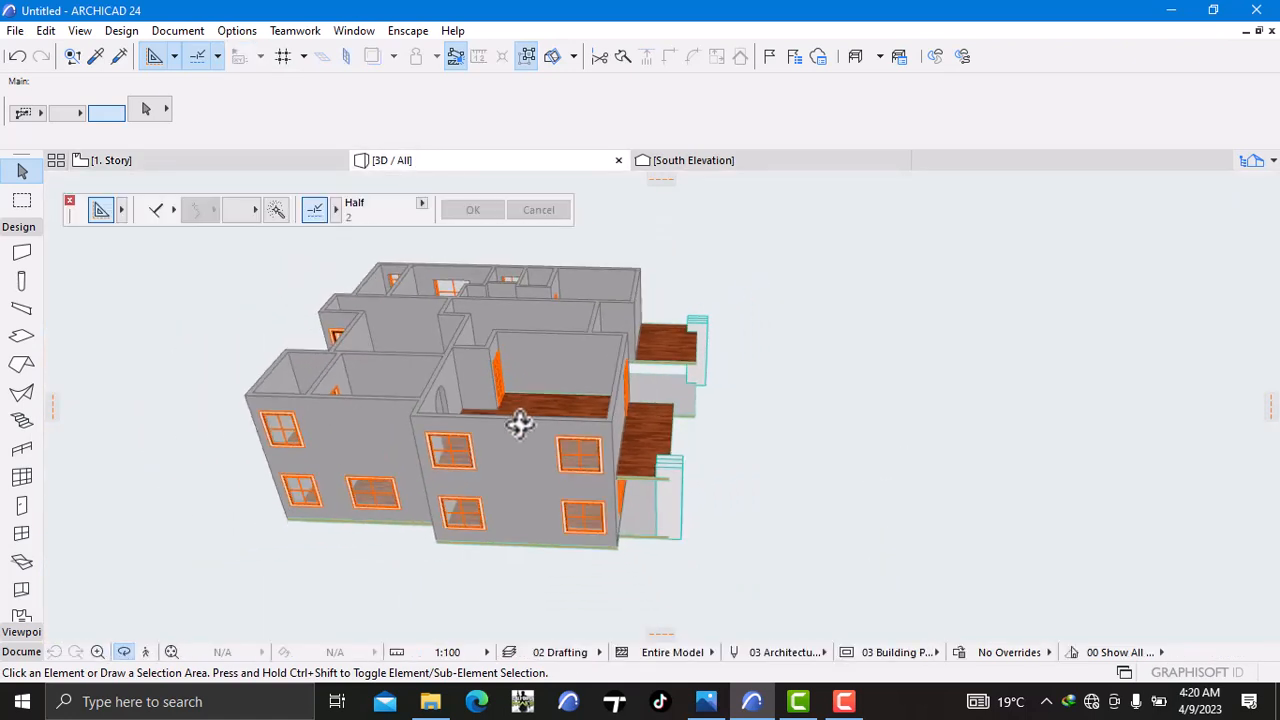
shift+middle_drag(520, 420, 790, 385)
right_click(229, 402)
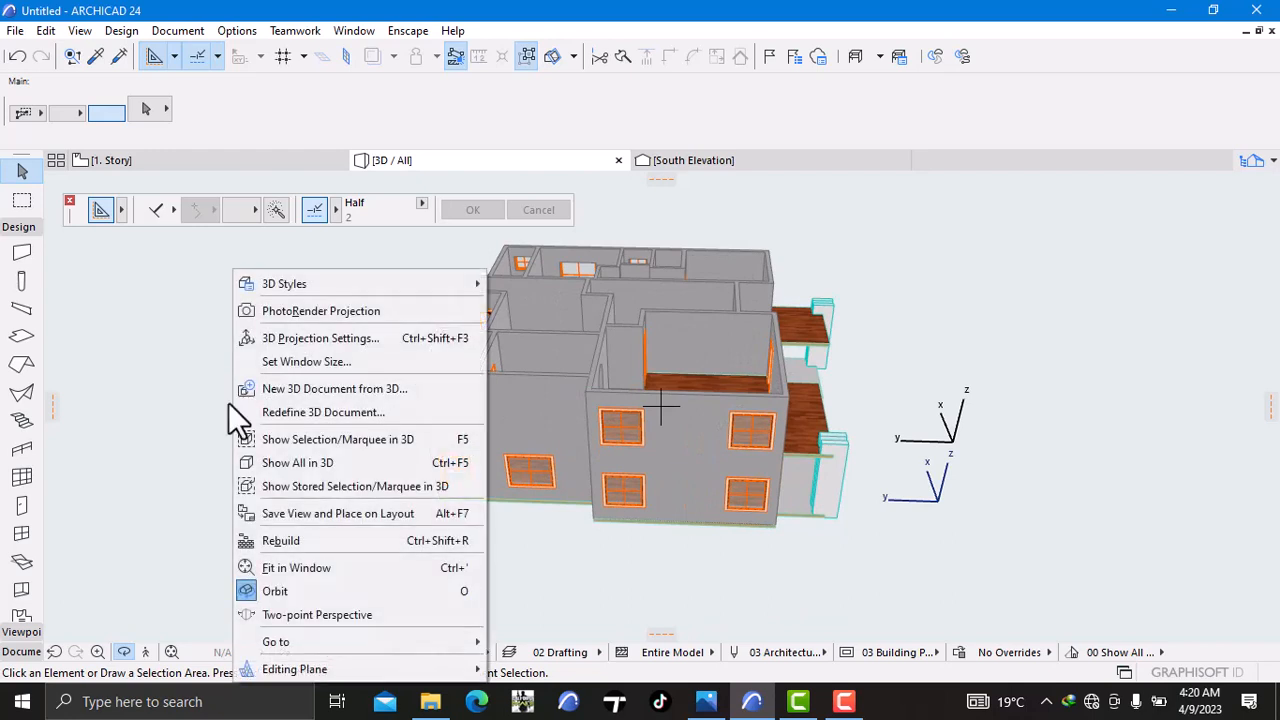
click(167, 483)
drag(149, 449, 583, 354)
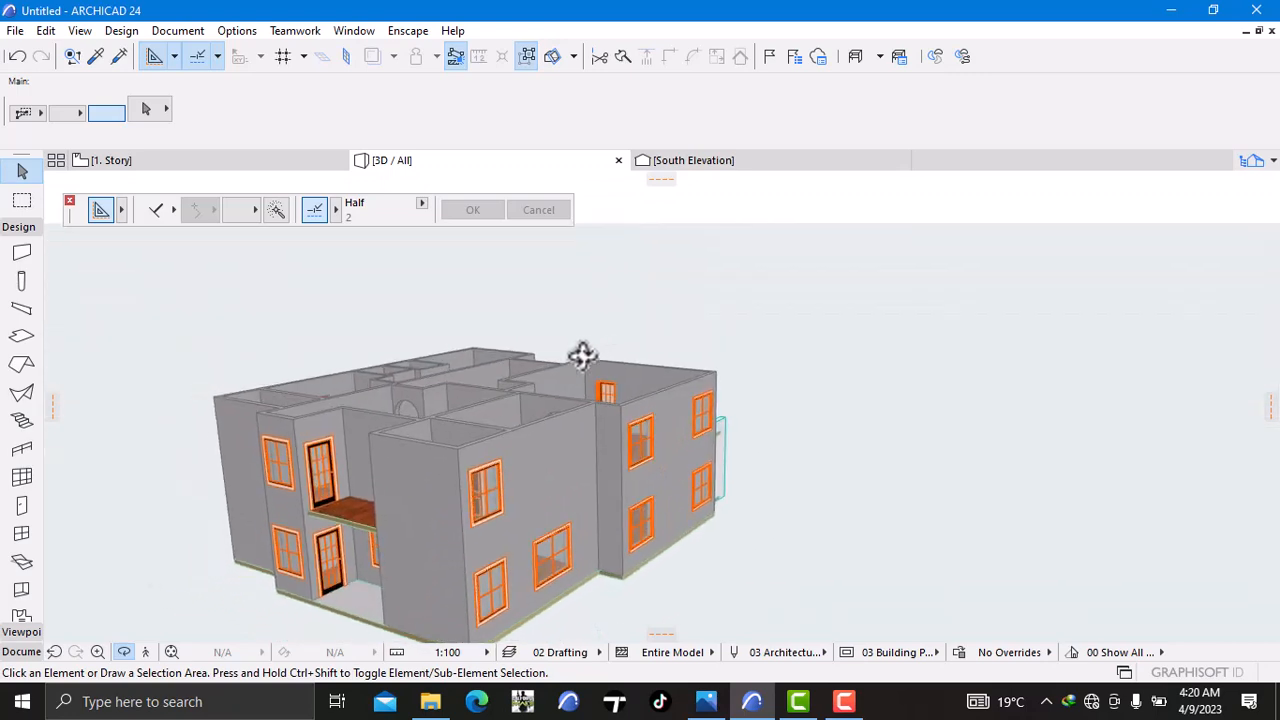
Step: In the floor plan, draw a 700 mm wall westward from the passage's east wall, starting 900 mm south of the small north room's southeast corner level
click(247, 159)
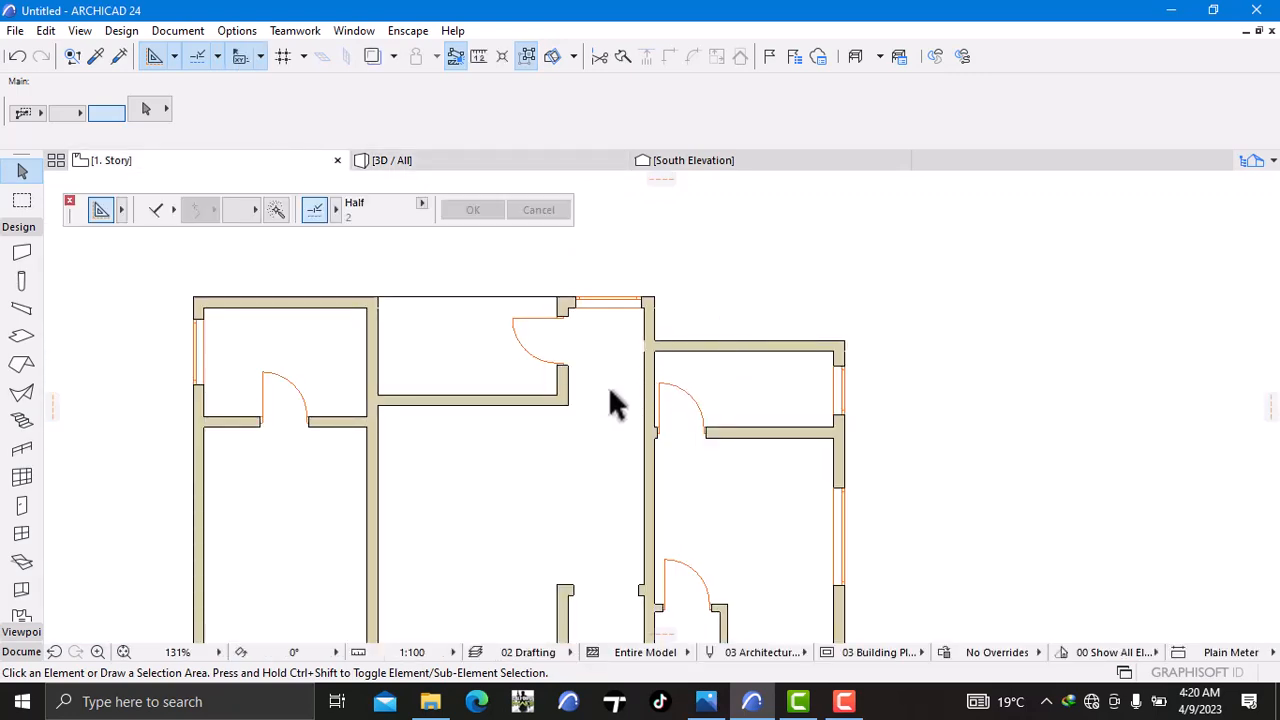
scroll(606, 447, up, 2)
middle_drag(609, 429, 614, 400)
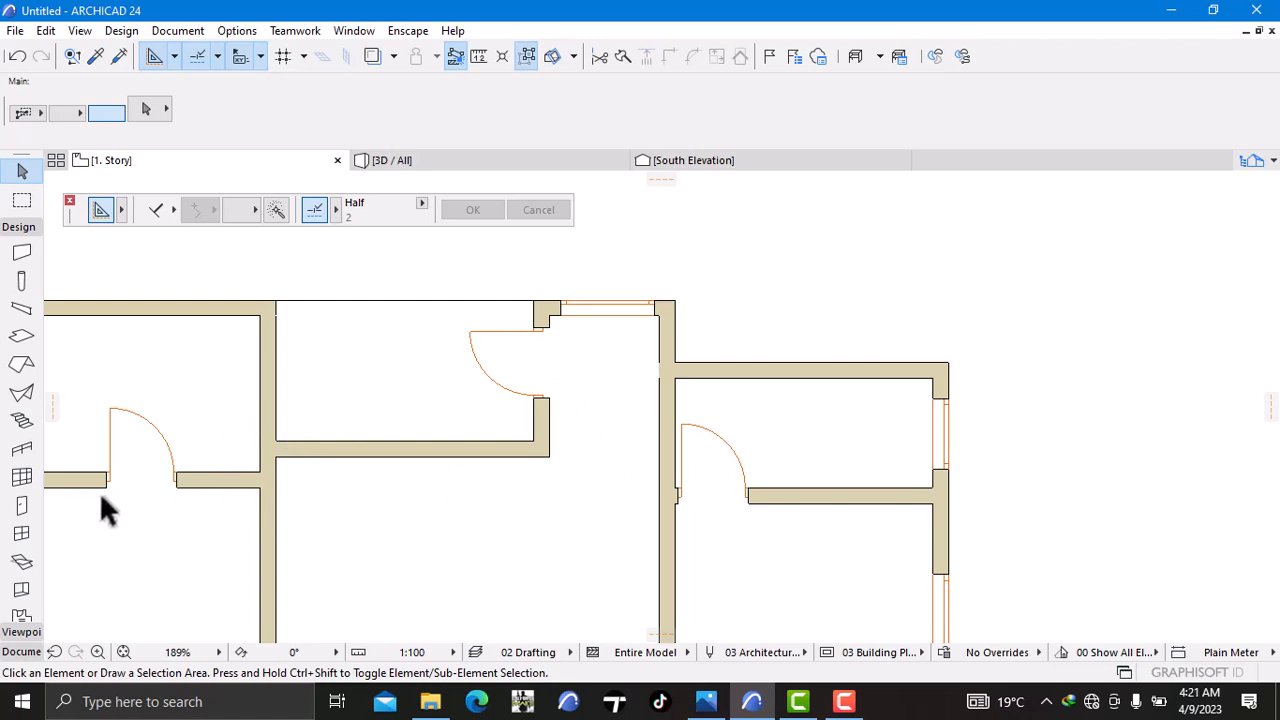
middle_drag(366, 500, 416, 345)
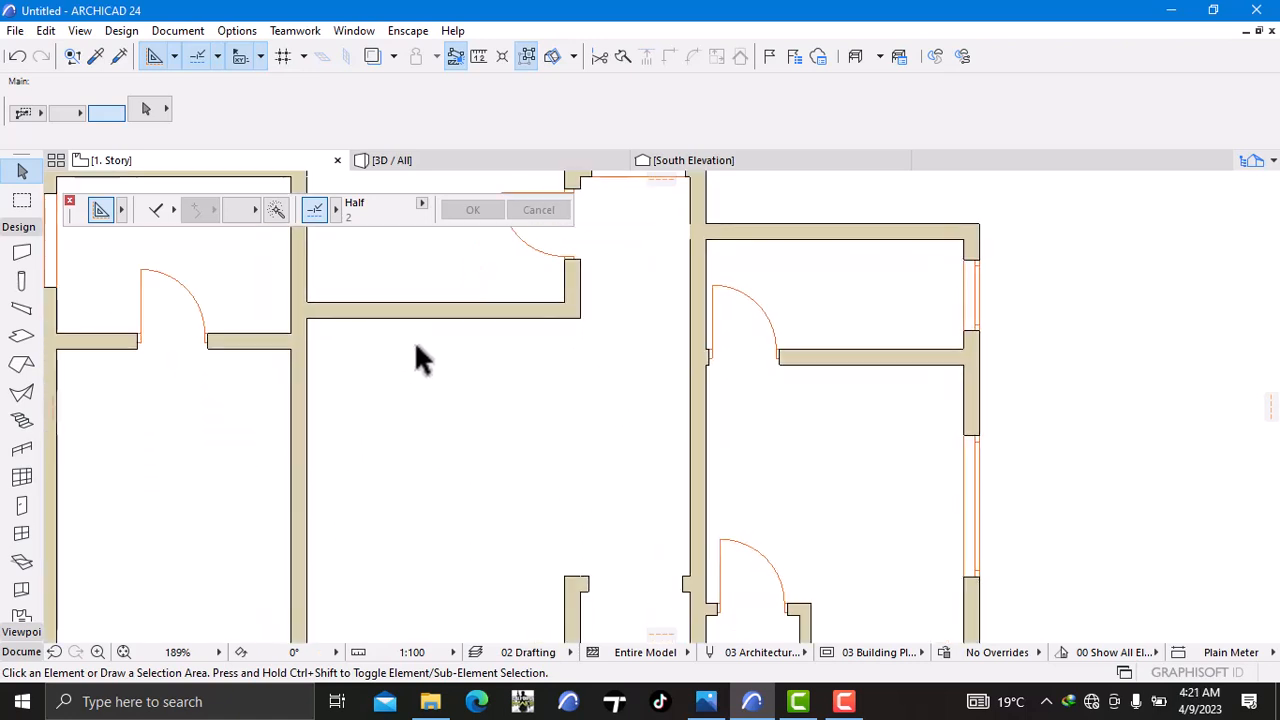
scroll(430, 360, down, 3)
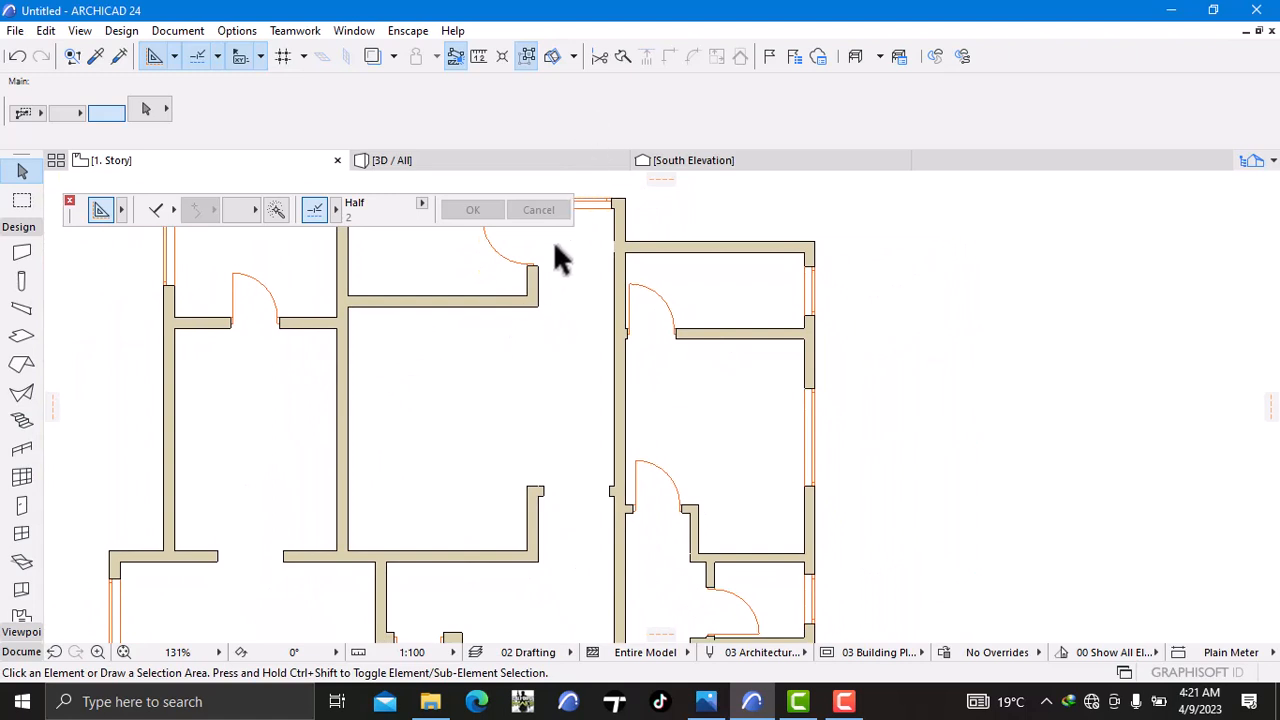
scroll(556, 278, up, 3)
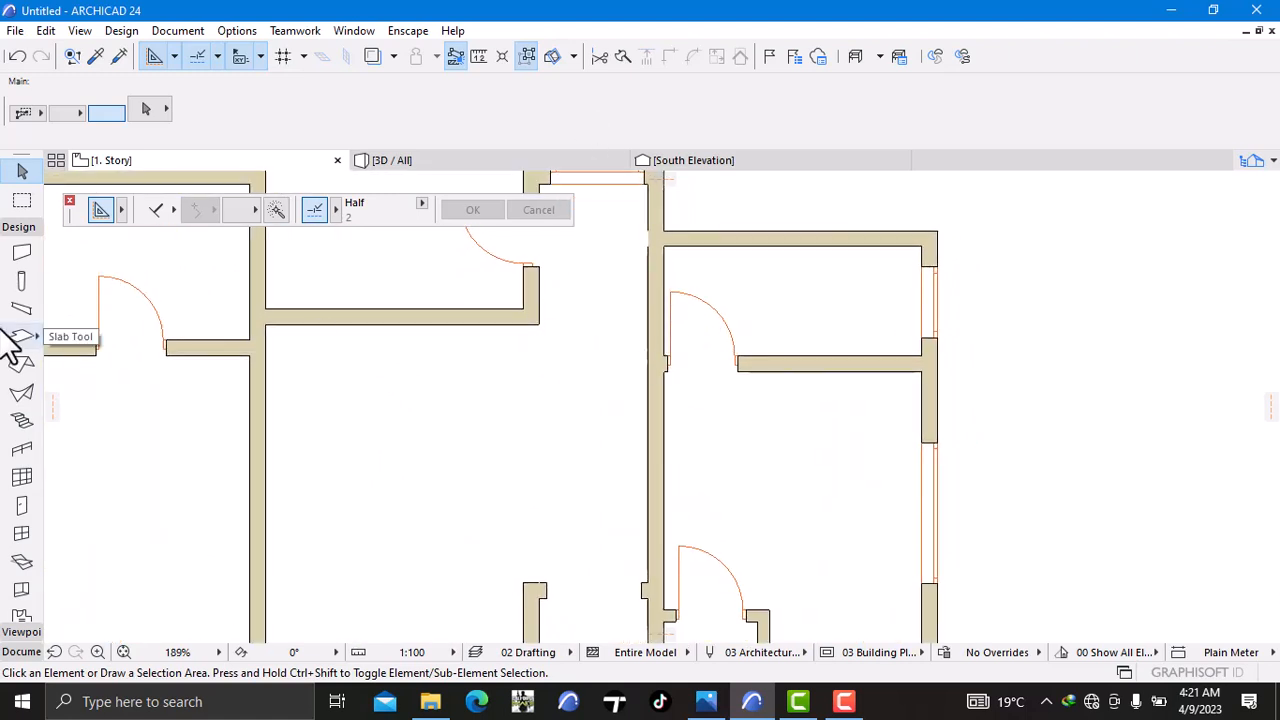
click(22, 252)
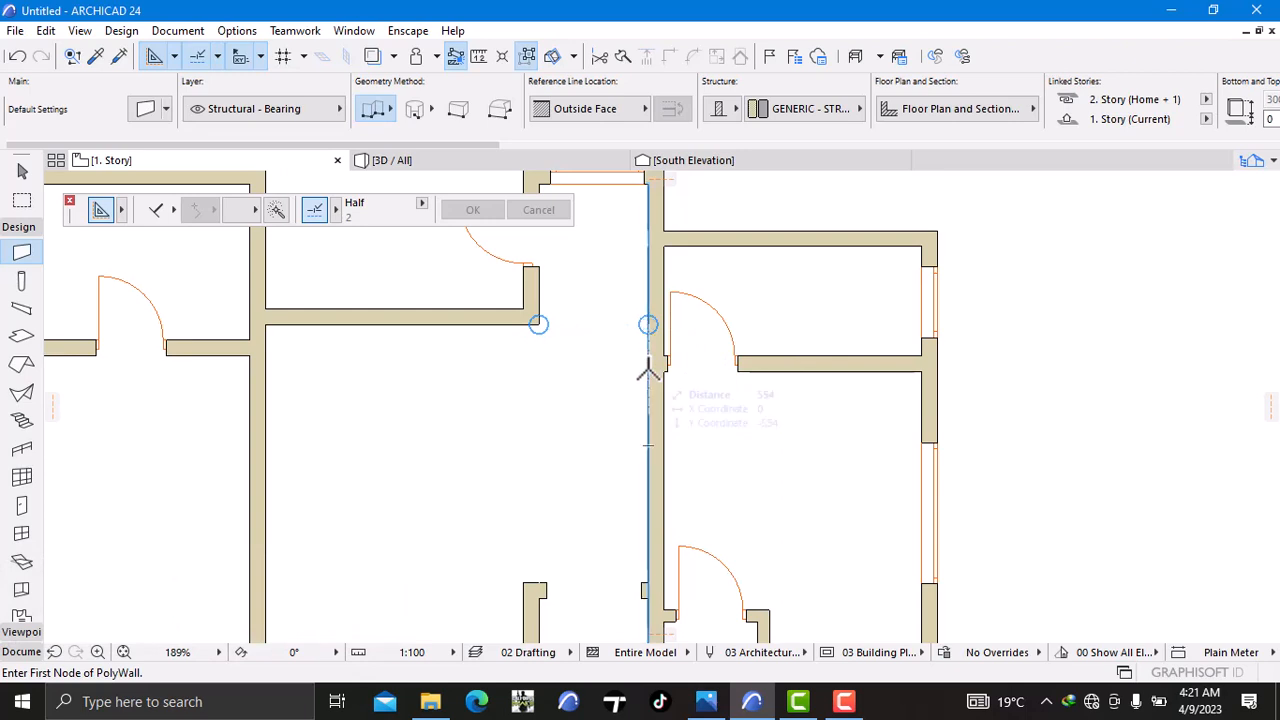
text(900)
key(Return)
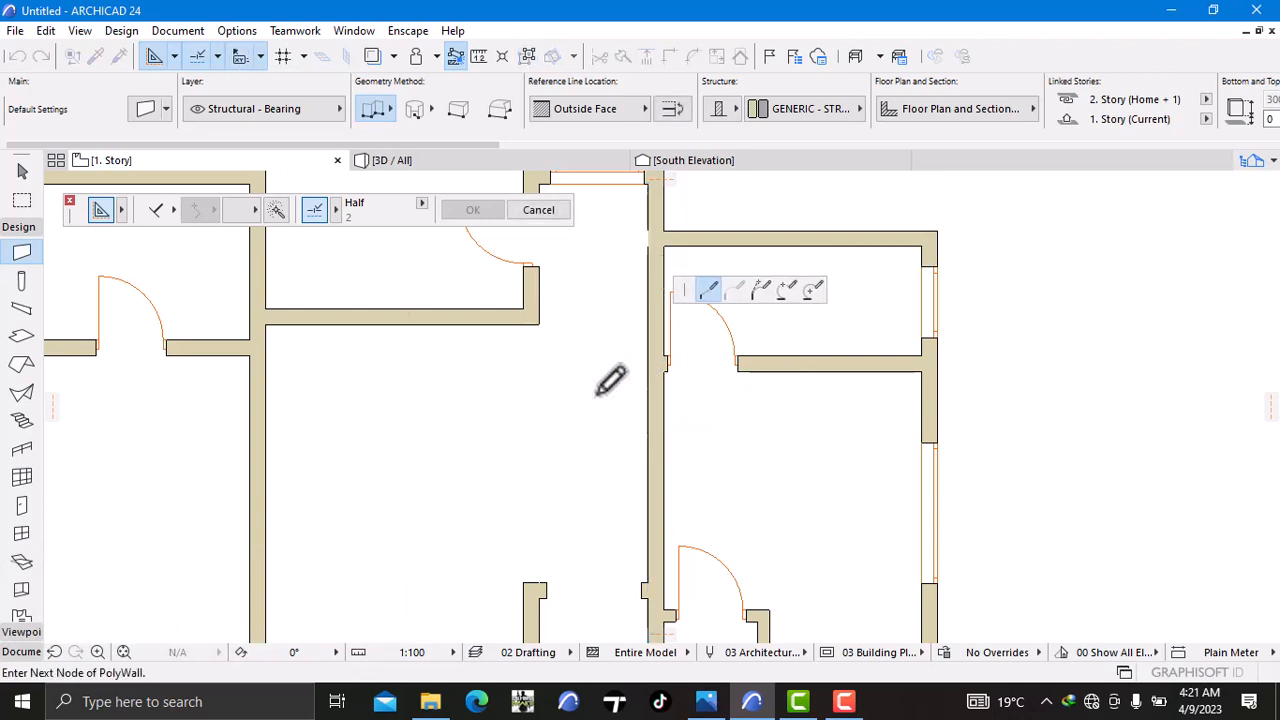
middle_drag(599, 397, 596, 372)
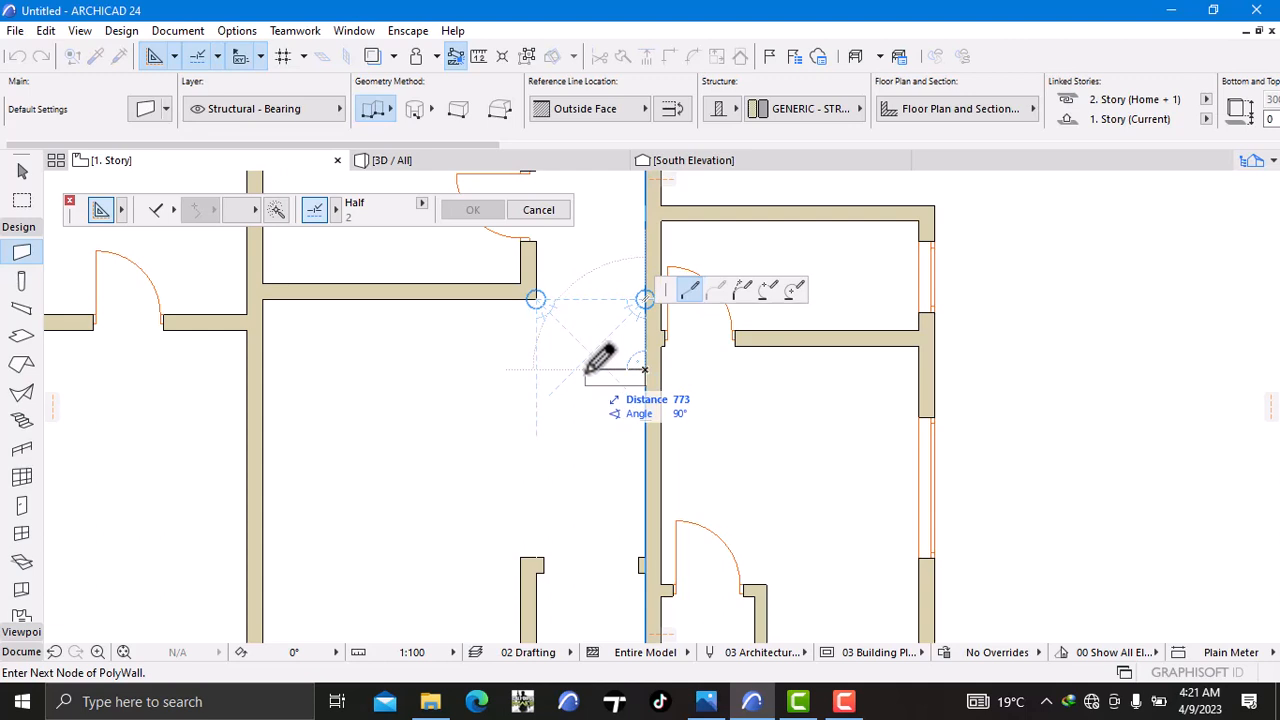
text(700)
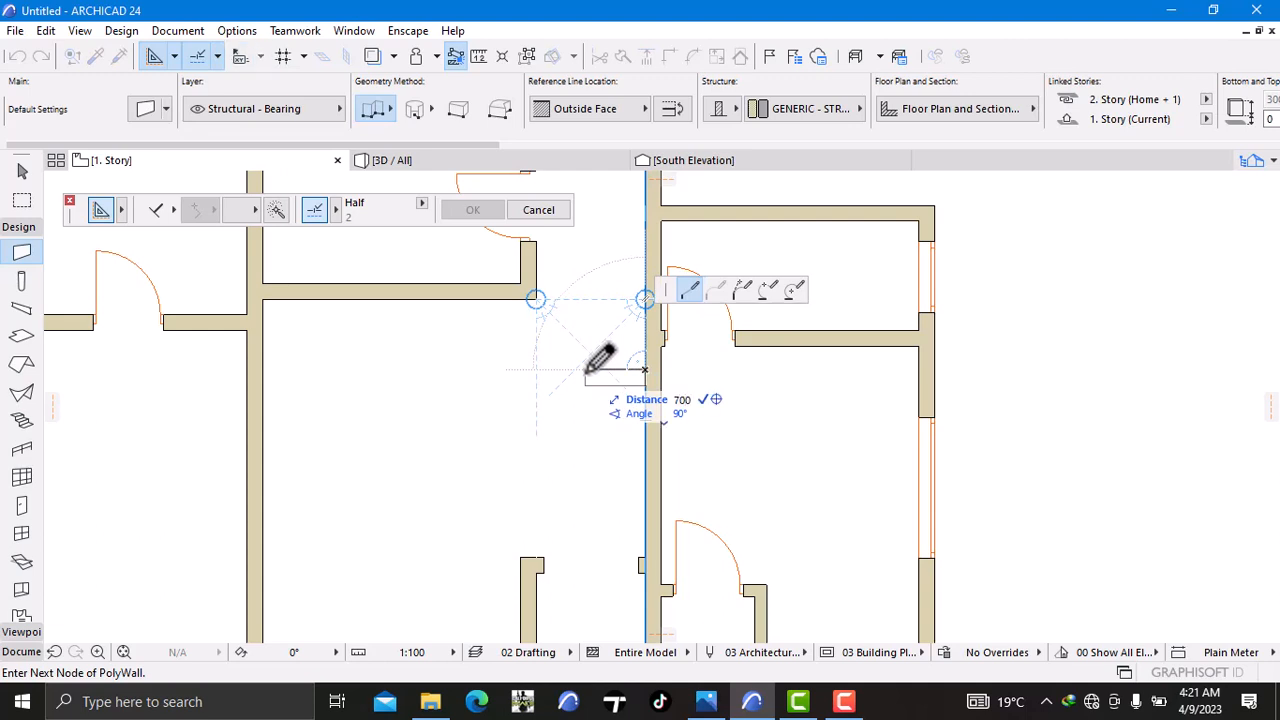
key(Return)
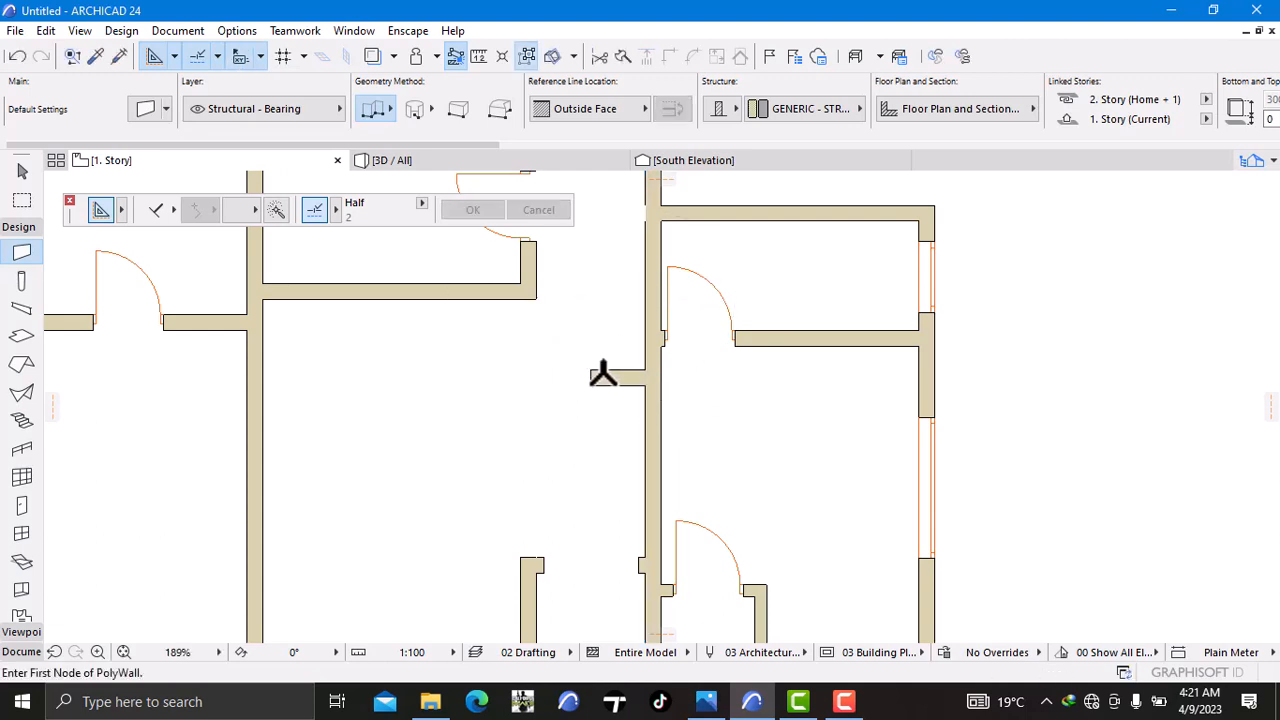
Step: Delete the short wall stub that projects westward from the passage's east wall
scroll(606, 400, down, 2)
middle_drag(606, 400, 657, 377)
scroll(657, 371, up, 2)
shift+click(656, 366)
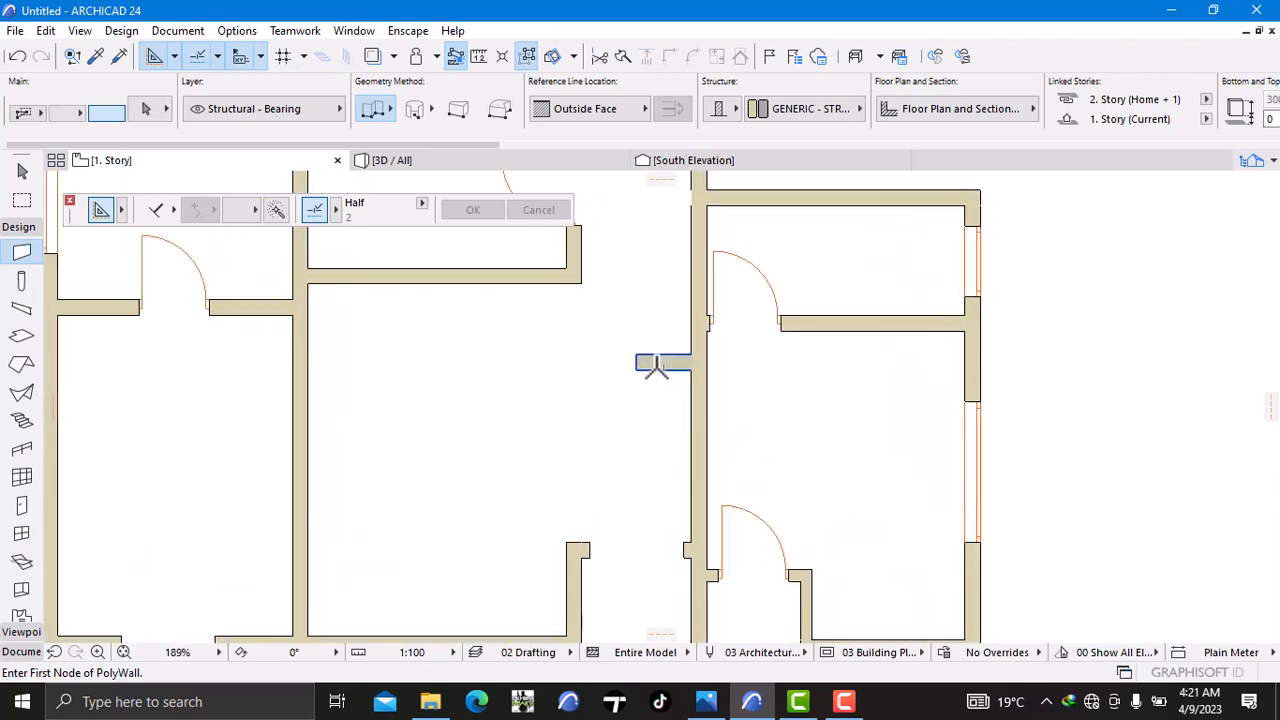
scroll(656, 368, down, 2)
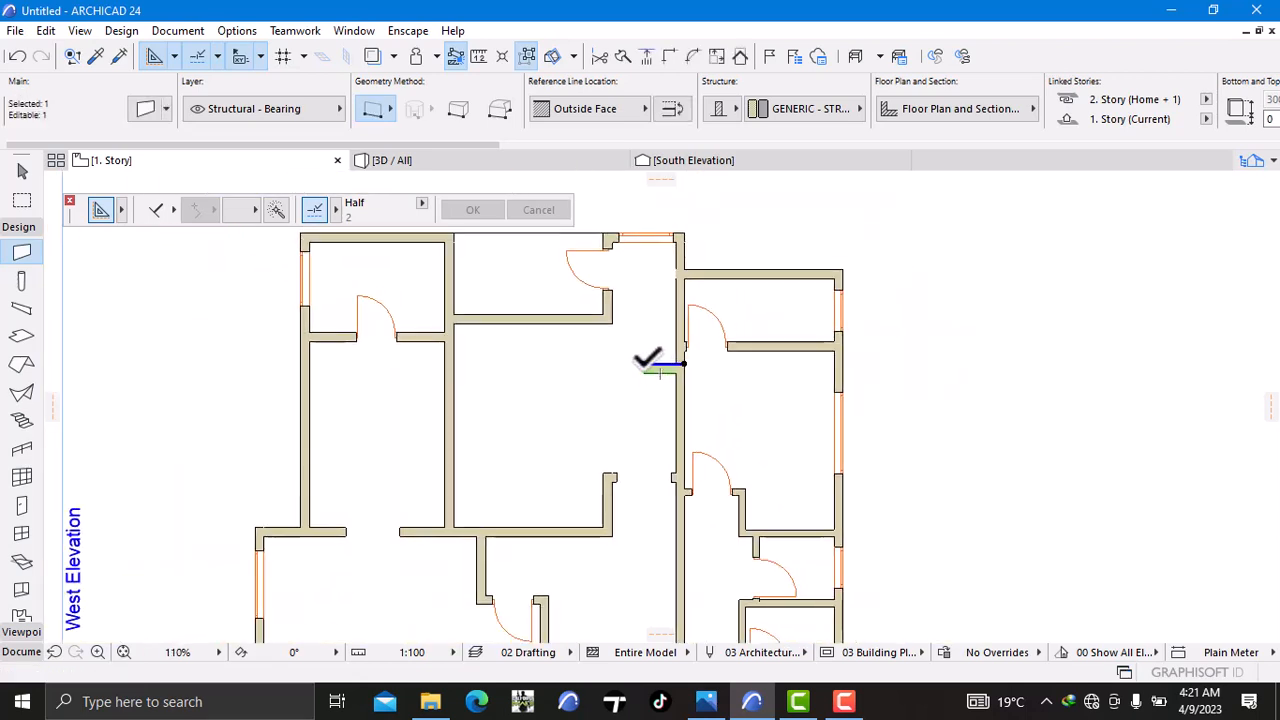
click(647, 362)
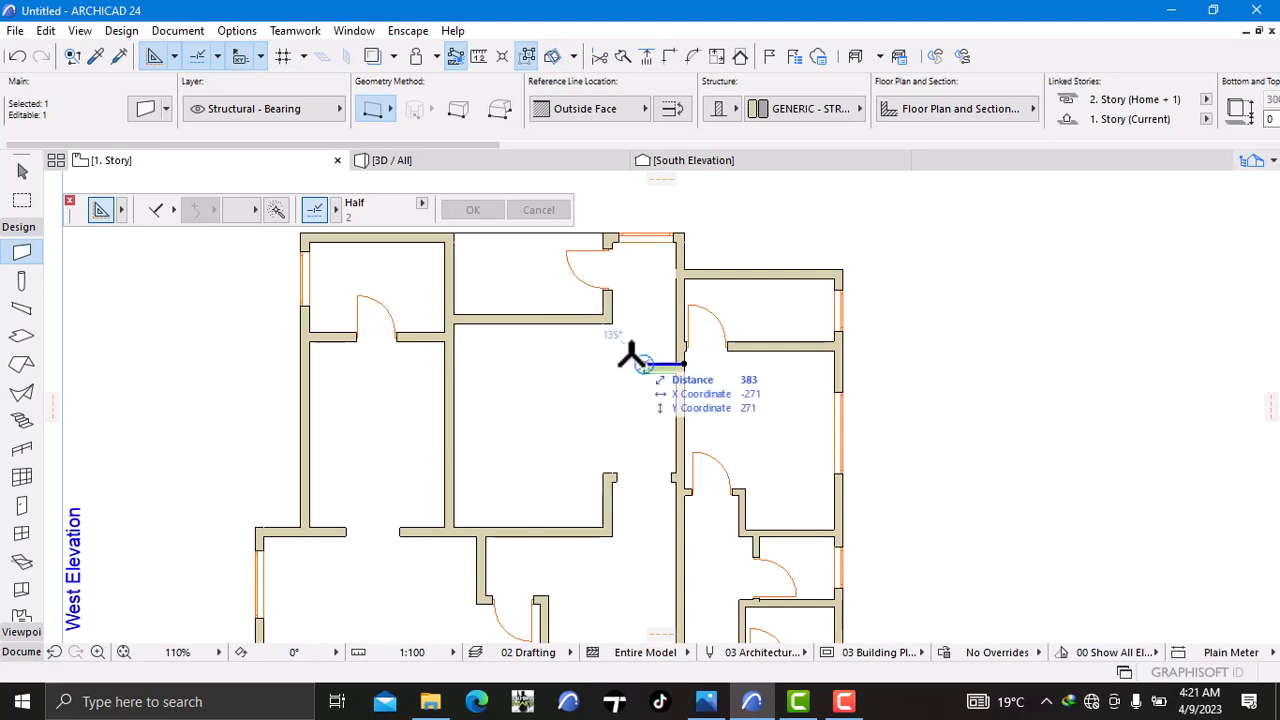
key(Delete)
Step: Set the default wall thickness to 100 mm
scroll(625, 337, up, 3)
middle_drag(623, 320, 586, 363)
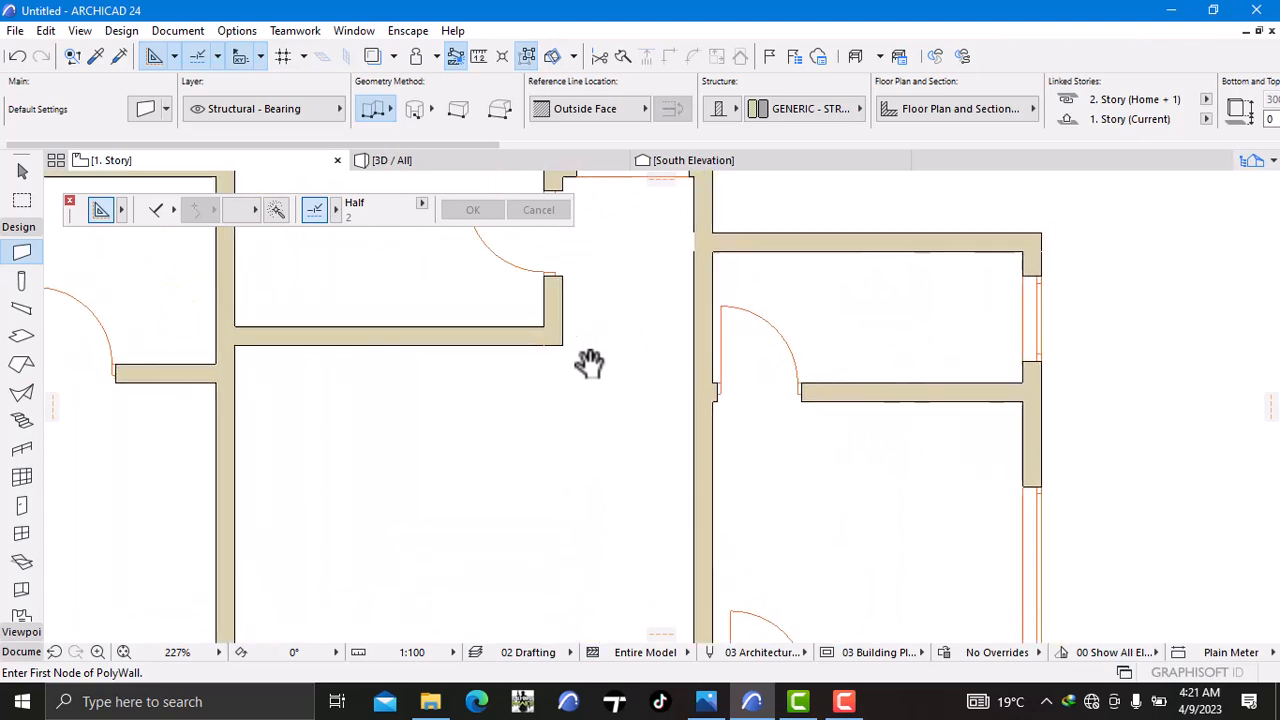
scroll(546, 334, up, 1)
scroll(546, 334, up, 1)
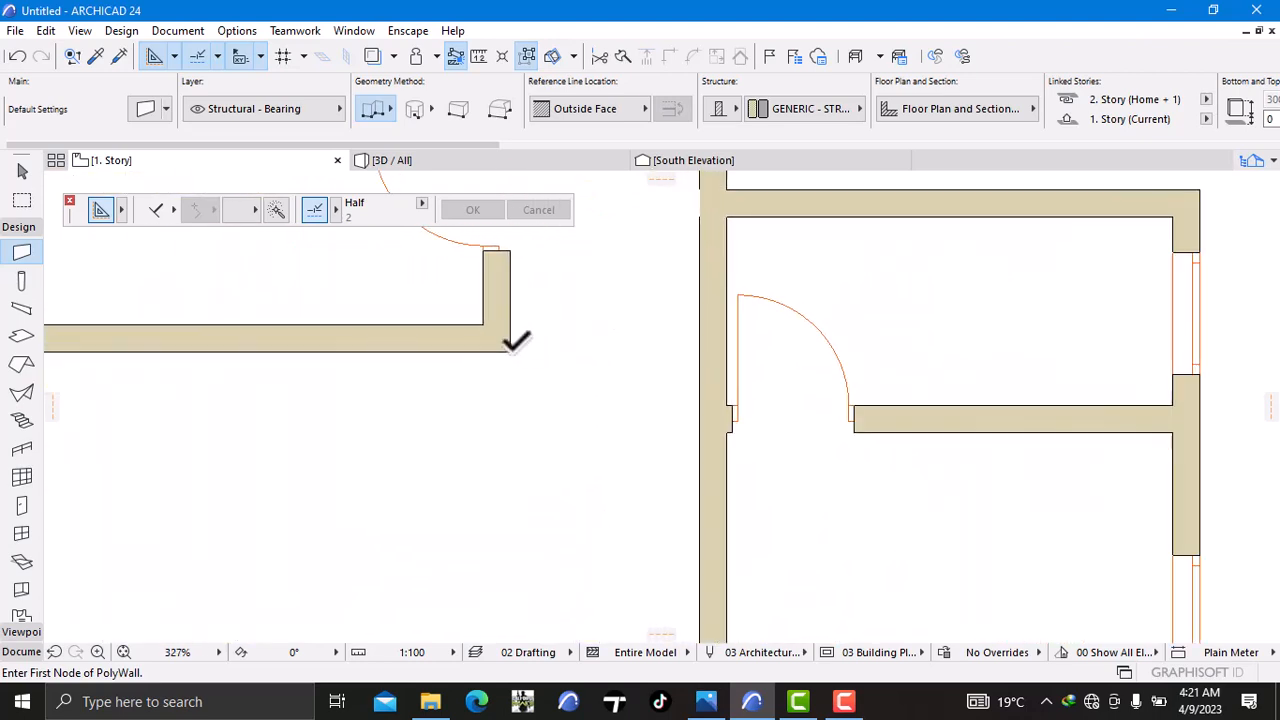
double_click(22, 252)
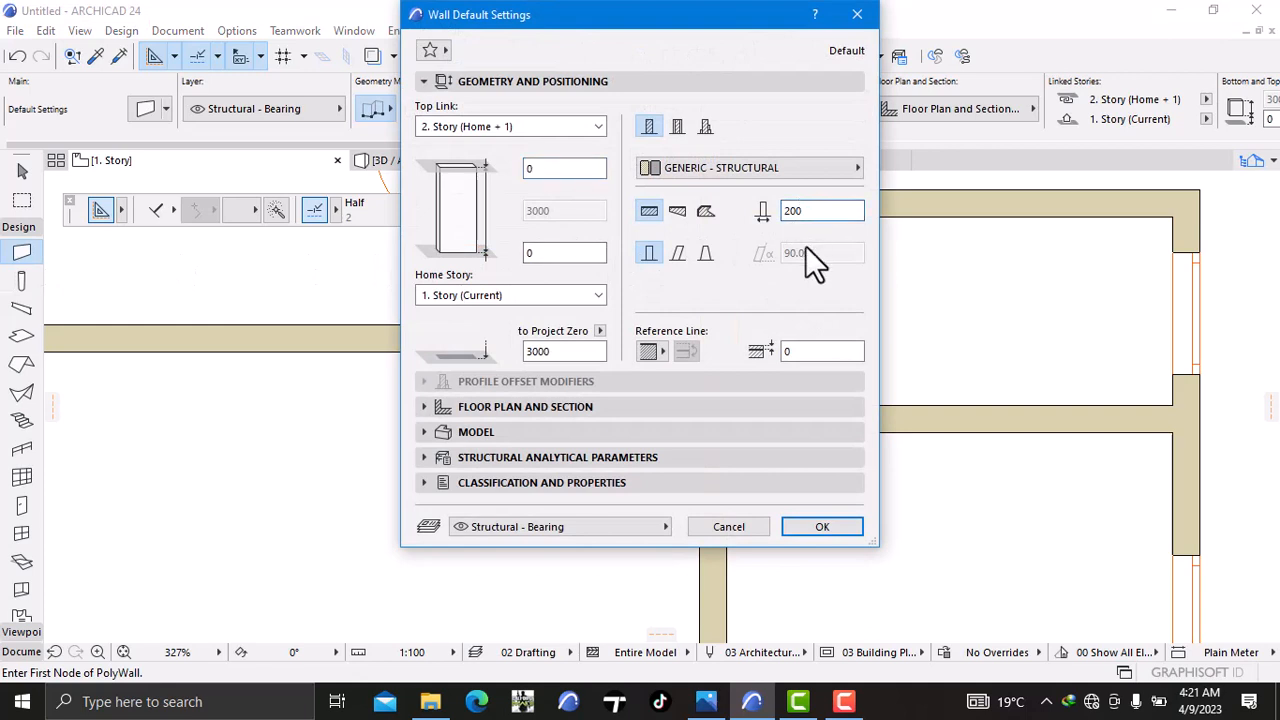
key(BackSpace)
key(BackSpace)
key(BackSpace)
text(1)
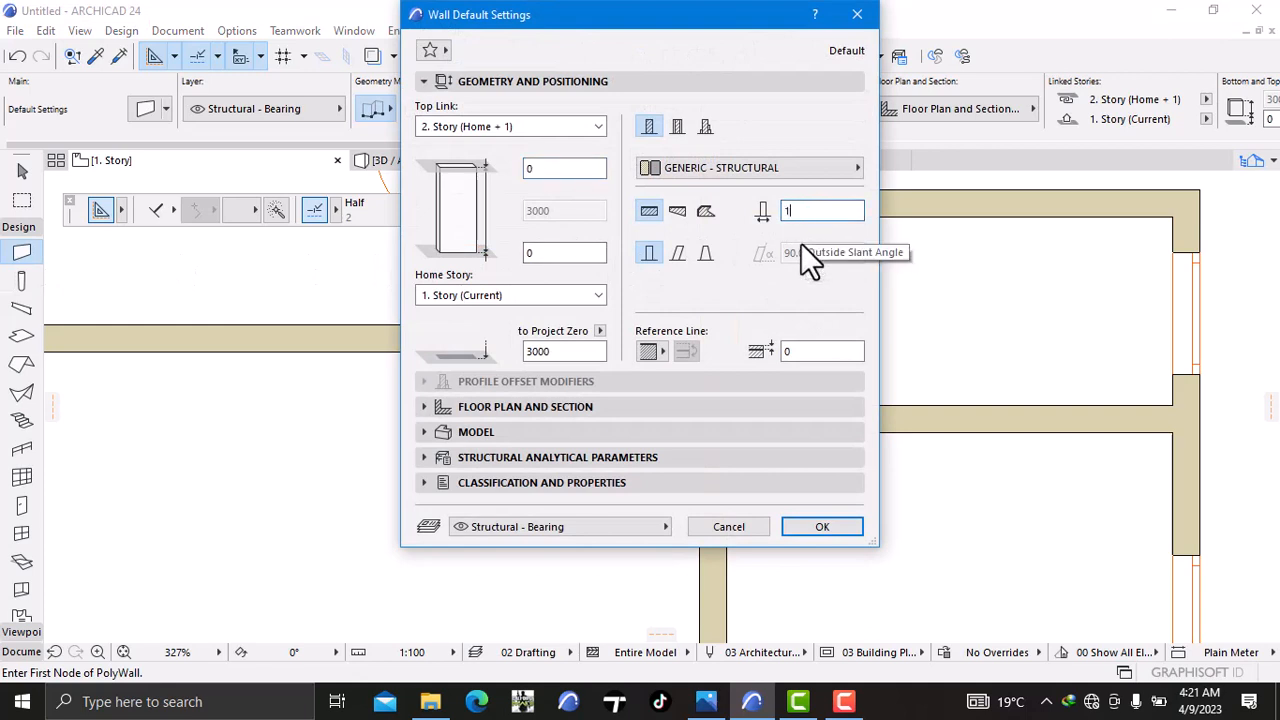
text(00)
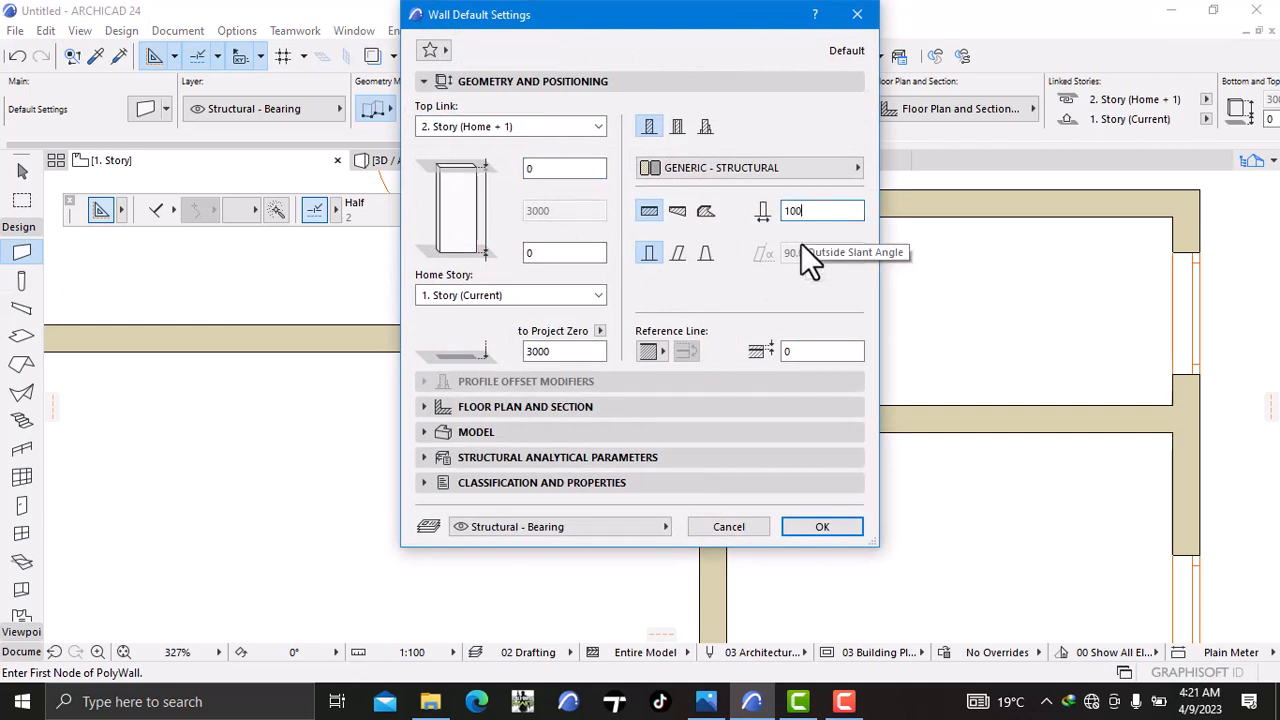
click(812, 524)
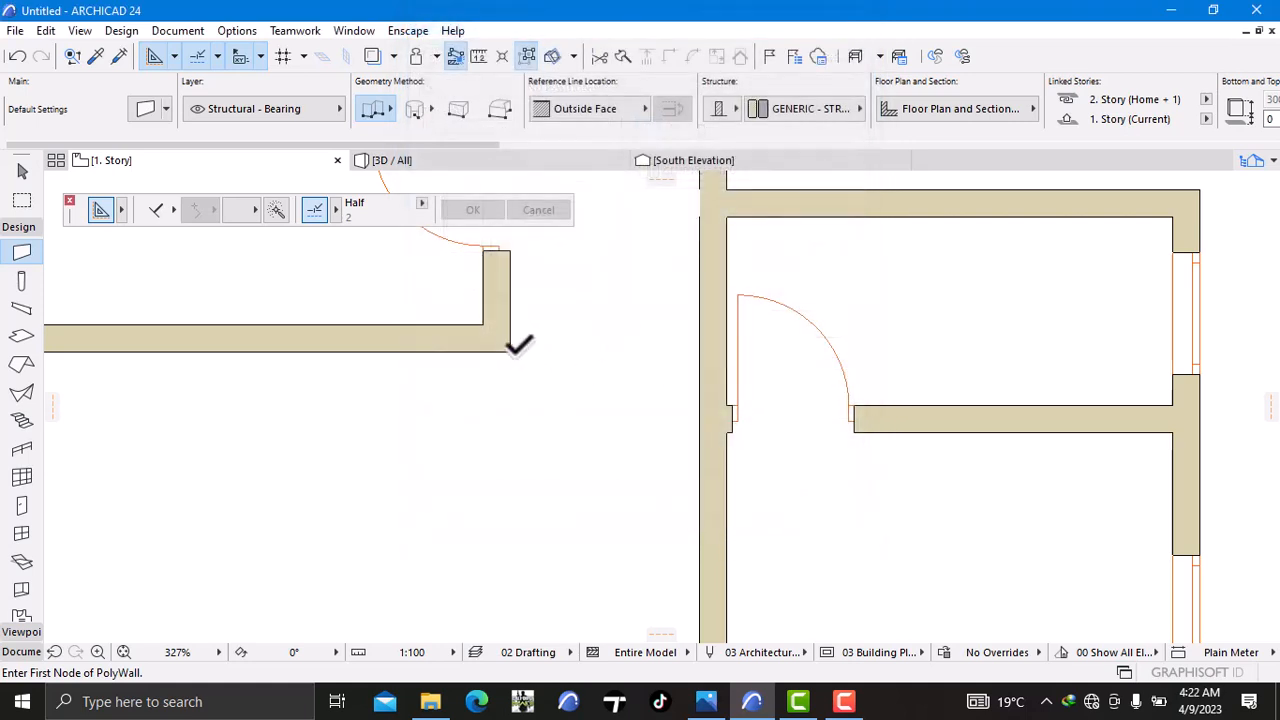
click(702, 351)
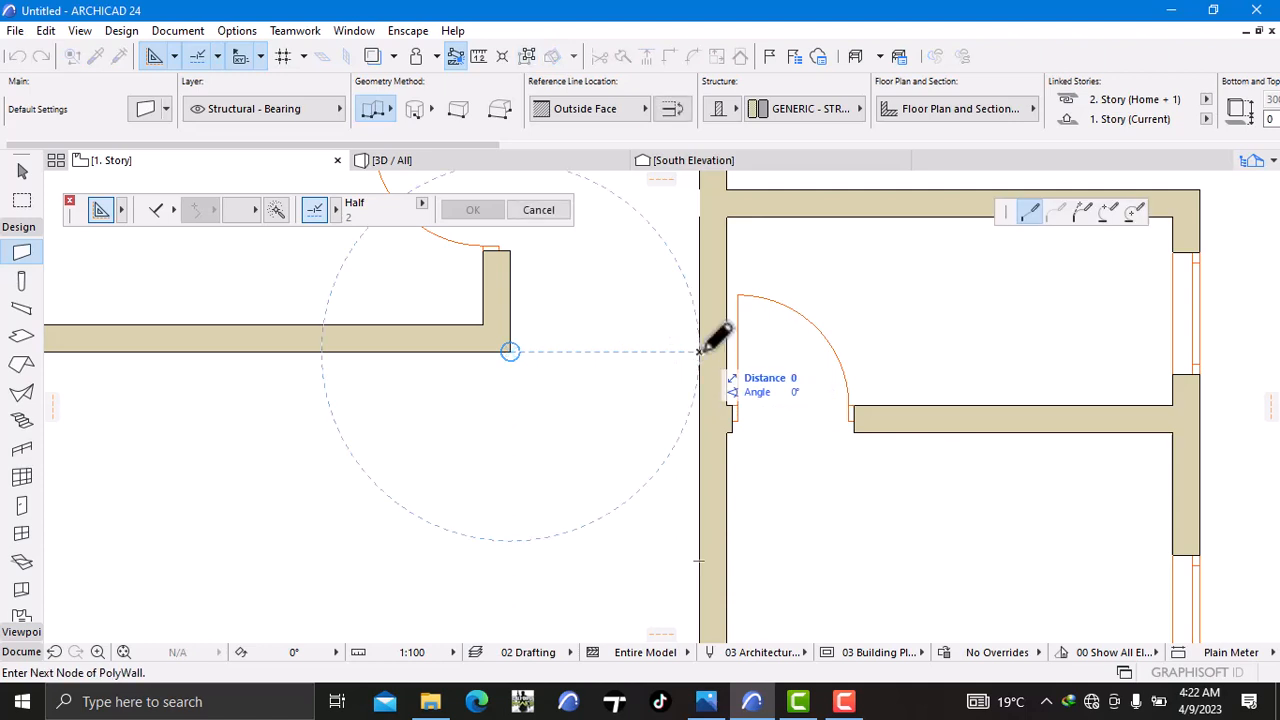
click(626, 351)
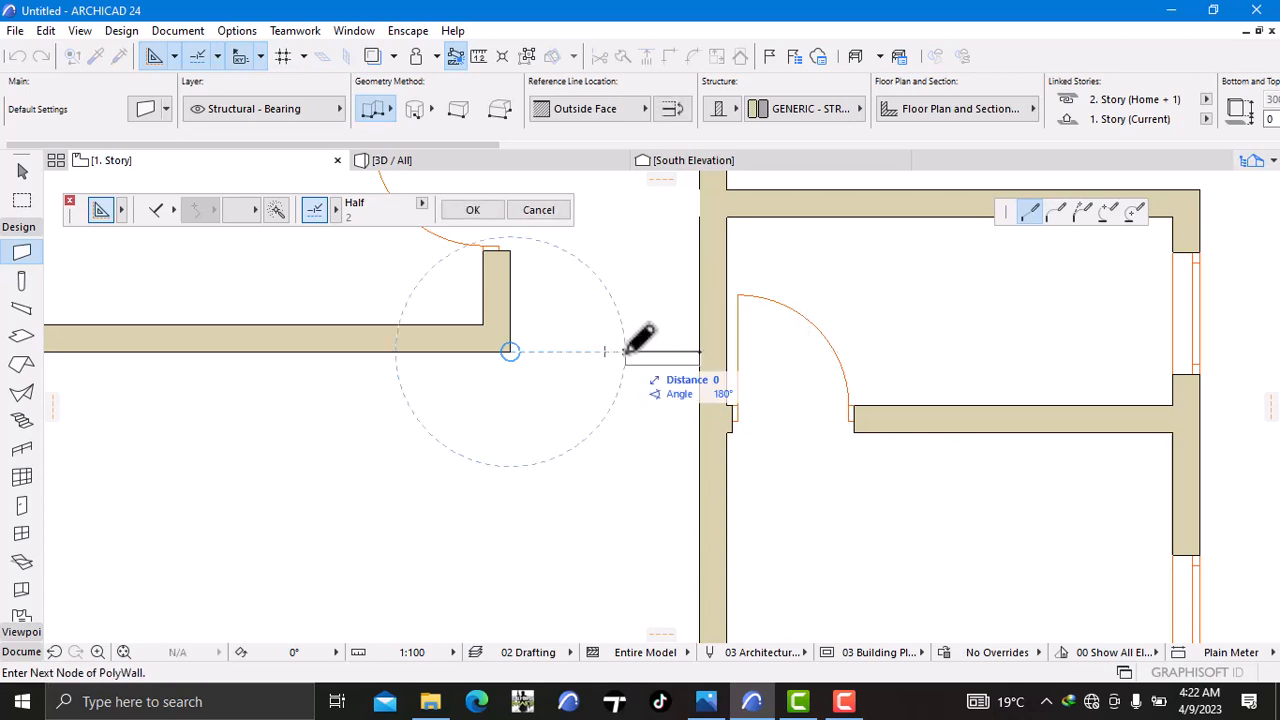
key(Escape)
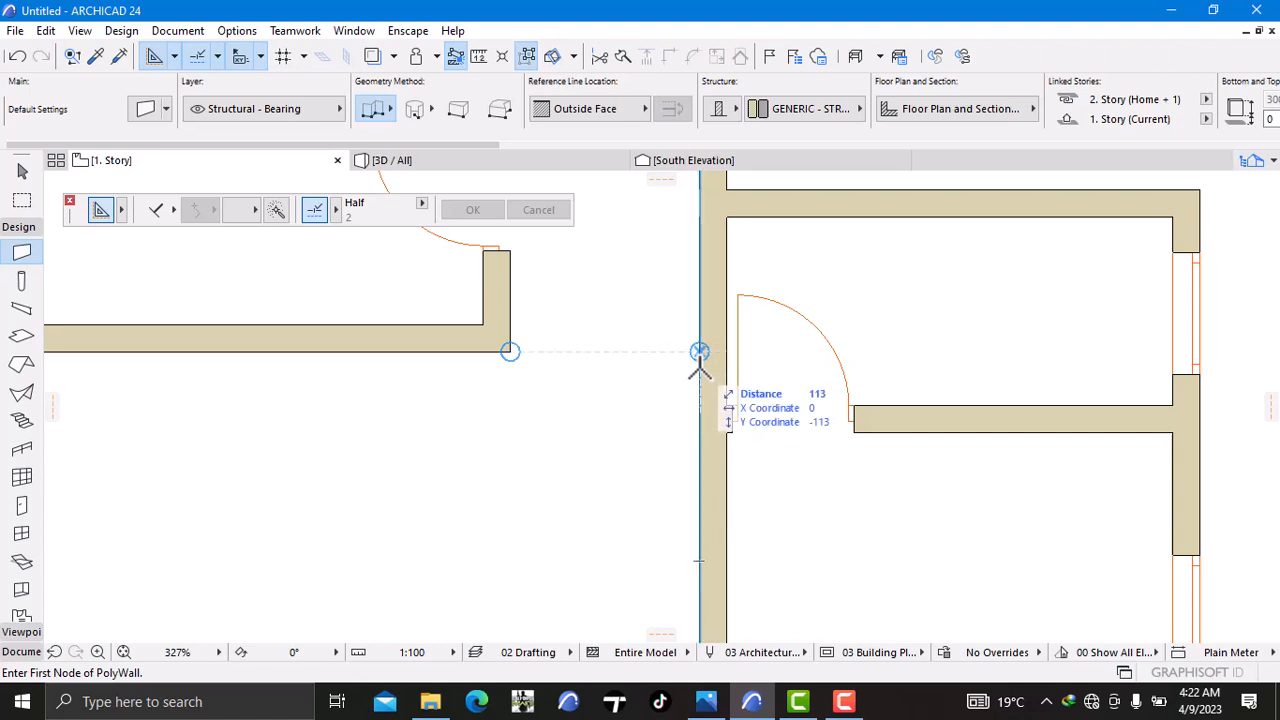
Step: Draw a 700 mm wall westward from the passage's east wall, starting 700 mm south of the small north room's southeast corner level
text(700)
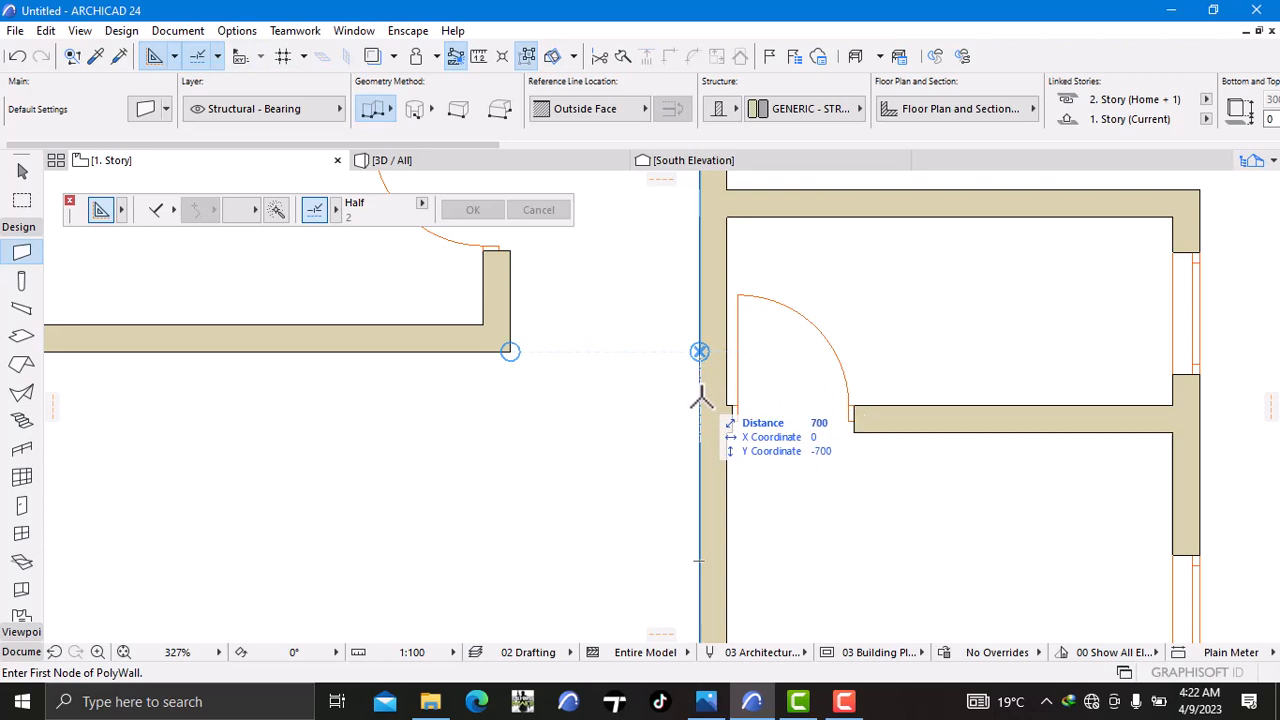
key(Return)
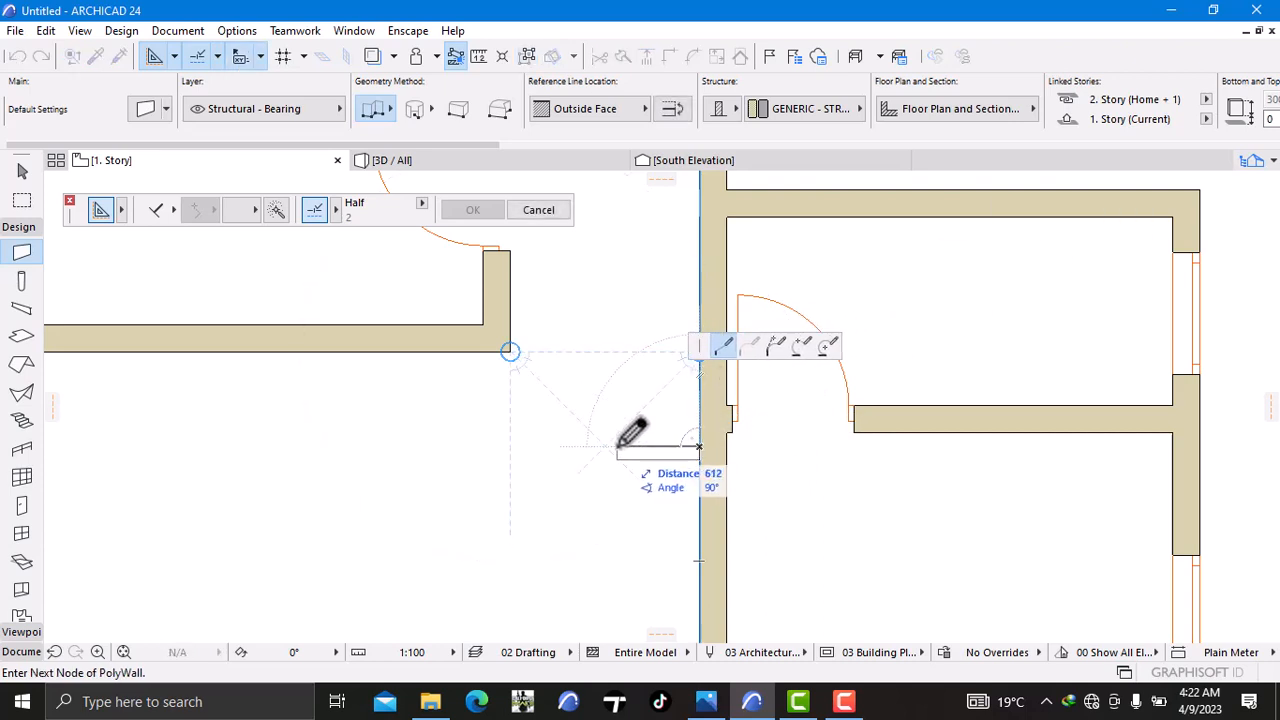
text(700)
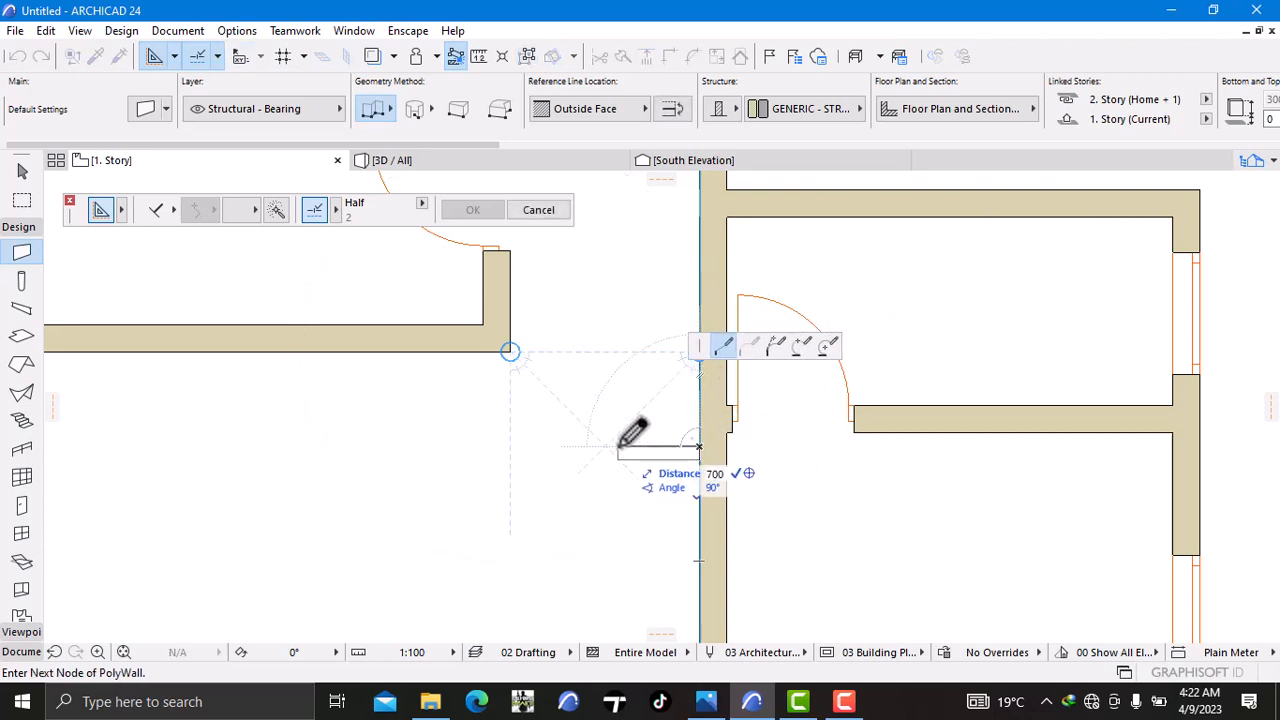
key(Return)
key(Return)
scroll(605, 446, down, 5)
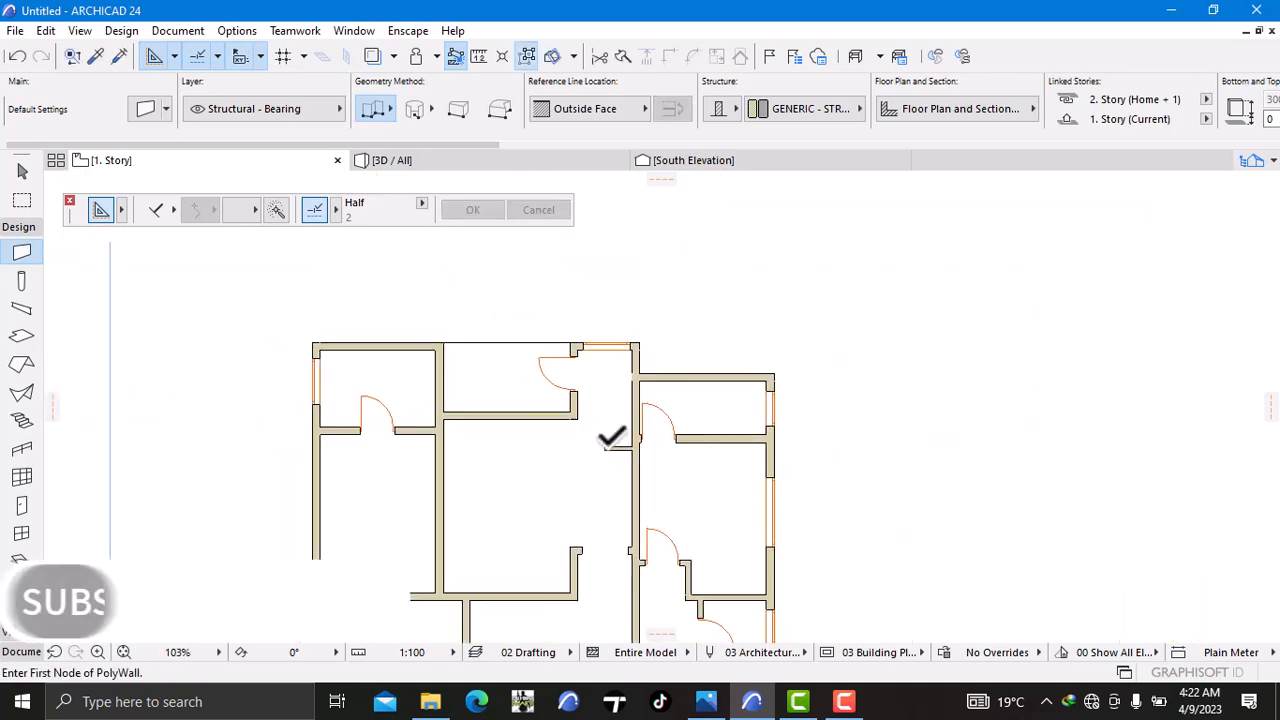
Step: Stretch the thin wall's west end to 1600 mm, in line with the small north room's southeast corner
scroll(605, 446, up, 3)
scroll(606, 446, down, 3)
middle_drag(608, 444, 627, 384)
scroll(628, 415, up, 1)
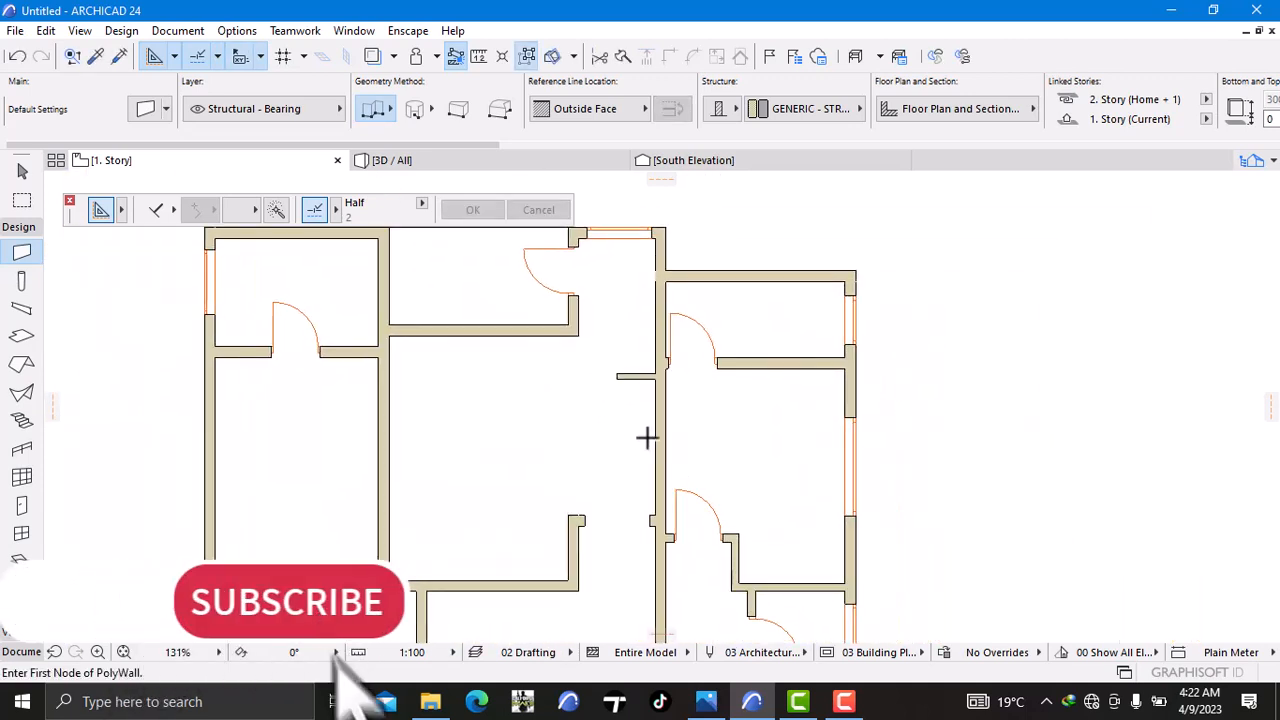
middle_drag(646, 437, 637, 371)
middle_drag(602, 300, 600, 425)
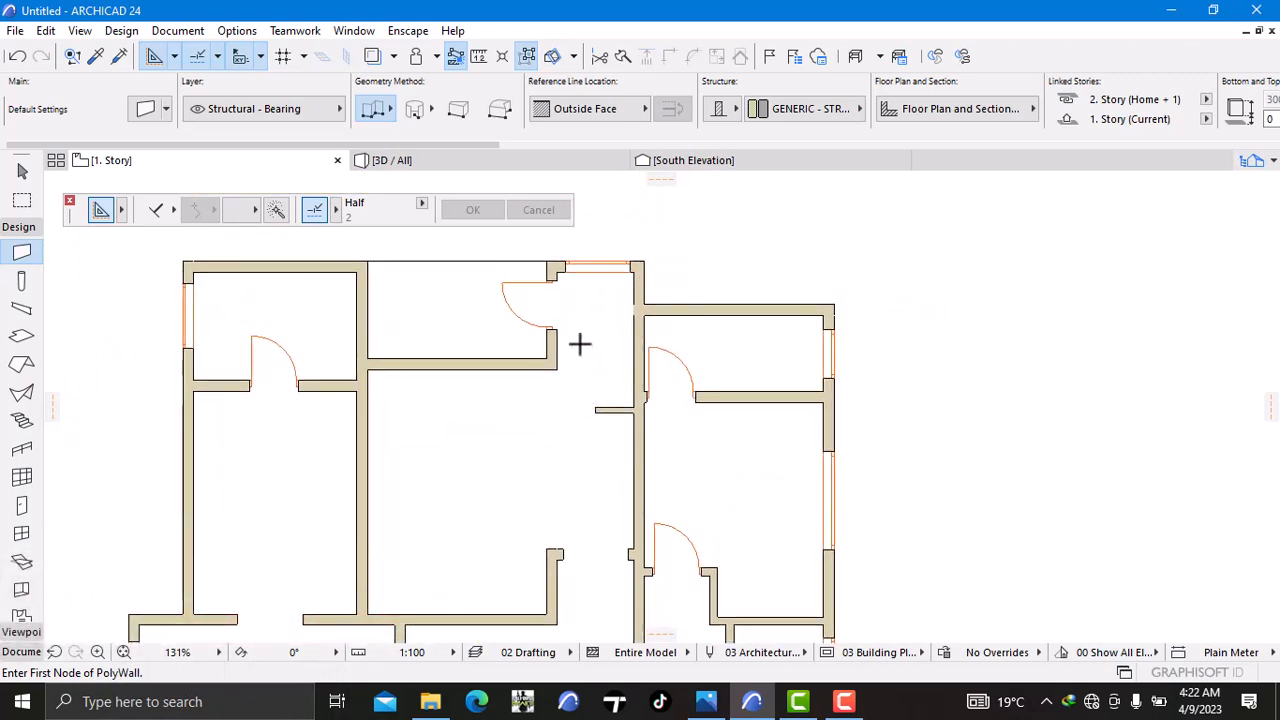
scroll(580, 344, up, 3)
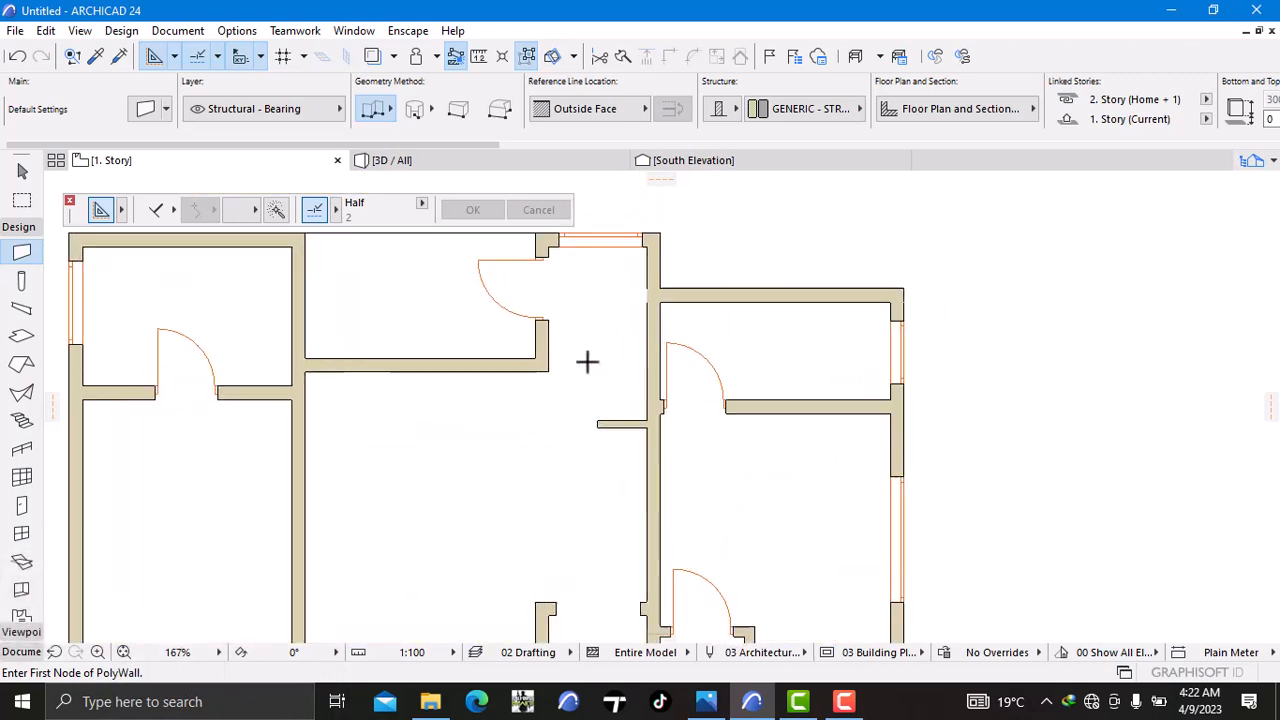
shift+click(598, 436)
scroll(600, 435, up, 2)
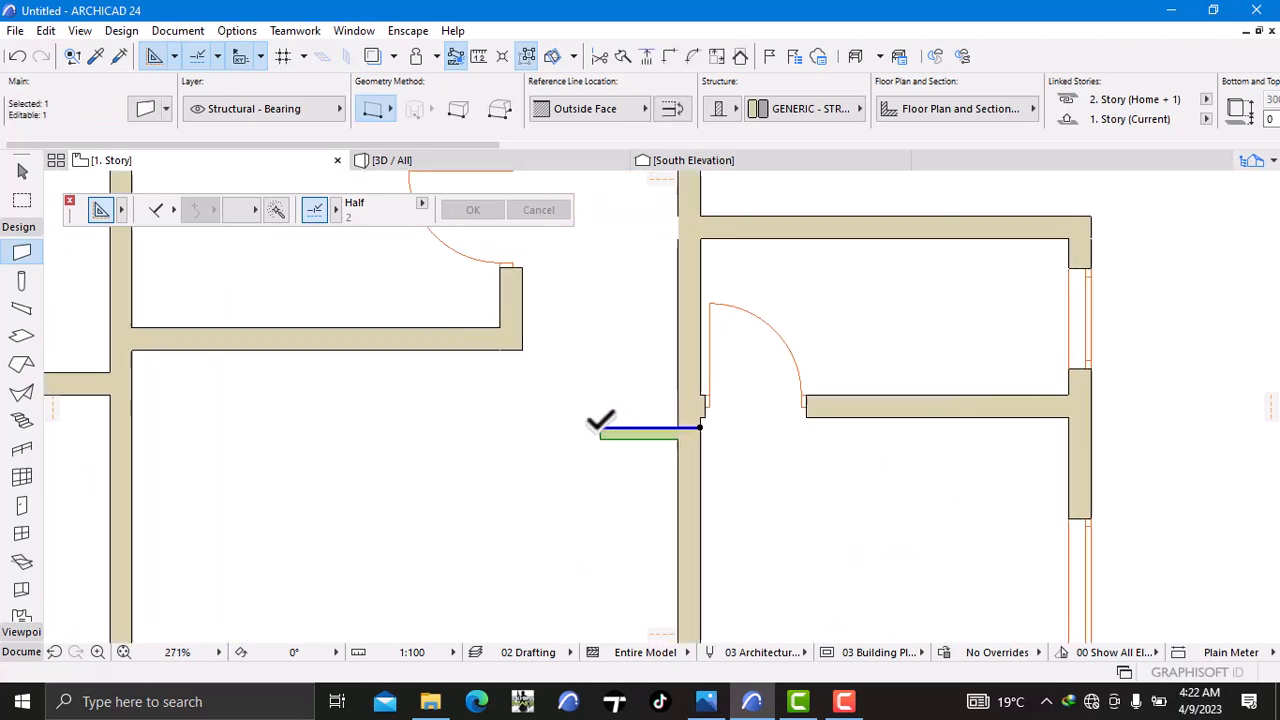
click(600, 428)
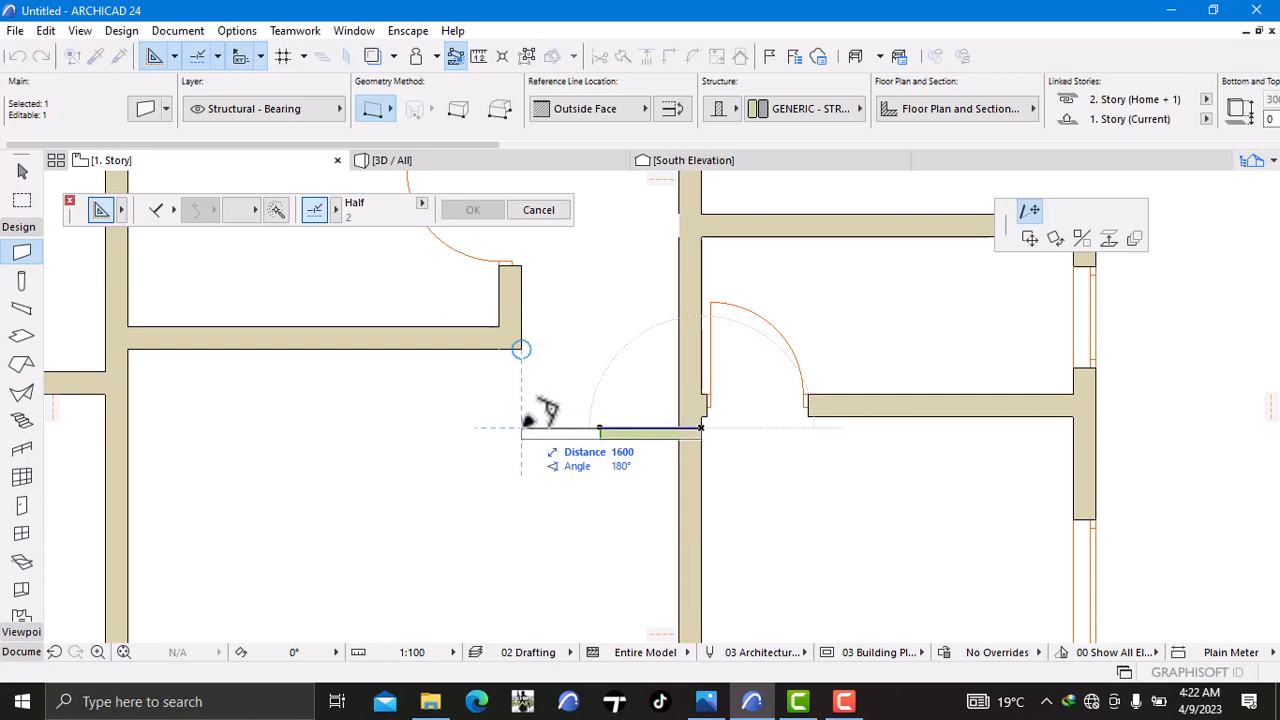
click(522, 428)
key(Escape)
Step: Set the thin passage wall's length to 1300 mm by moving its west end
scroll(546, 460, down, 3)
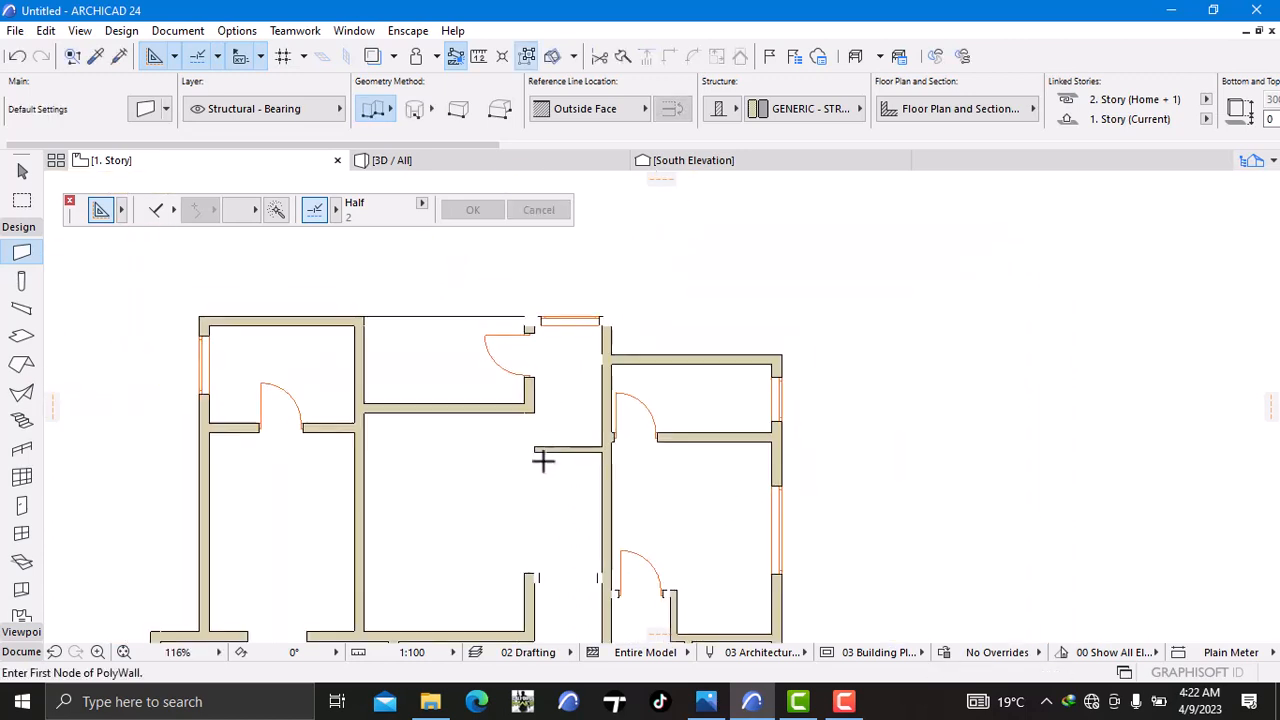
middle_drag(545, 462, 544, 442)
scroll(542, 426, up, 5)
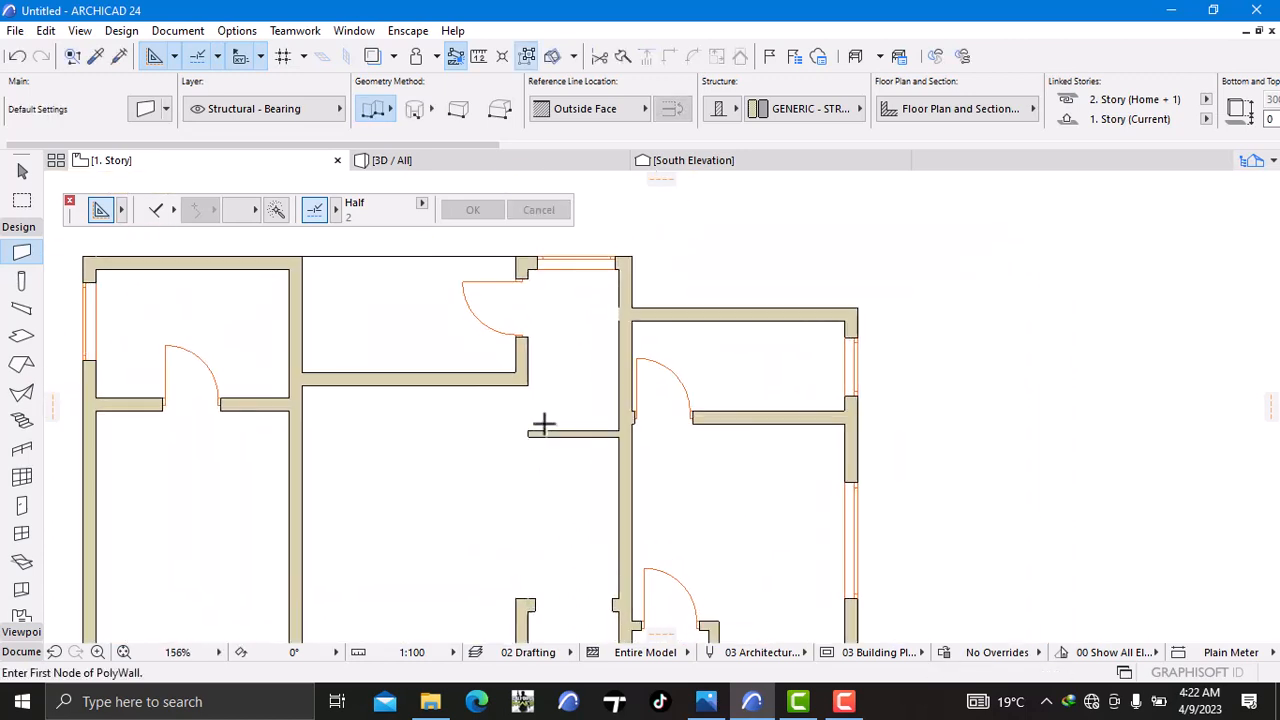
click(543, 440)
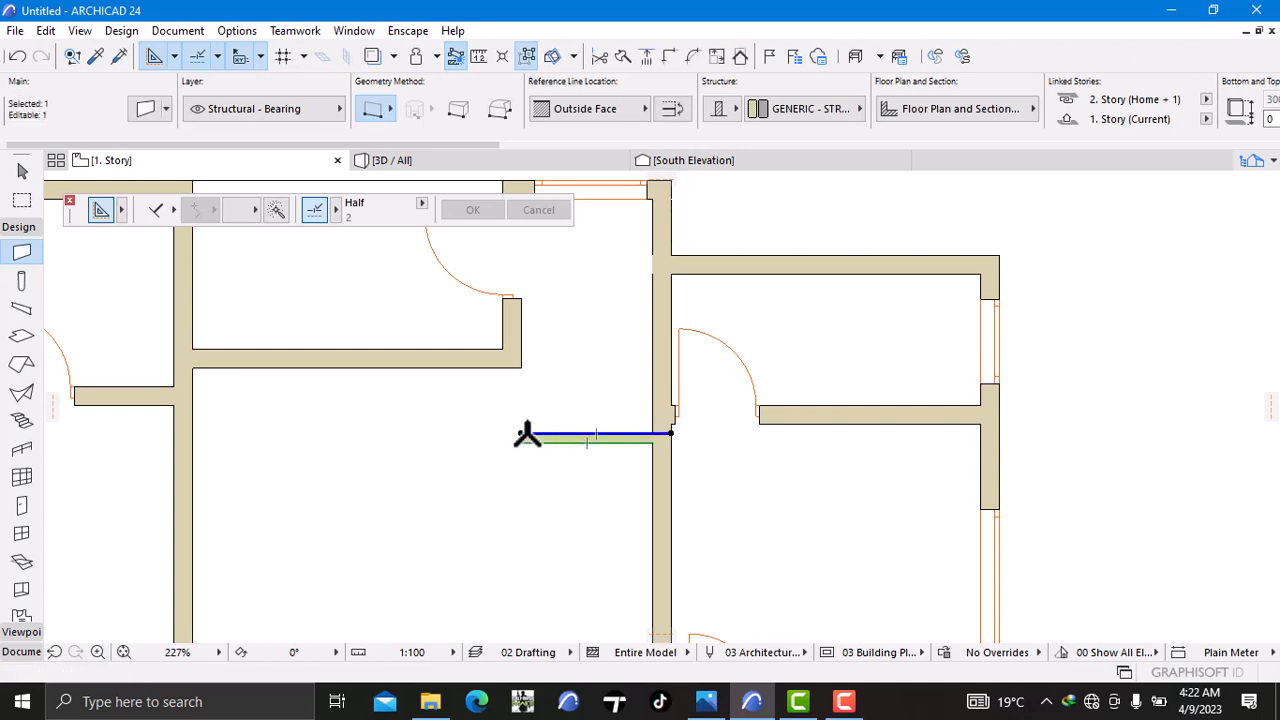
click(521, 433)
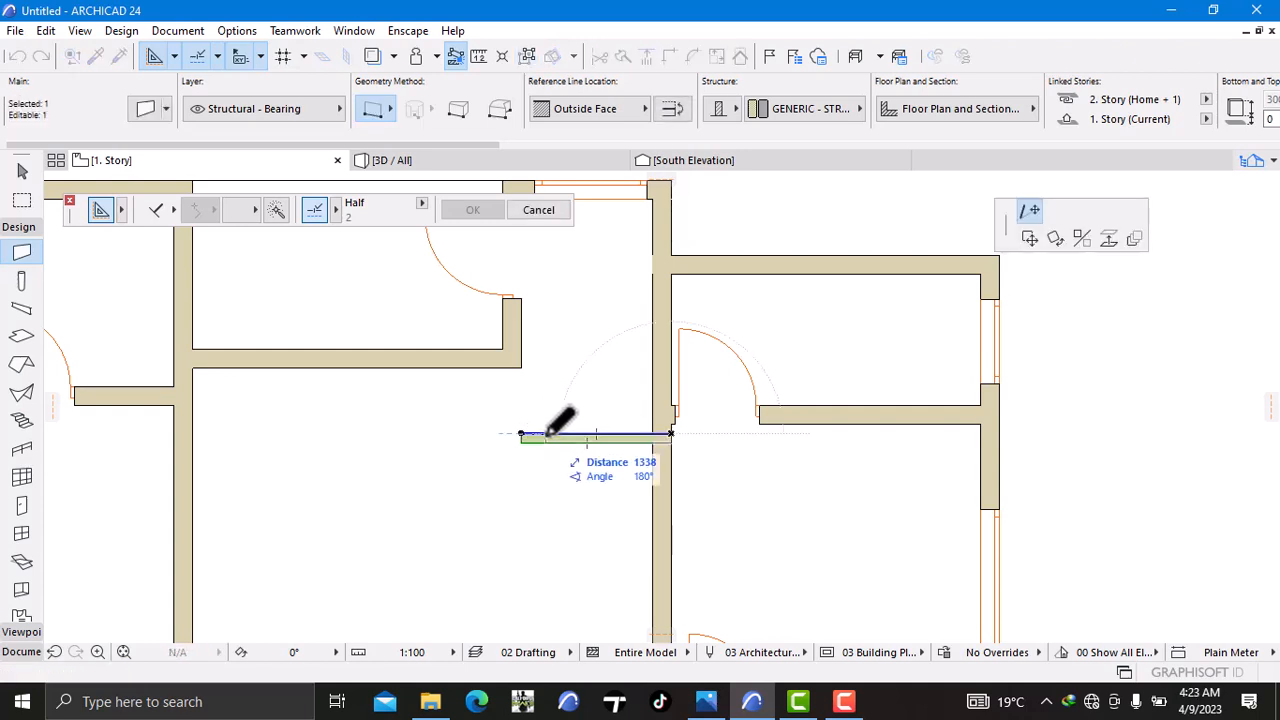
text(1)
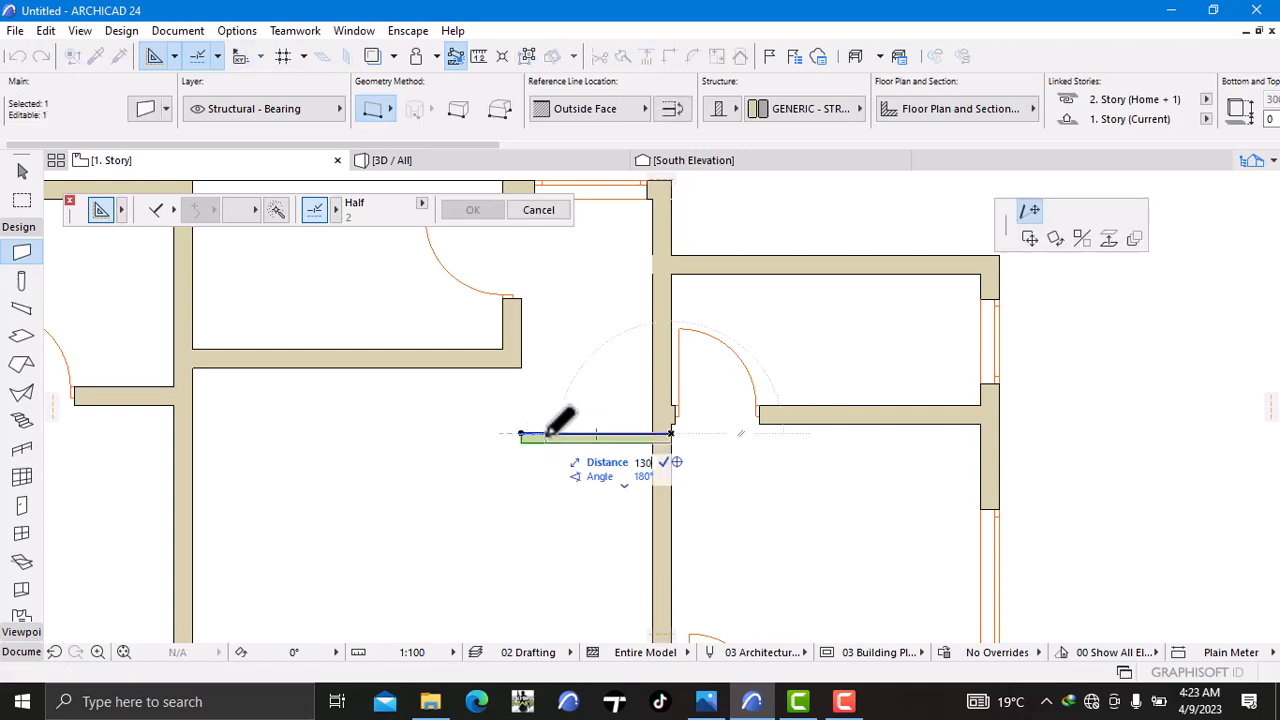
click(548, 433)
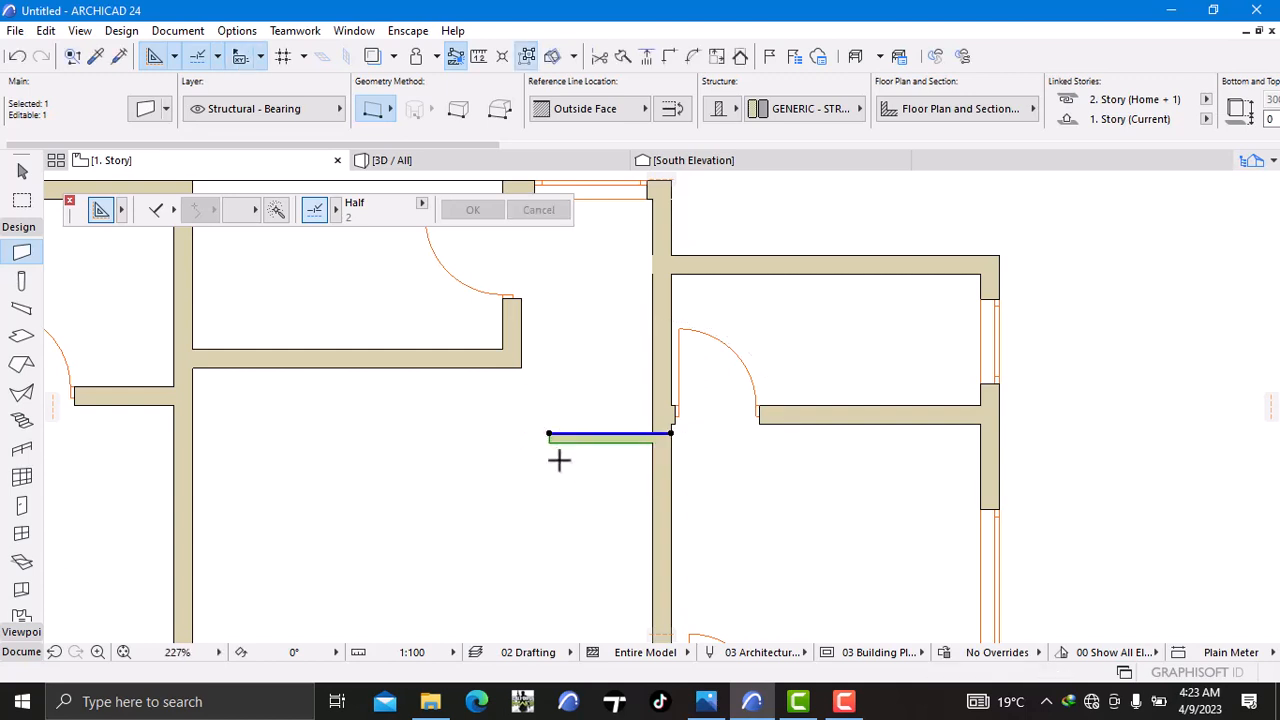
Step: Examine the floor plan southward, then orbit around the house in the 3D view to inspect the upper-floor rooms and windows
scroll(558, 459, down, 5)
middle_drag(571, 429, 417, 371)
scroll(417, 371, down, 1)
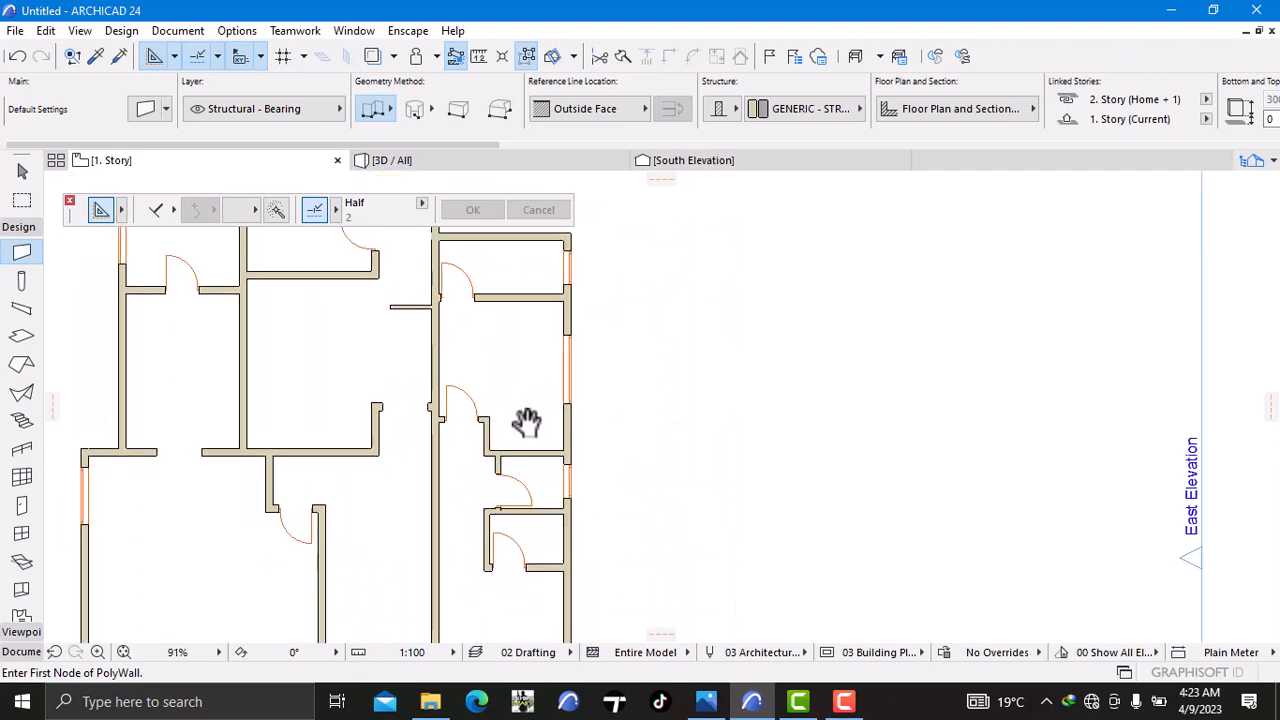
middle_drag(523, 423, 624, 366)
scroll(624, 366, down, 2)
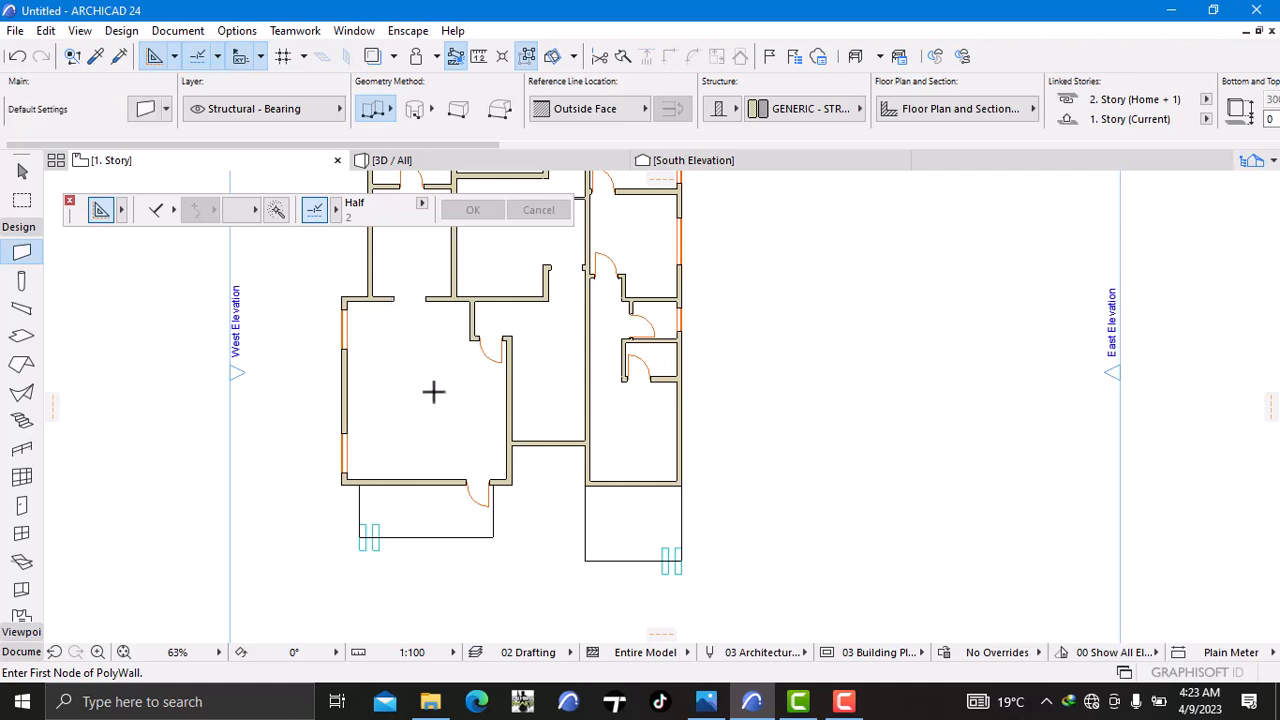
click(440, 162)
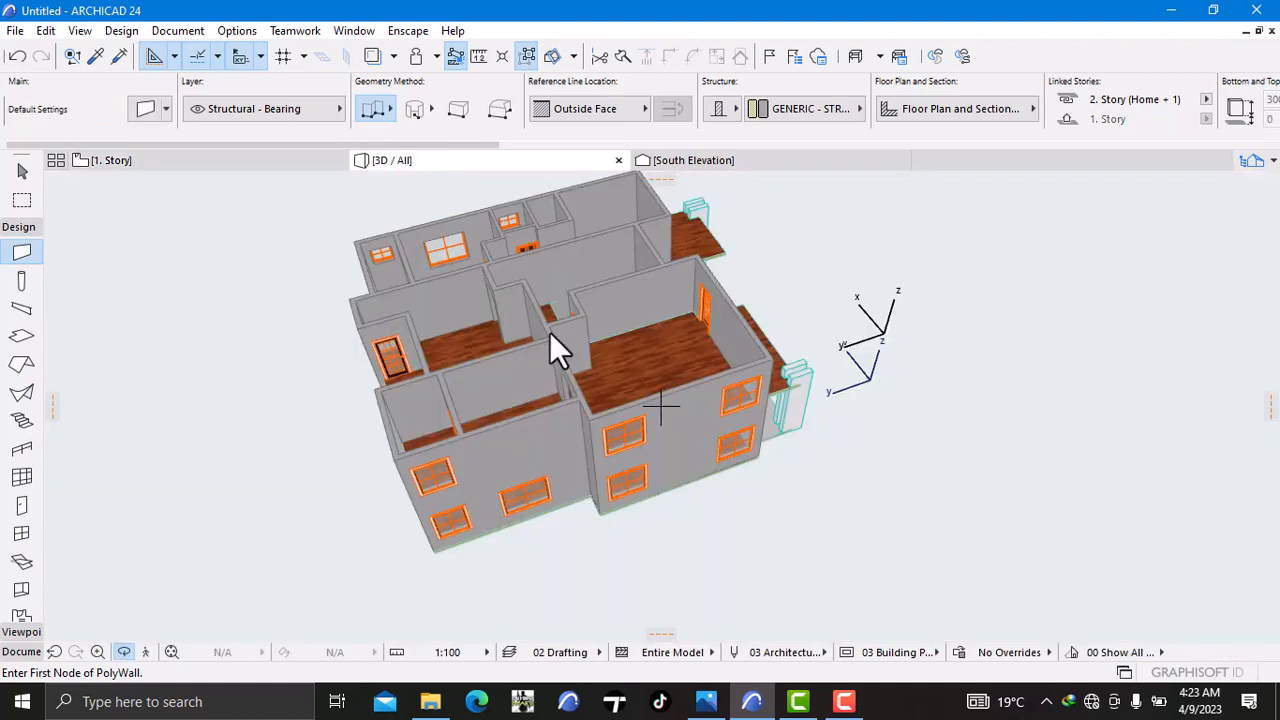
scroll(537, 378, down, 2)
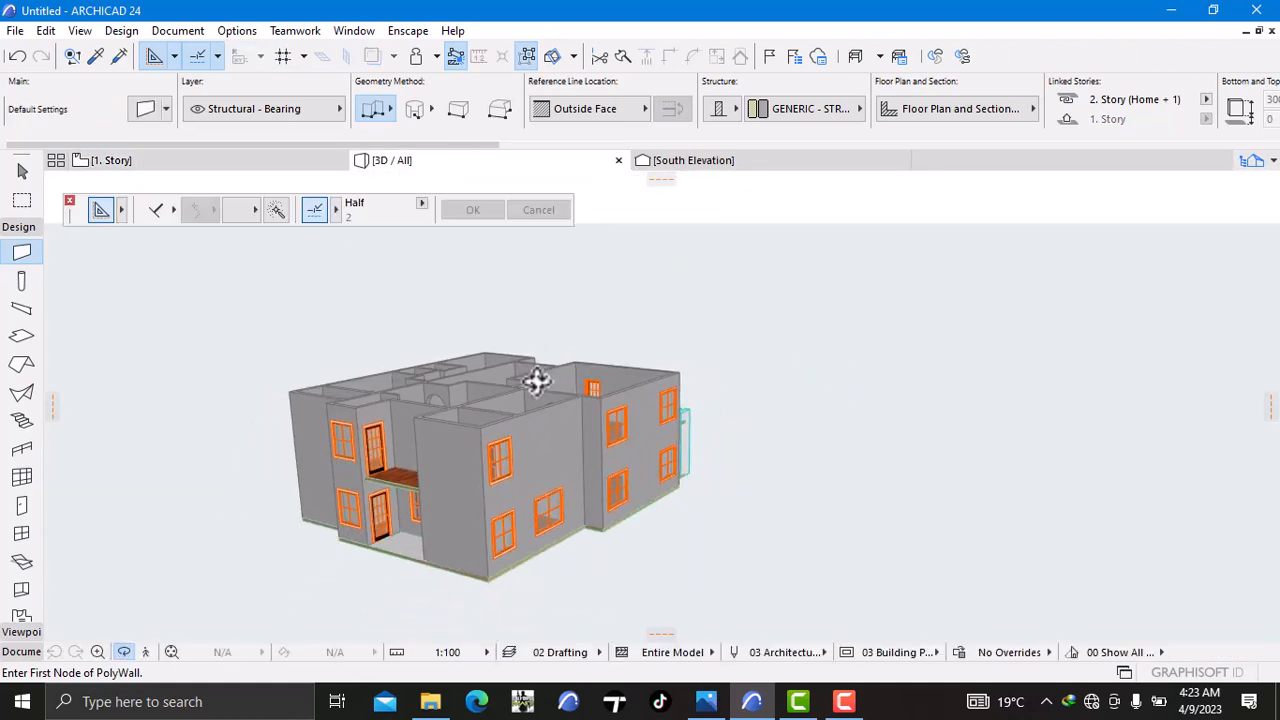
middle_drag(537, 381, 716, 347)
right_click(360, 351)
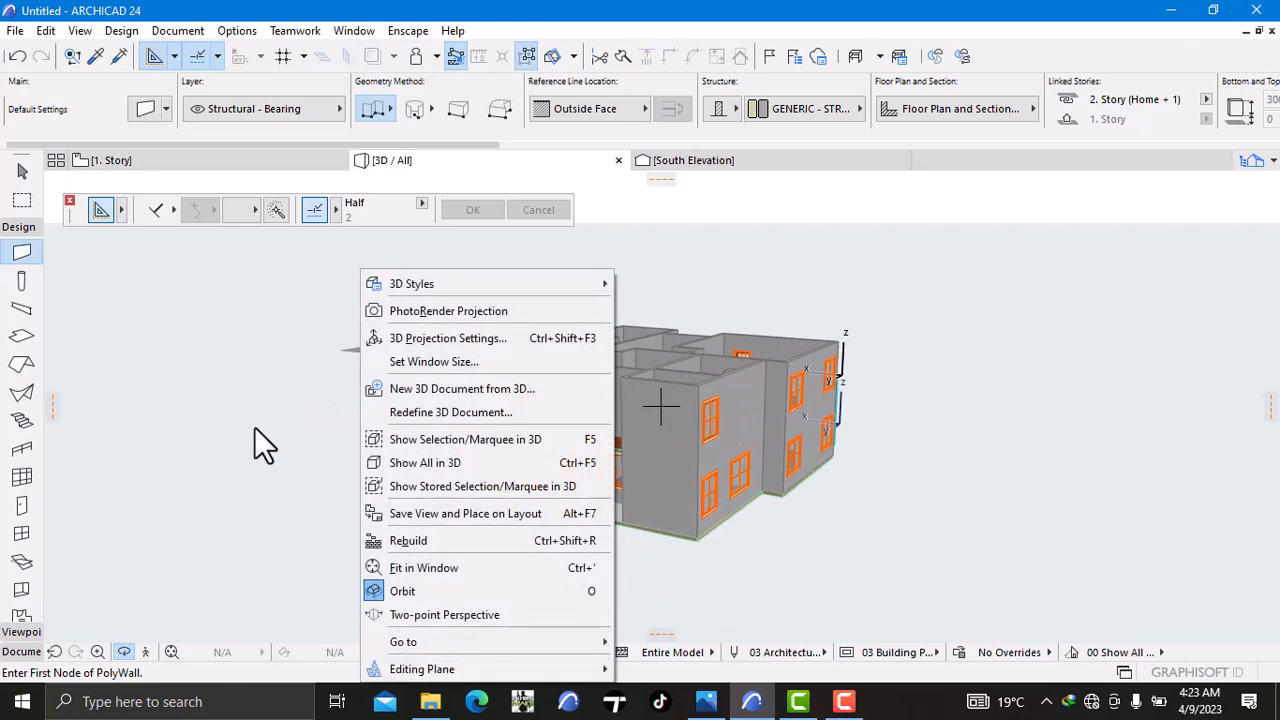
click(240, 380)
drag(240, 380, 614, 380)
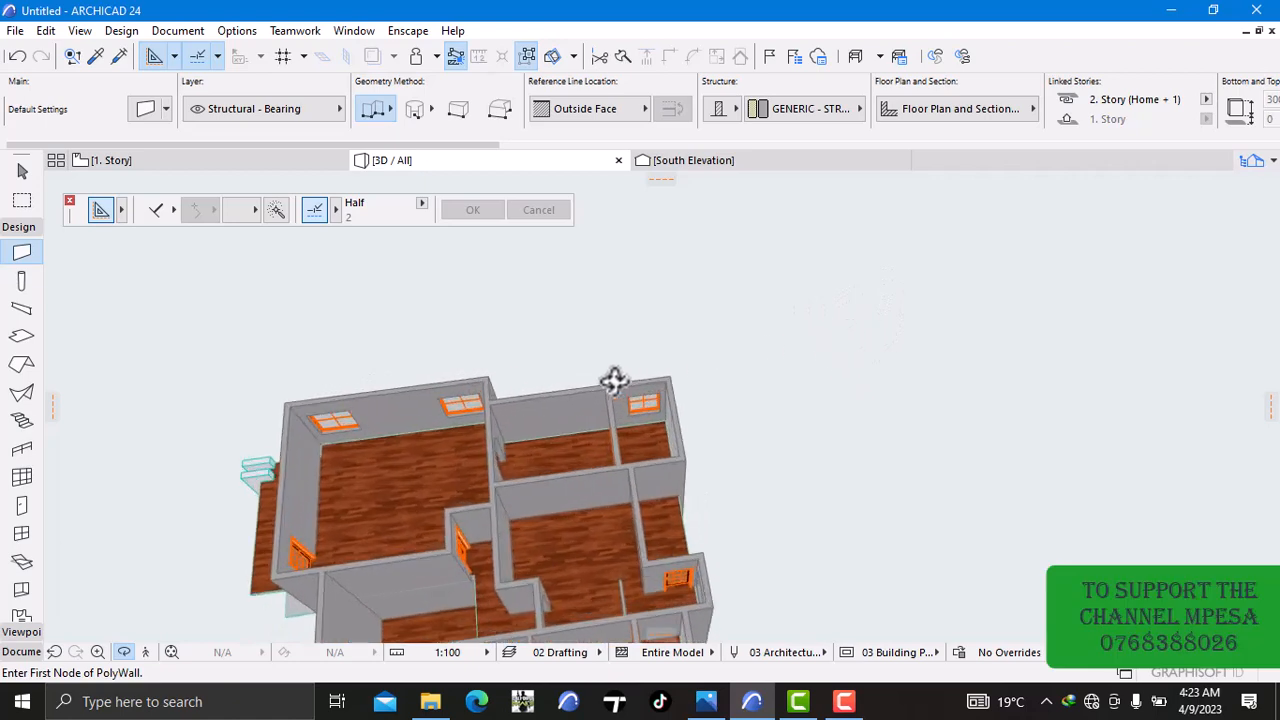
scroll(614, 380, up, 1)
middle_drag(590, 400, 762, 214)
middle_drag(599, 385, 737, 286)
scroll(640, 303, up, 2)
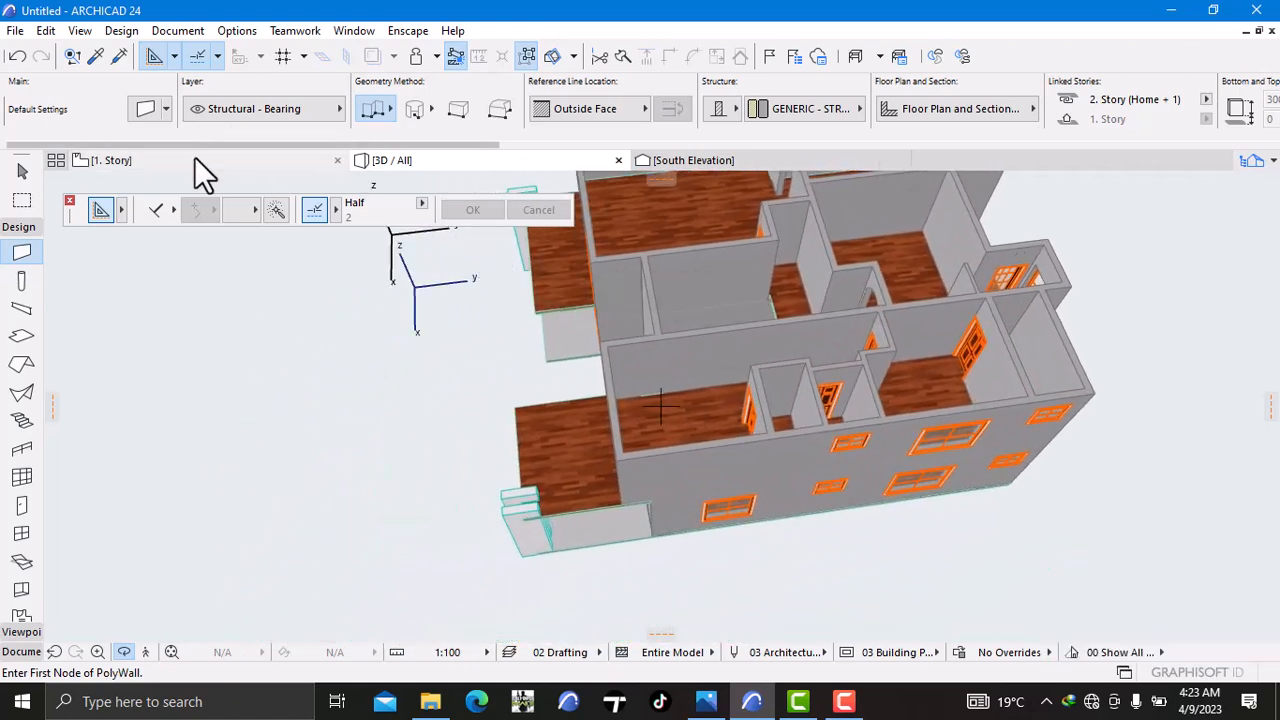
mouse_move(197, 160)
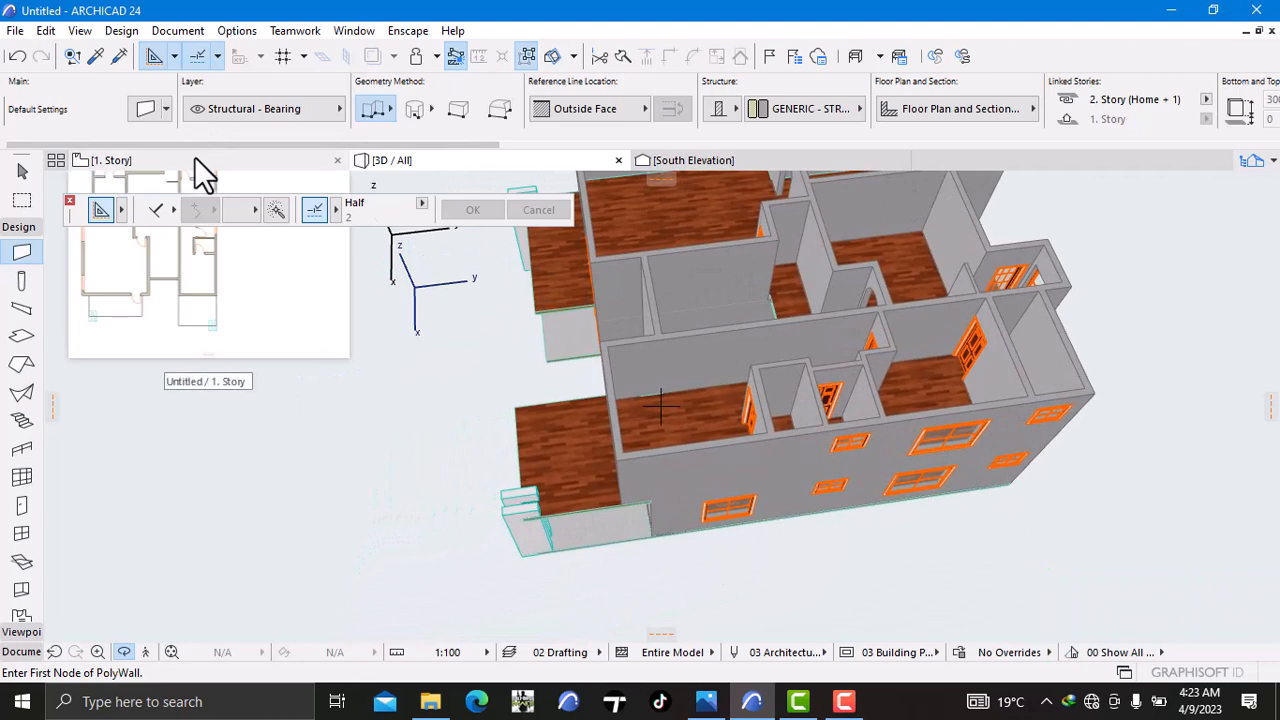
Step: Orbit around the house in 3D to examine the upper-floor rooms, the thin passage wall and the two front balconies
right_click(195, 158)
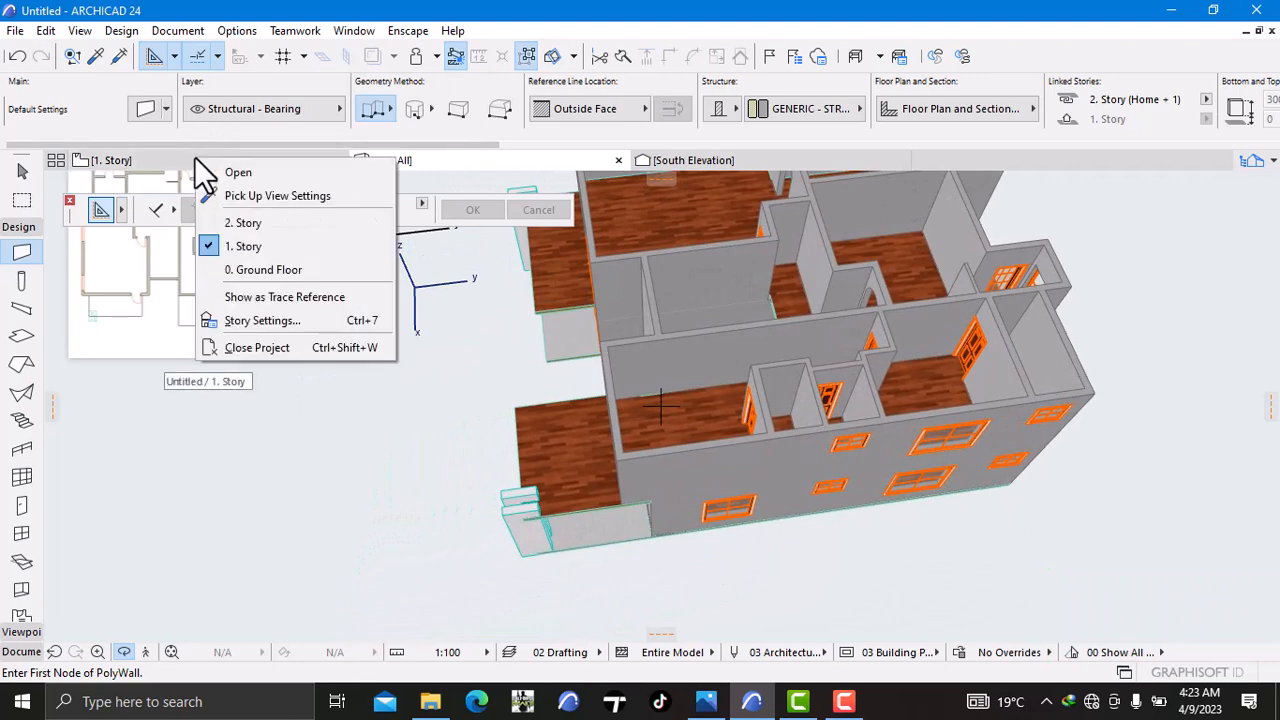
click(264, 420)
drag(737, 409, 651, 369)
scroll(662, 338, up, 2)
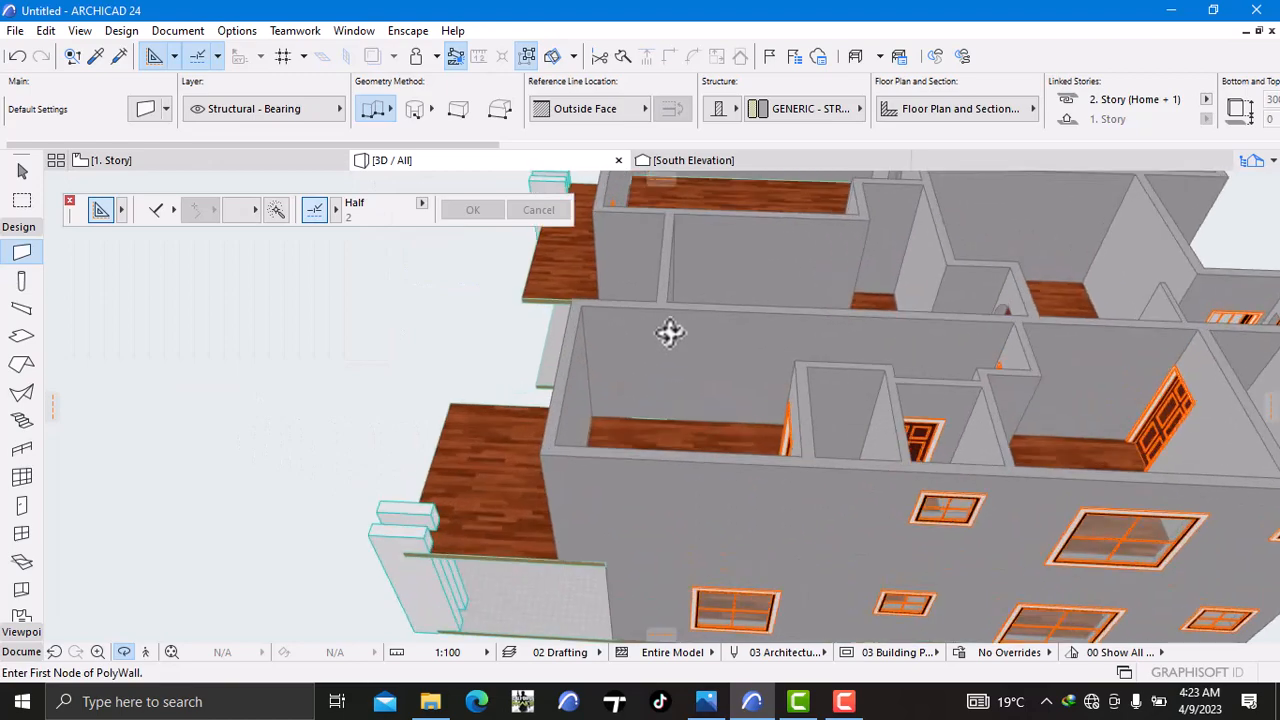
scroll(668, 330, up, 4)
drag(291, 257, 957, 305)
scroll(539, 332, up, 1)
middle_drag(473, 326, 607, 470)
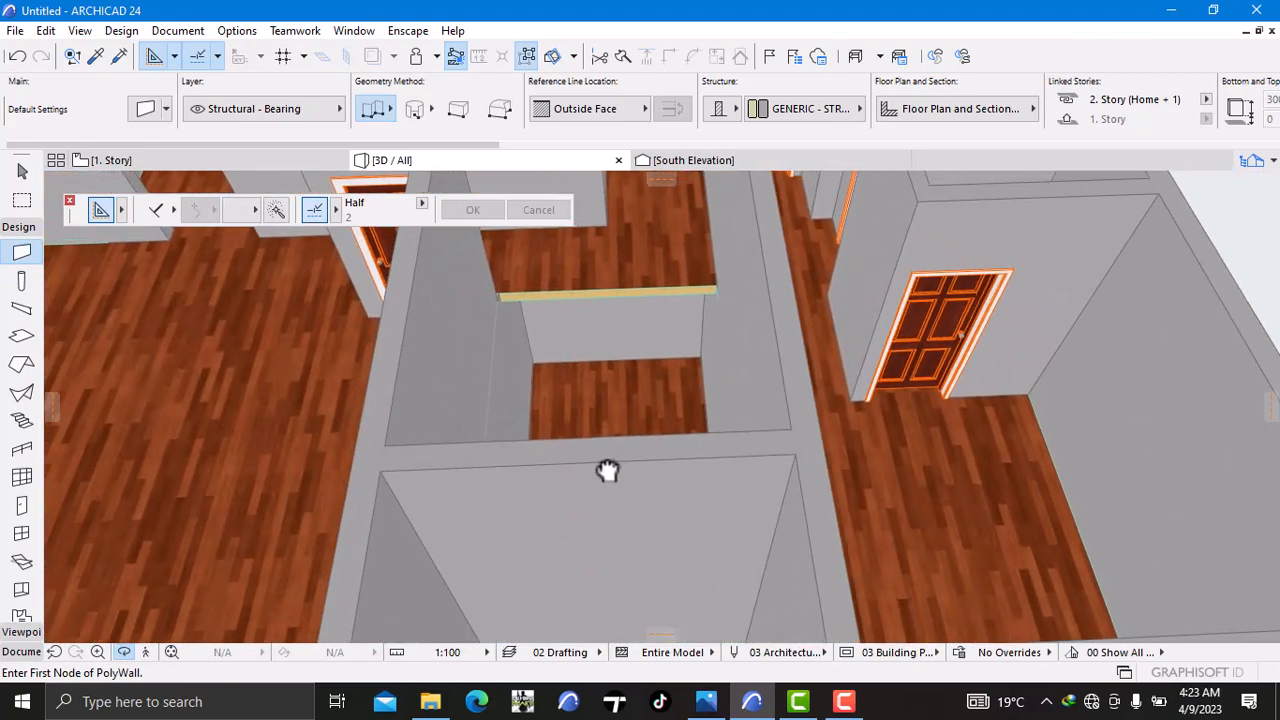
scroll(554, 406, down, 6)
shift+middle_drag(560, 397, 449, 293)
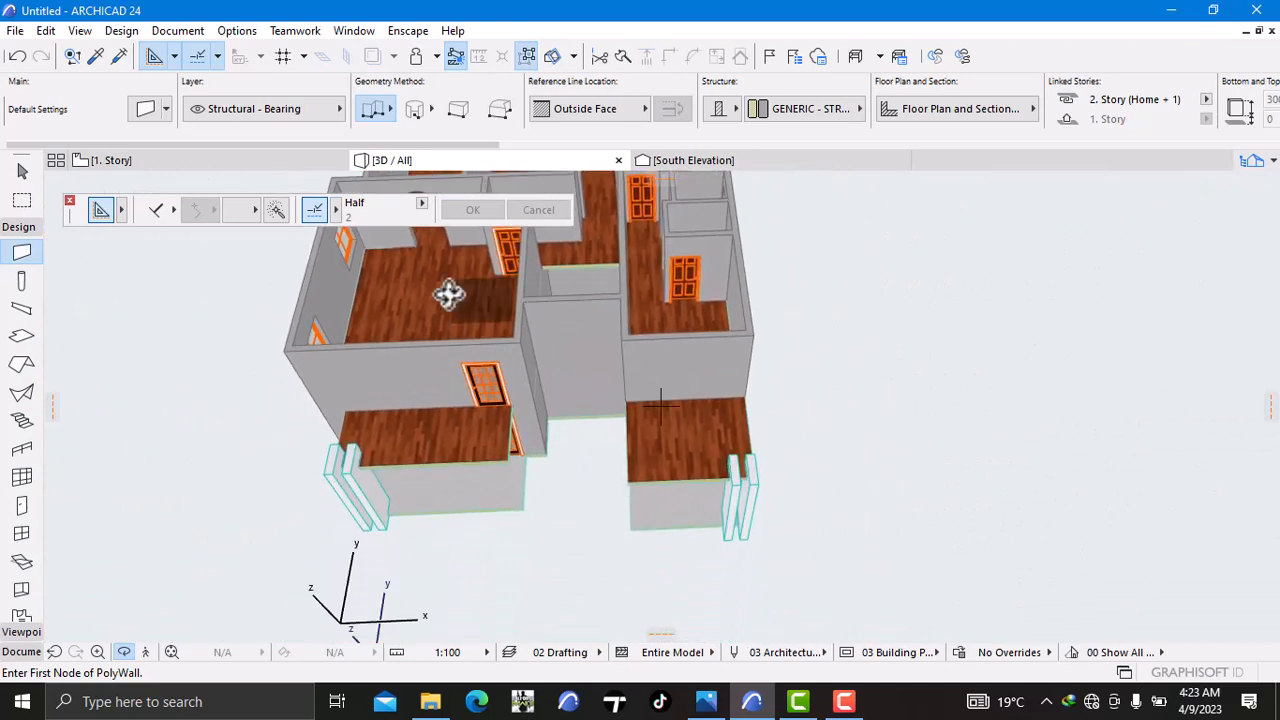
Step: From the 1. Story plan, choose Window 24 as the default window and check the front windows in the reference render Image3.png
click(171, 160)
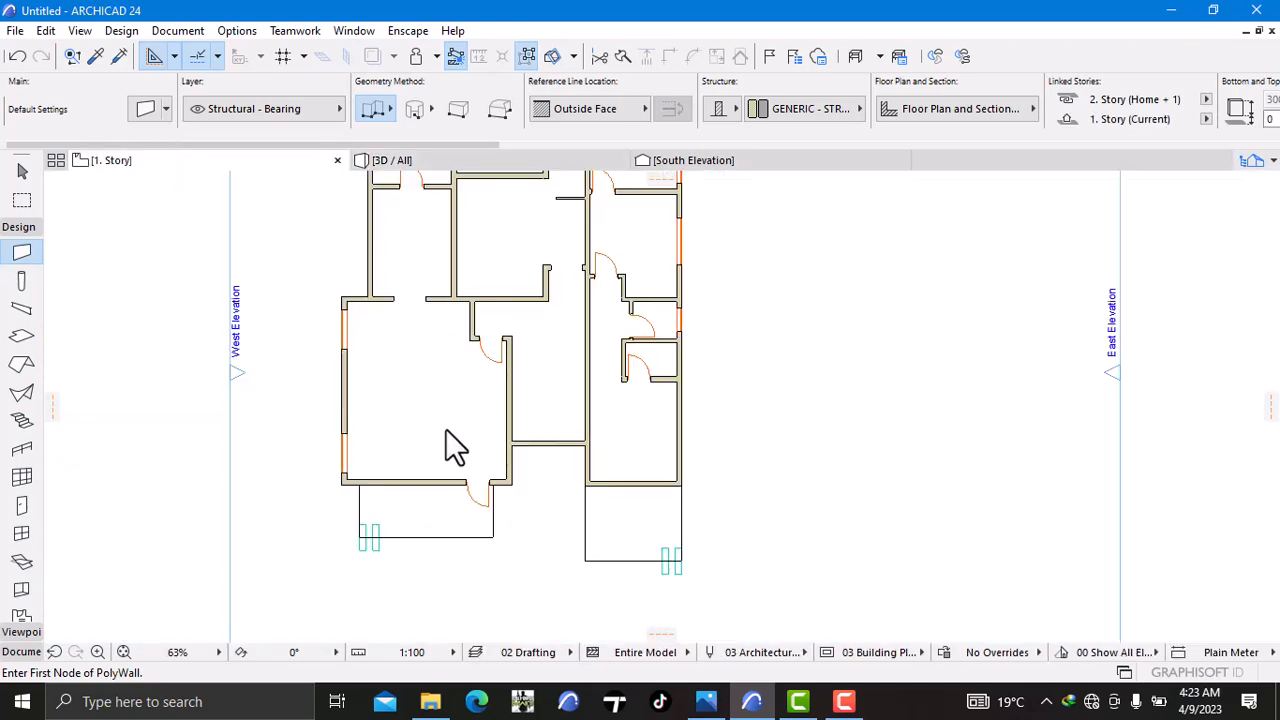
scroll(149, 397, down, 1)
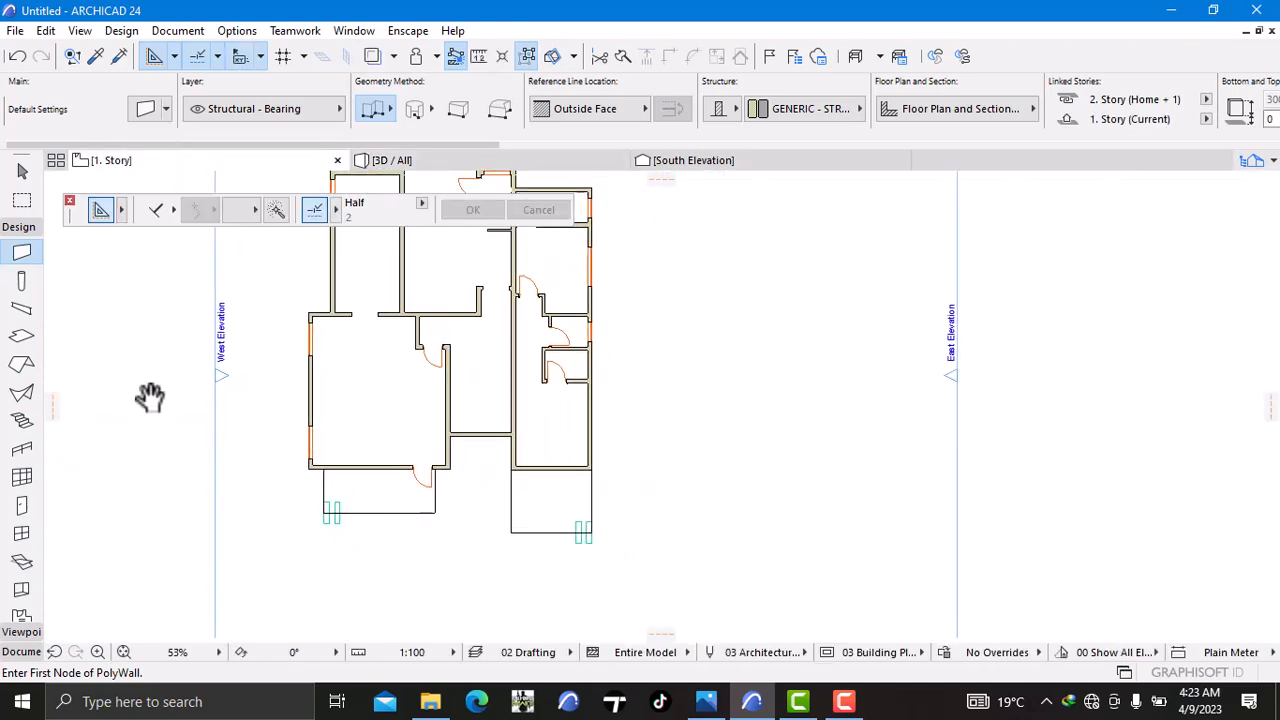
middle_drag(149, 397, 173, 340)
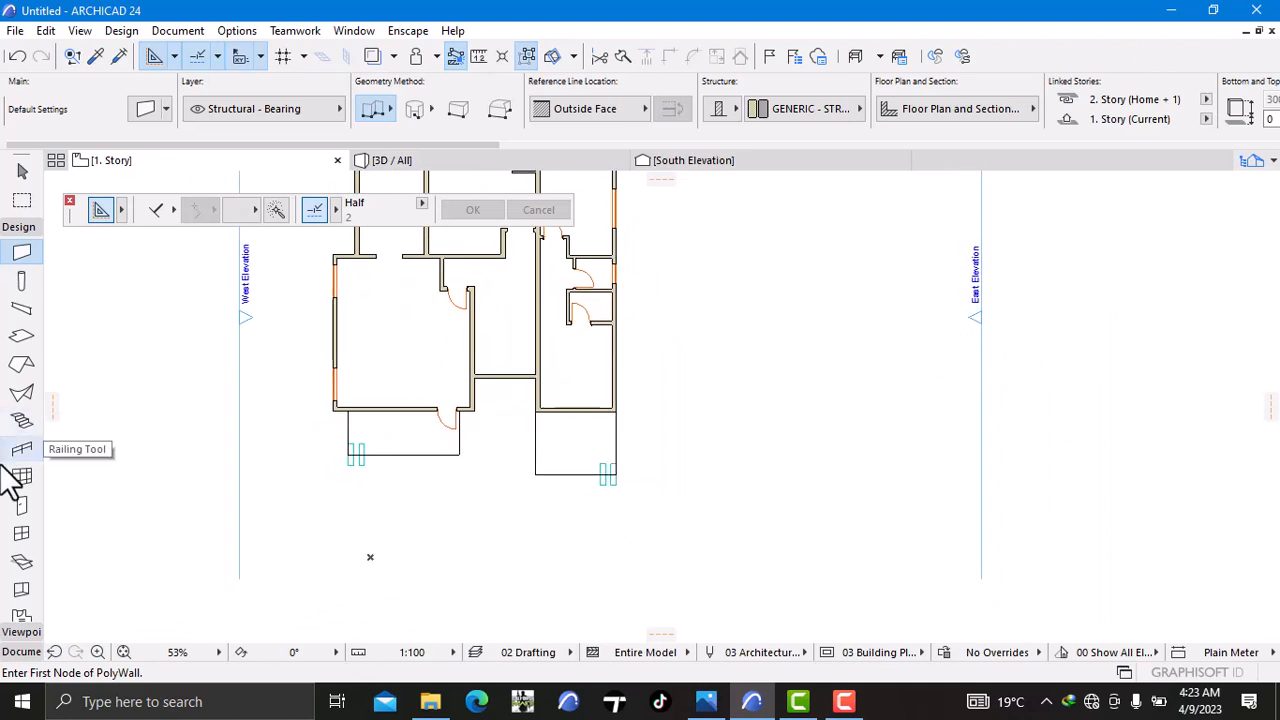
click(14, 538)
double_click(20, 538)
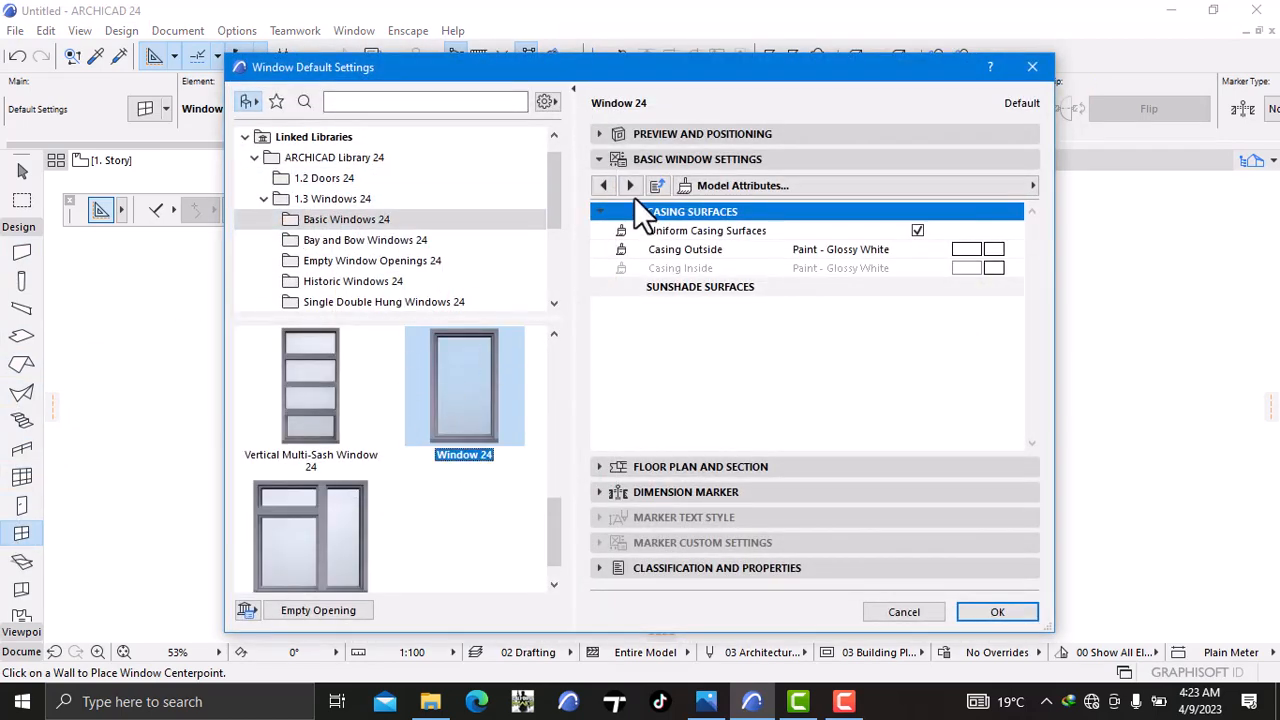
click(357, 382)
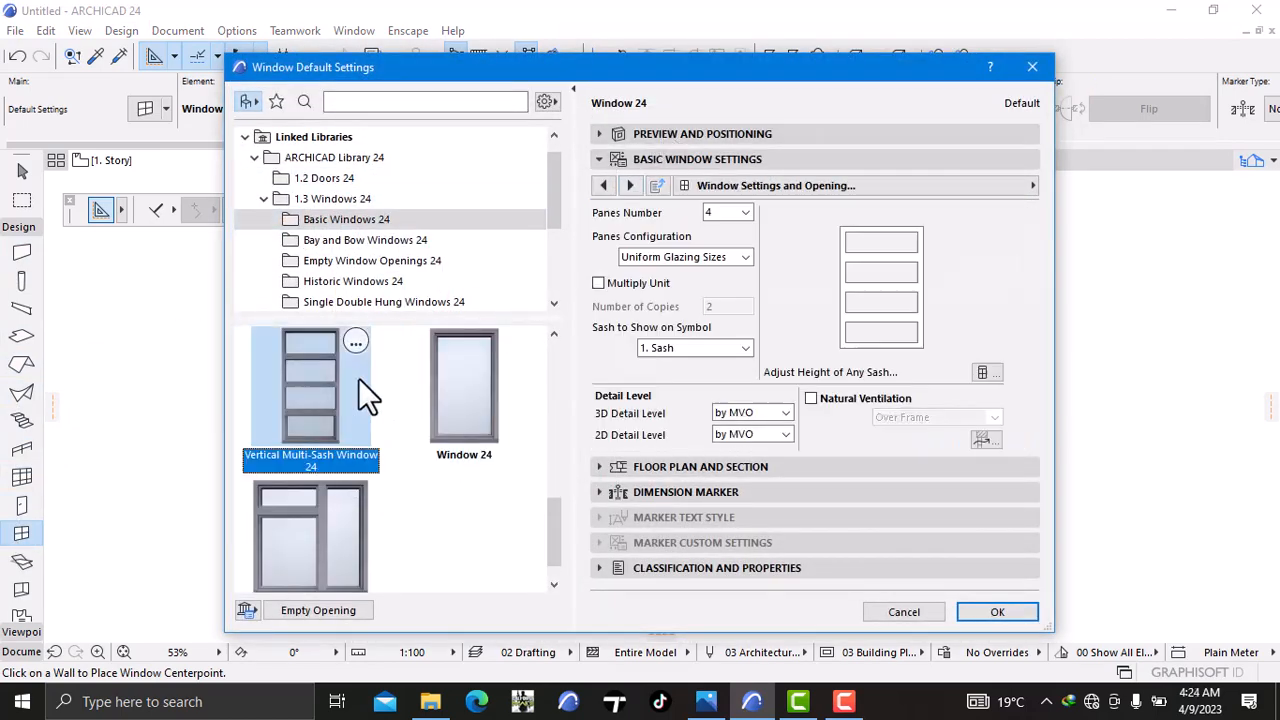
click(444, 379)
click(677, 137)
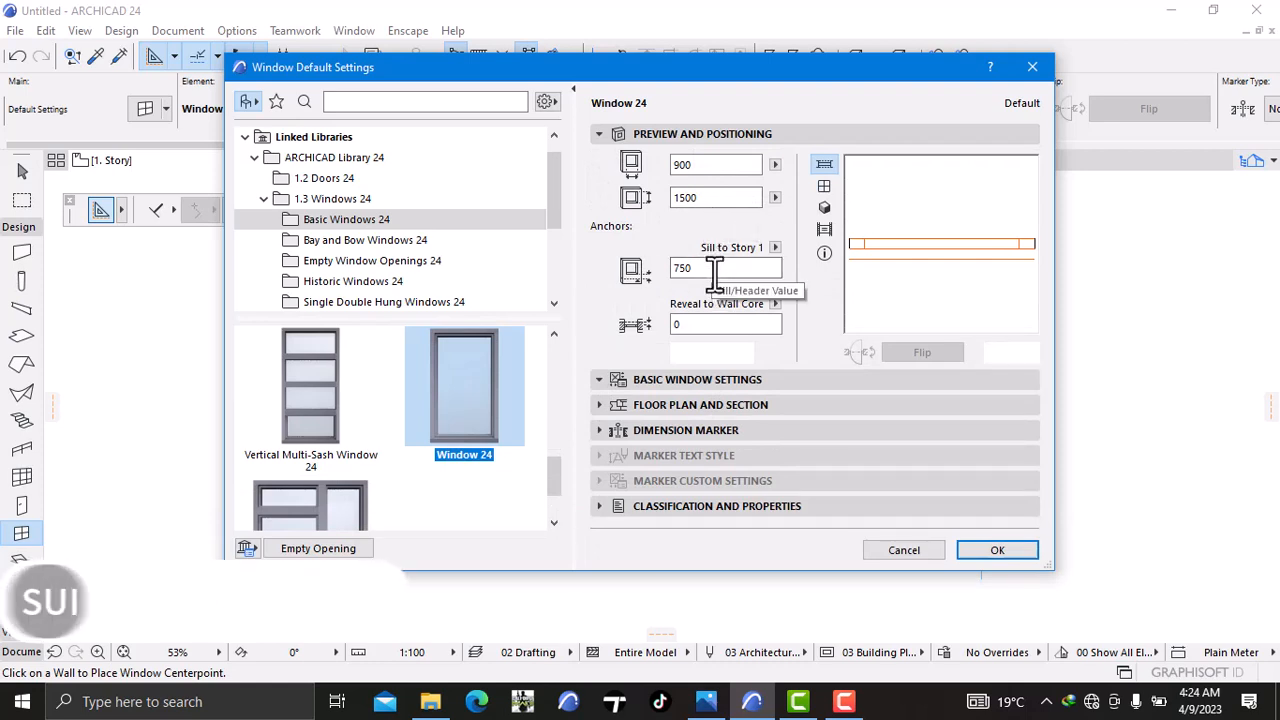
click(706, 697)
scroll(690, 380, up, 2)
scroll(705, 325, up, 1)
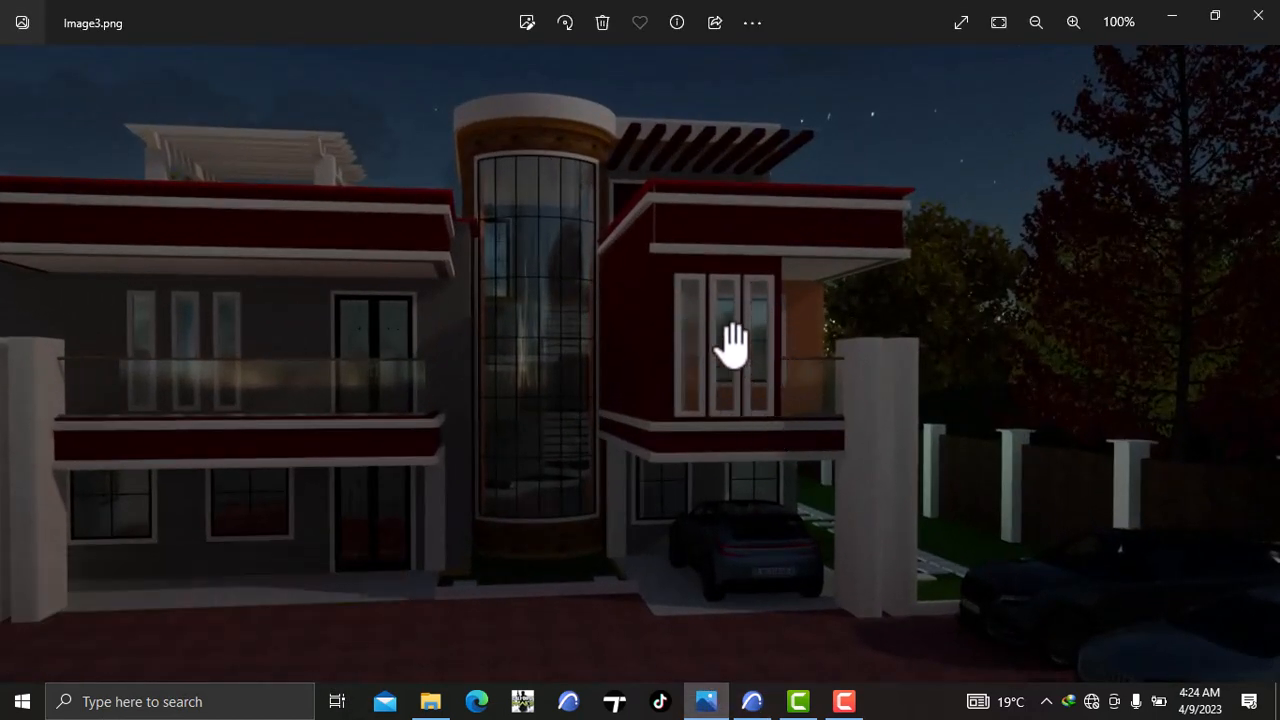
click(1166, 14)
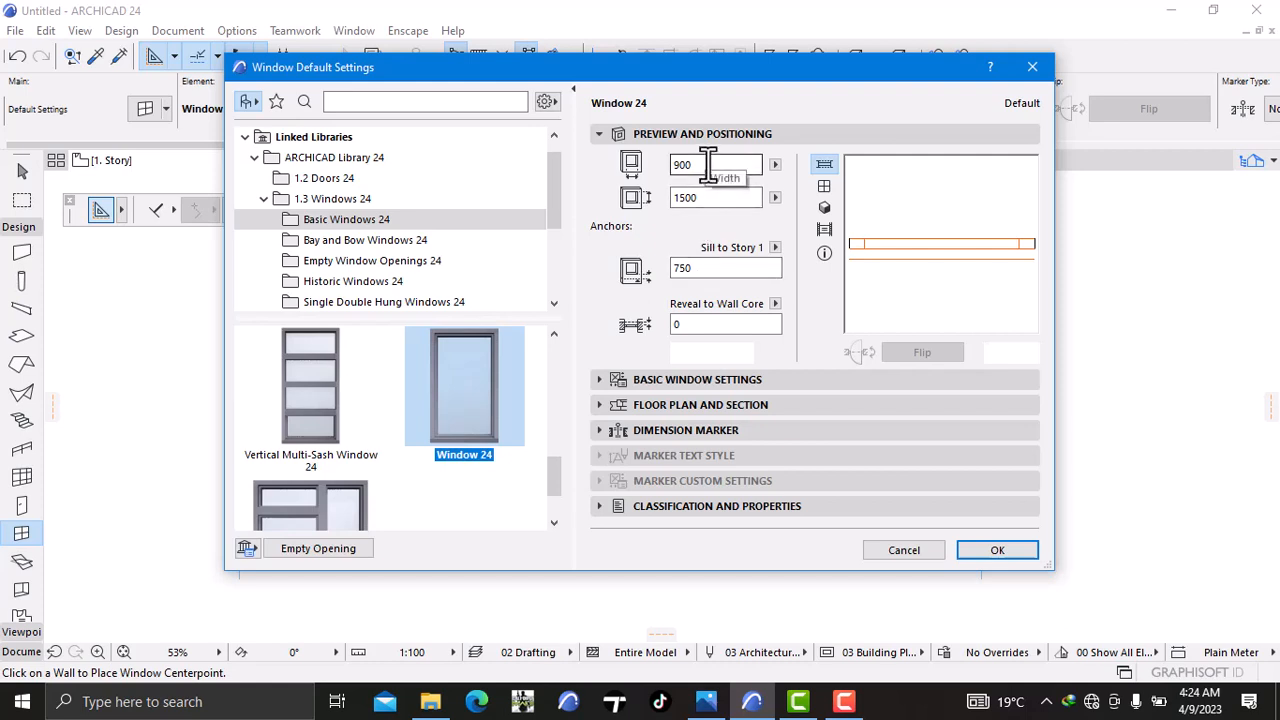
Step: Override the model view options for the default window's 3D projections and turn off its opening line
click(683, 381)
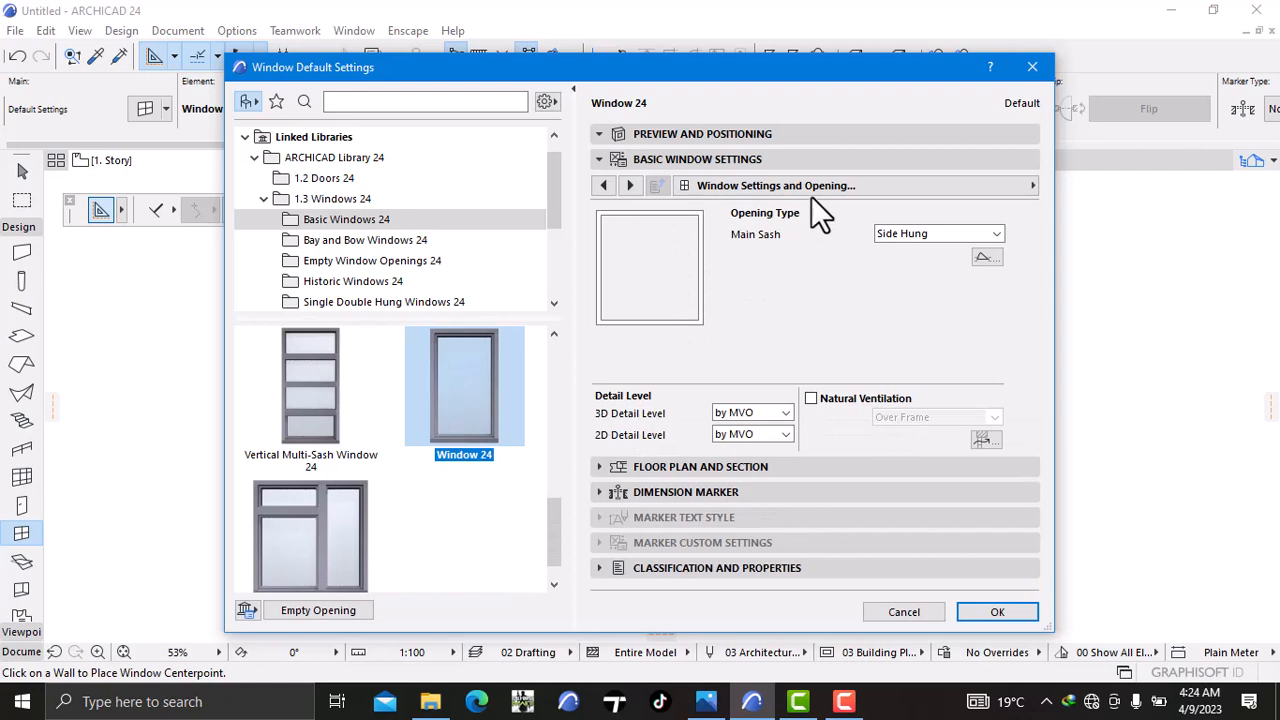
click(815, 189)
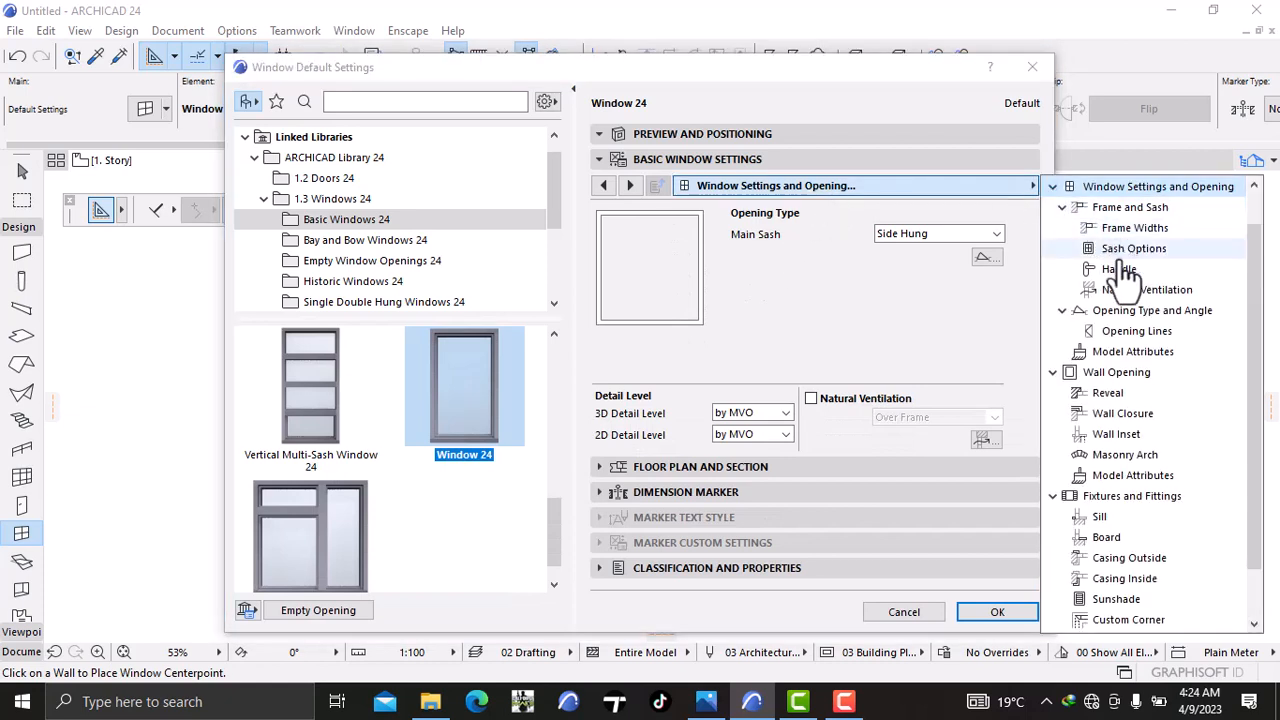
click(1118, 333)
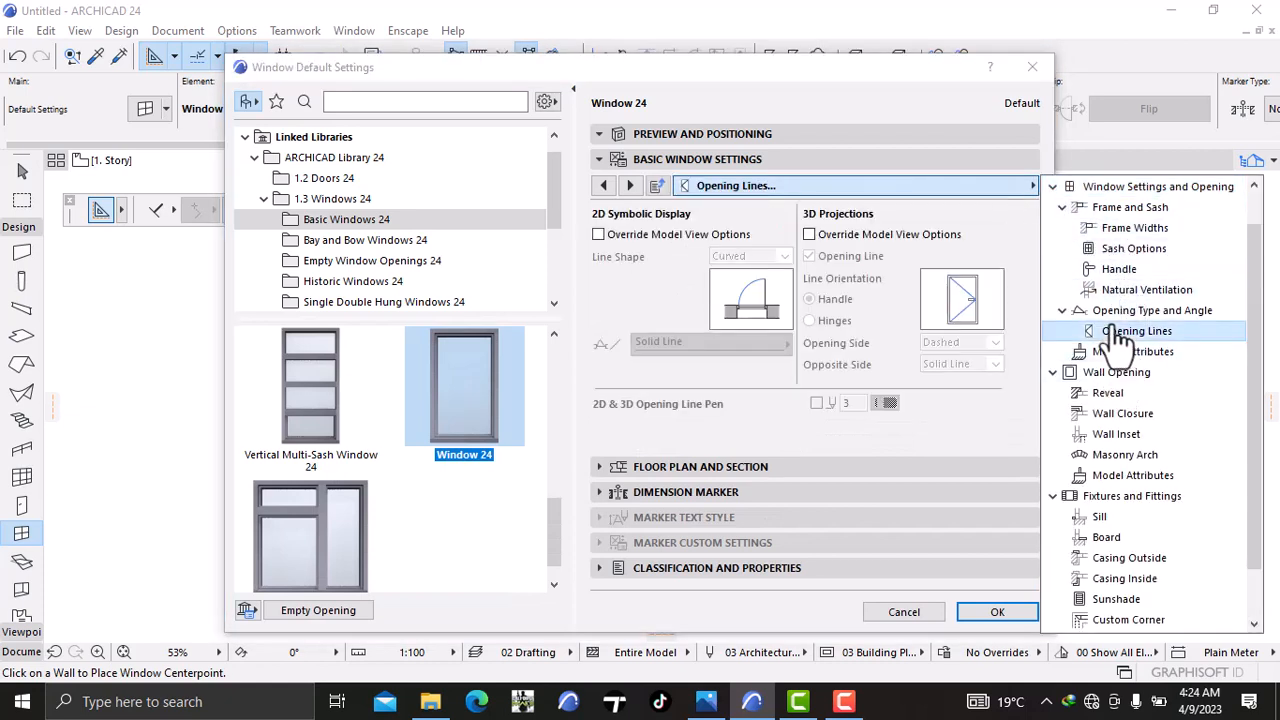
click(809, 236)
click(810, 241)
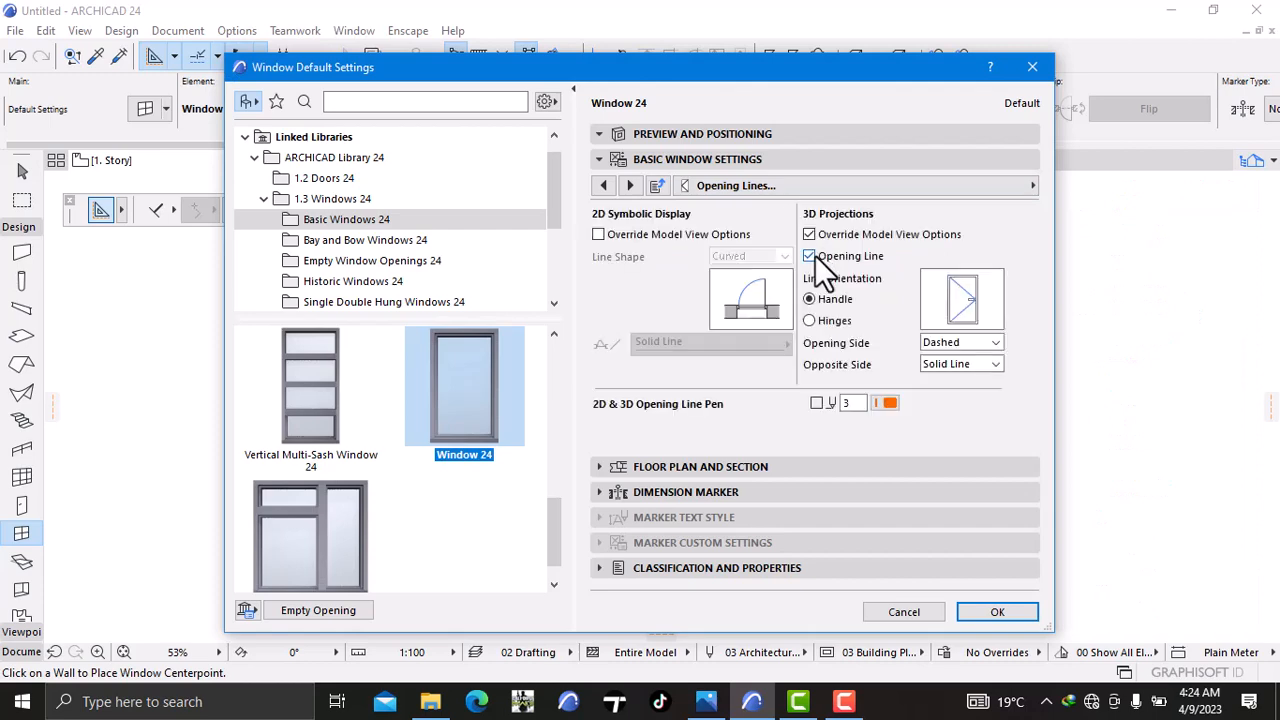
Step: Make the window's frame and sash surfaces uniform and set them to Paint - Ivory Black
click(833, 189)
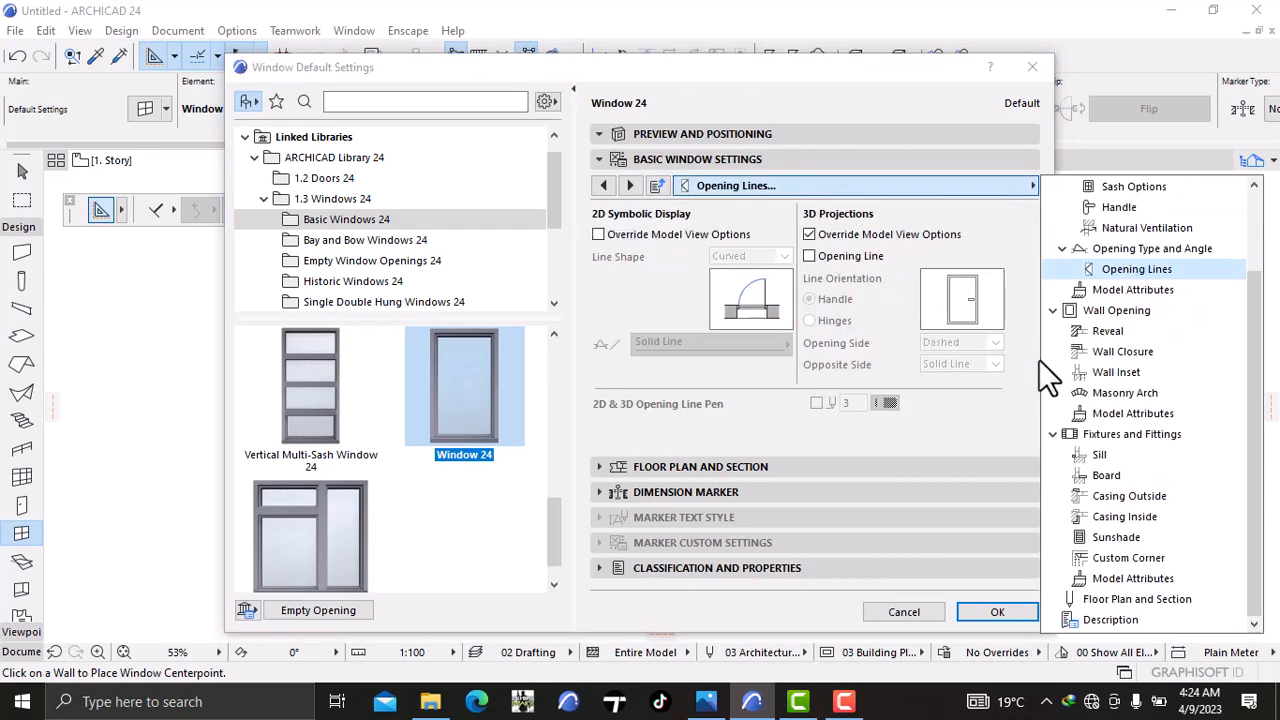
click(1112, 293)
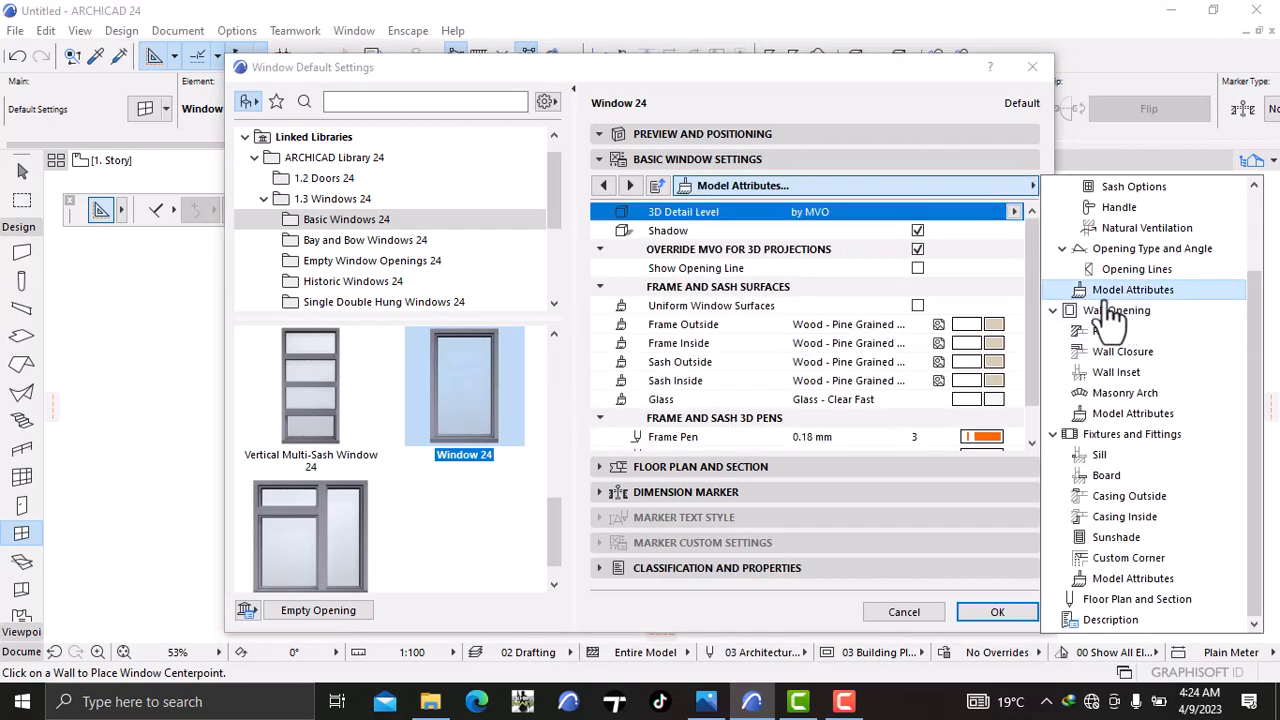
click(917, 305)
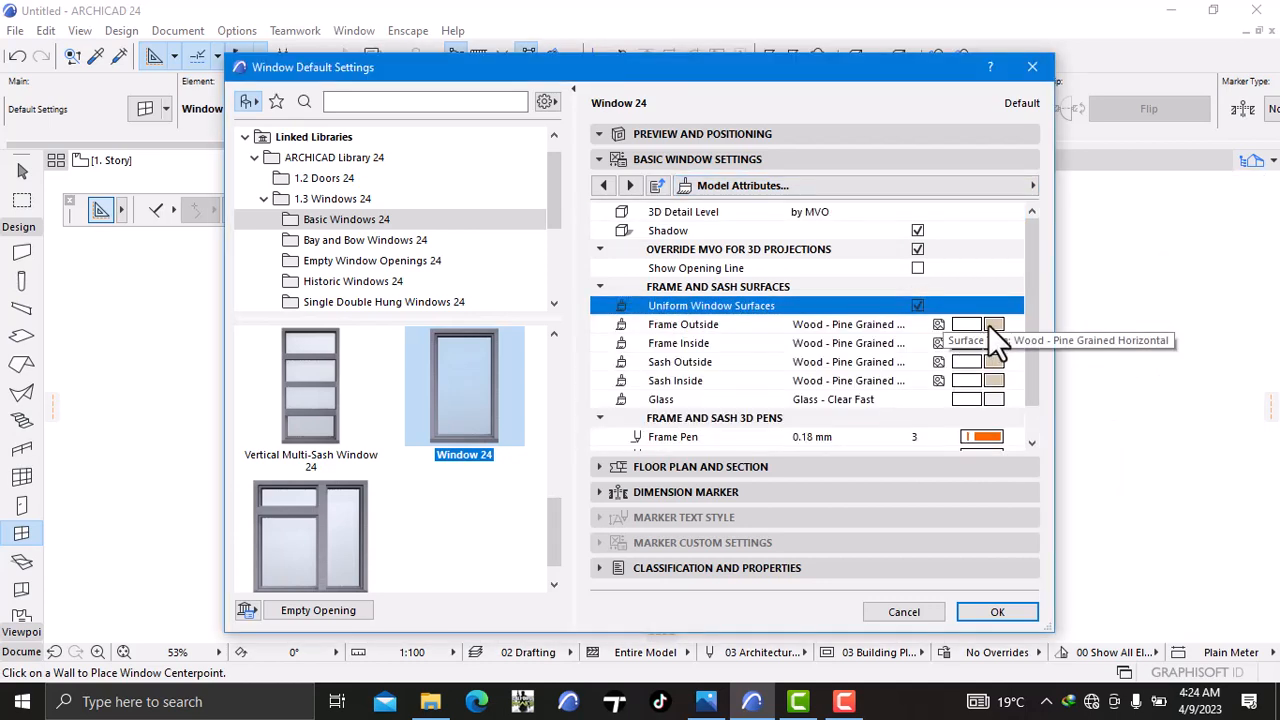
click(988, 325)
click(529, 338)
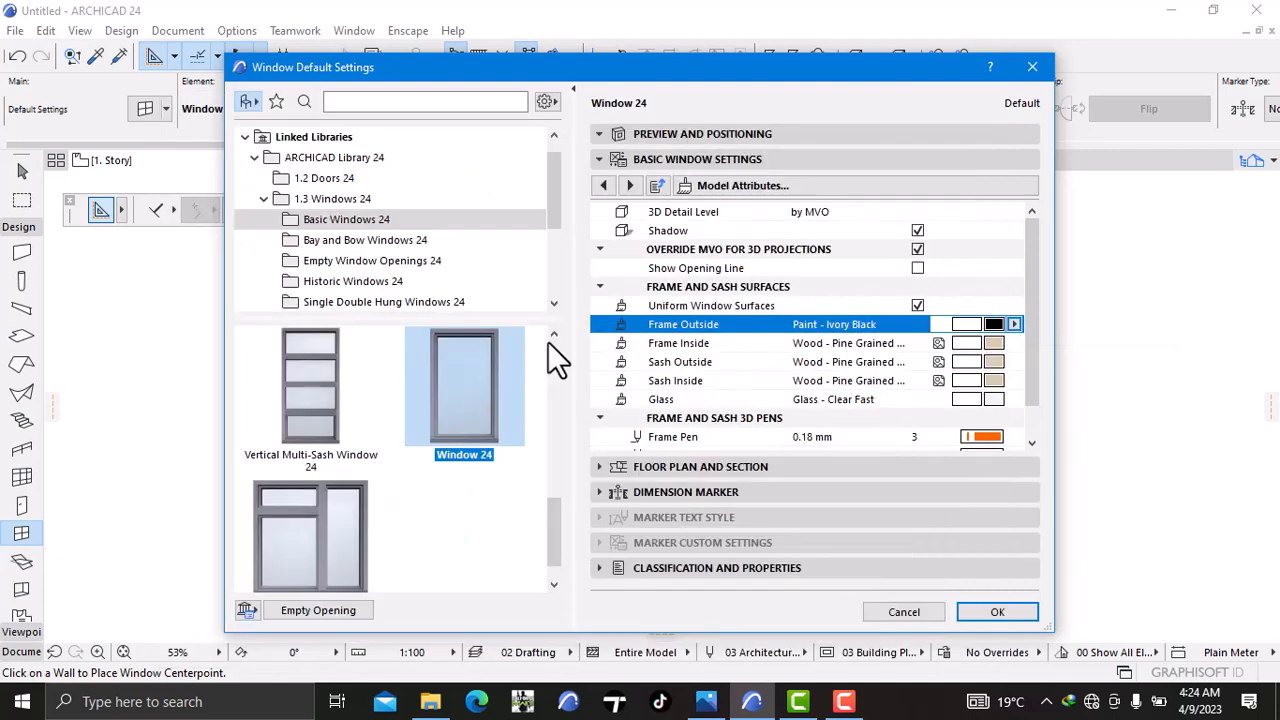
Step: Enable the Simple outside casing for the default window
click(893, 188)
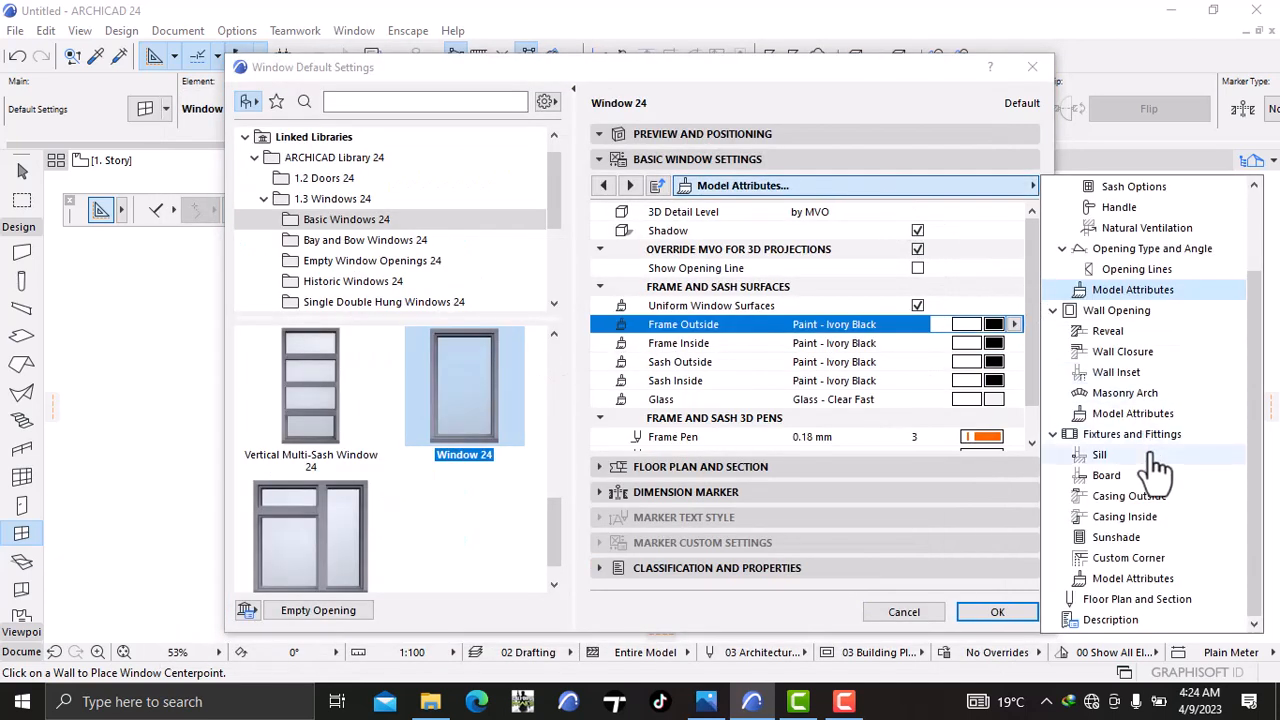
click(1125, 496)
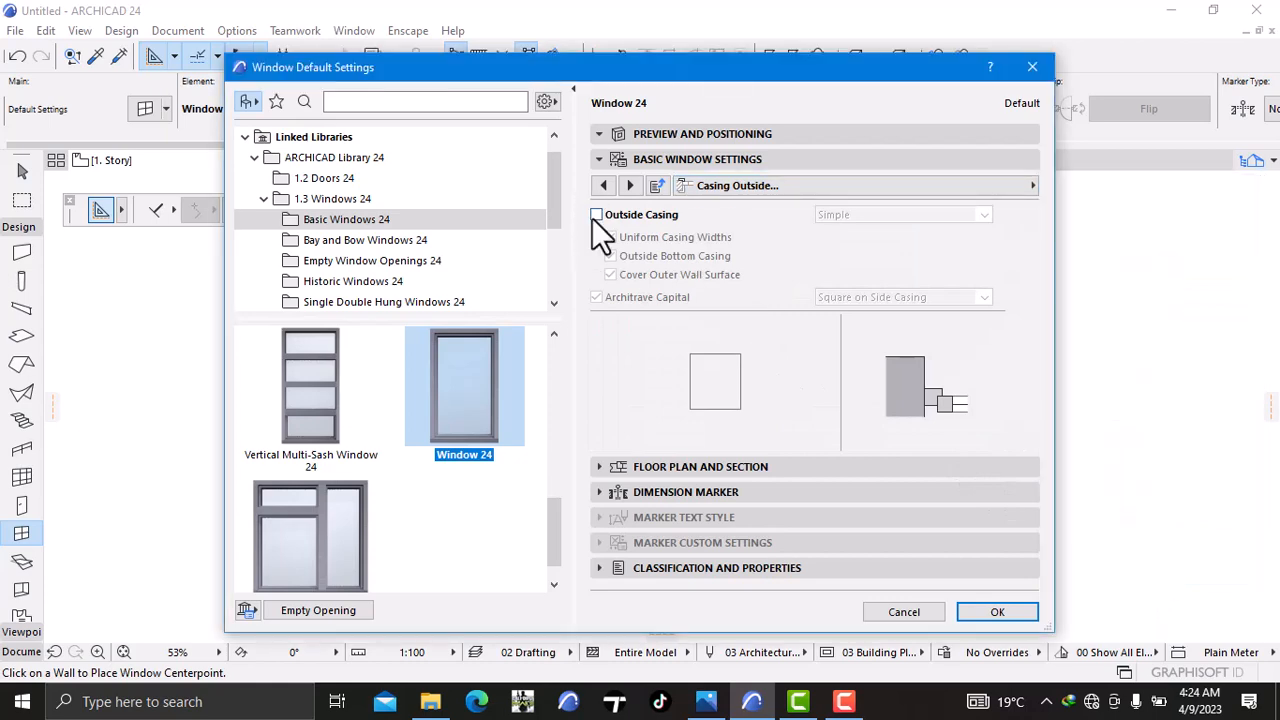
click(594, 216)
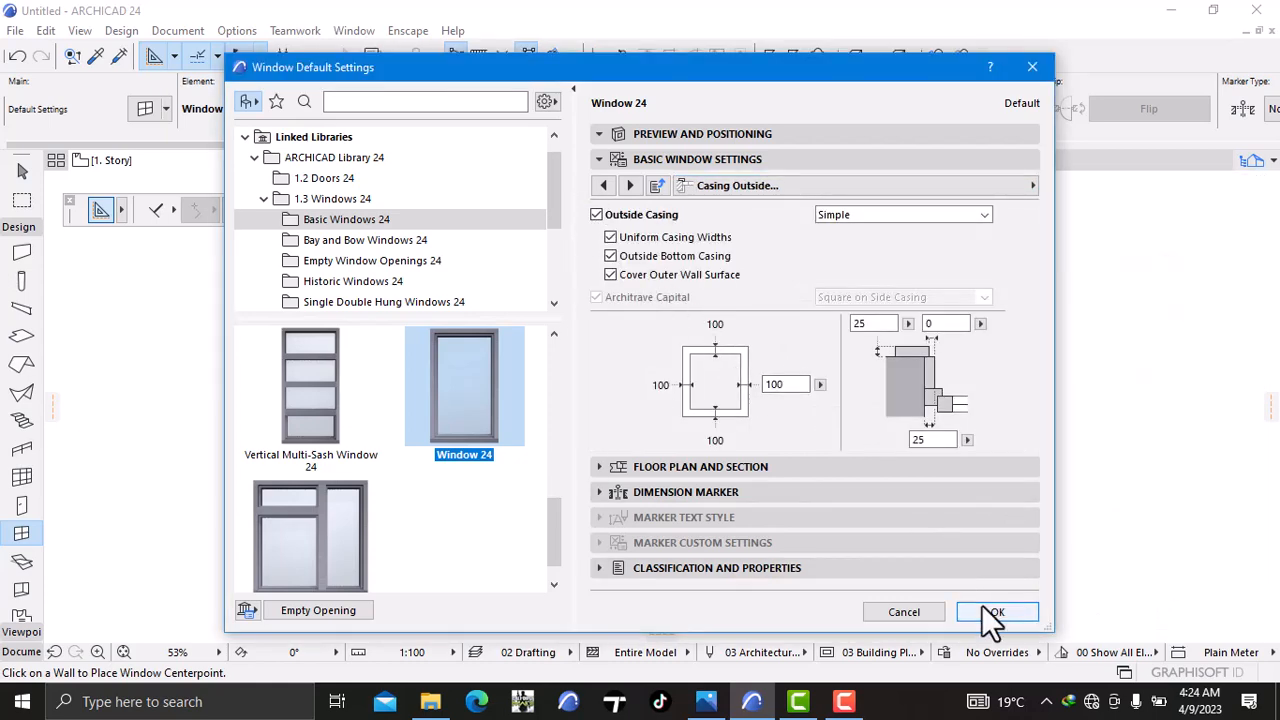
Step: Set the window's outside casing surface to Paint - Glossy White and accept the default window settings
click(811, 185)
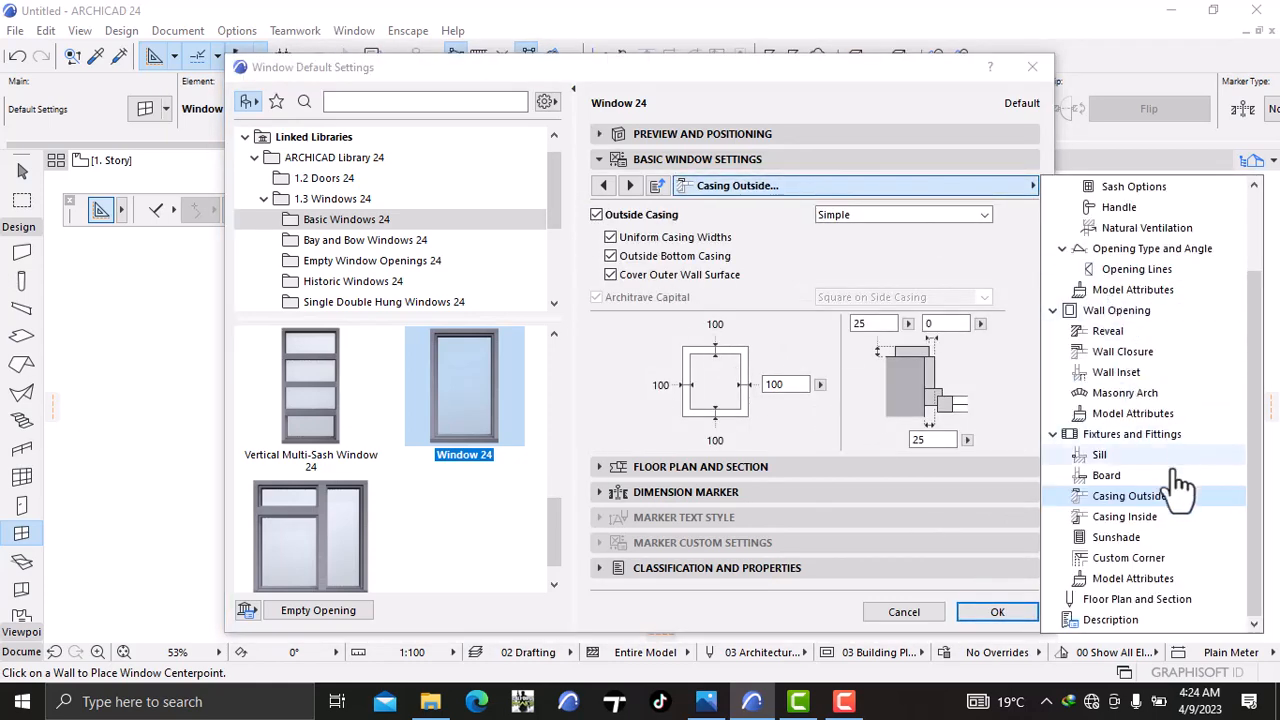
click(1133, 578)
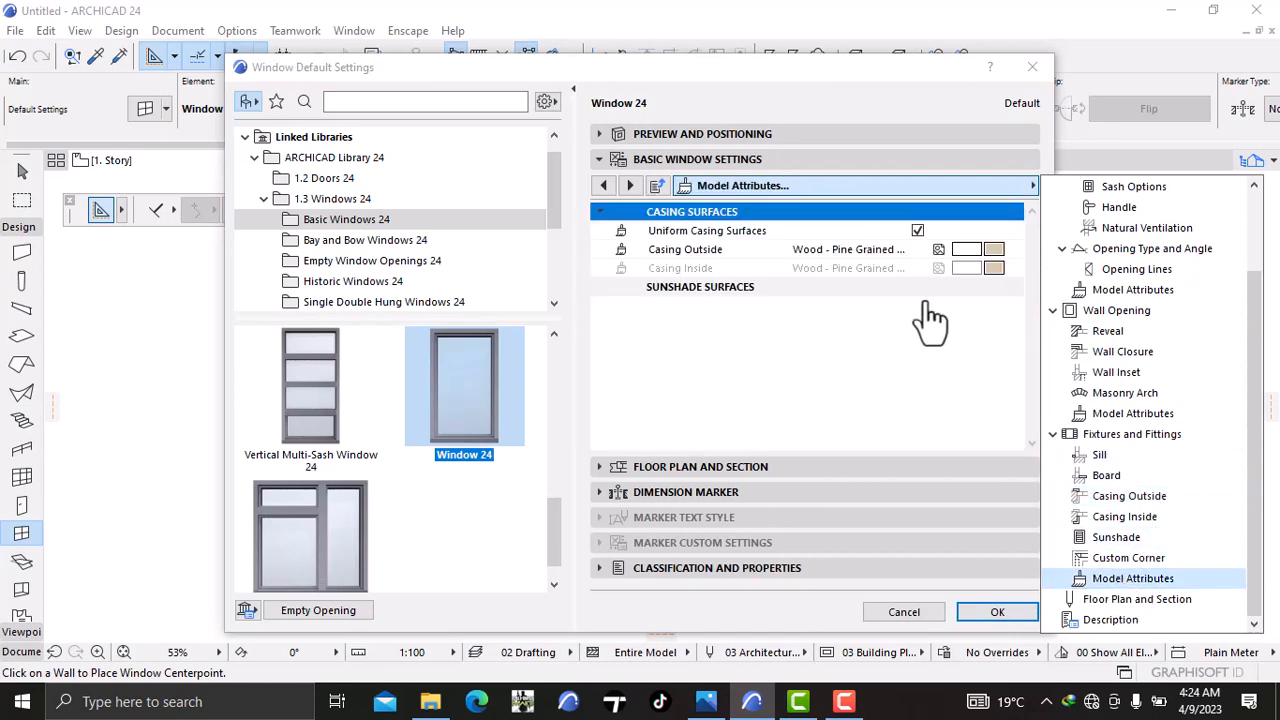
click(993, 250)
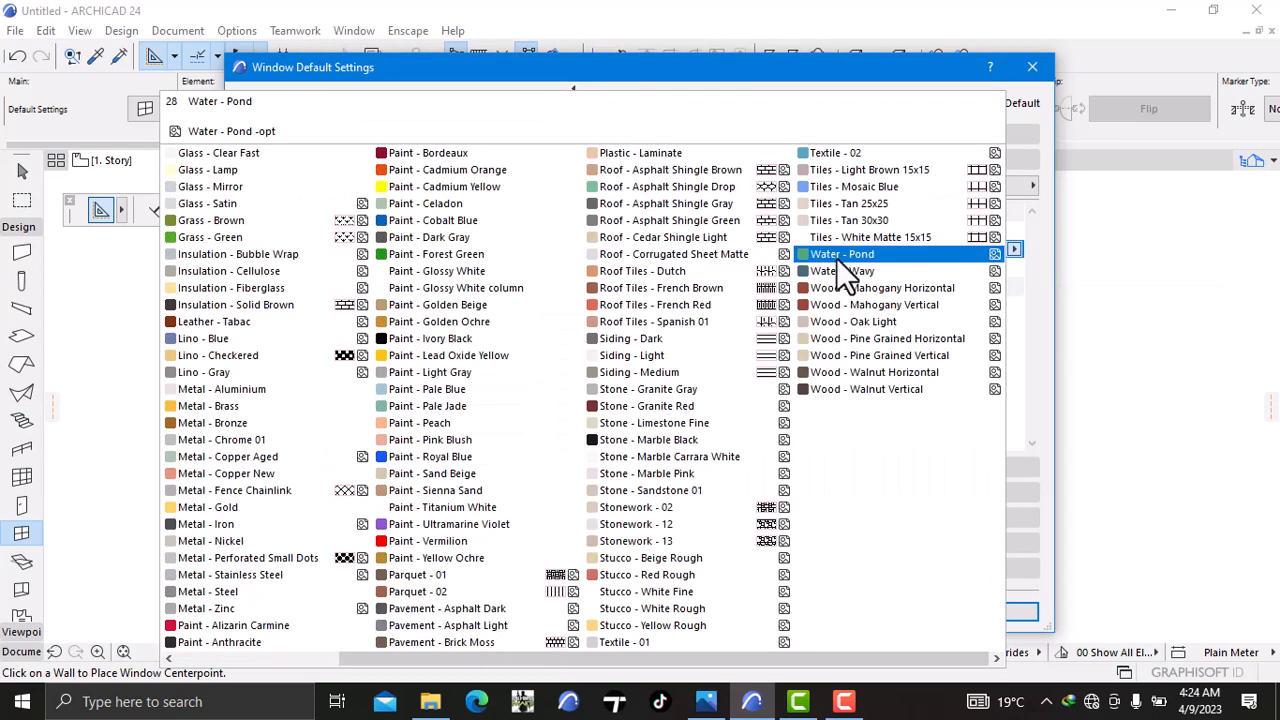
click(526, 272)
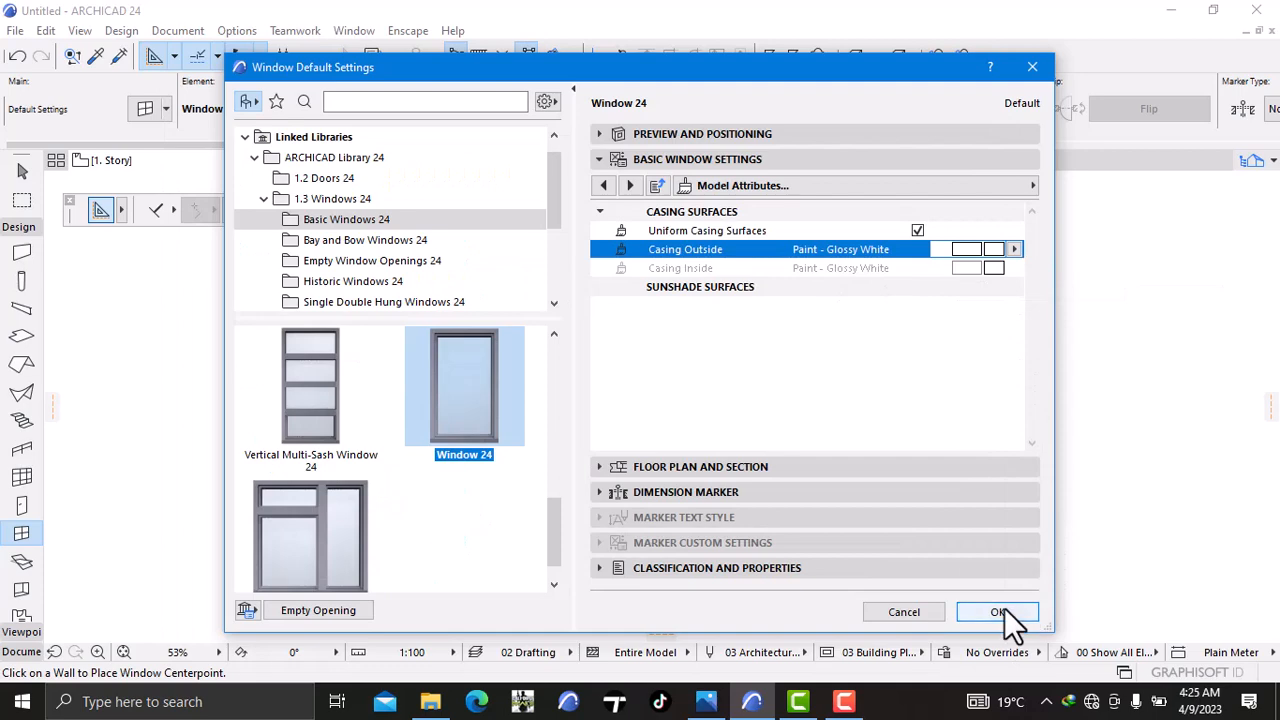
click(998, 612)
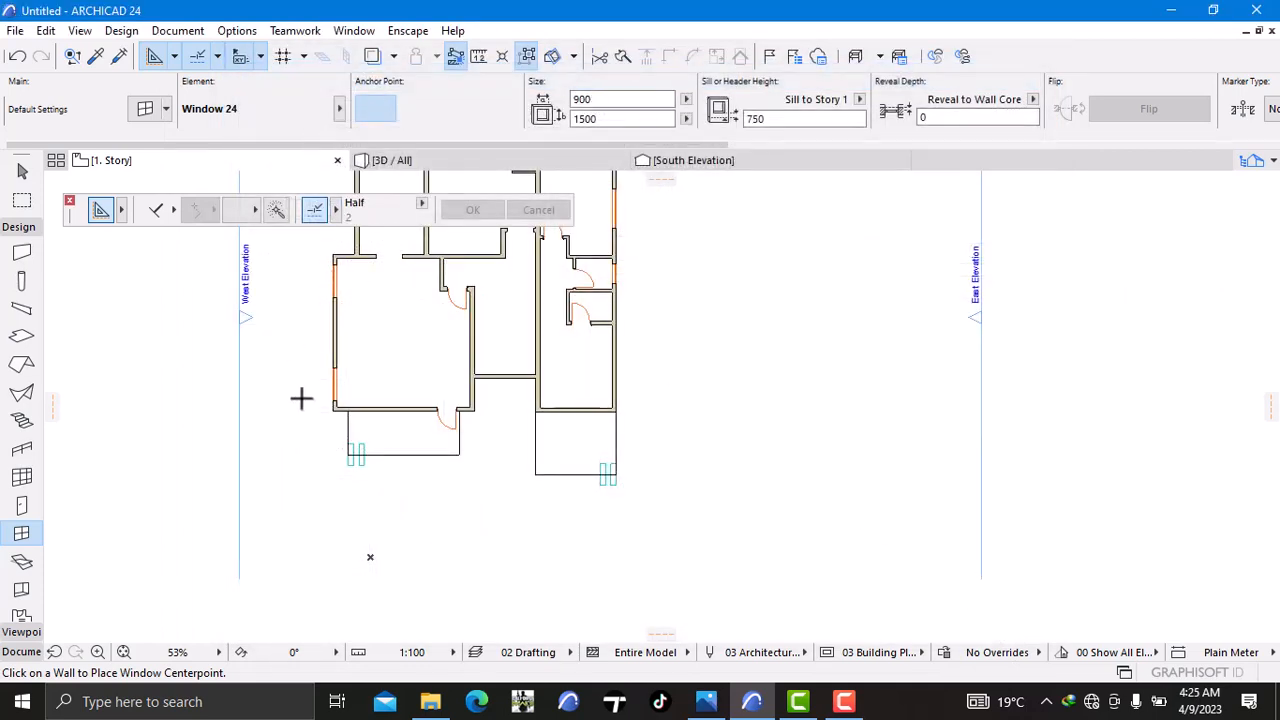
Step: Place three 900 x 1500 mm windows with a 750 mm sill in a row along the southwest room's south wall, west of the balcony door
scroll(301, 398, up, 3)
scroll(394, 330, up, 4)
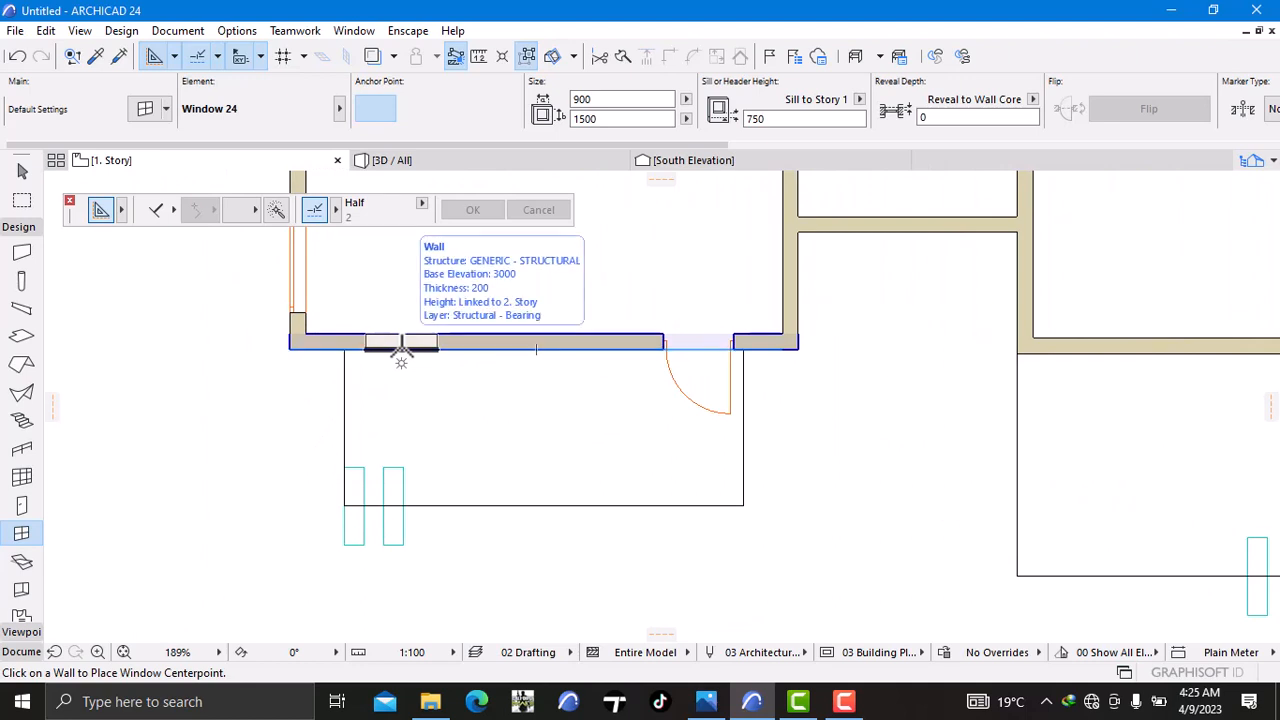
click(401, 345)
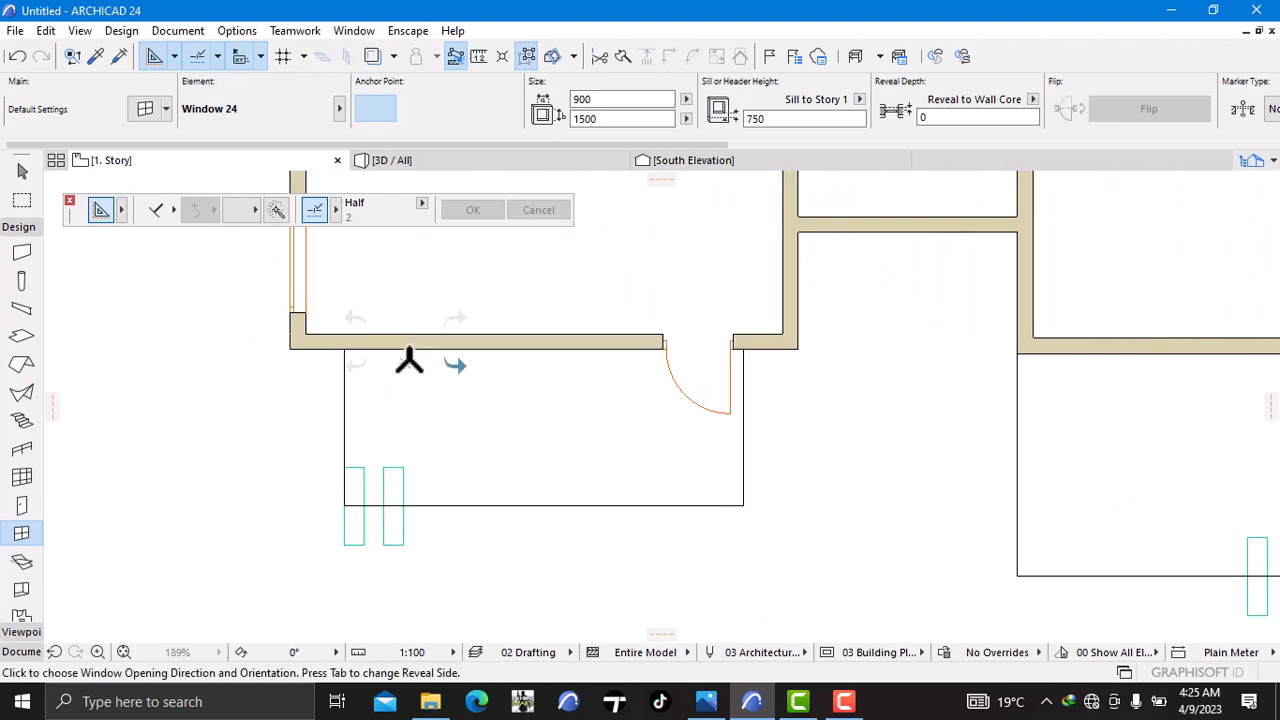
click(470, 386)
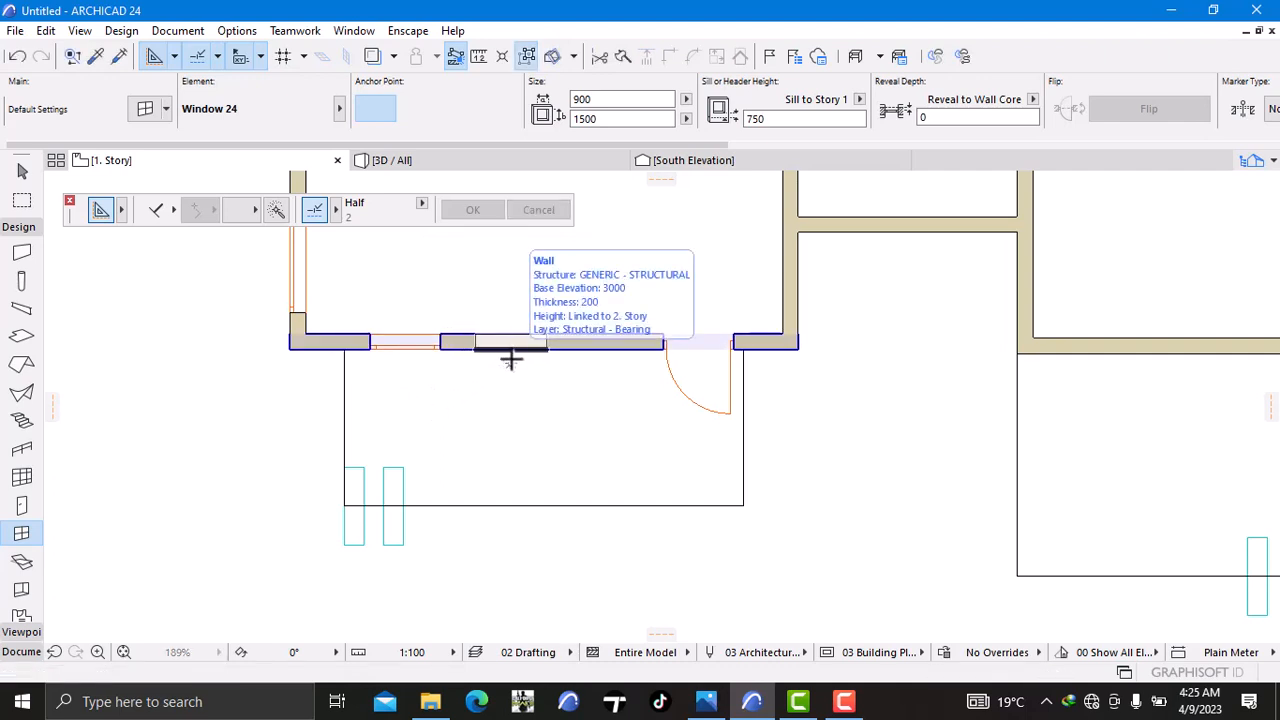
click(510, 358)
click(585, 392)
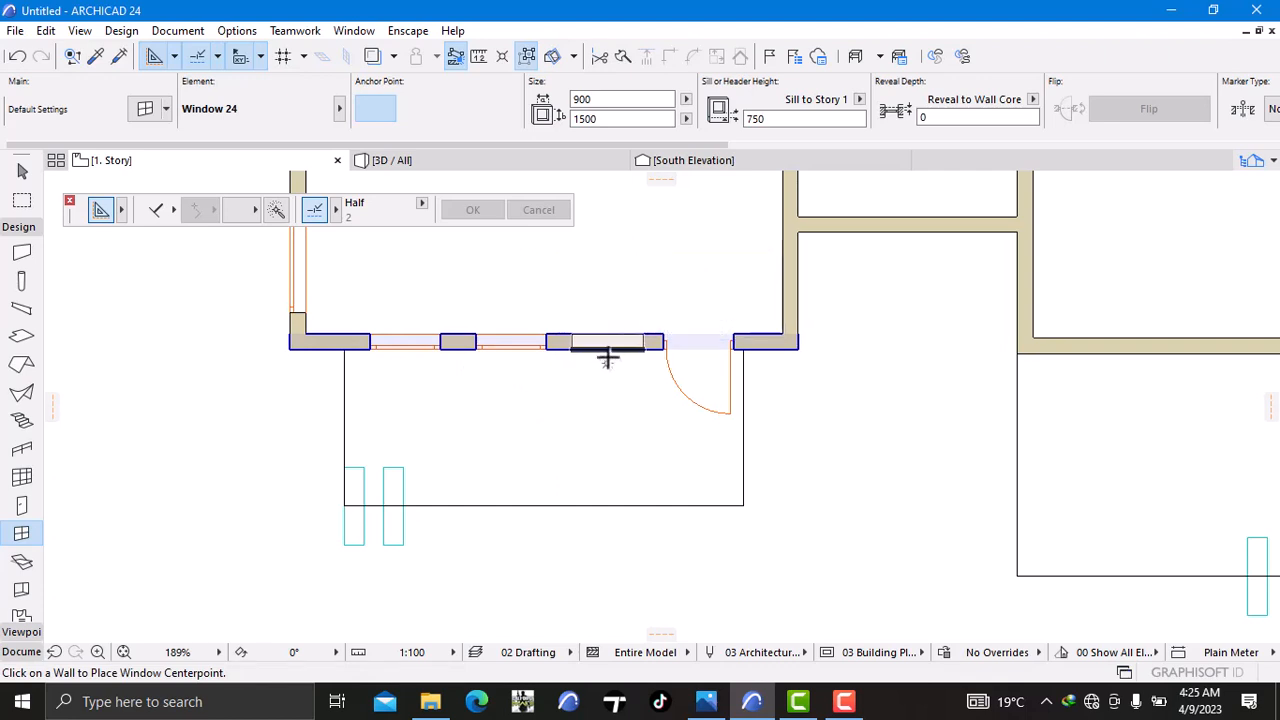
click(608, 358)
click(630, 406)
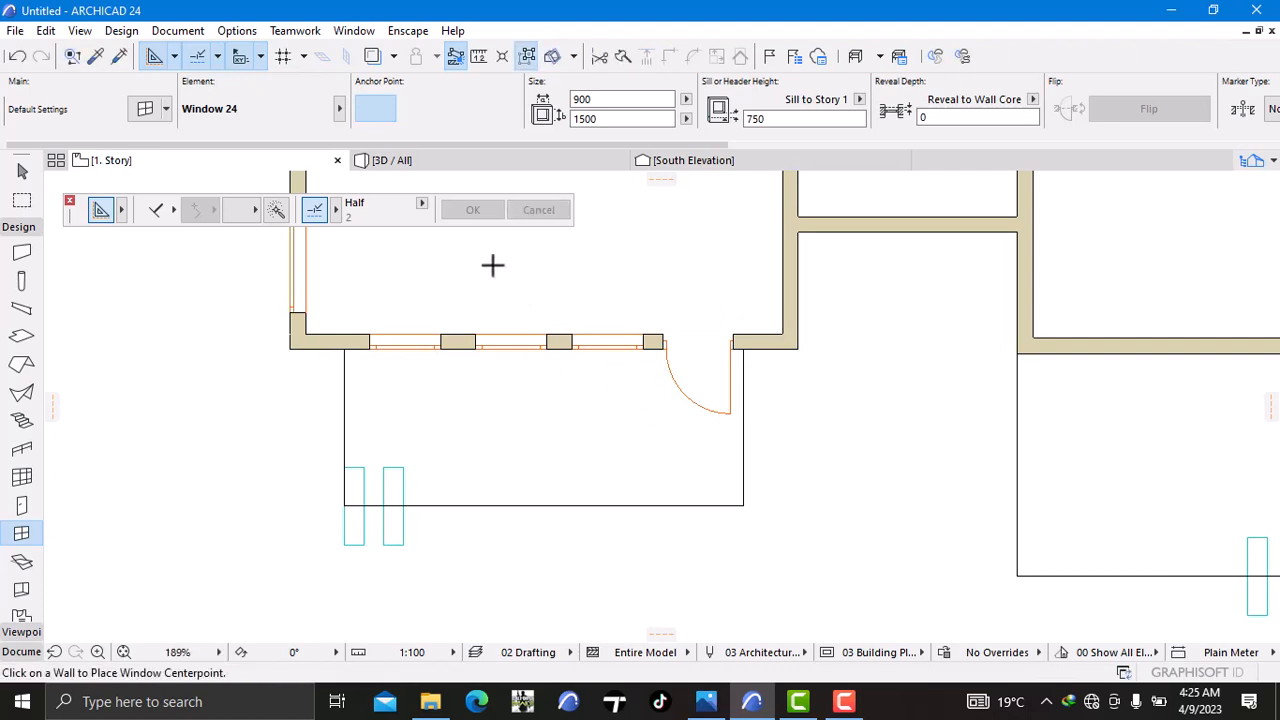
Step: Examine the three upper front windows beside the balcony door in 3D from the front of the house
click(476, 160)
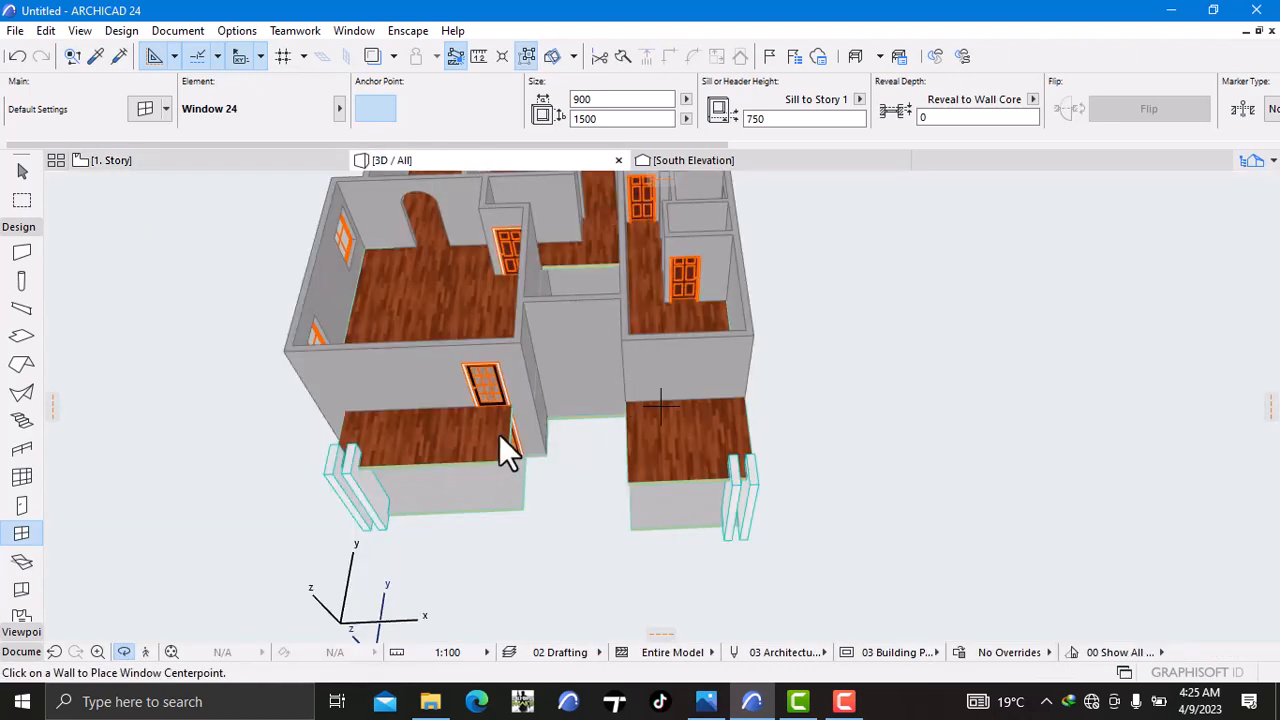
scroll(500, 489, up, 1)
middle_drag(500, 489, 554, 334)
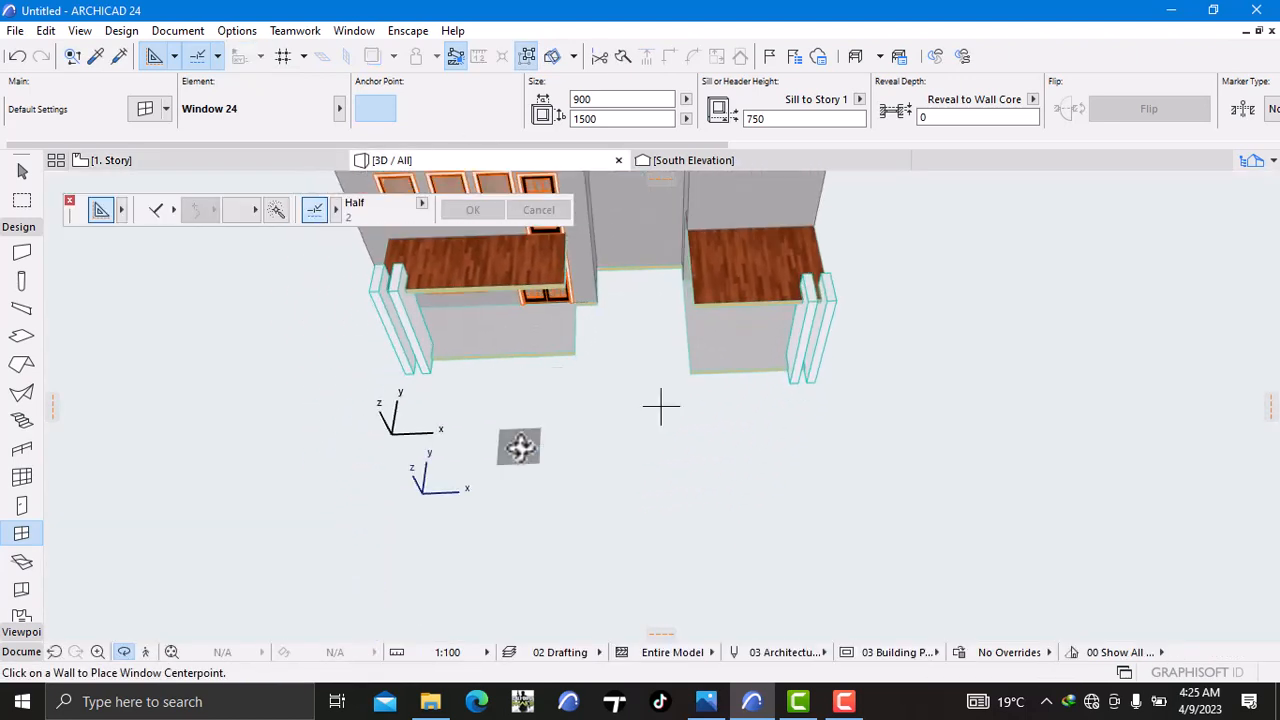
right_click(519, 447)
click(257, 443)
middle_drag(257, 443, 461, 541)
scroll(406, 419, down, 1)
scroll(454, 424, up, 3)
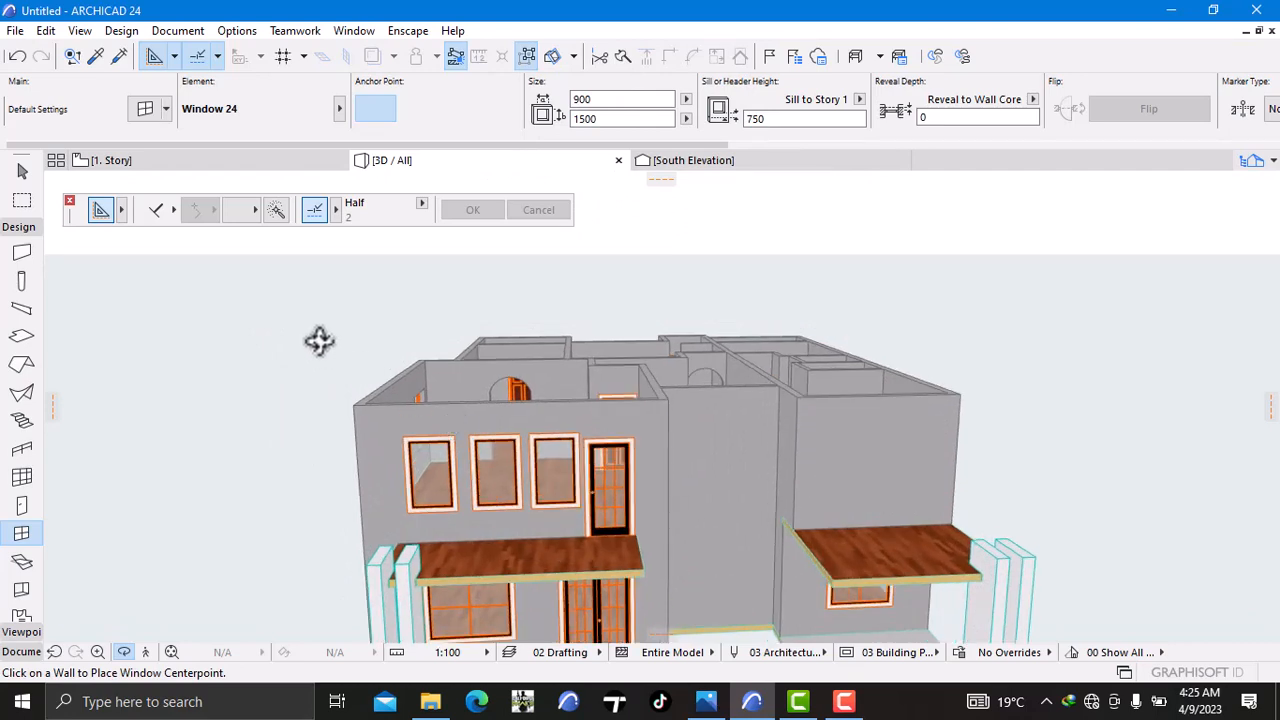
Step: Set the three upper front windows beside the balcony door to a 150 mm sill and 2350 mm height, and check them in 3D
click(180, 166)
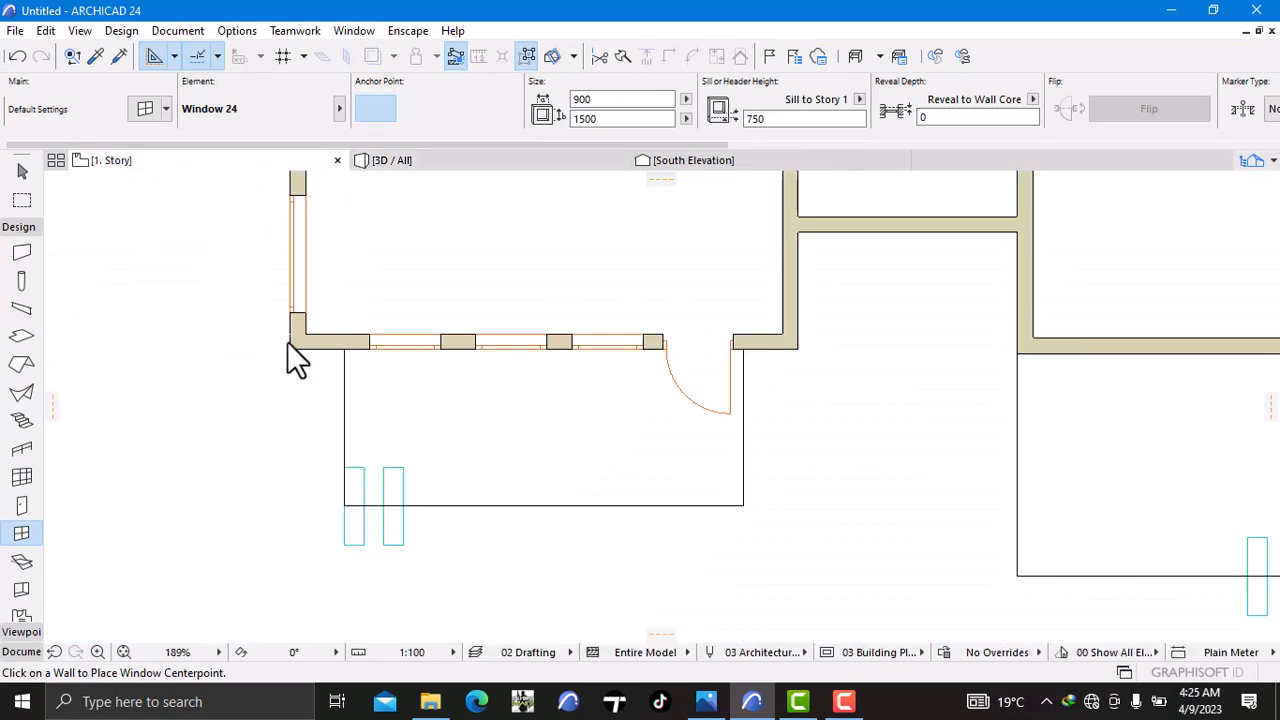
scroll(460, 366, up, 5)
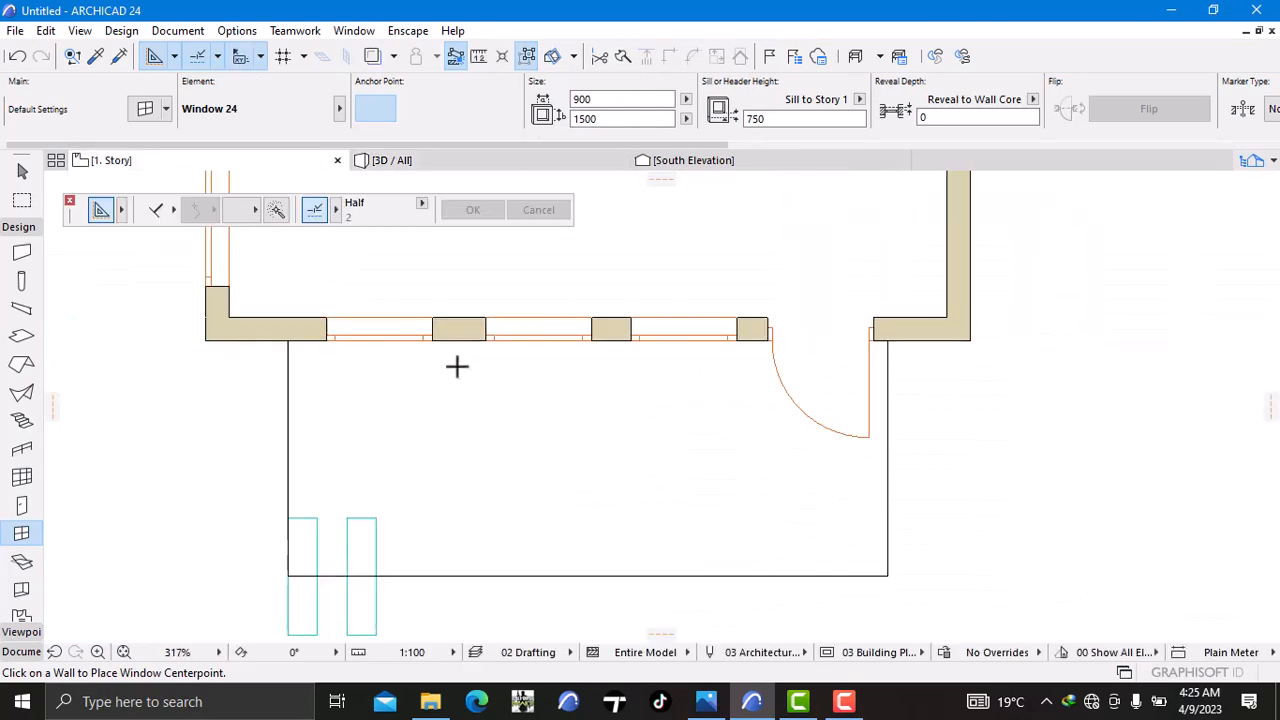
click(434, 323)
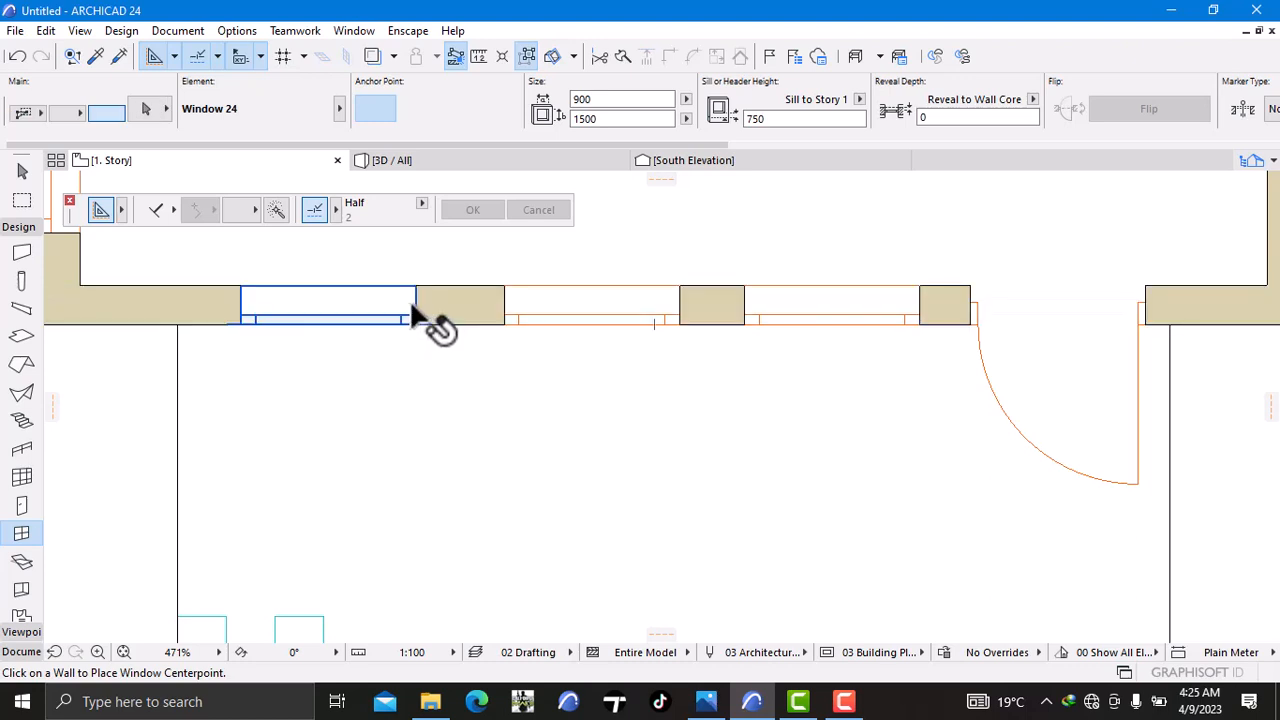
shift+click(672, 318)
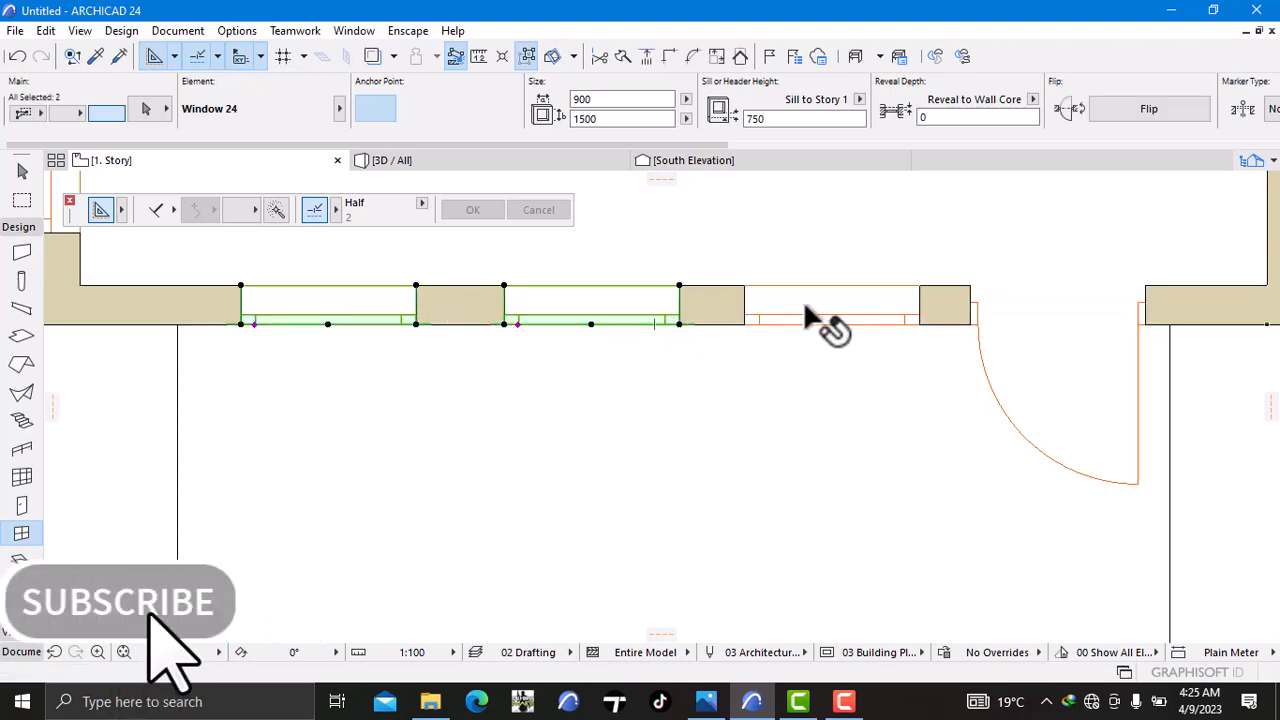
shift+click(908, 298)
scroll(797, 403, down, 5)
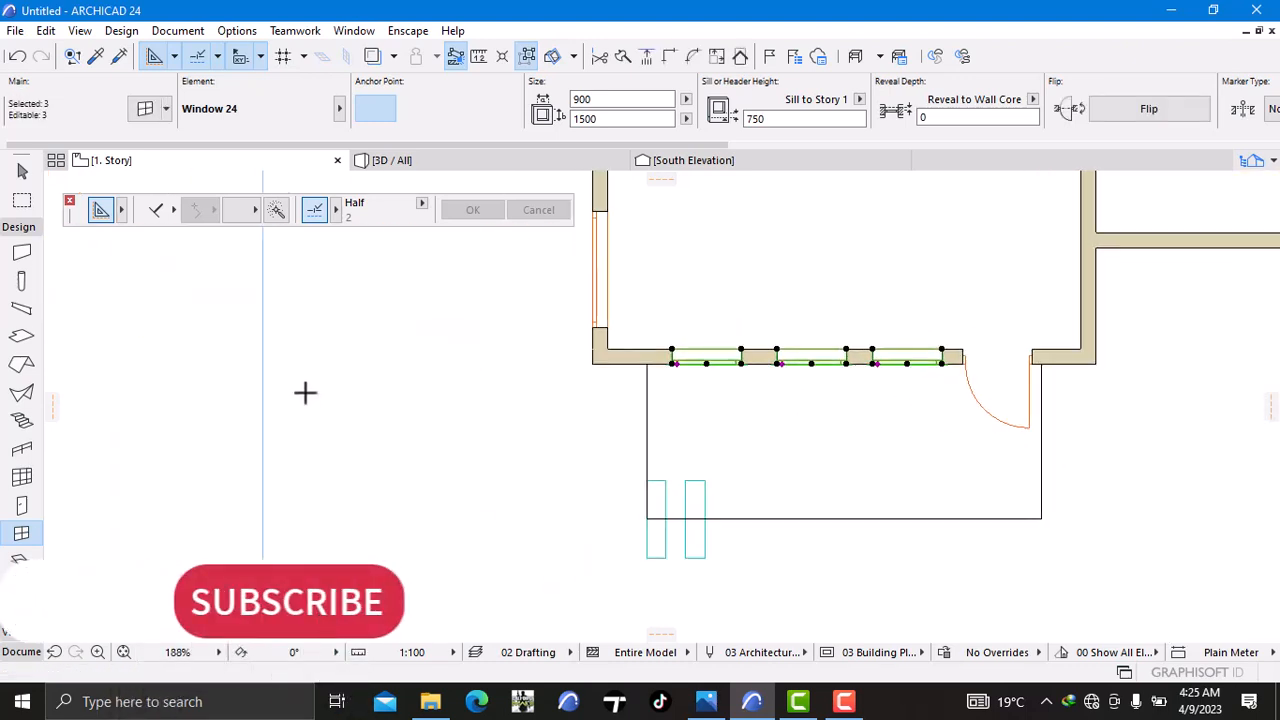
right_click(300, 390)
click(351, 262)
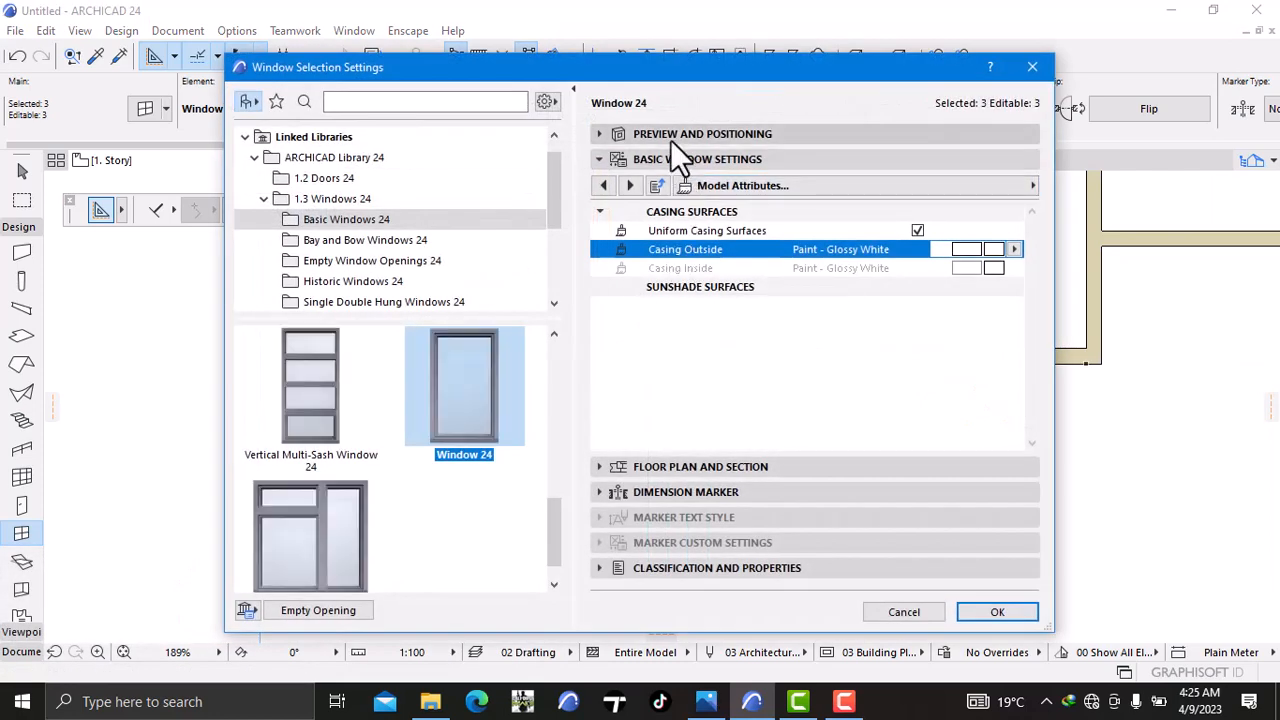
click(670, 156)
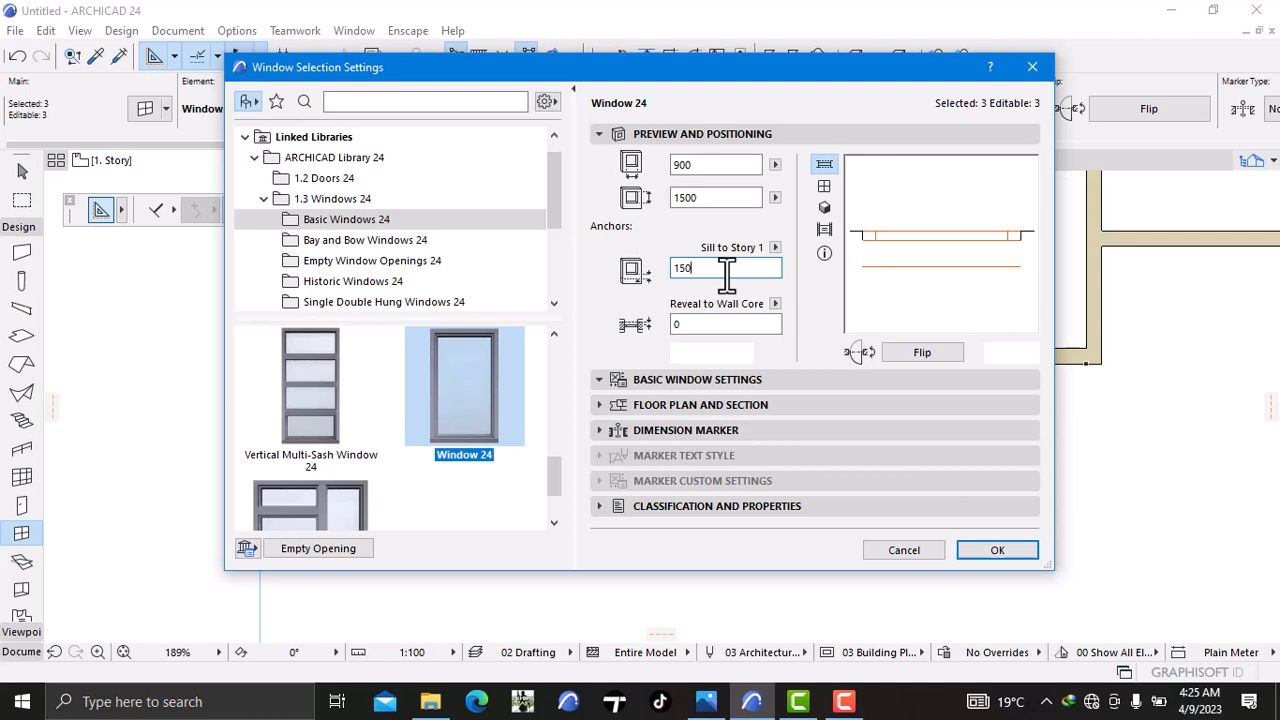
click(737, 196)
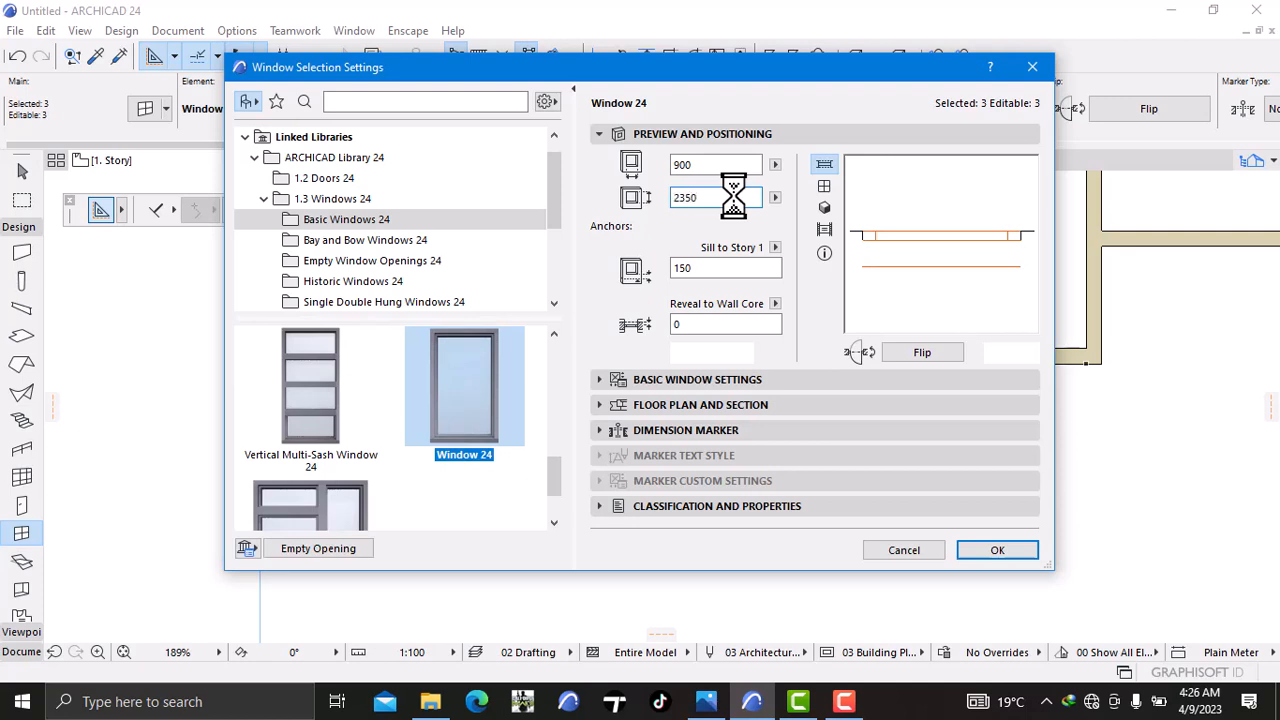
click(1015, 550)
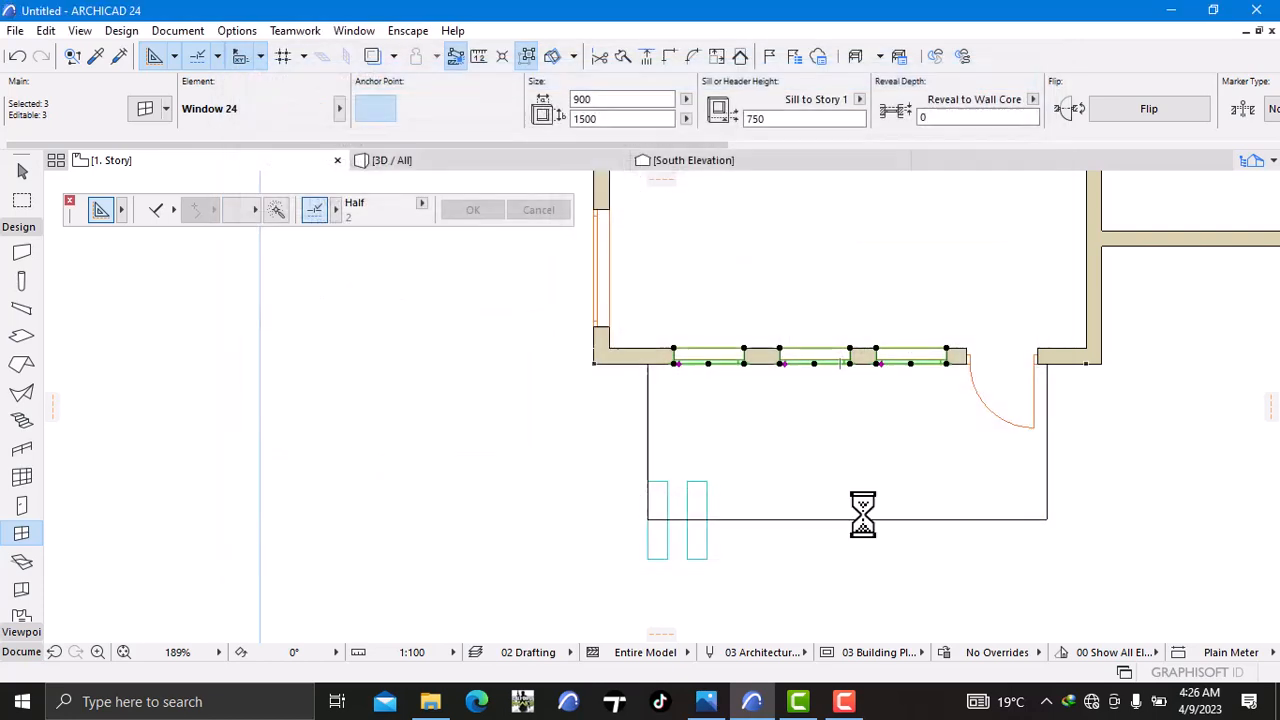
click(460, 161)
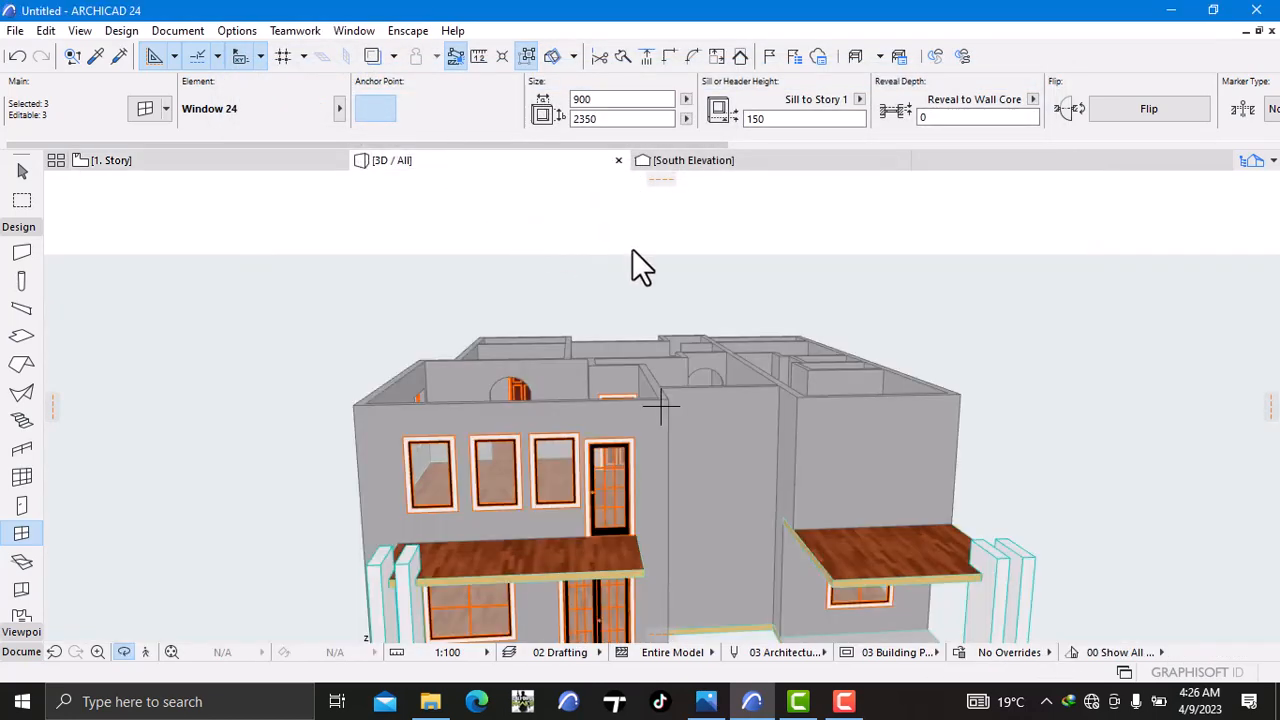
key(Escape)
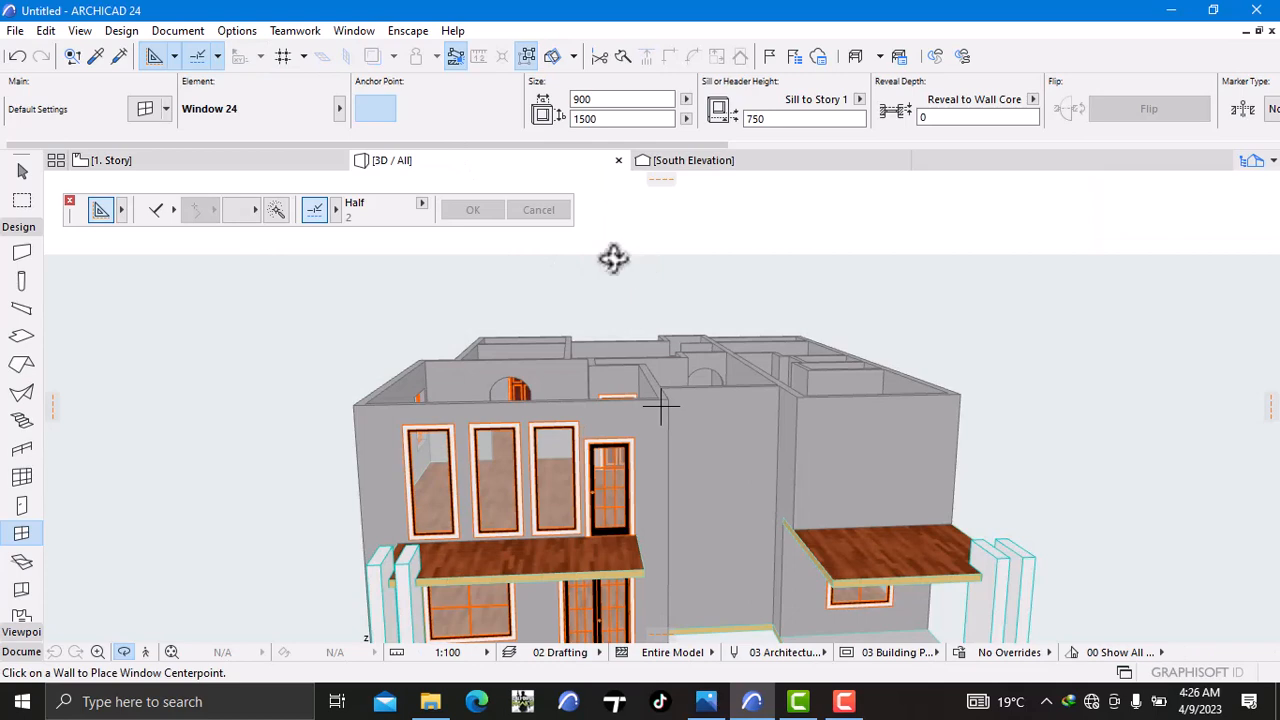
Step: Set the width of the three upper front windows to 750 mm and check the front in 3D
click(205, 160)
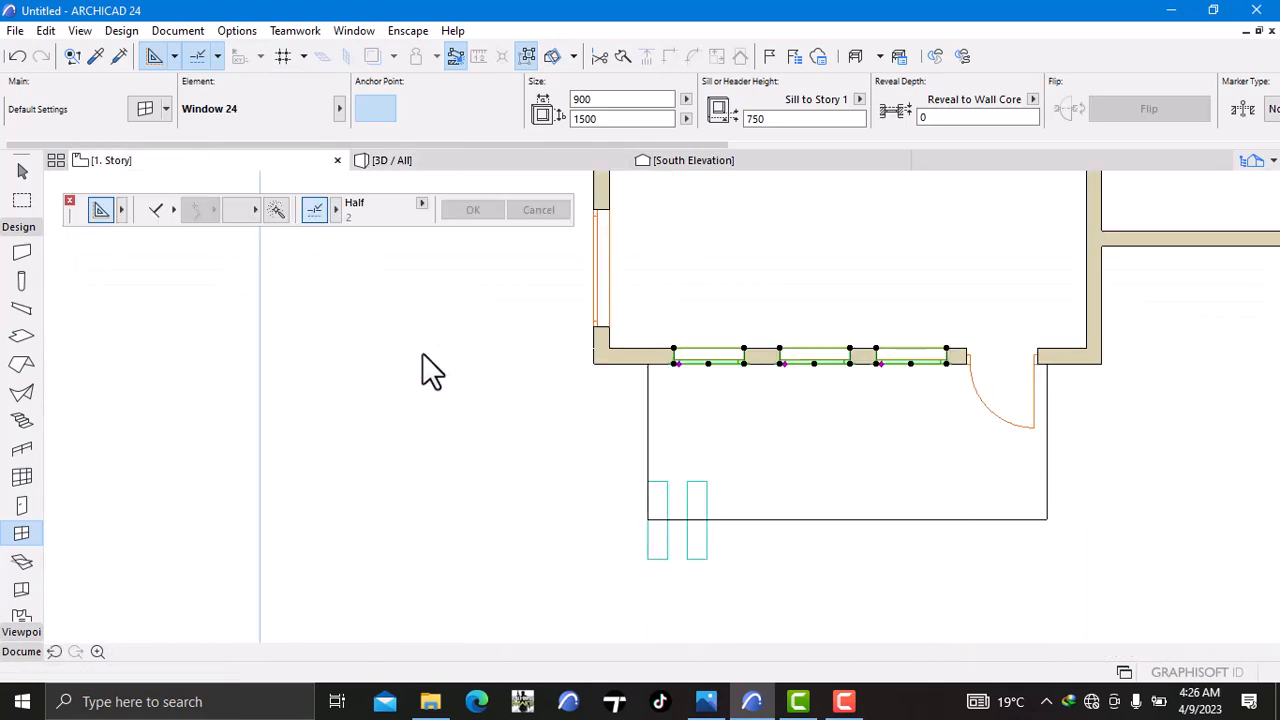
right_click(410, 380)
click(468, 261)
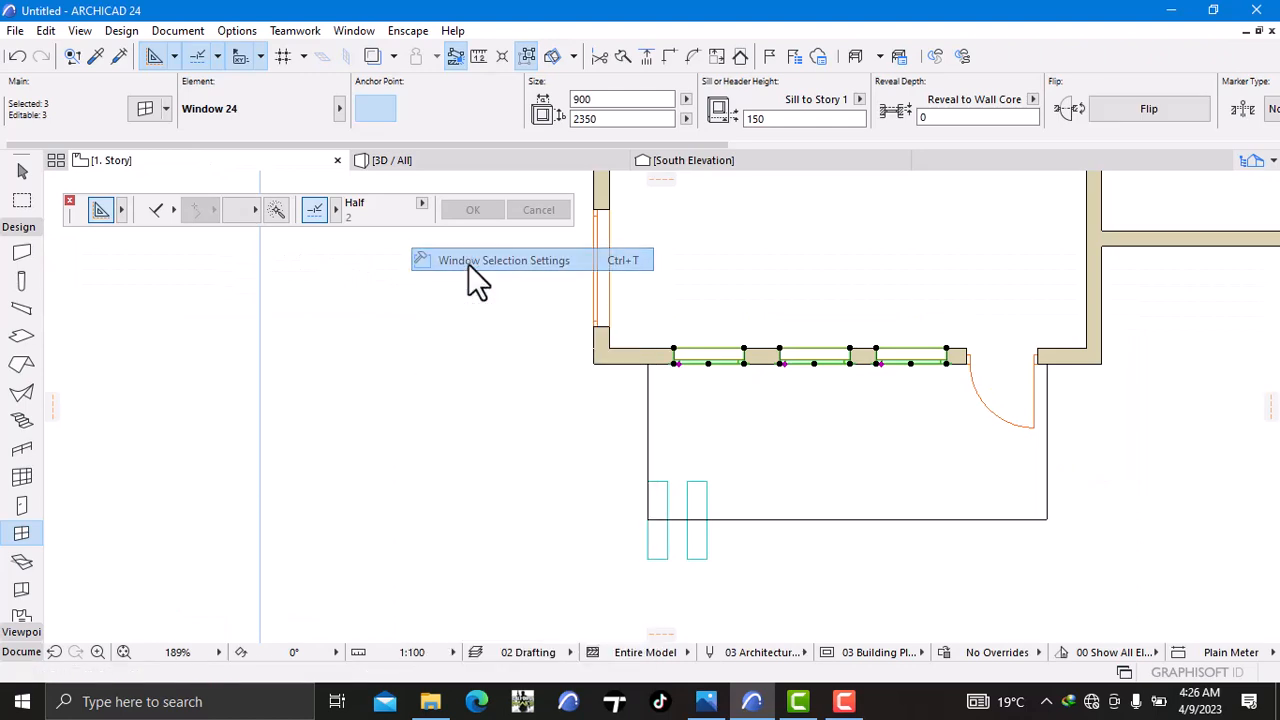
click(706, 167)
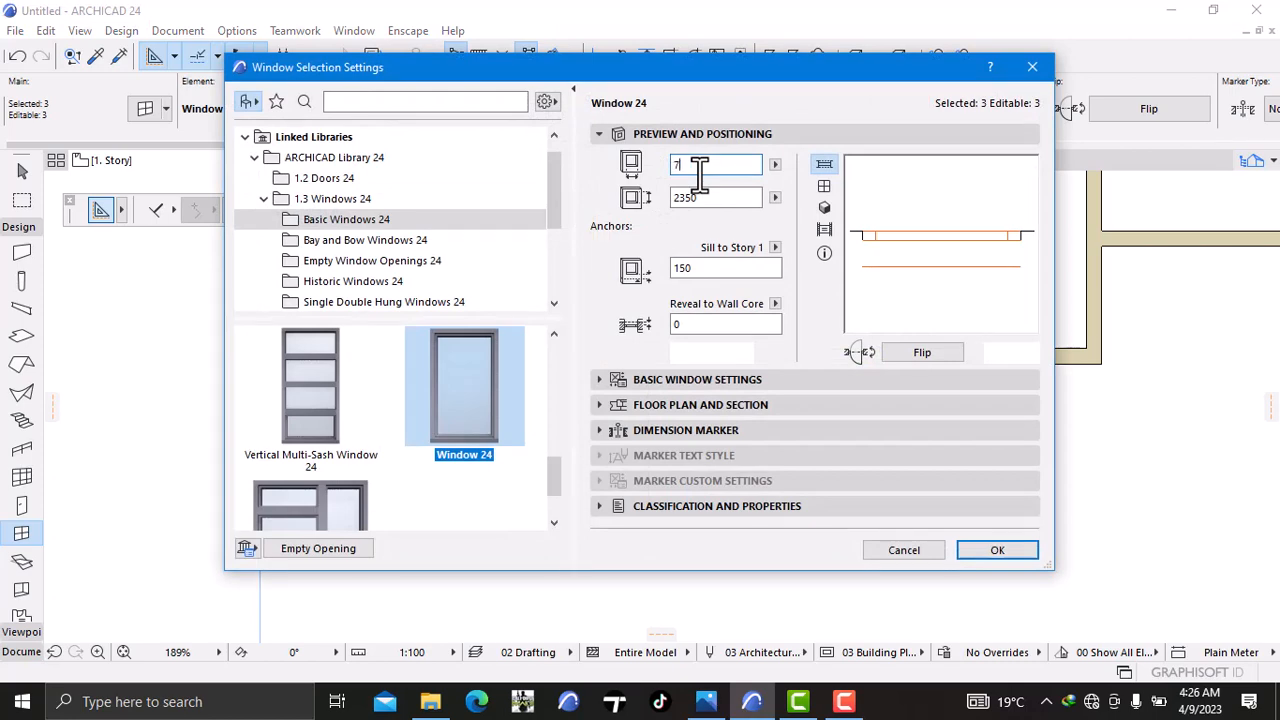
text(750)
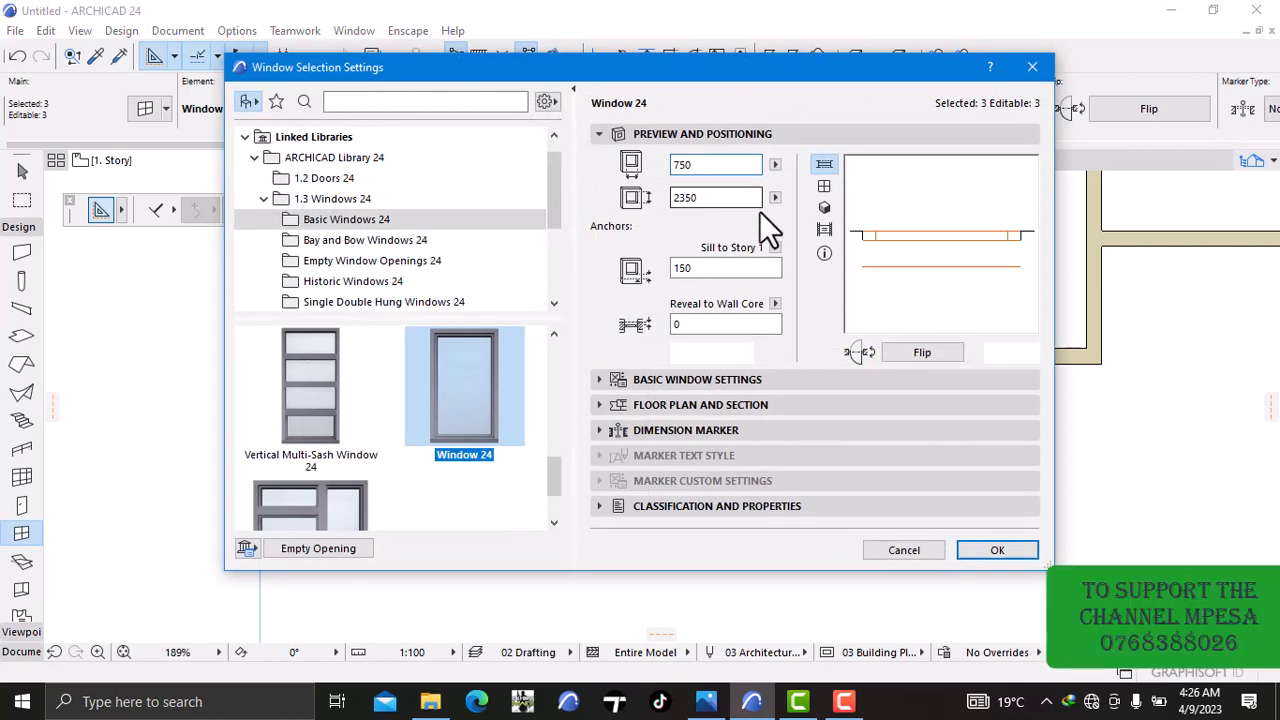
click(1000, 550)
click(463, 162)
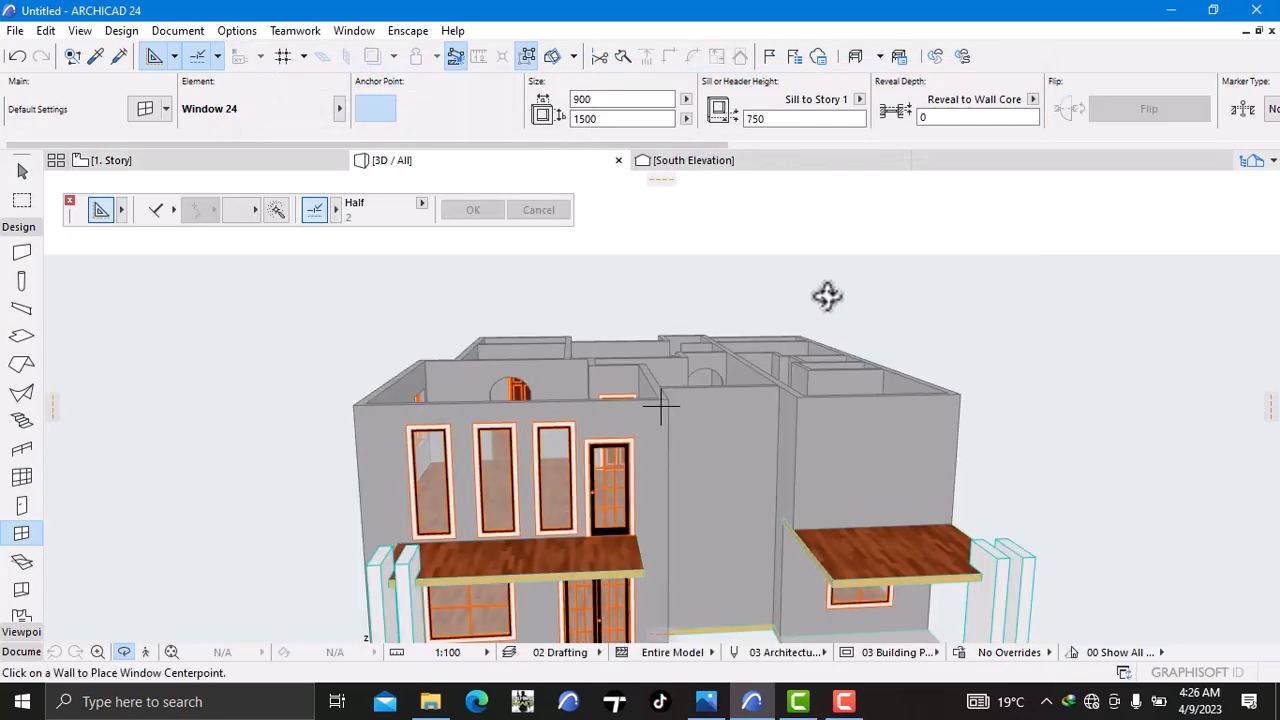
scroll(850, 333, down, 2)
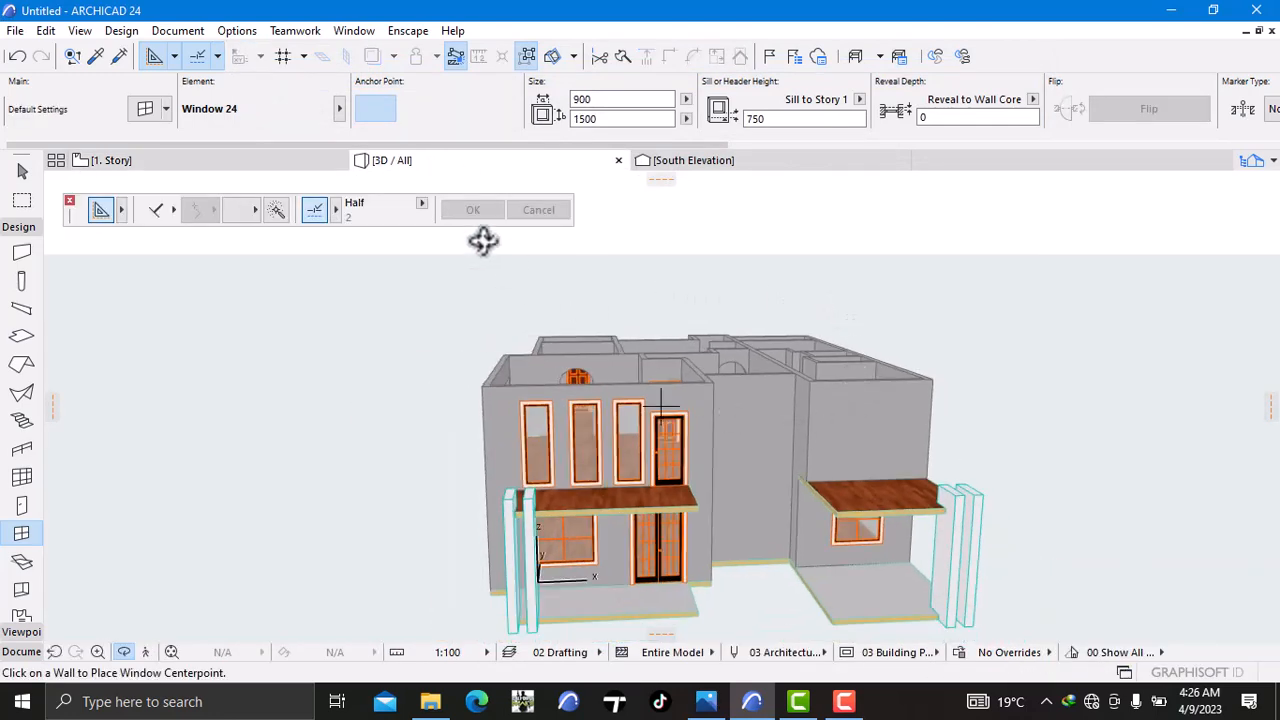
Step: Narrow the three upper front windows to a width of 500 mm and check their proportions in 3D
click(188, 166)
key(ctrl+a)
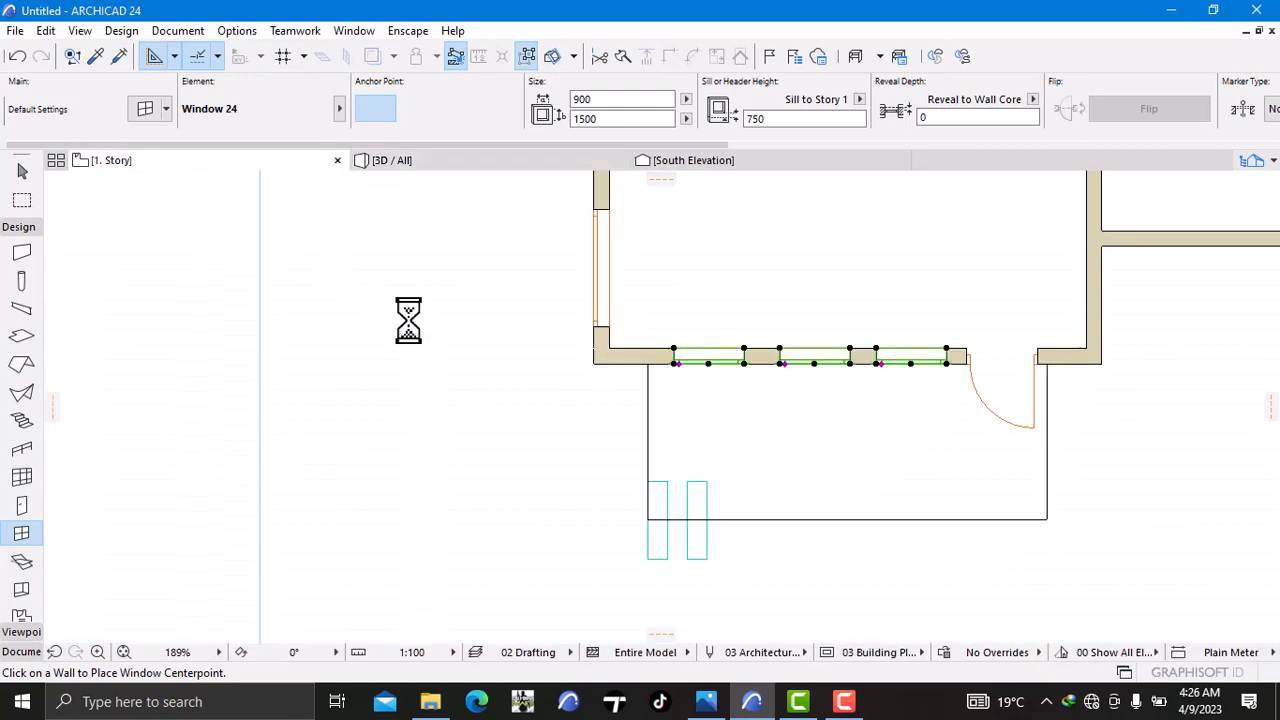
right_click(412, 300)
click(462, 262)
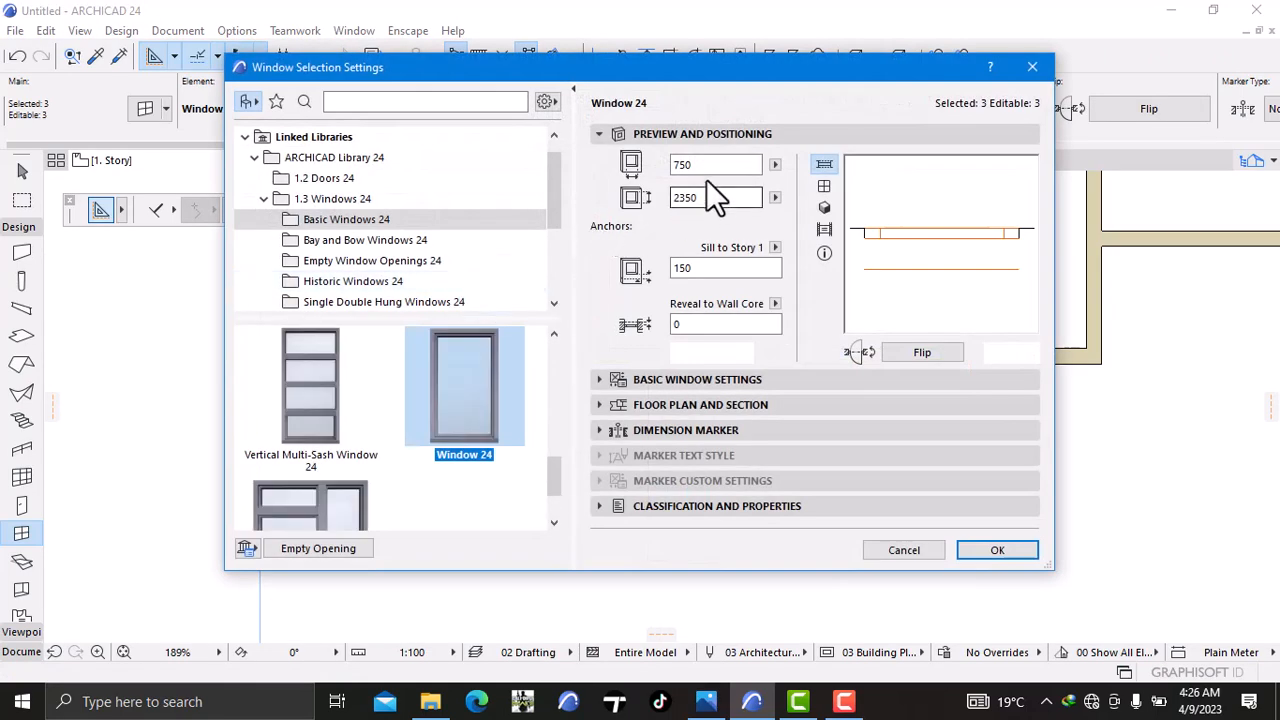
click(708, 165)
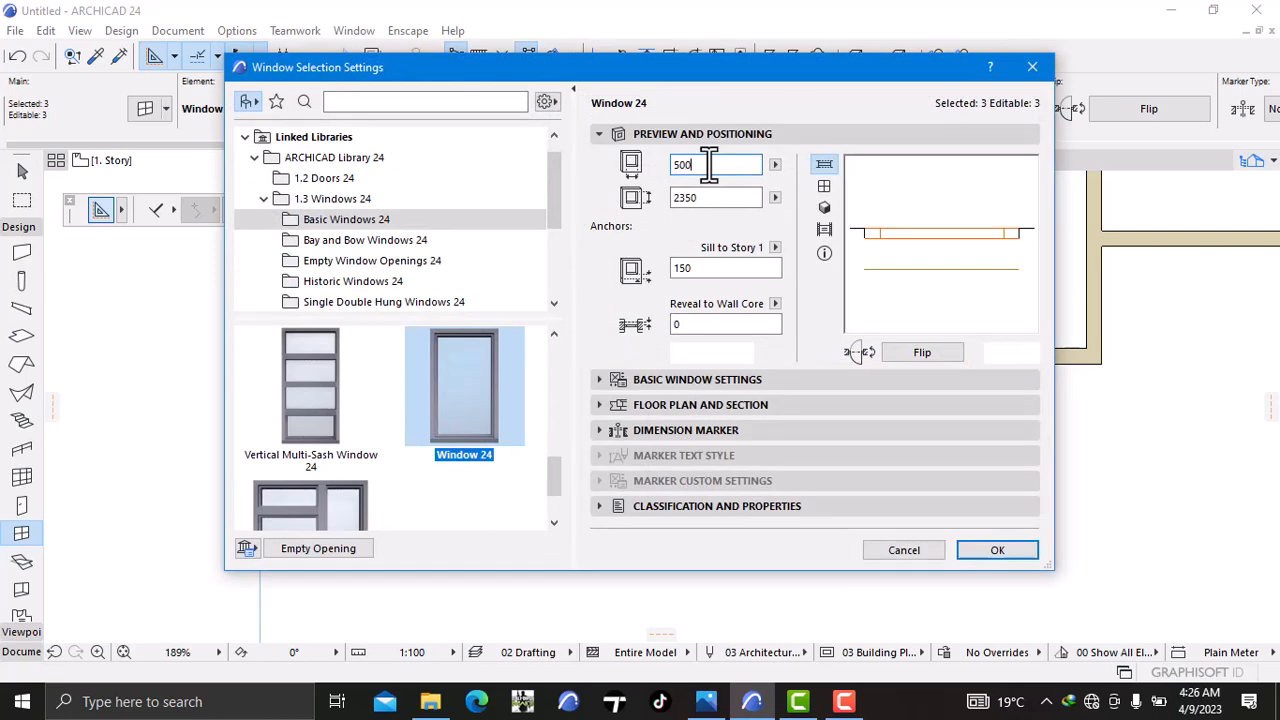
click(1000, 551)
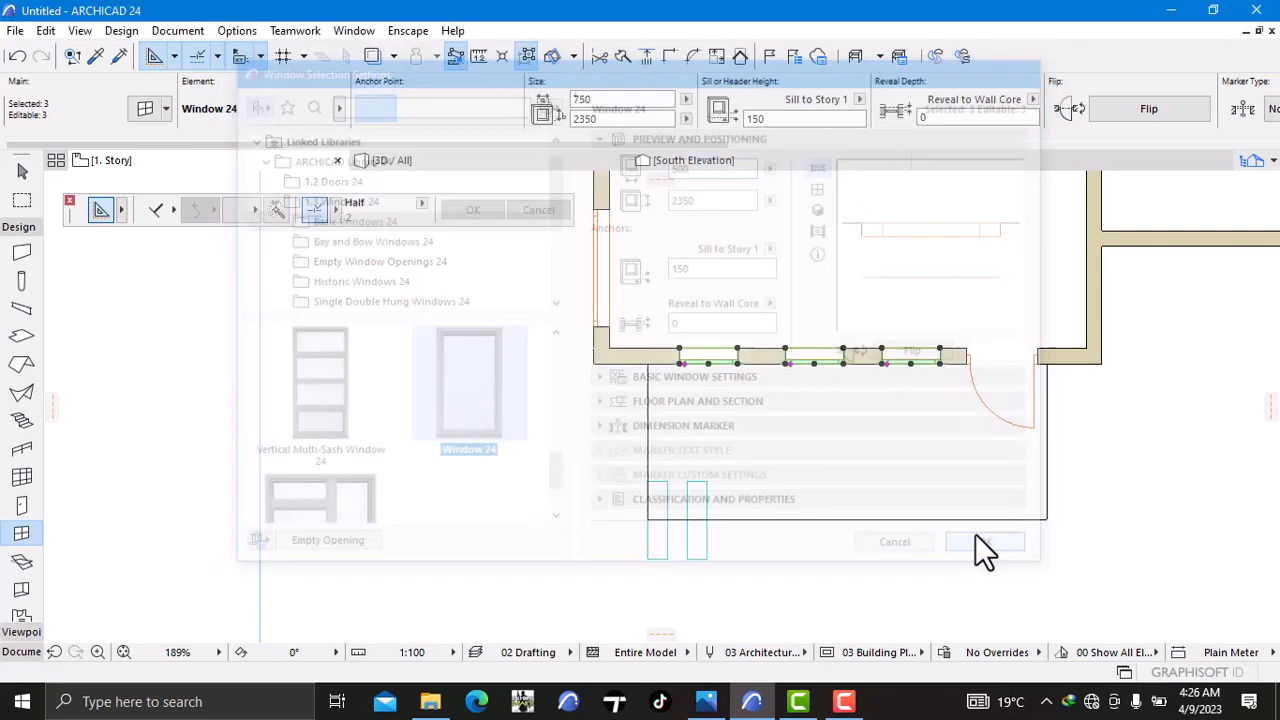
click(458, 164)
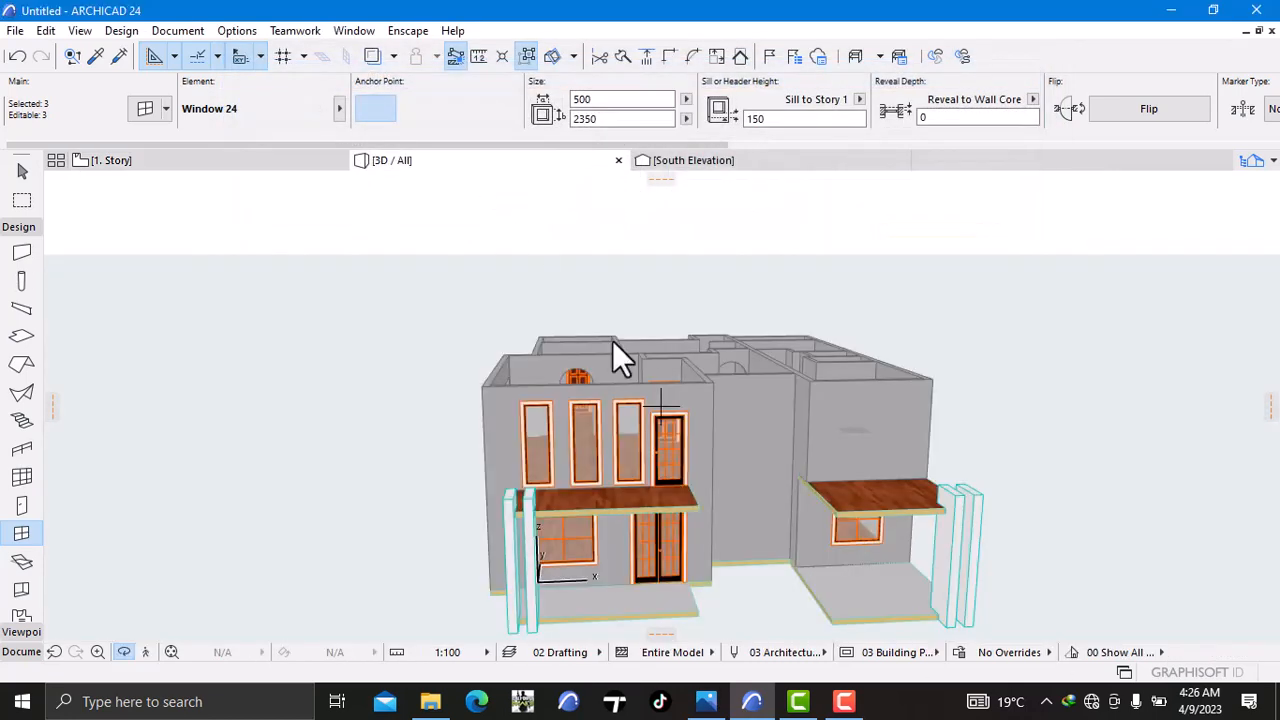
key(Escape)
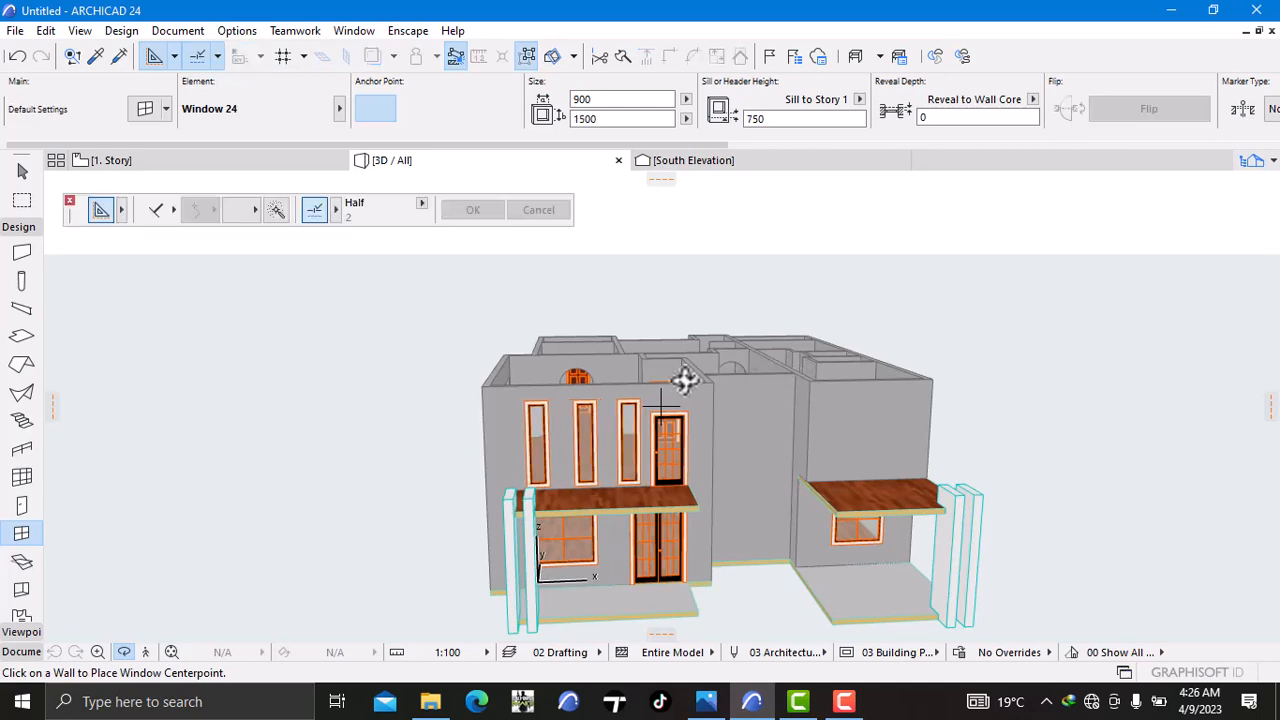
scroll(658, 392, down, 1)
scroll(650, 392, up, 1)
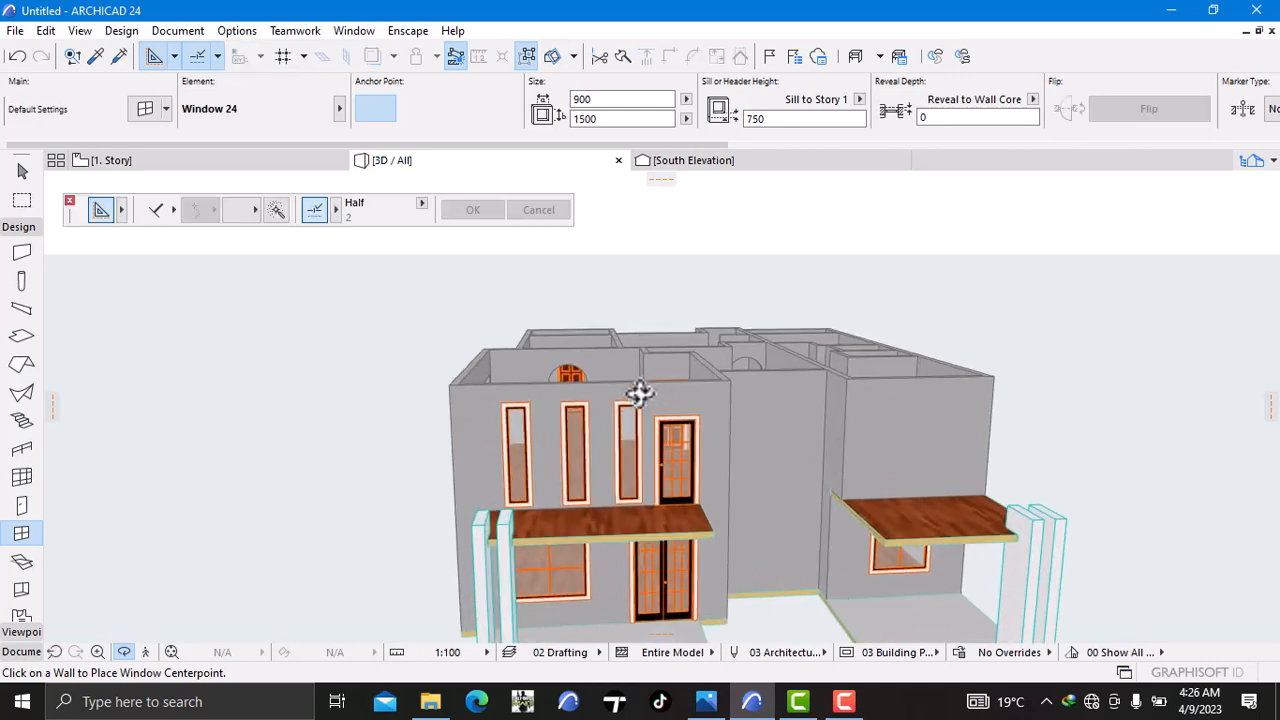
Step: Examine the front facade in 3D, comparing the head heights of the slim windows and the balcony door
click(182, 164)
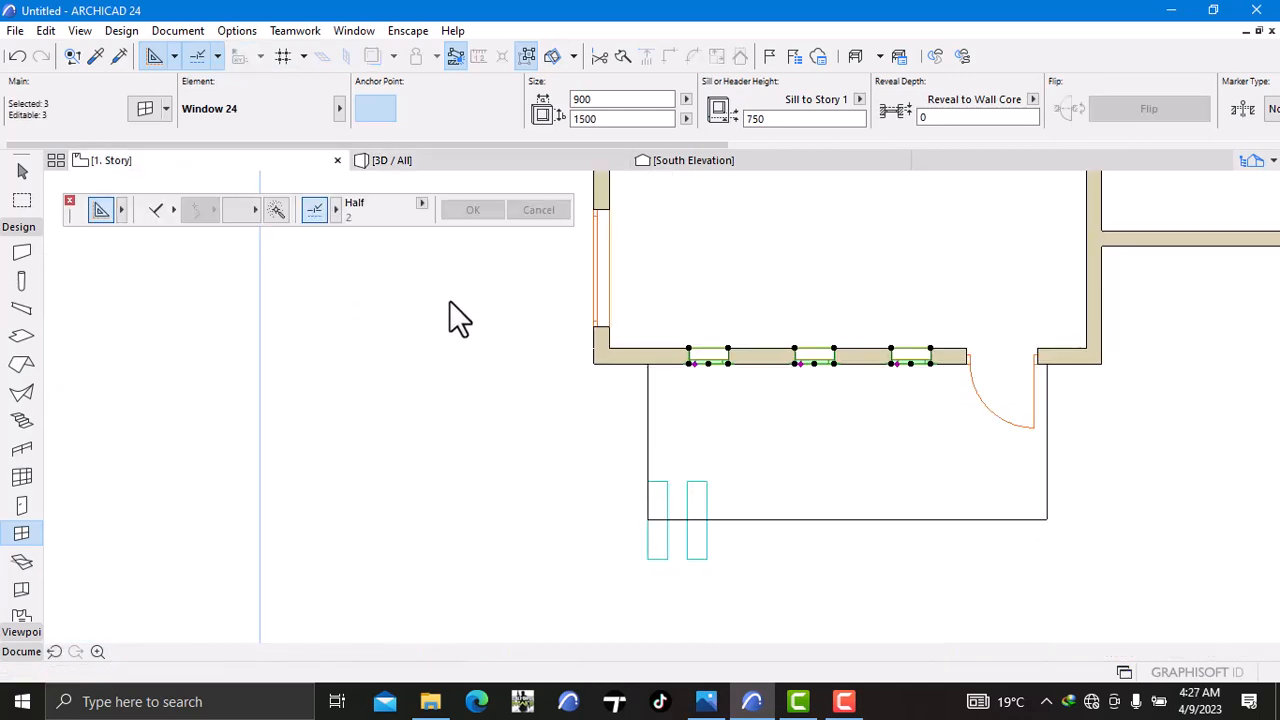
scroll(465, 302, down, 4)
middle_drag(514, 346, 487, 432)
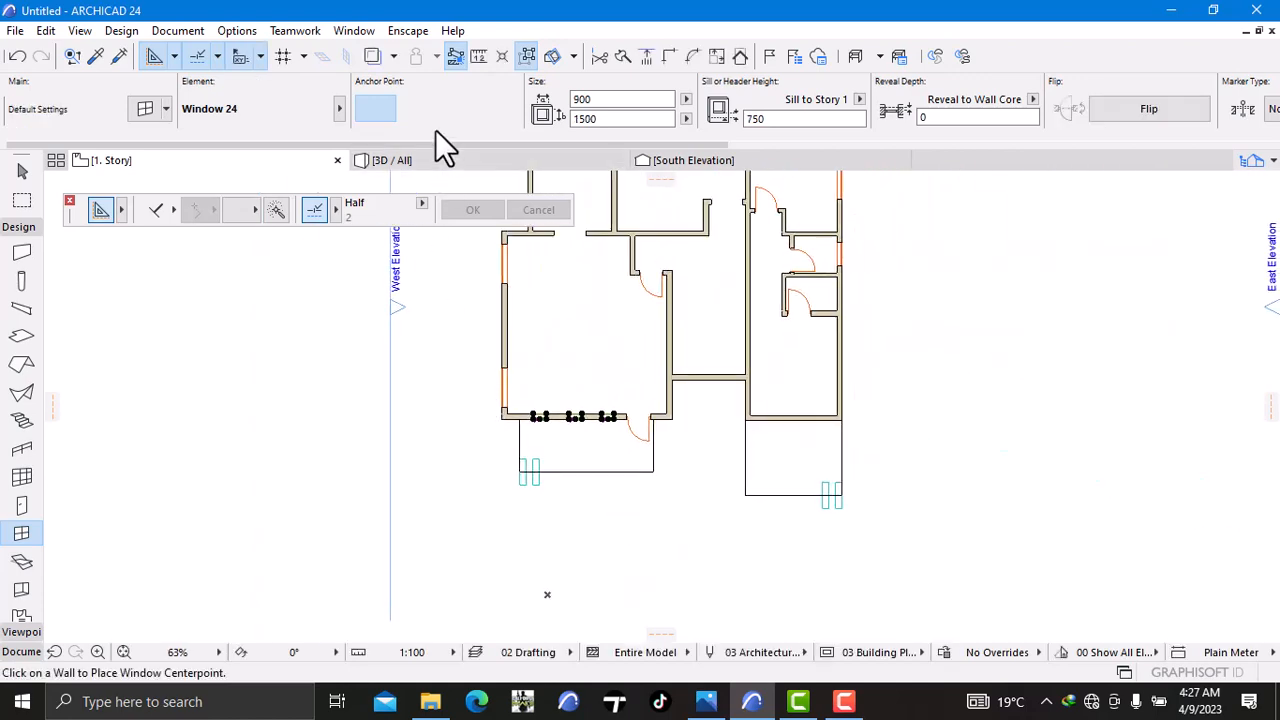
click(441, 160)
scroll(687, 460, up, 3)
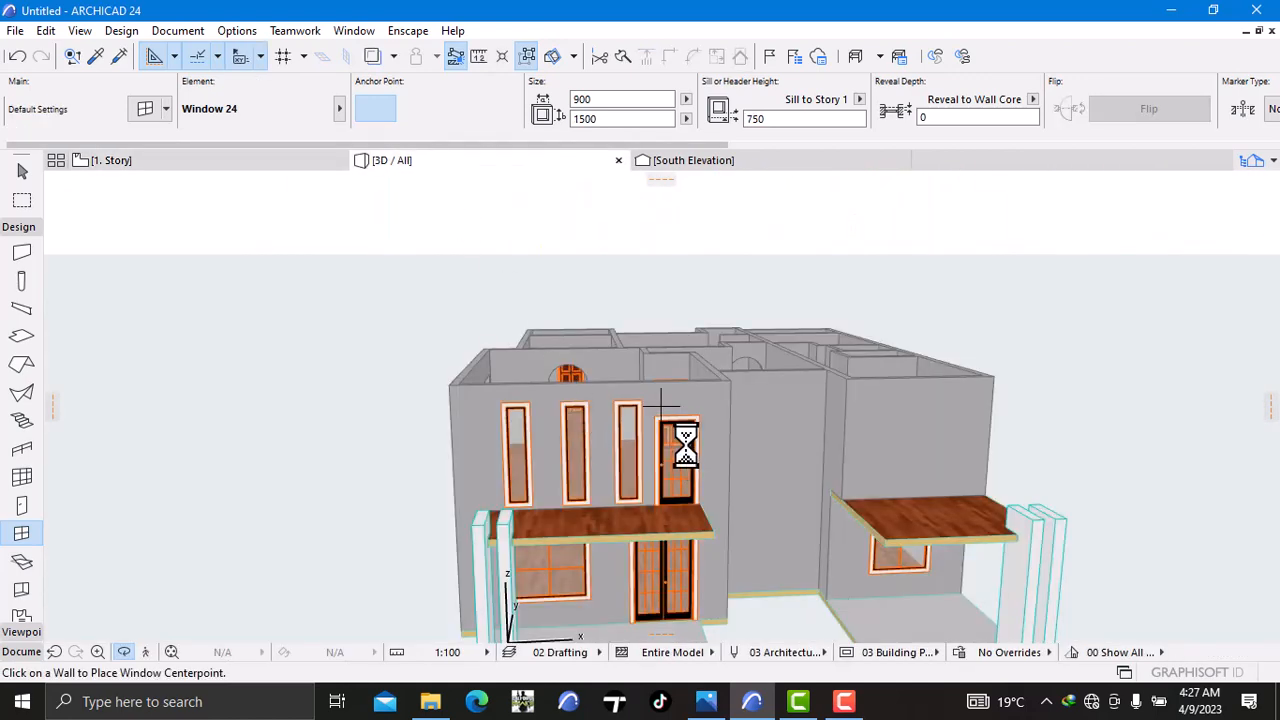
scroll(645, 437, down, 2)
middle_drag(645, 437, 849, 415)
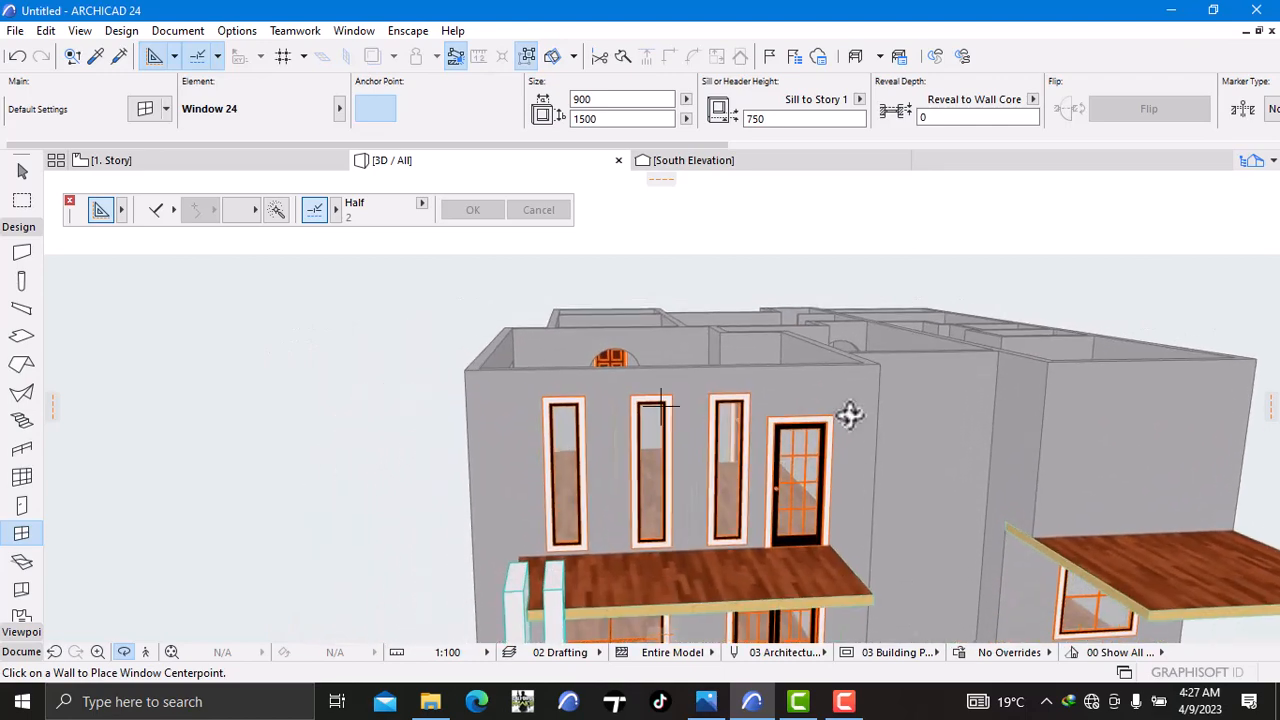
shift+middle_drag(334, 435, 567, 486)
Step: Select all doors on the upper floor plan and set their height to 2500 mm
click(187, 162)
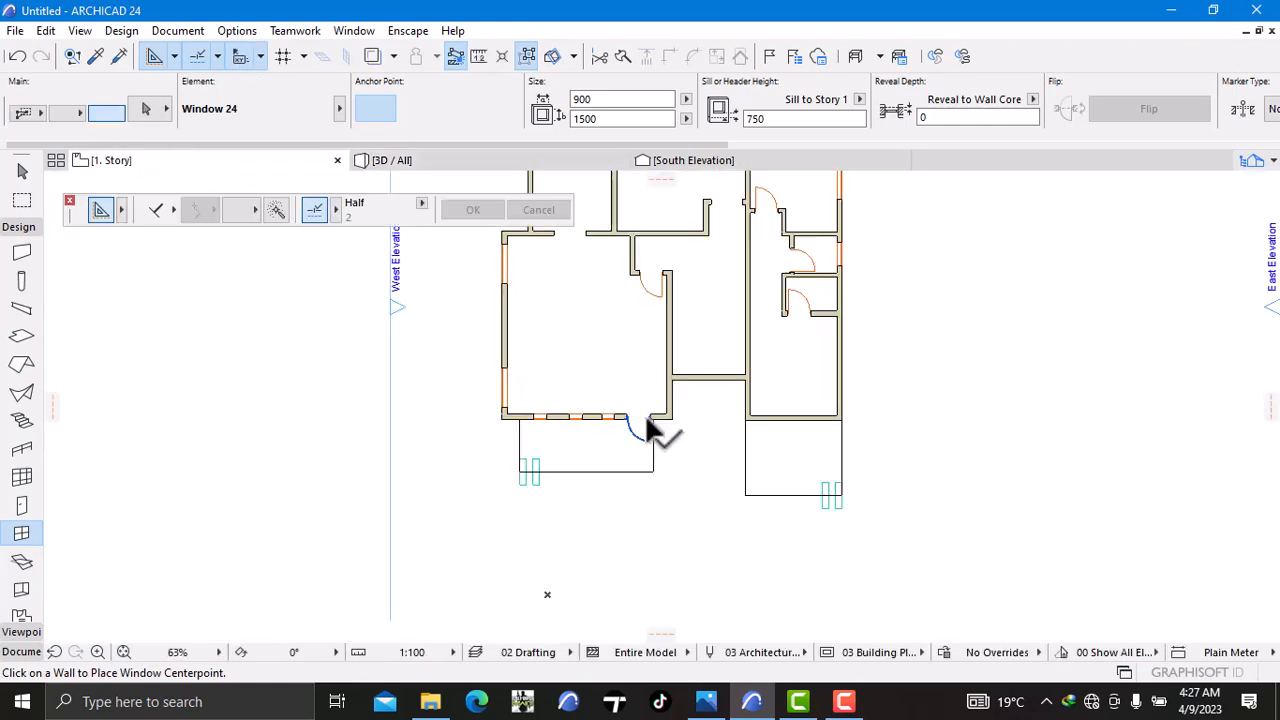
click(20, 507)
key(ctrl+a)
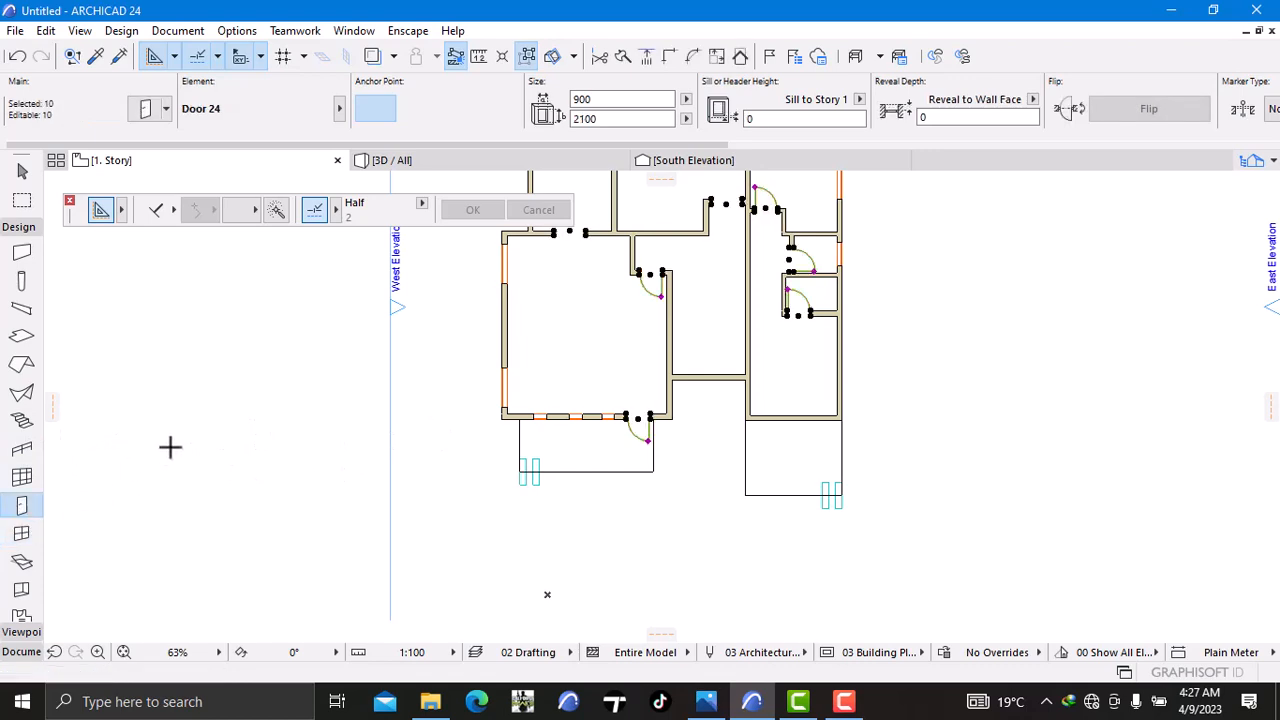
right_click(170, 447)
click(245, 24)
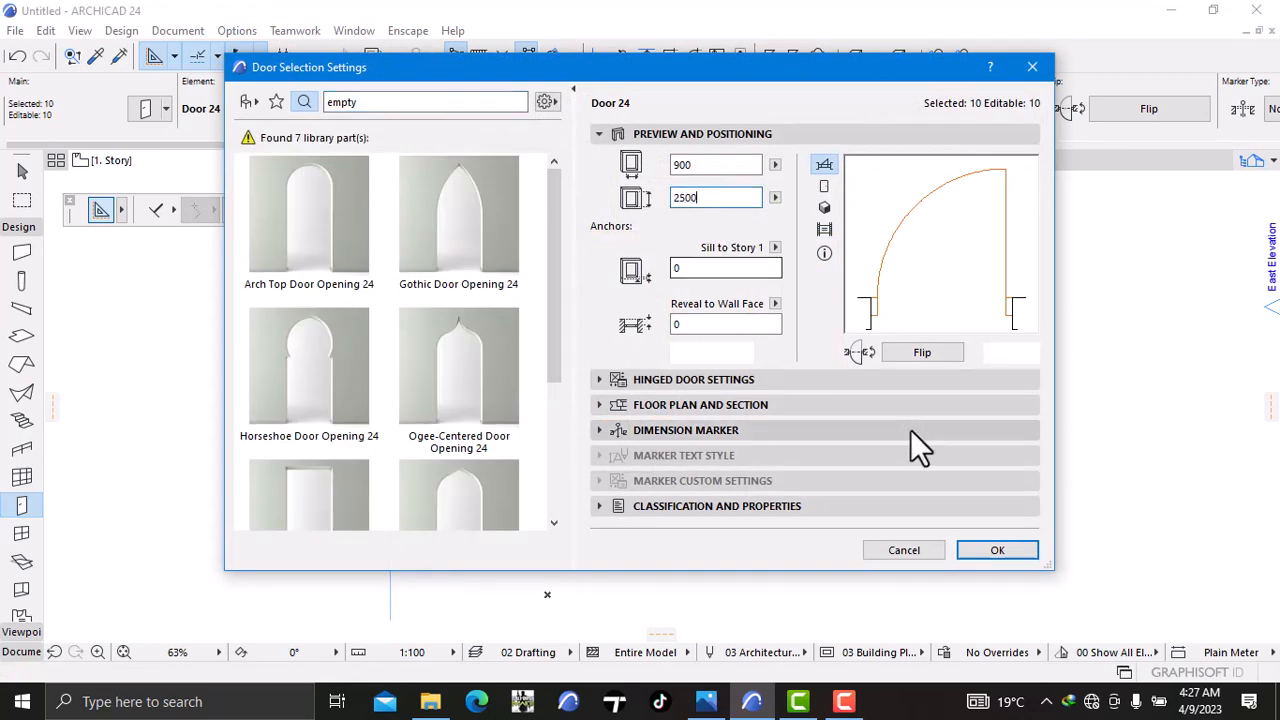
click(981, 546)
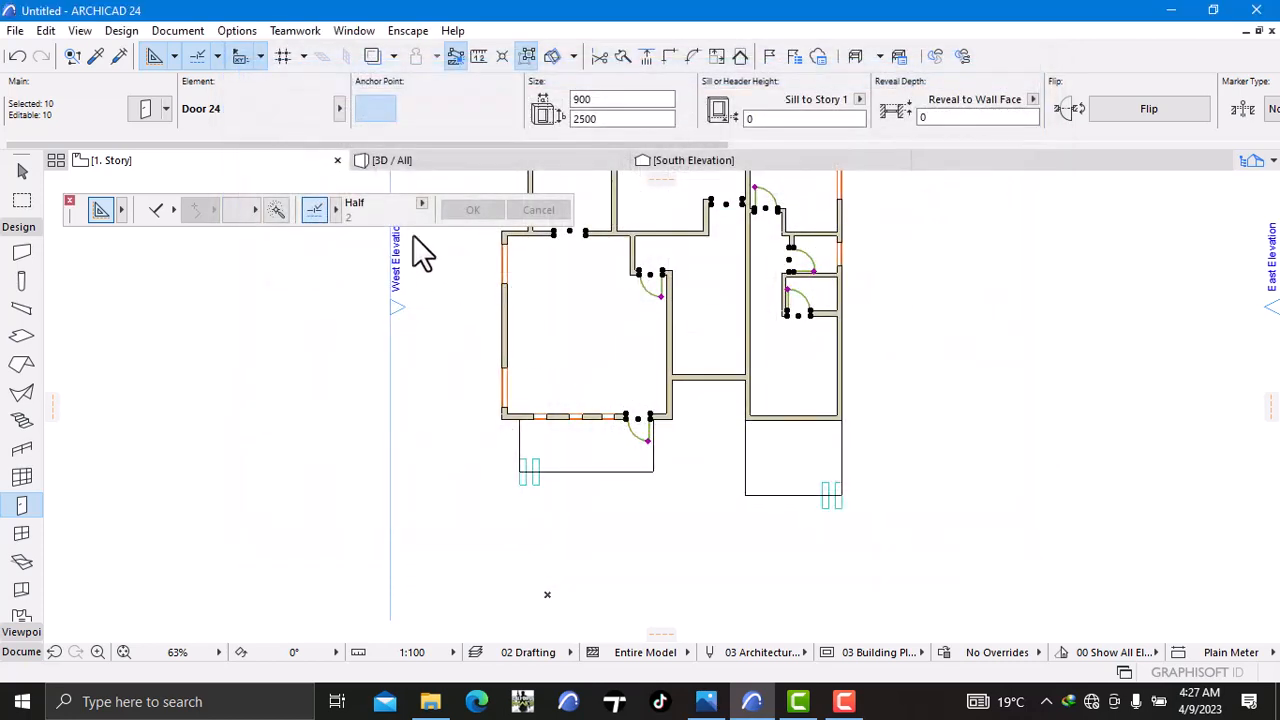
Step: Examine the upper floor in 3D from the front, checking the door heights and the empty facade above the second balcony slab
click(433, 158)
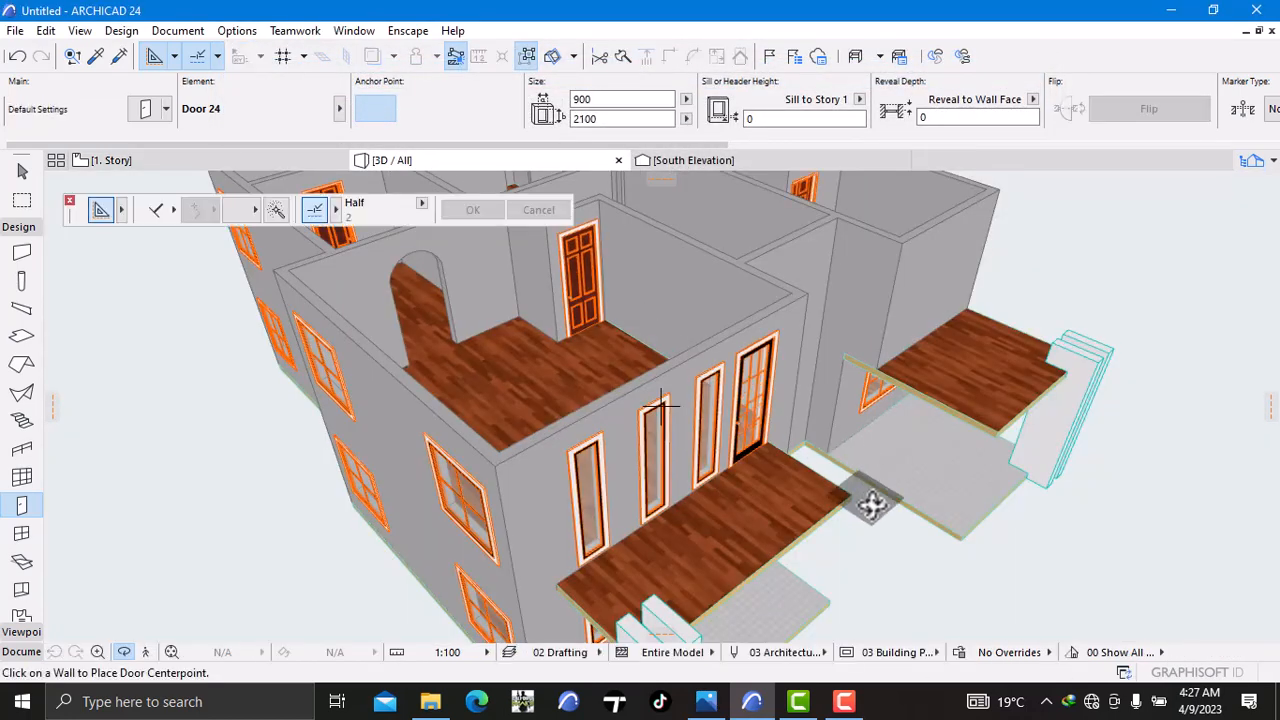
scroll(570, 500, down, 3)
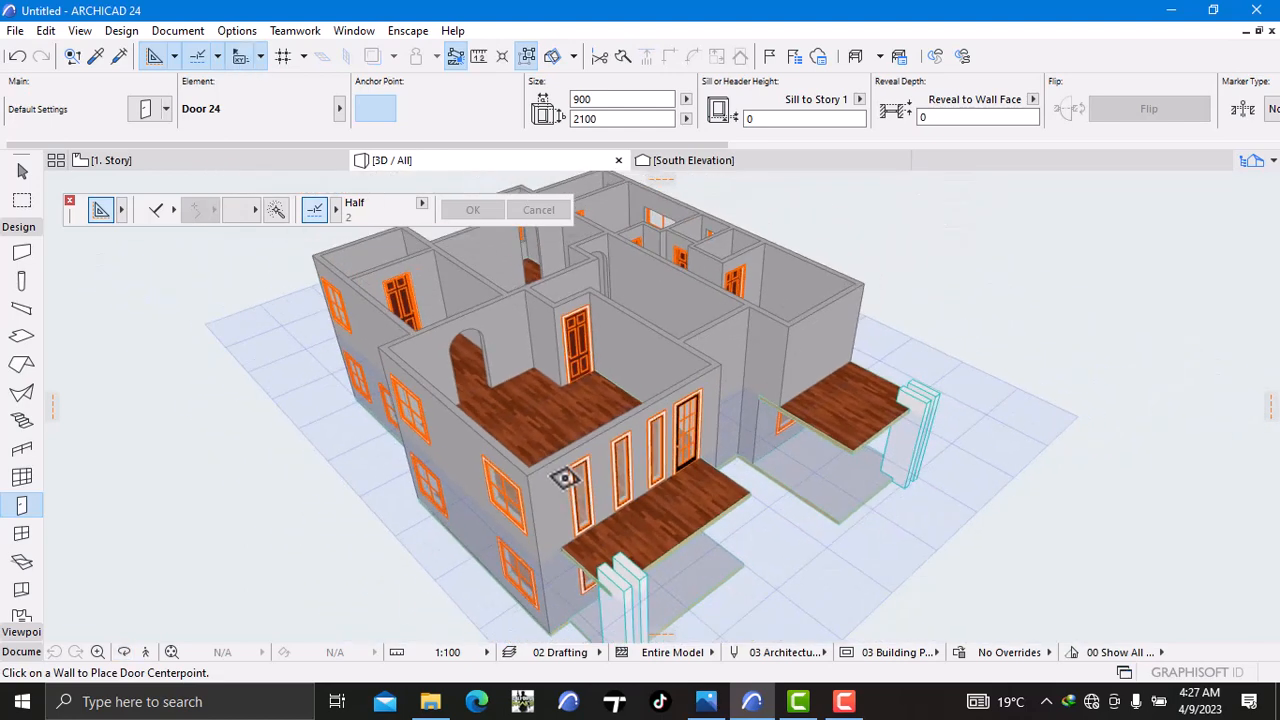
middle_drag(566, 479, 517, 405)
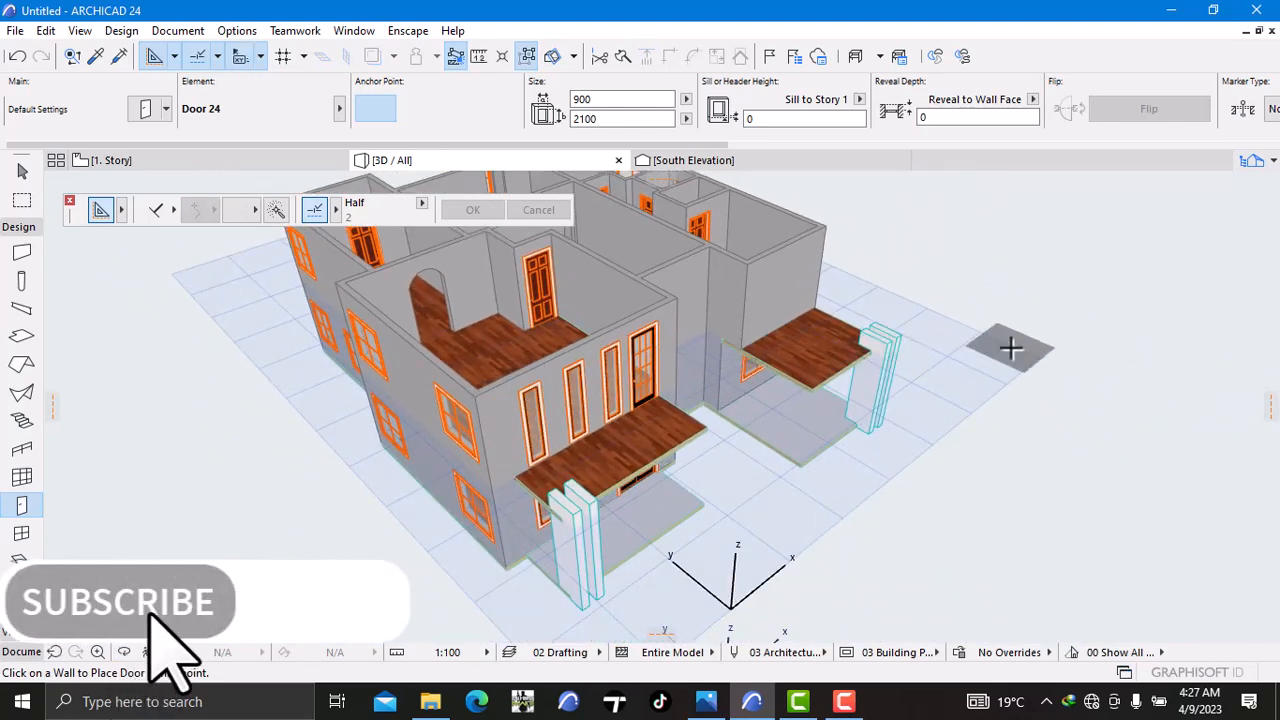
right_click(1155, 269)
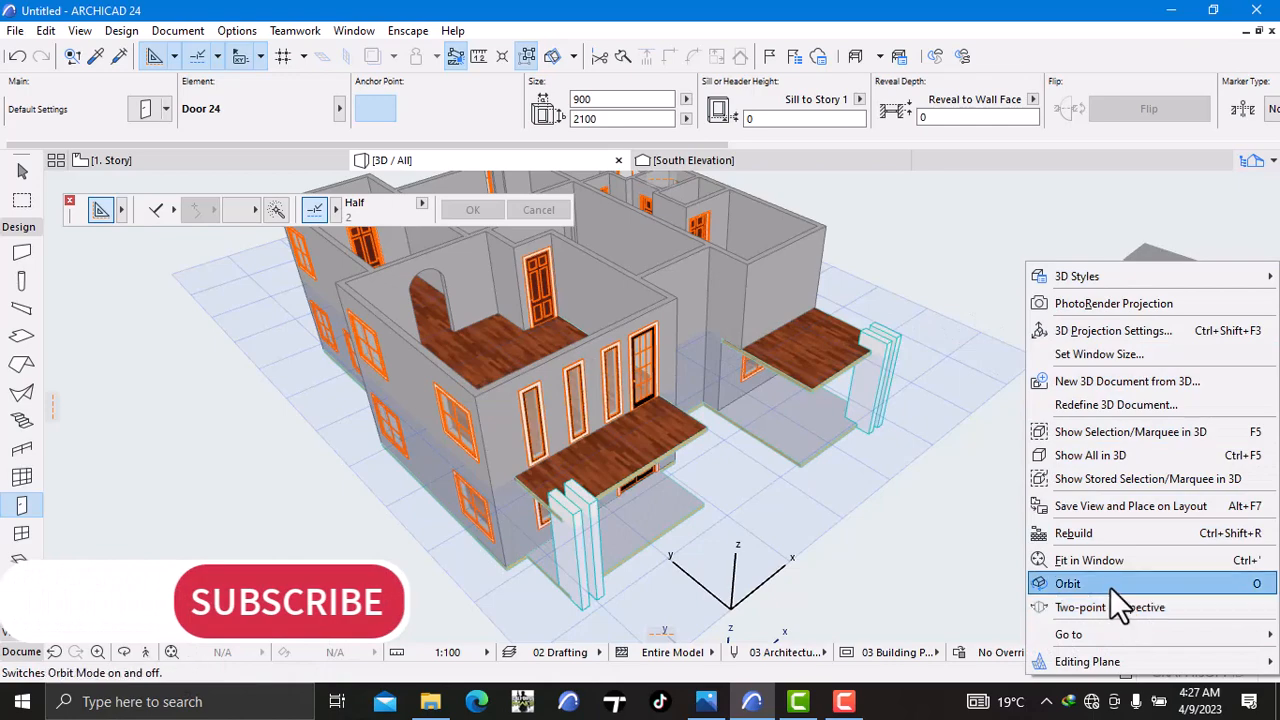
click(1068, 583)
drag(1117, 426, 614, 343)
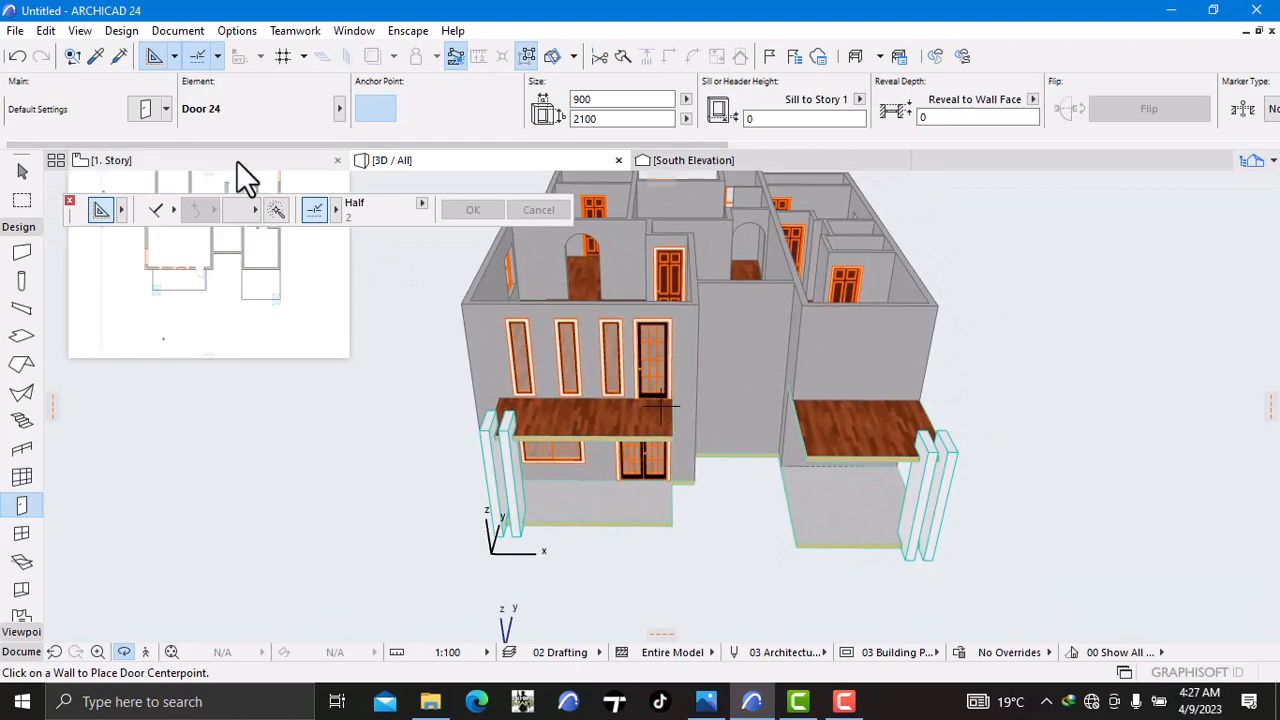
scroll(863, 389, up, 3)
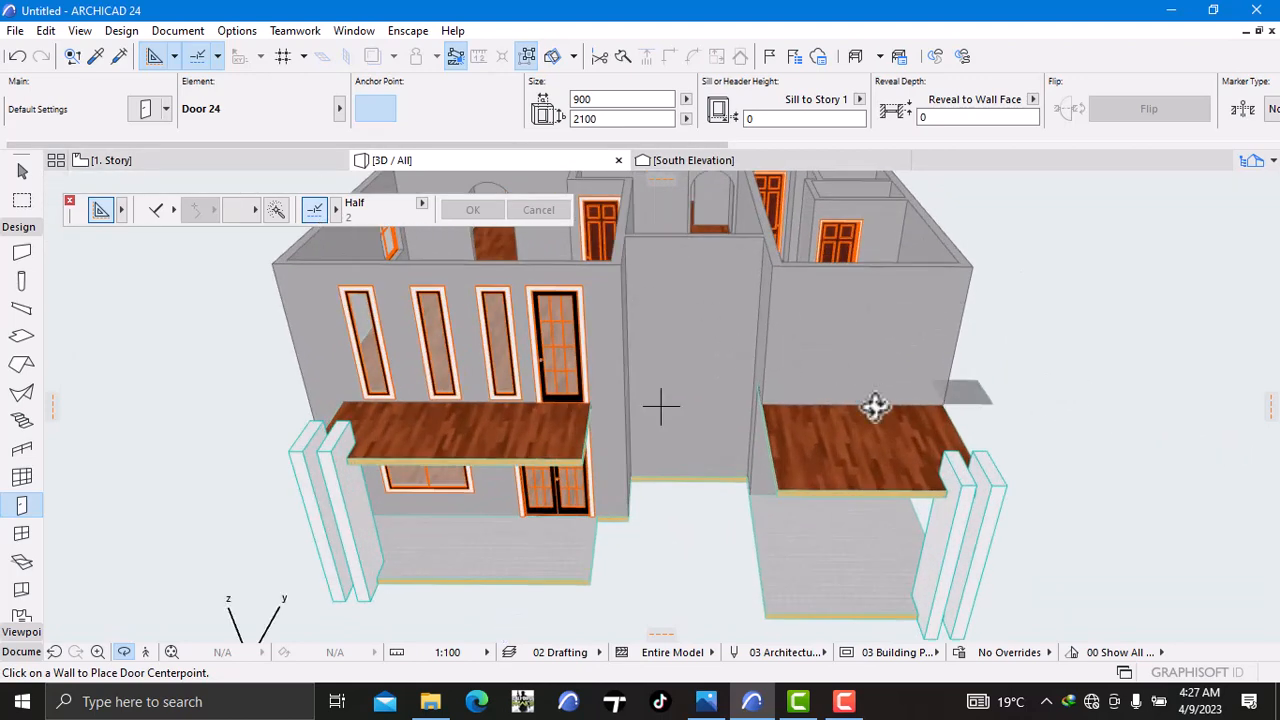
Step: On the upper floor plan, stretch the bearing wall beside the deeper balcony out to the balcony's front edge
click(140, 162)
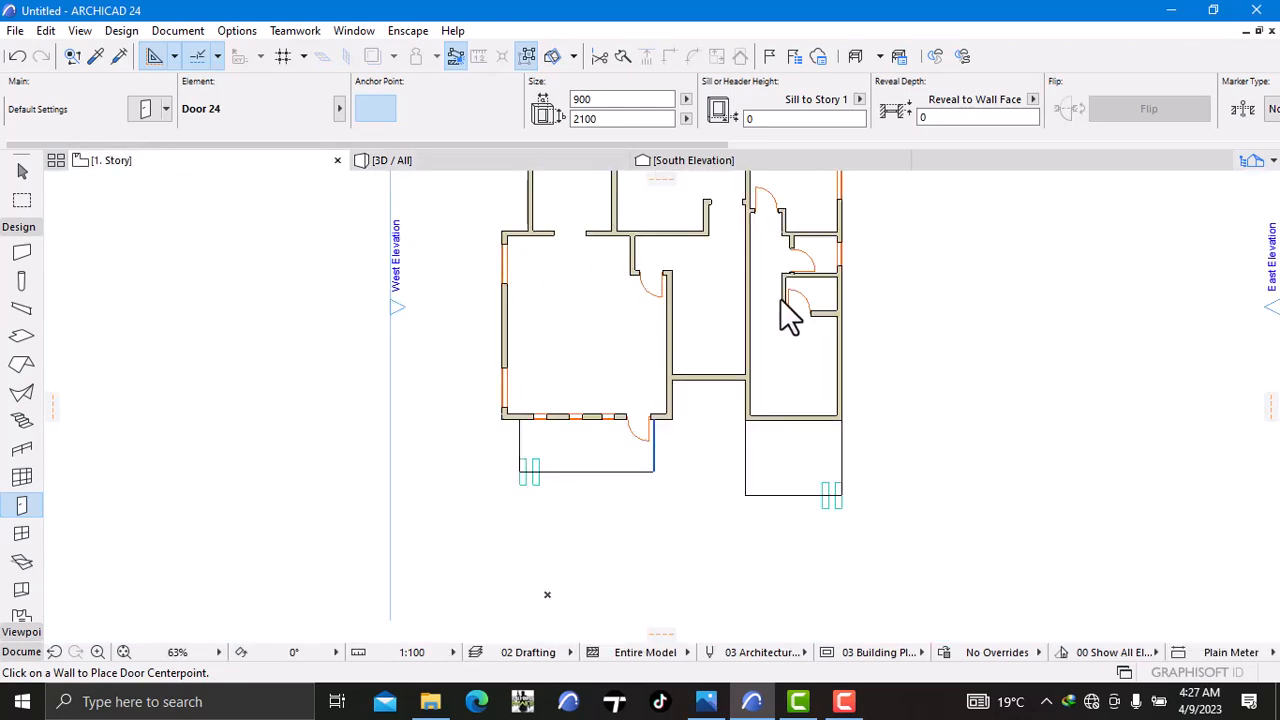
click(811, 415)
scroll(820, 425, up, 1)
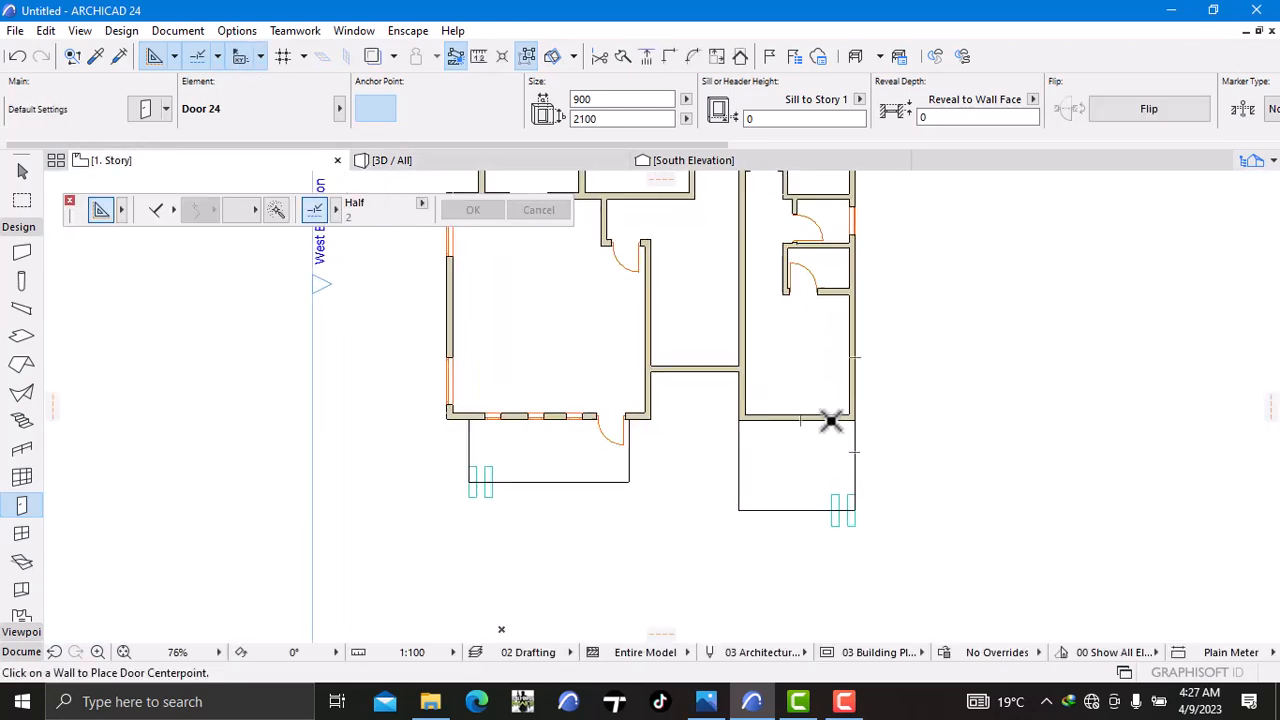
scroll(743, 408, up, 5)
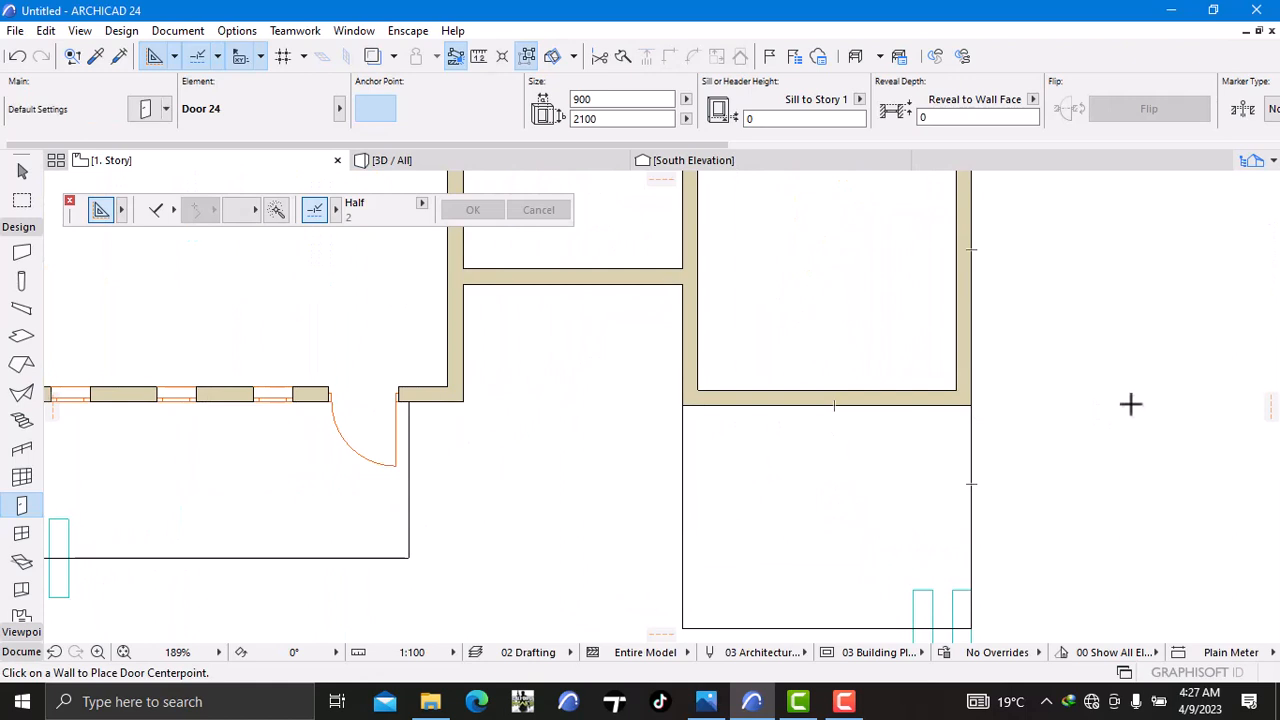
key(Escape)
click(697, 404)
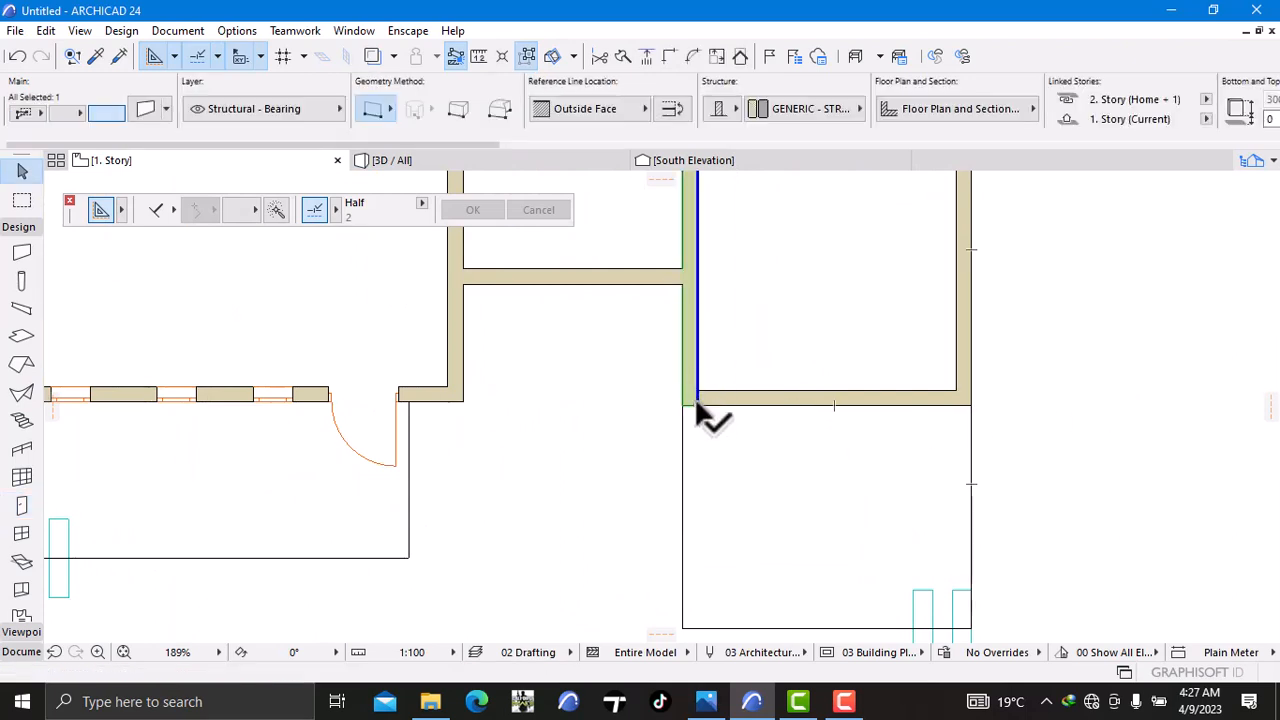
click(698, 404)
scroll(711, 492, down, 1)
middle_drag(715, 490, 721, 435)
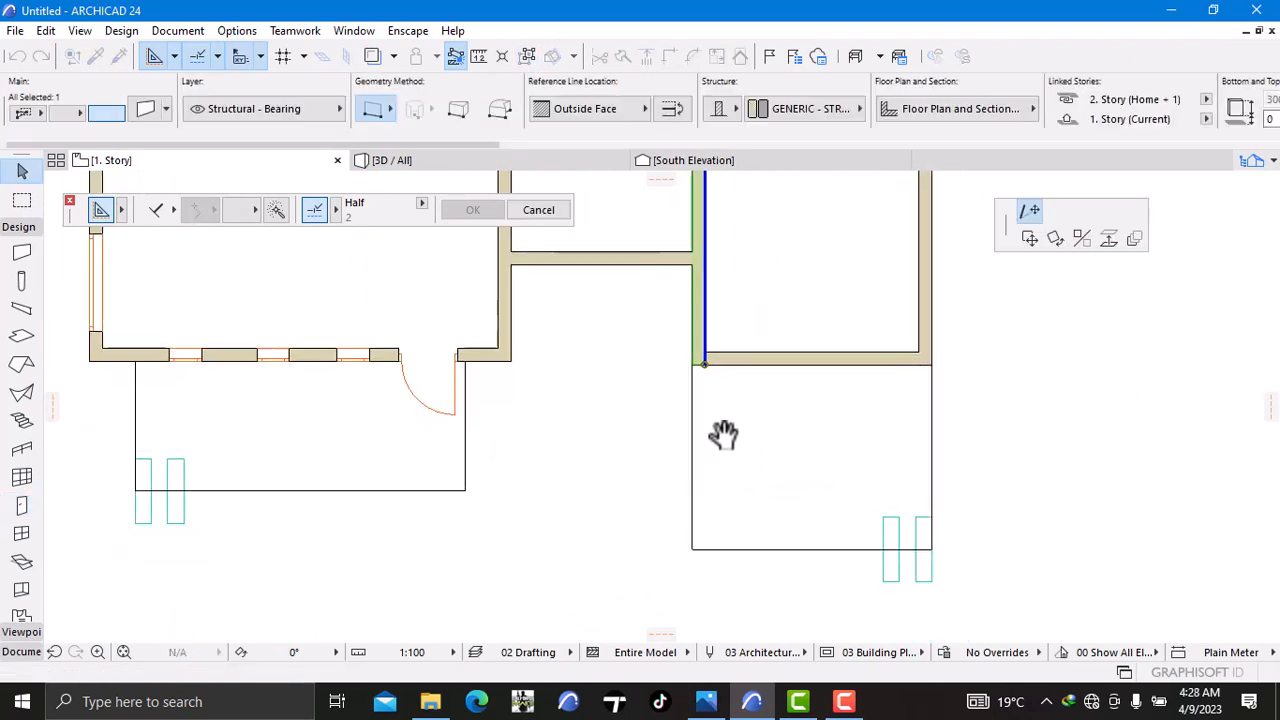
click(709, 543)
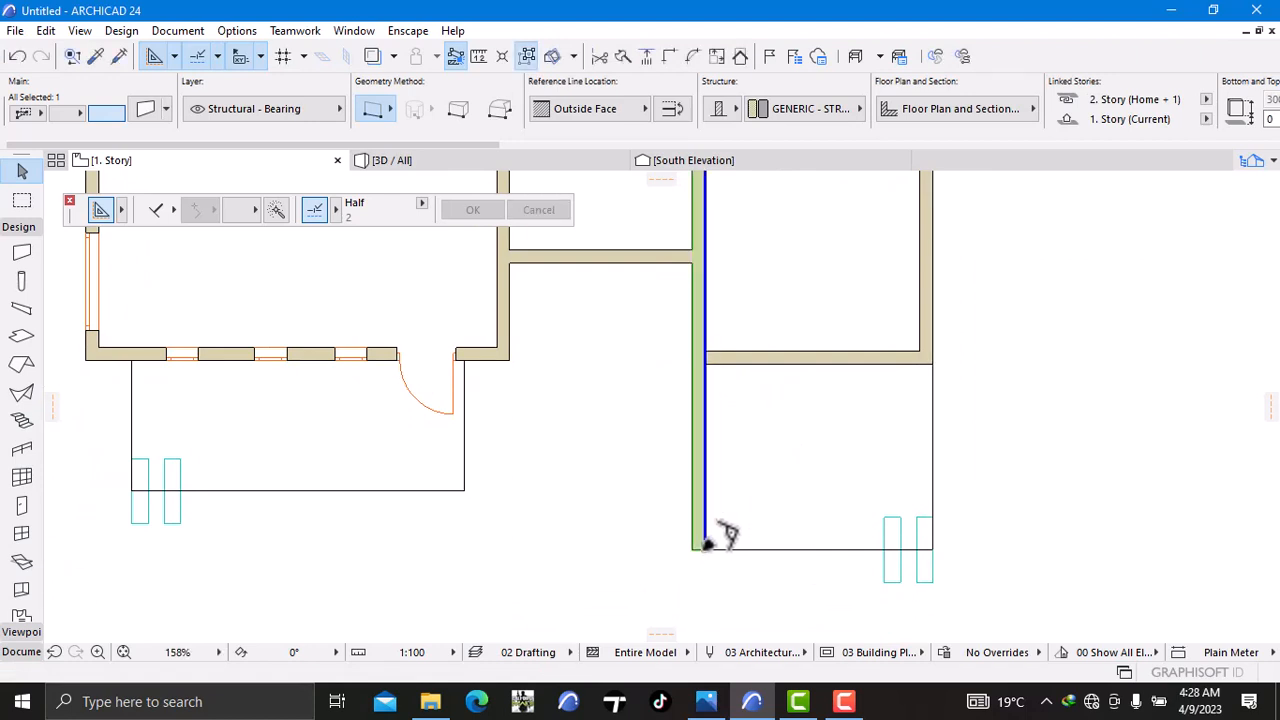
click(960, 478)
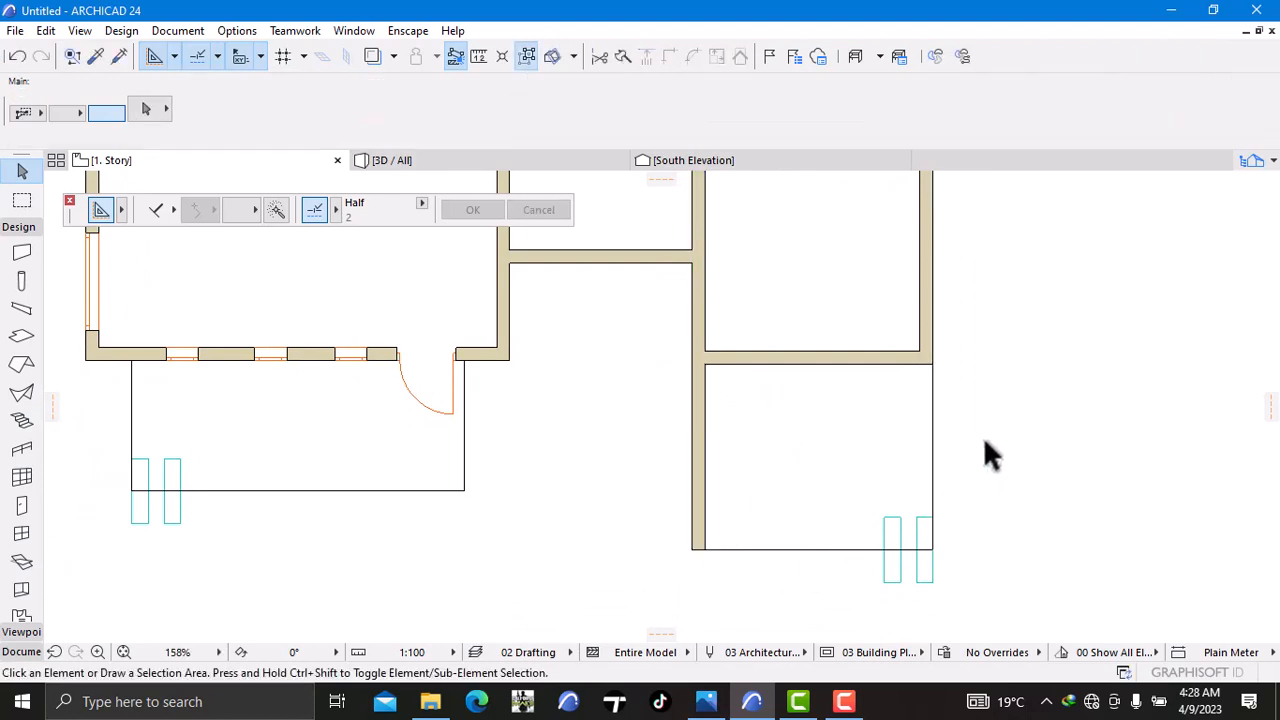
Step: Draw a matching wall from the extended wall's end along the balcony's front edge to about the edge's midpoint
alt+click(700, 535)
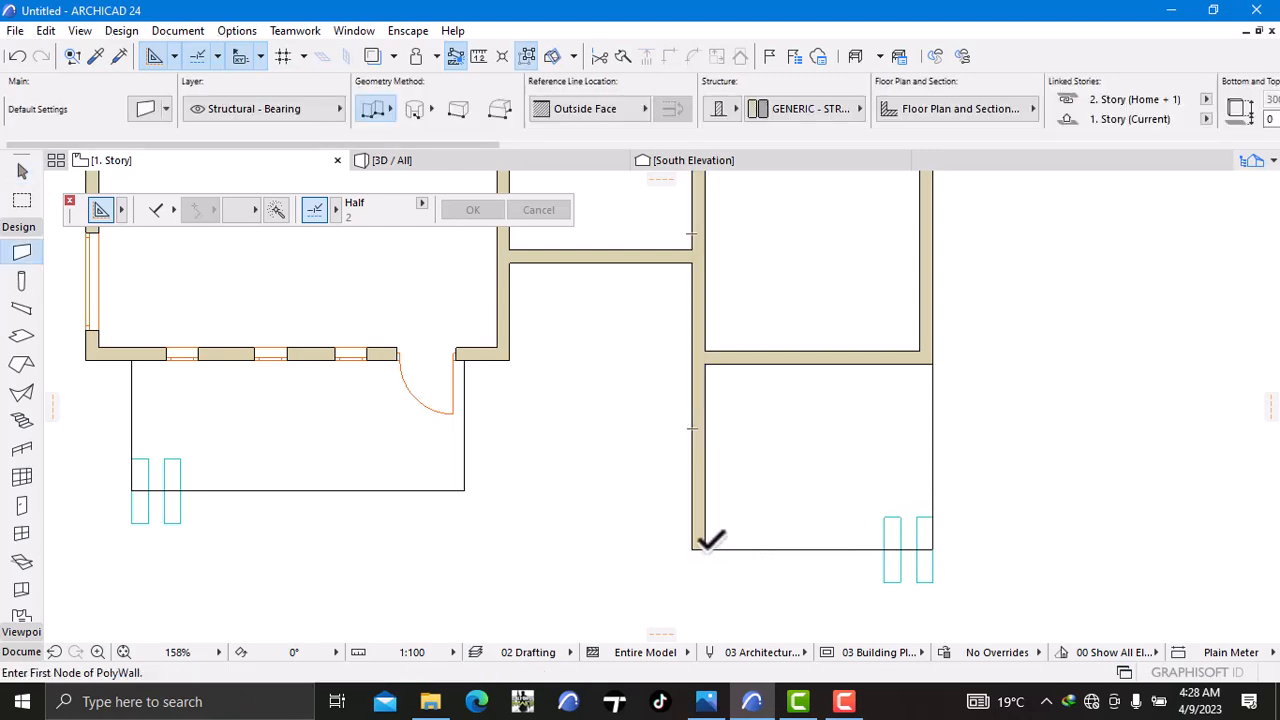
click(706, 546)
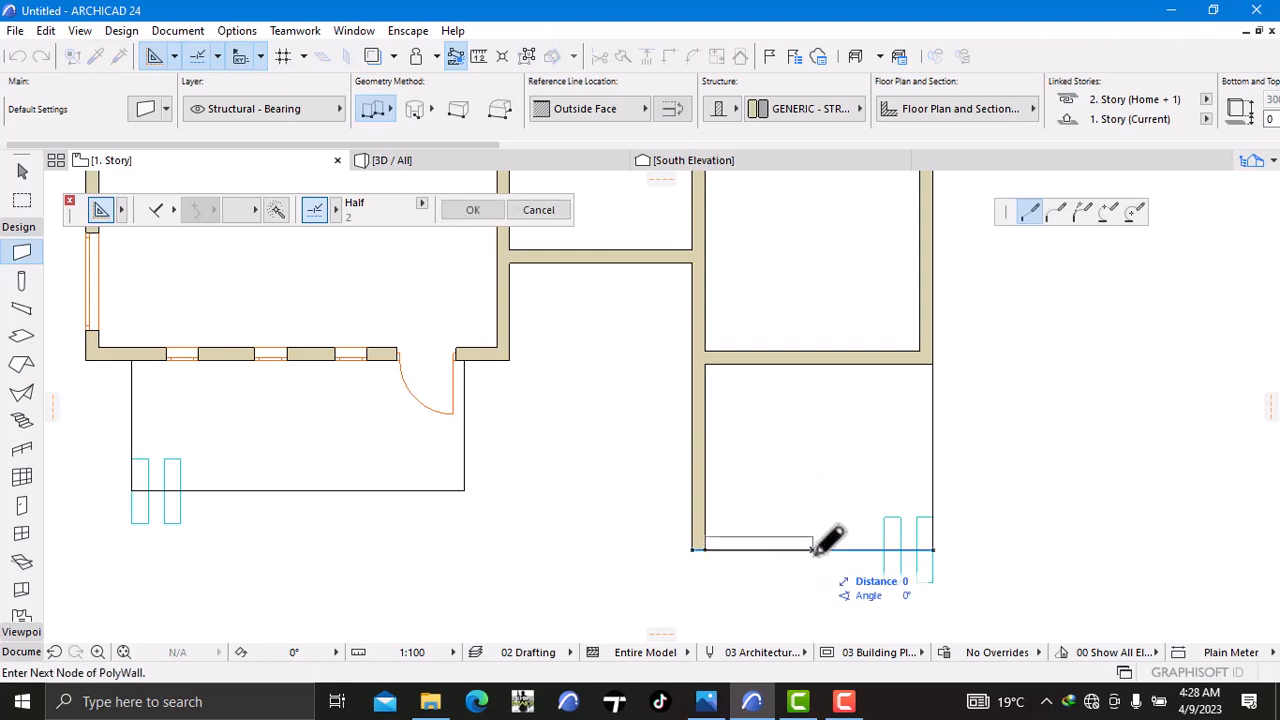
double_click(828, 541)
scroll(917, 491, down, 3)
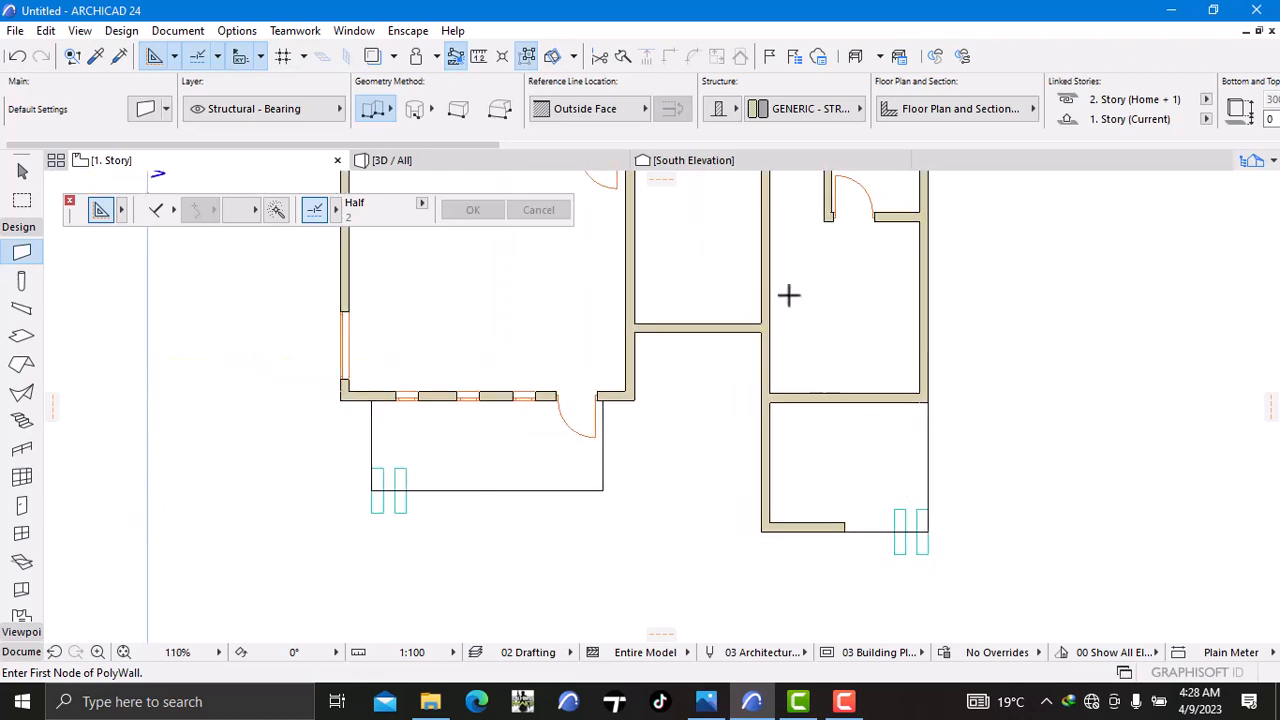
Step: Check the new balcony walls in 3D and compare them with the reference render Image3.png in Photos
click(436, 158)
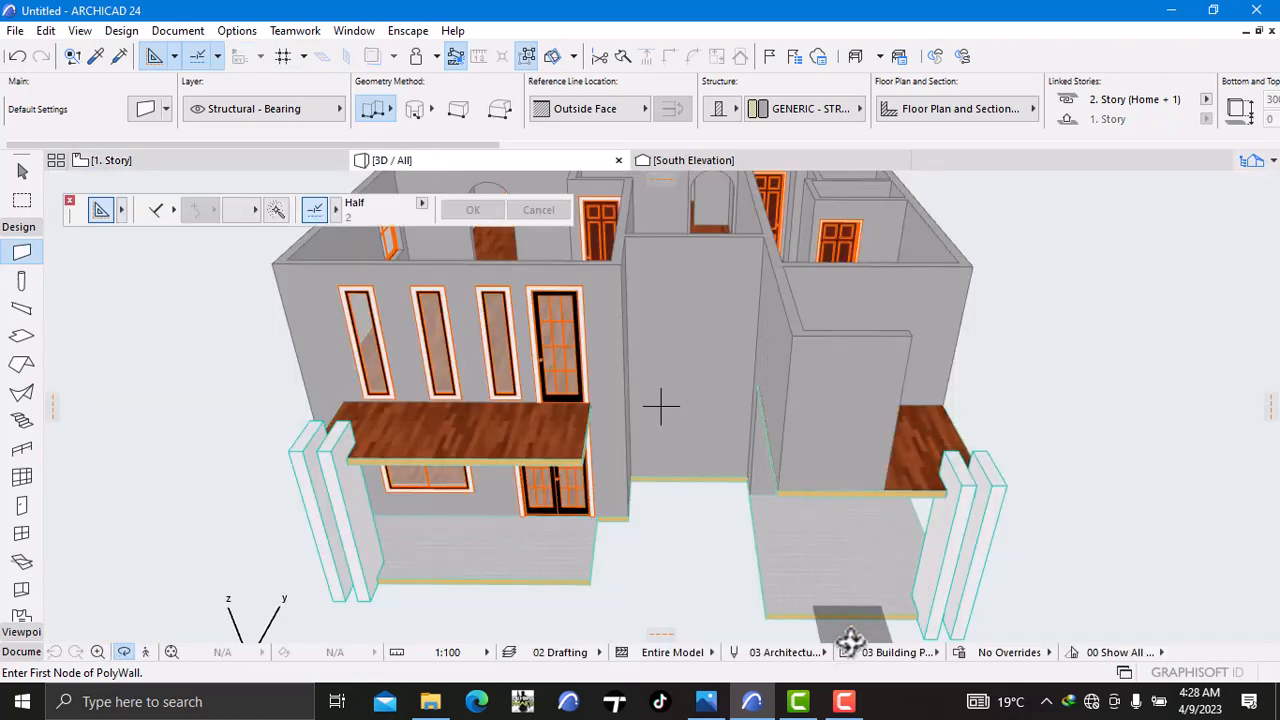
click(727, 624)
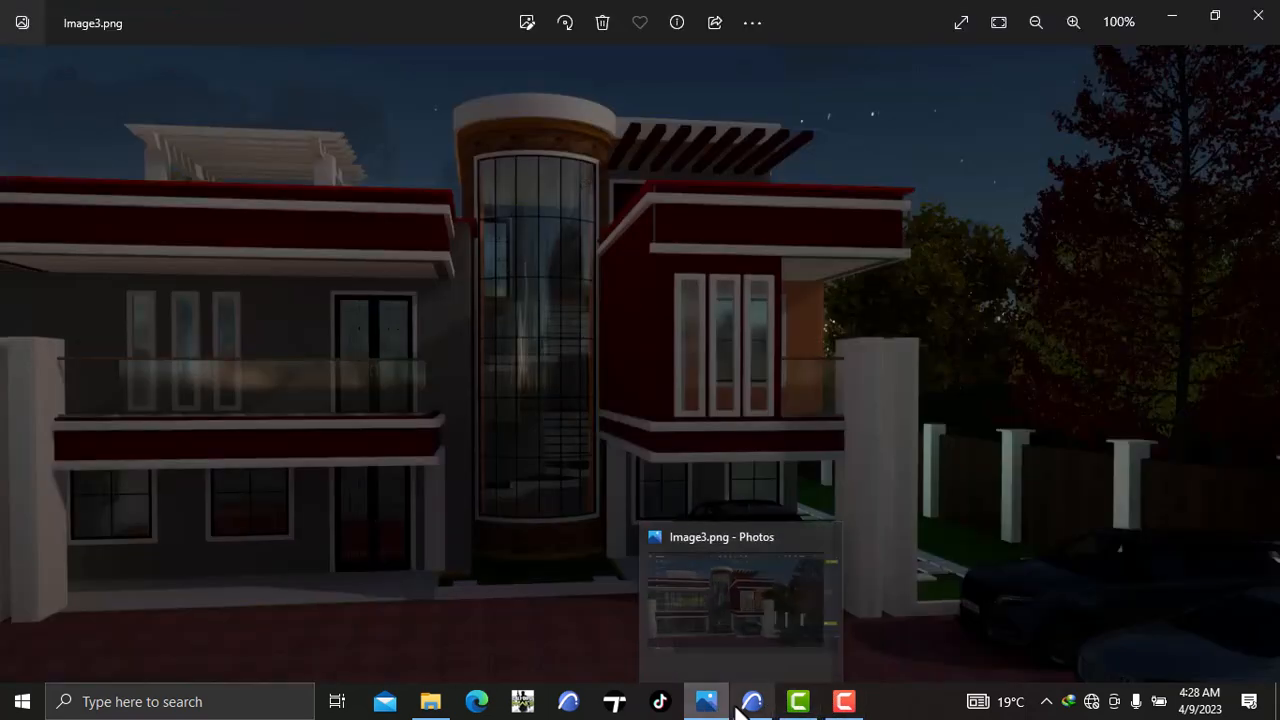
click(745, 701)
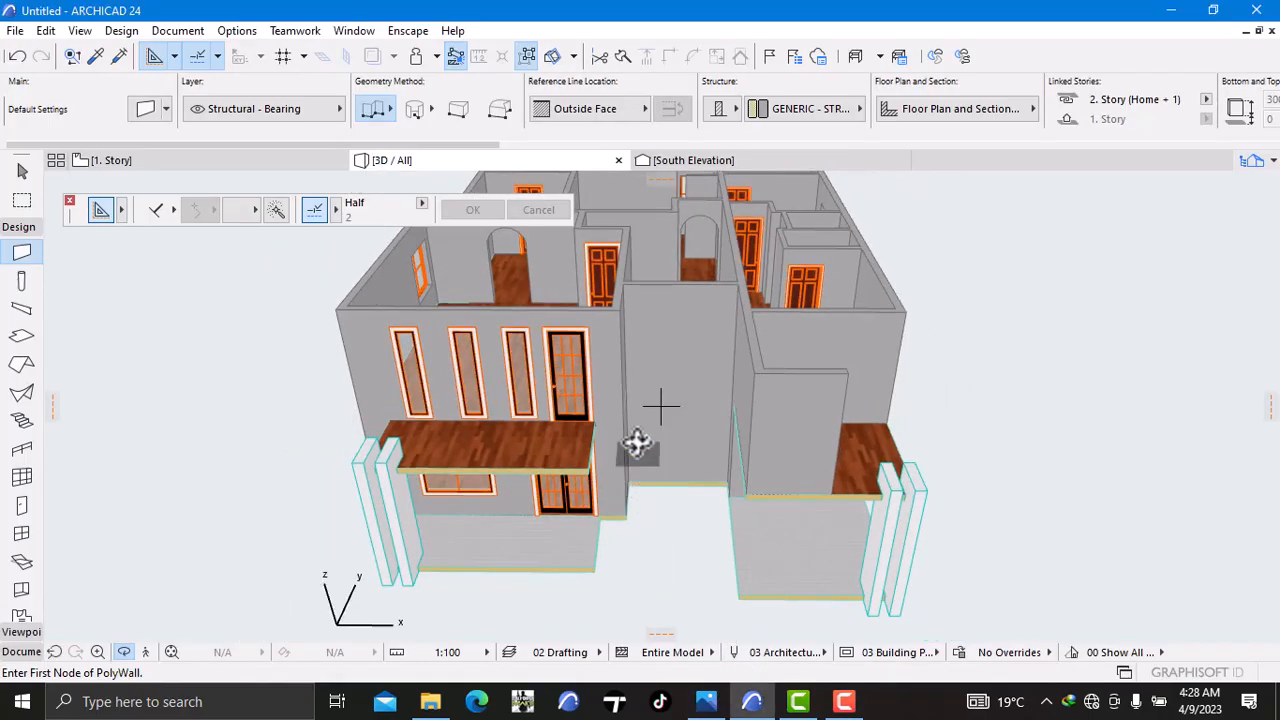
drag(205, 247, 229, 209)
Step: Copy the settings of the slim 500 x 2350 mm front window and place two such windows in the new short front wall
click(196, 159)
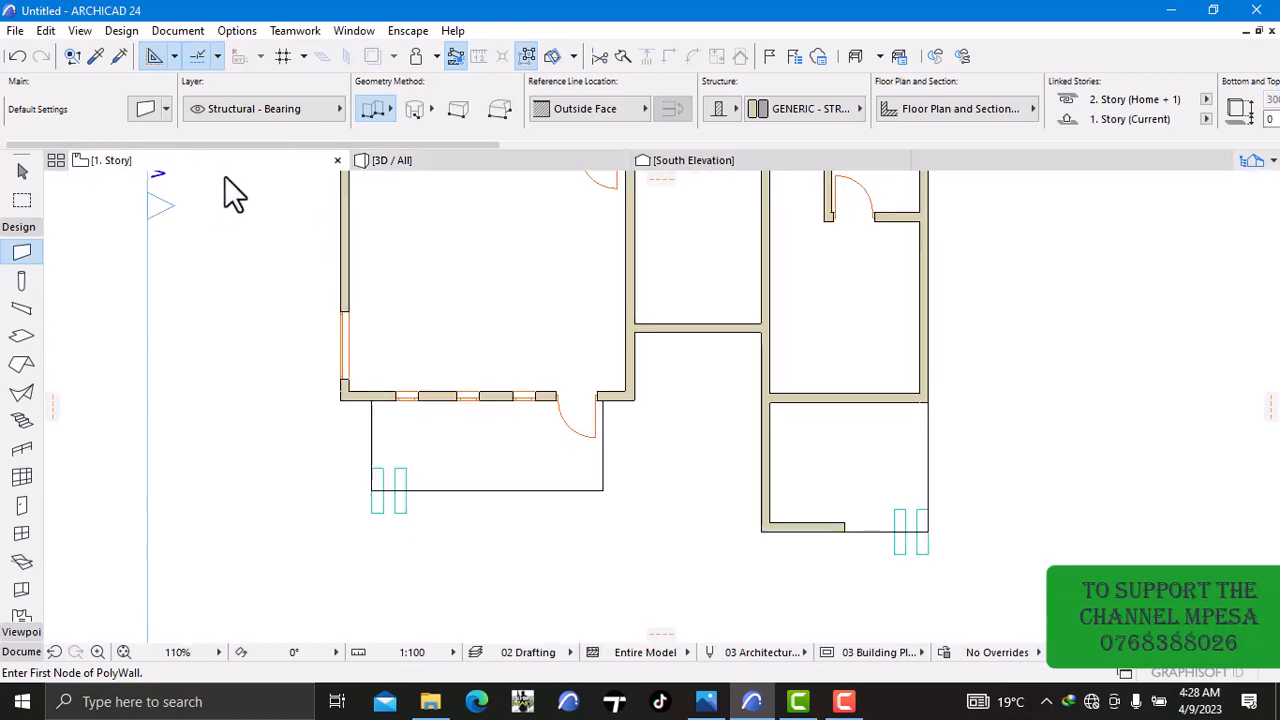
scroll(455, 385, up, 2)
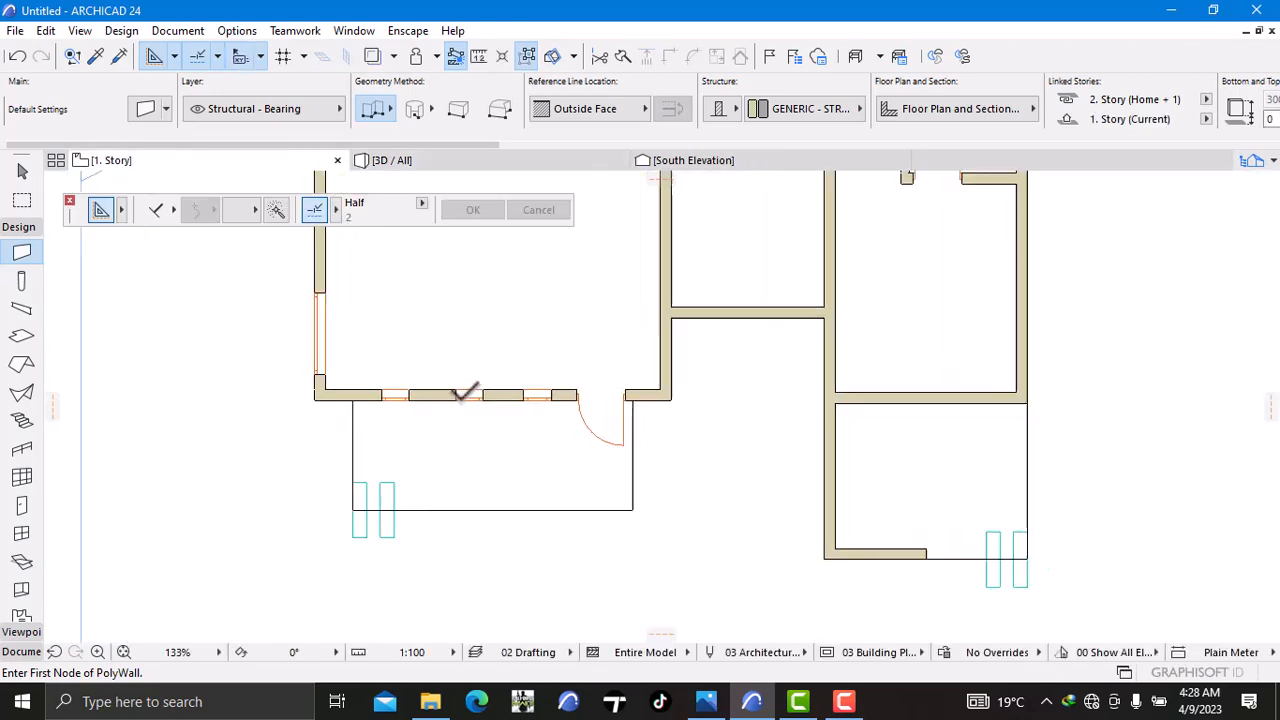
alt+click(393, 392)
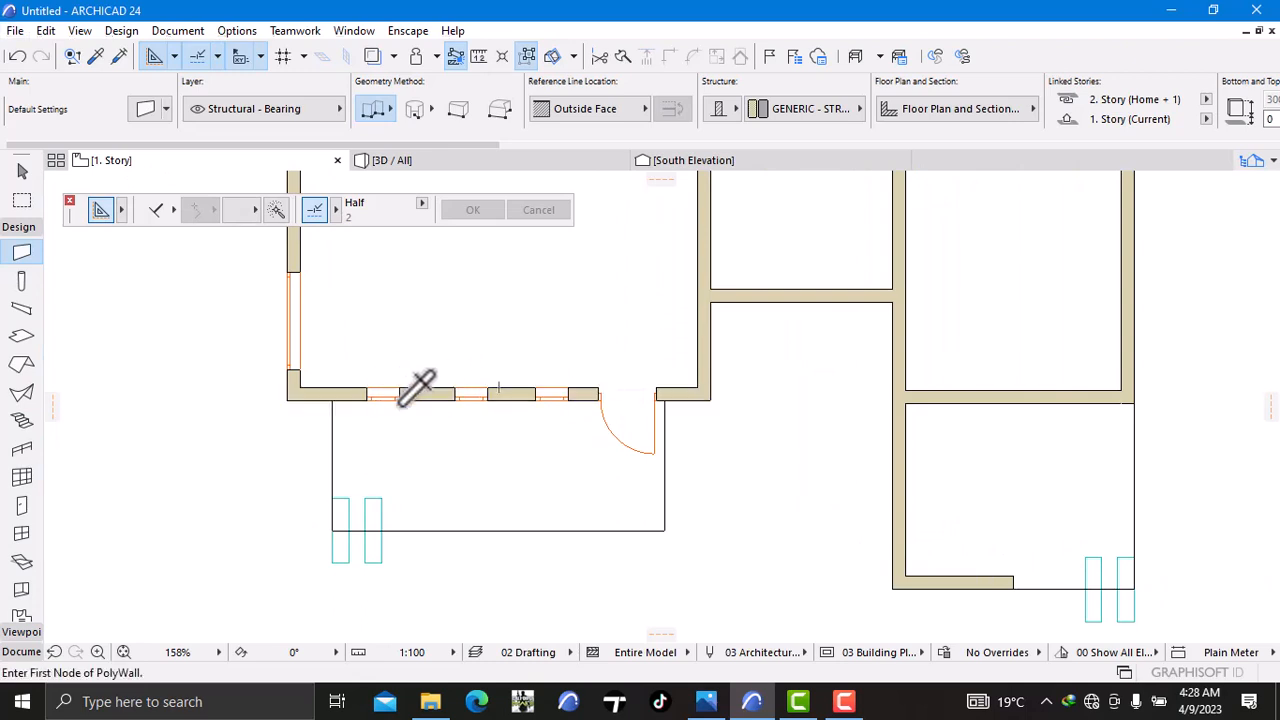
scroll(403, 392, up, 1)
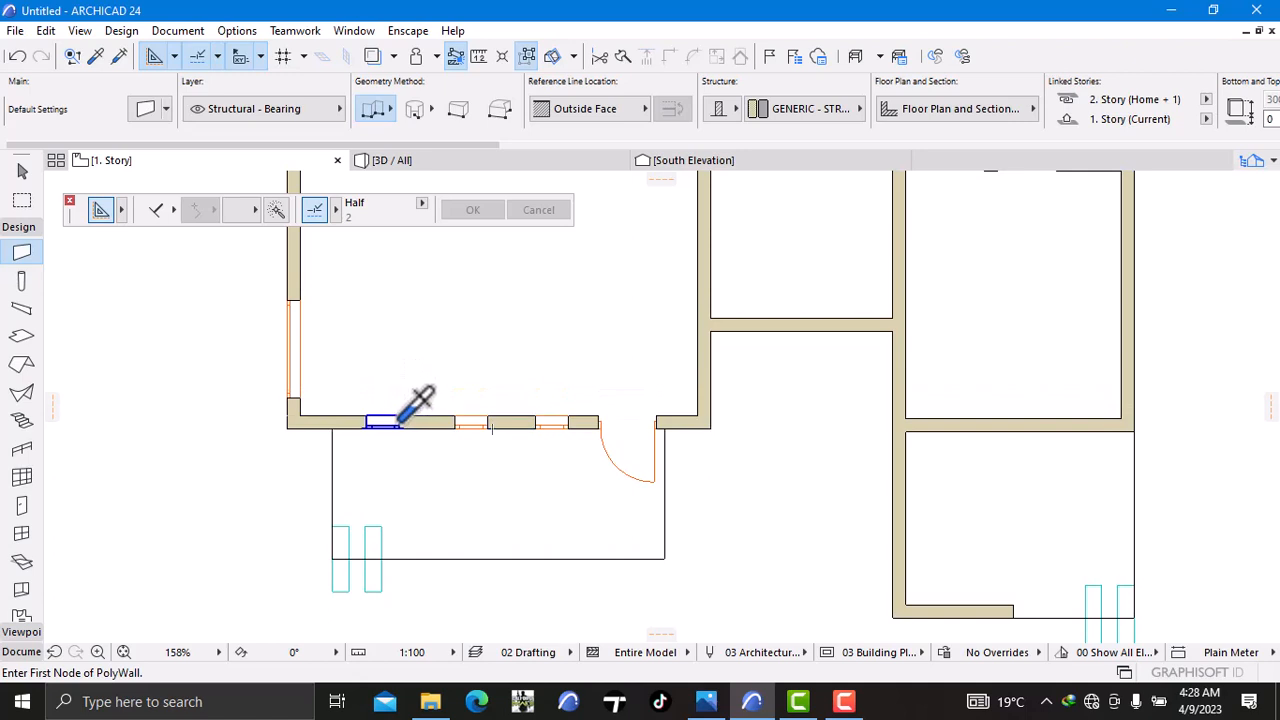
alt+click(388, 421)
scroll(552, 453, down, 1)
scroll(552, 453, down, 3)
middle_drag(646, 457, 535, 397)
scroll(602, 458, up, 4)
scroll(602, 458, up, 1)
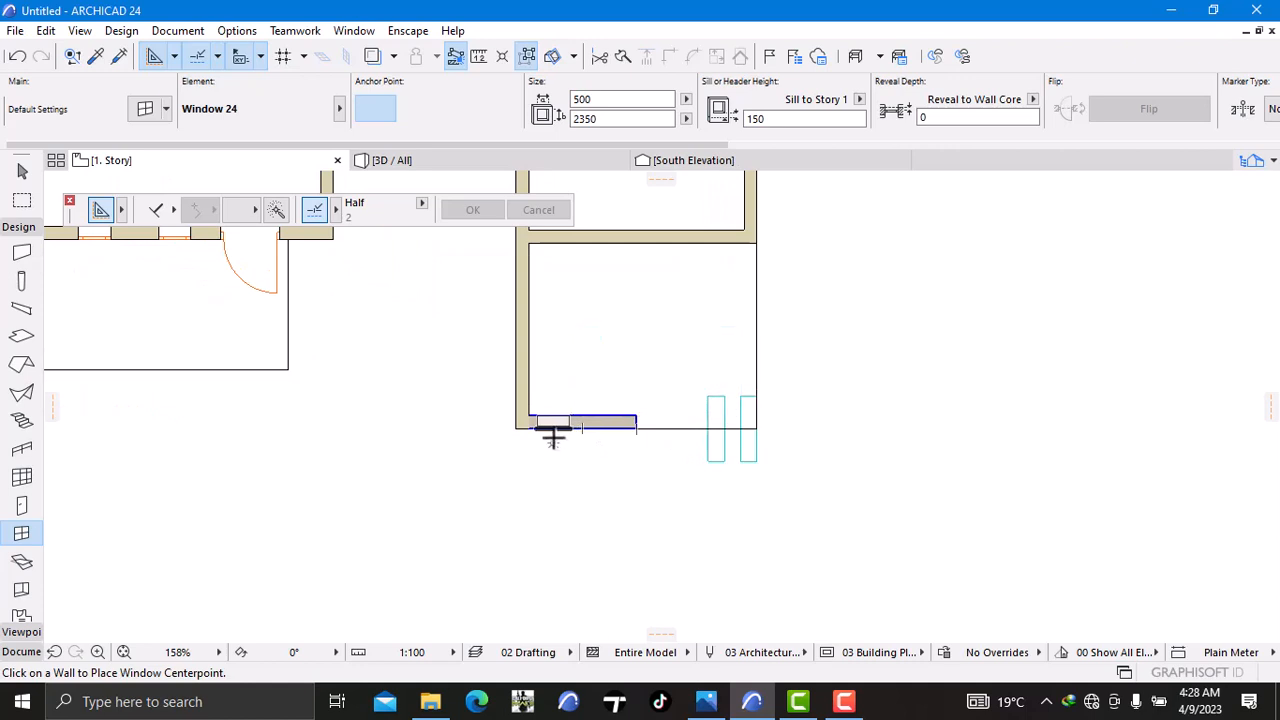
click(555, 437)
click(607, 484)
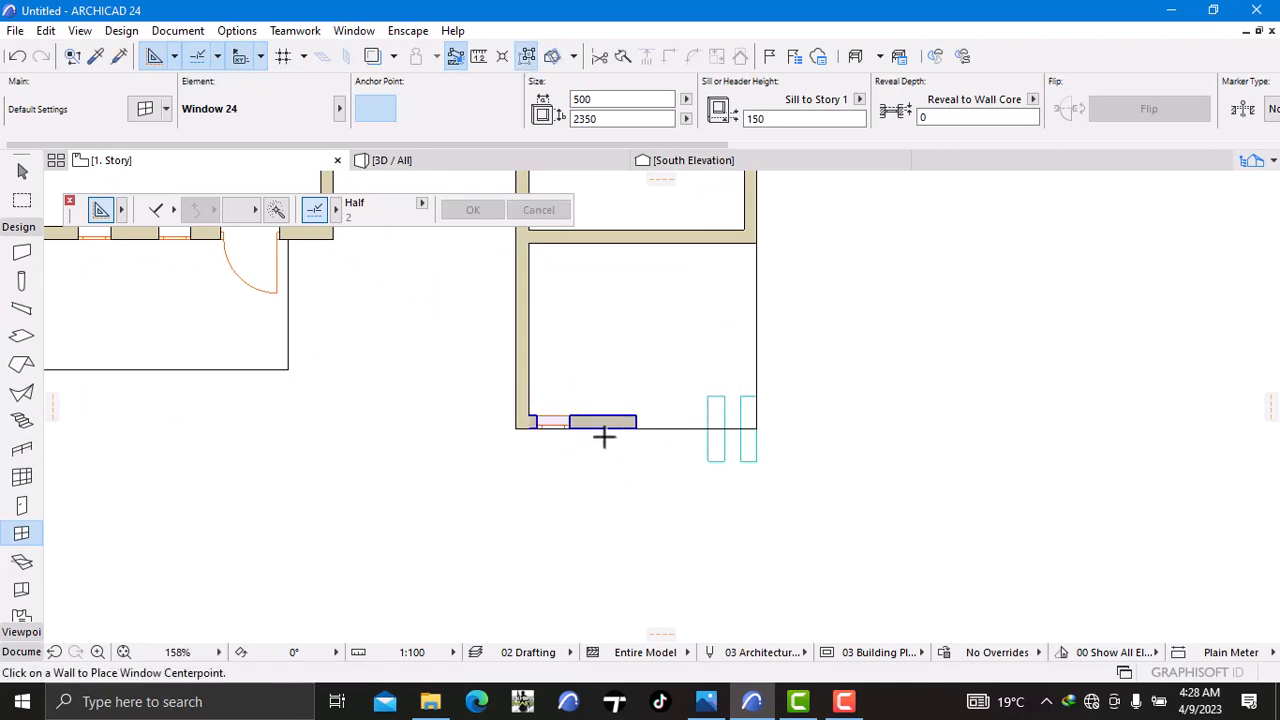
click(603, 434)
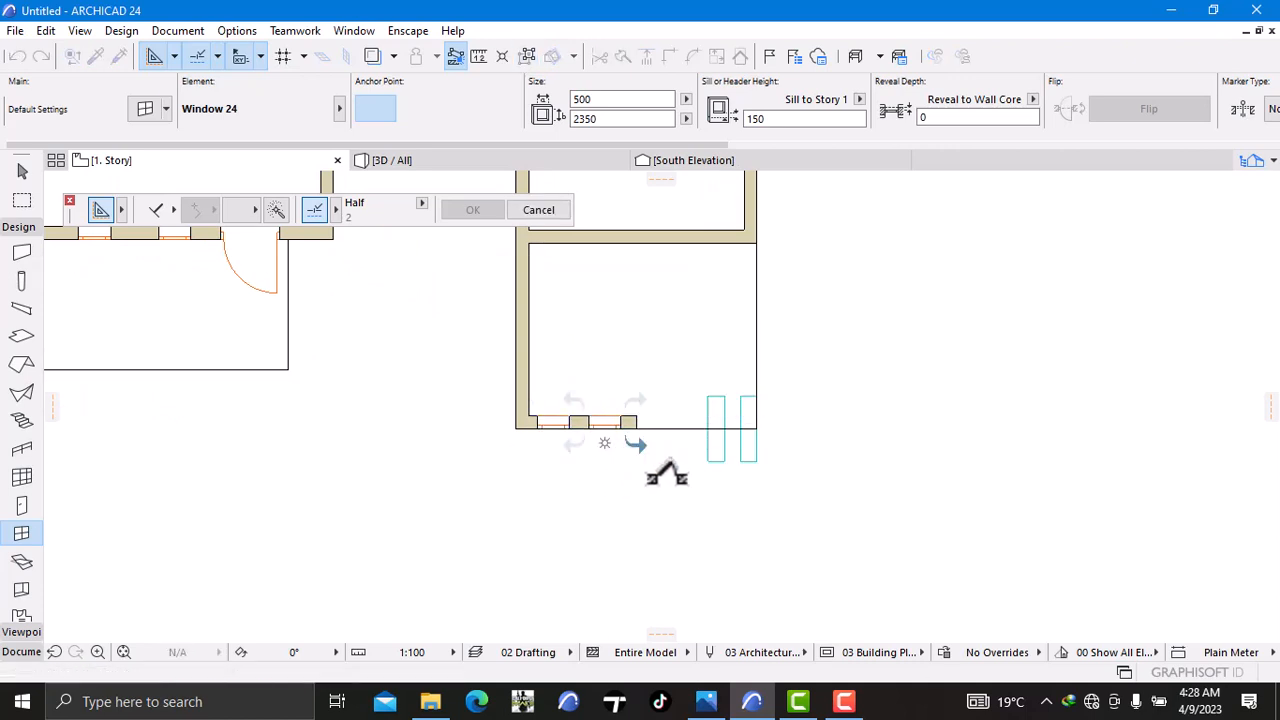
click(670, 468)
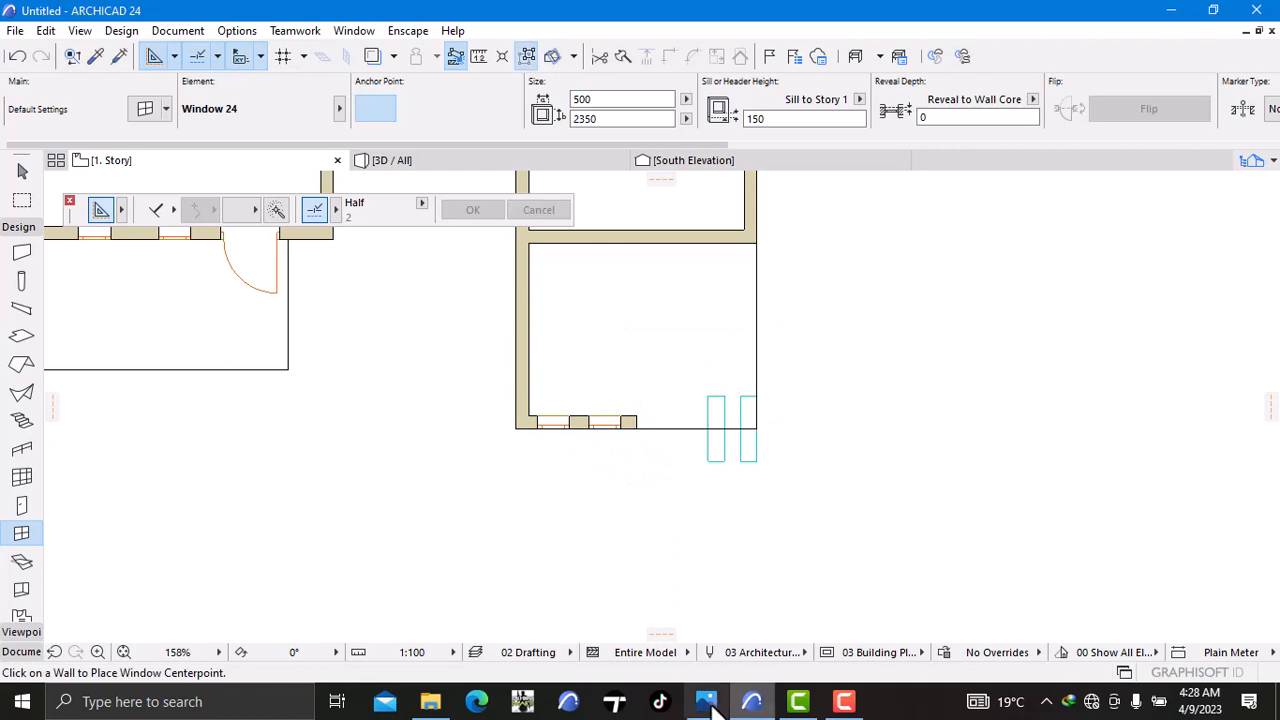
Step: Compare the two new slim windows with the window group in the reference render, and view them in 3D
mouse_move(706, 701)
click(707, 596)
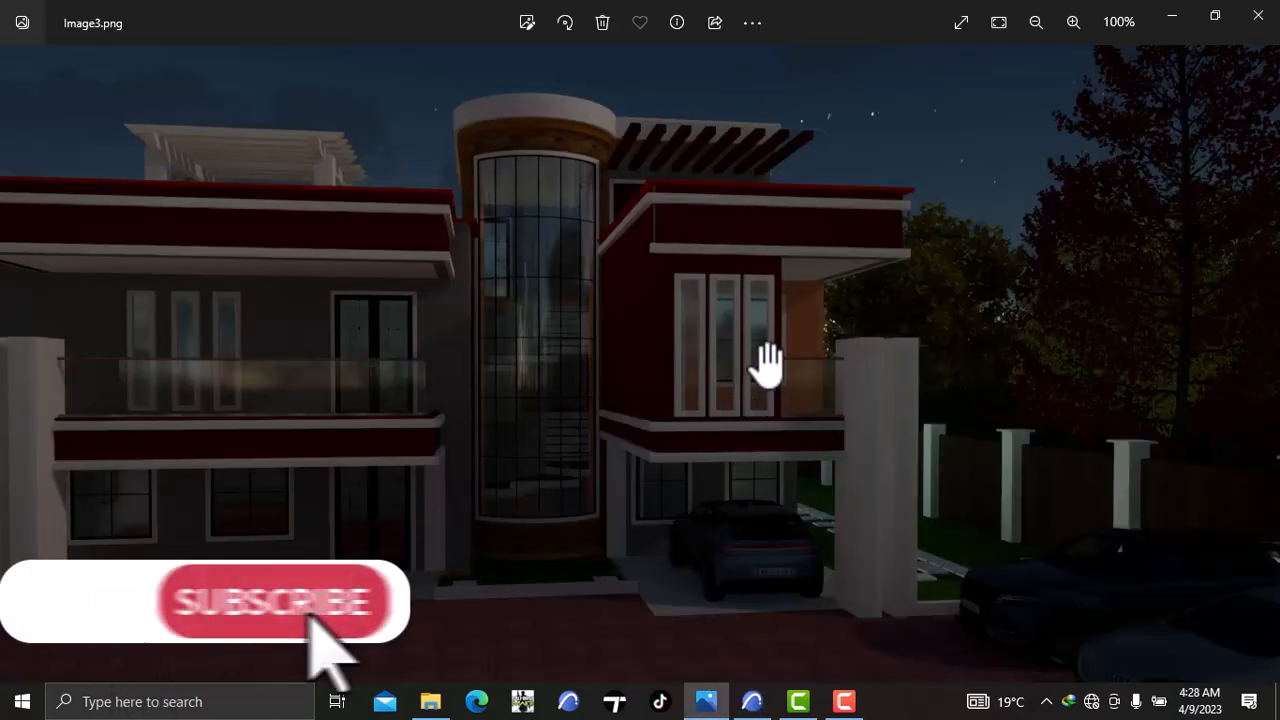
click(1175, 17)
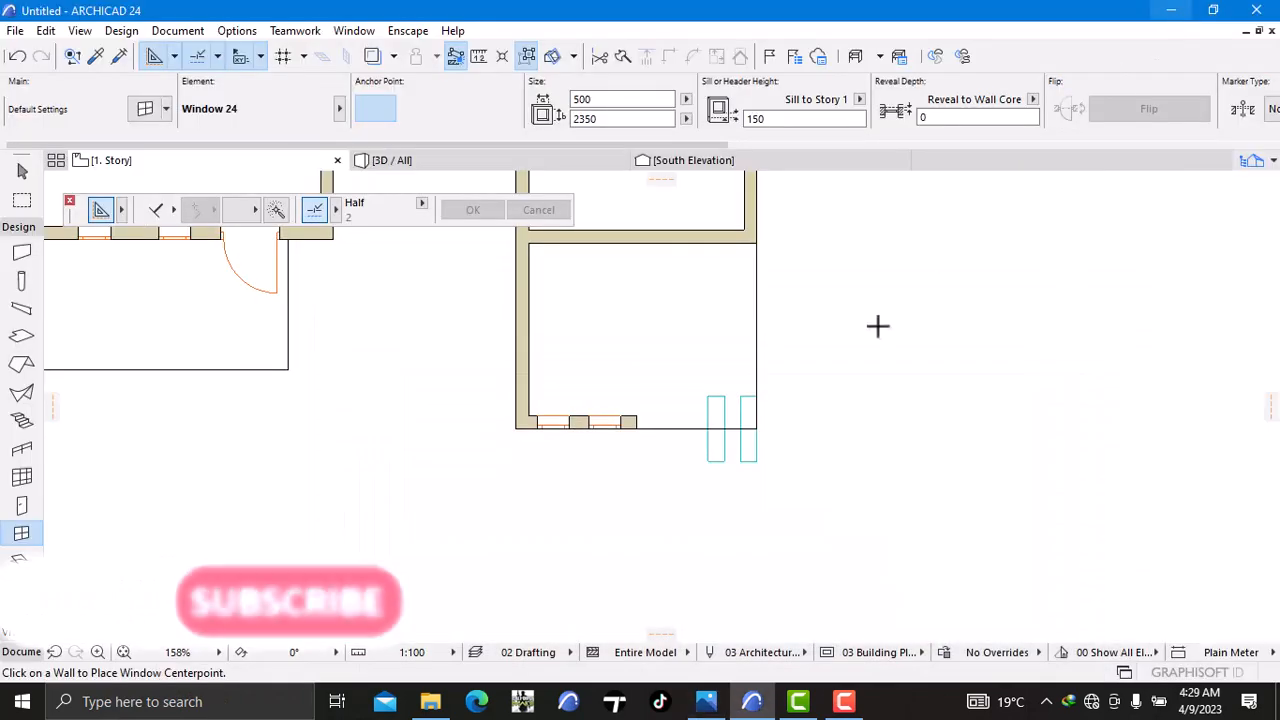
click(486, 157)
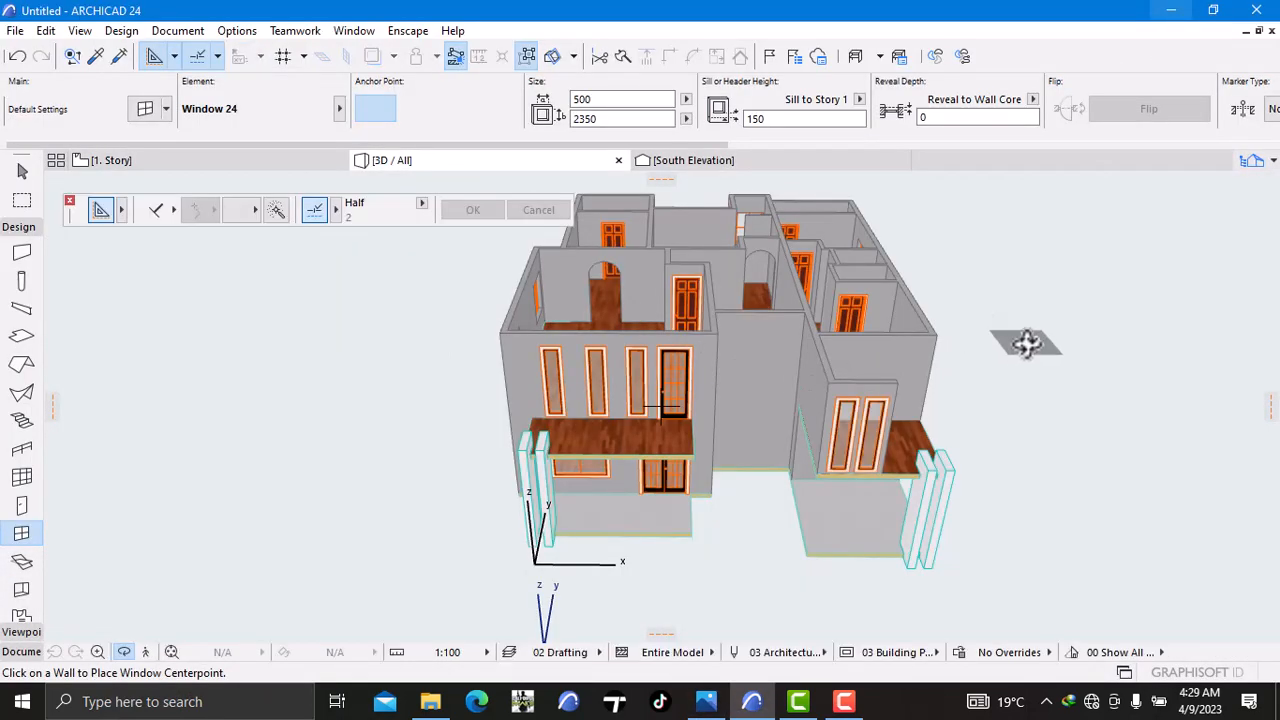
Step: Try to lengthen the short front wall with the two slim windows along the balcony edge, and undo the wall's deletion
click(224, 163)
scroll(620, 410, up, 4)
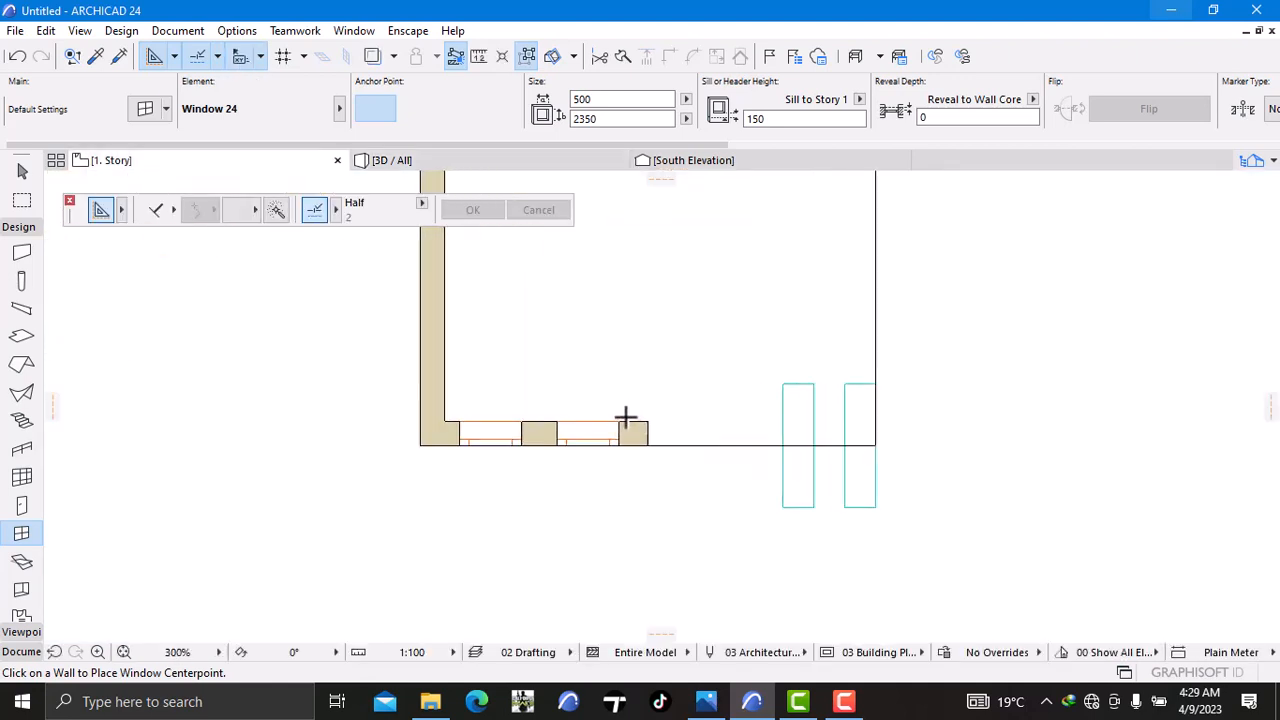
key(Escape)
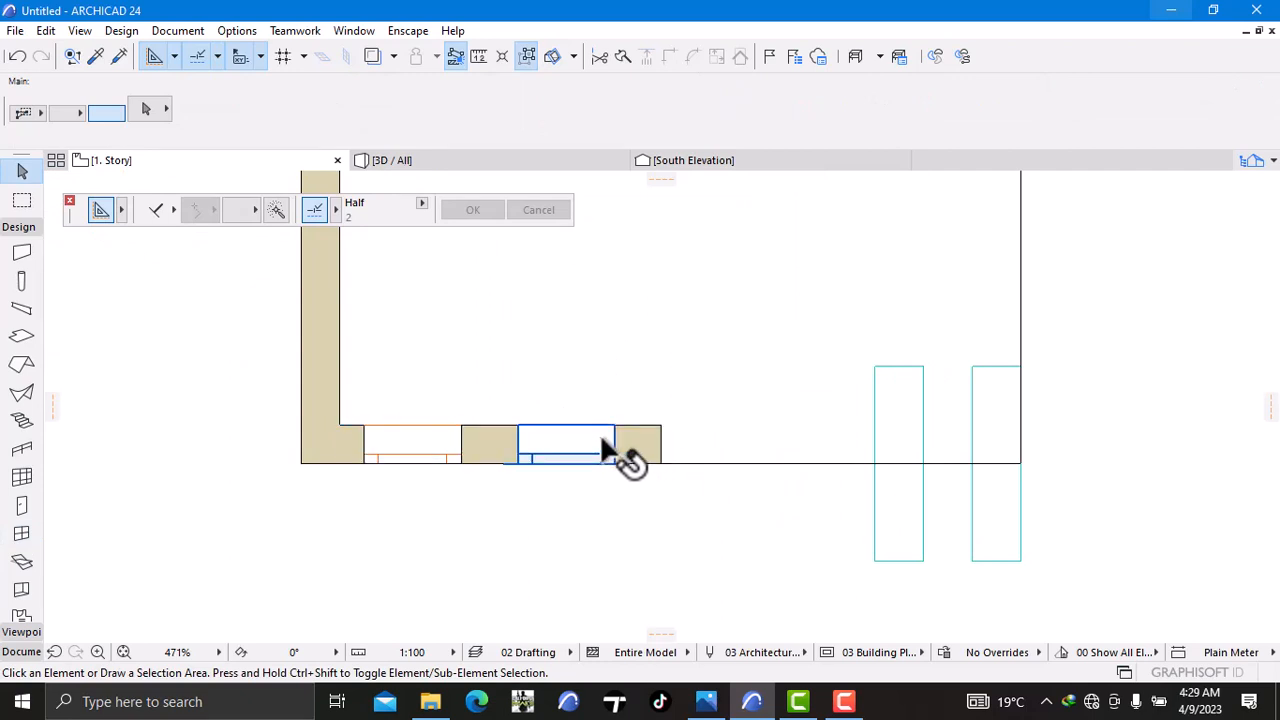
click(606, 450)
click(628, 500)
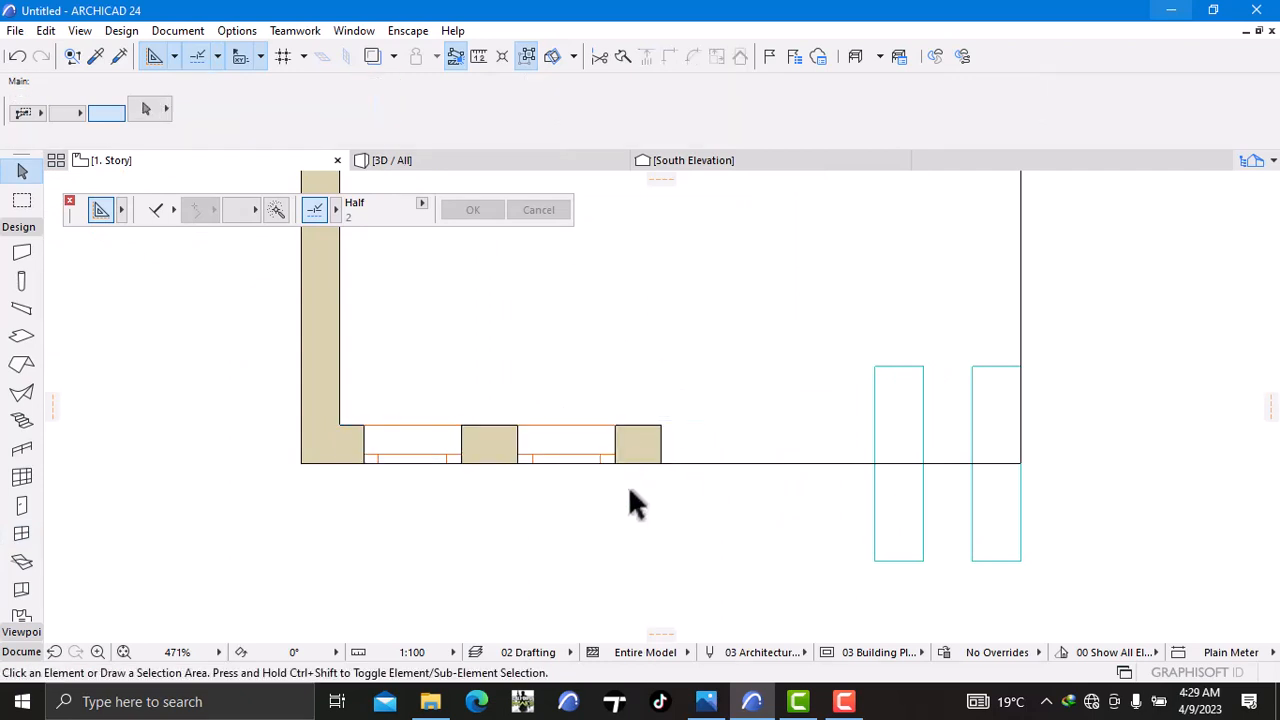
scroll(634, 482, down, 4)
click(640, 485)
scroll(641, 485, up, 3)
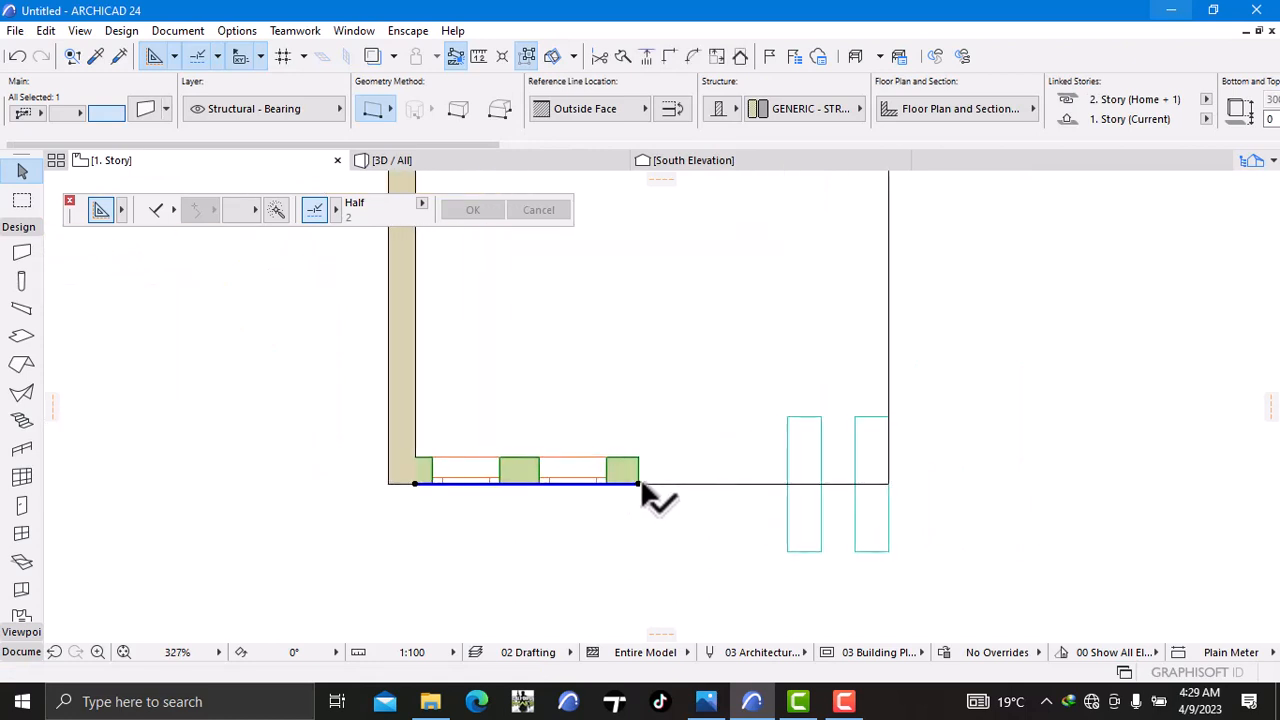
click(637, 484)
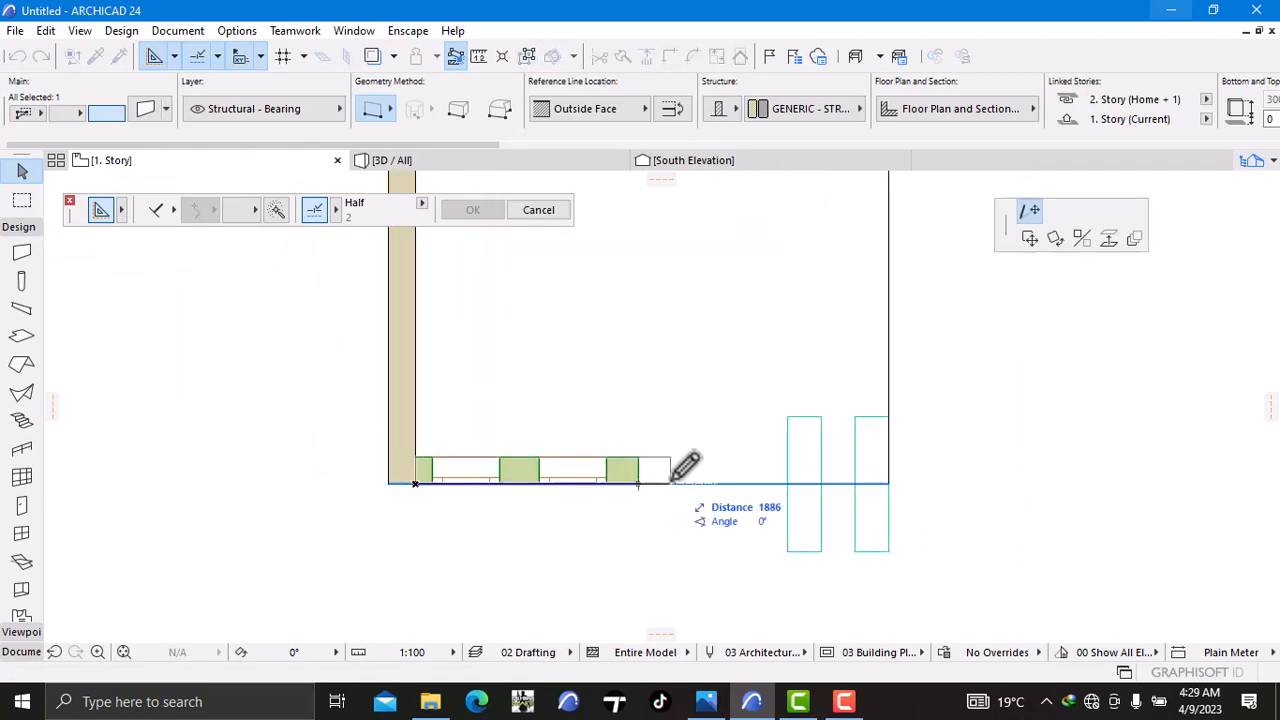
click(680, 466)
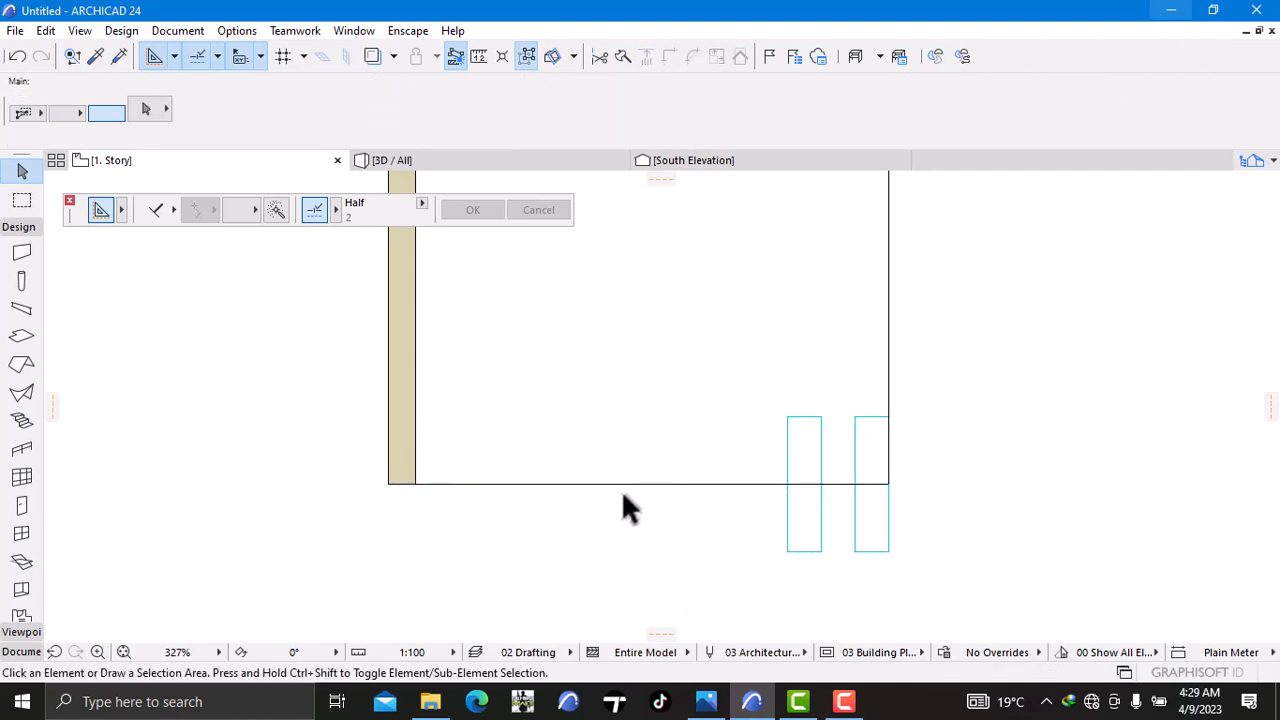
click(17, 56)
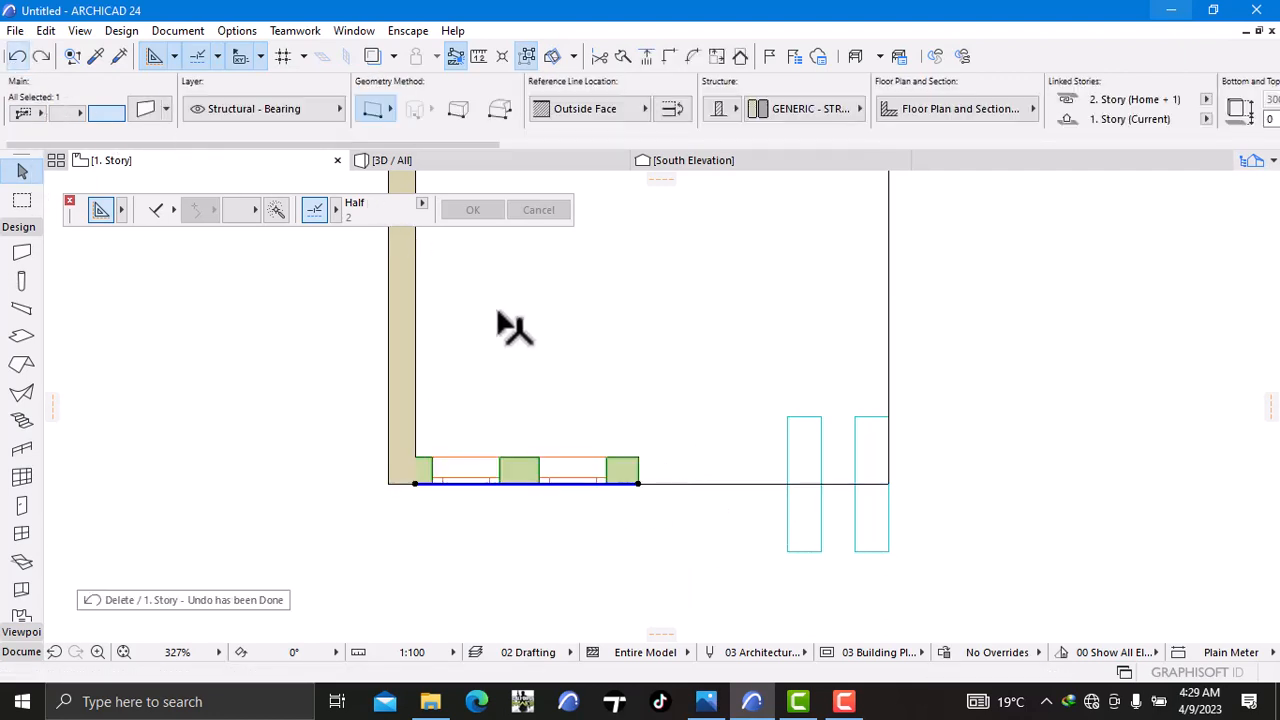
Step: Examine the house's front facade in 3D, including both balconies and the slim window groups, from low, corner and raised angles
click(476, 161)
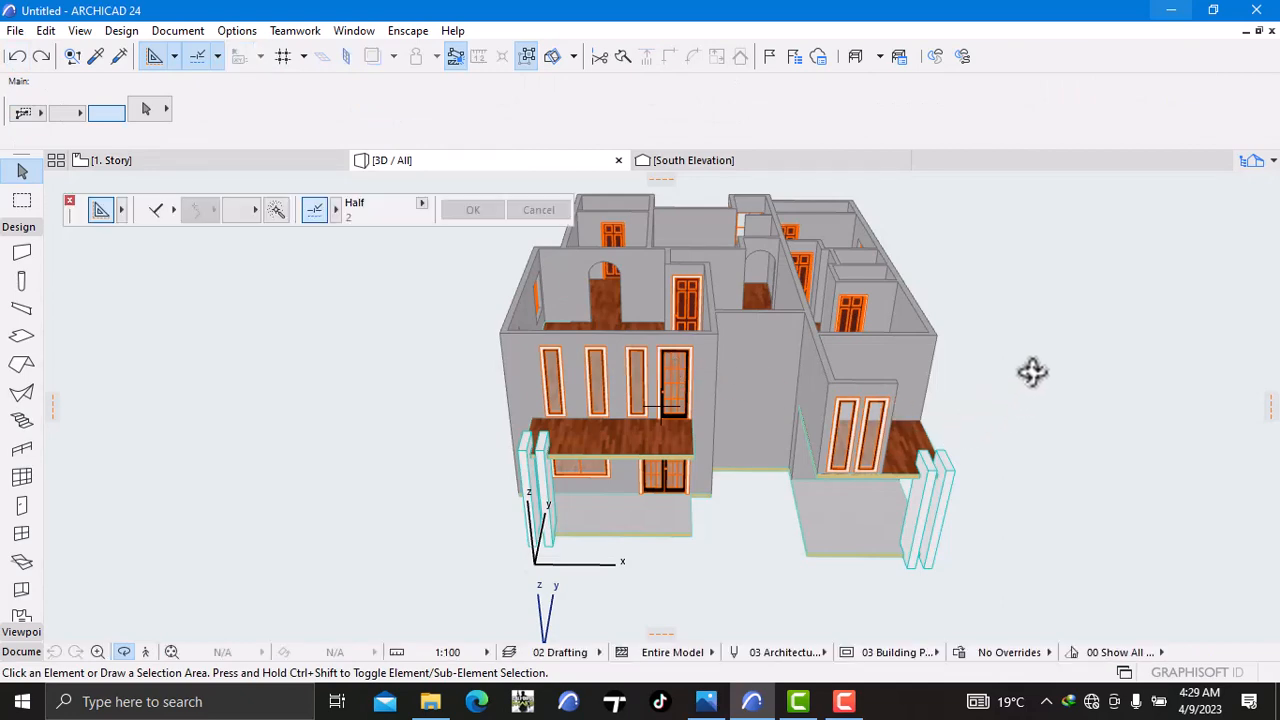
right_click(1038, 589)
click(979, 567)
drag(1019, 551, 989, 500)
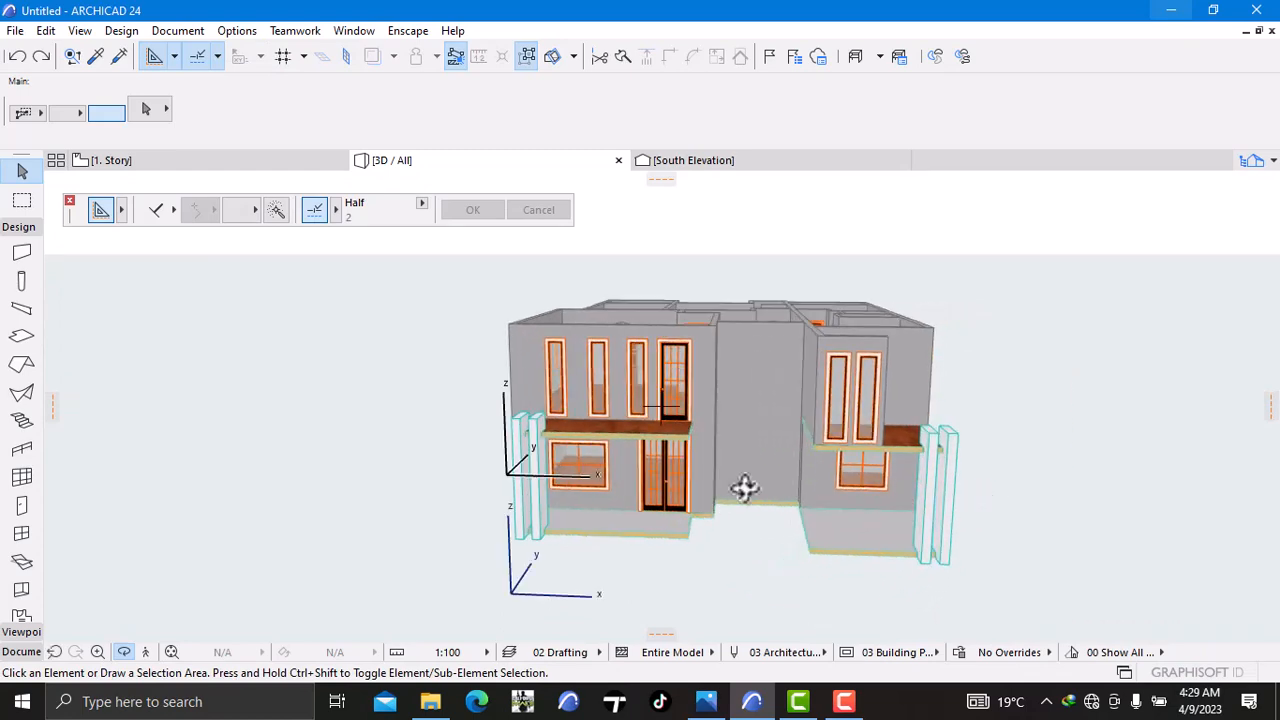
drag(745, 488, 547, 480)
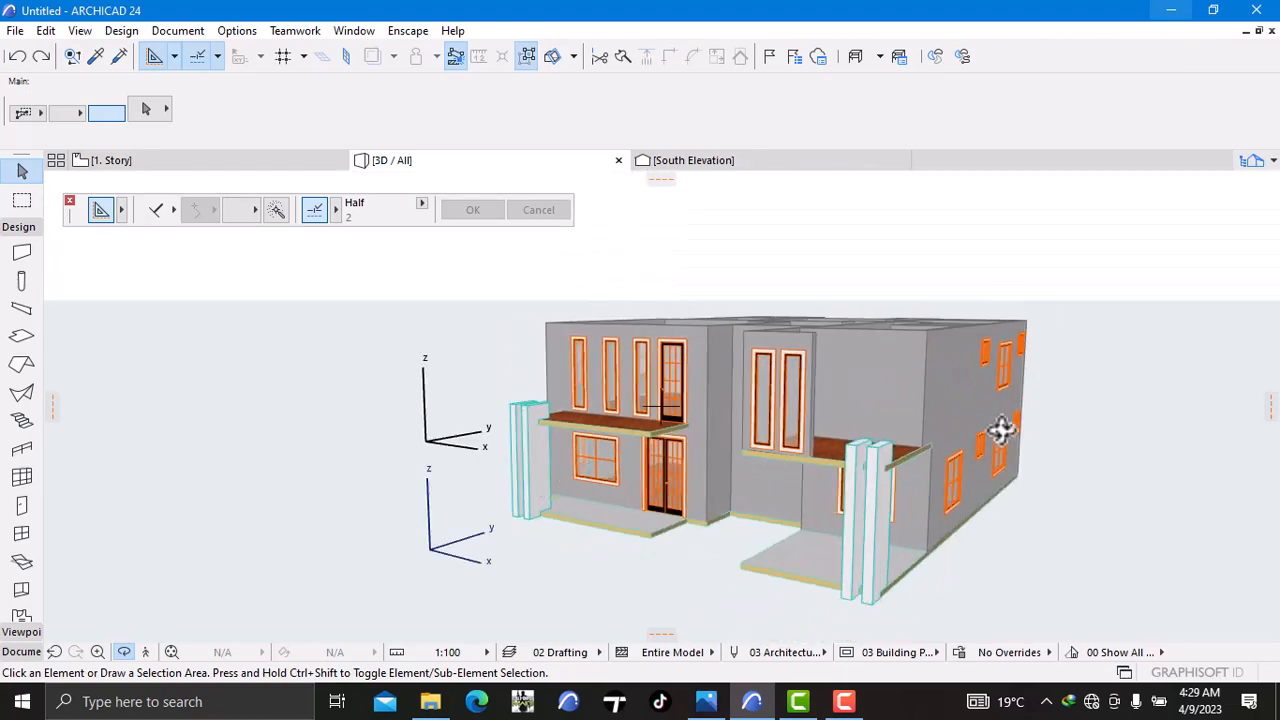
shift+middle_drag(1001, 430, 1081, 460)
shift+middle_drag(730, 459, 931, 509)
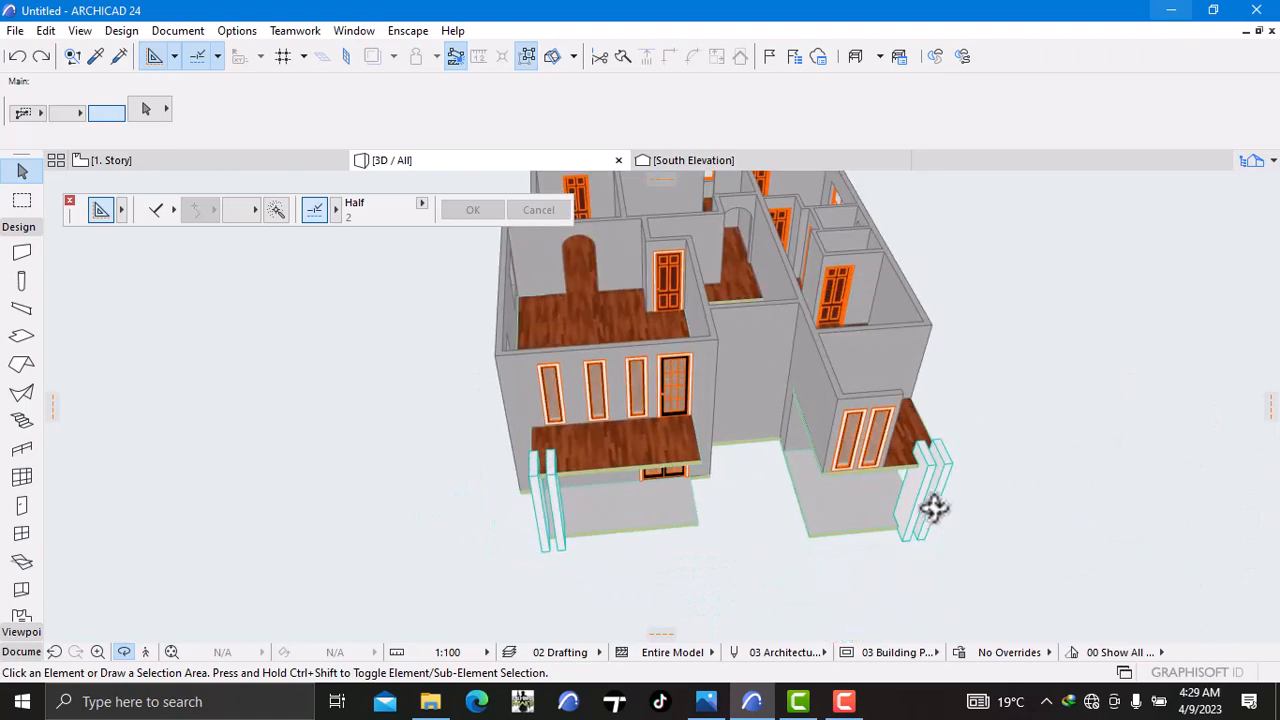
scroll(789, 397, up, 3)
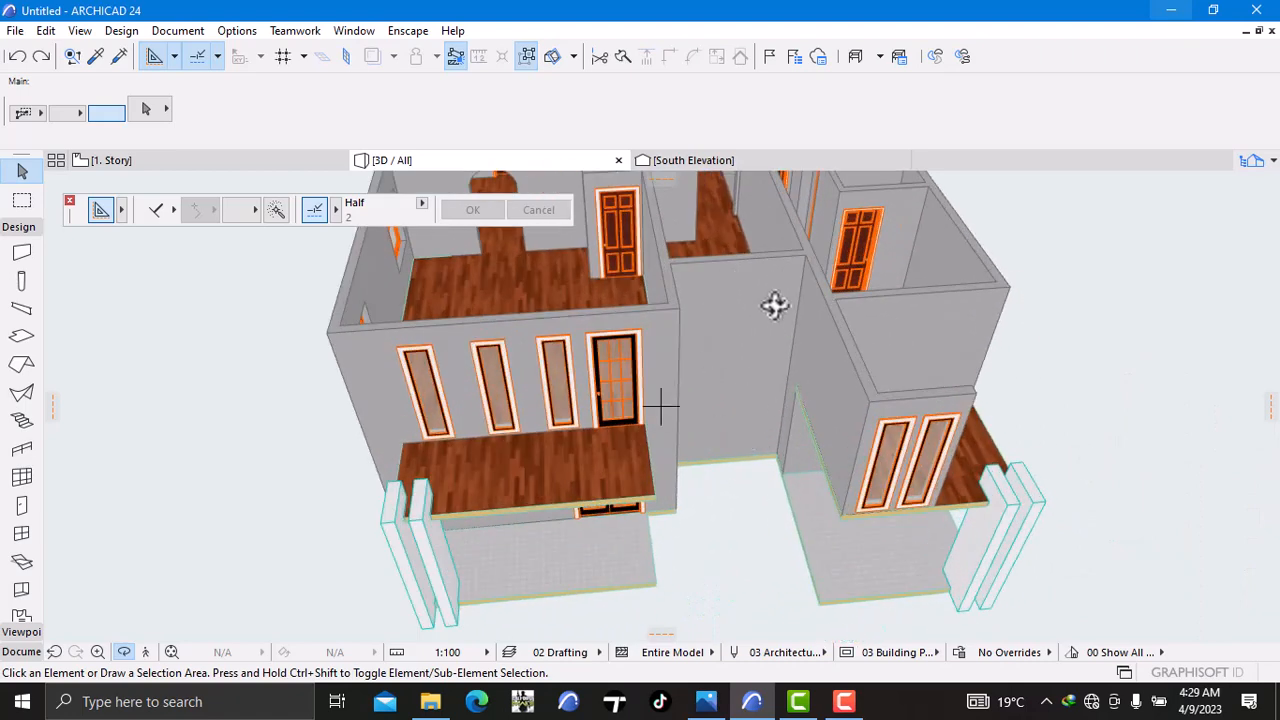
Step: Inspect the whole two-storey model in 3D from above, along the side wall with the small windows, and from the front
mouse_move(840, 711)
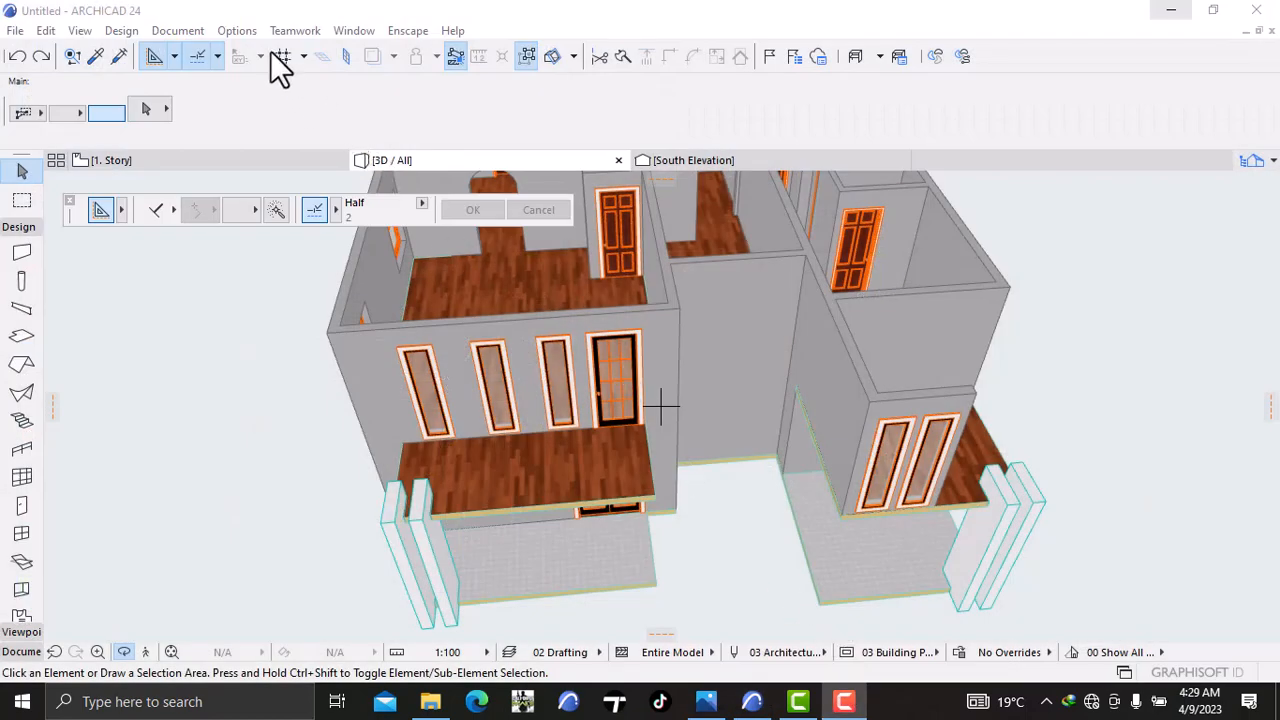
scroll(674, 375, down, 3)
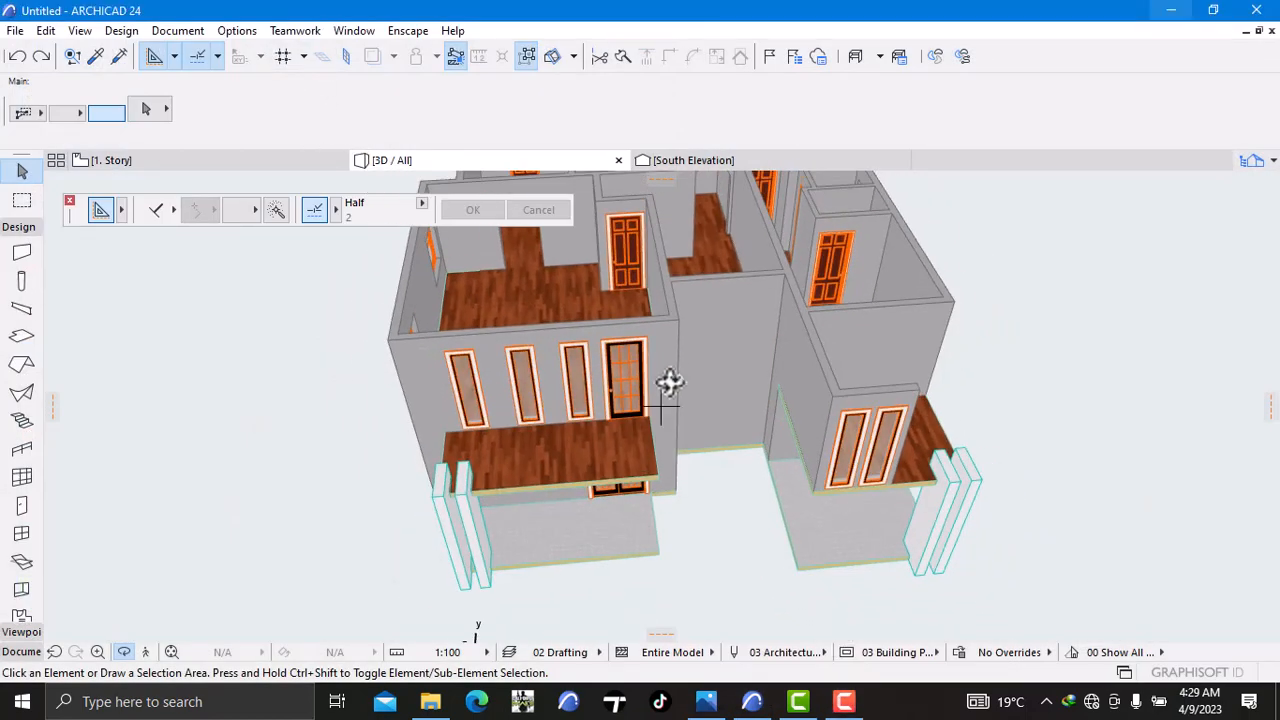
scroll(660, 380, down, 4)
middle_drag(648, 375, 676, 352)
scroll(748, 388, down, 2)
scroll(748, 385, down, 1)
right_click(890, 289)
click(838, 331)
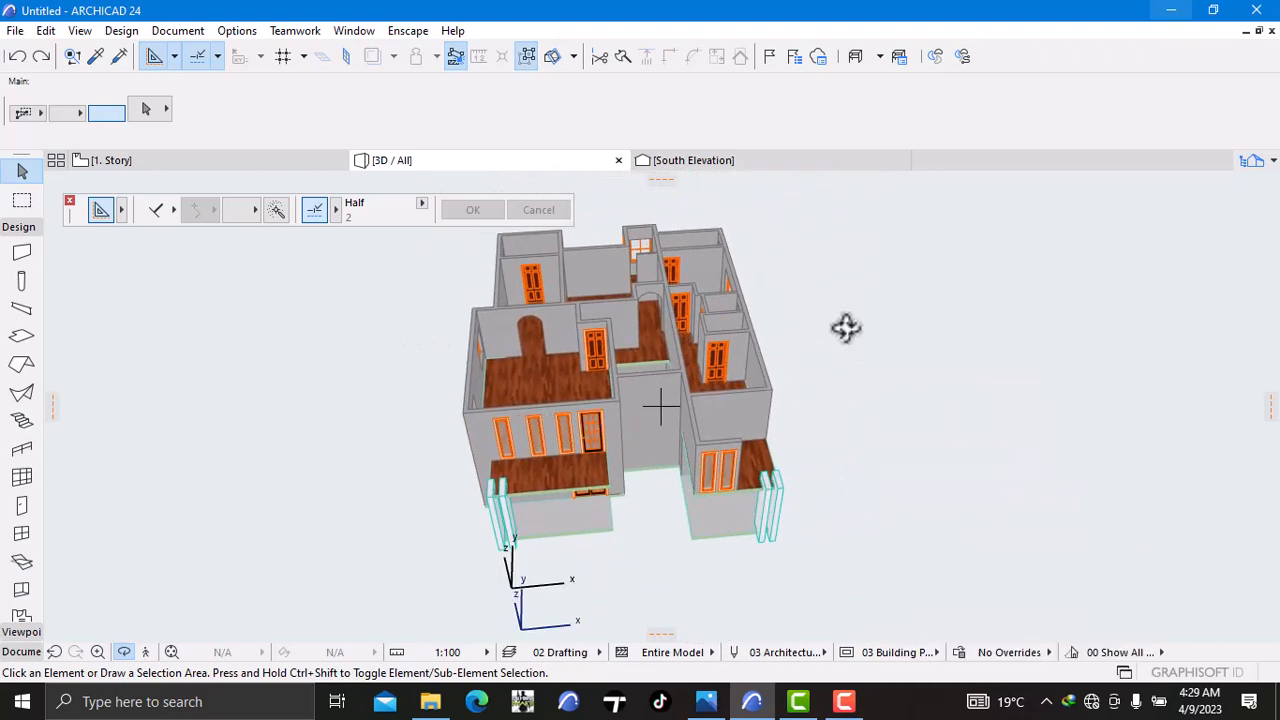
shift+middle_drag(878, 318, 517, 310)
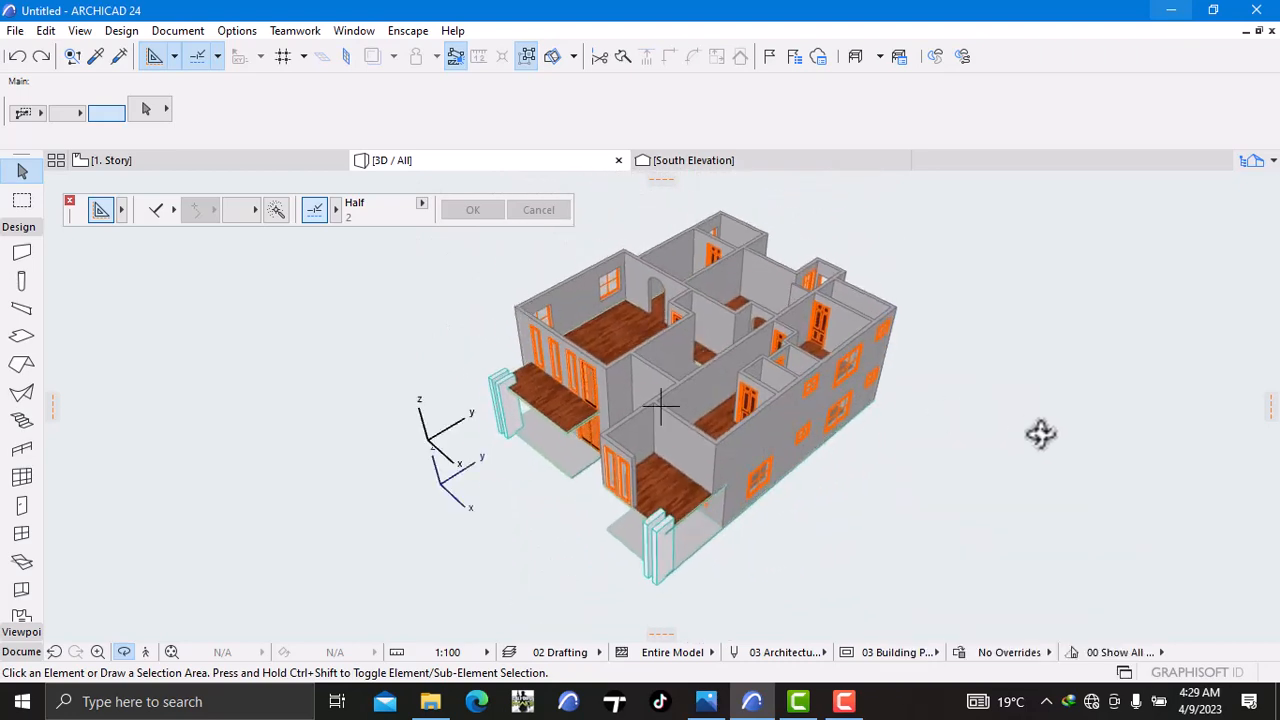
shift+middle_drag(1040, 432, 1195, 473)
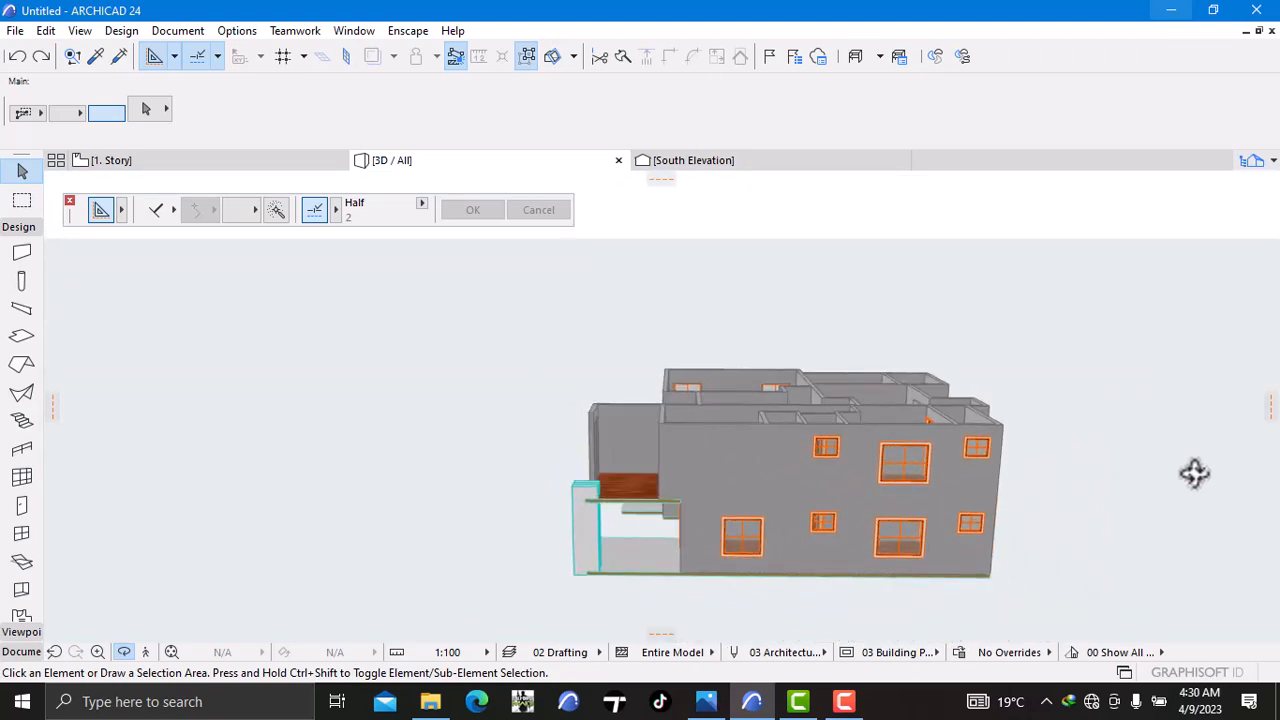
shift+middle_drag(627, 432, 780, 460)
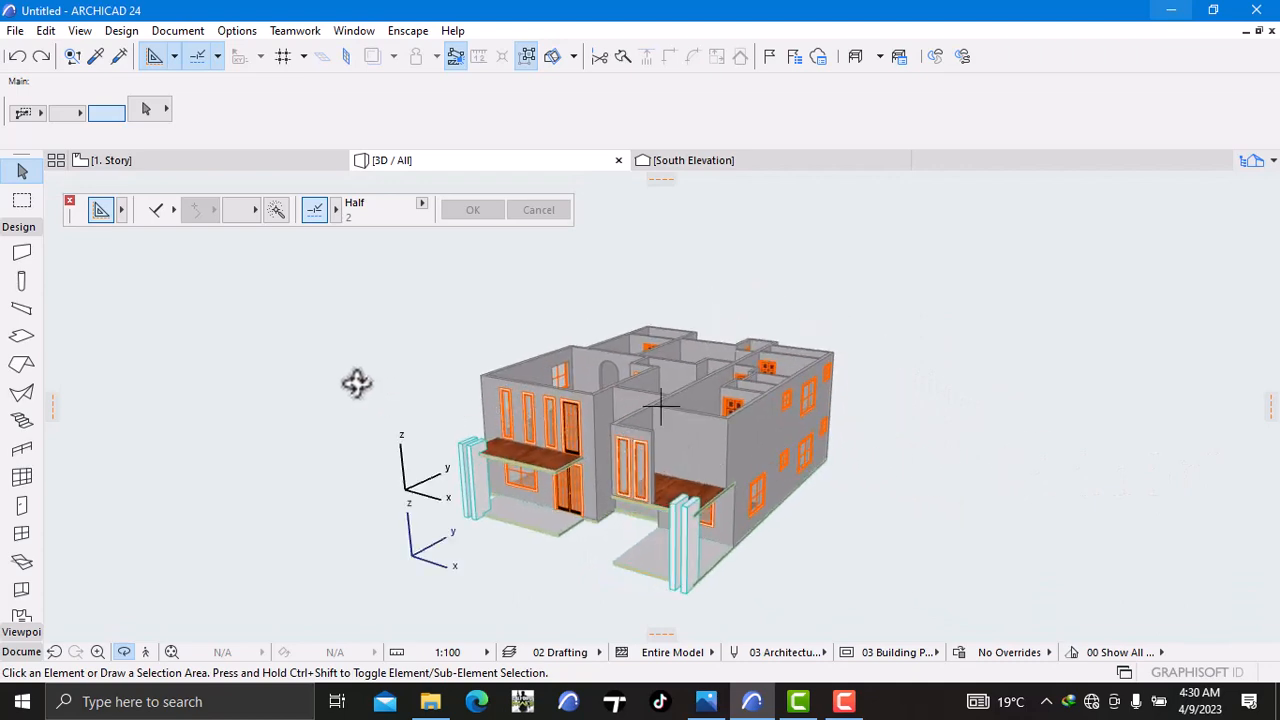
shift+middle_drag(357, 383, 876, 349)
shift+middle_drag(751, 410, 625, 478)
scroll(534, 472, up, 4)
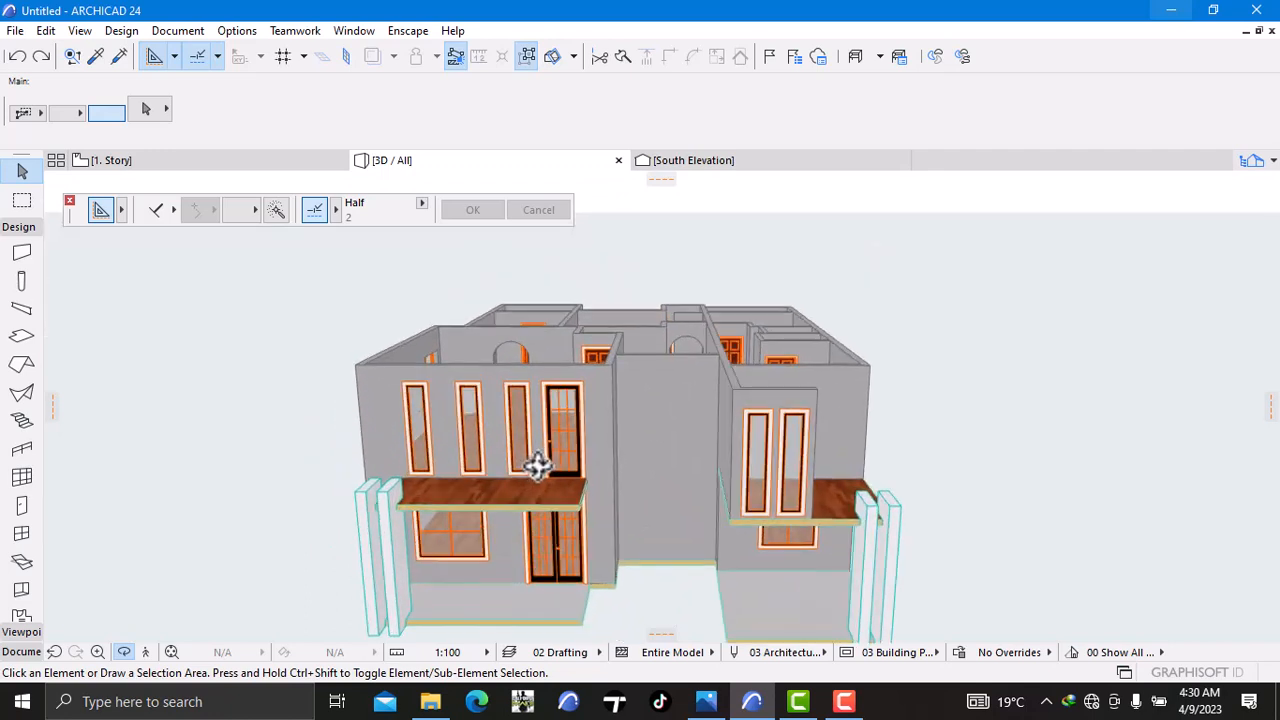
scroll(722, 455, down, 2)
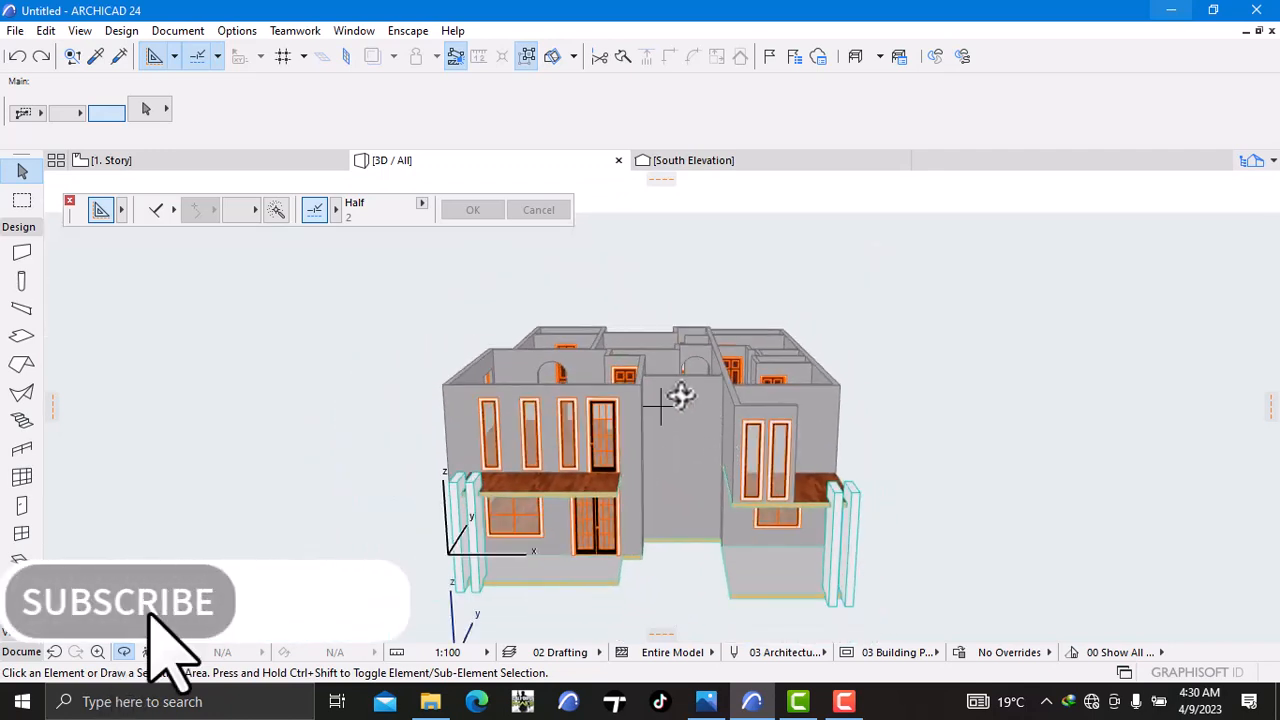
Step: Compare the front facade with the reference render Image3.png in Photos, and view the model again in ARCHICAD
click(706, 701)
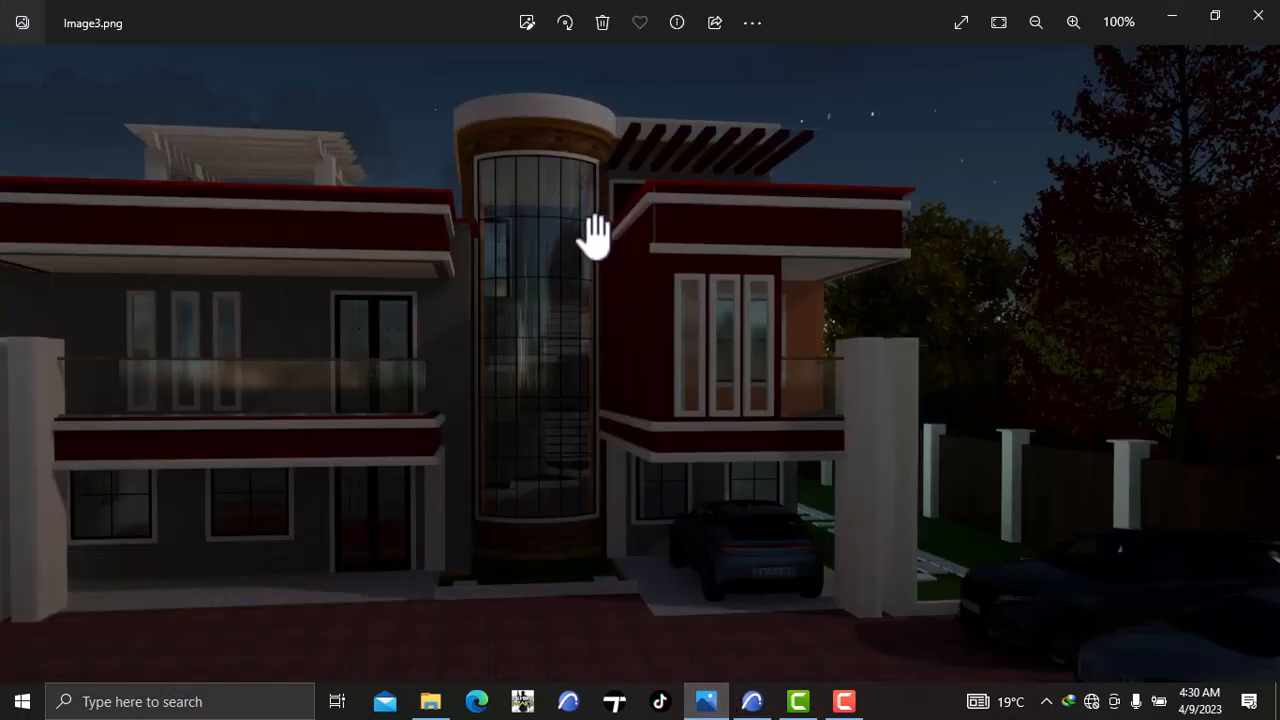
click(754, 702)
shift+middle_drag(660, 458, 625, 432)
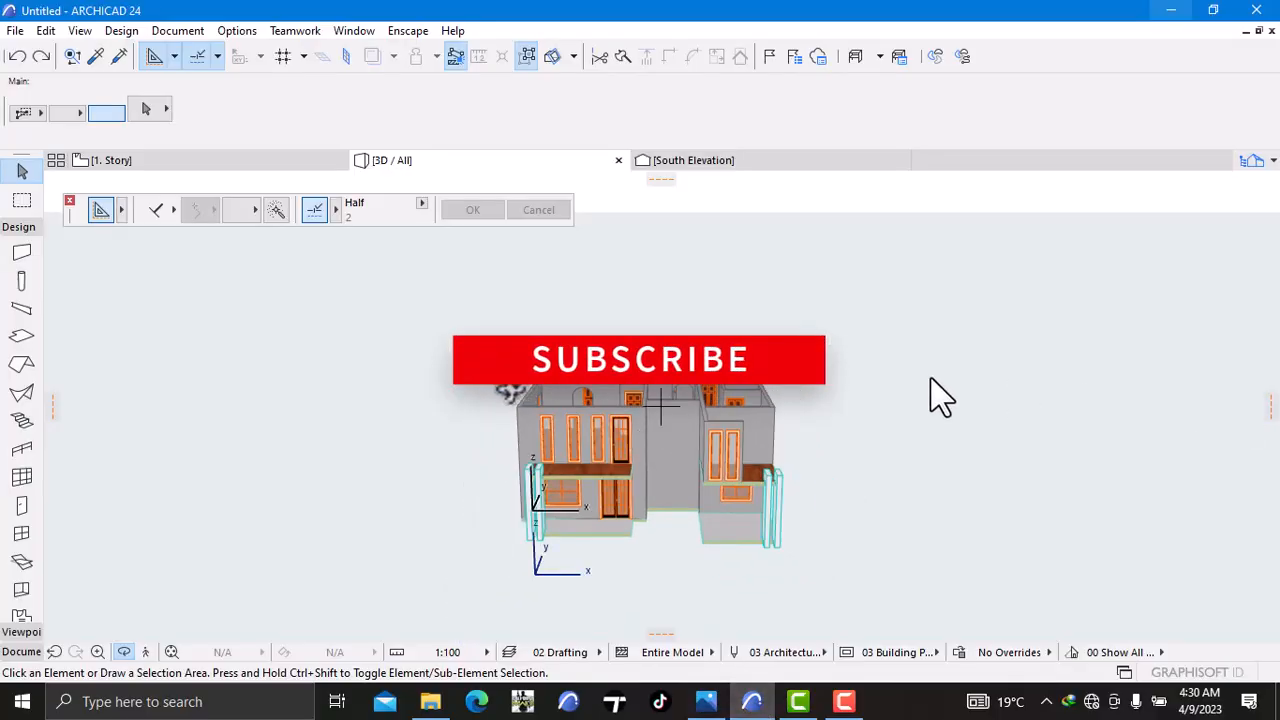
scroll(658, 366, up, 3)
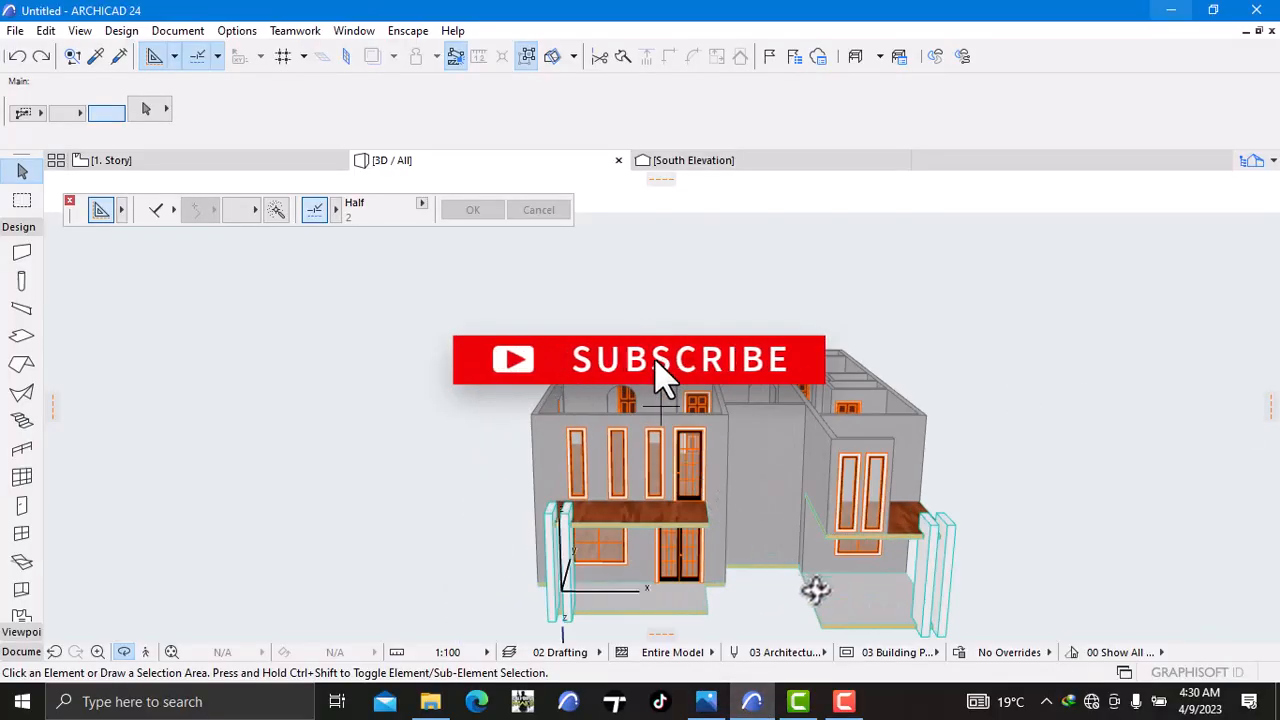